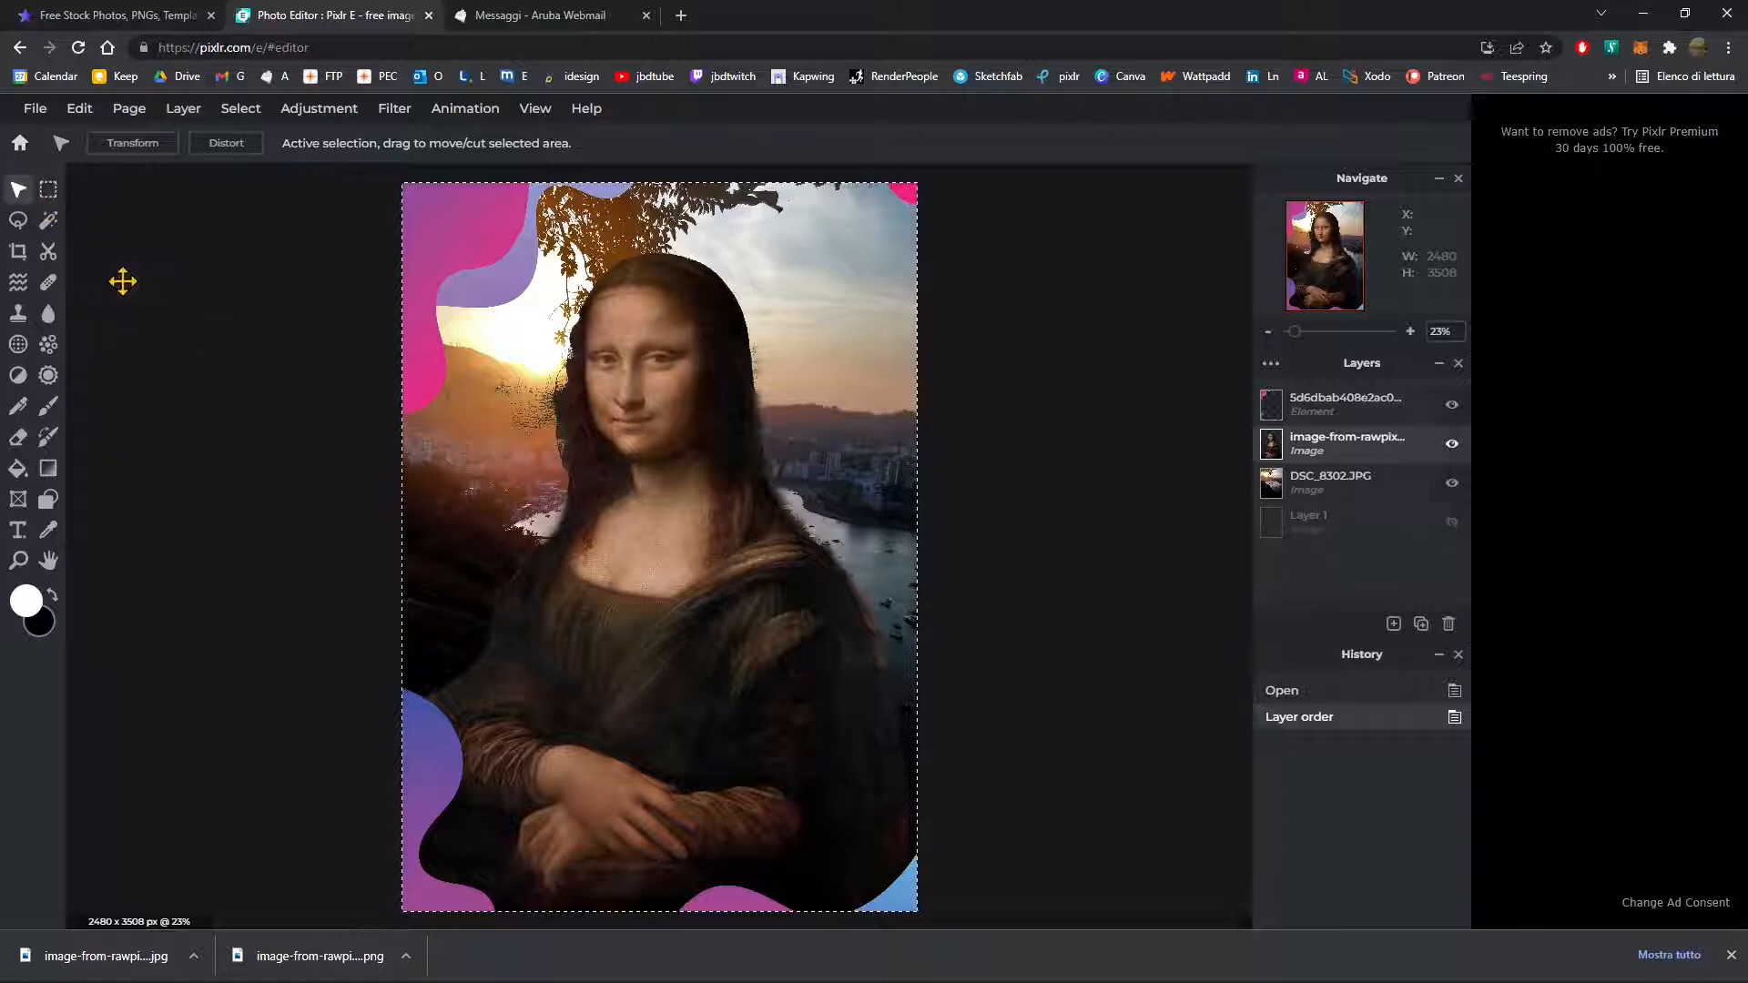
Step: Hide and delete the Mona Lisa image layer, leaving the decorative element layer selected with the Lasso Select tool active
click(48, 189)
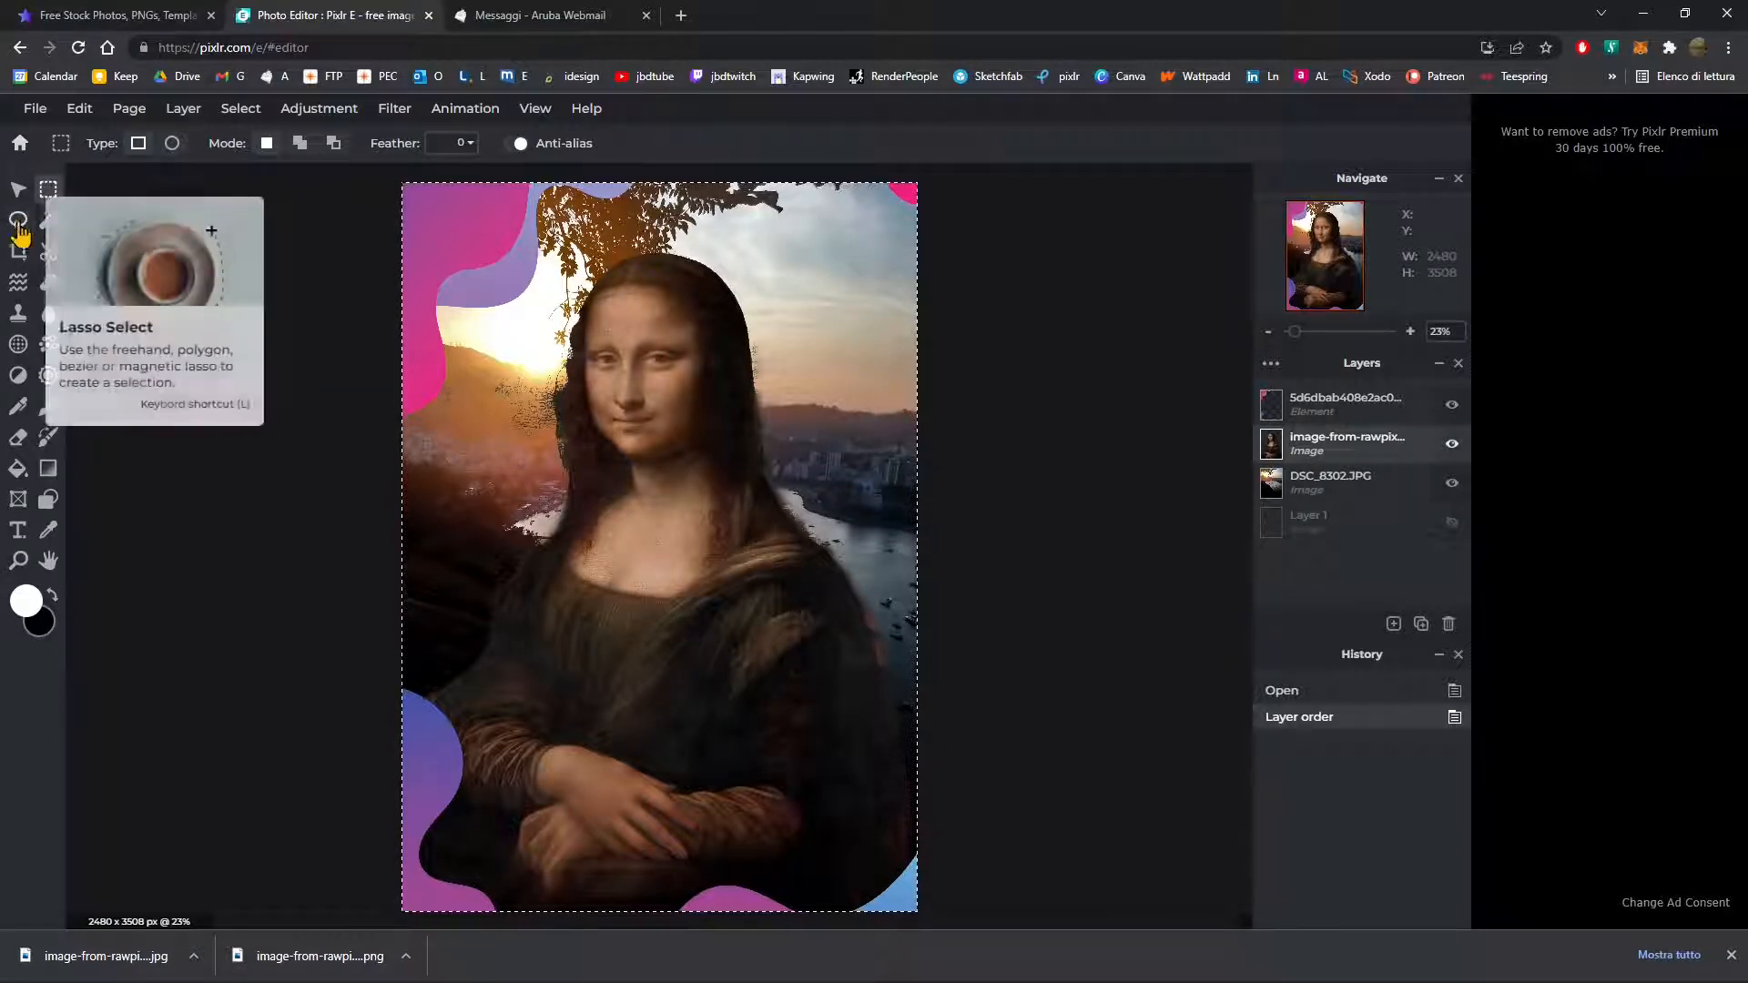
click(18, 223)
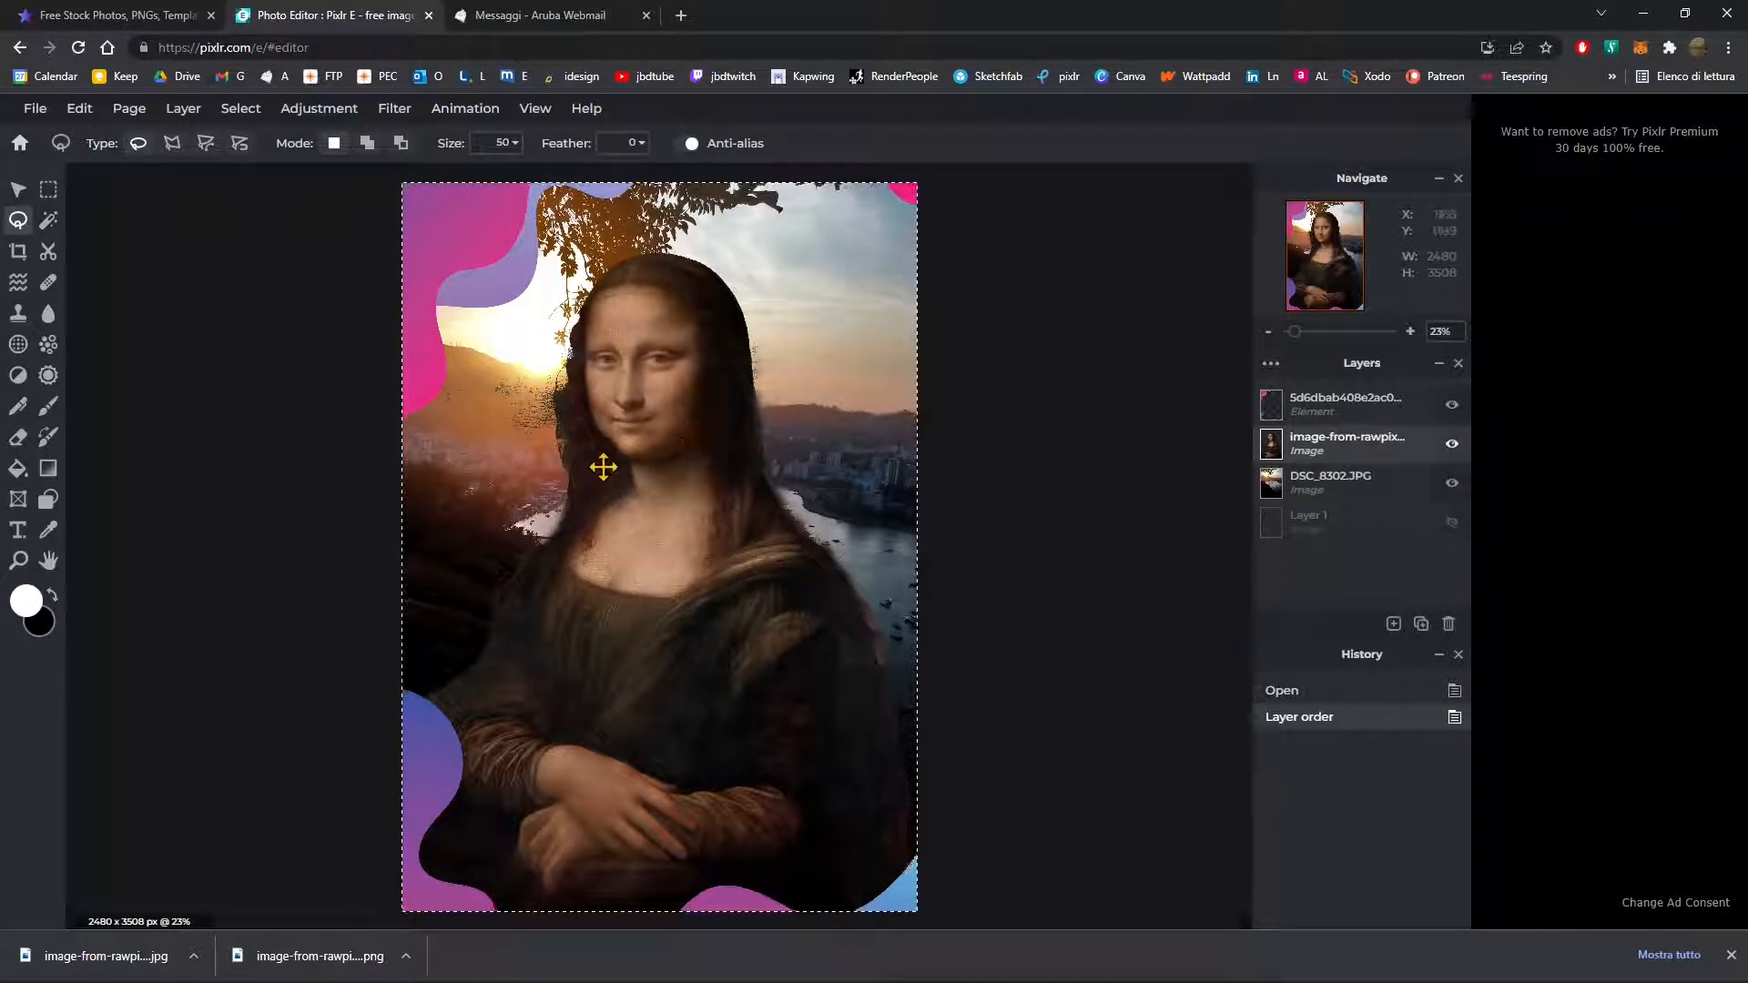
click(1451, 445)
click(1451, 446)
click(1451, 445)
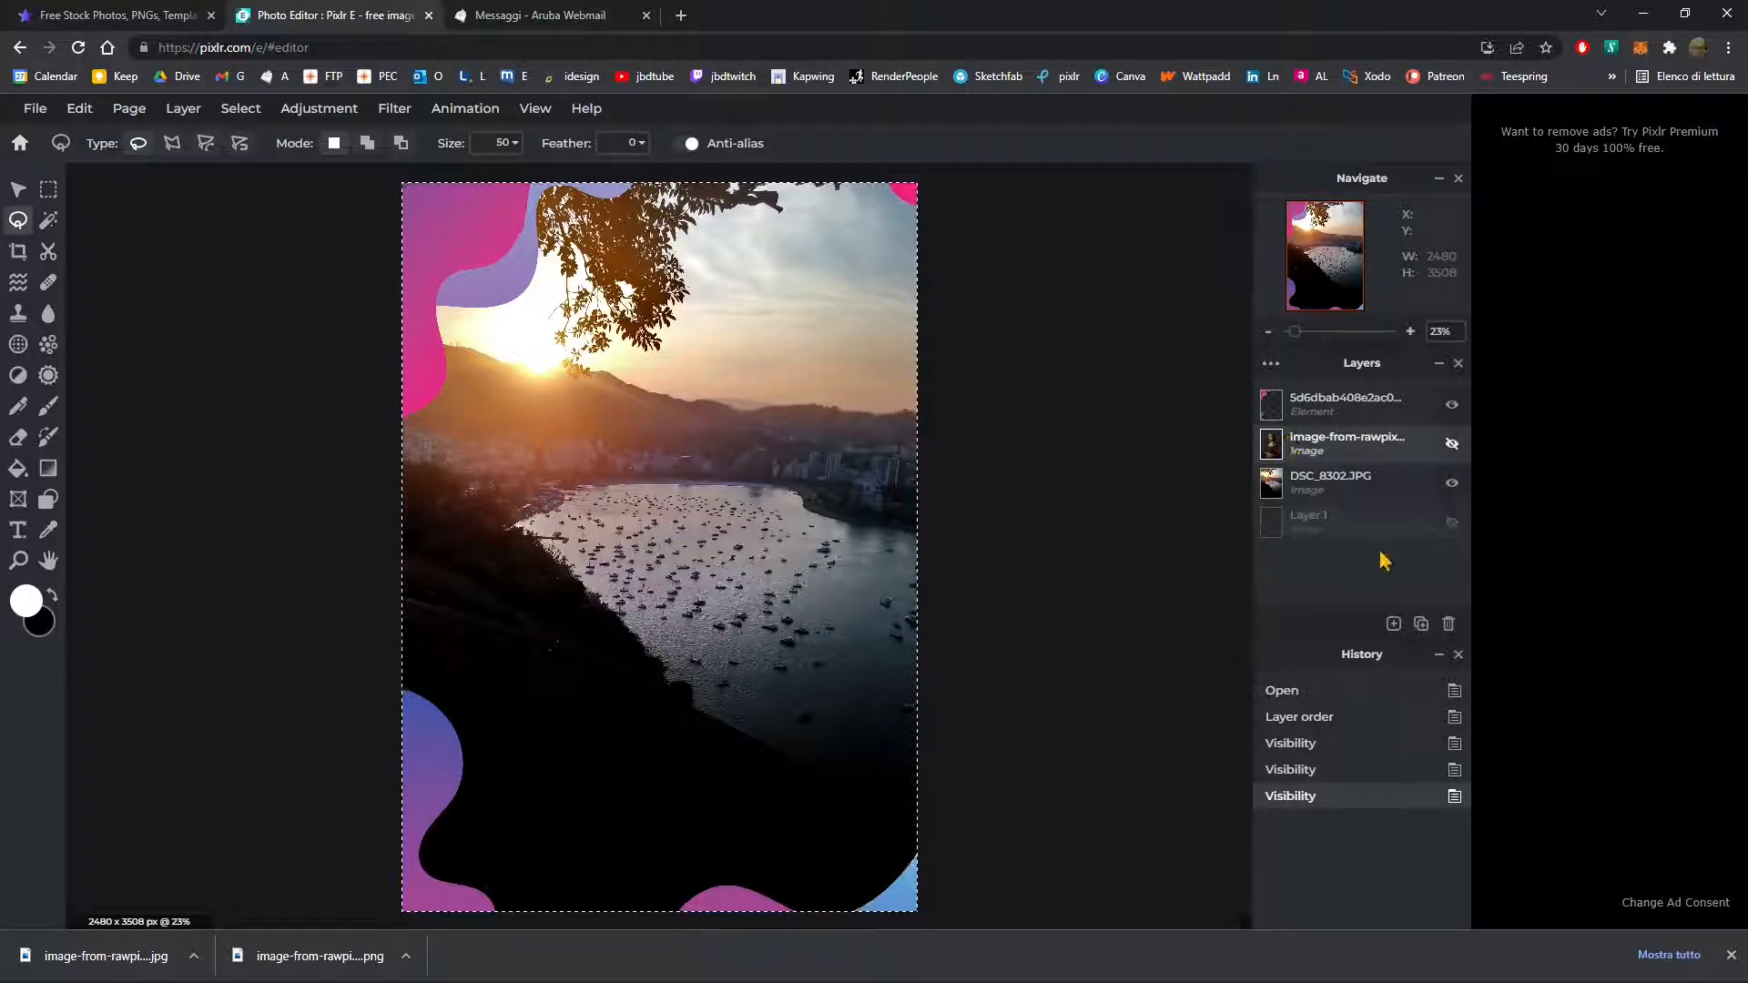
click(1448, 624)
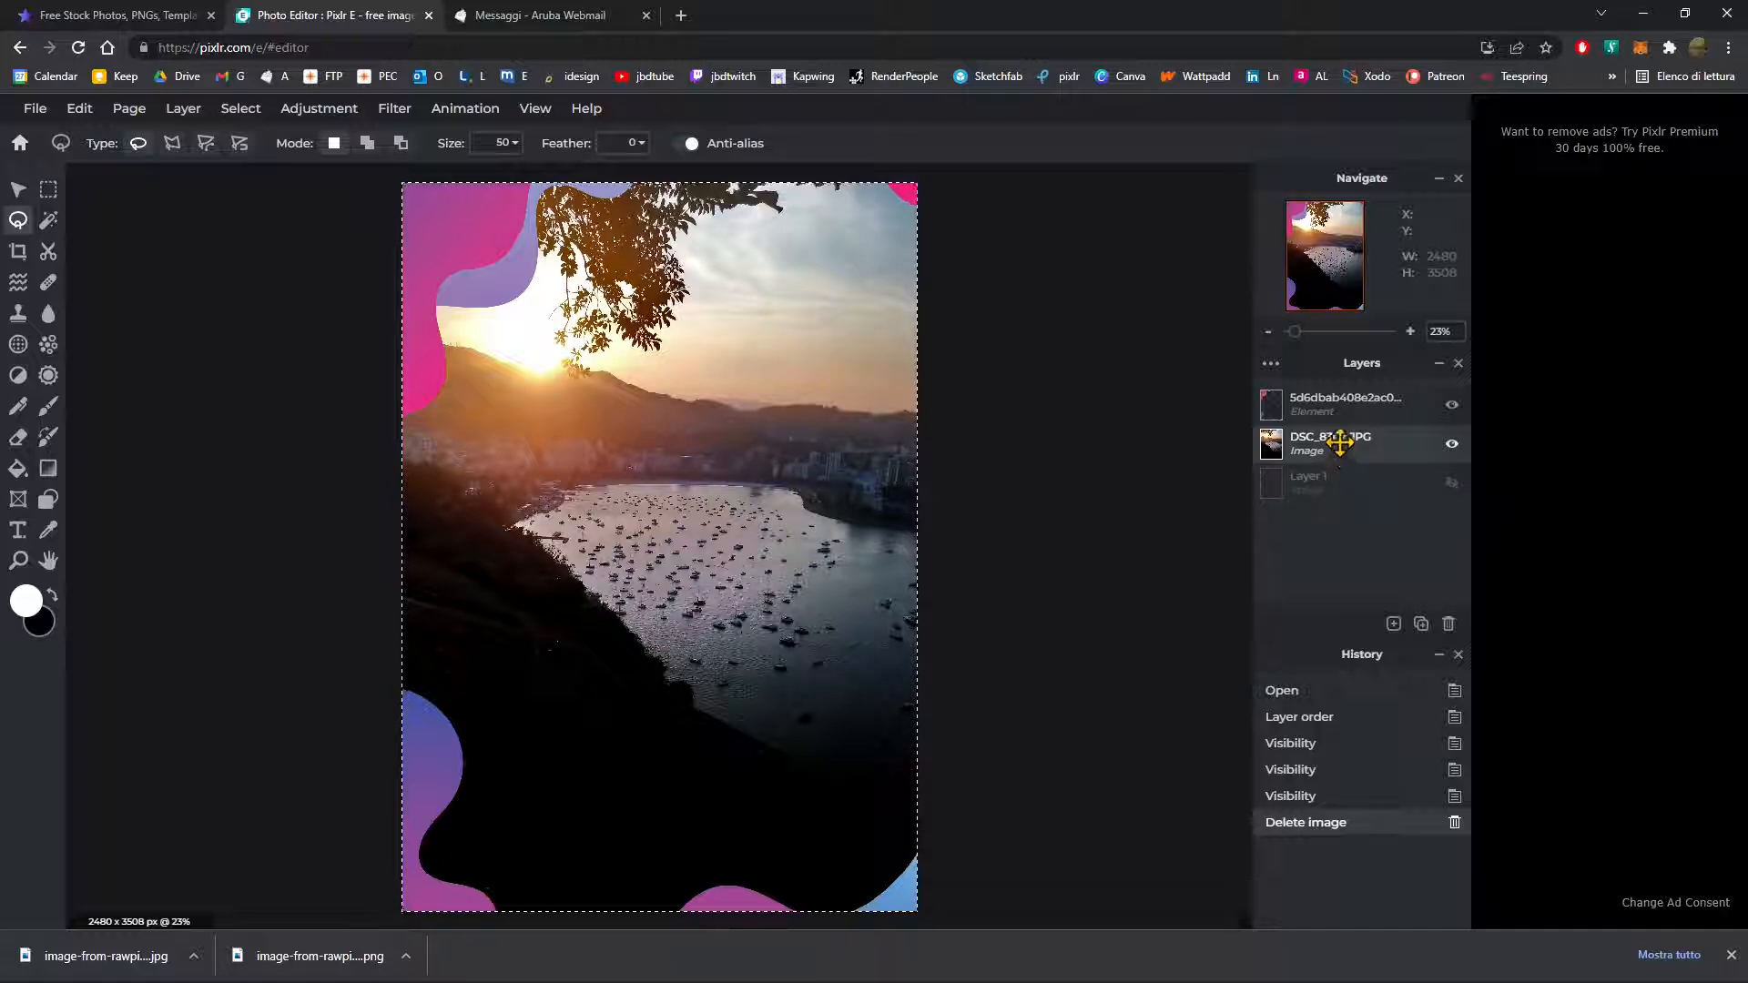
click(1311, 403)
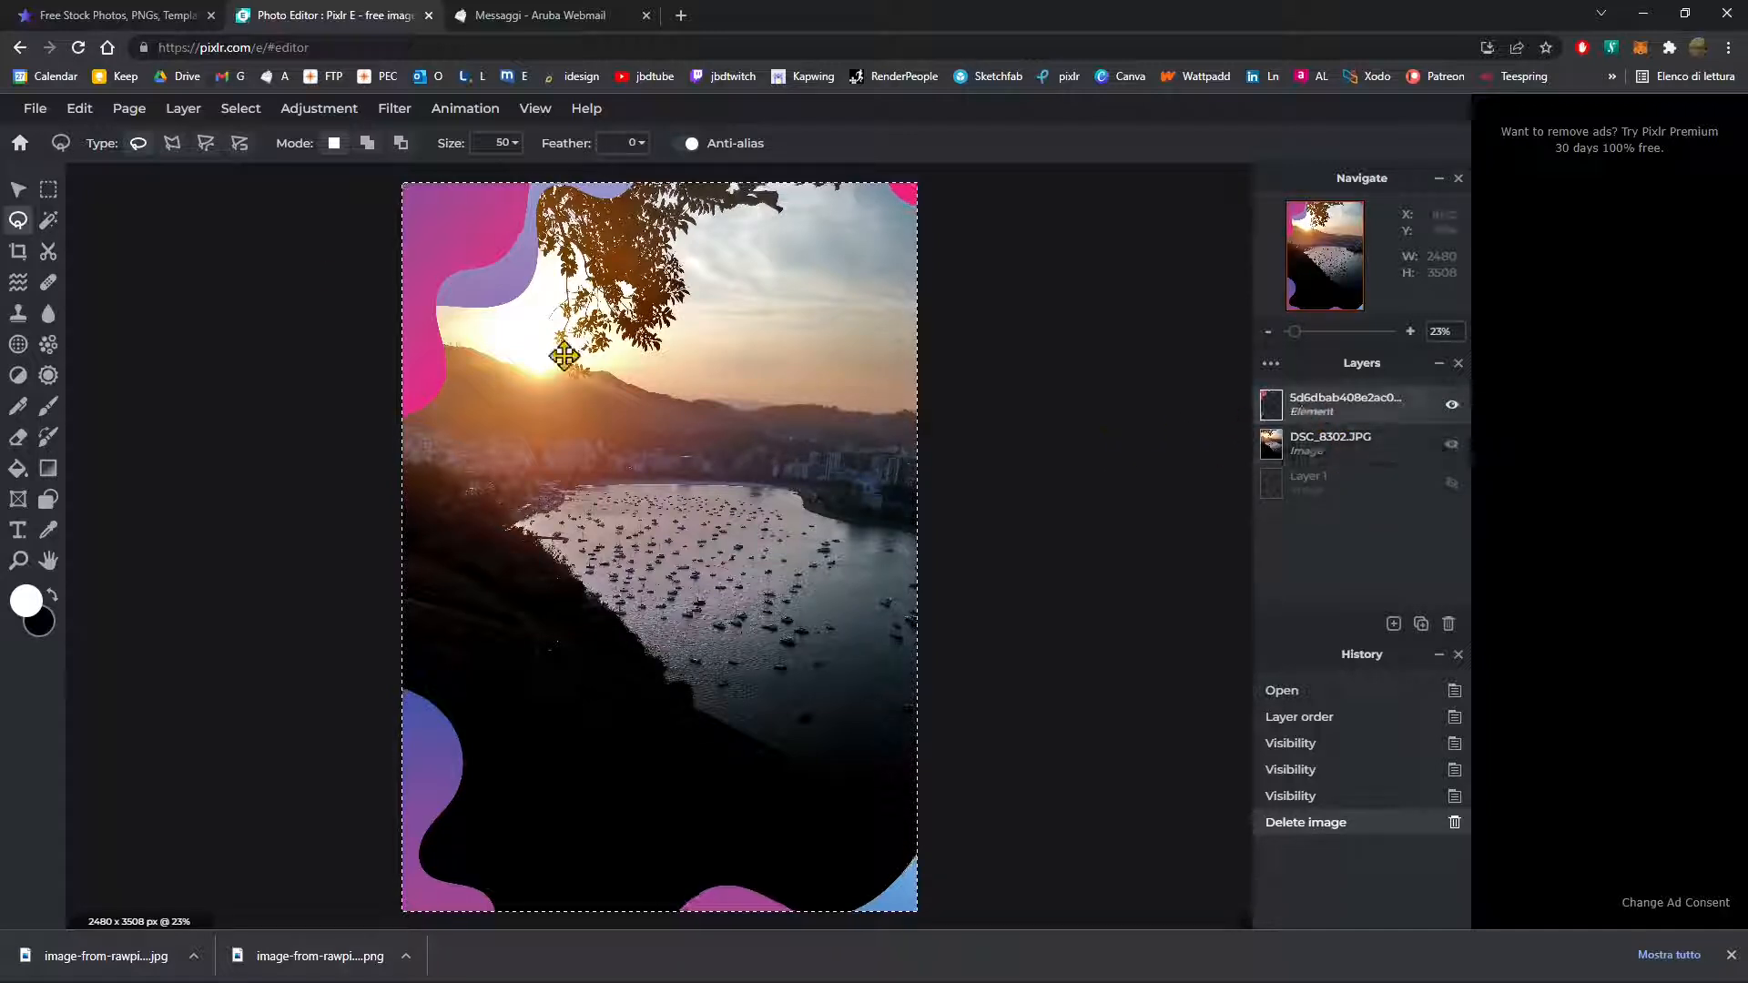
Step: Switch to the rawpixel site and look over its Free and Public Domain collections
click(148, 23)
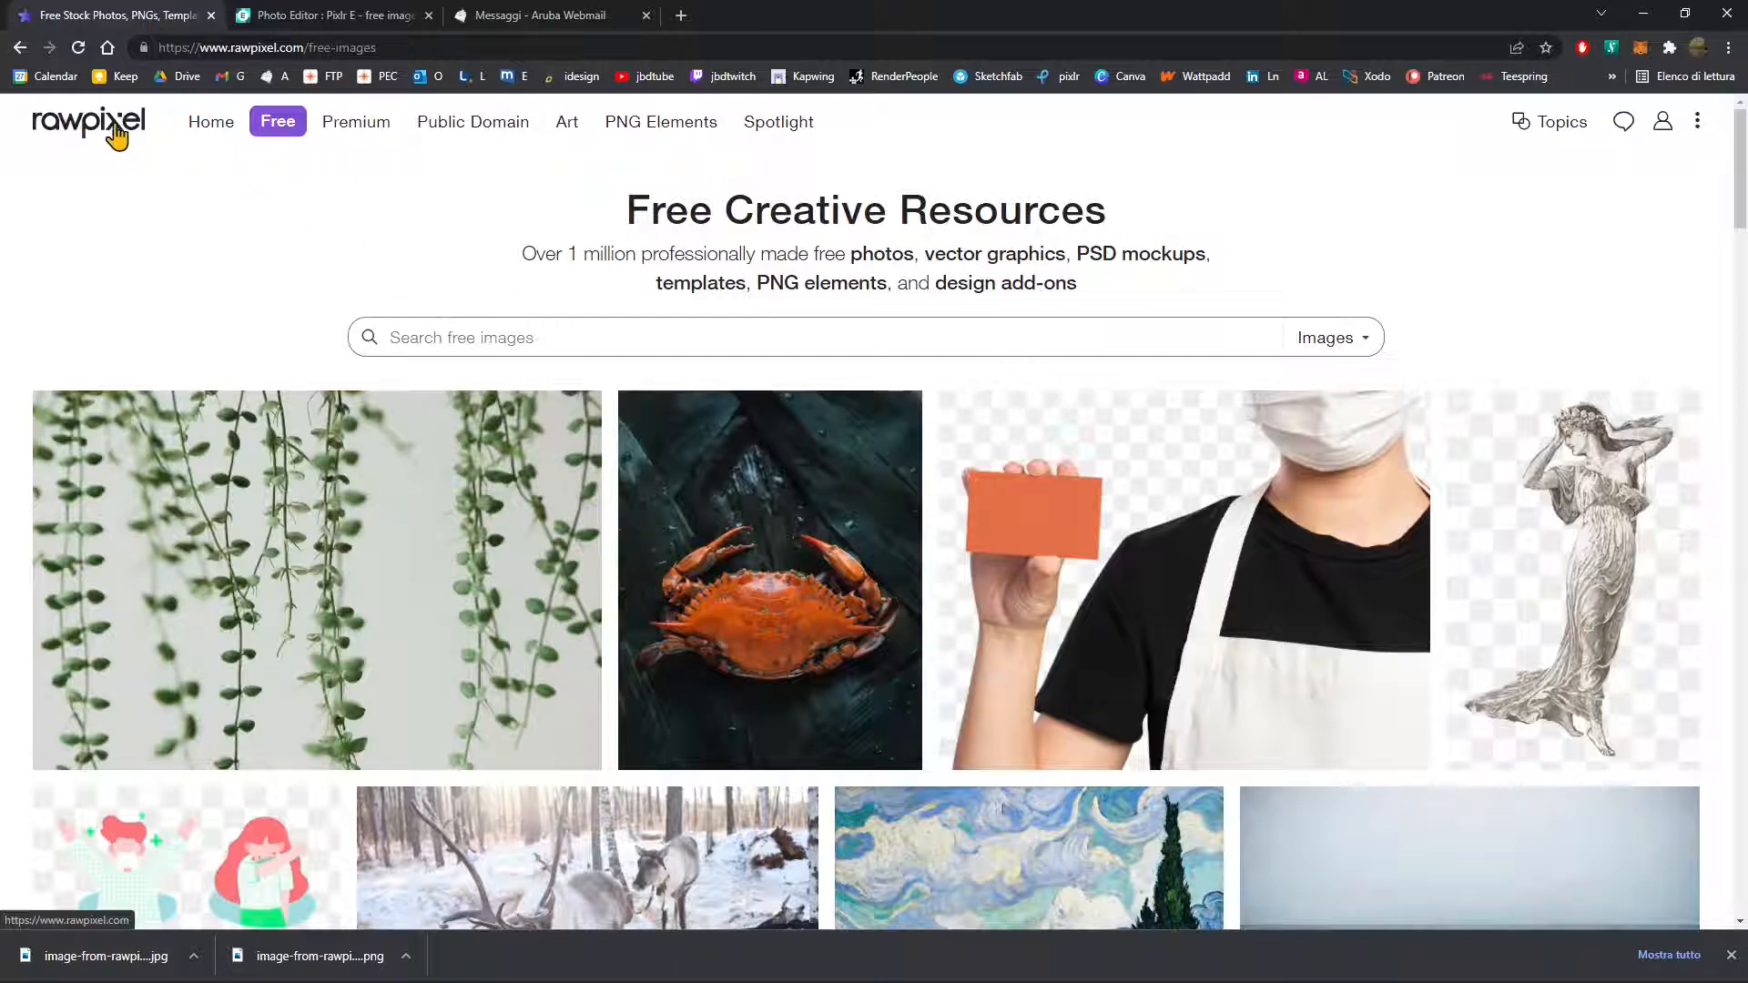
click(440, 131)
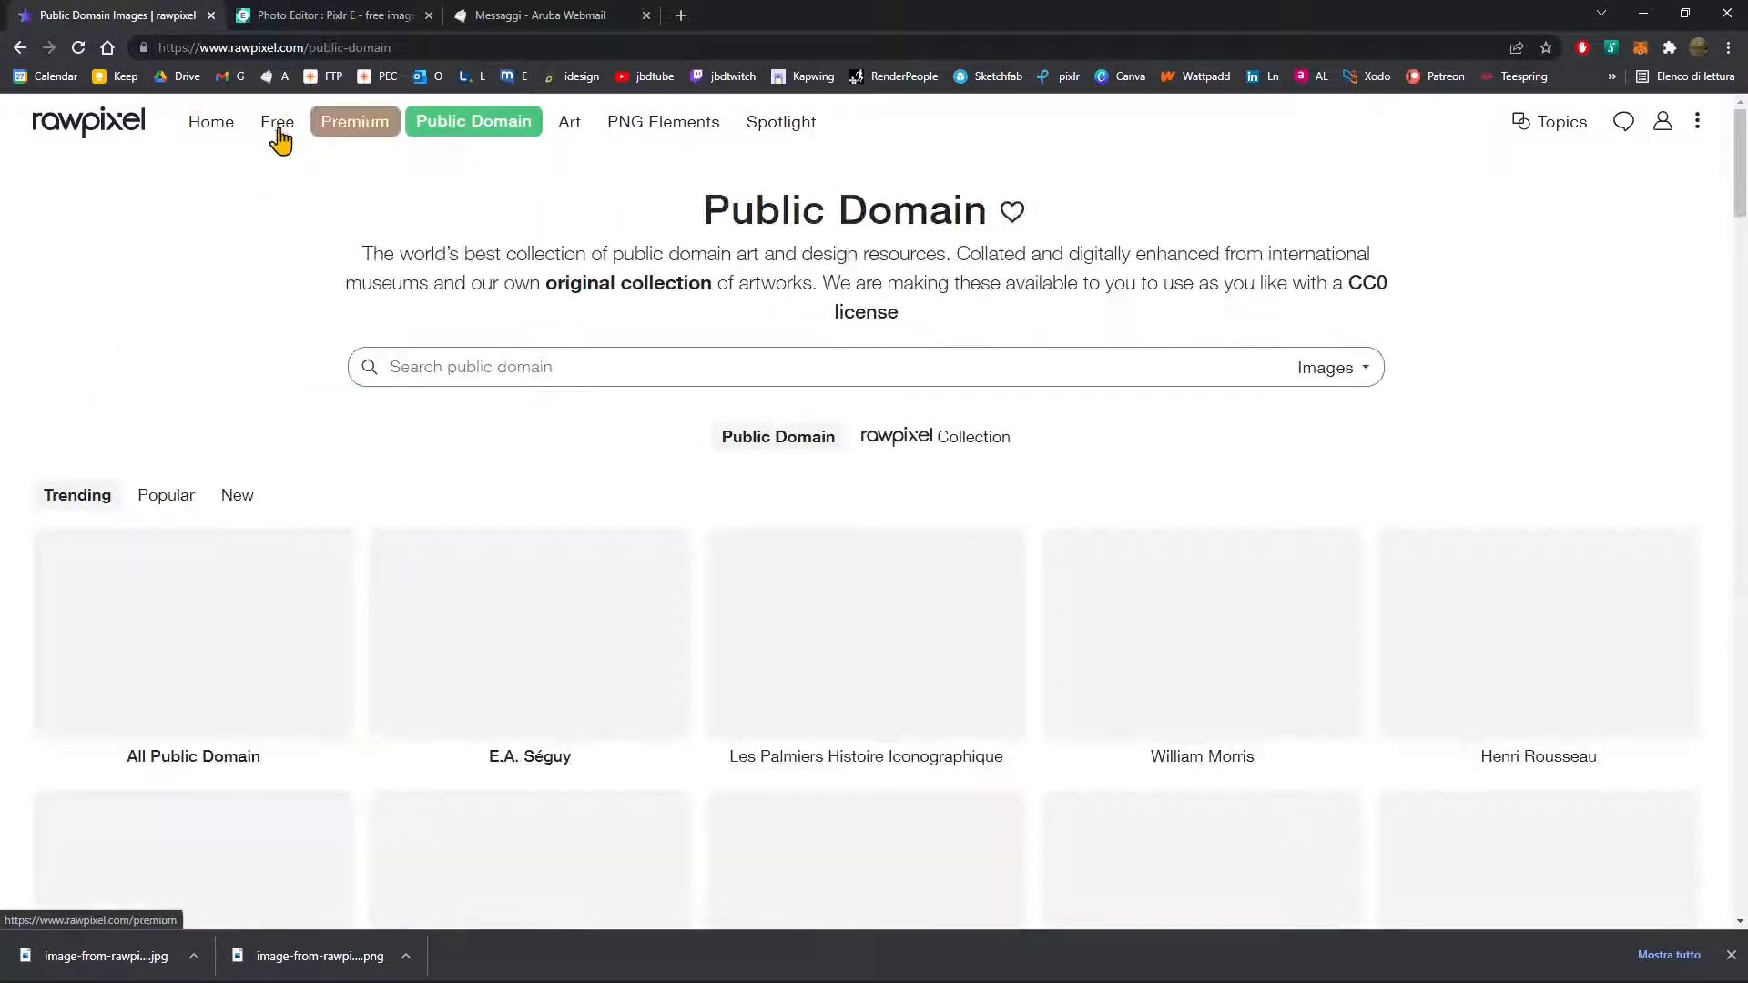
click(296, 146)
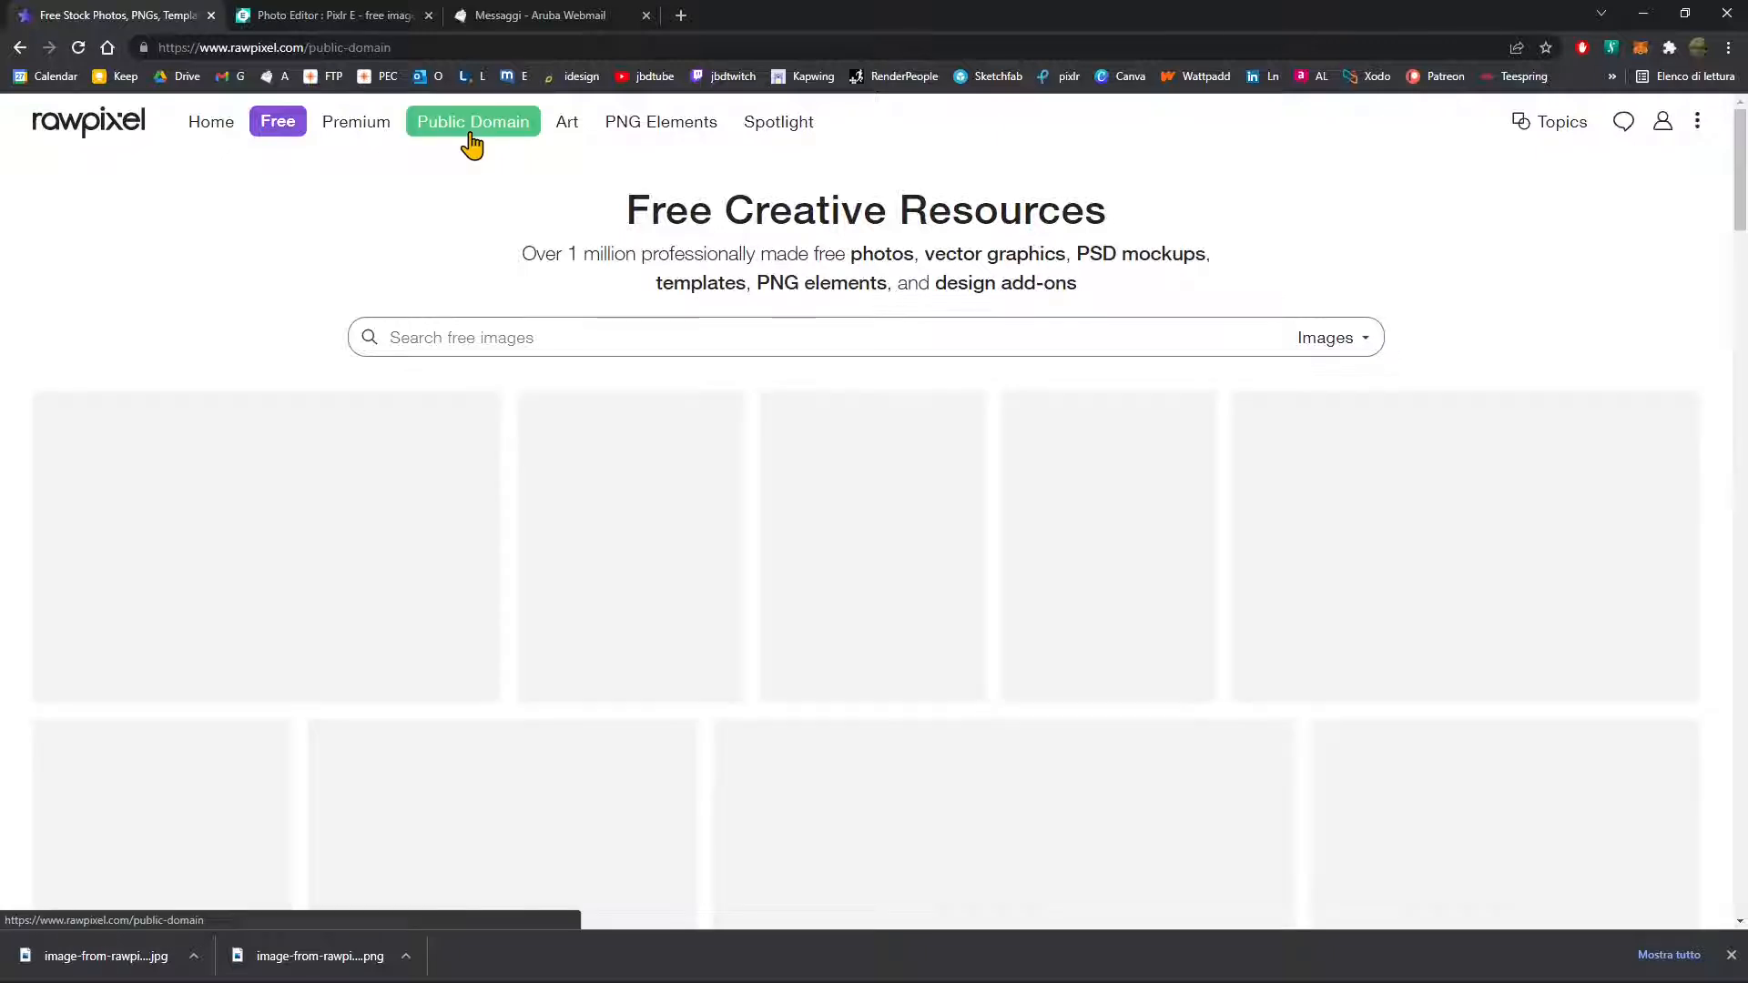
click(468, 136)
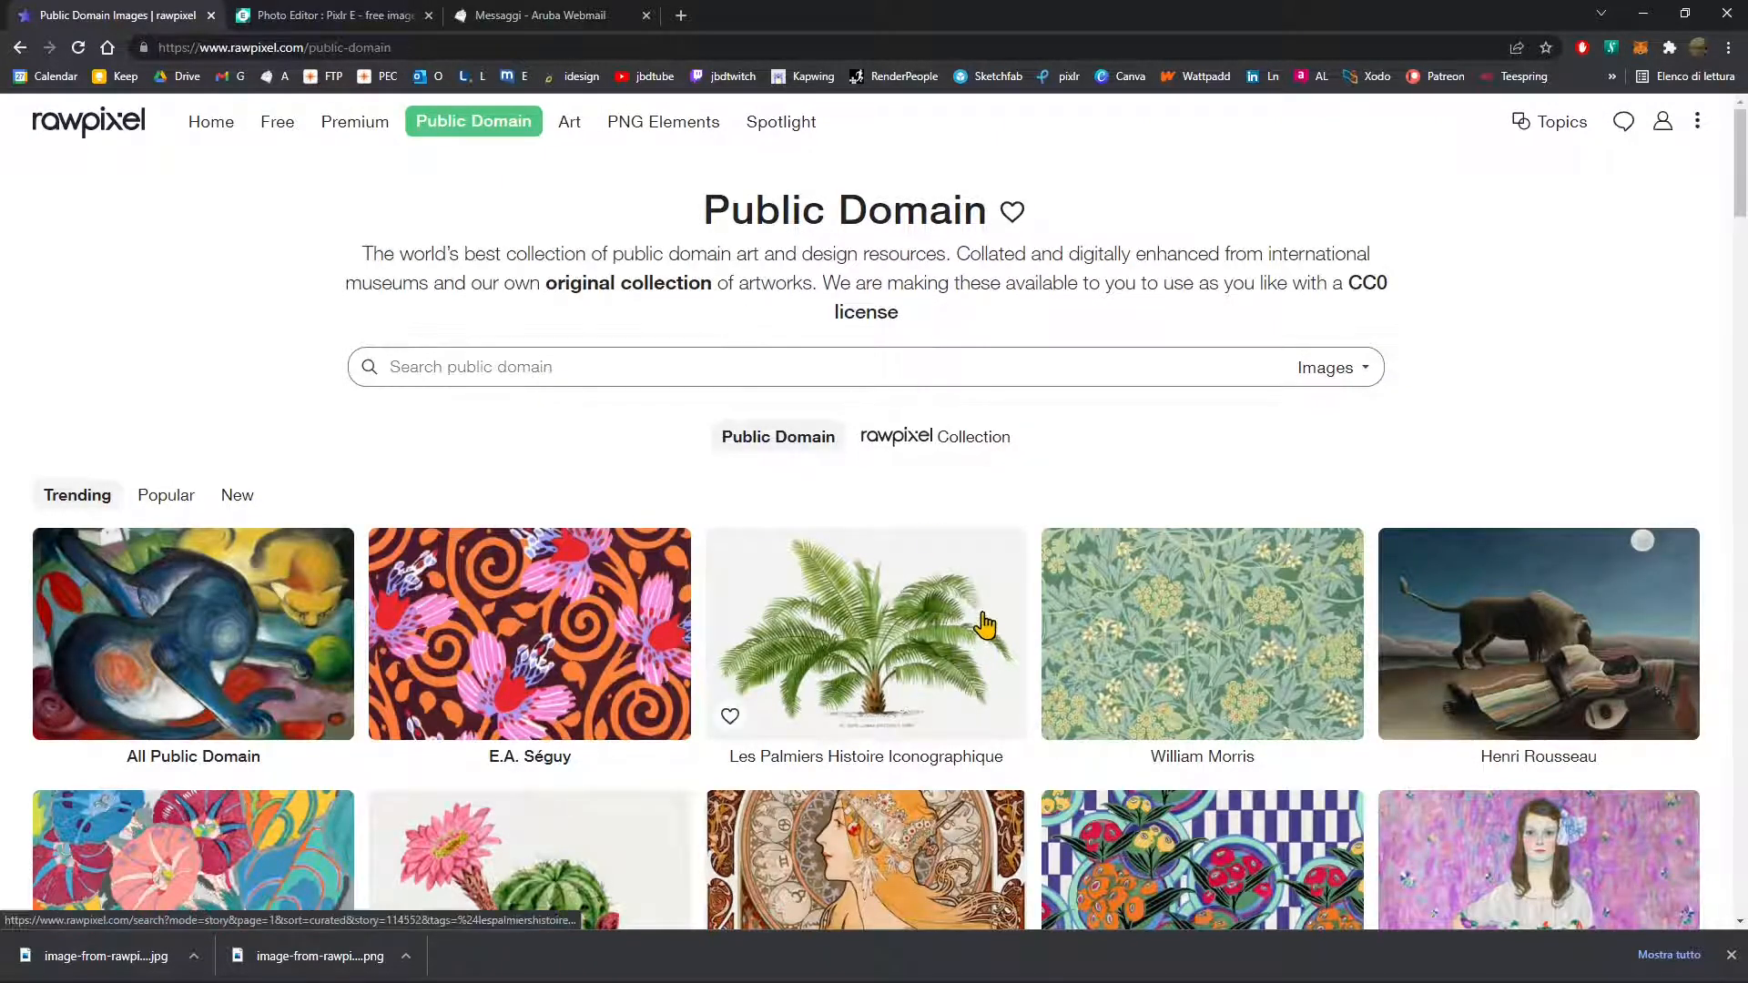
Step: Open rawpixel's PNG Elements collection and look through its categories of transparent images
click(661, 124)
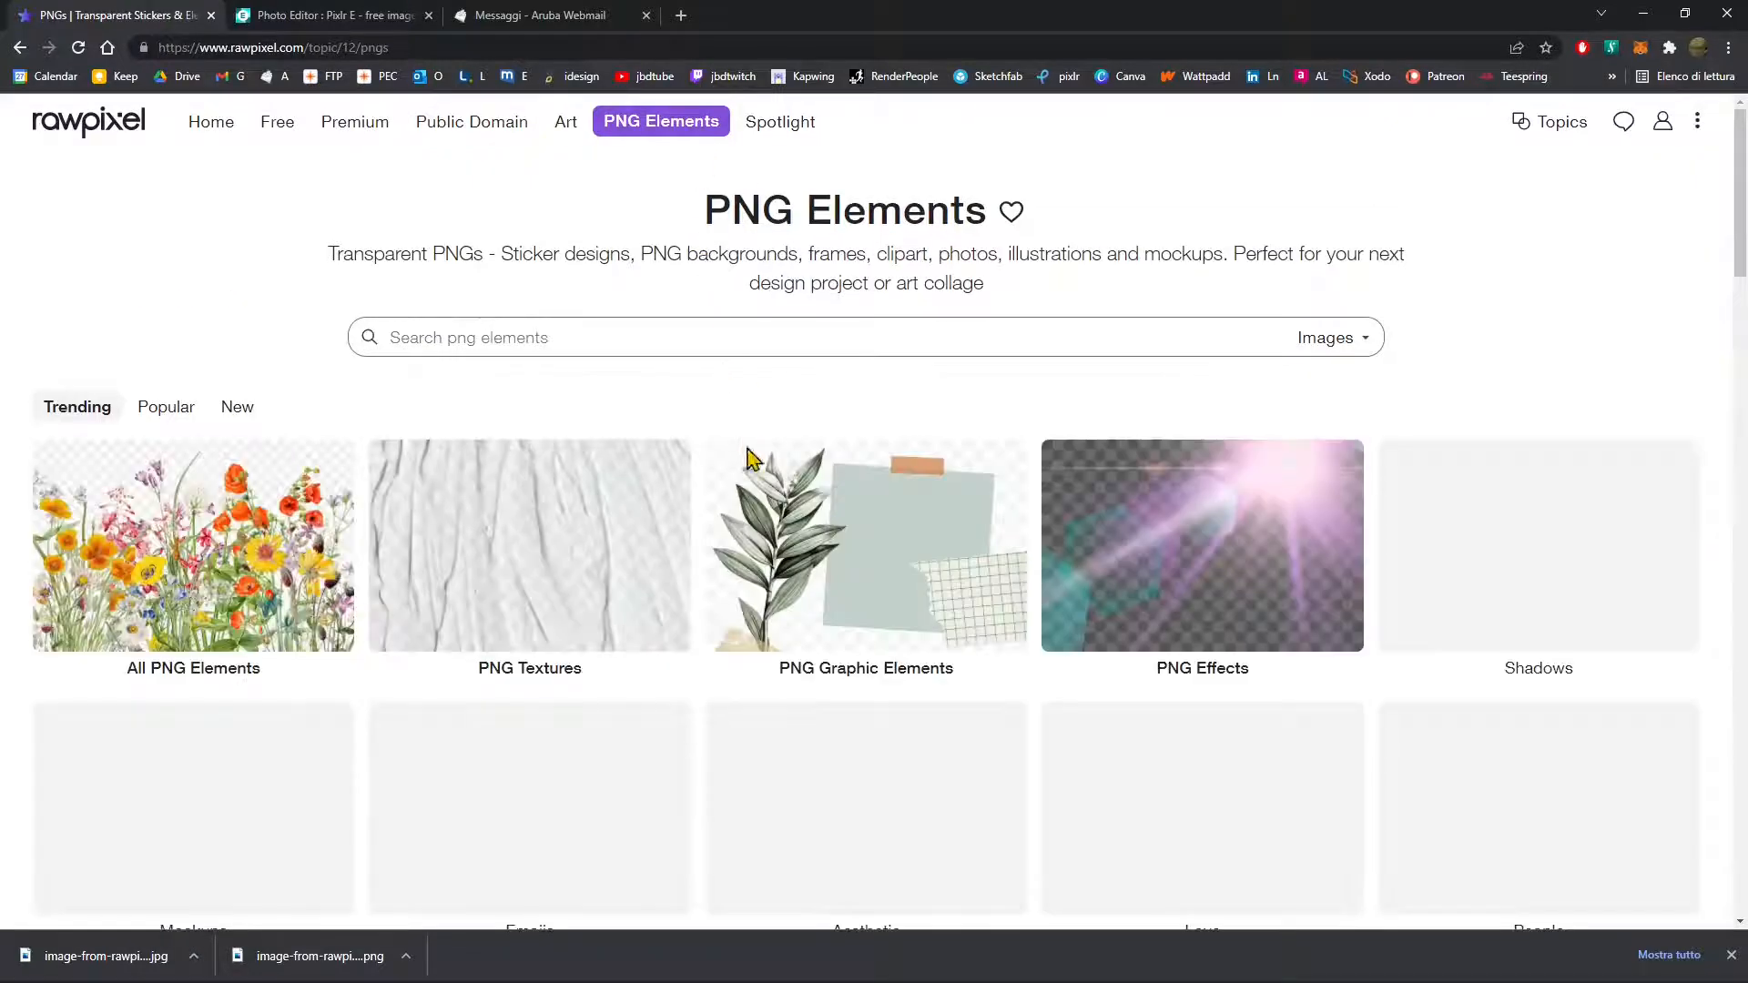
scroll(652, 609, down, 5)
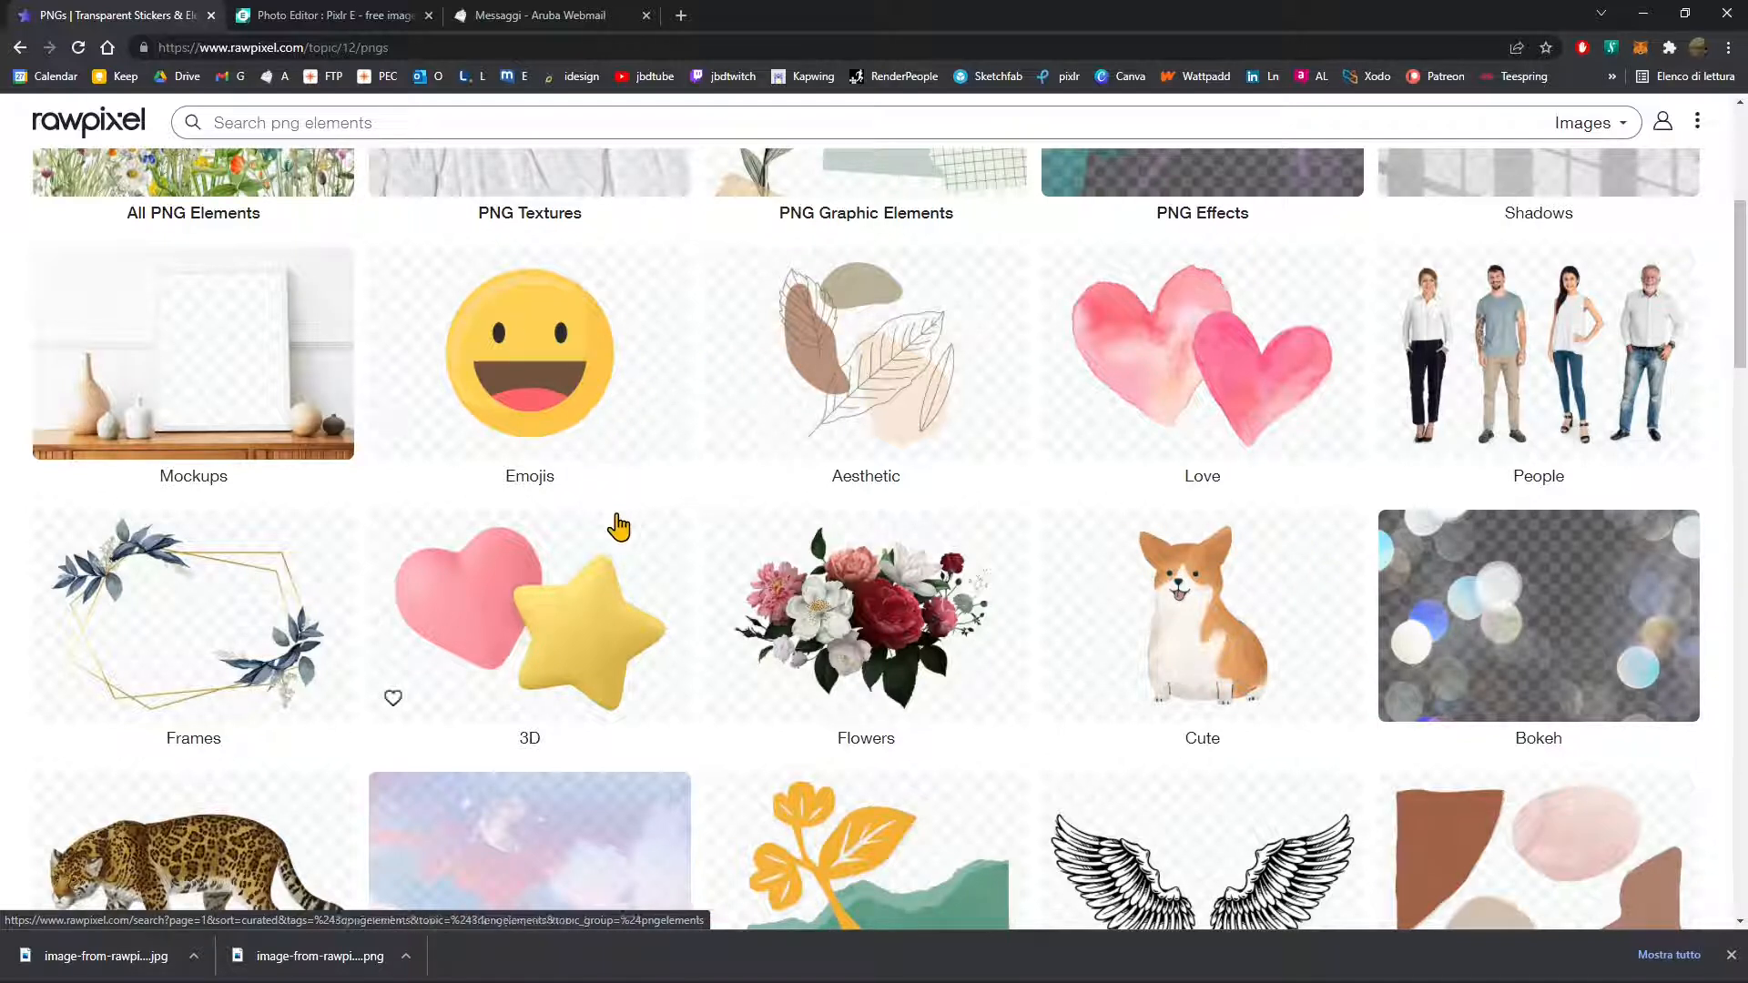
scroll(612, 499, down, 6)
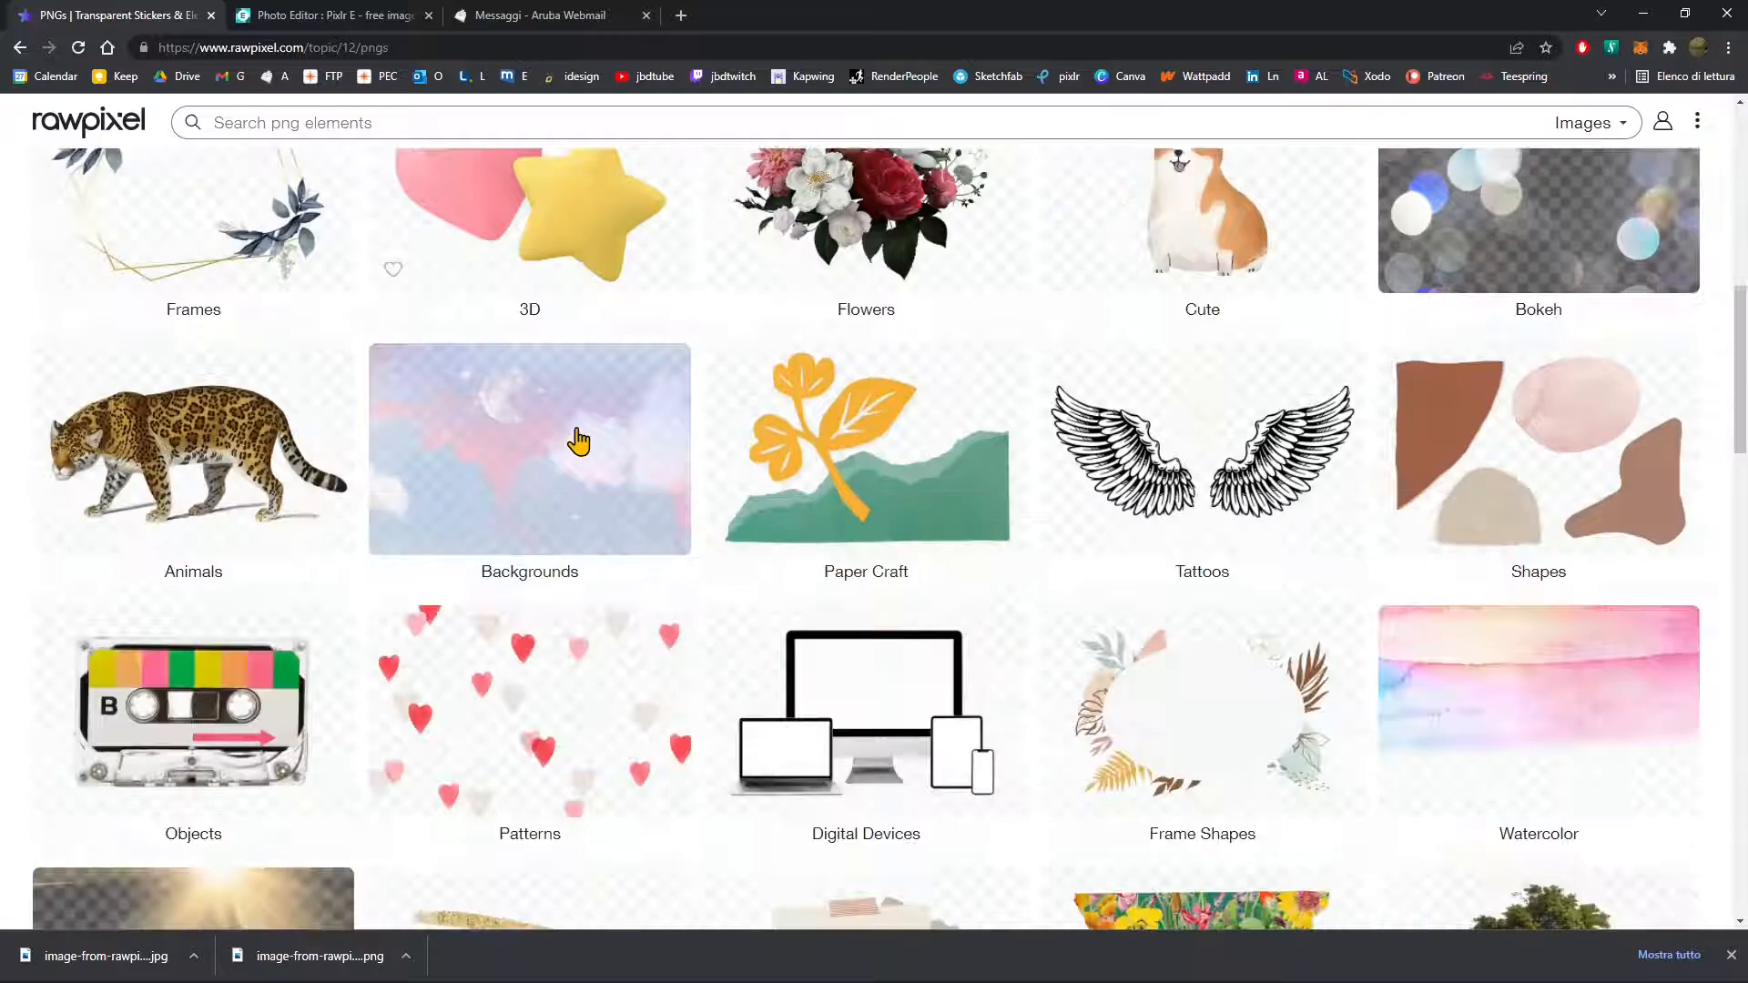
scroll(1435, 445, down, 3)
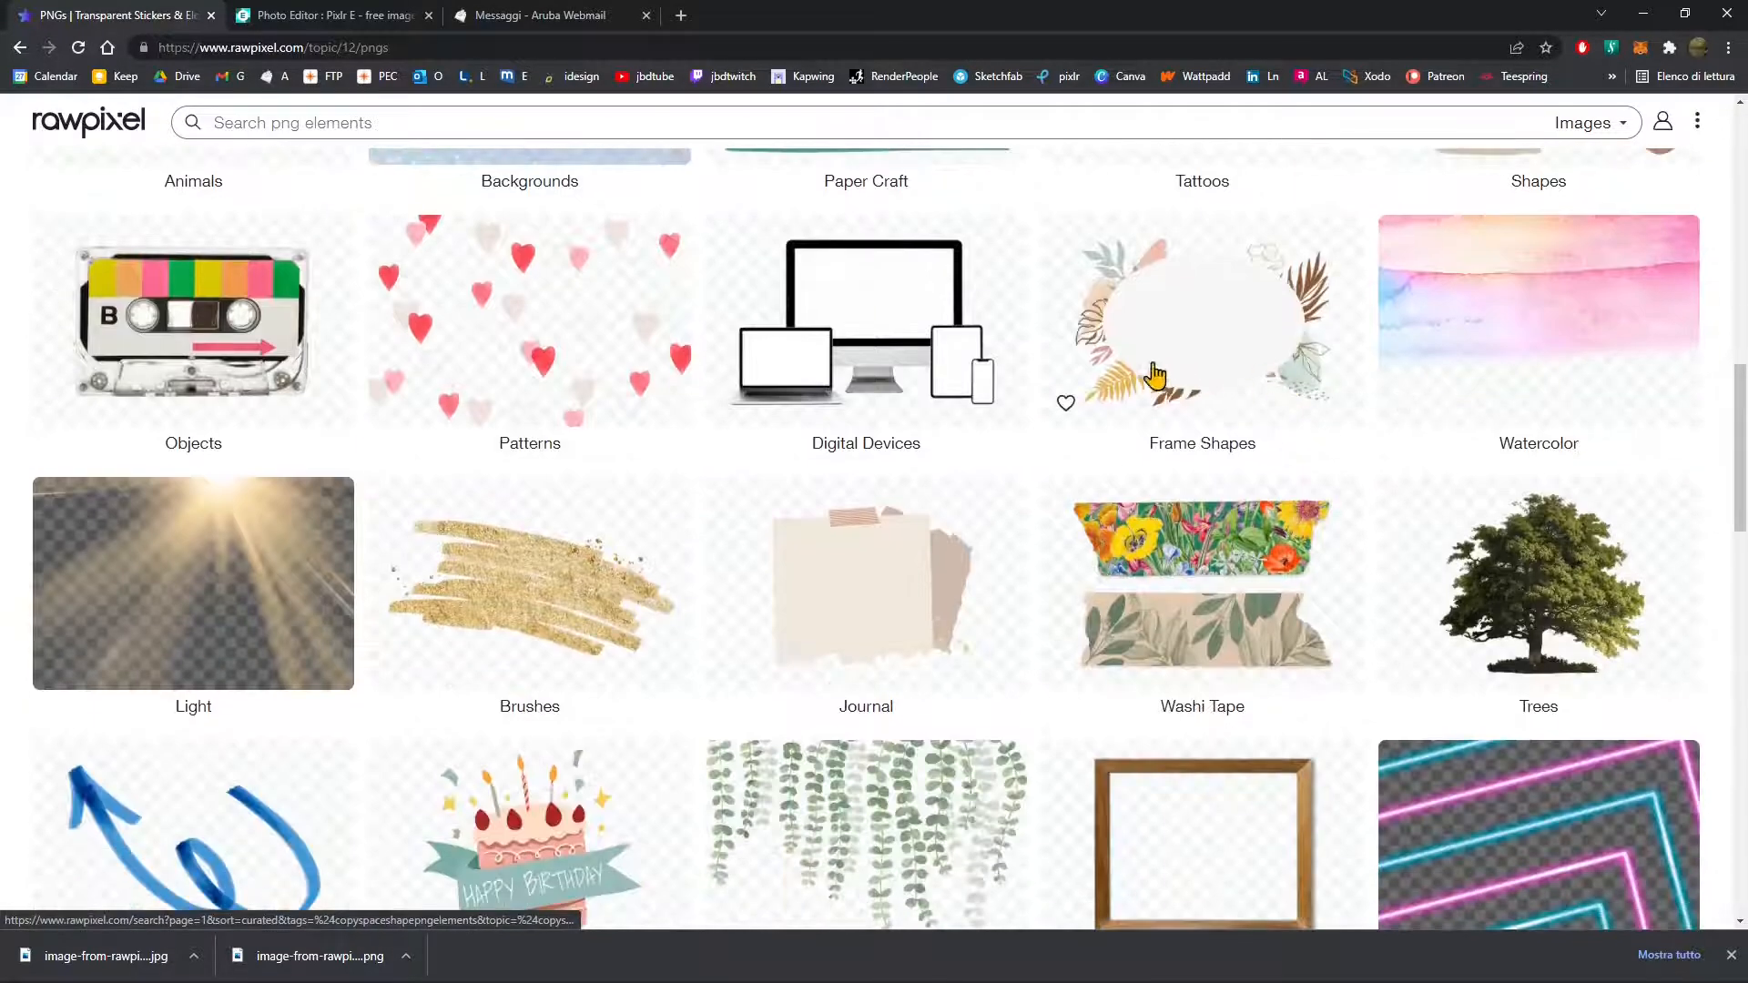
scroll(301, 613, down, 2)
scroll(298, 611, down, 1)
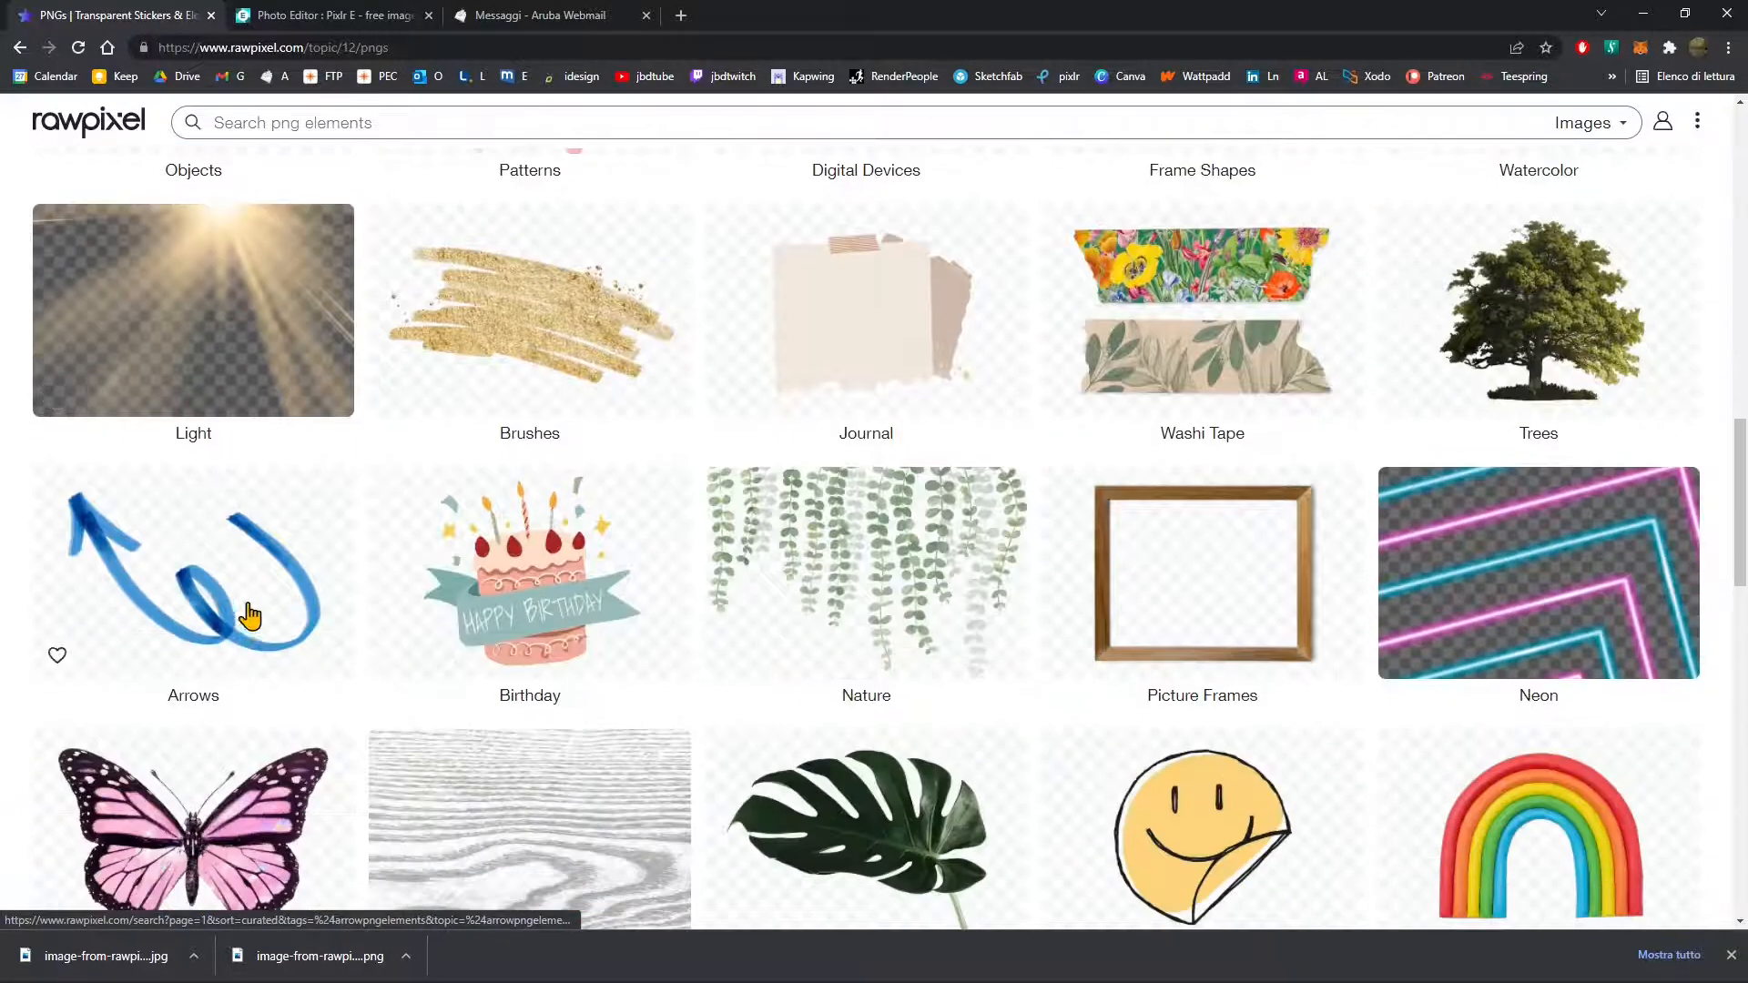
scroll(898, 537, down, 4)
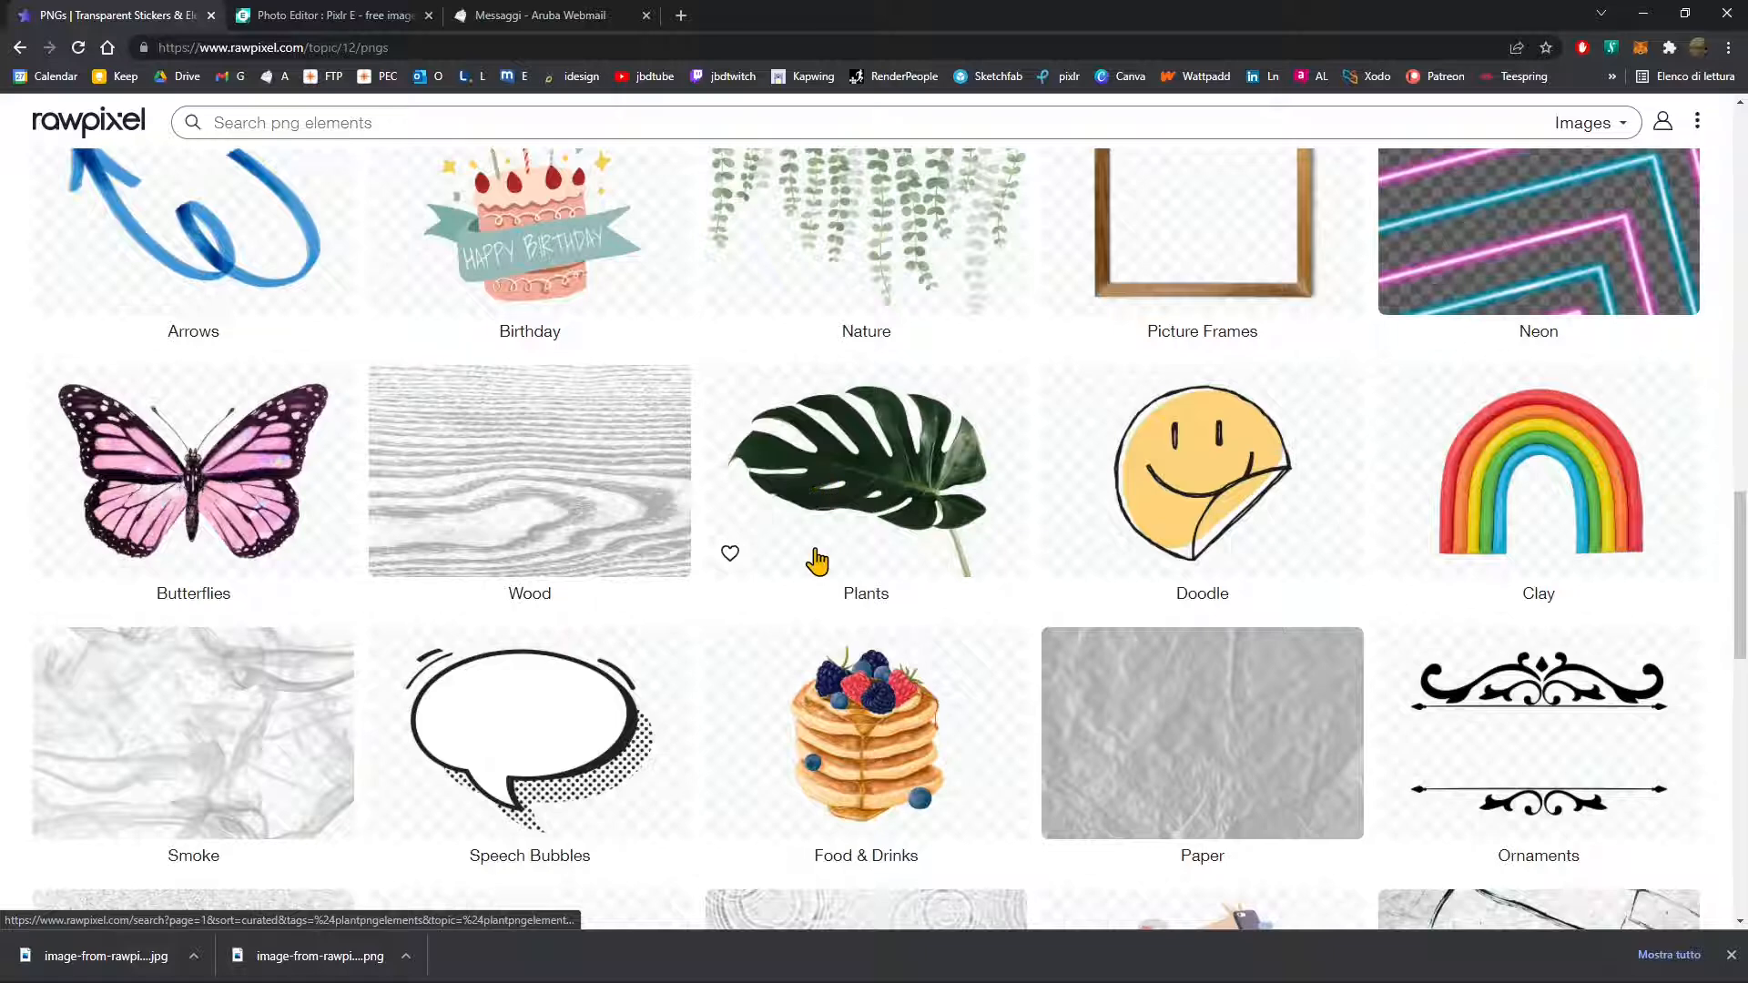
scroll(823, 625, down, 3)
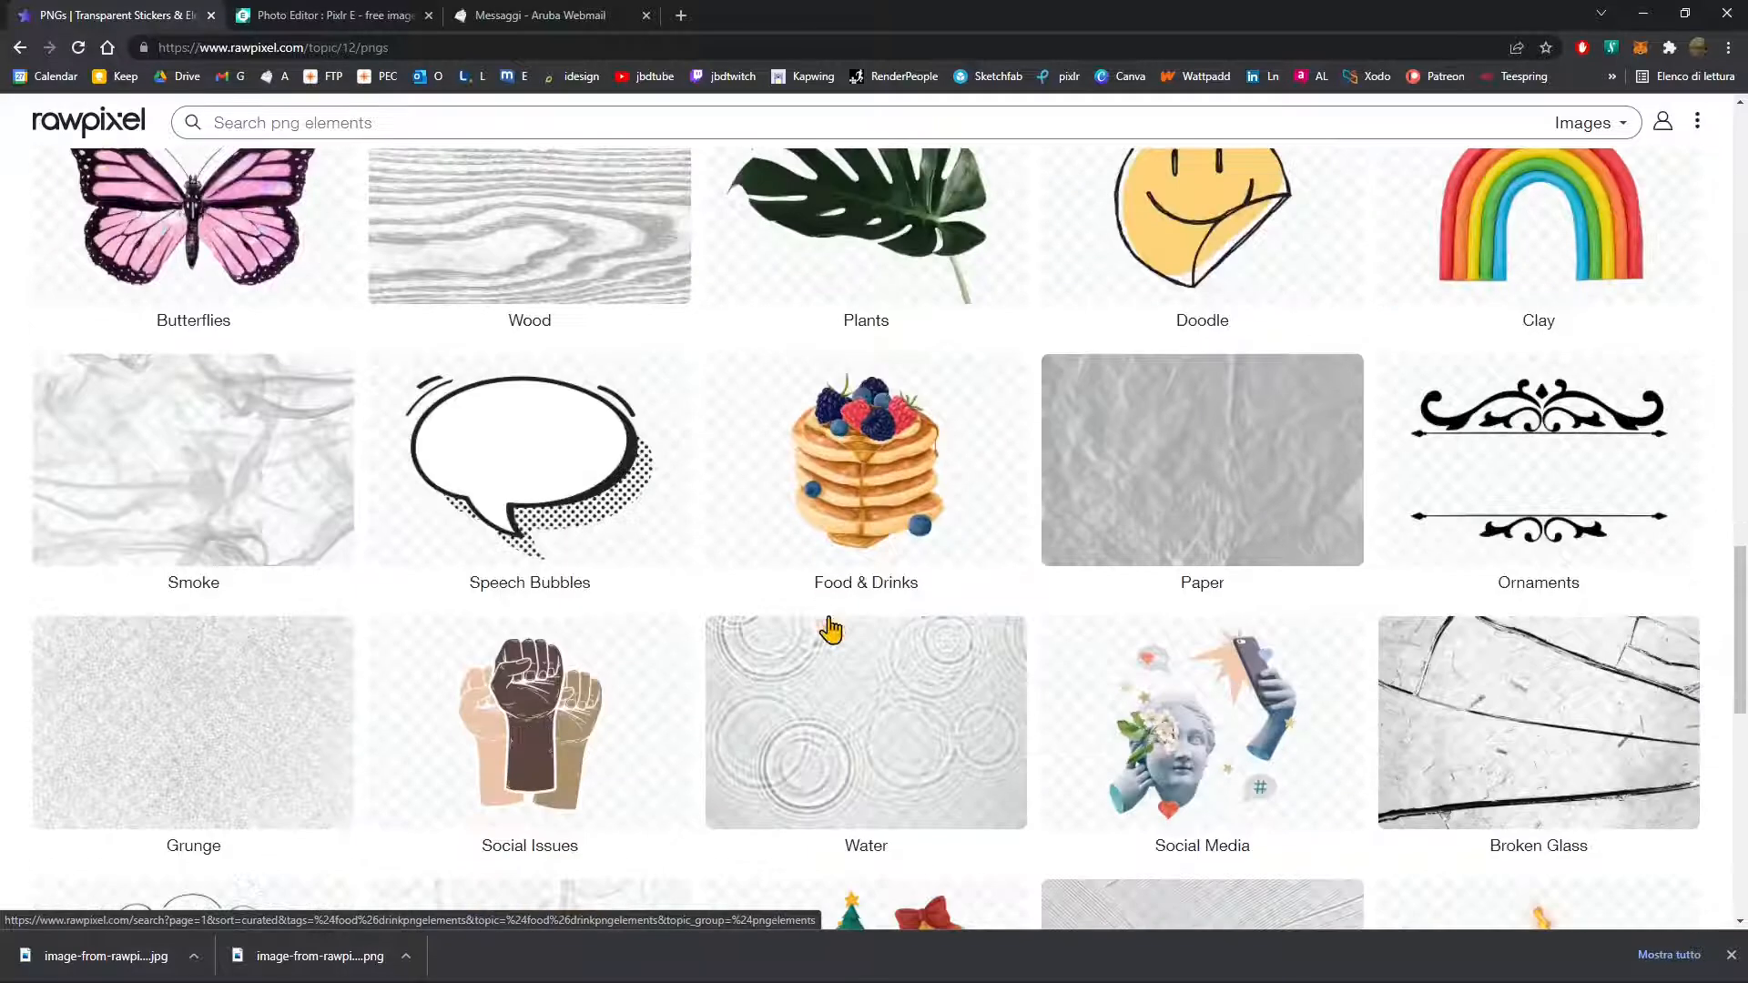
click(351, 15)
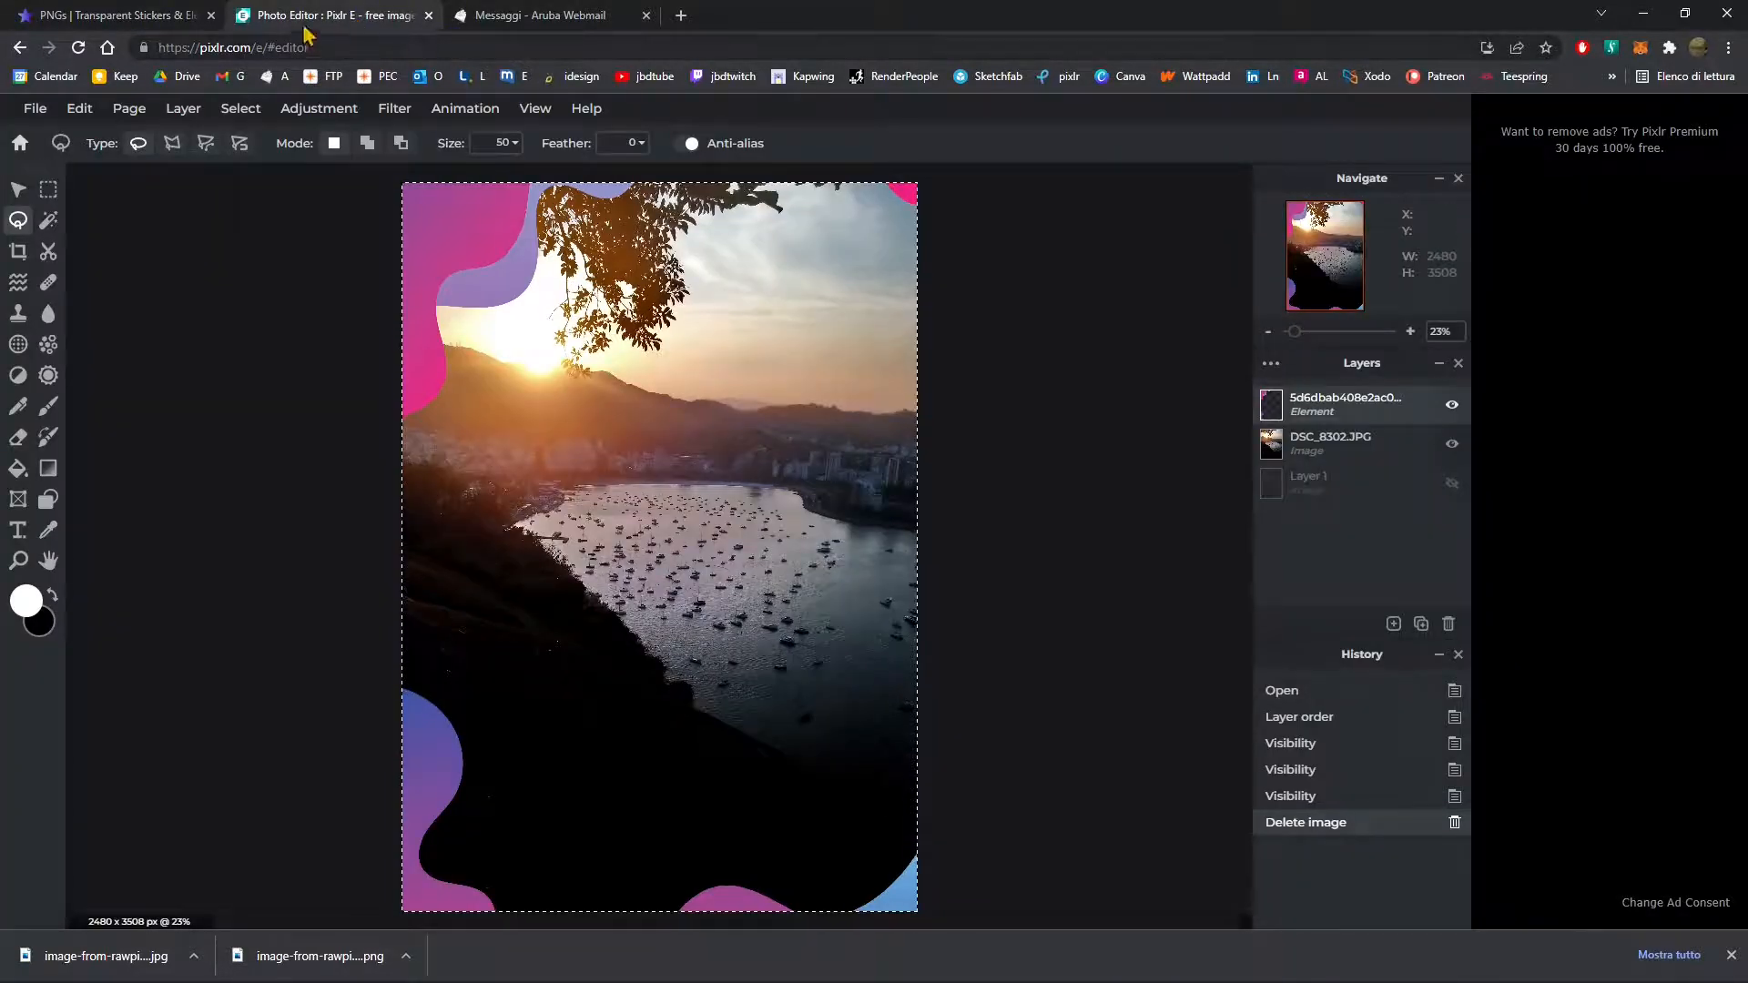
click(132, 15)
scroll(864, 473, up, 15)
scroll(911, 437, up, 6)
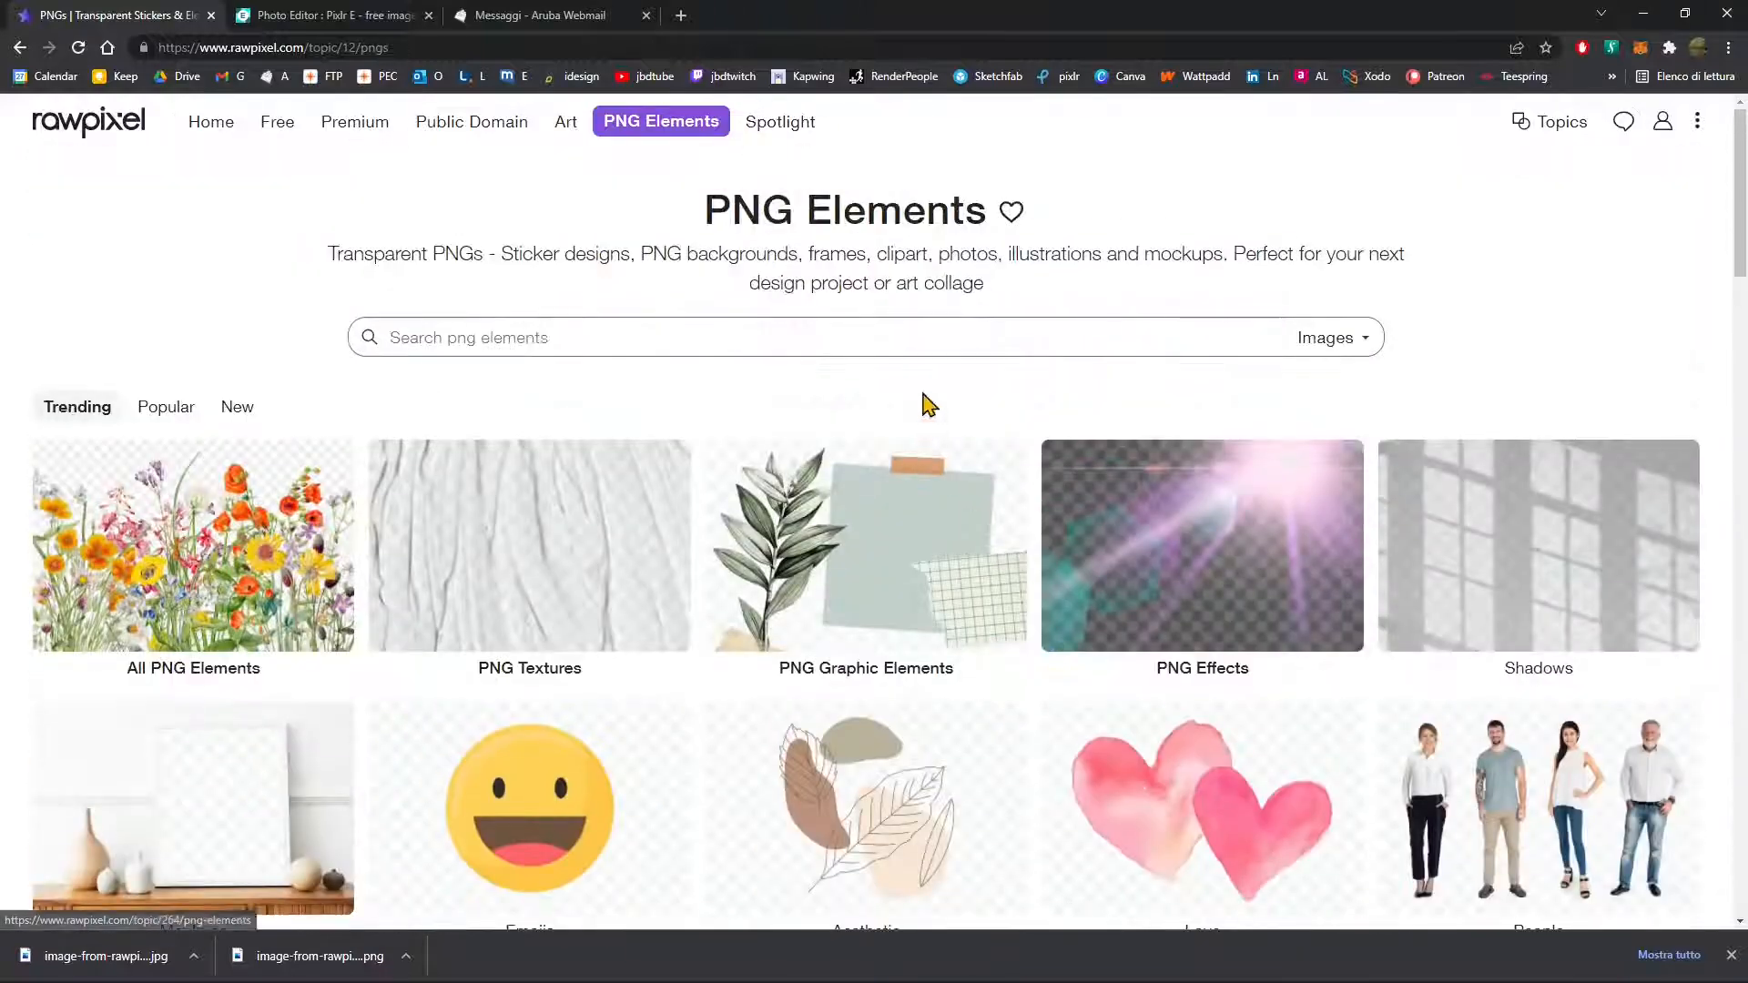
Step: Search rawpixel's Public Domain collection for "png"
click(499, 132)
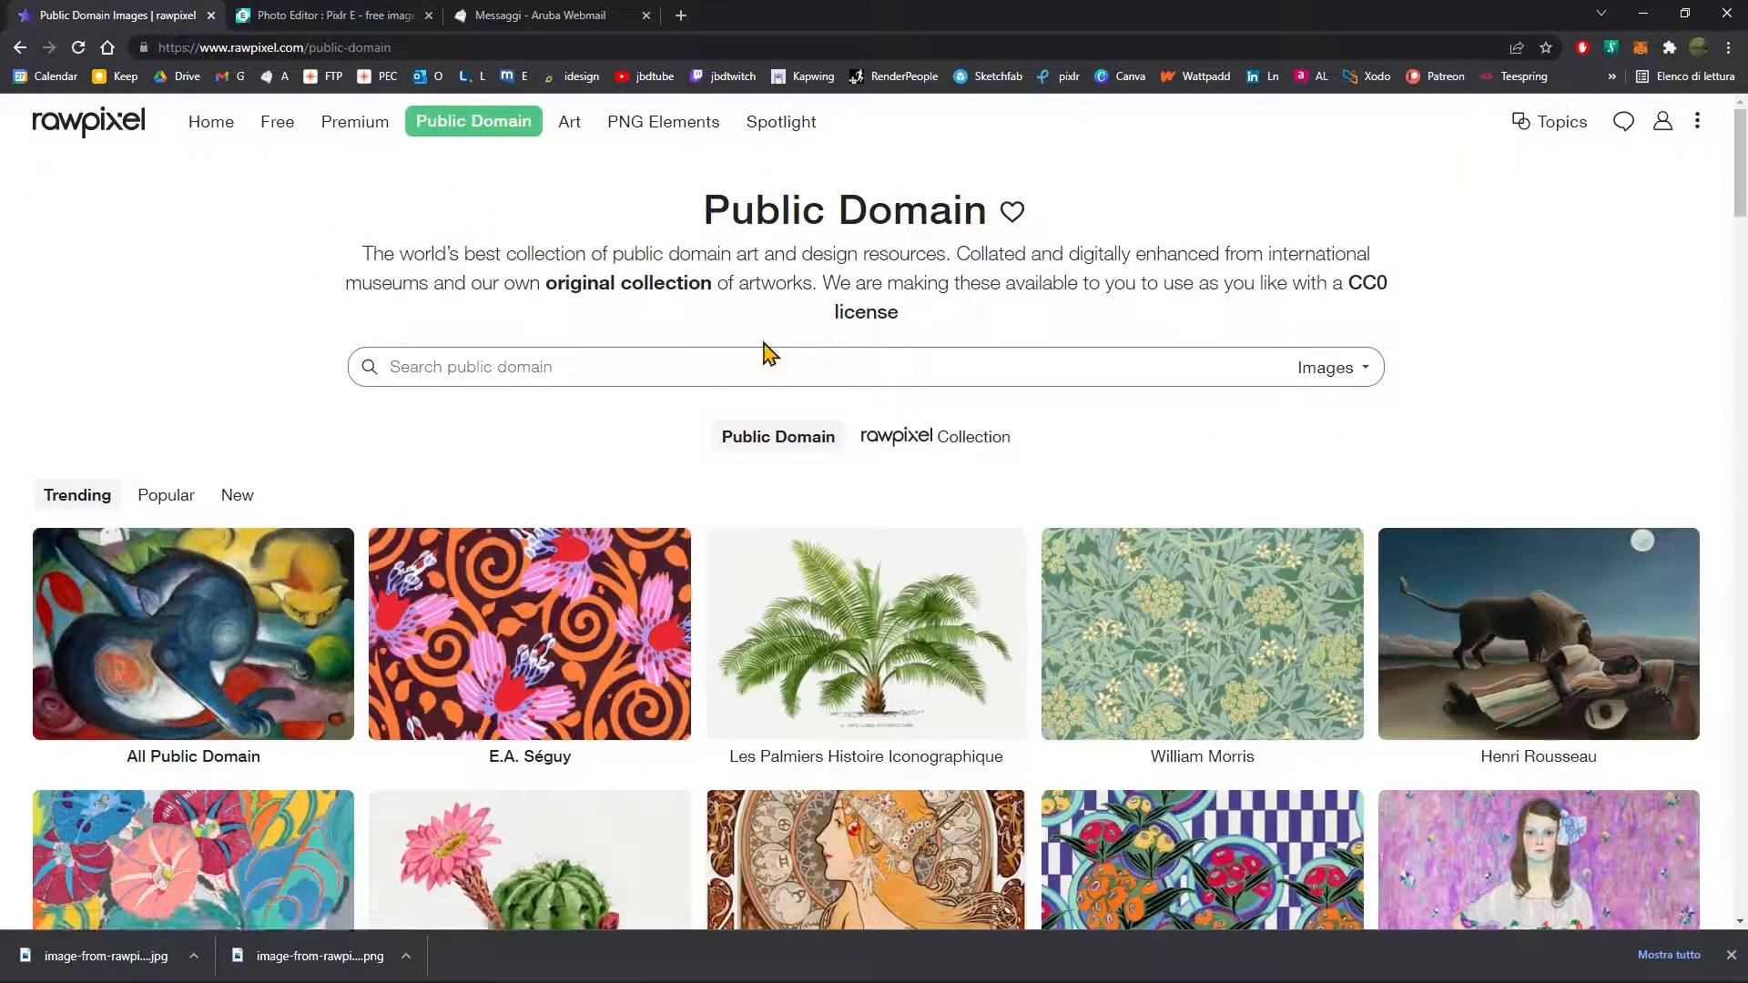
click(1210, 374)
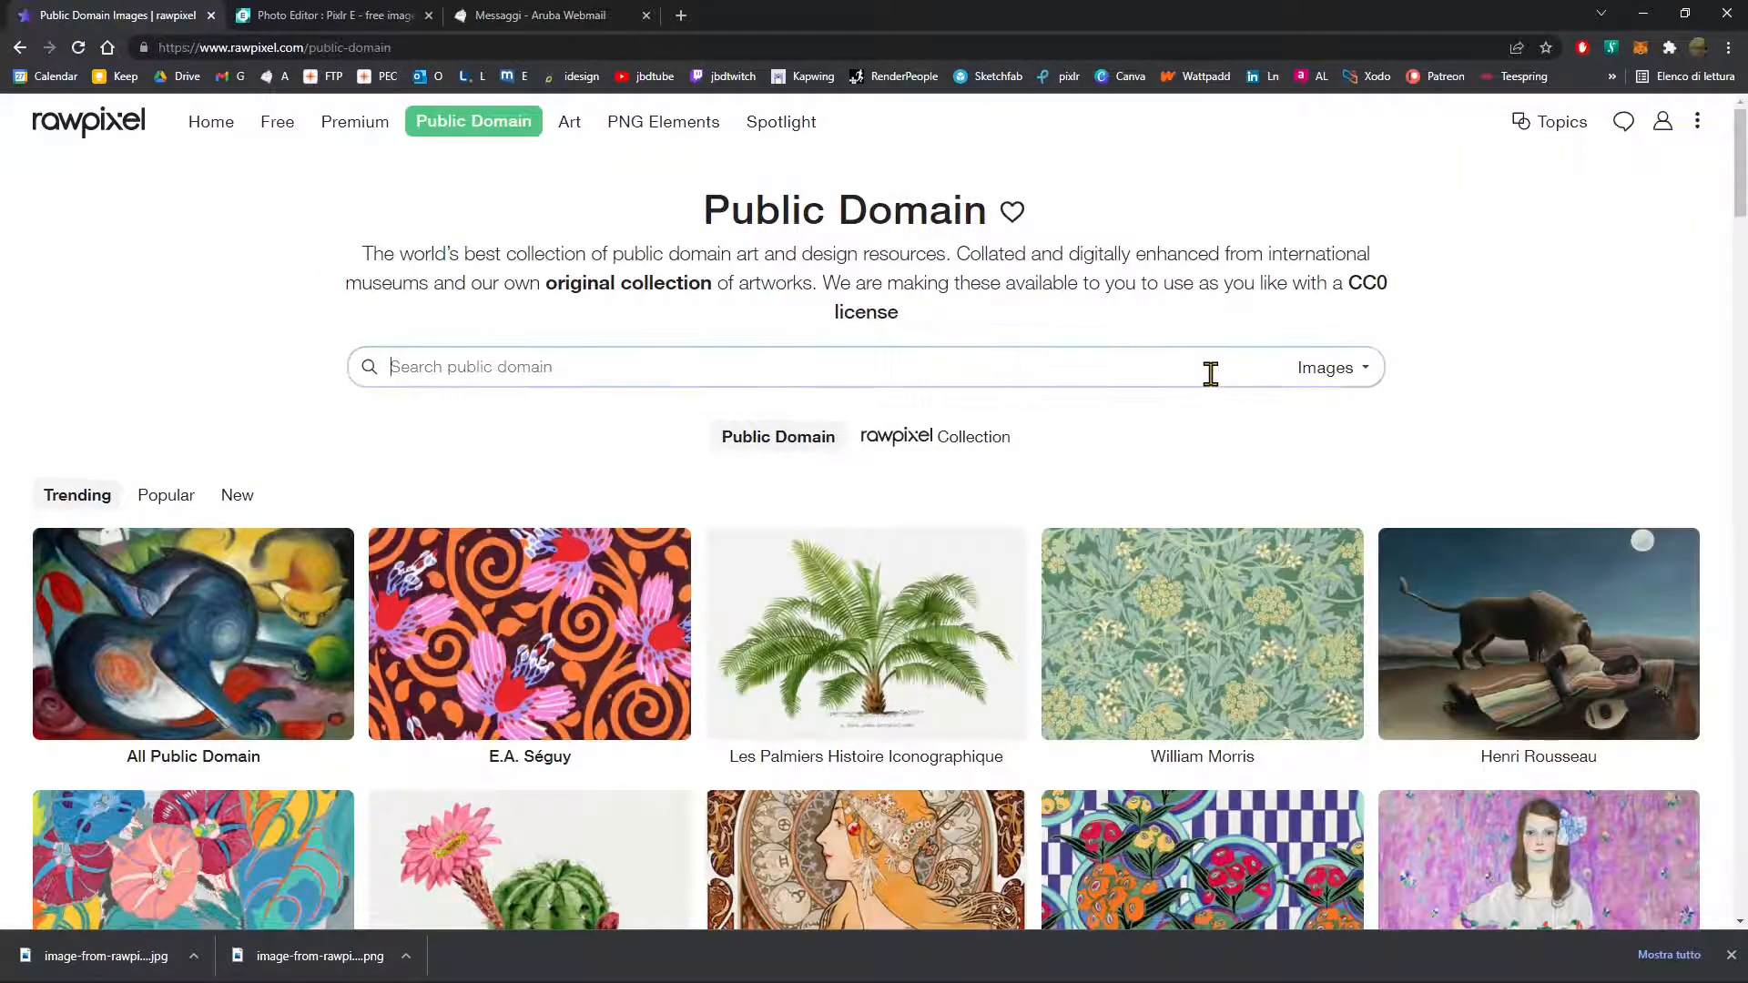
text(pn)
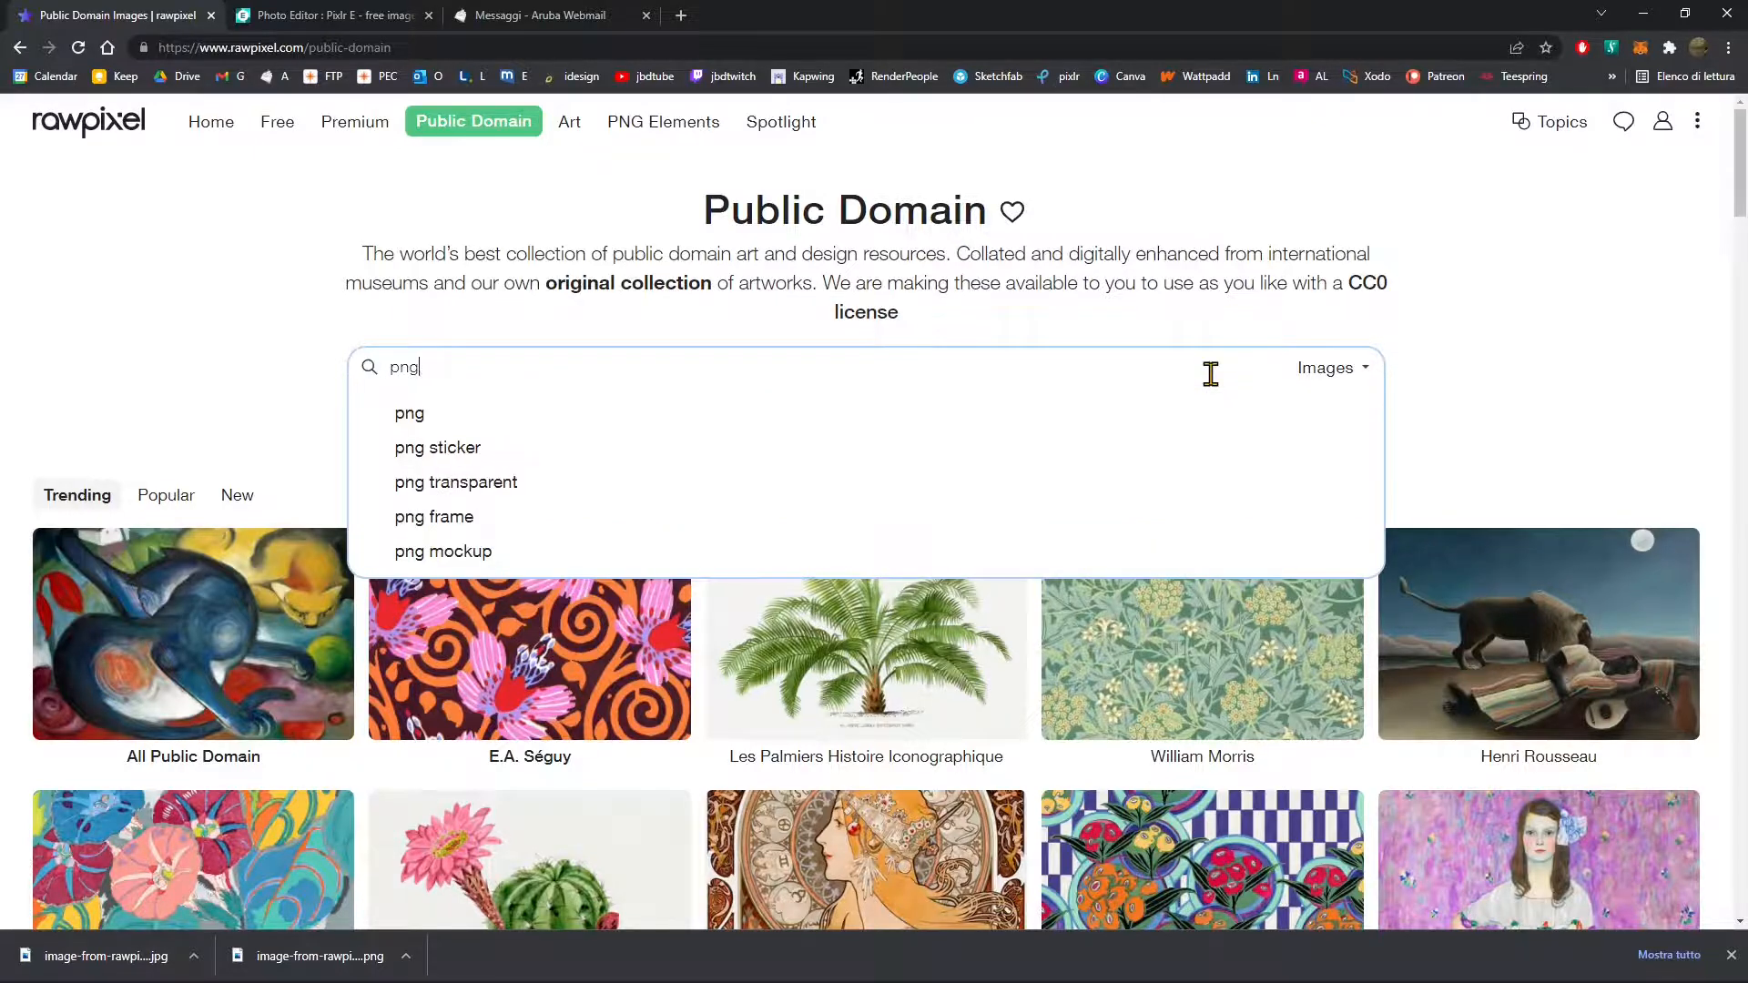
text(g)
key(Return)
Step: Look through the public domain search results for a transparent PNG icon
scroll(1074, 441, down, 1)
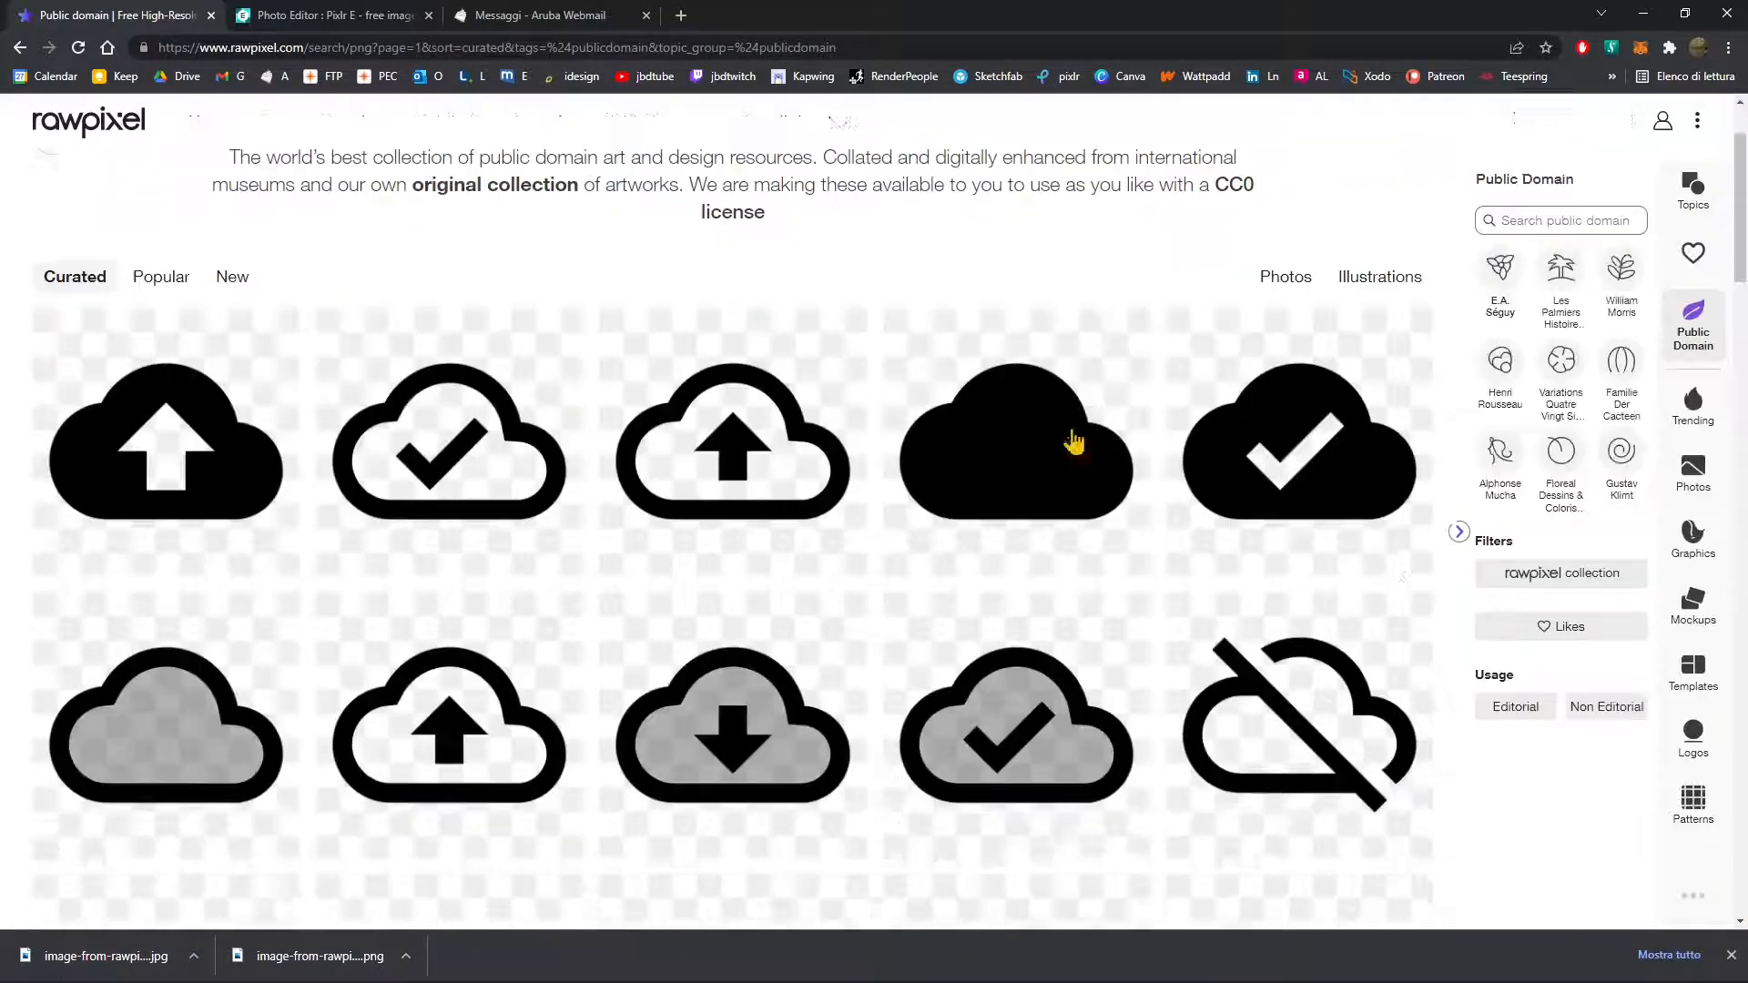
scroll(729, 460, down, 5)
scroll(664, 624, down, 4)
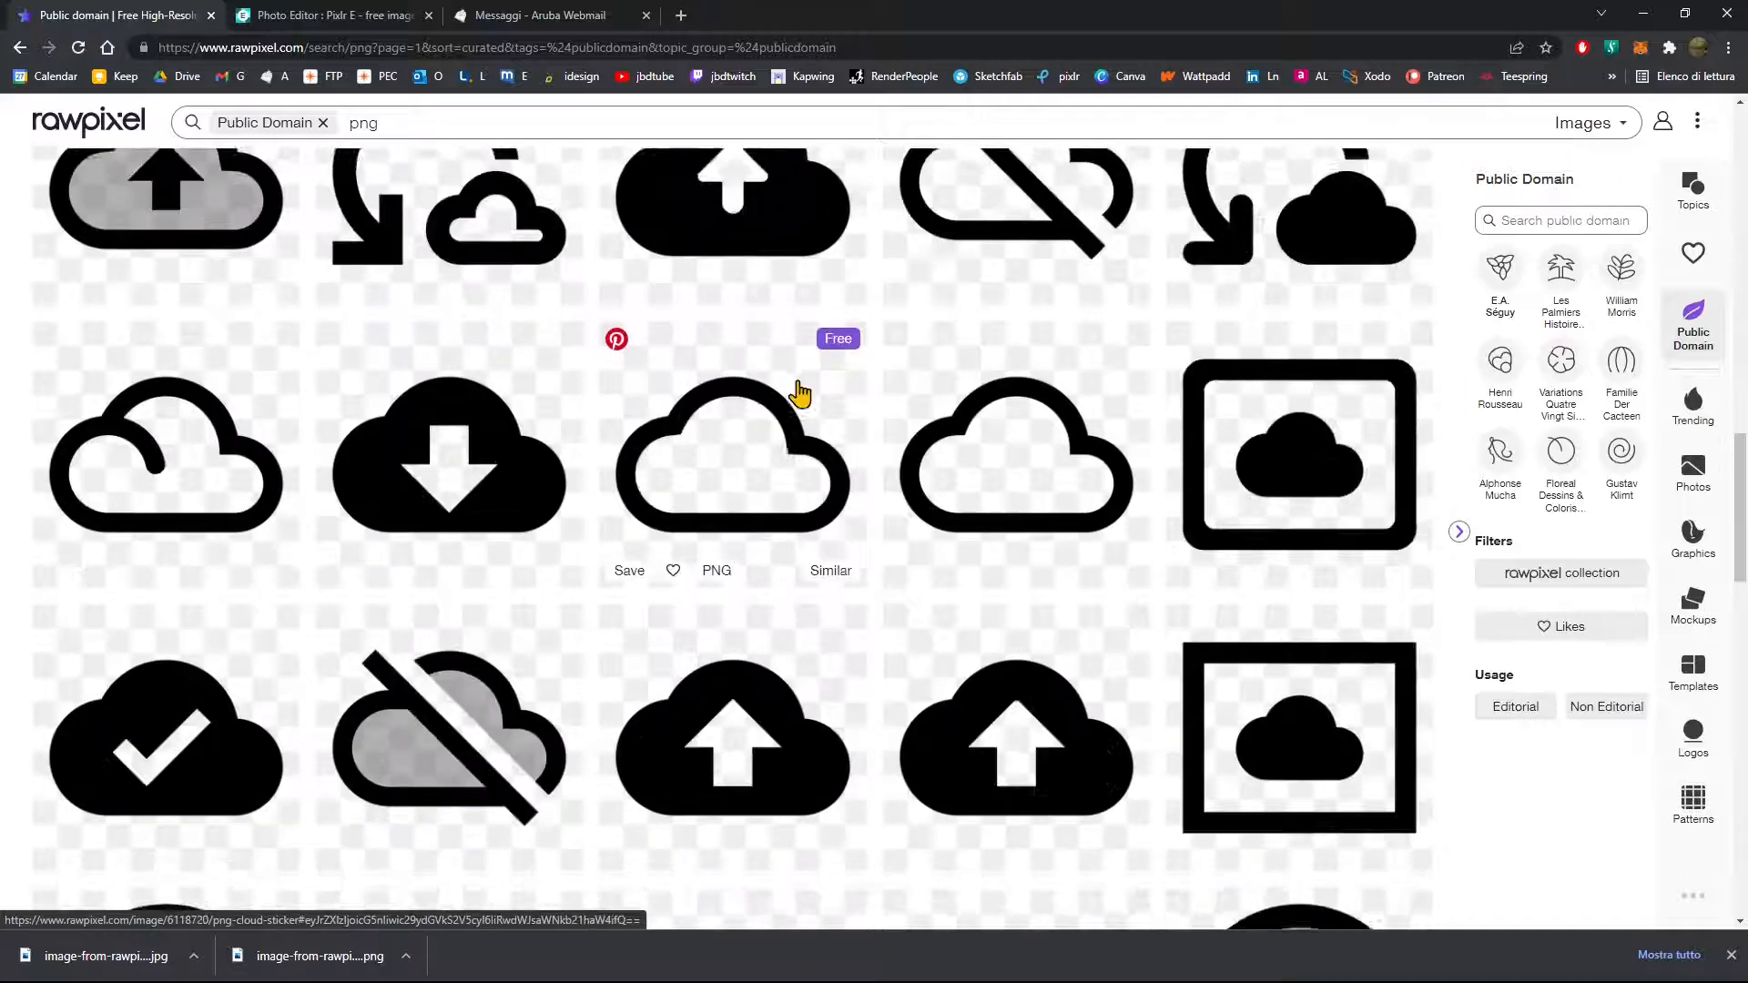
scroll(800, 393, down, 8)
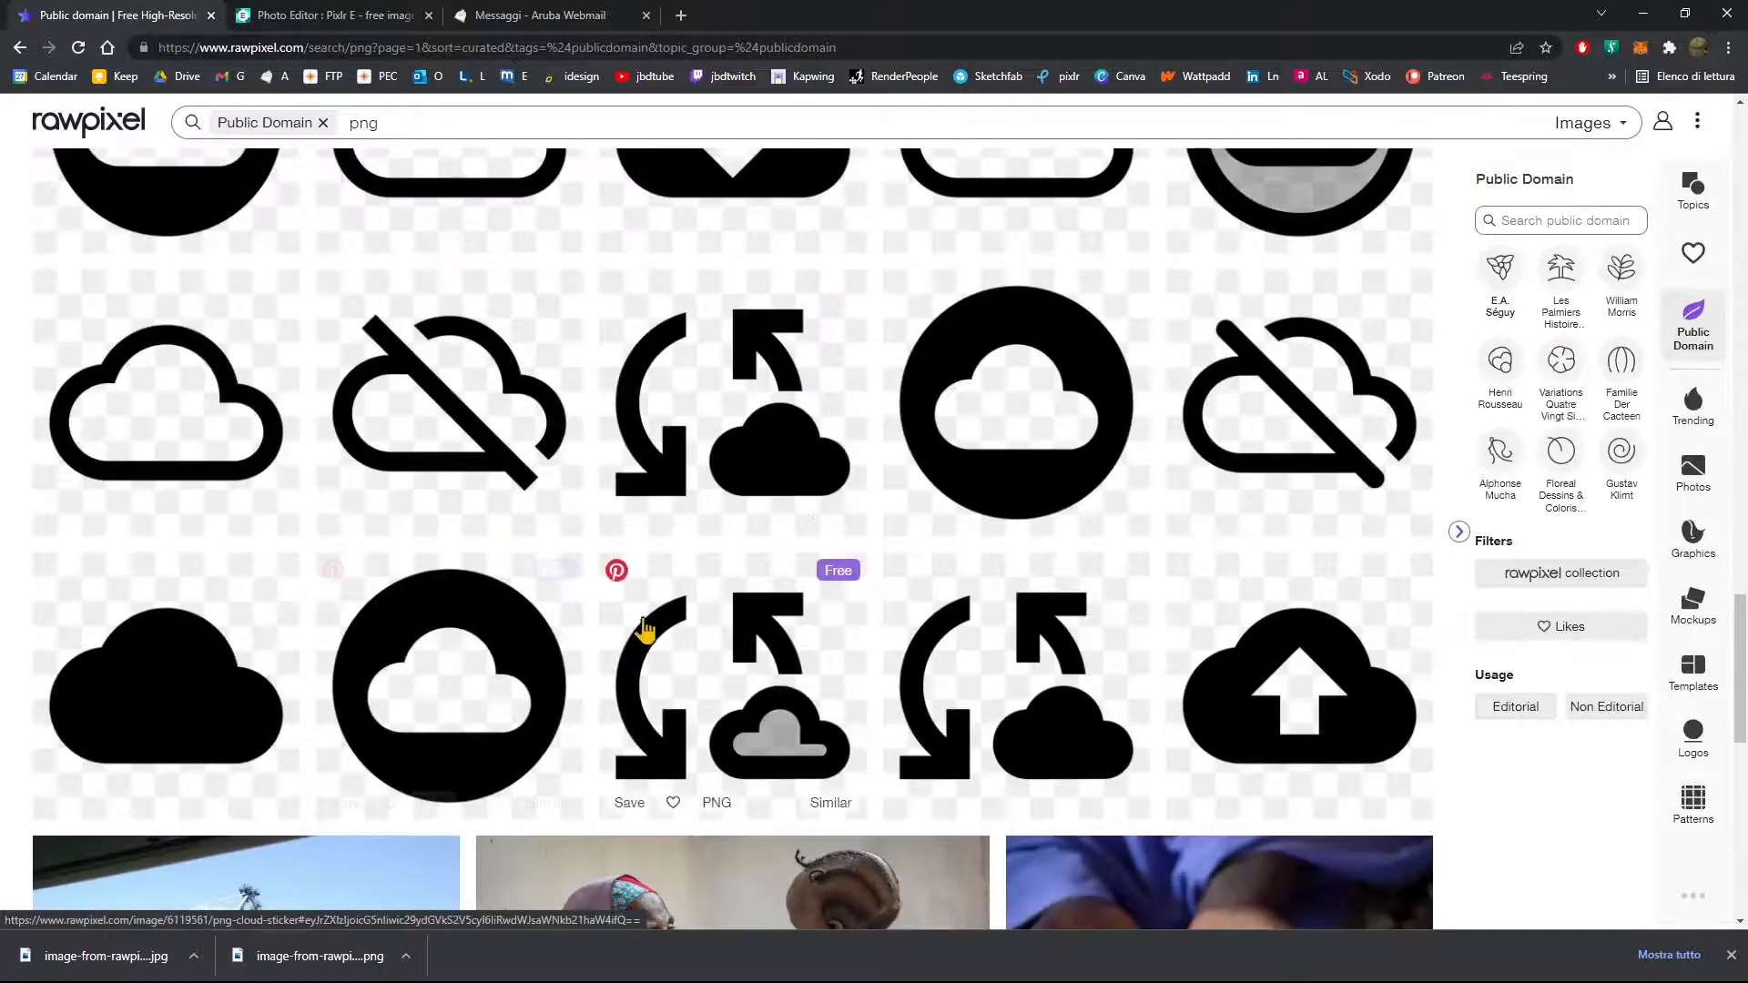
scroll(643, 628, up, 10)
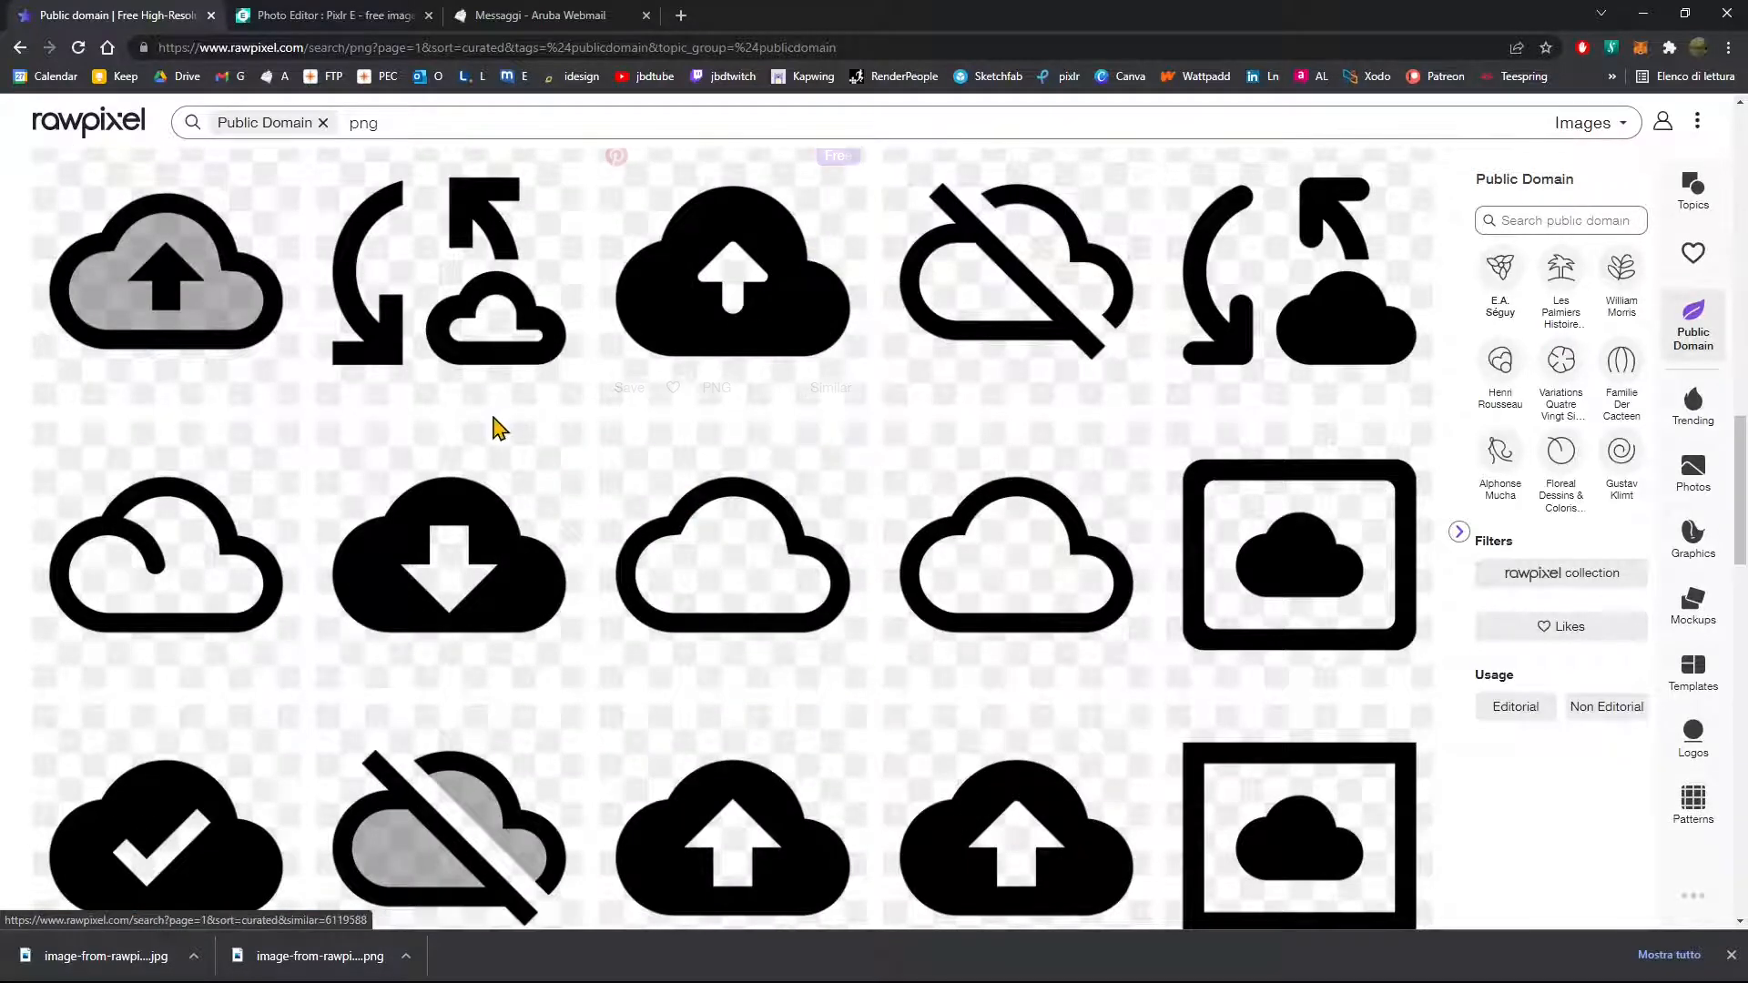
scroll(496, 428, up, 3)
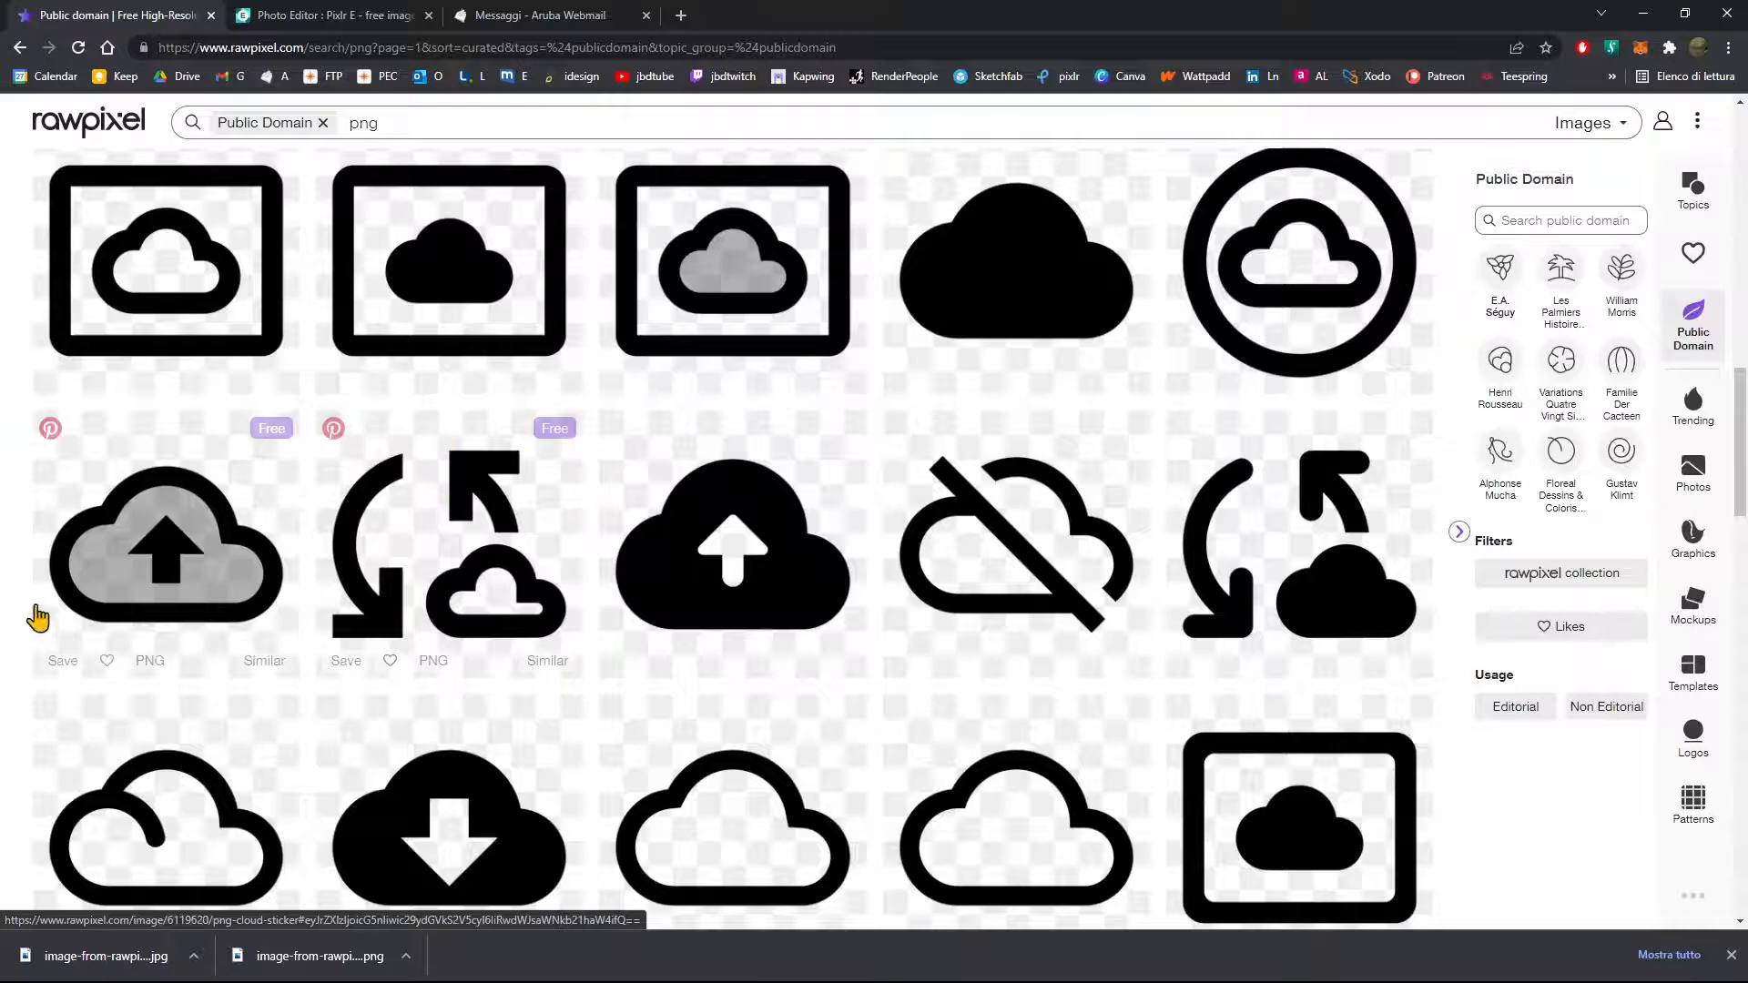
scroll(769, 596, up, 6)
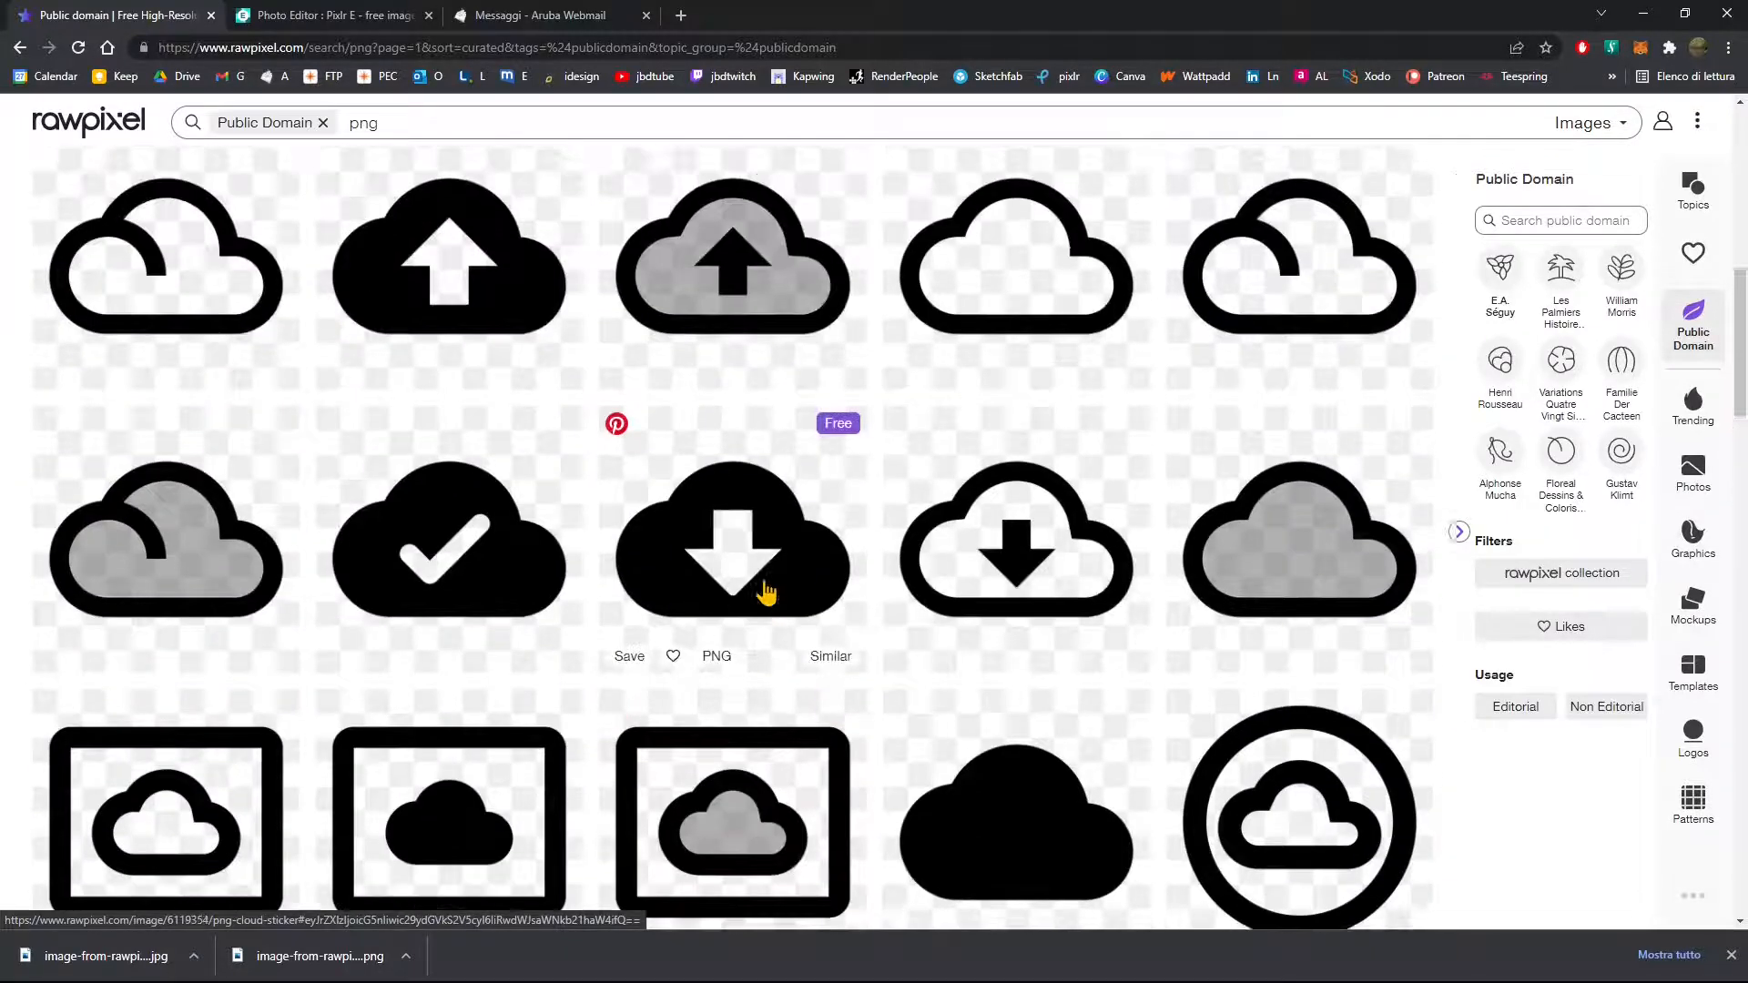
scroll(766, 592, up, 6)
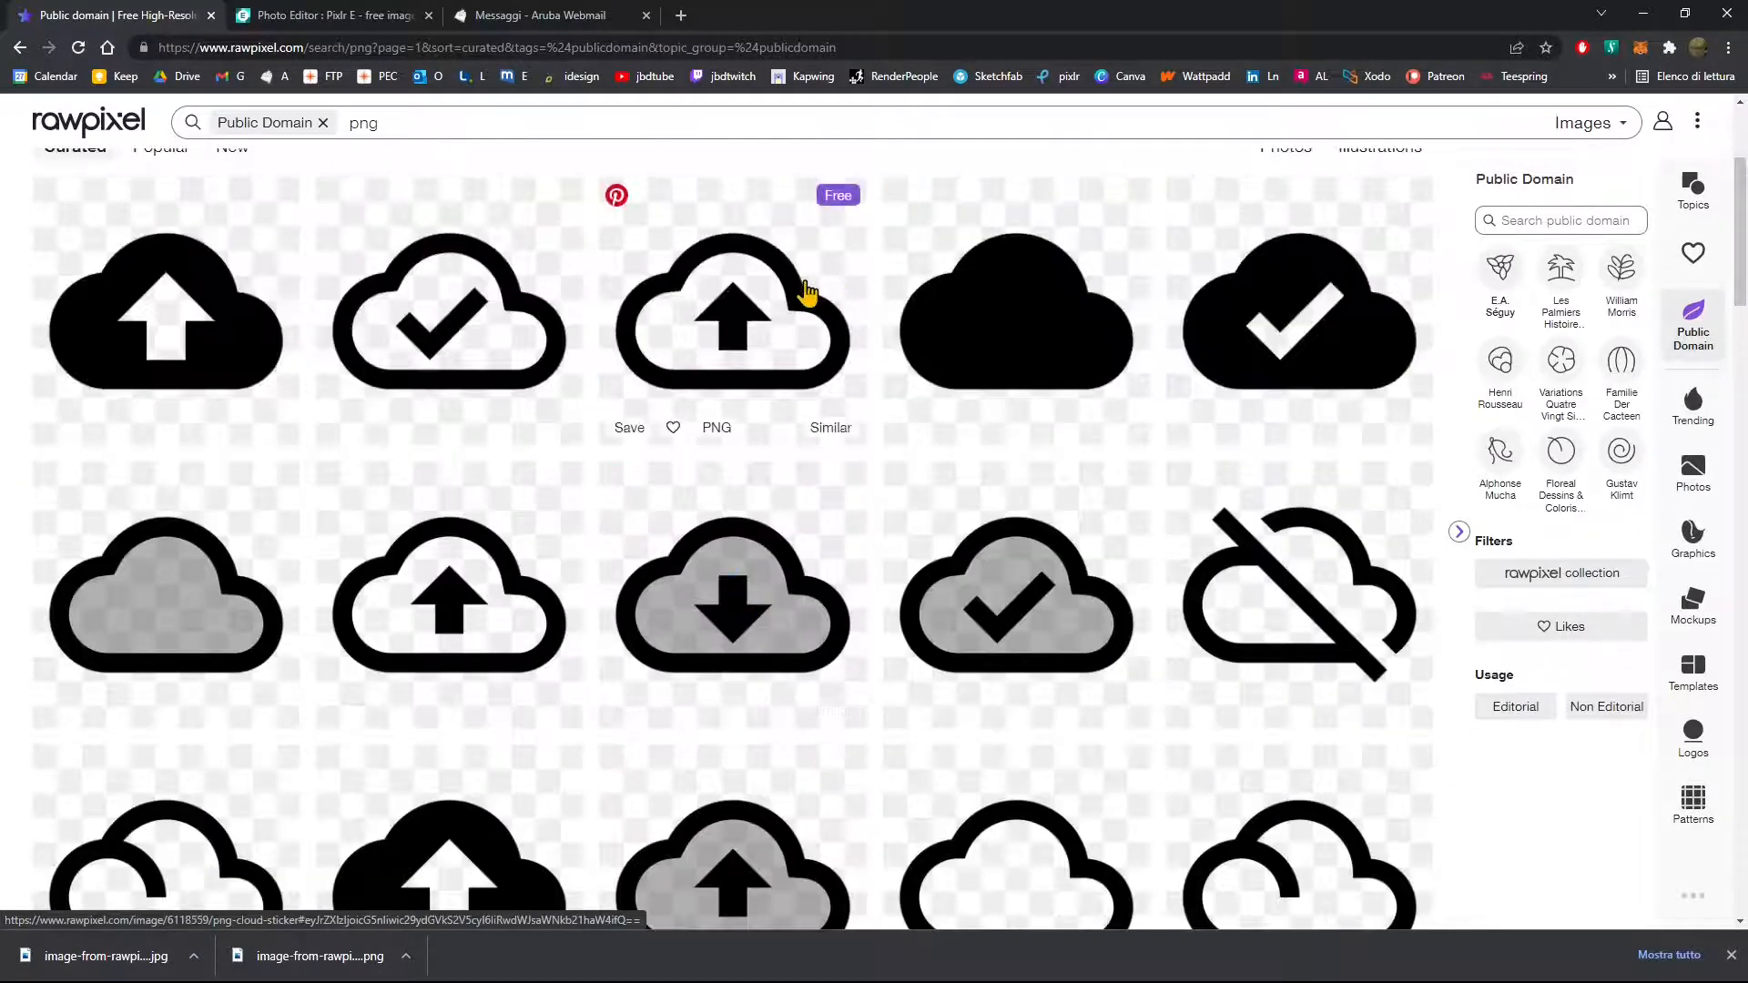
Step: Open the outlined cloud upload icon and go through its PNG download sizes from 16 px to Original
click(806, 293)
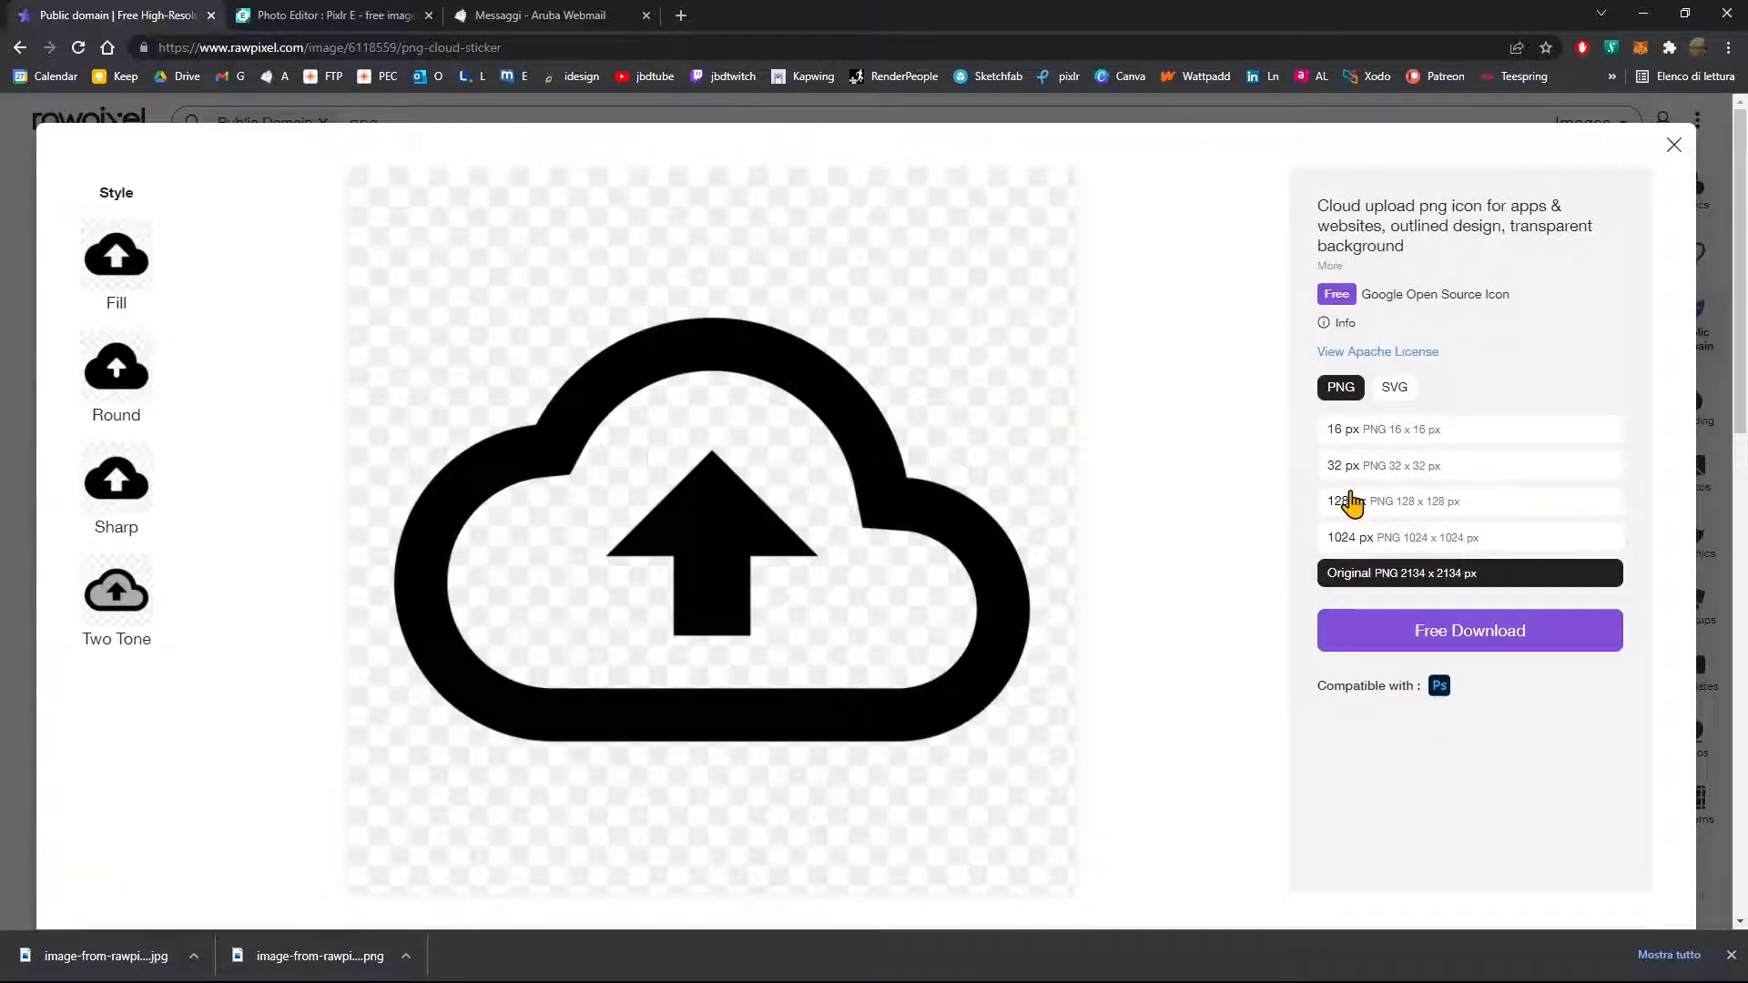
click(1429, 546)
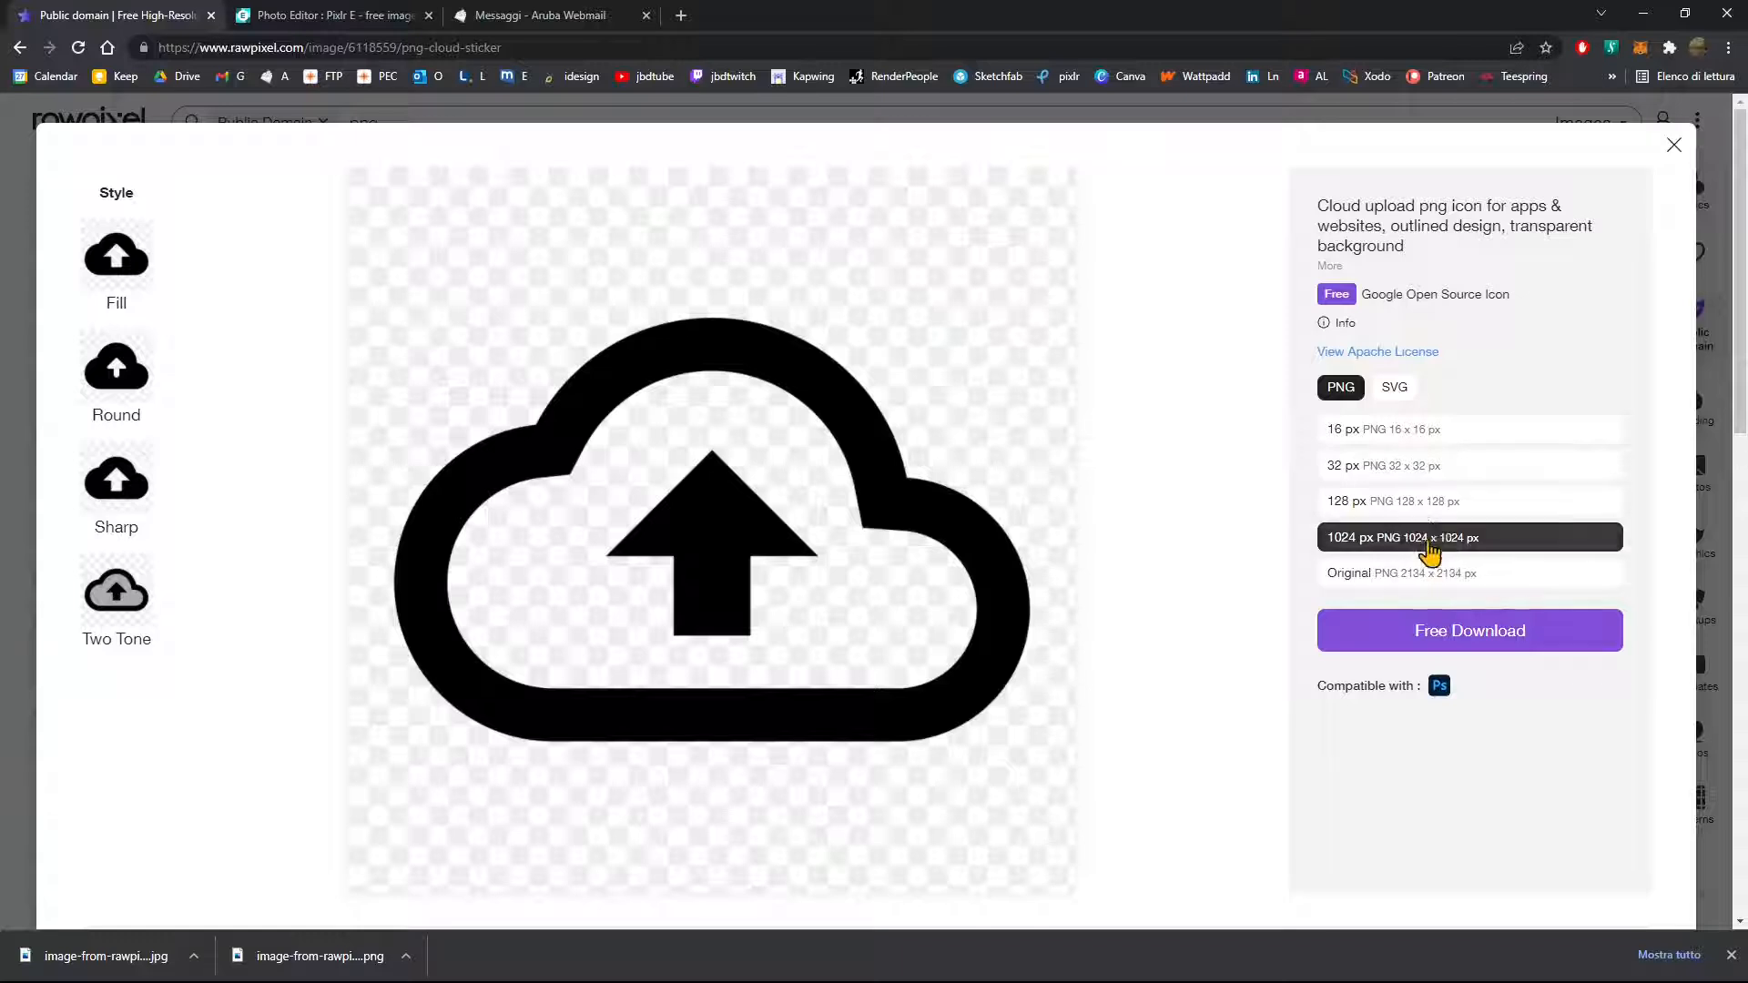
click(1427, 509)
click(1425, 434)
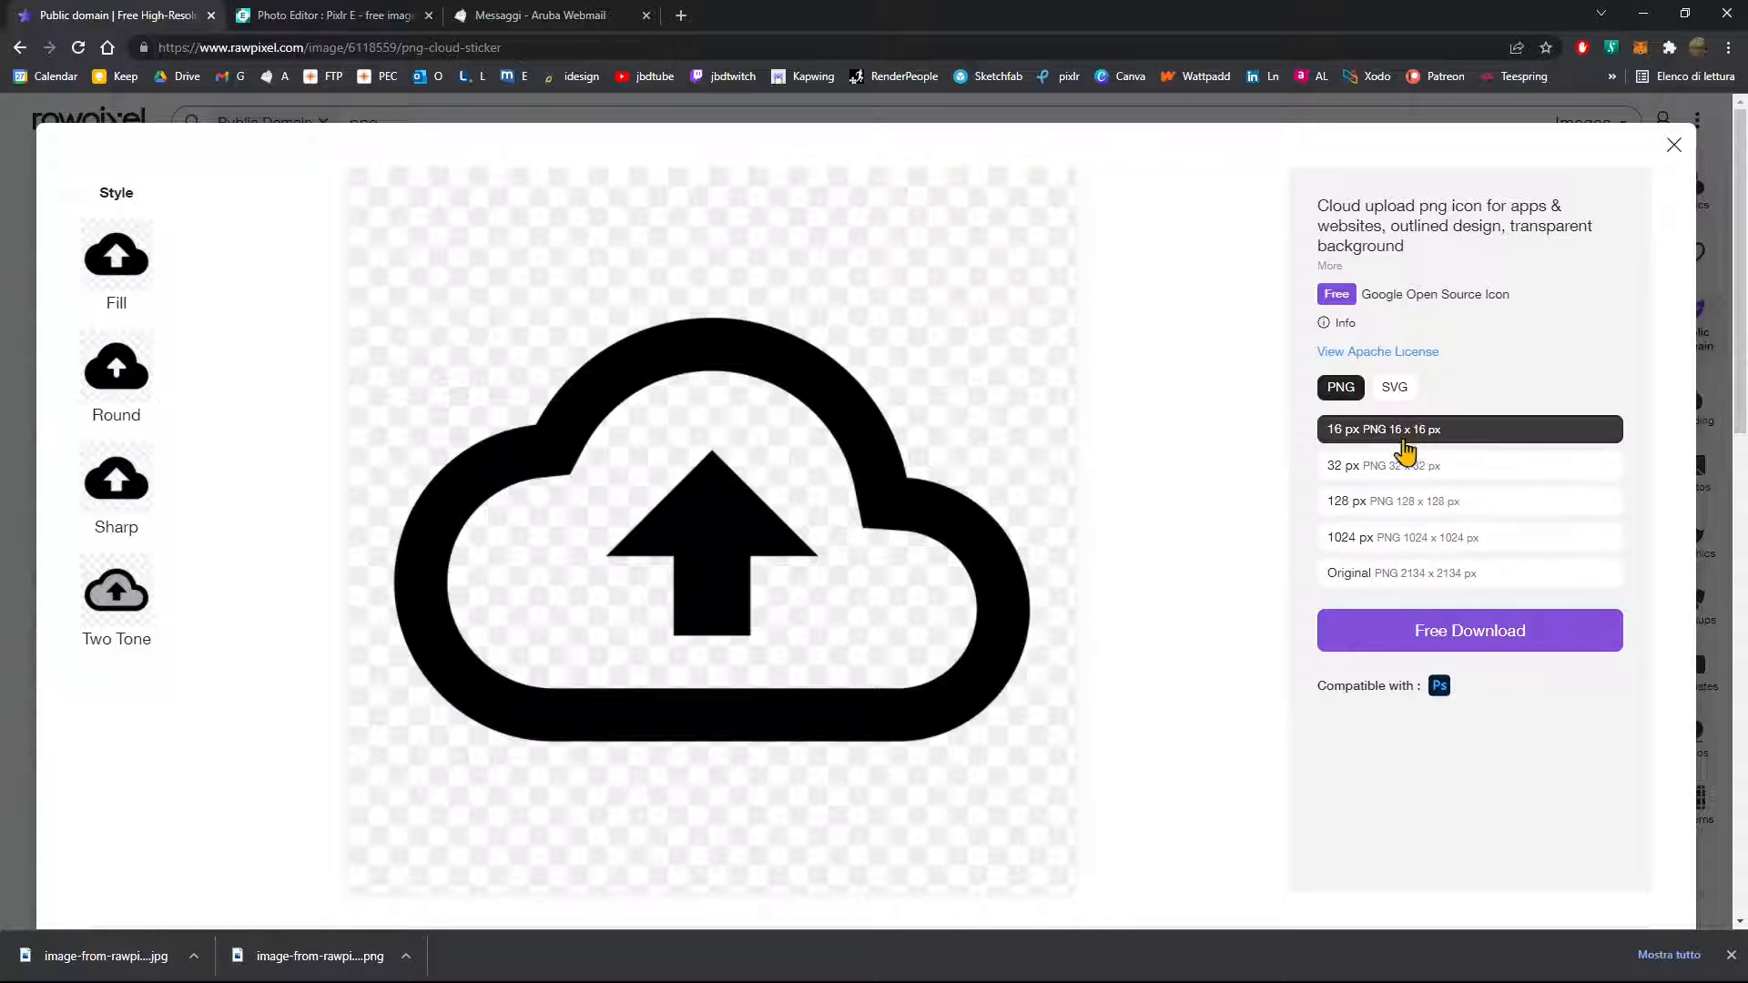
click(1407, 466)
click(1411, 502)
click(1414, 545)
click(1417, 577)
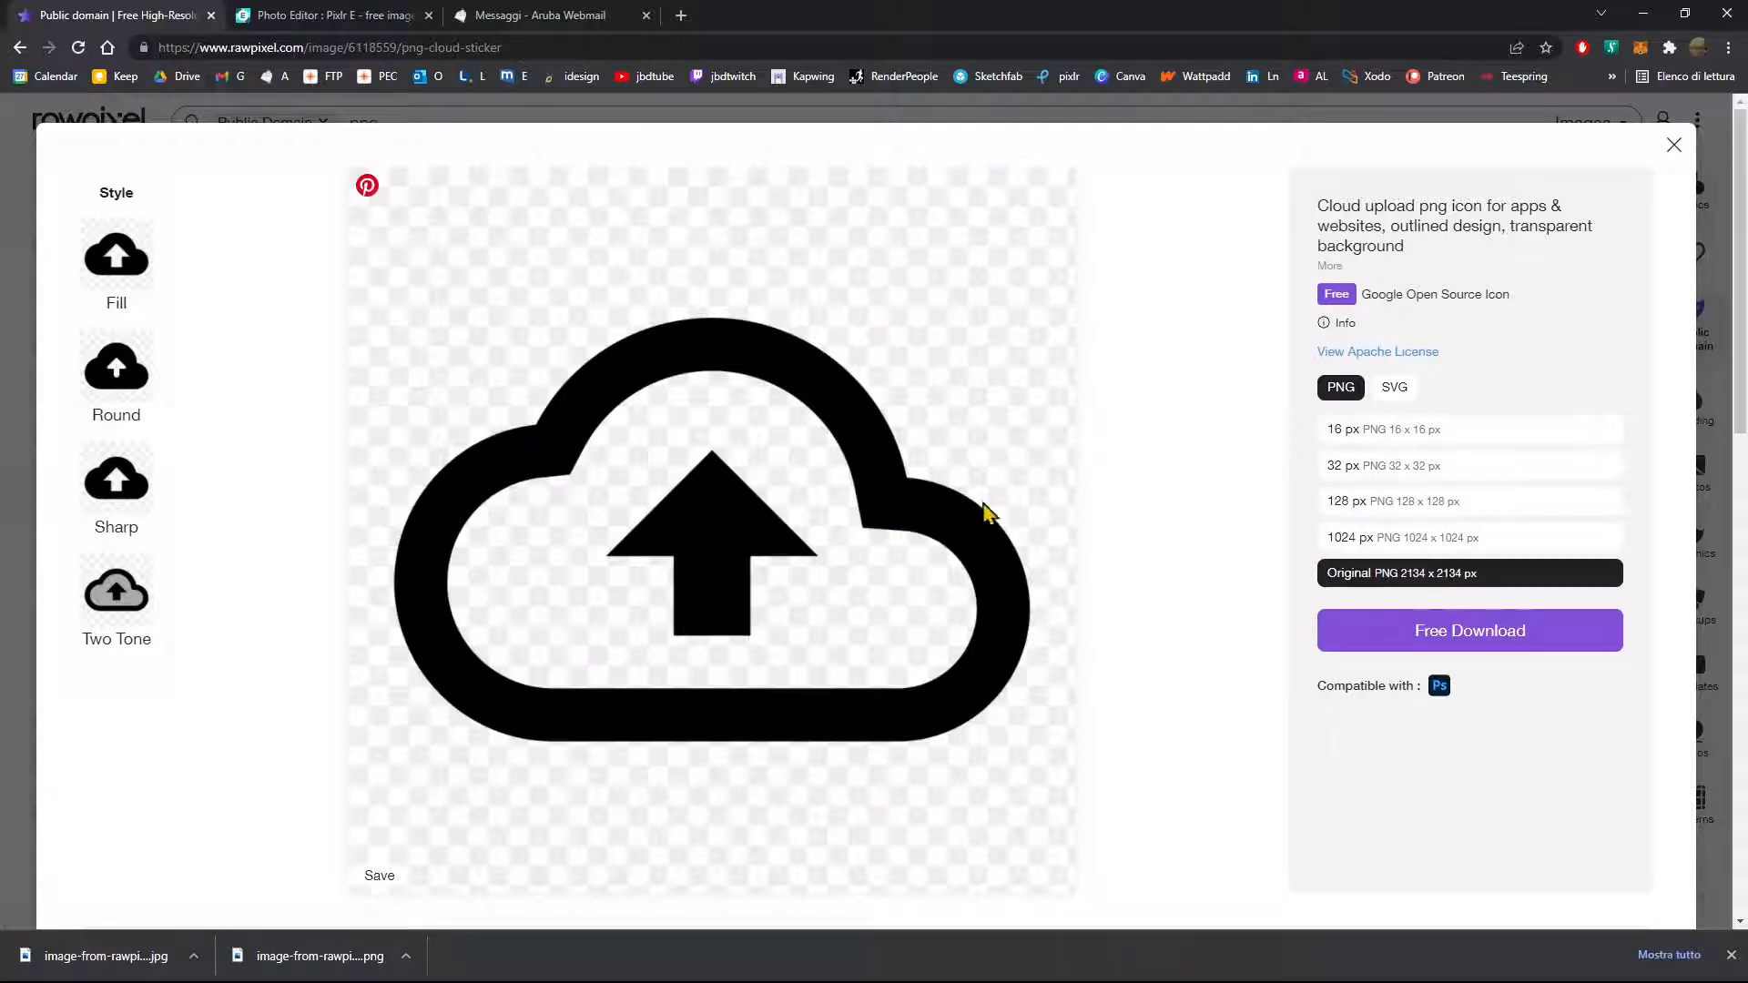
Step: Check the icon's SVG option, return to PNG and choose the 1024 x 1024 px size
click(1393, 389)
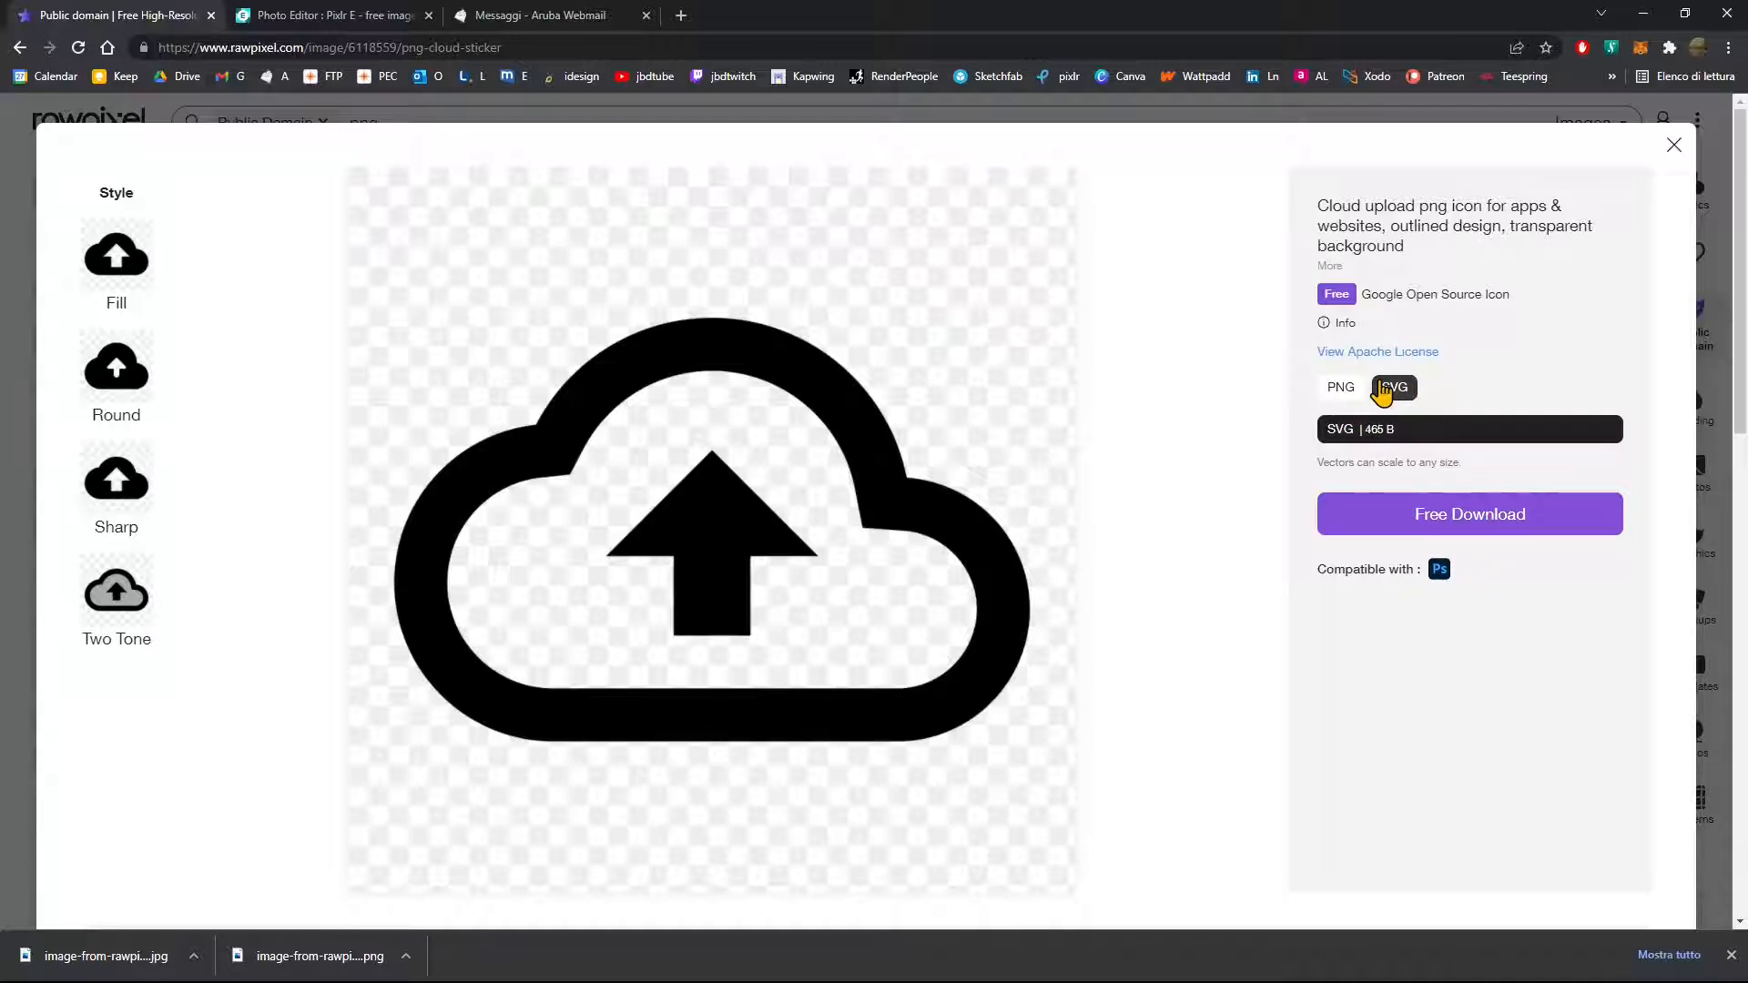
click(1339, 389)
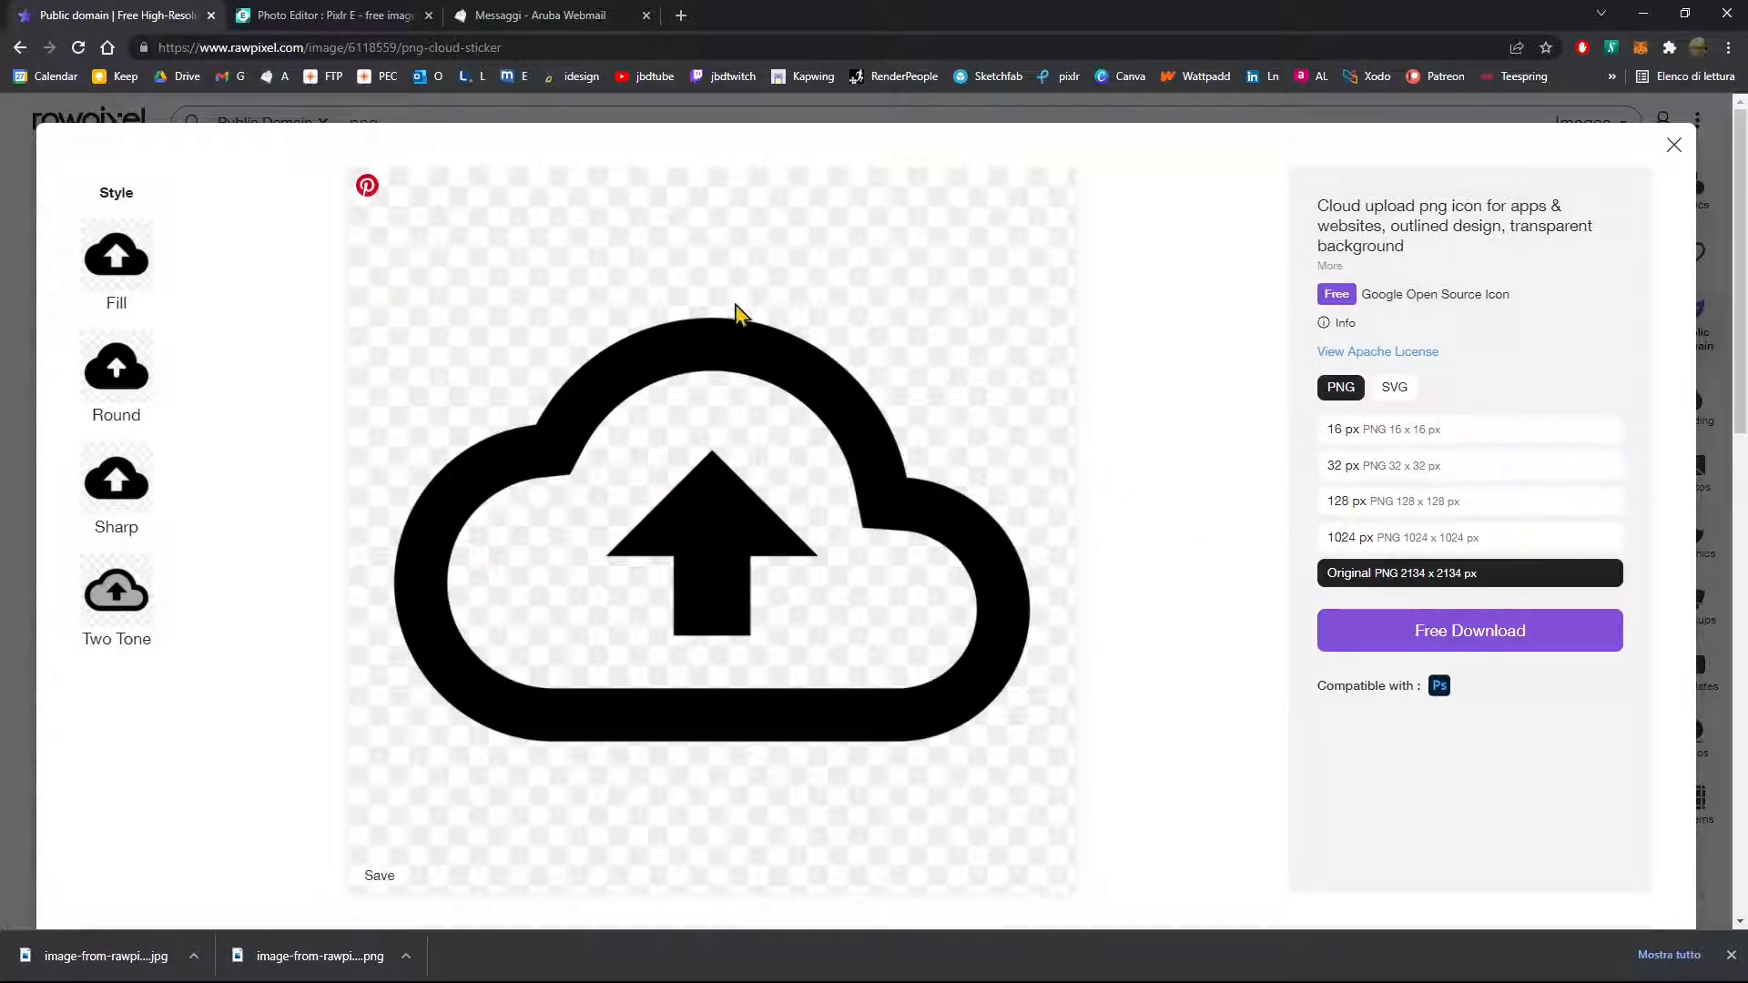
click(1432, 544)
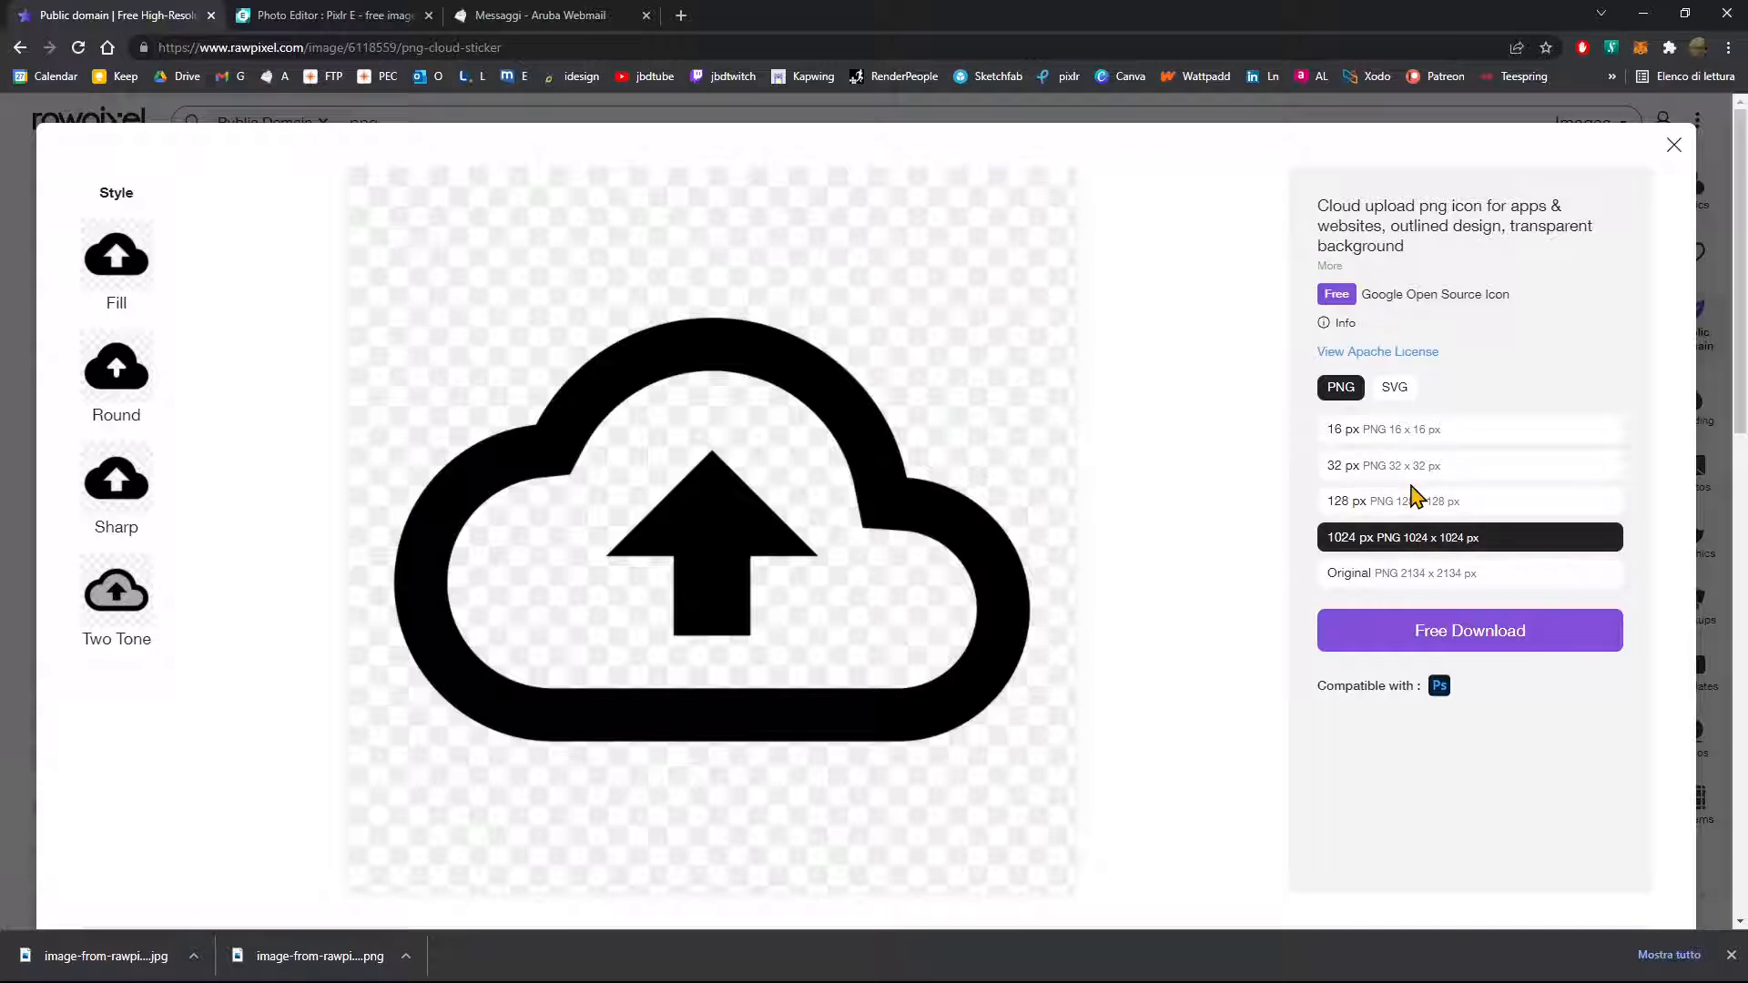
Step: Download the 1024 px cloud upload icon PNG, then switch to Pixlr E and deselect the whole-canvas selection
click(1432, 632)
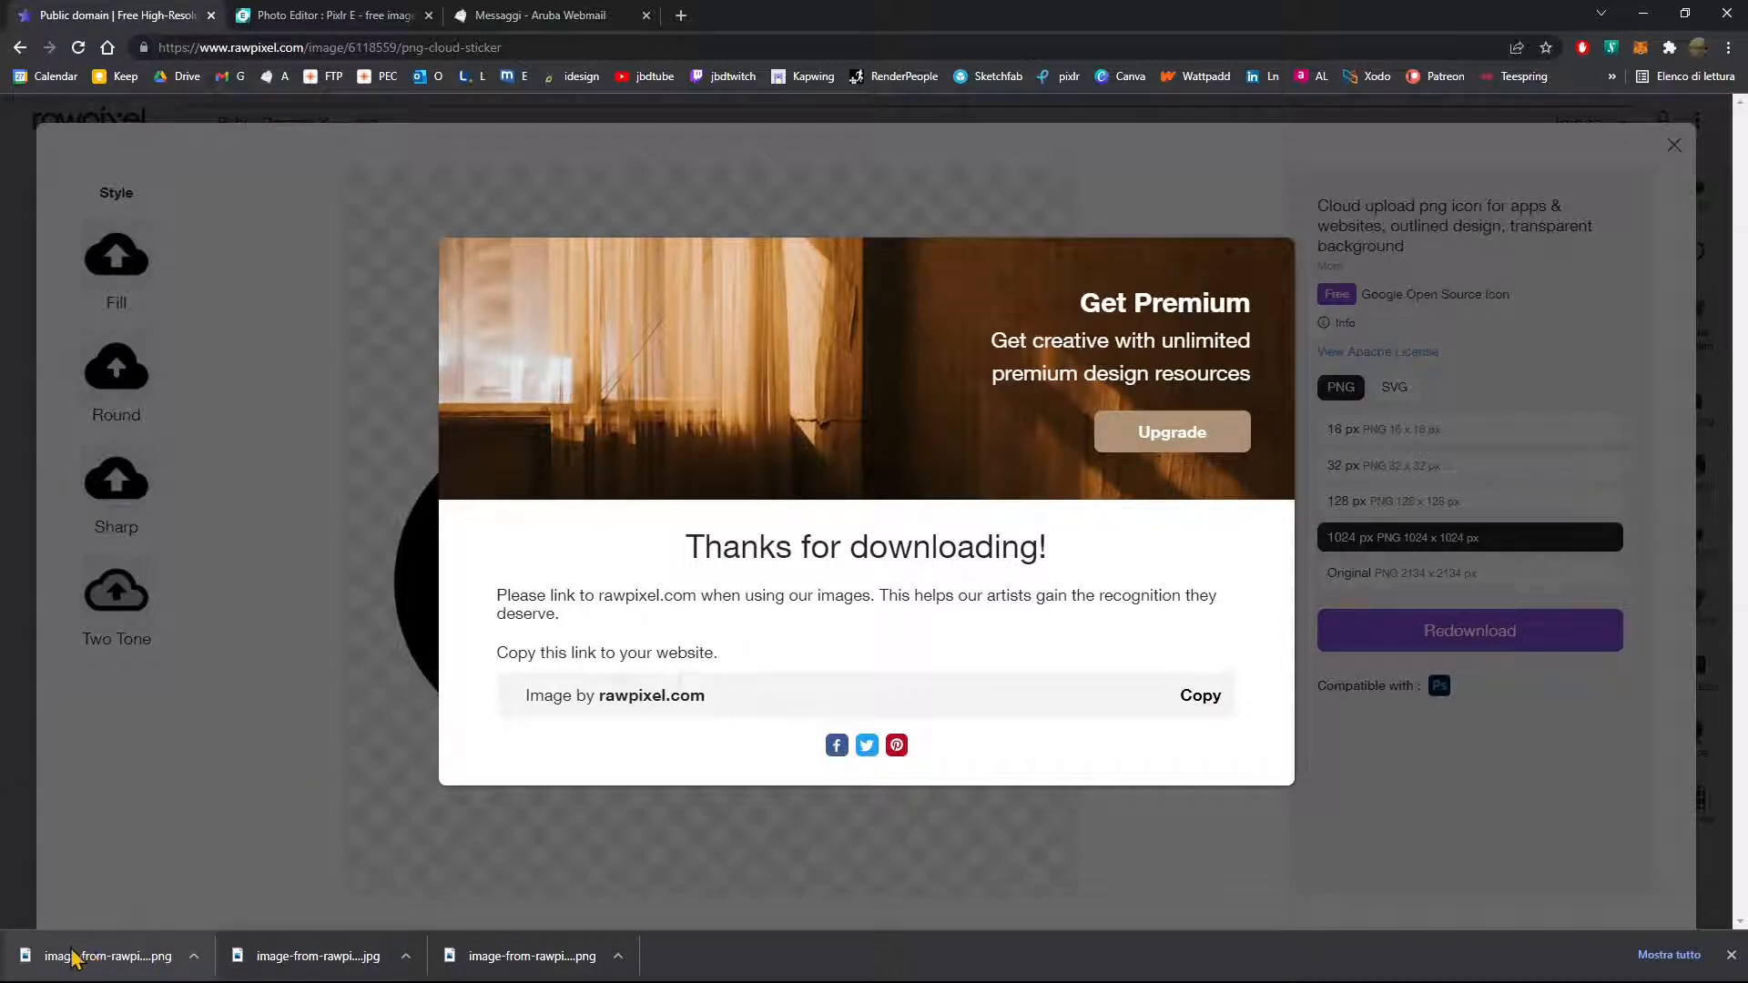
click(317, 15)
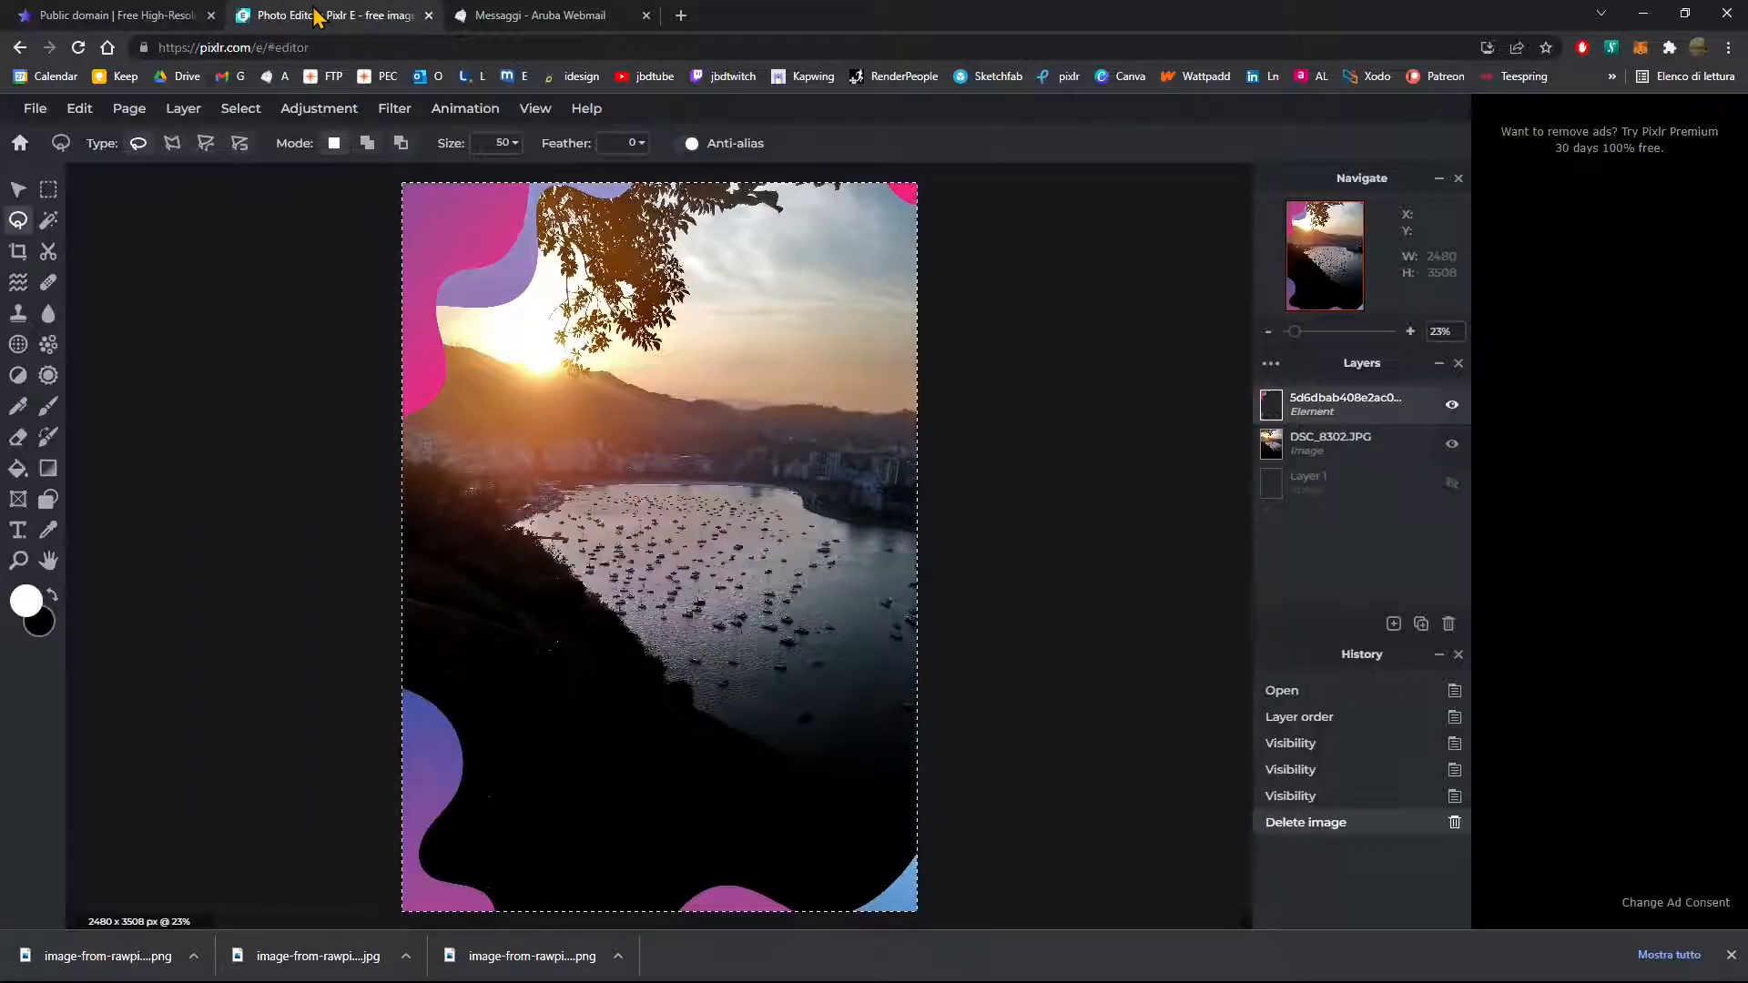
click(48, 197)
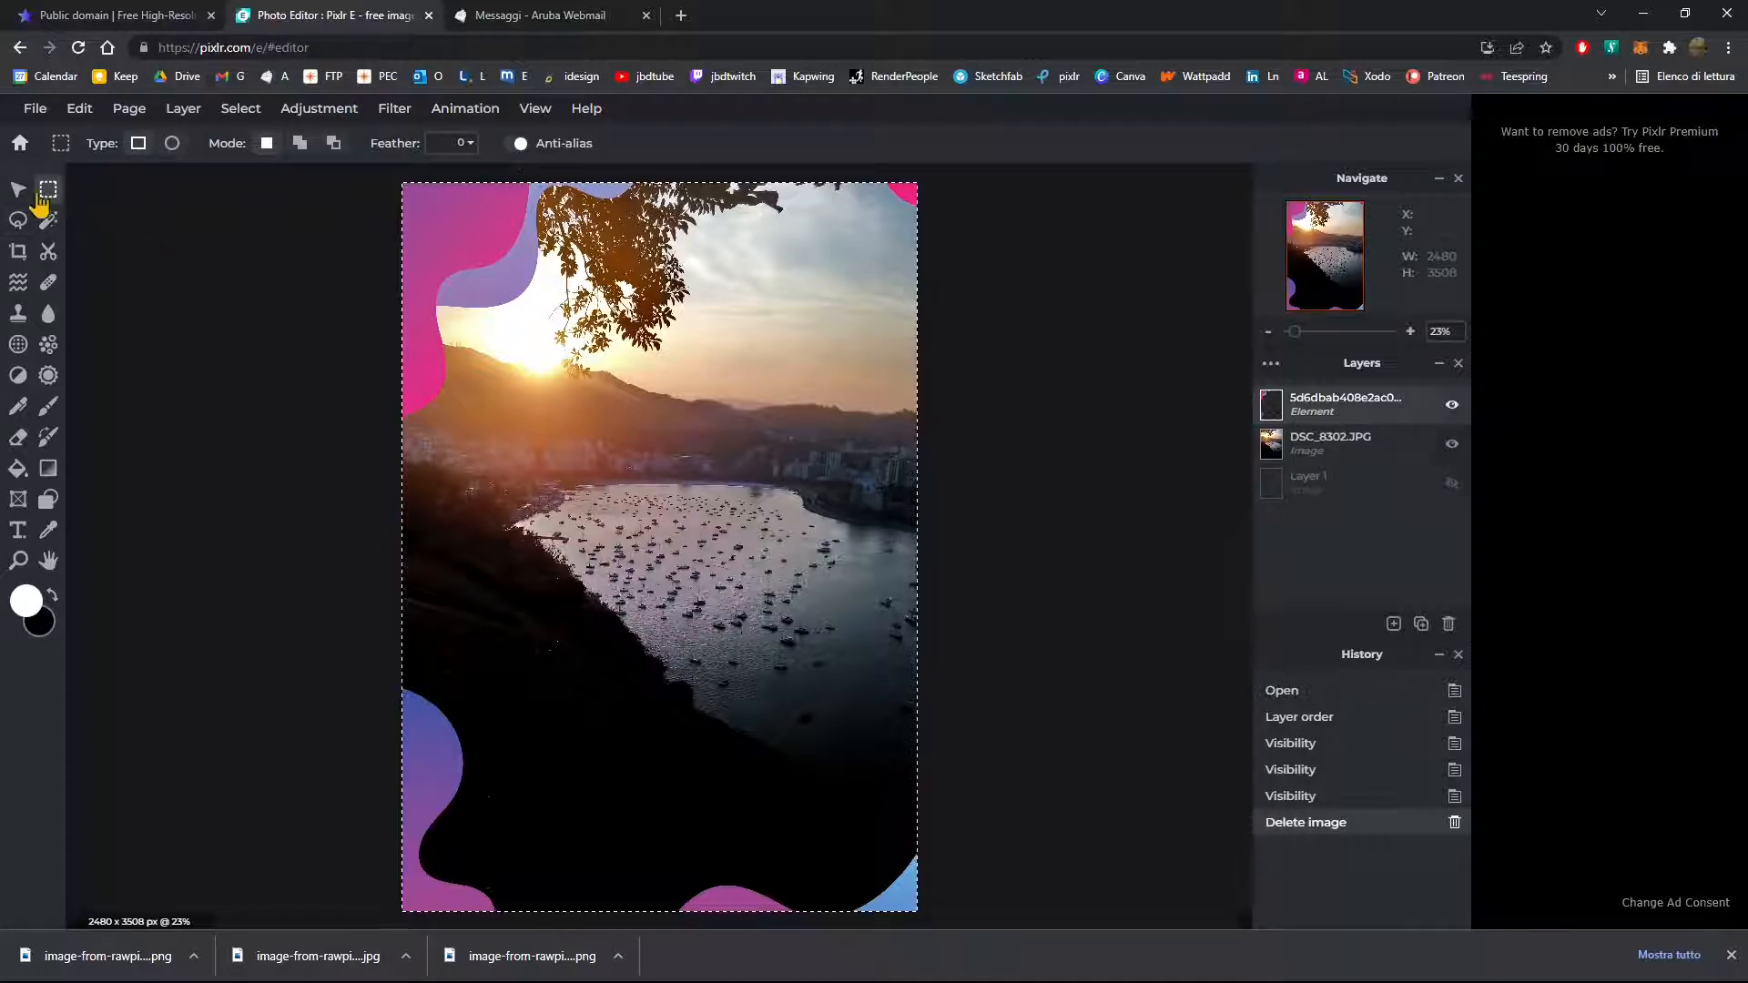
right_click(573, 313)
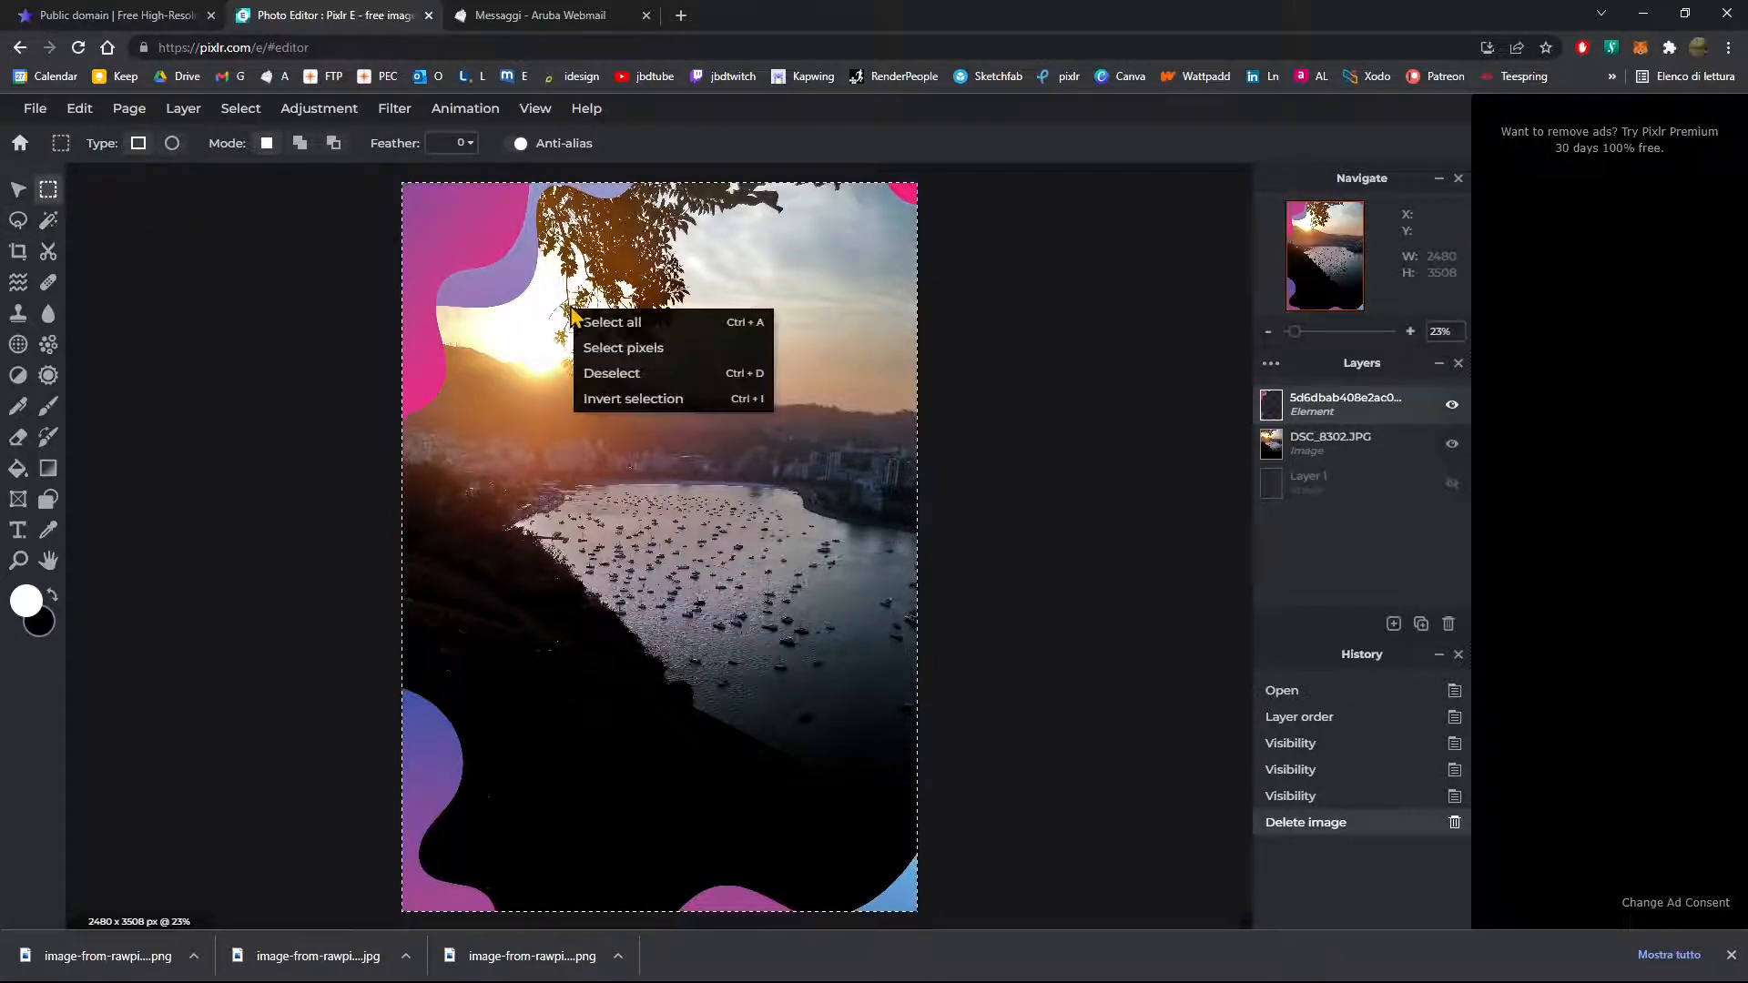
click(587, 374)
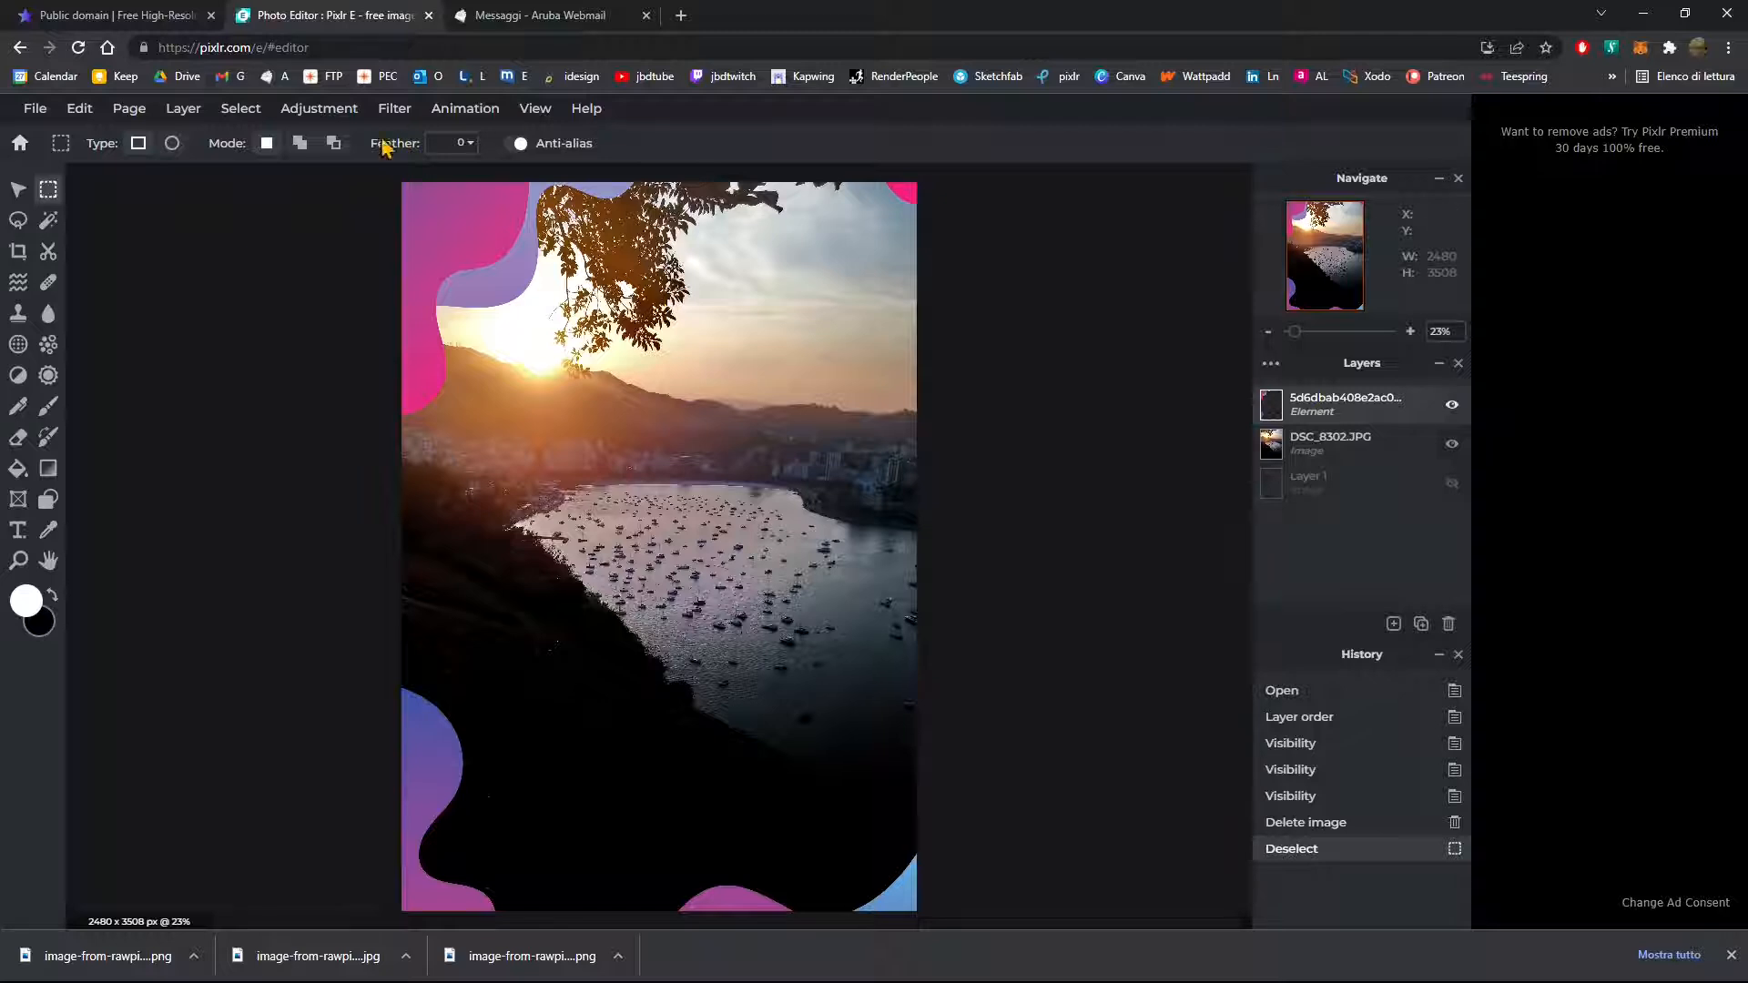
Step: Add the downloaded cloud upload PNG to the current document as a new layer
click(17, 189)
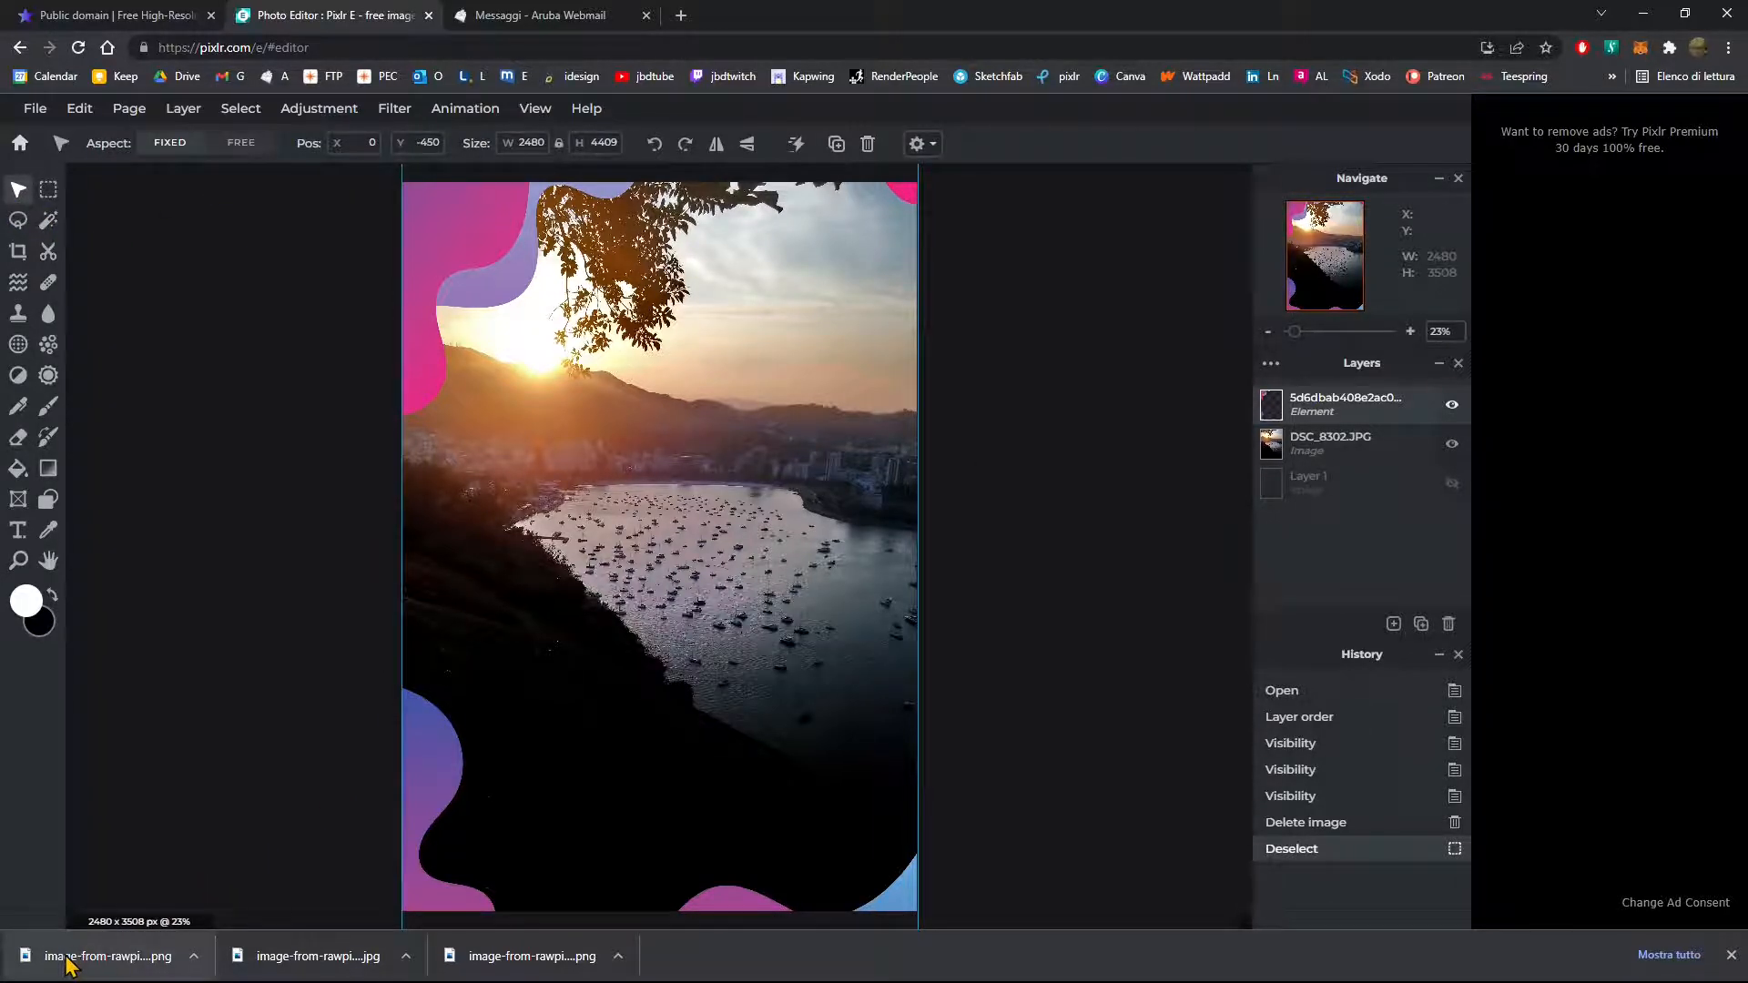
drag(68, 965, 472, 734)
drag(141, 925, 68, 936)
drag(87, 926, 789, 439)
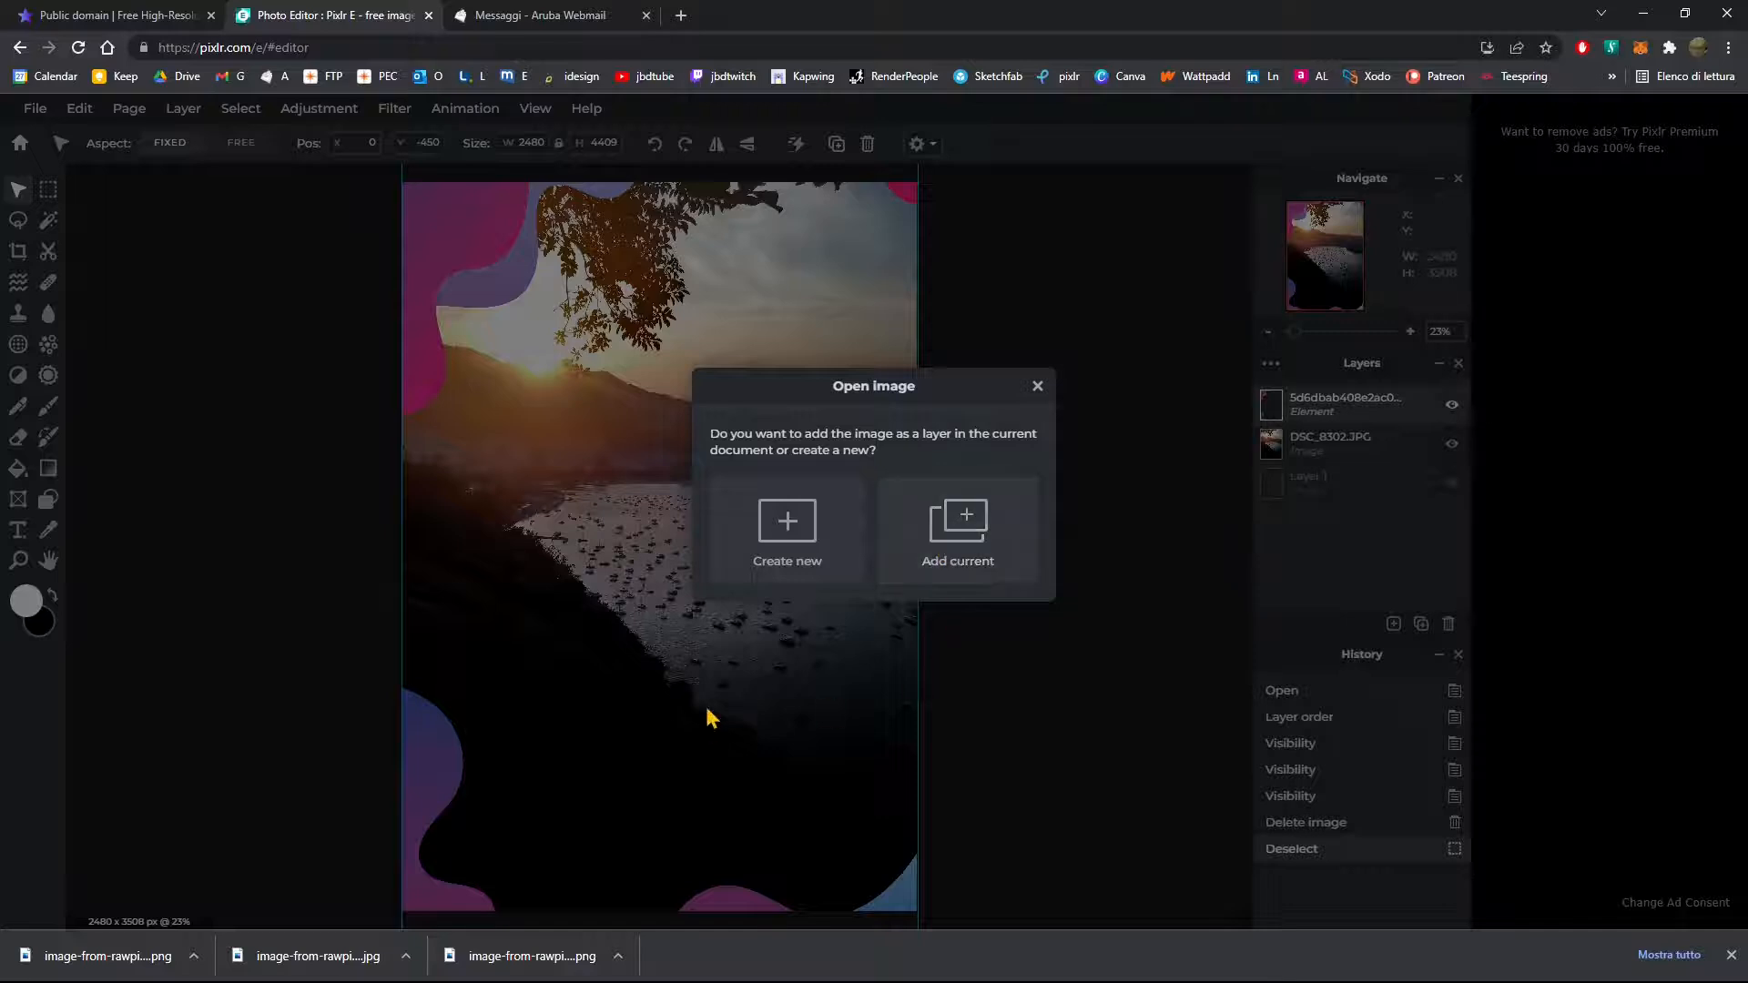
click(944, 549)
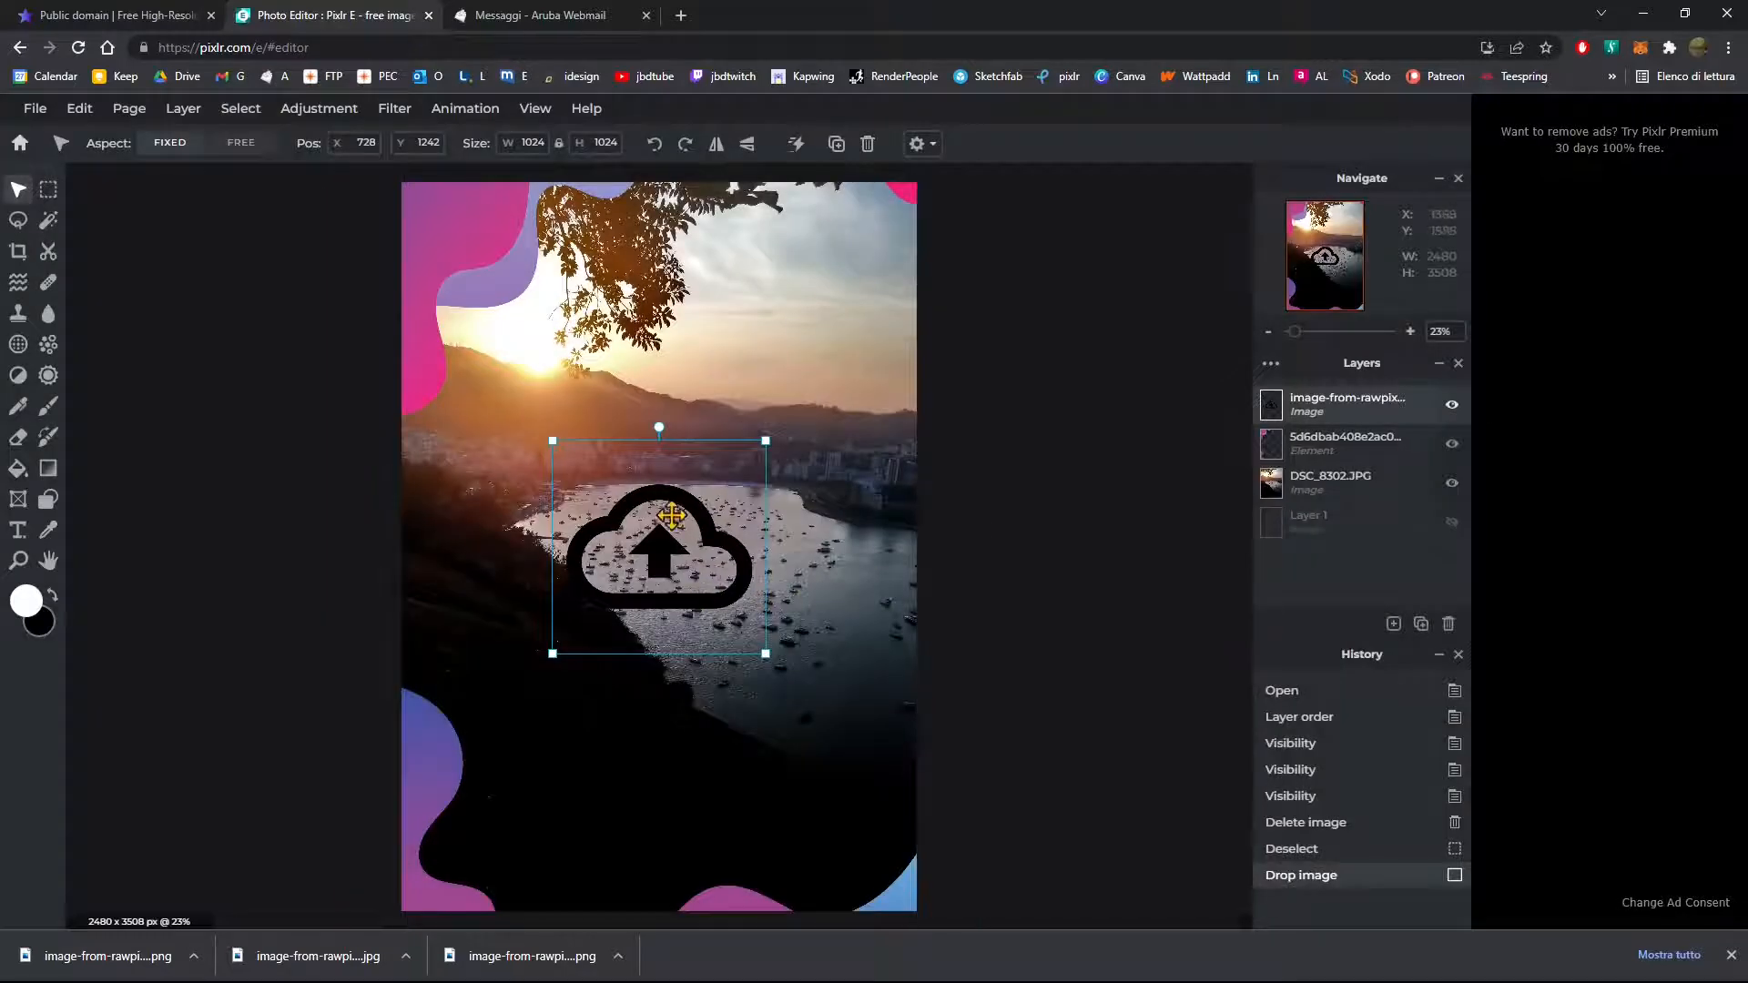
Step: Shrink the cloud icon to about 732 x 732 px, place it in the sky at the photo's upper right, and deselect it
drag(690, 510, 836, 266)
mouse_move(912, 411)
mouse_down()
mouse_move(823, 355)
mouse_move(911, 417)
mouse_up()
drag(822, 267, 829, 263)
mouse_move(701, 196)
mouse_down()
mouse_move(728, 228)
mouse_move(701, 223)
mouse_up()
drag(798, 285, 809, 285)
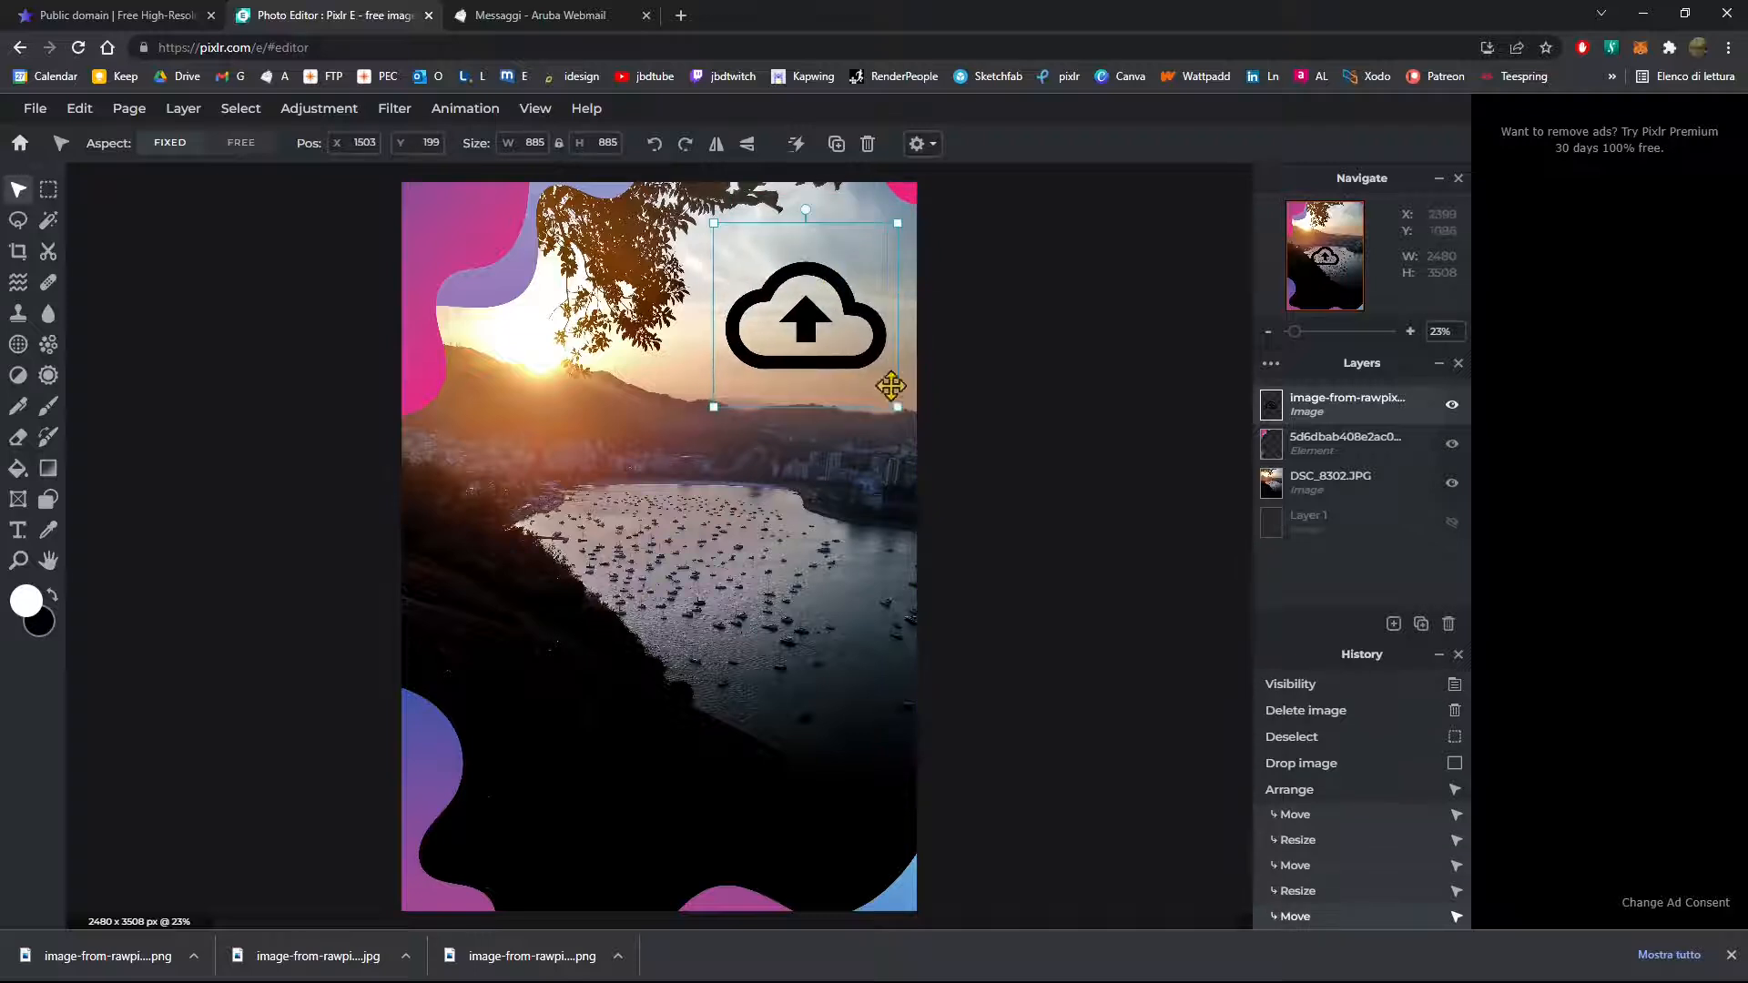
drag(891, 398, 866, 375)
drag(828, 287, 851, 293)
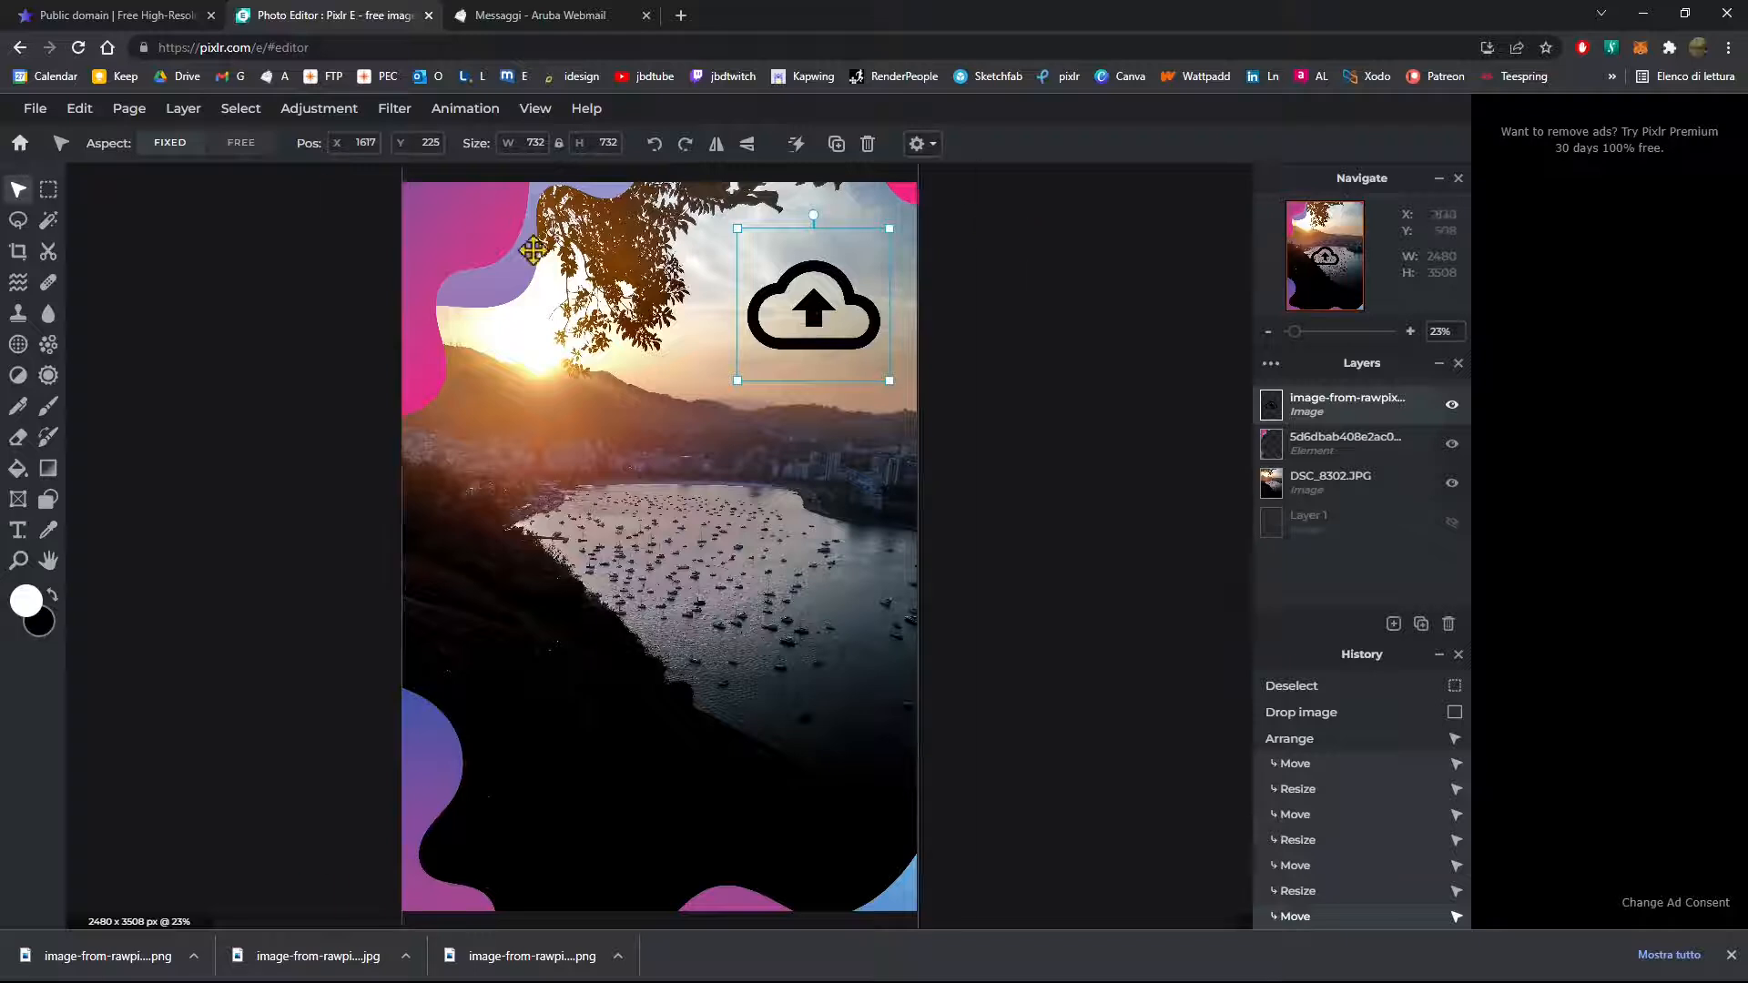
click(1100, 377)
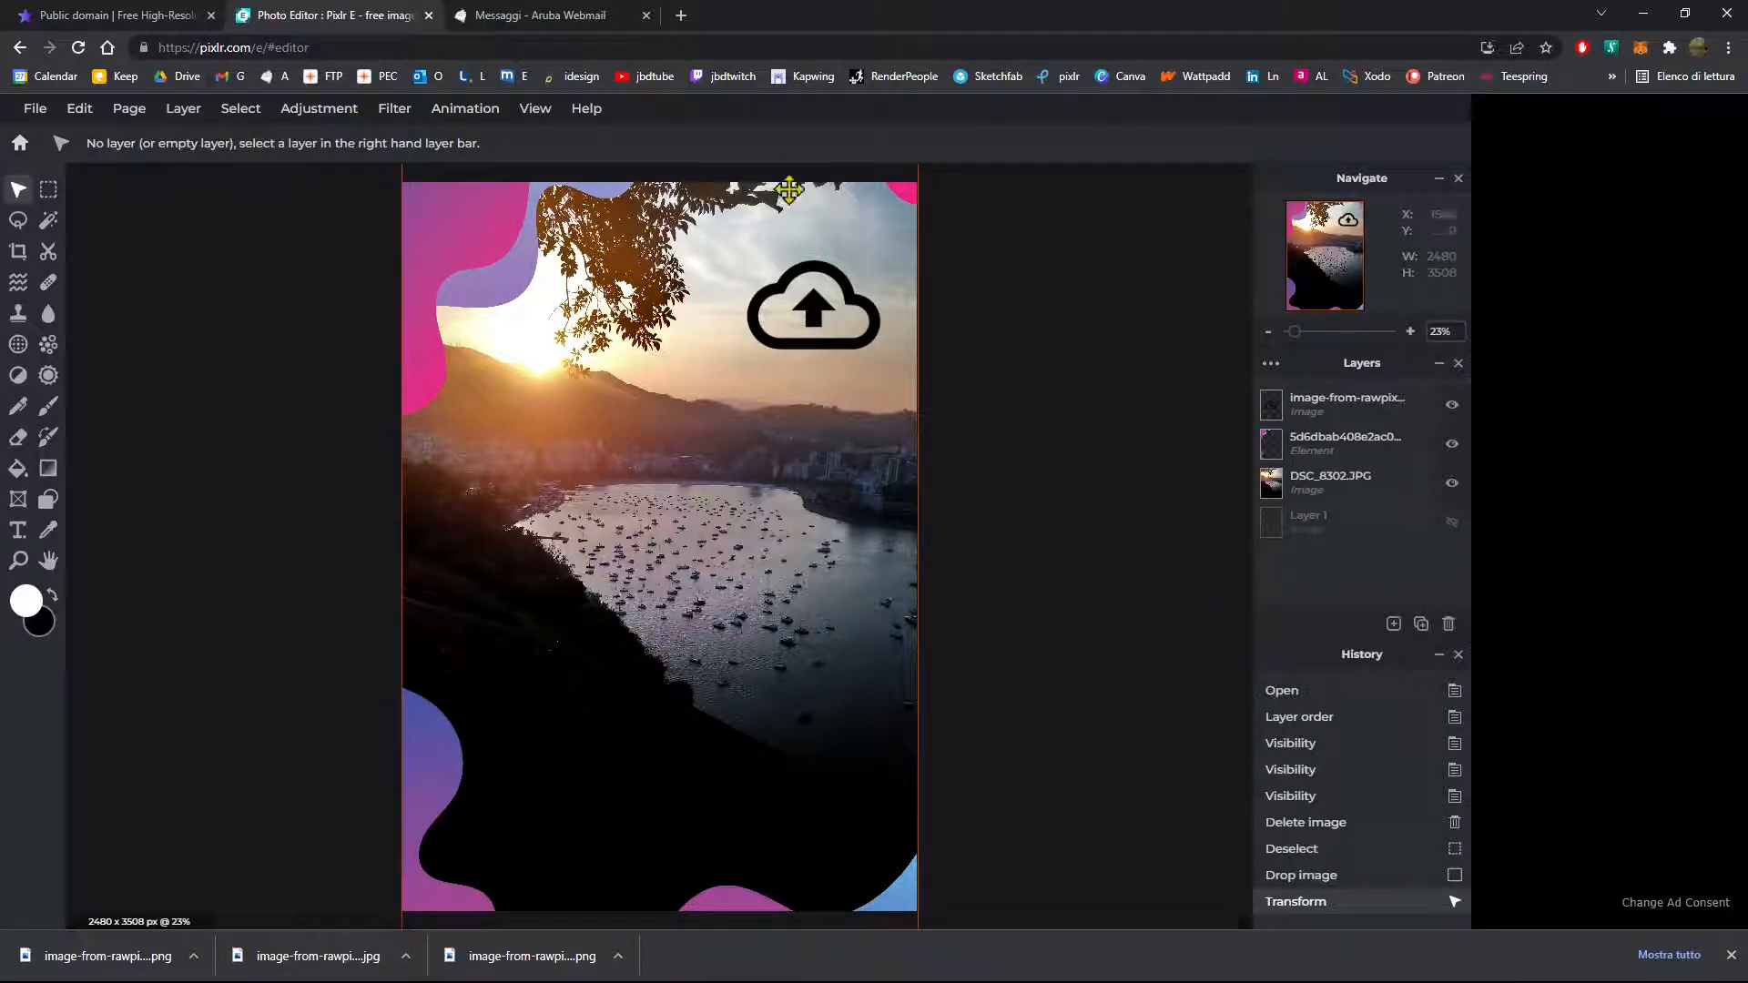
Step: Return to rawpixel, close the download message and the icon's detail view, and open the main Public Domain page
click(82, 22)
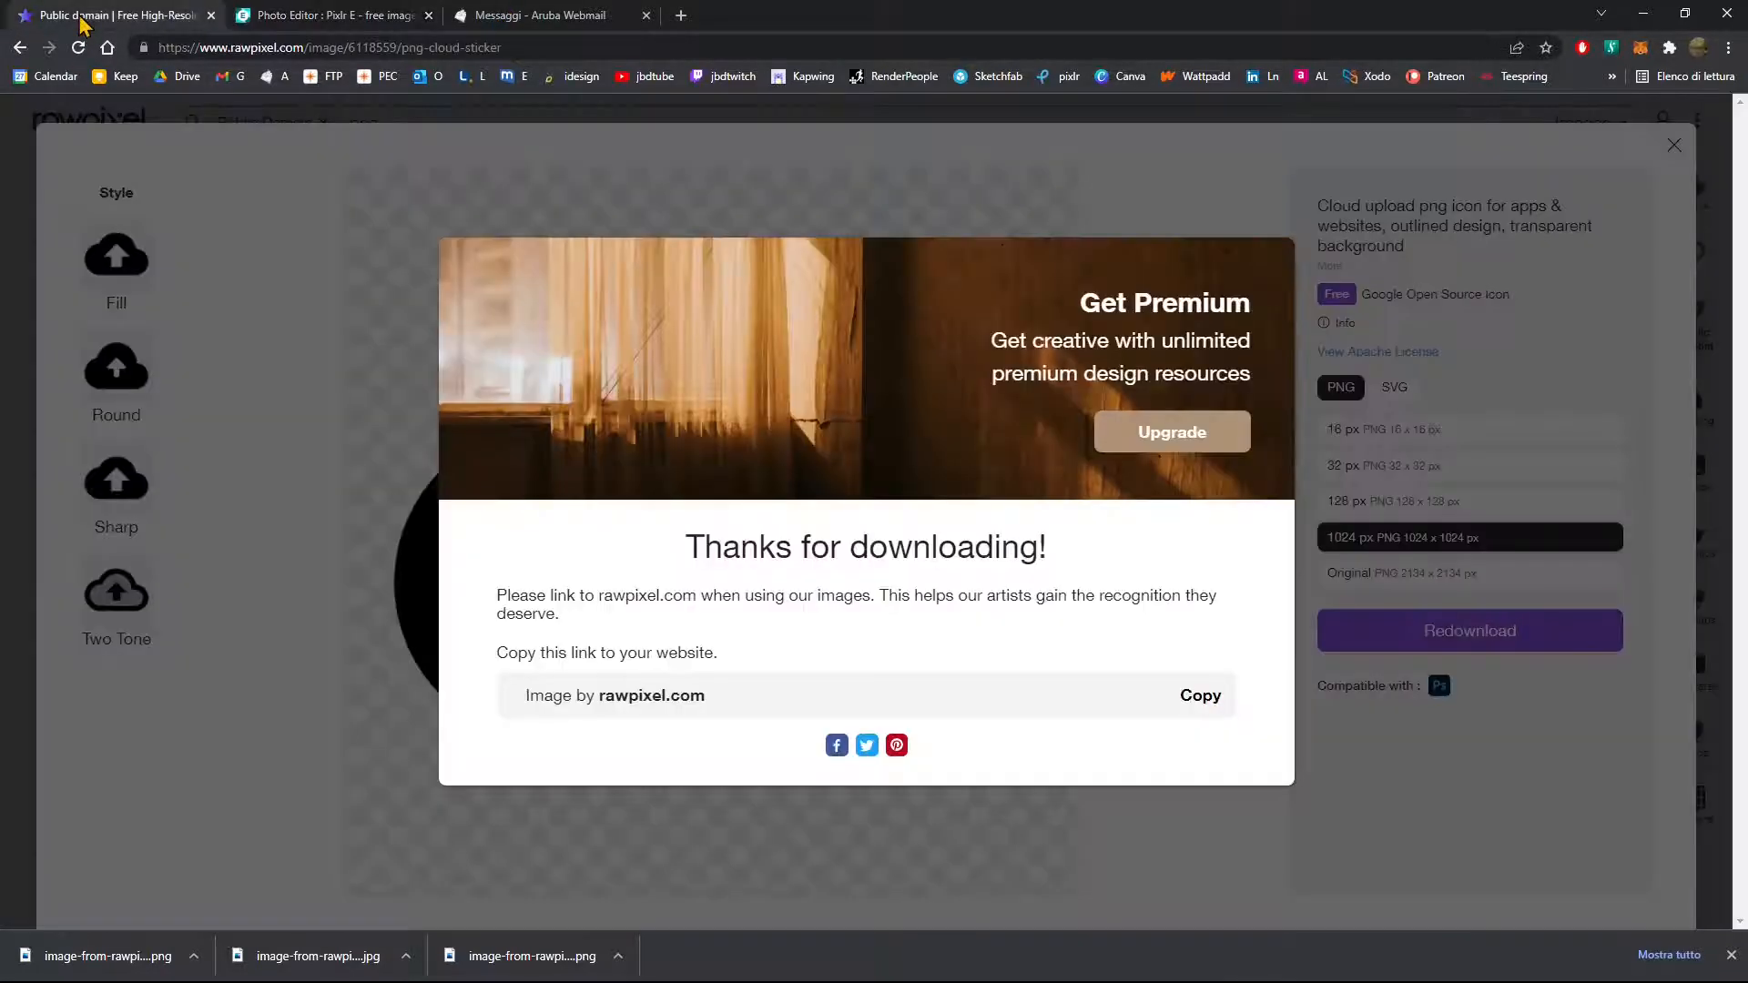
click(1309, 190)
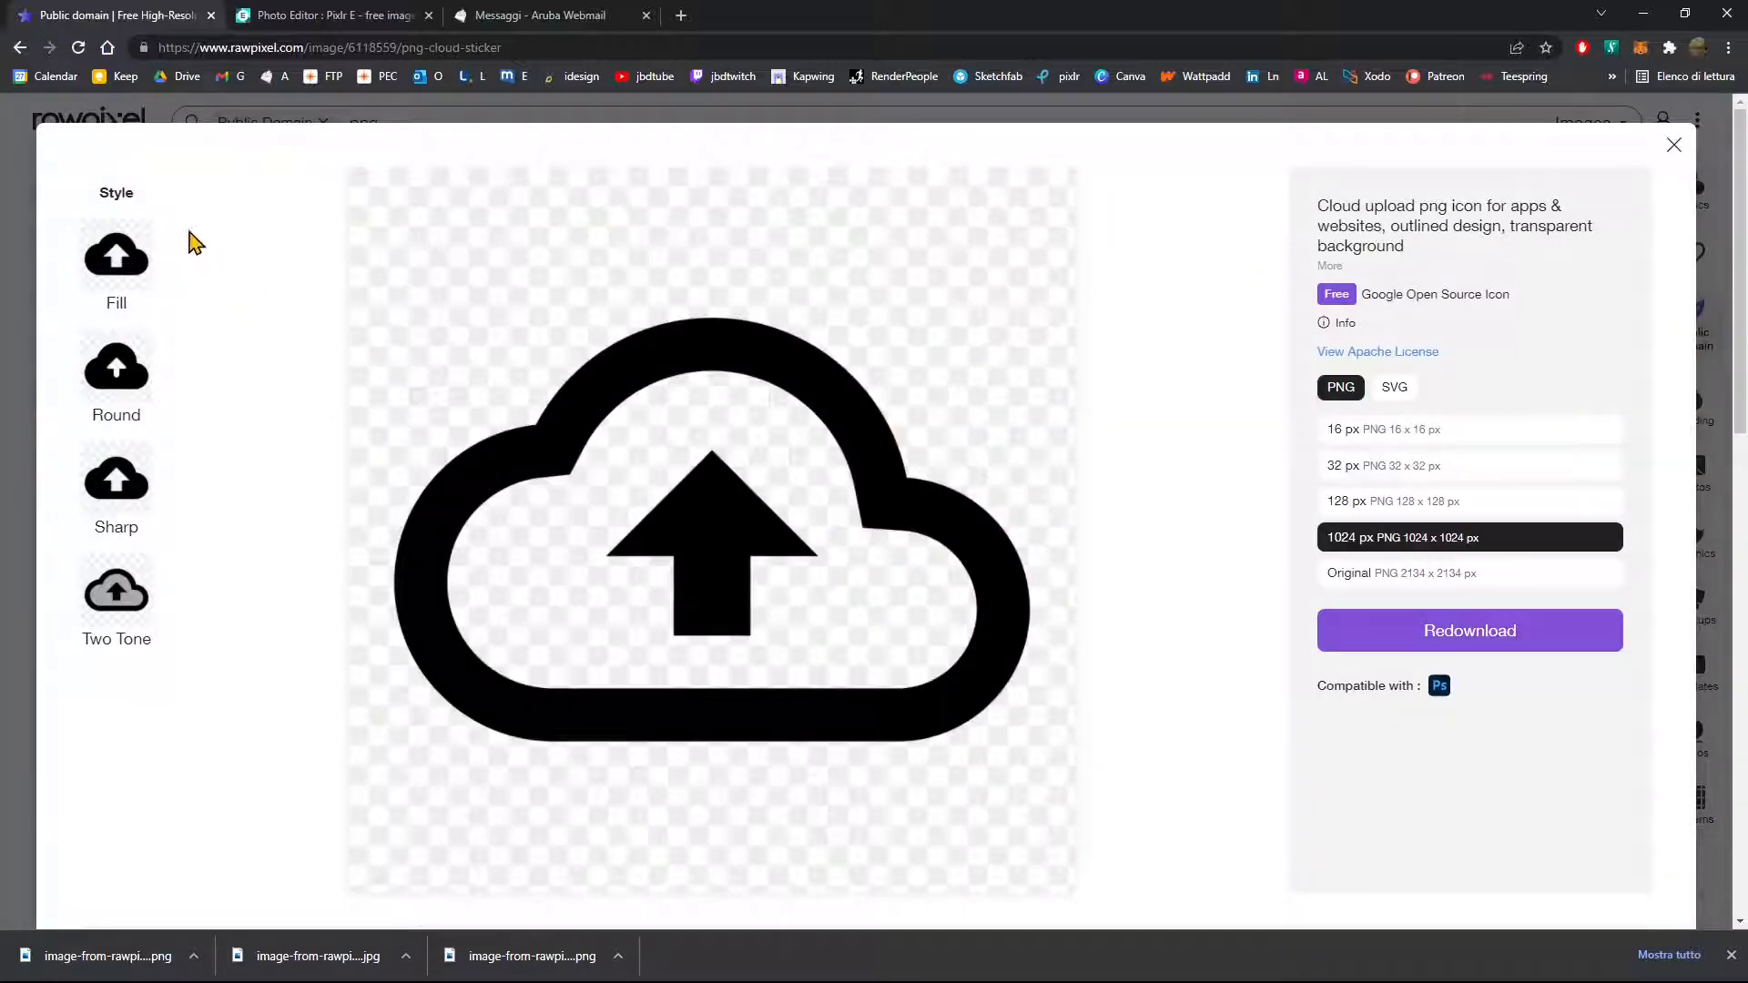
click(1673, 150)
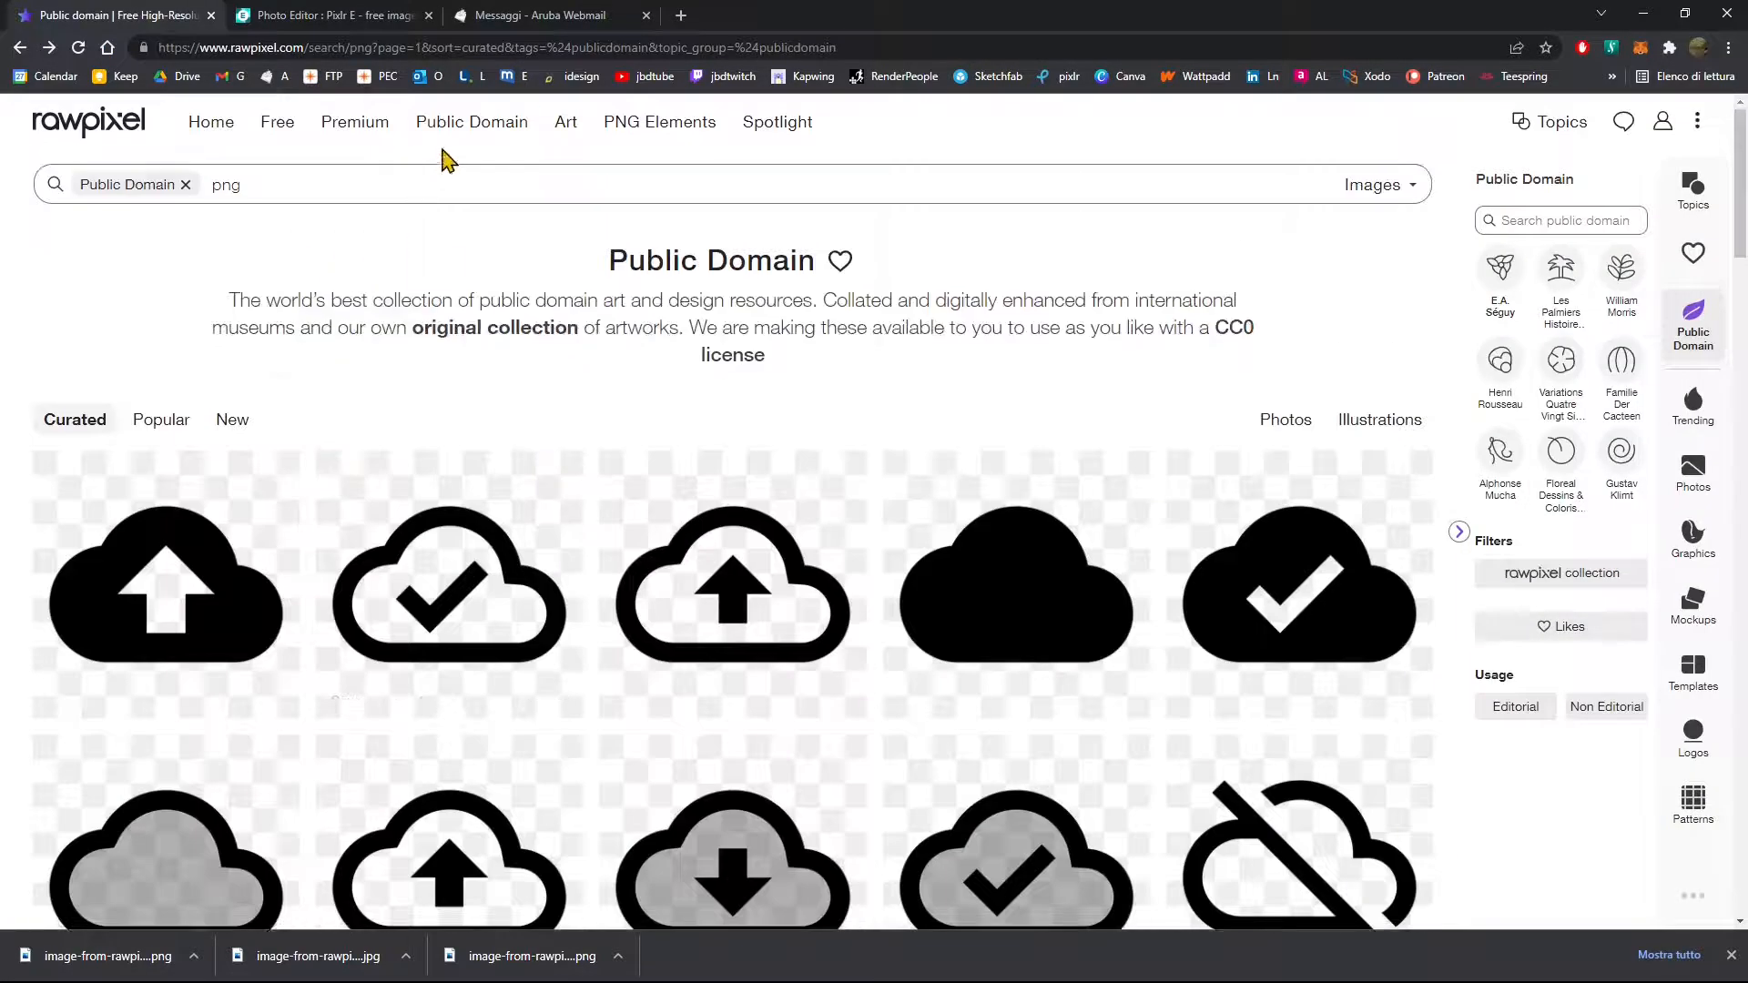
click(449, 144)
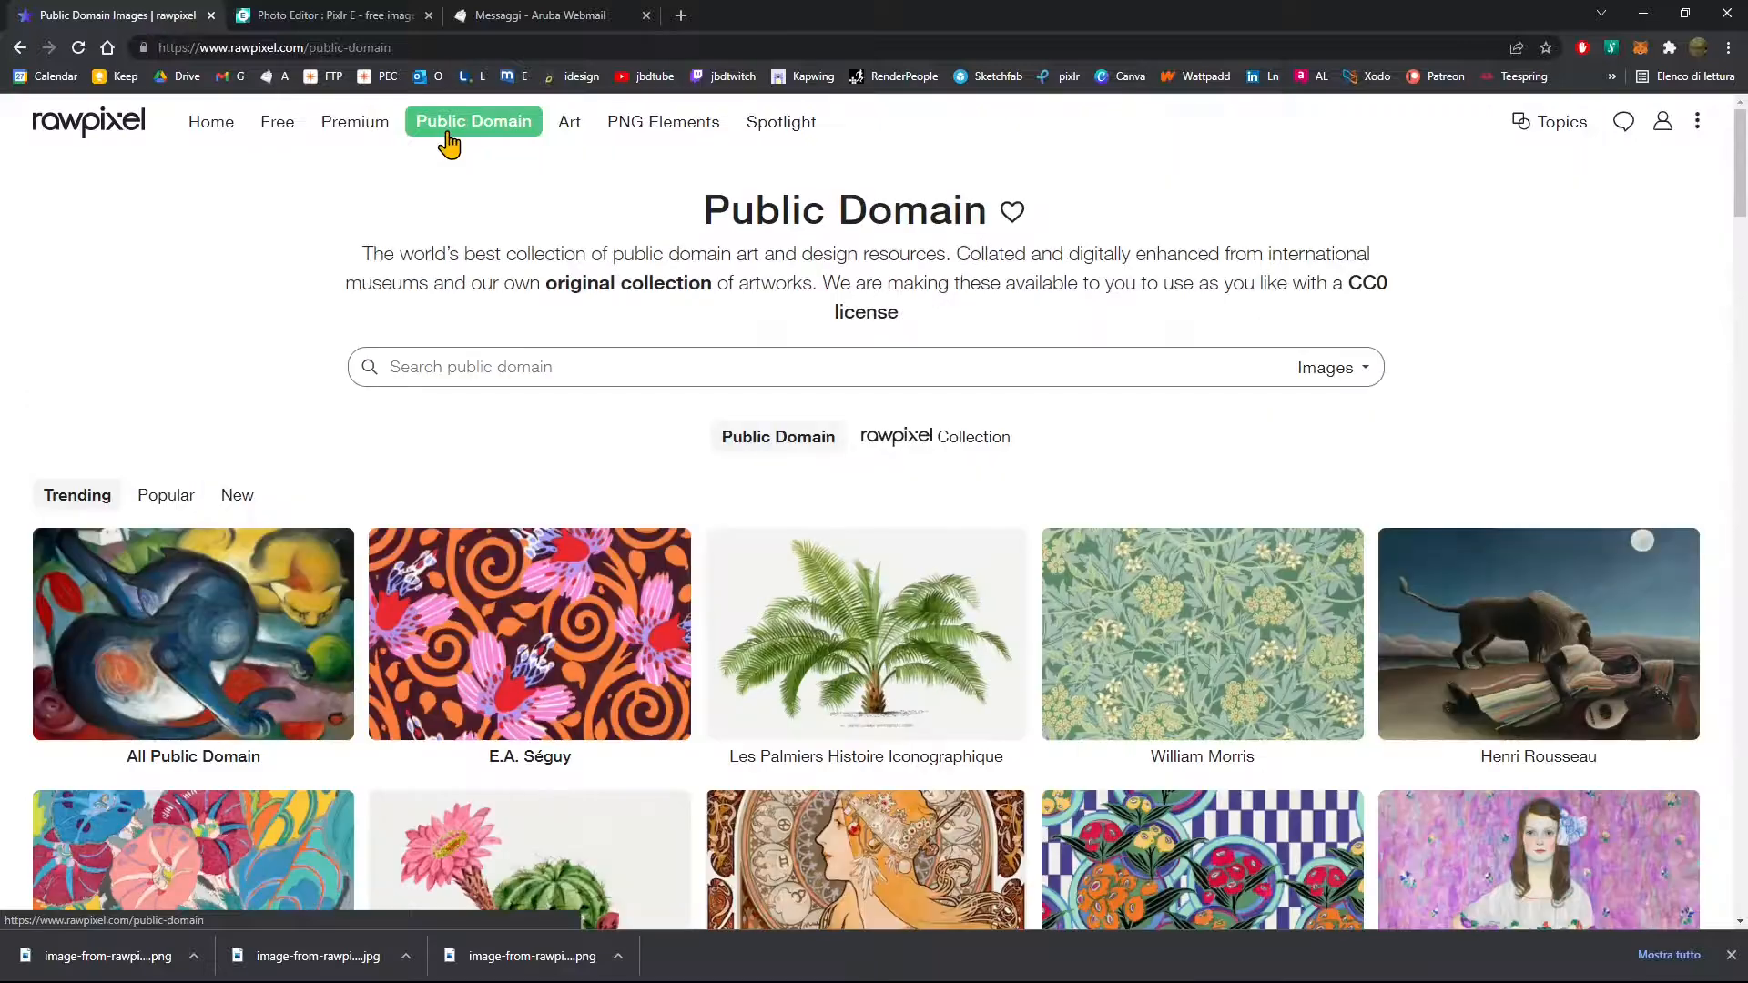
Step: Open the Leonardo Da Vinci public domain collection and view its first Mona Lisa image
scroll(933, 300, down, 14)
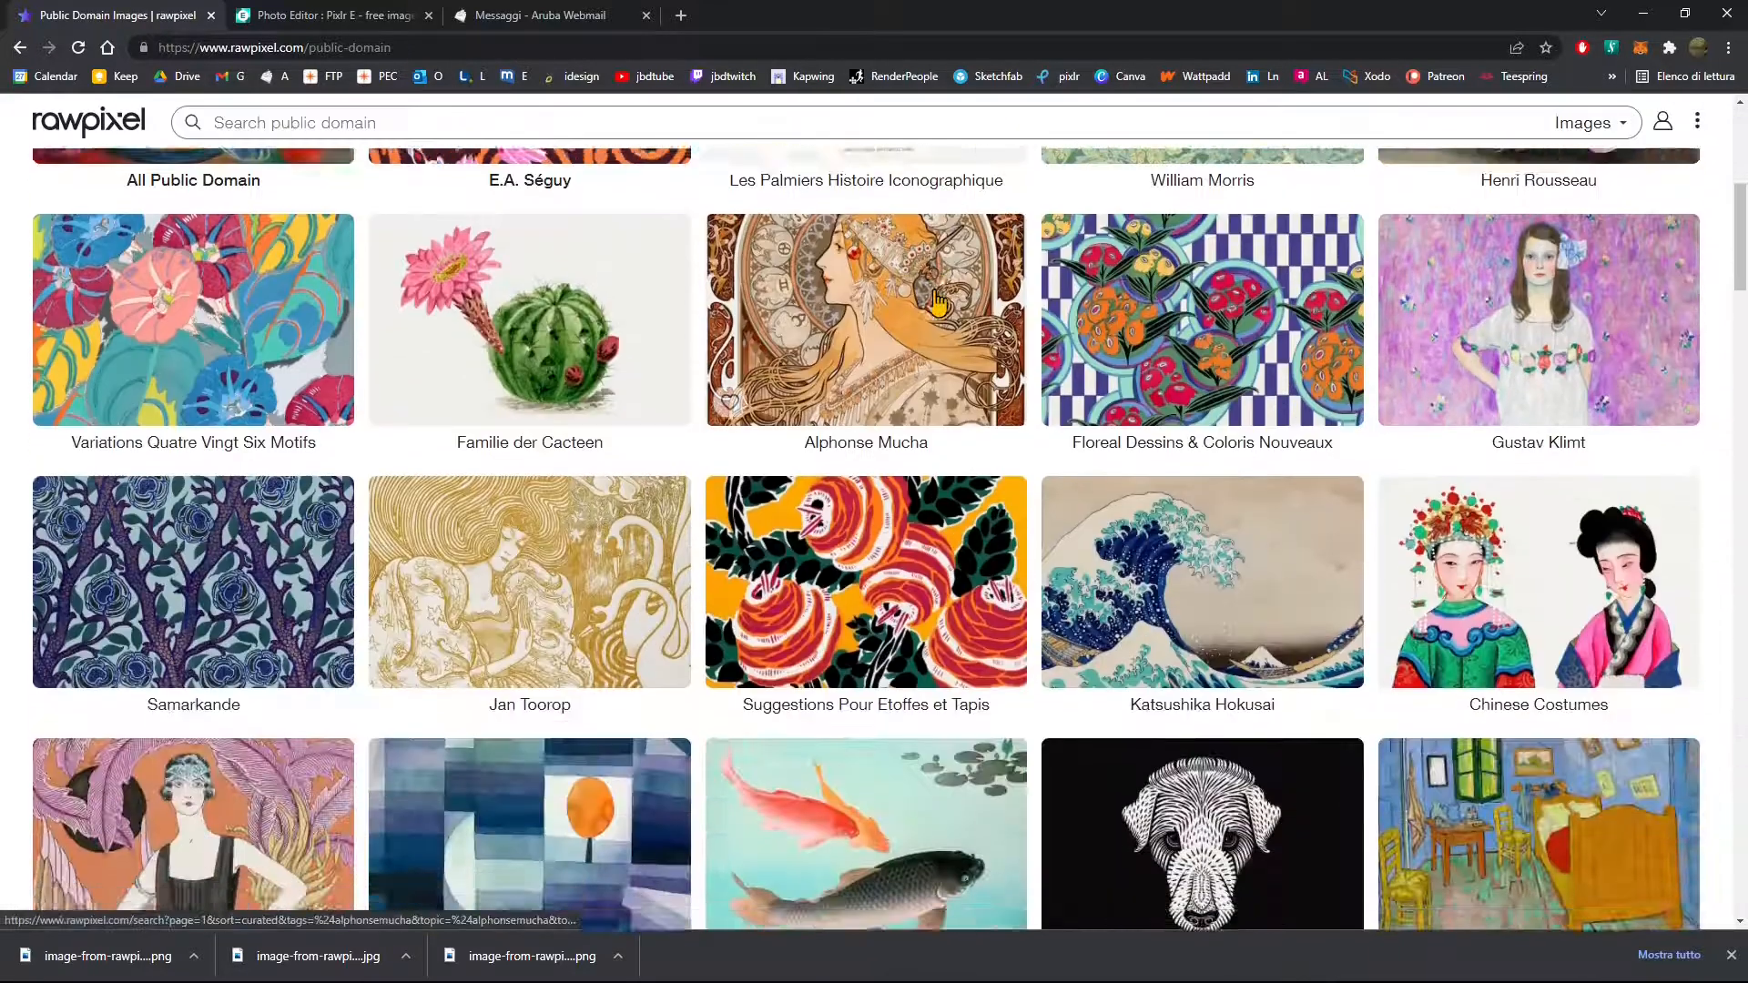
scroll(938, 296, down, 4)
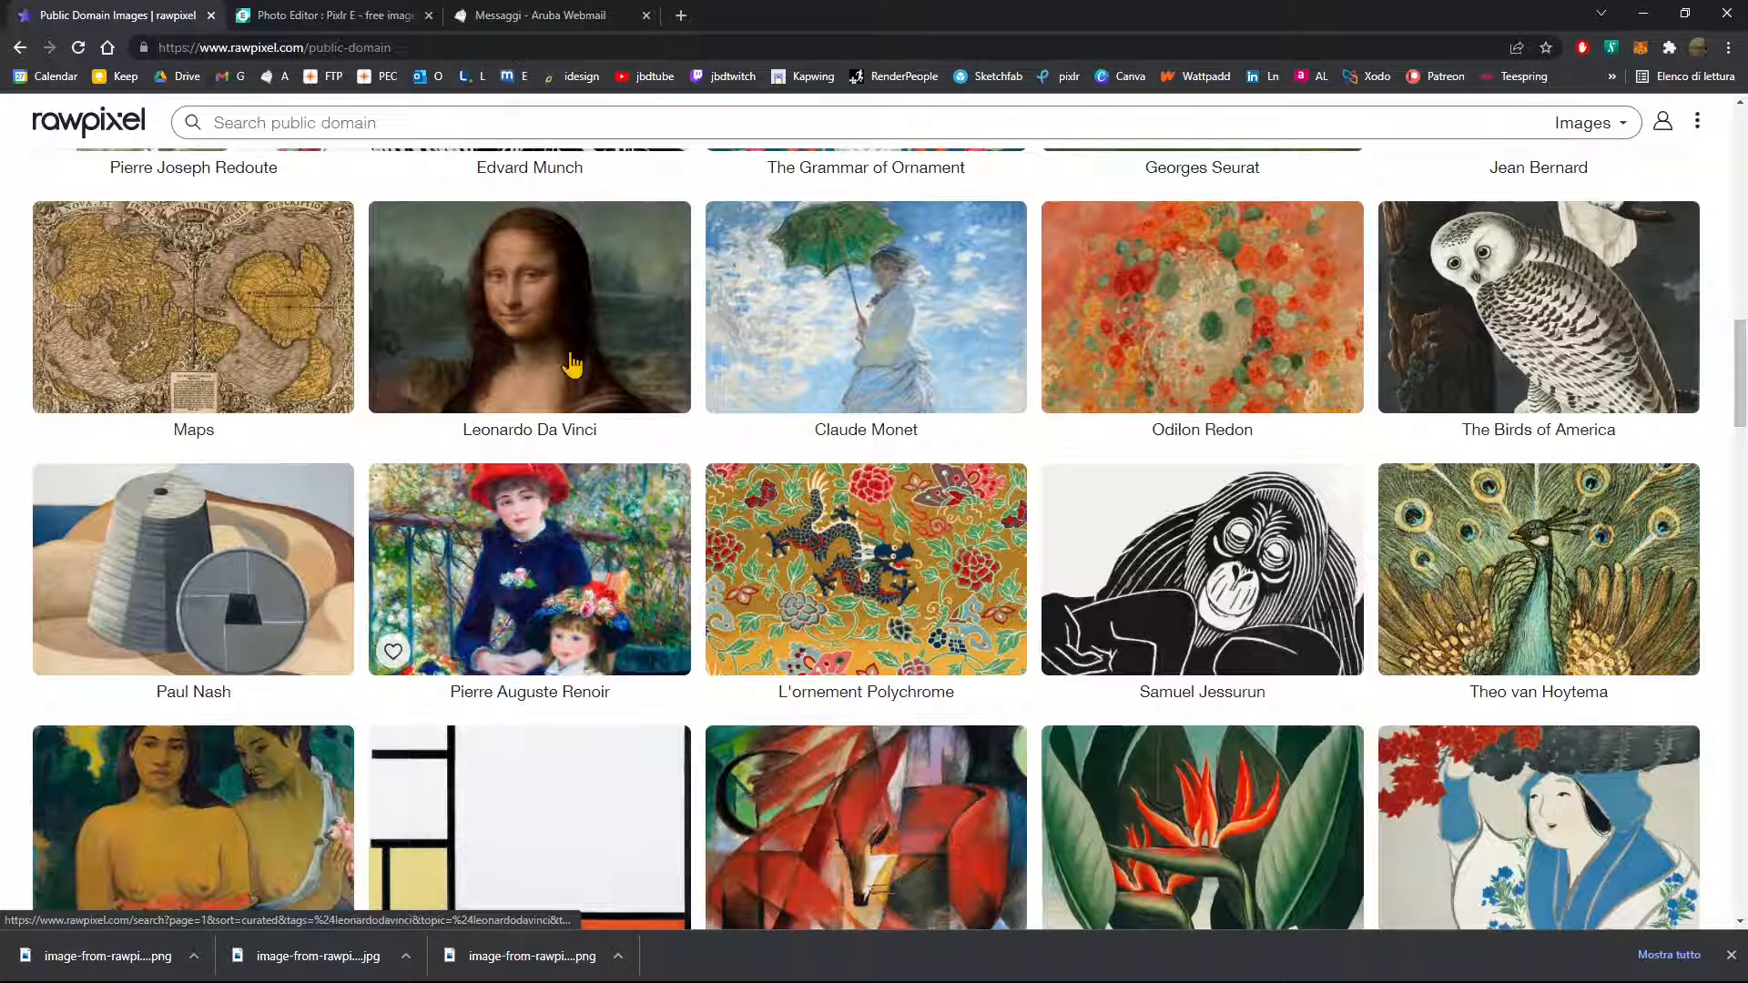
click(572, 364)
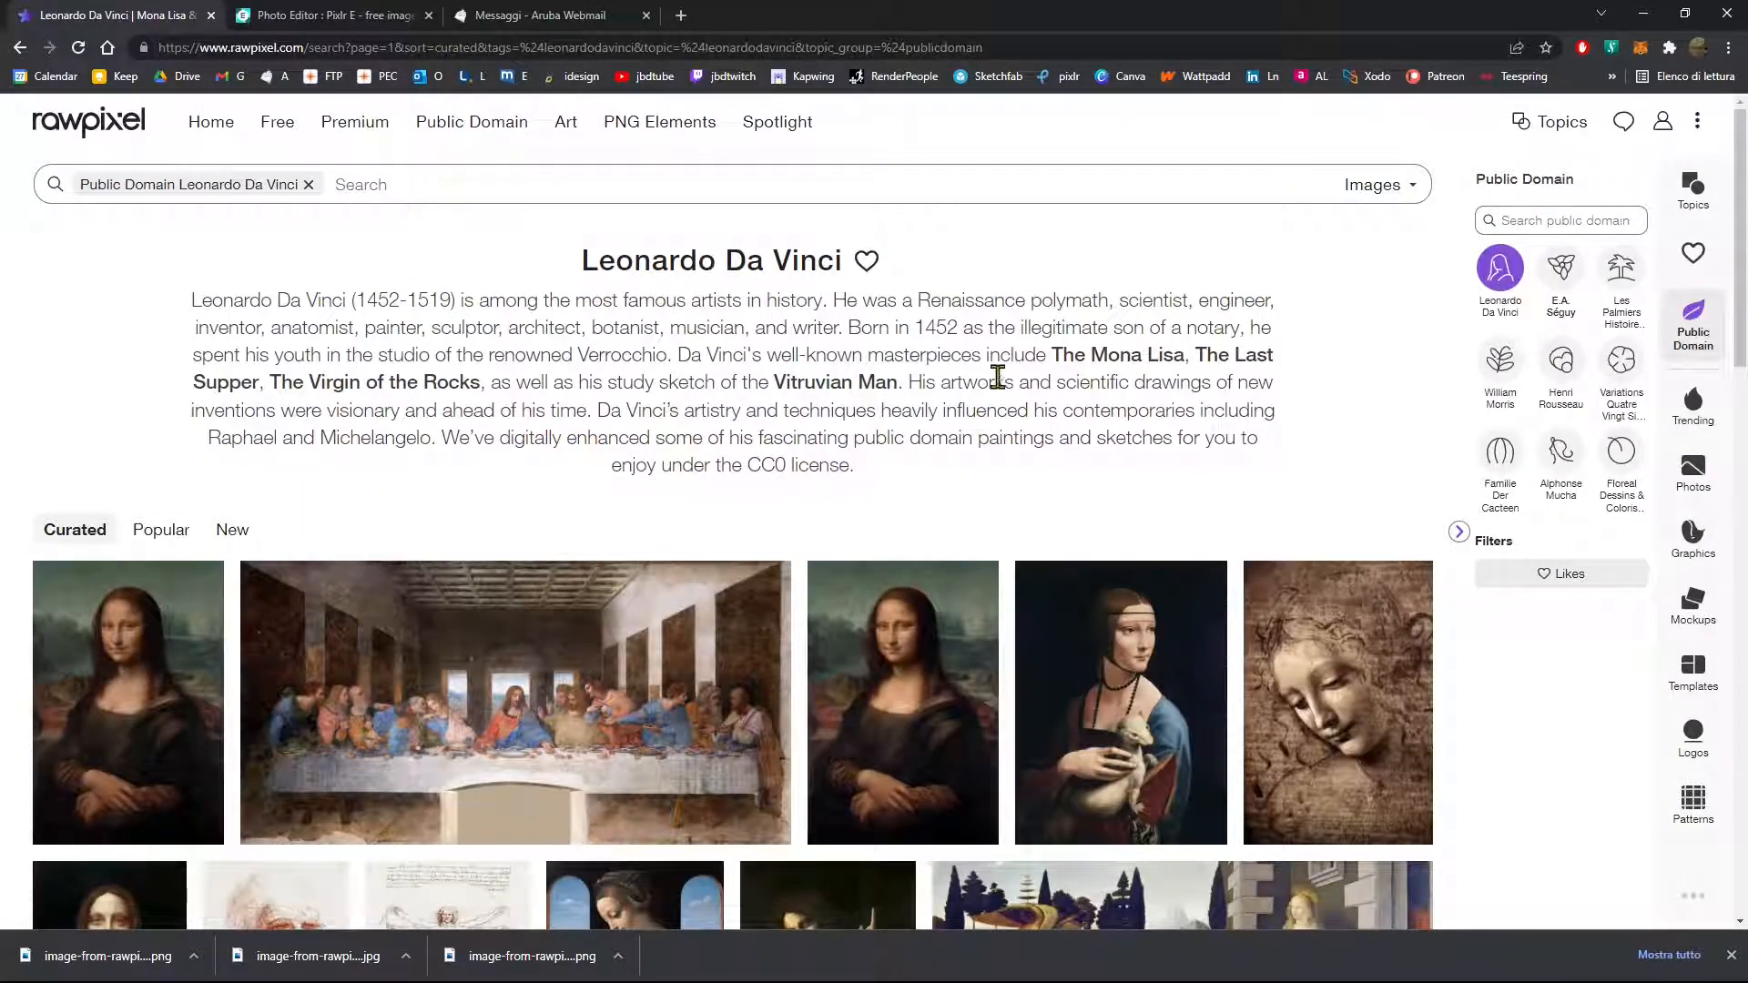
scroll(1034, 351, down, 2)
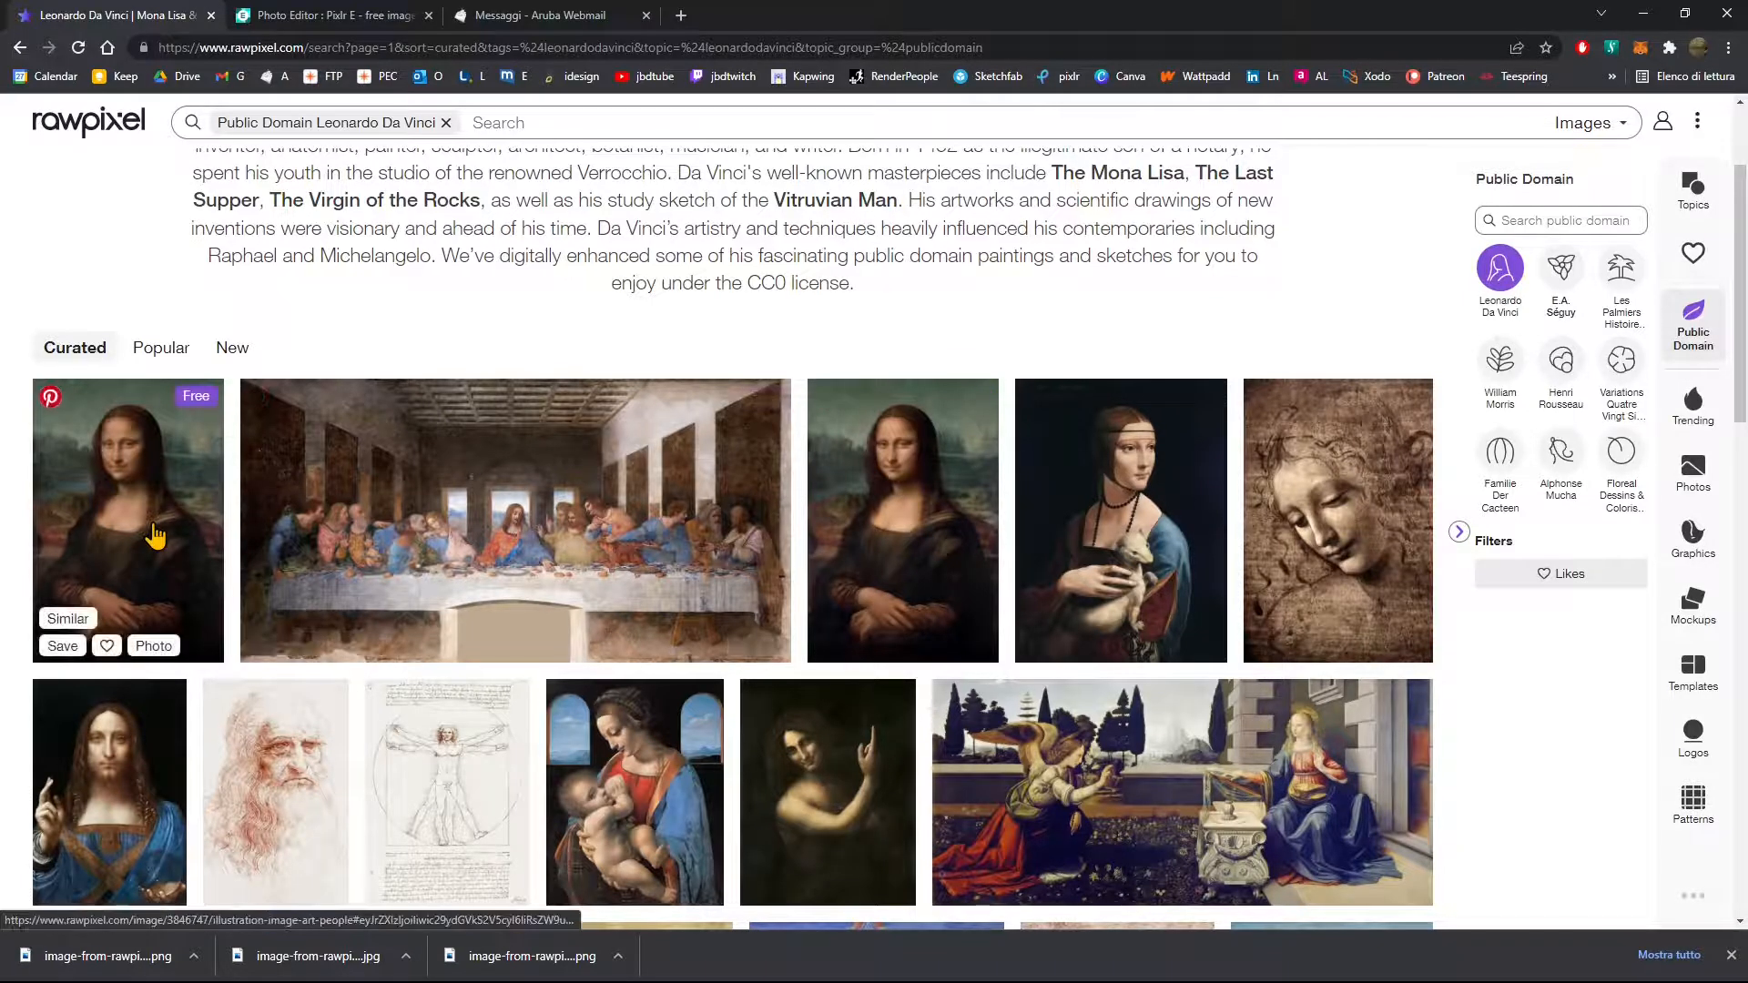
click(193, 469)
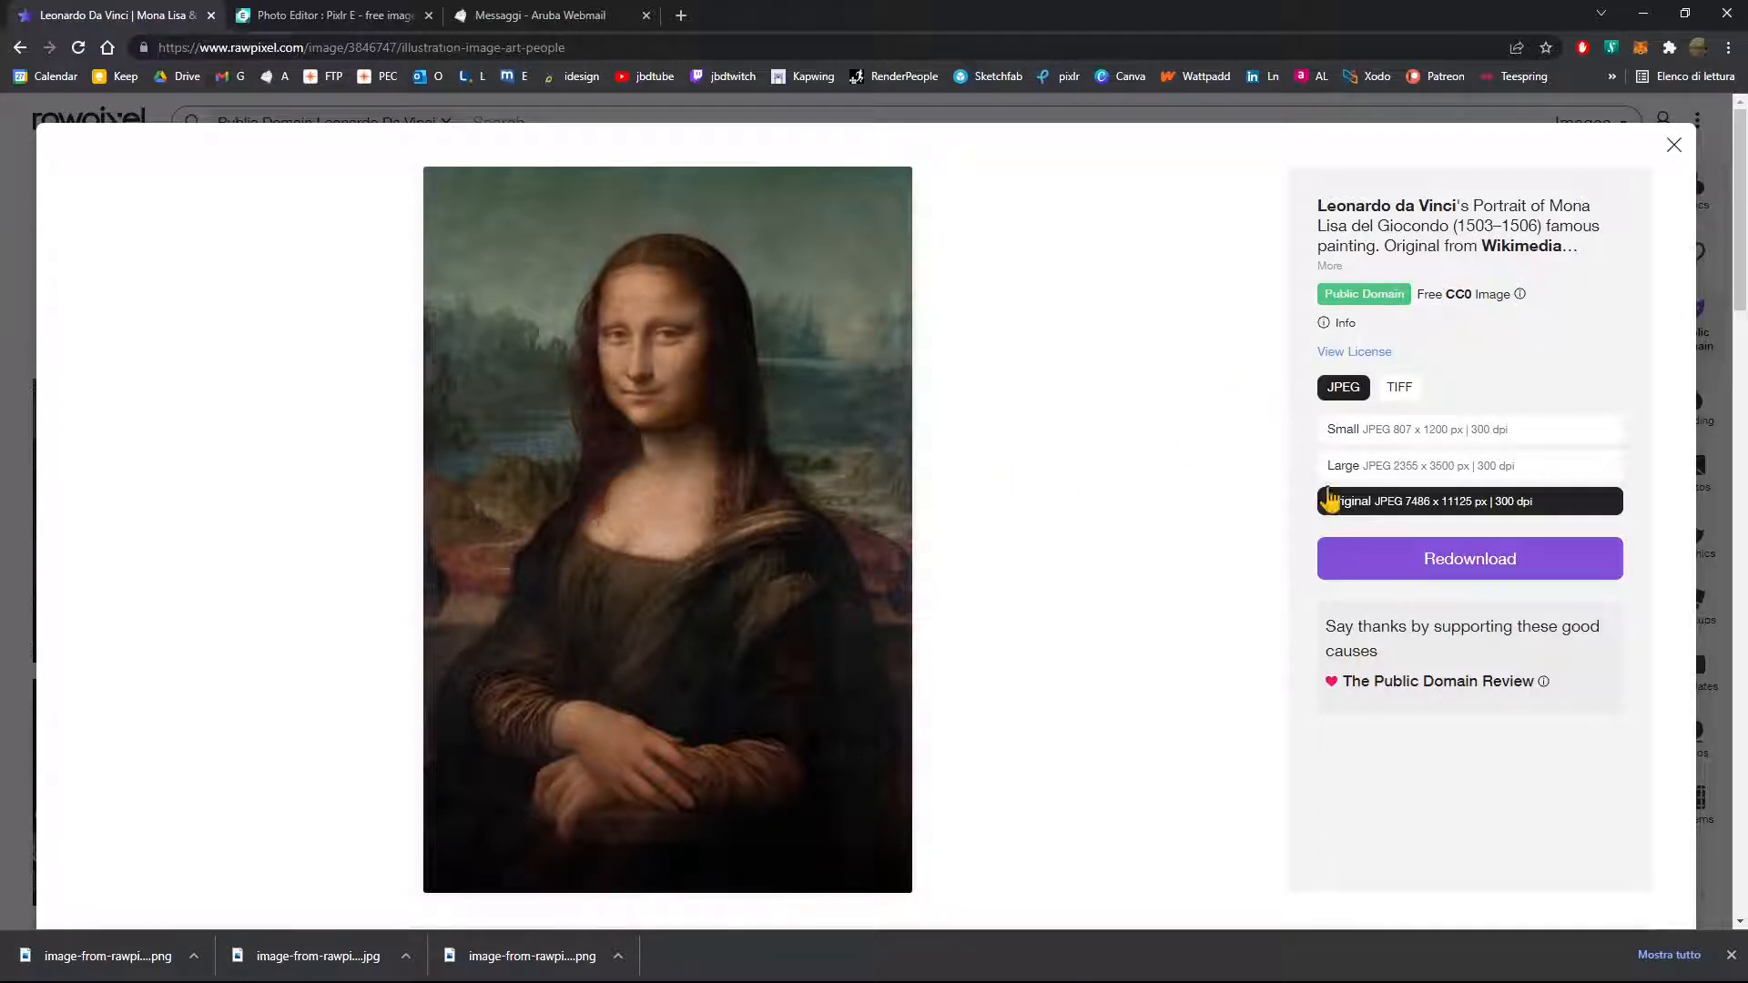
Step: Compare the Mona Lisa's TIFF option with its Small, Large and Original JPEG sizes
click(1398, 392)
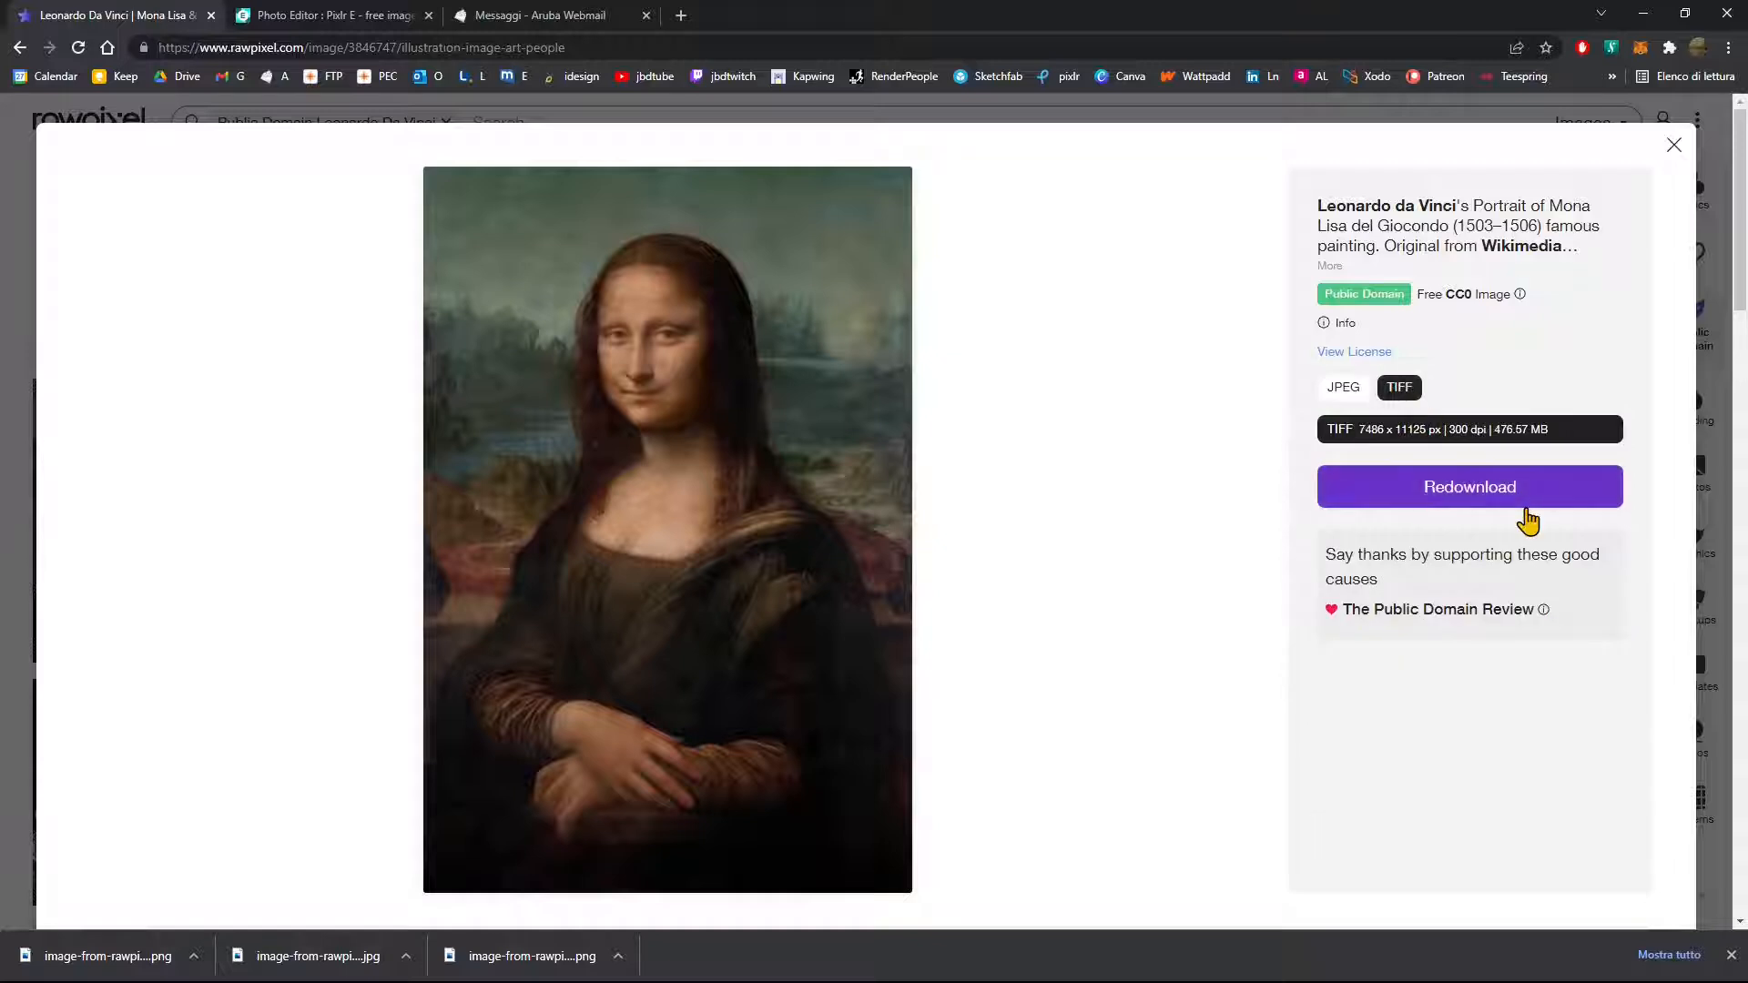
click(1342, 389)
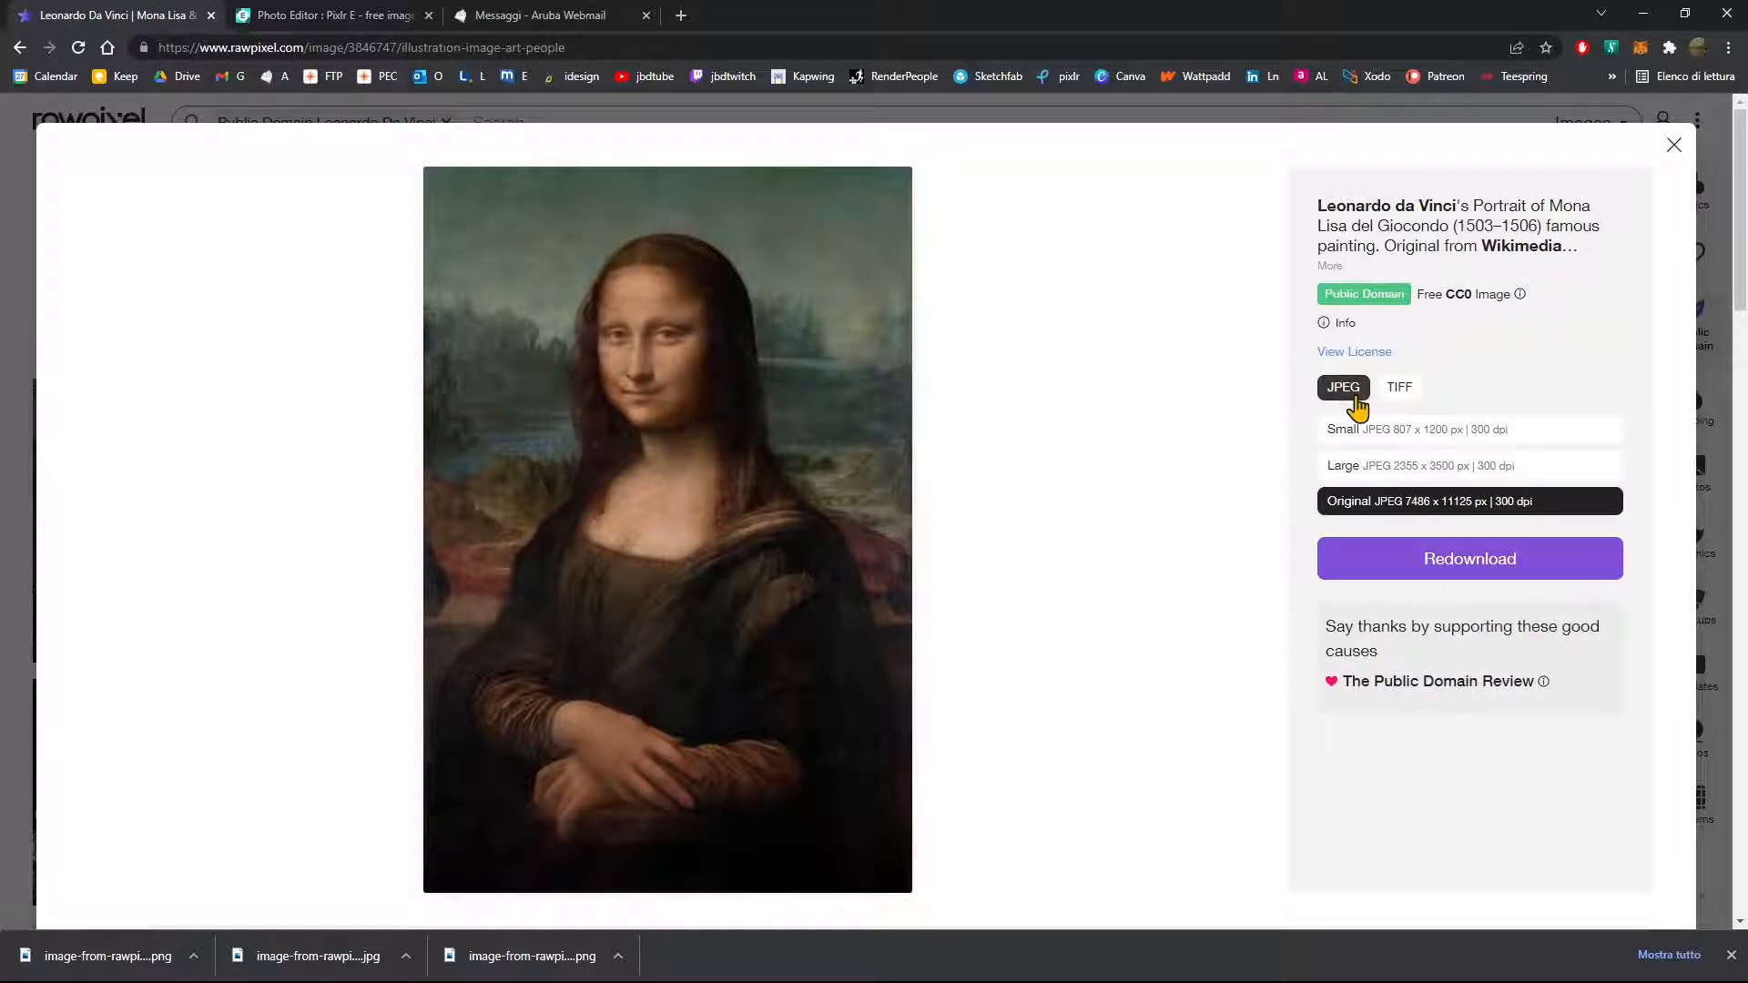
click(1389, 464)
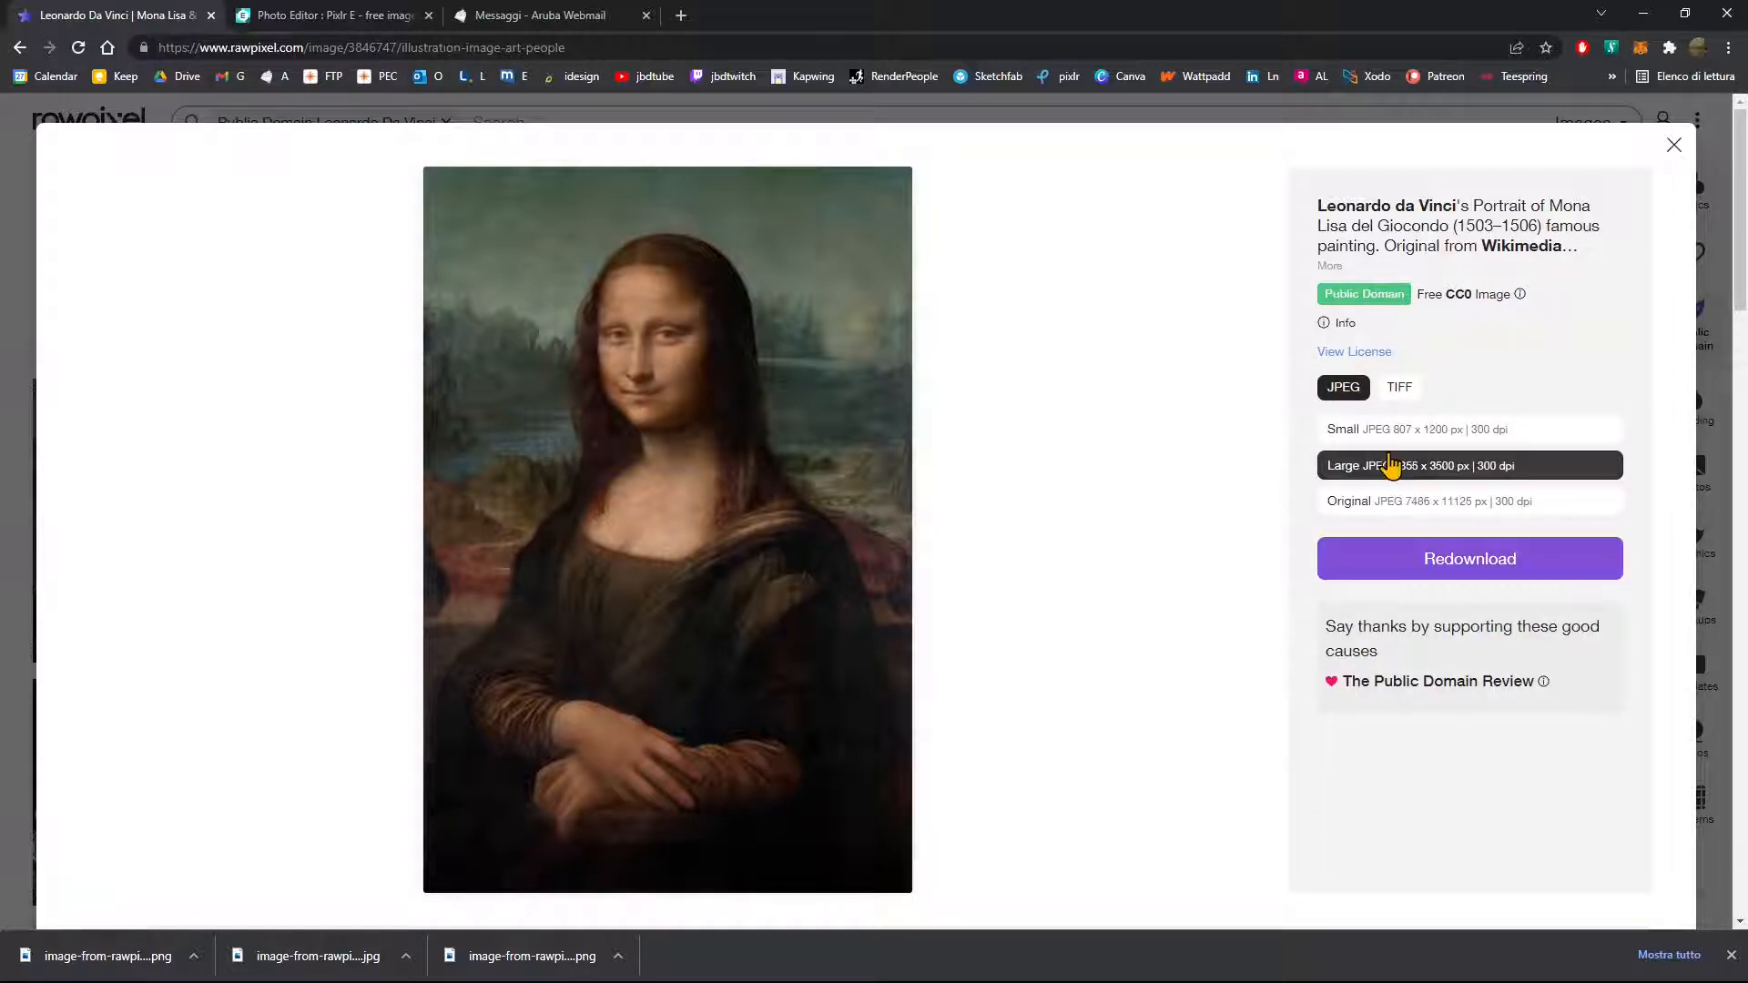
click(1370, 431)
click(1367, 512)
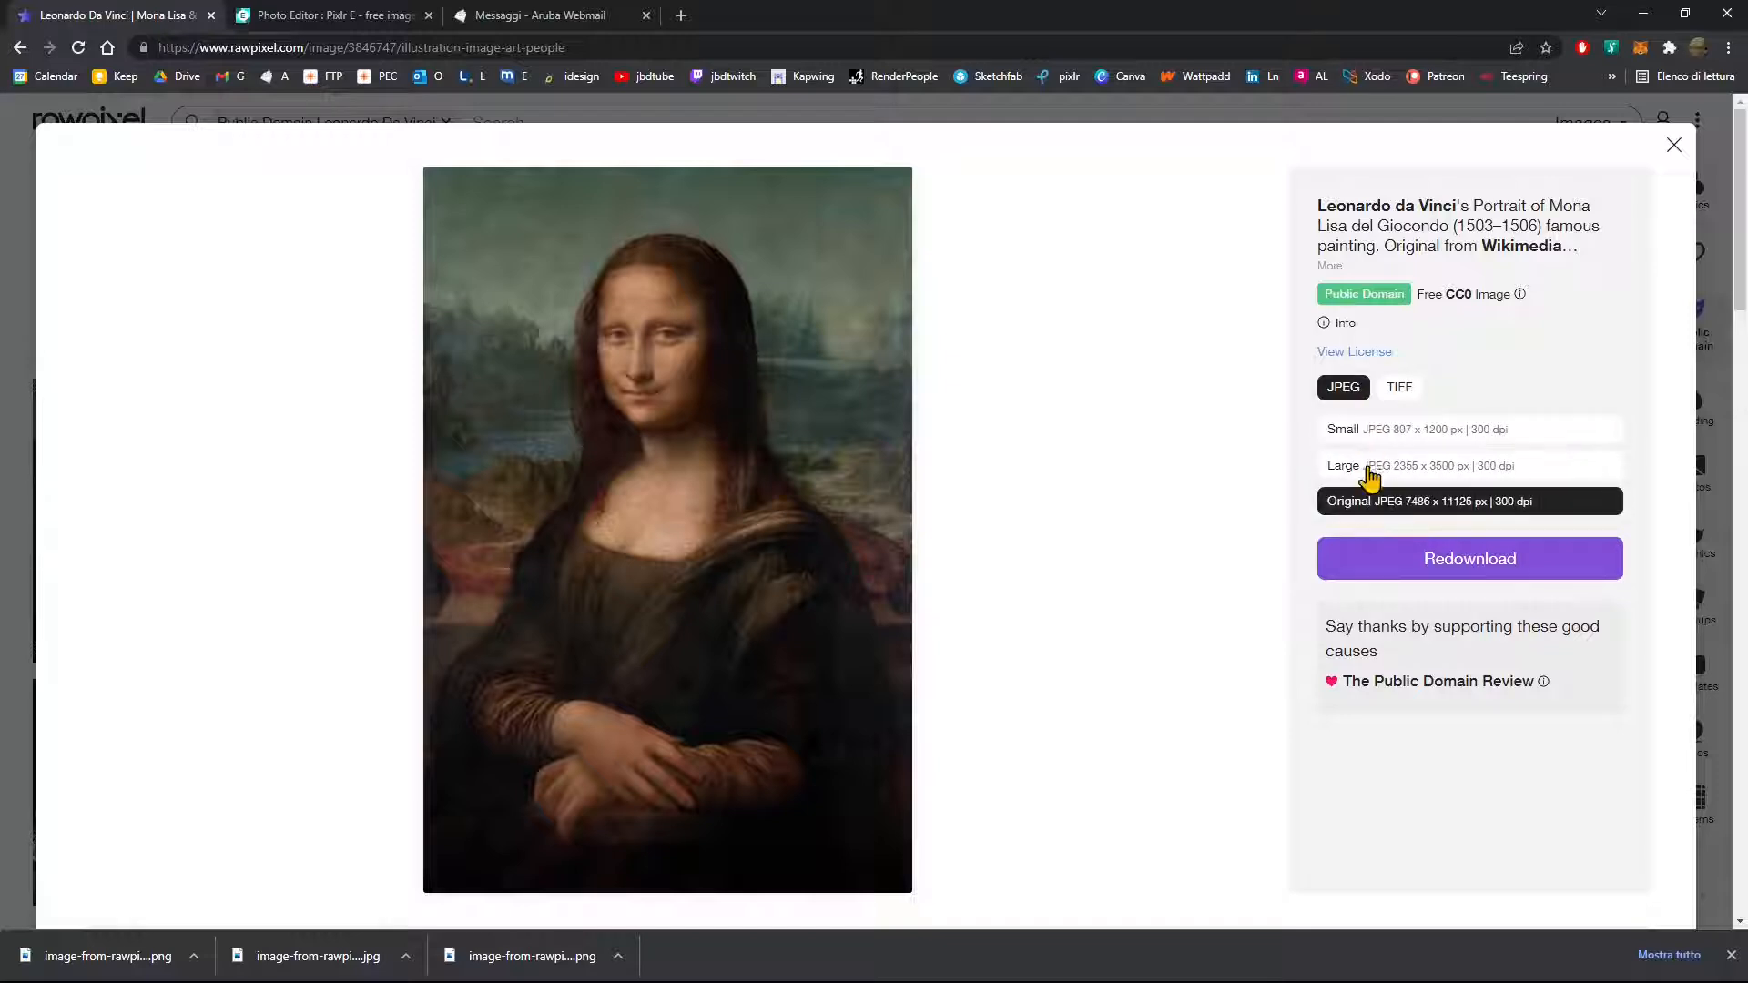
click(1366, 435)
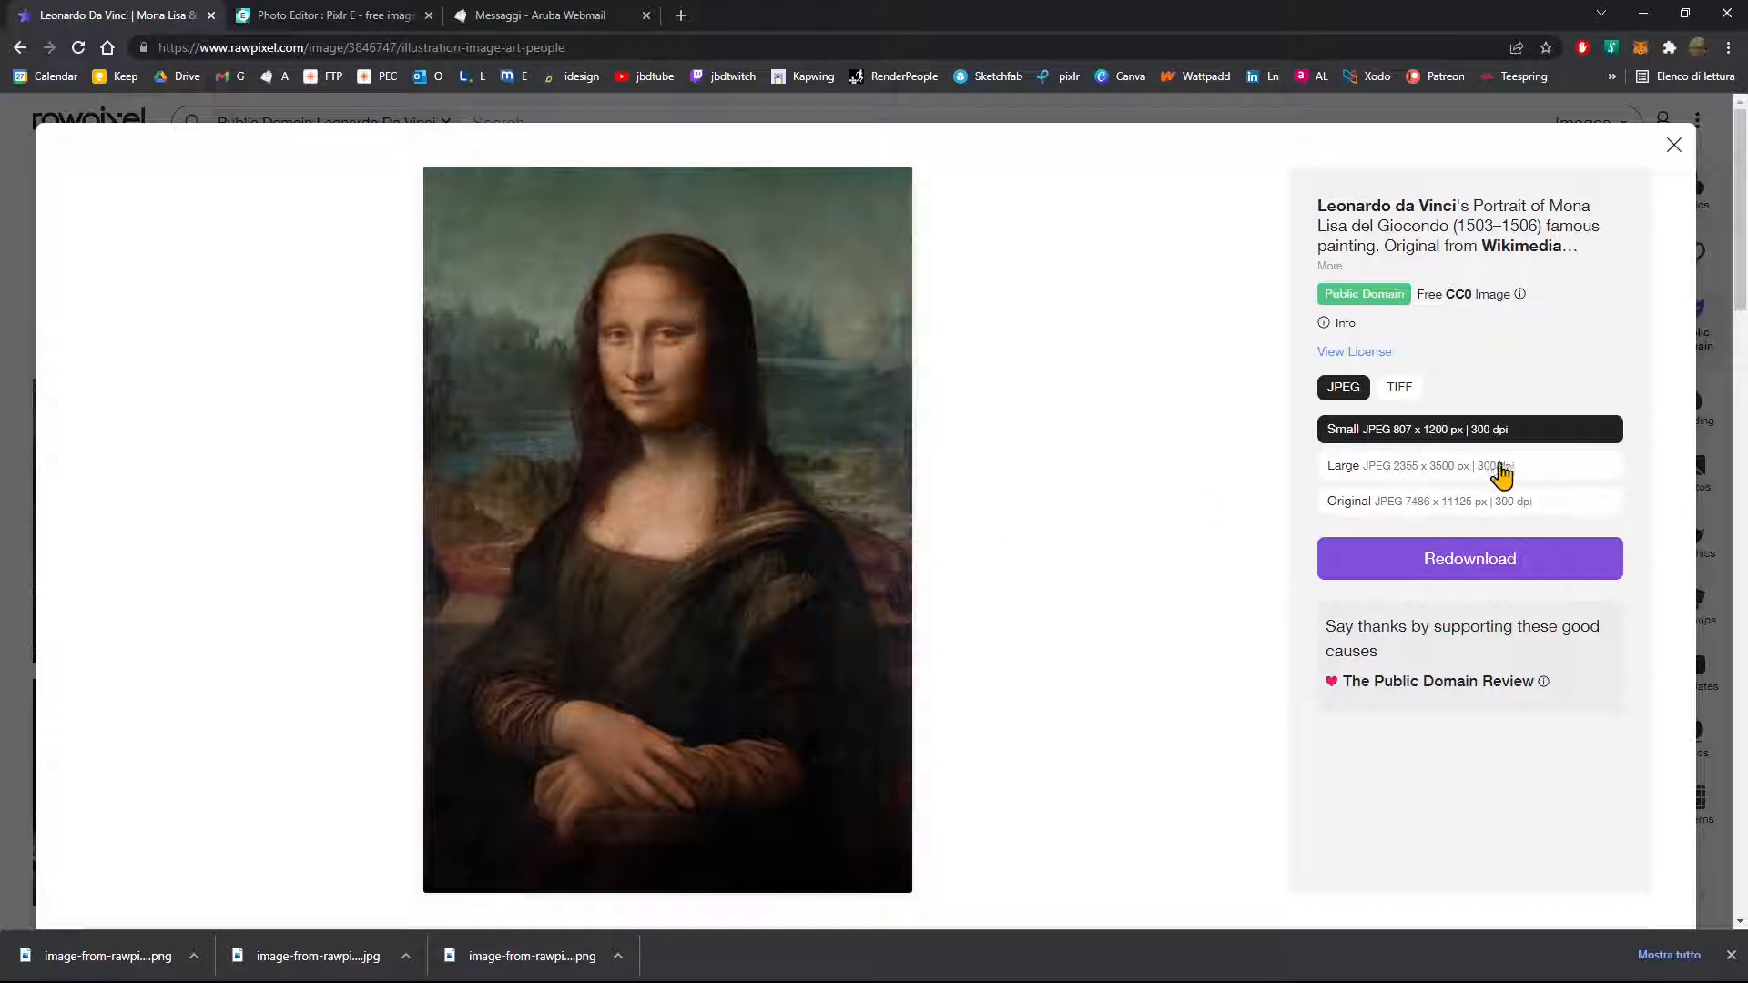
click(1477, 500)
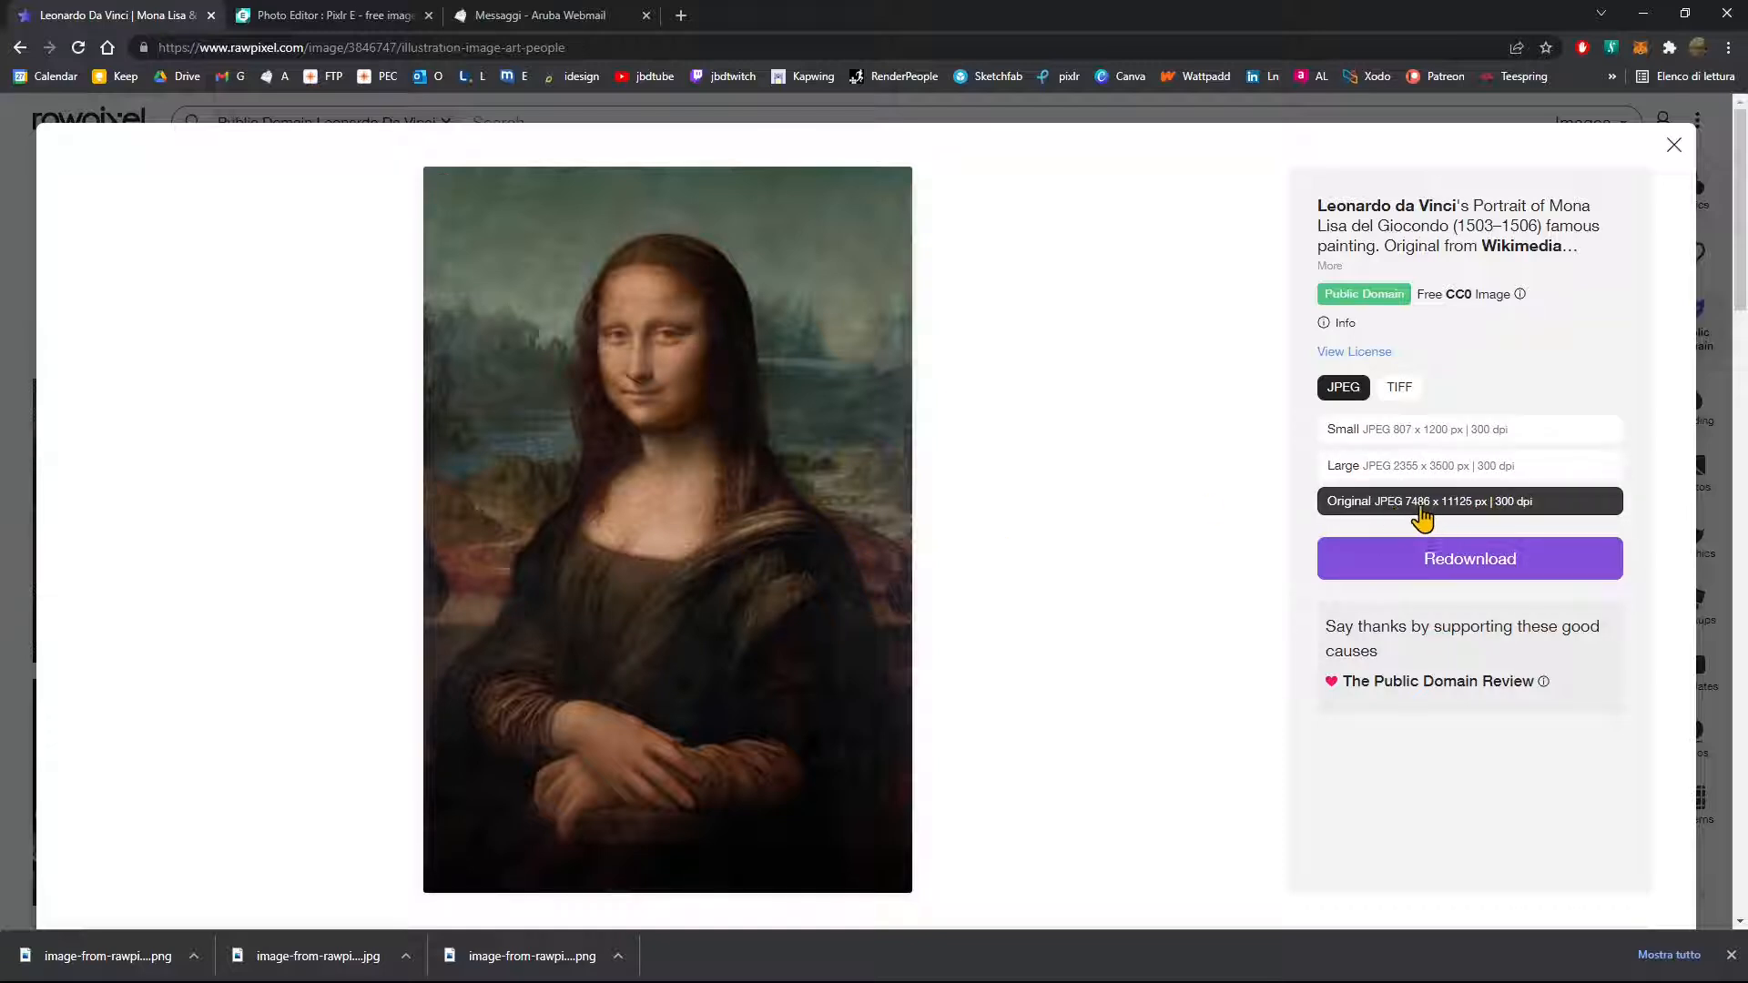
Step: Download the Mona Lisa as the Small 807 x 1200 px JPEG
click(1334, 429)
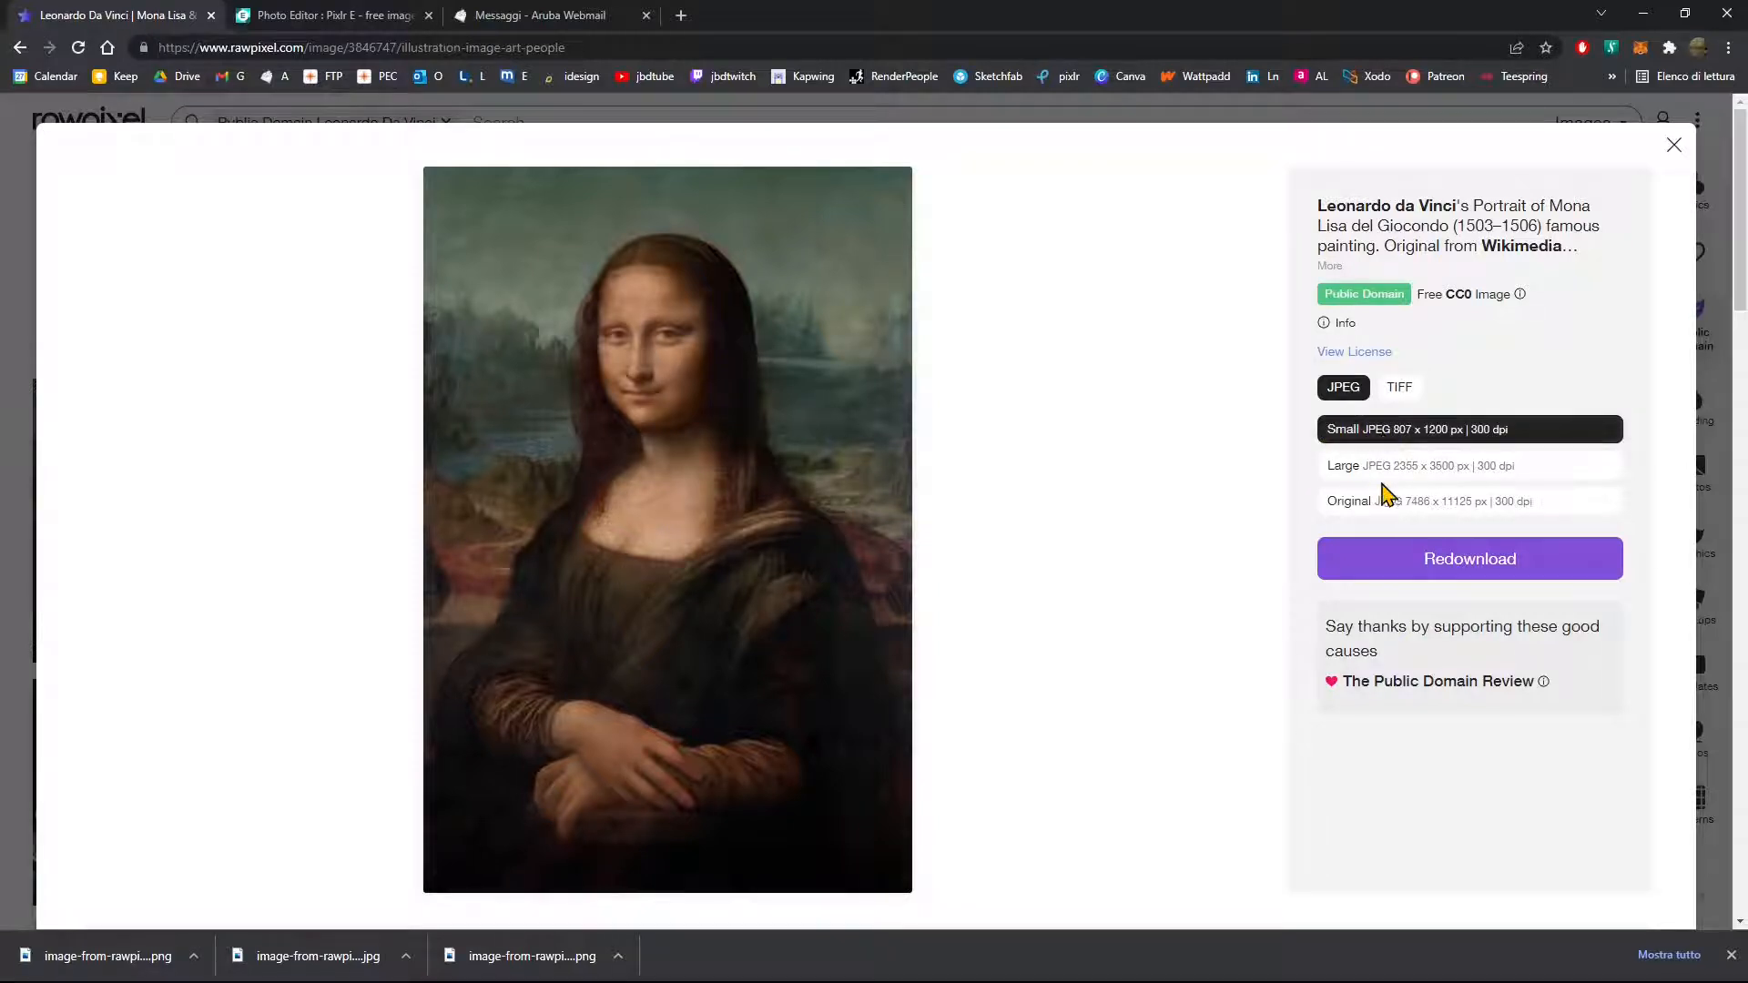
click(1450, 573)
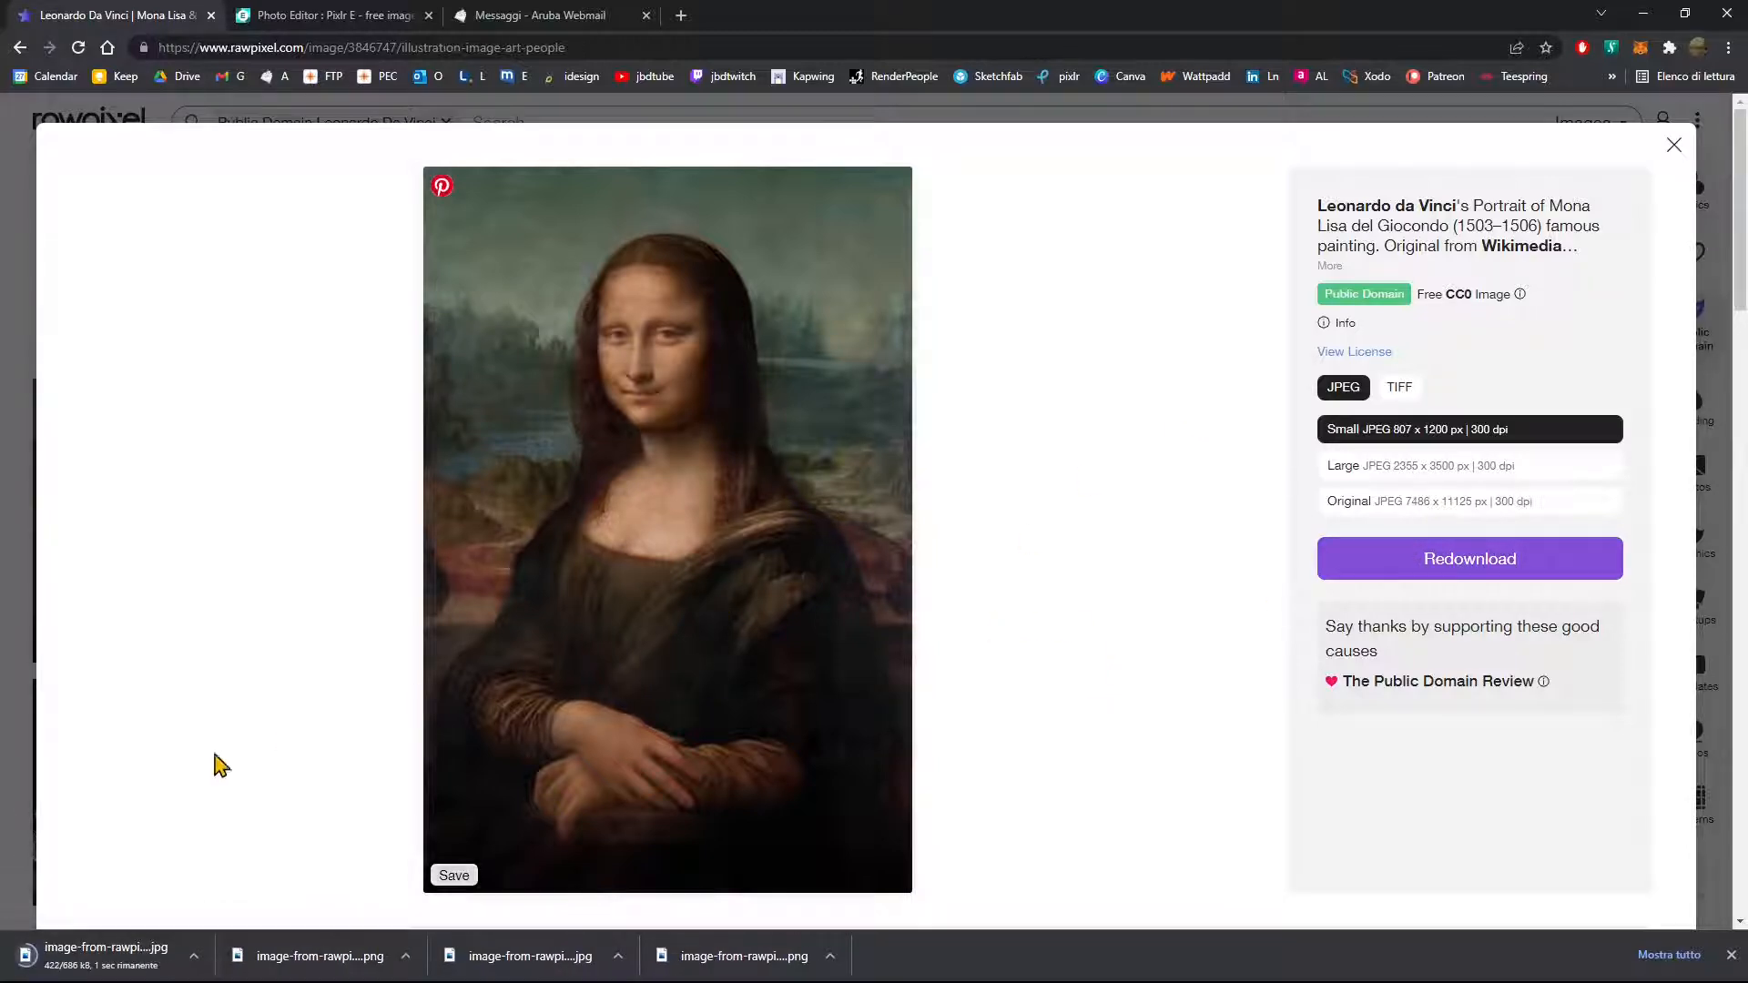
Step: Switch to Pixlr E and add the downloaded Mona Lisa JPEG to the current document as a new layer
click(352, 13)
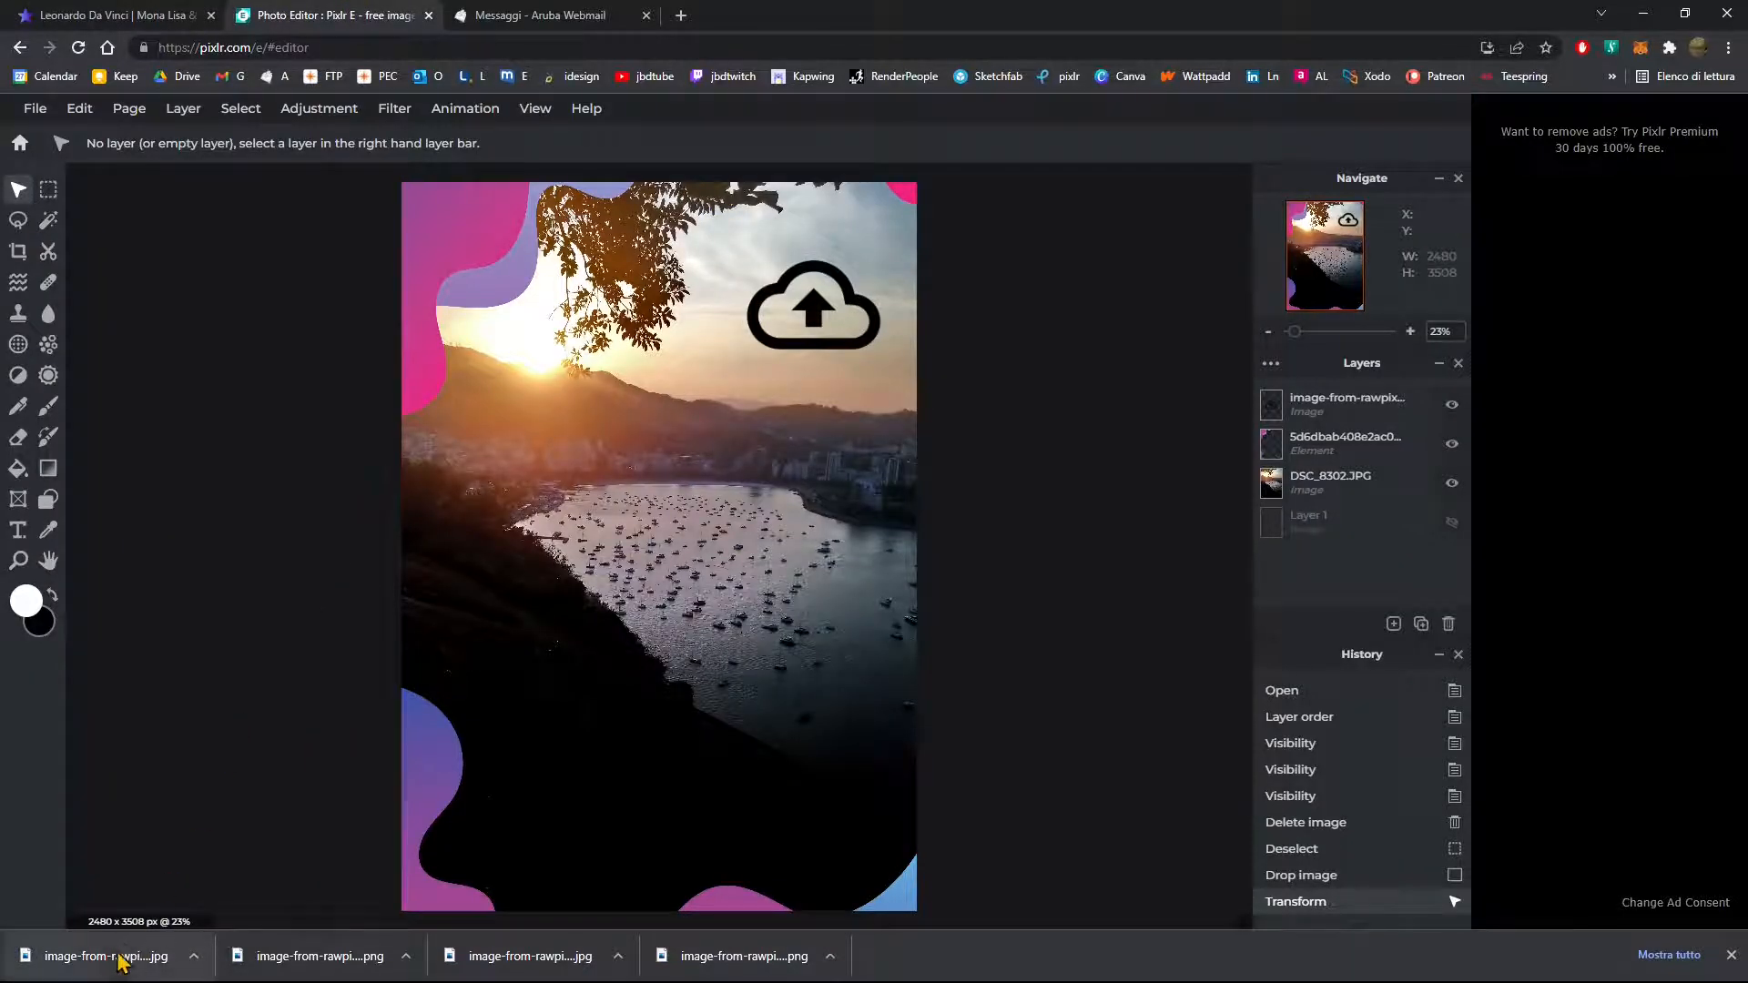
drag(121, 962, 615, 557)
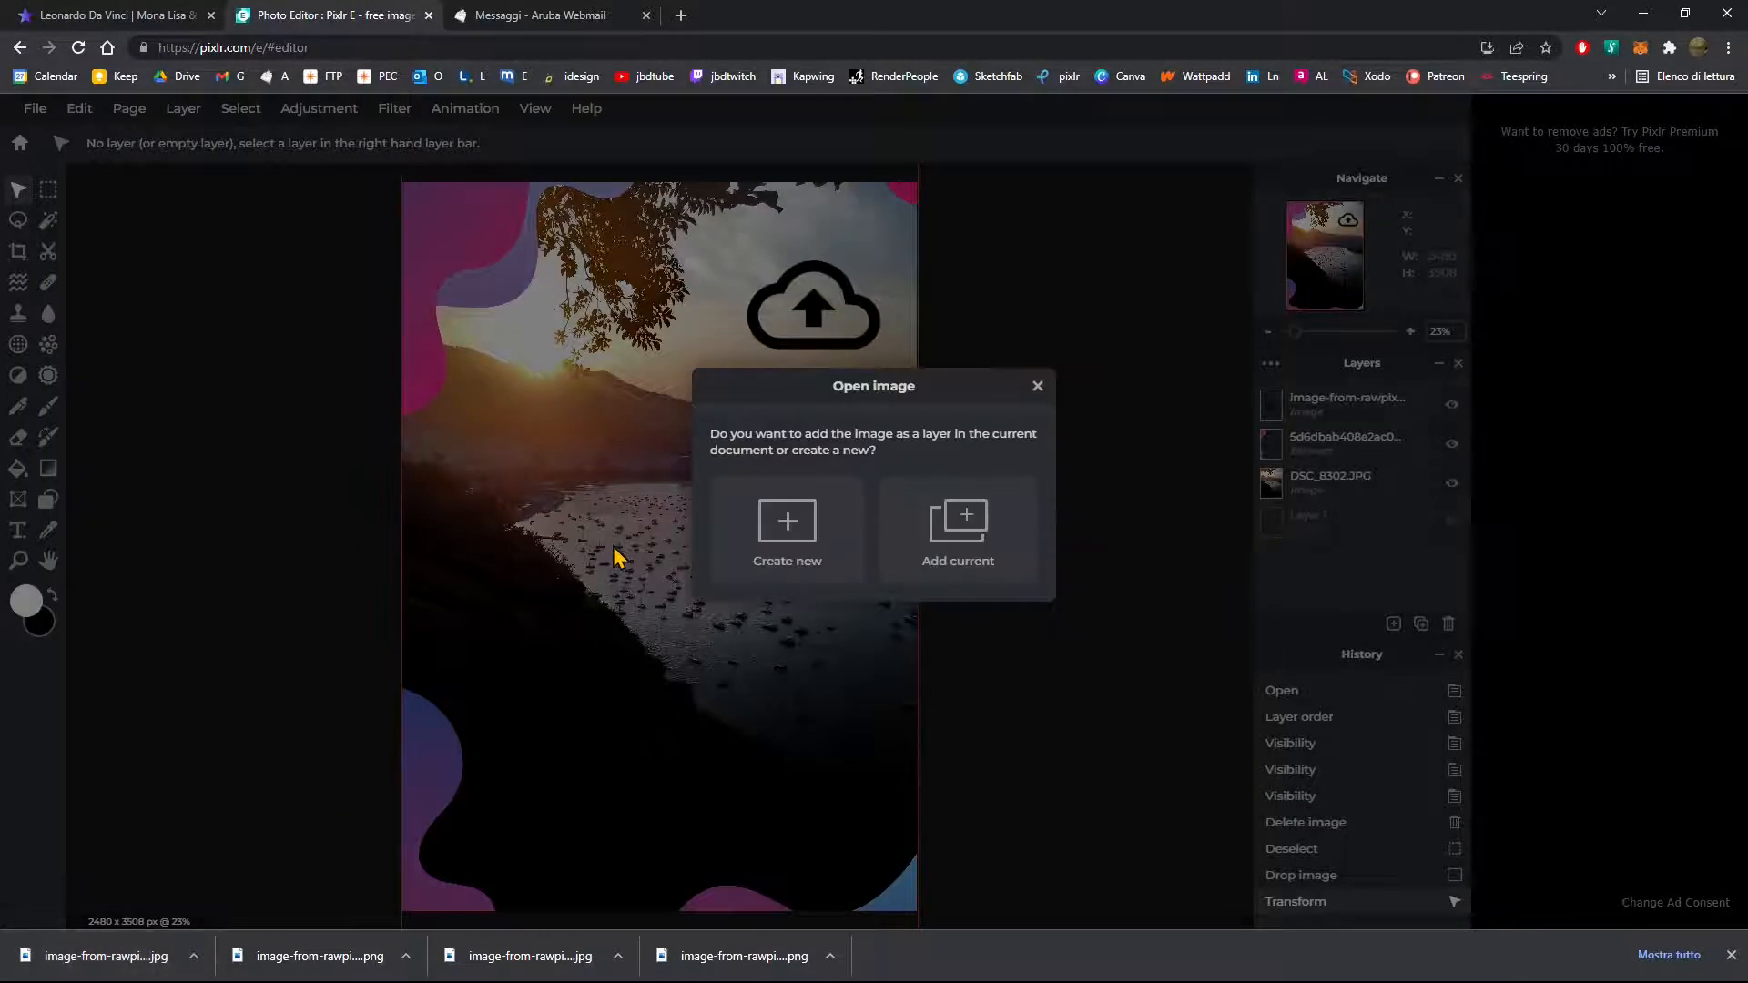
click(1014, 551)
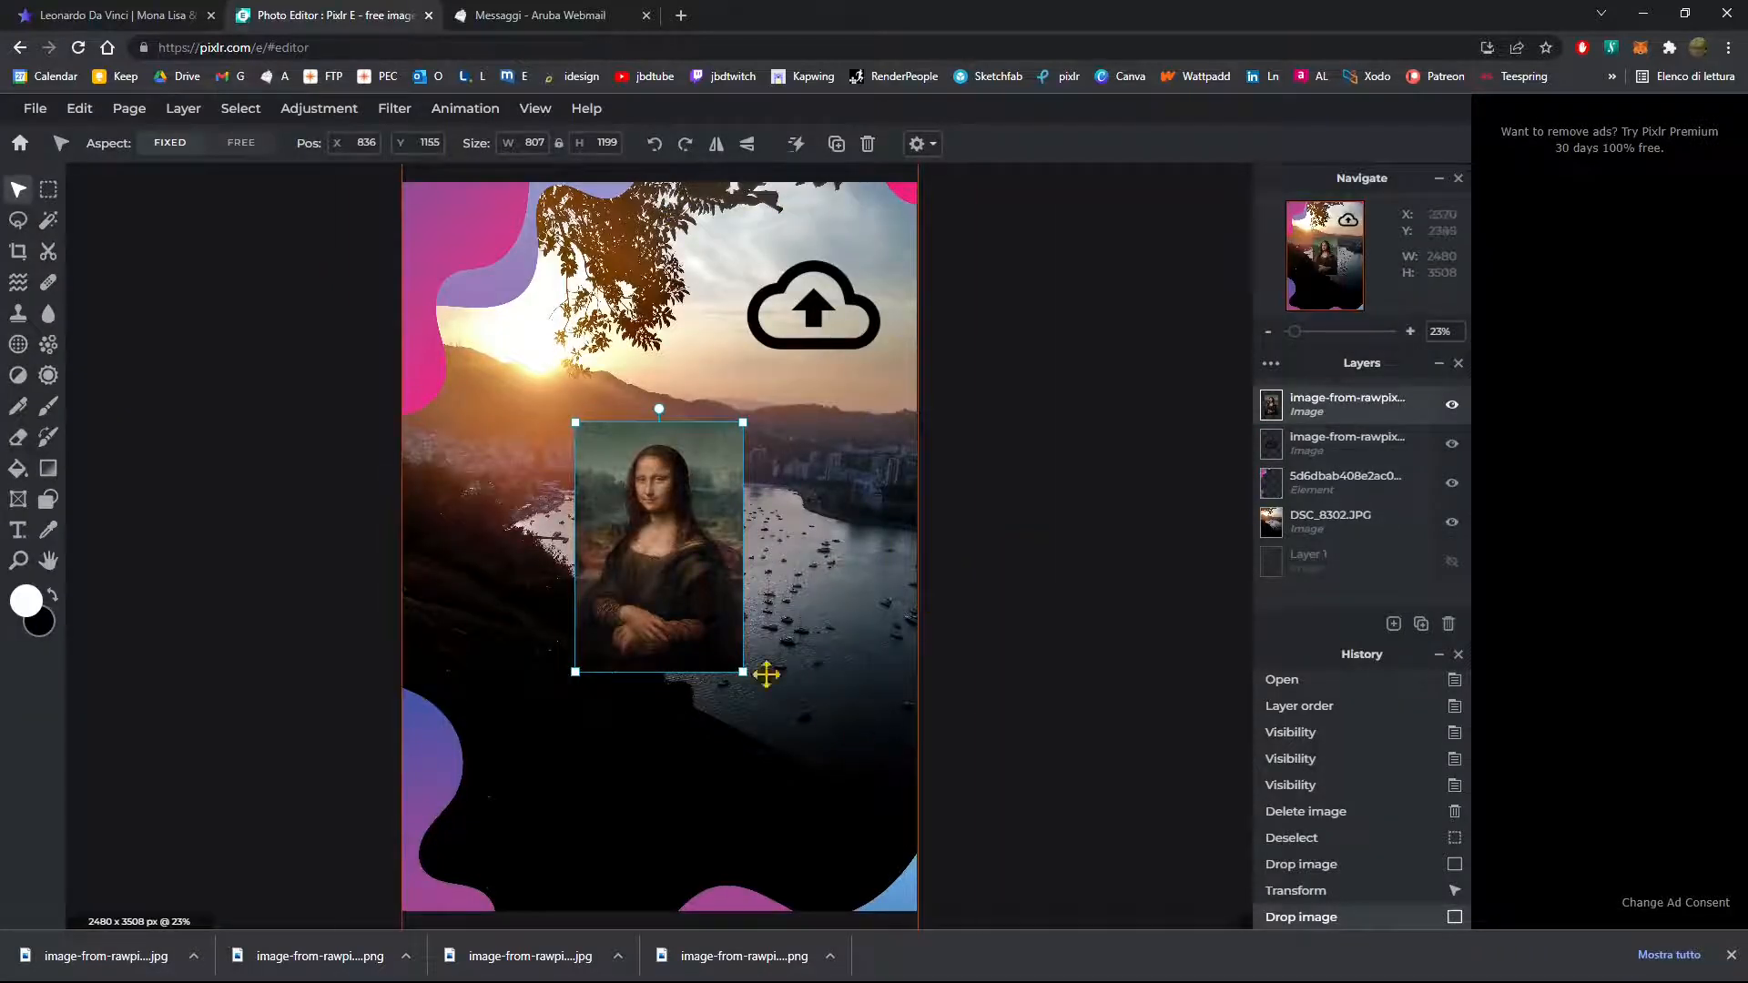
Step: Enlarge the Mona Lisa layer to about 8432 x 12527 px and shift it so the face fills the canvas
scroll(749, 474, down, 1)
scroll(531, 636, up, 2)
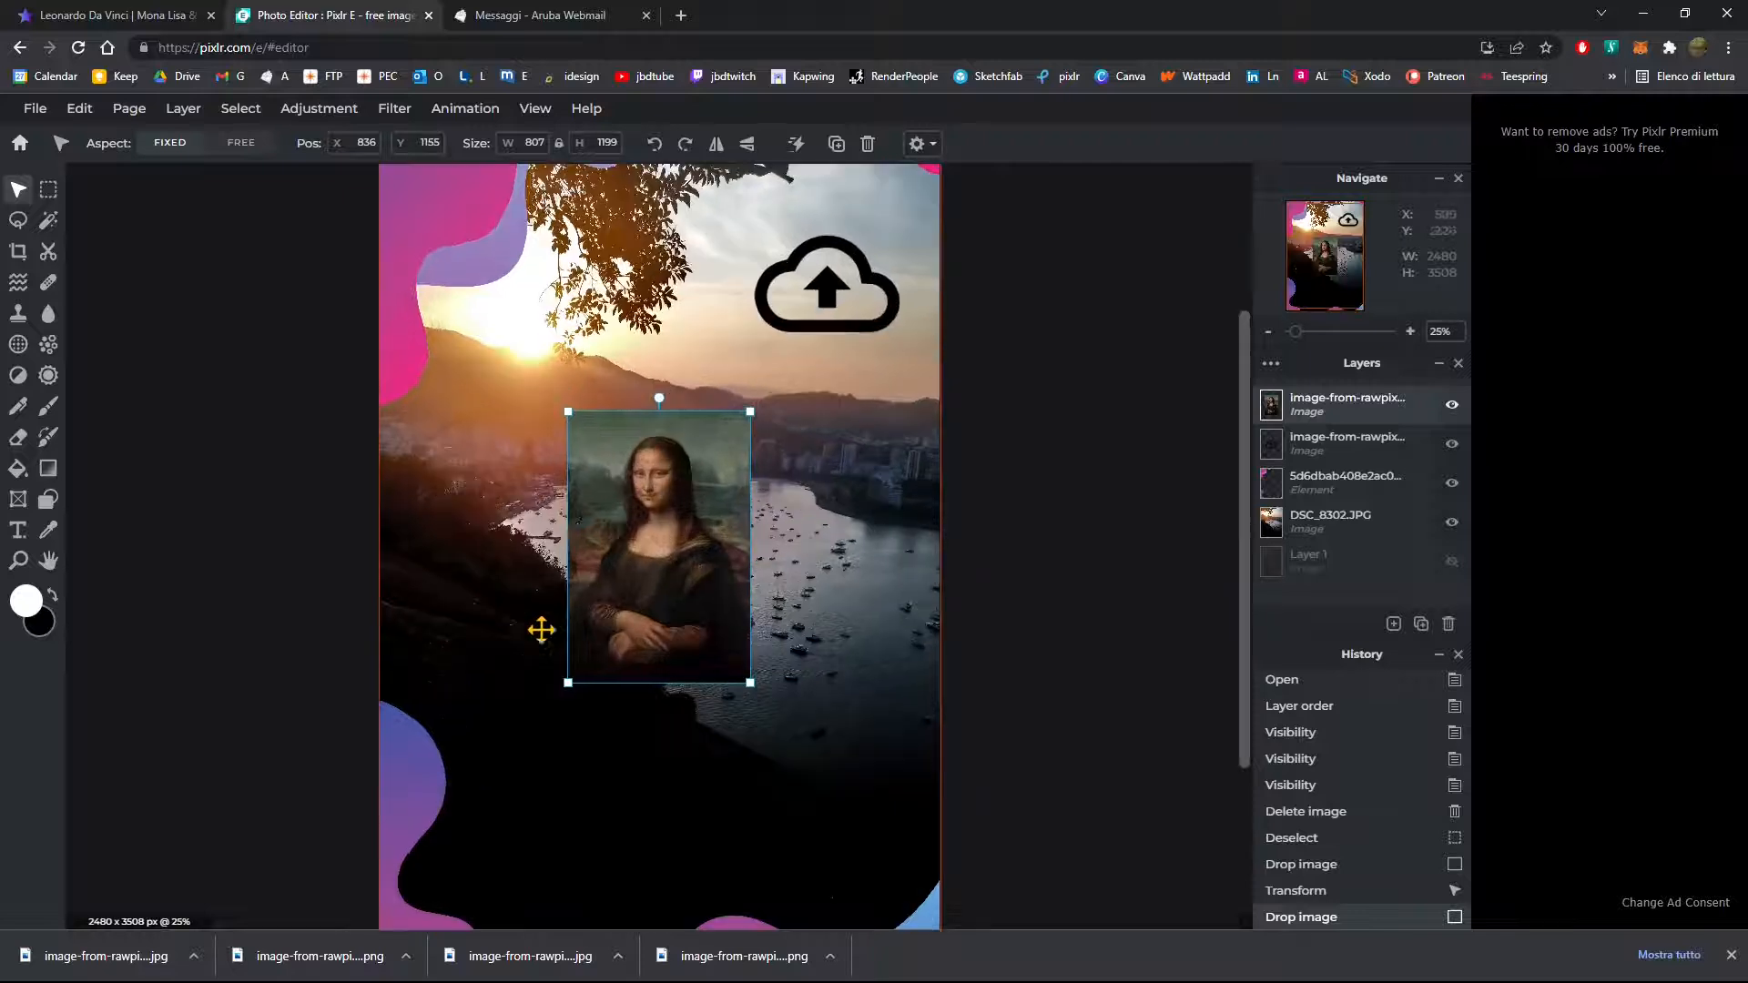
drag(563, 413, 377, 281)
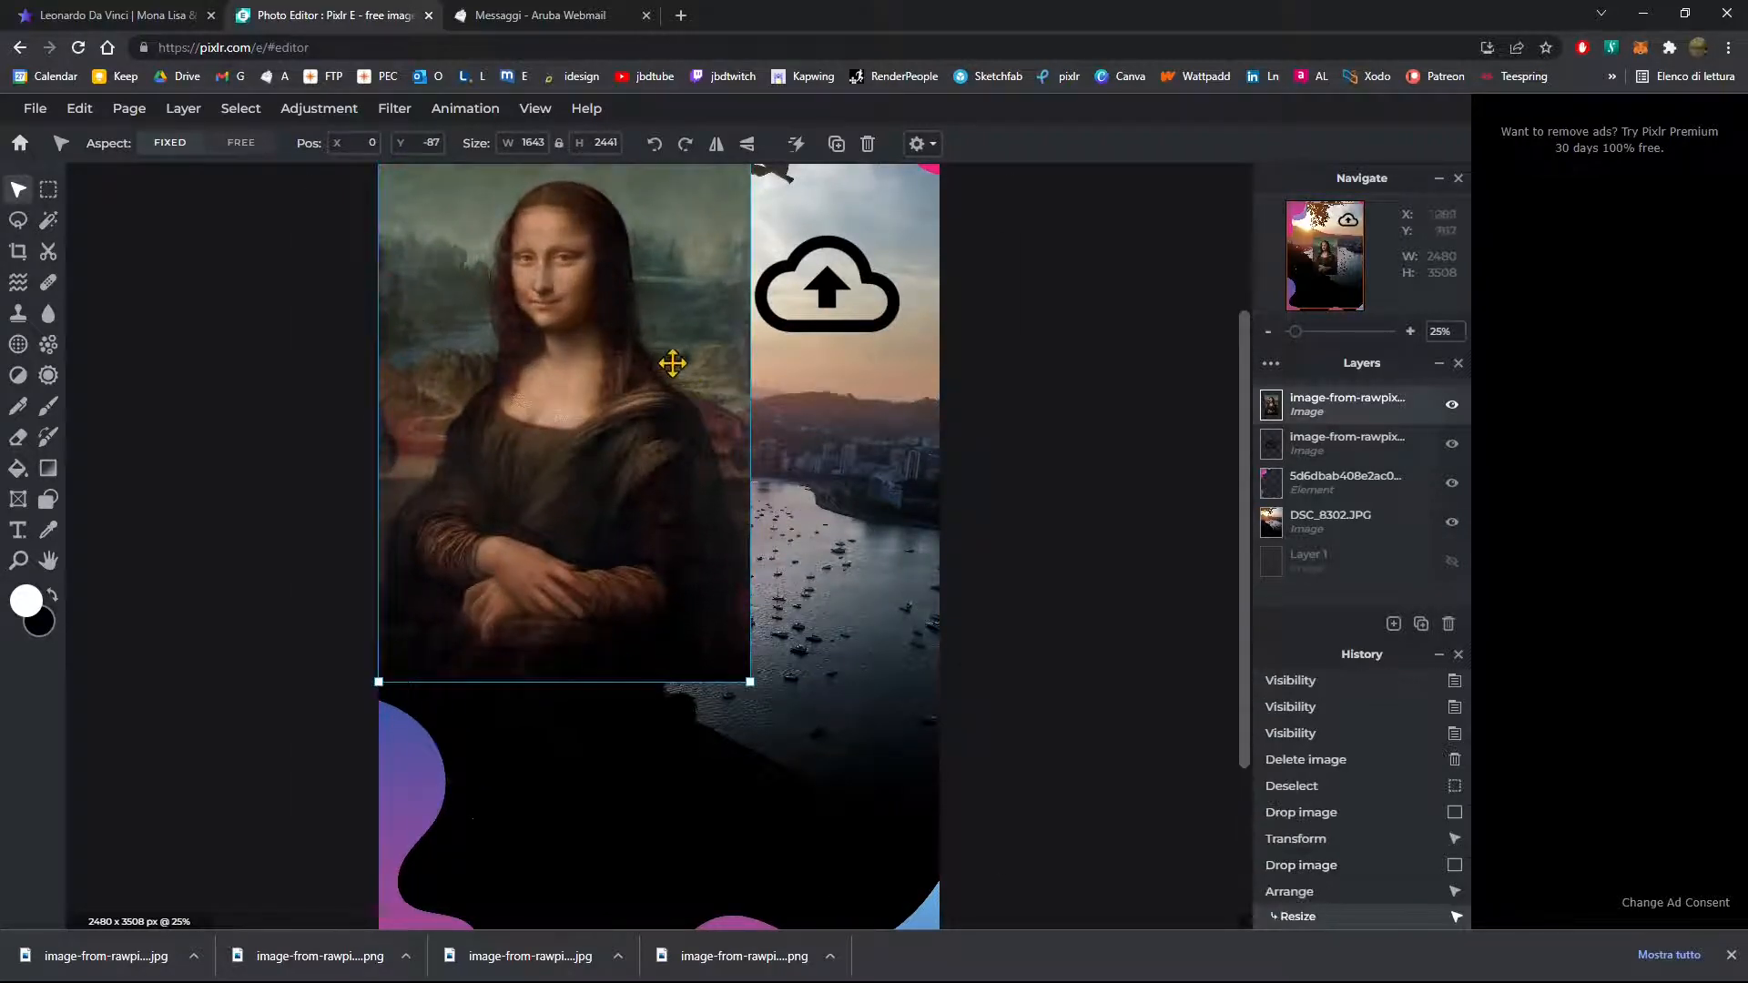
scroll(674, 347, down, 2)
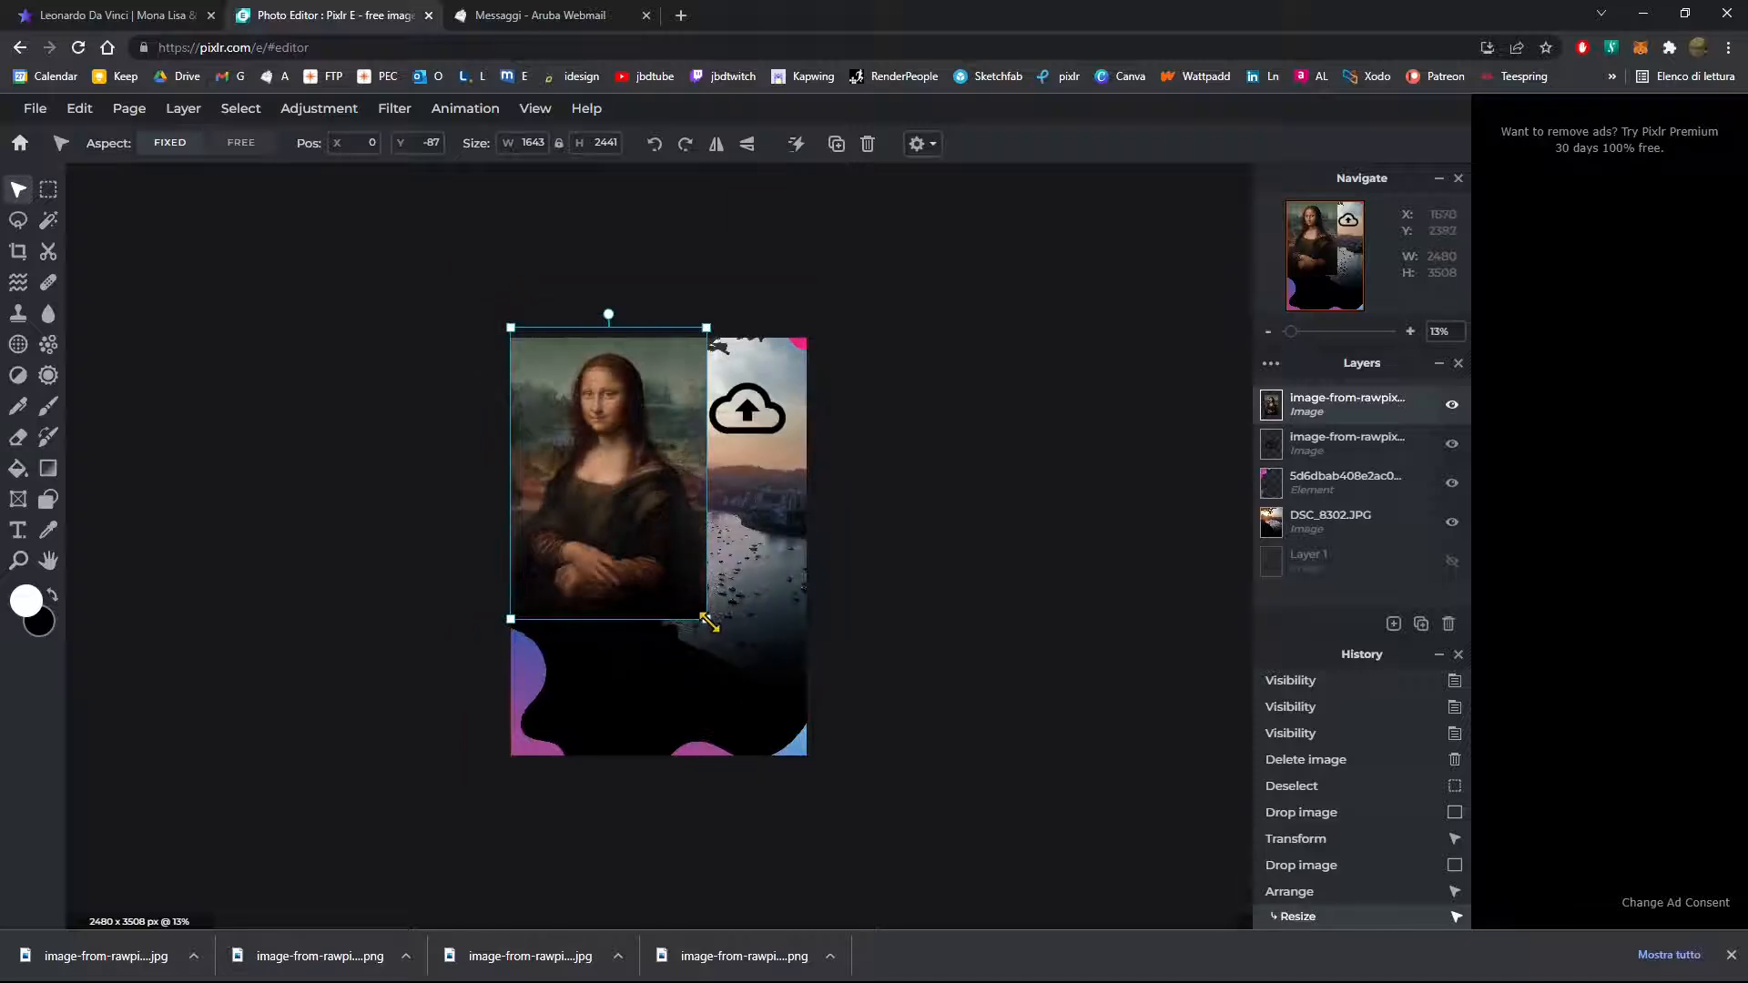
drag(706, 616, 1600, 982)
drag(734, 613, 418, 523)
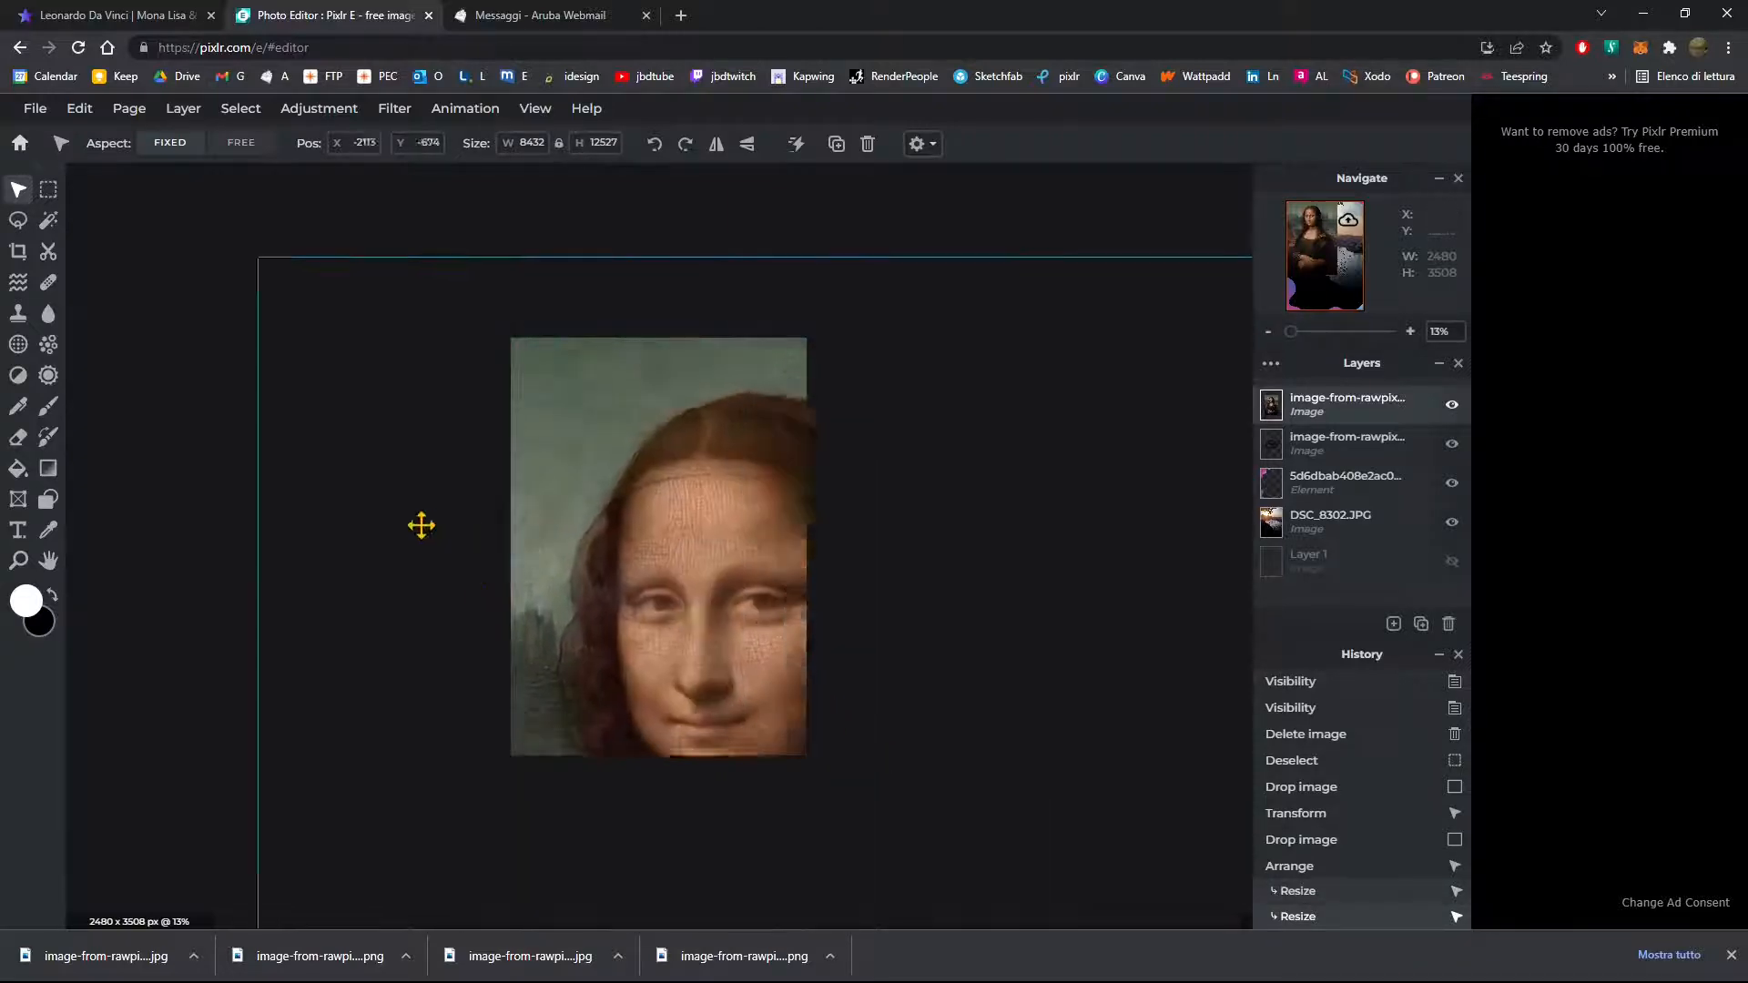
Step: Shrink the Mona Lisa layer to 2480 x 3684 px, align it to the canvas's top-left corner and apply the transform
scroll(757, 604, up, 1)
scroll(757, 604, up, 6)
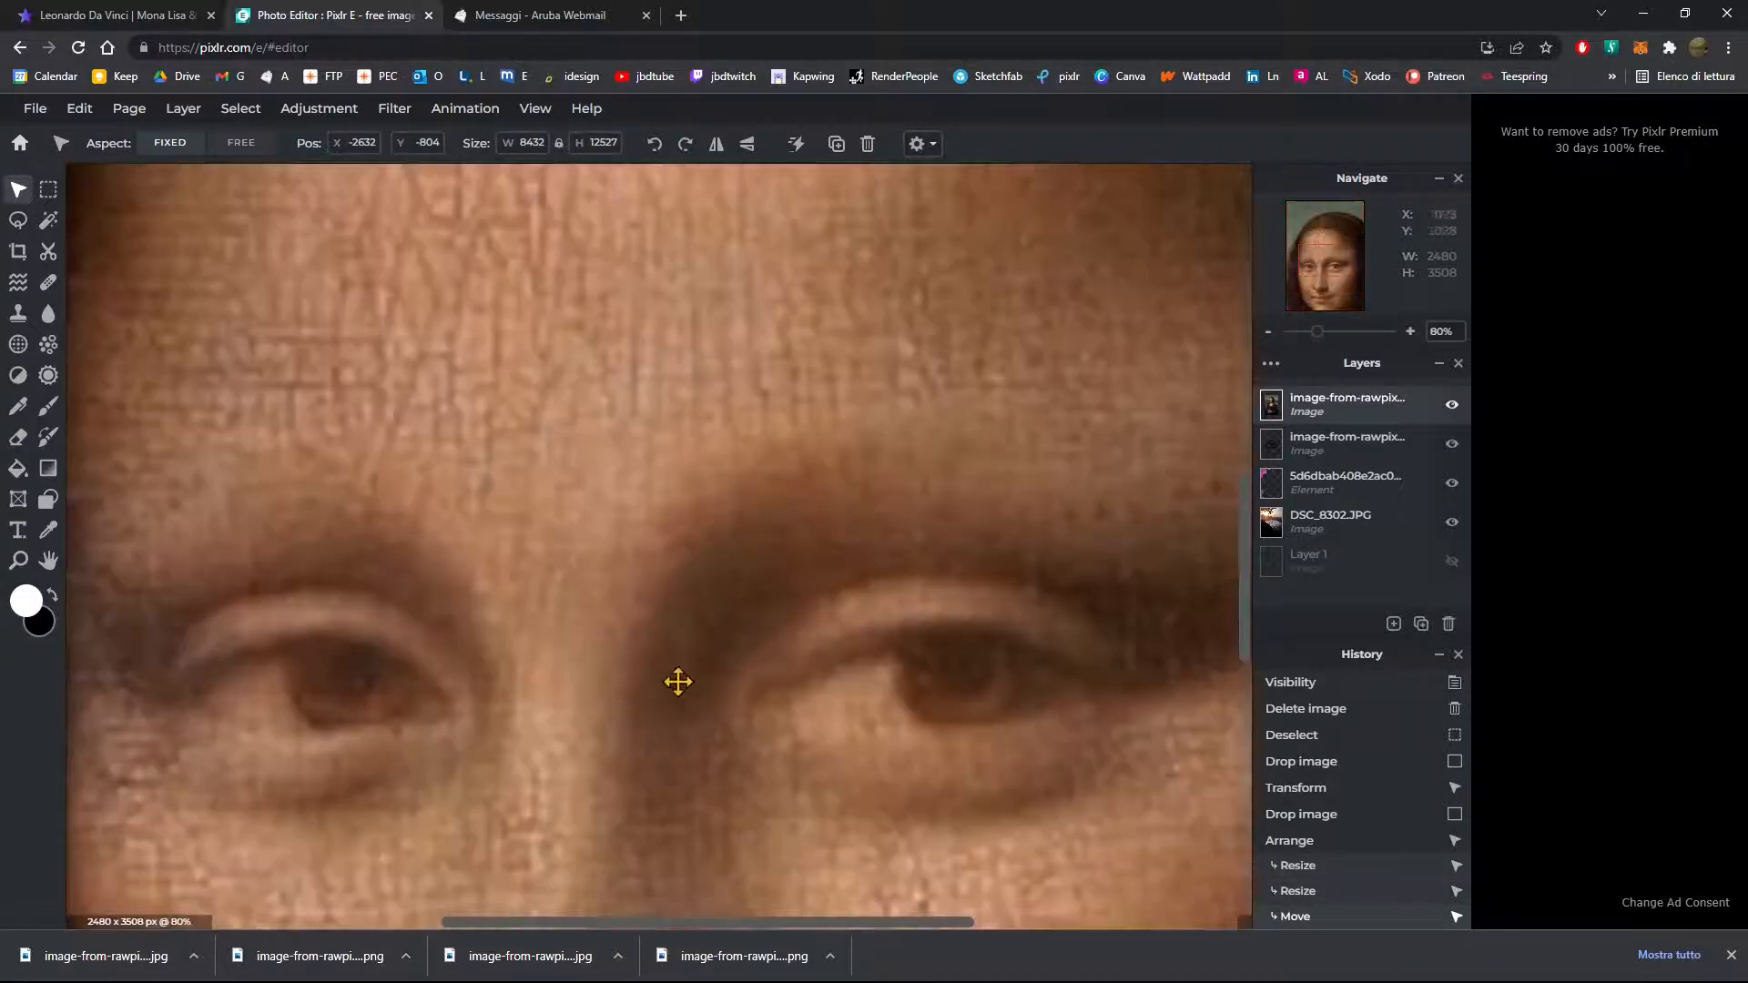
scroll(659, 604, down, 3)
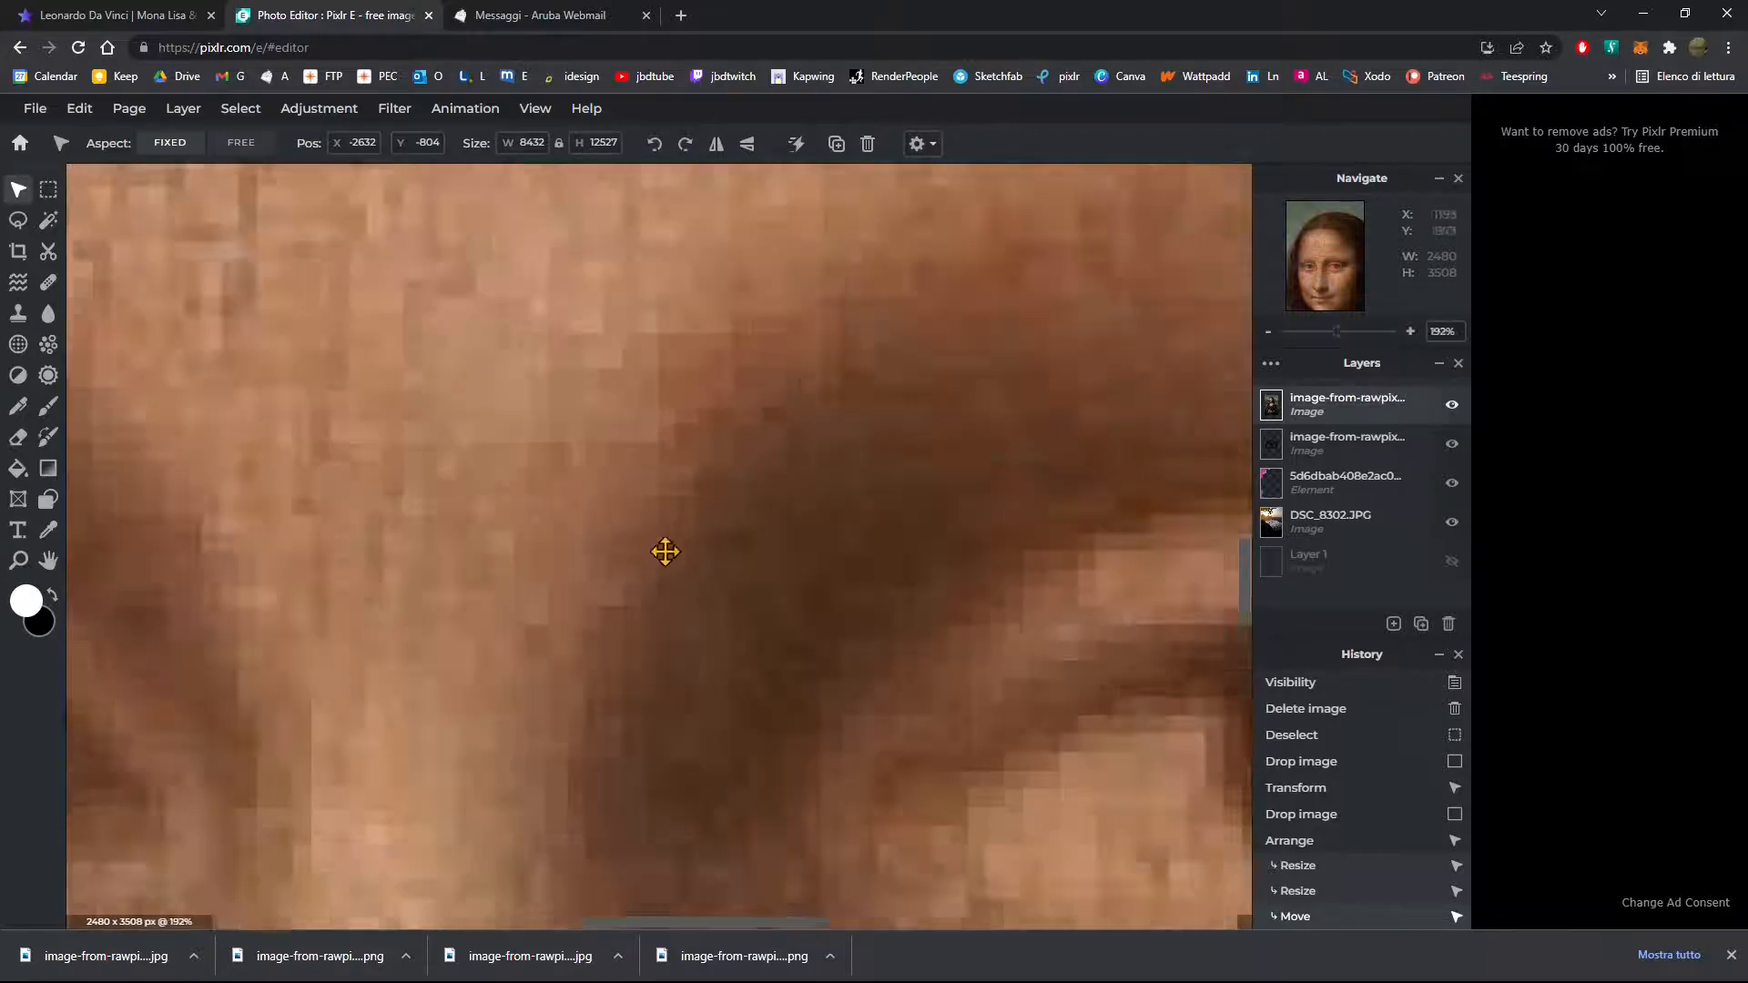
scroll(679, 508, down, 5)
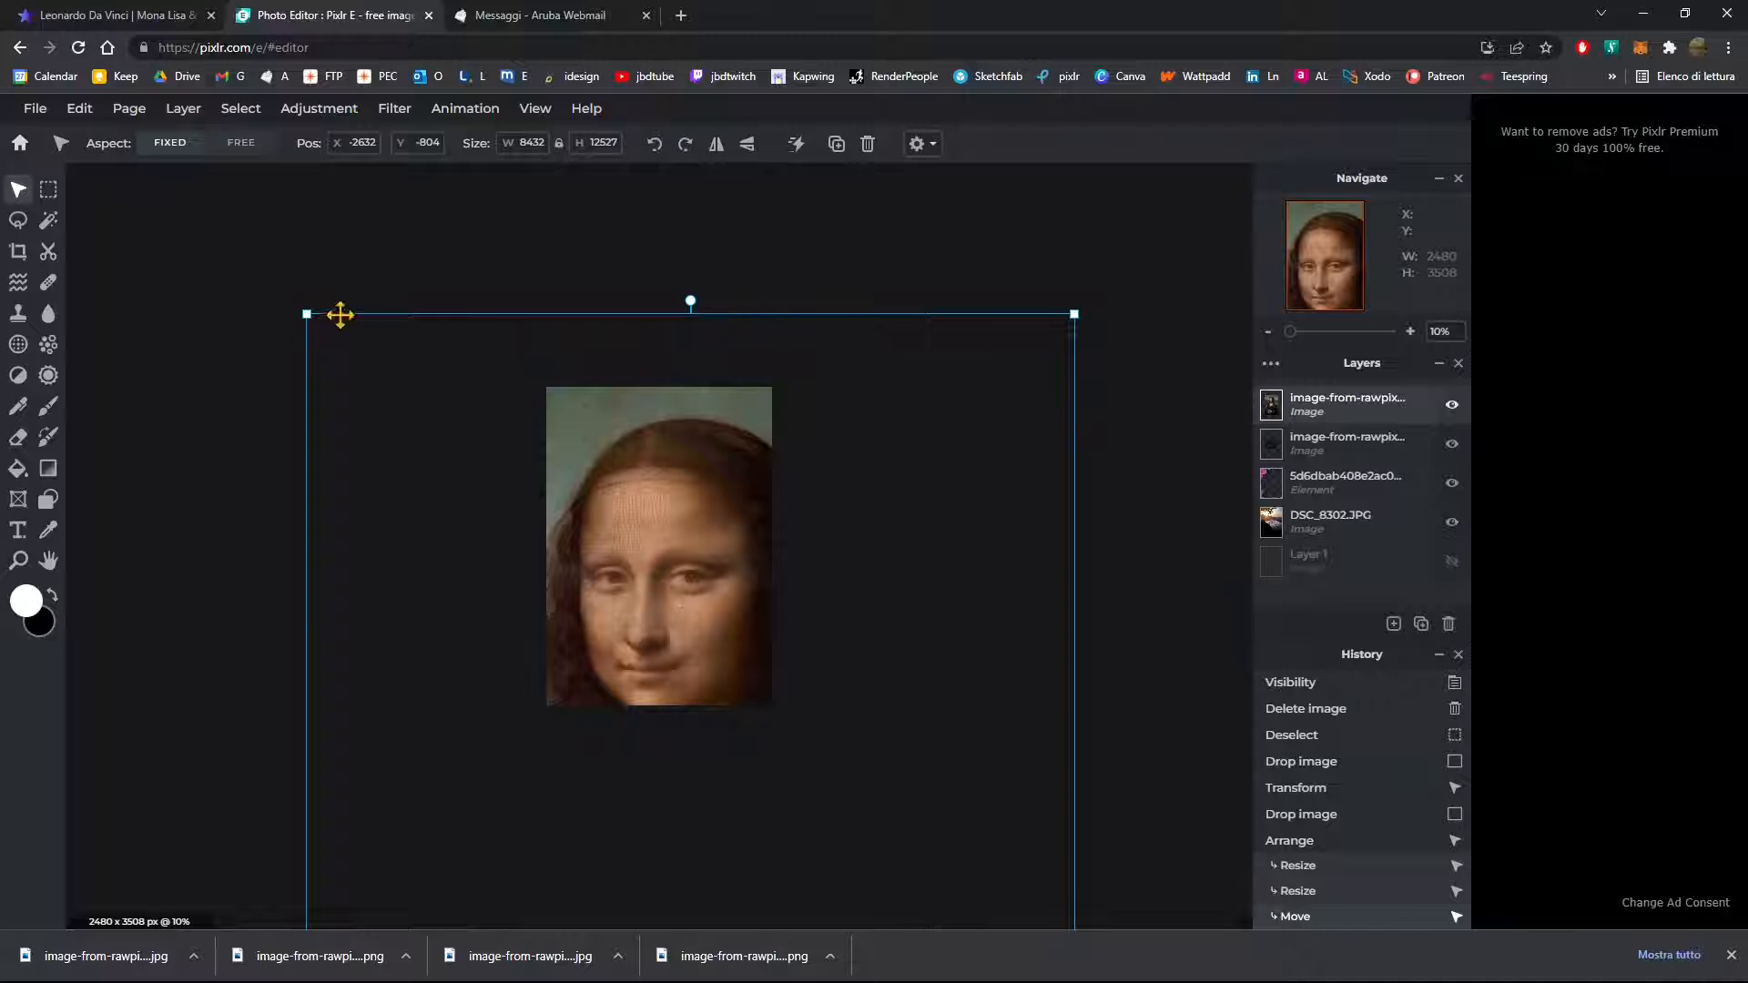
drag(305, 310, 701, 899)
drag(992, 899, 772, 510)
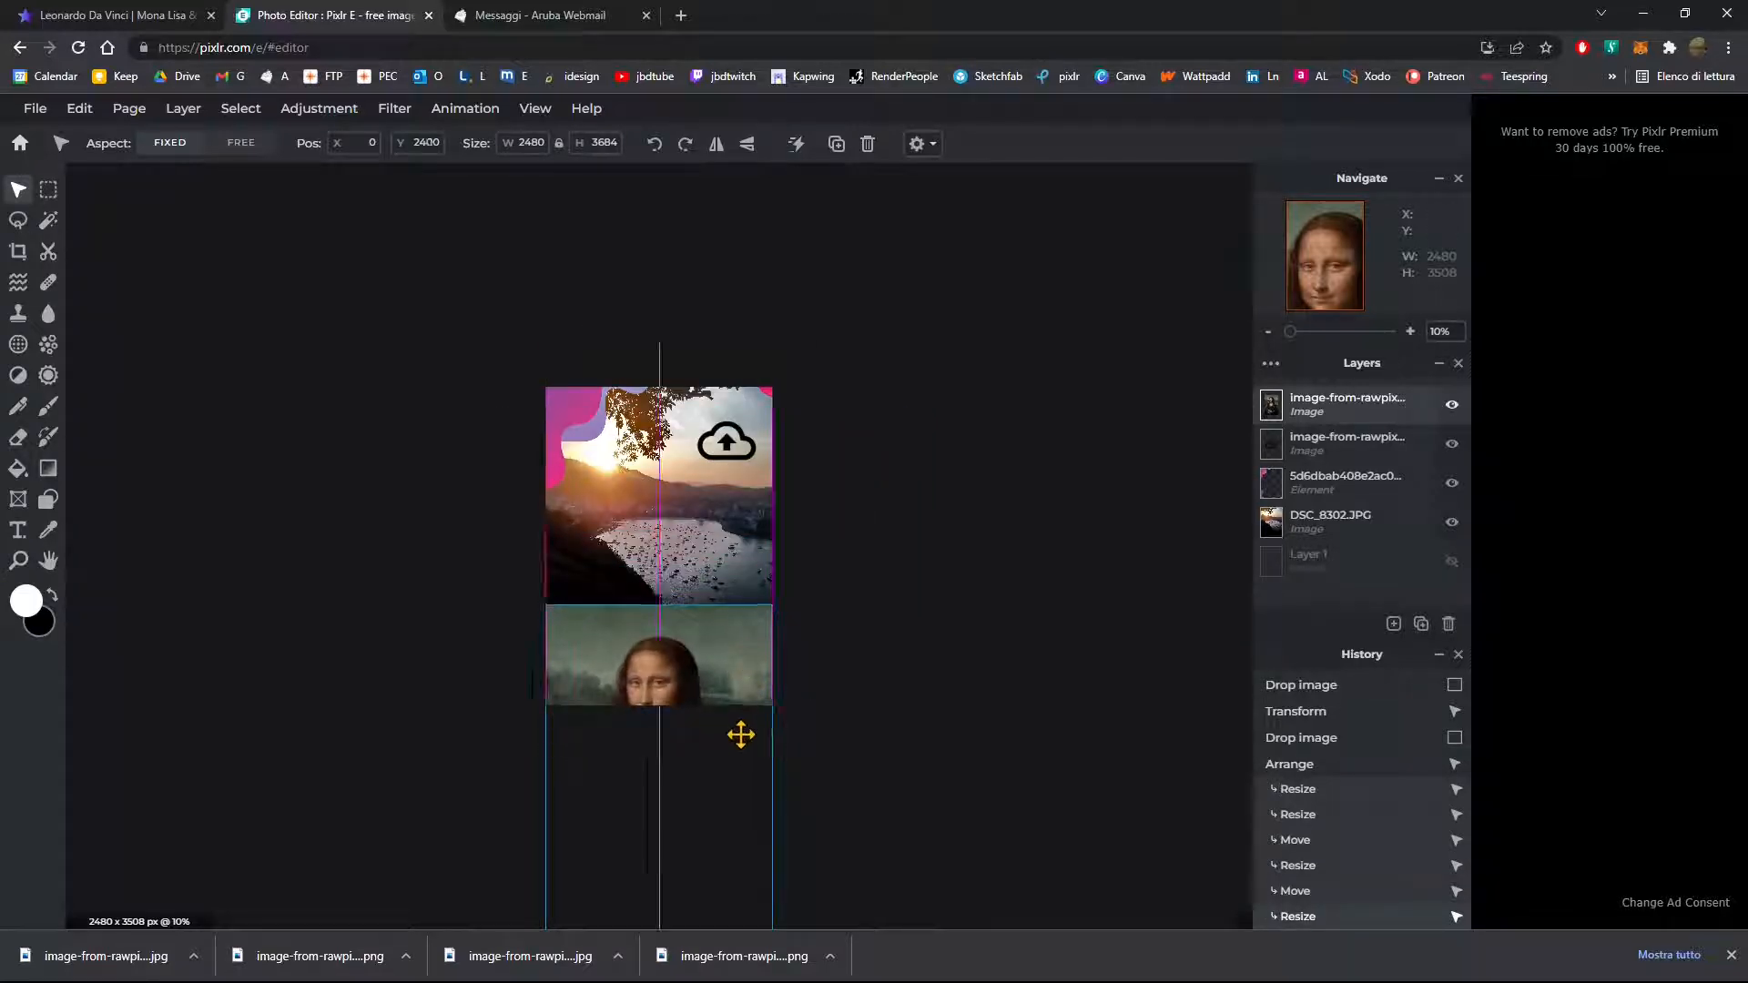
drag(741, 735, 744, 550)
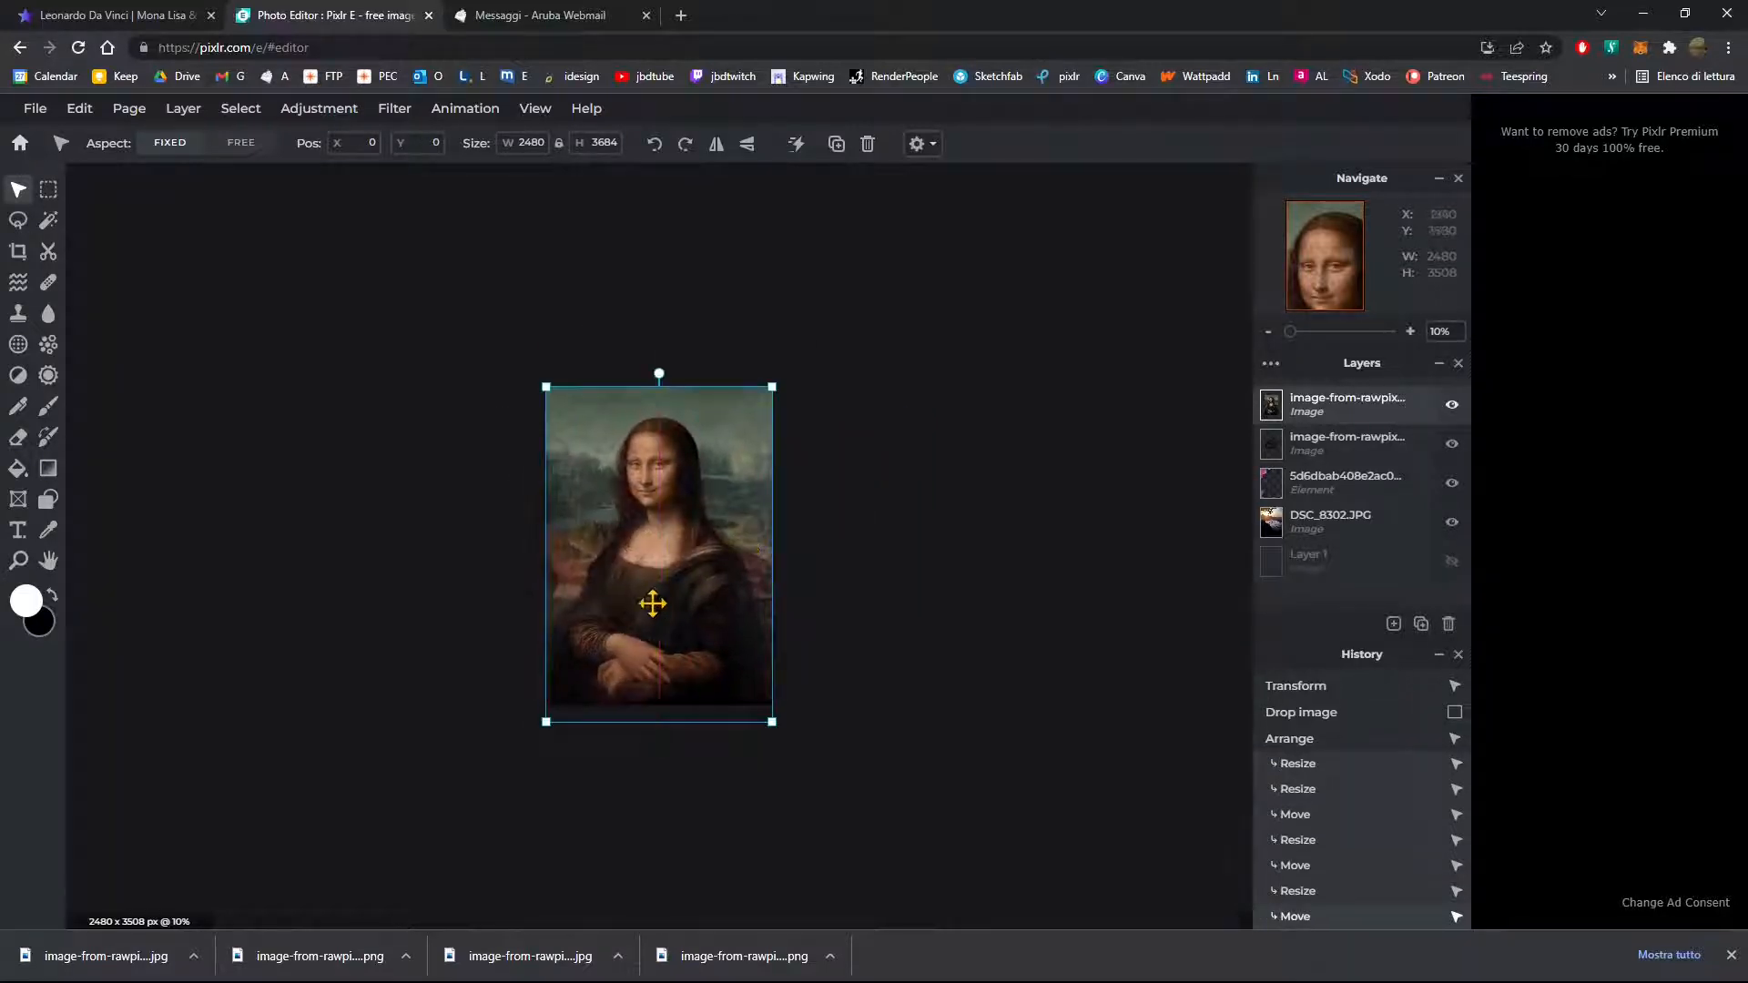
scroll(527, 500, up, 3)
drag(589, 544, 519, 435)
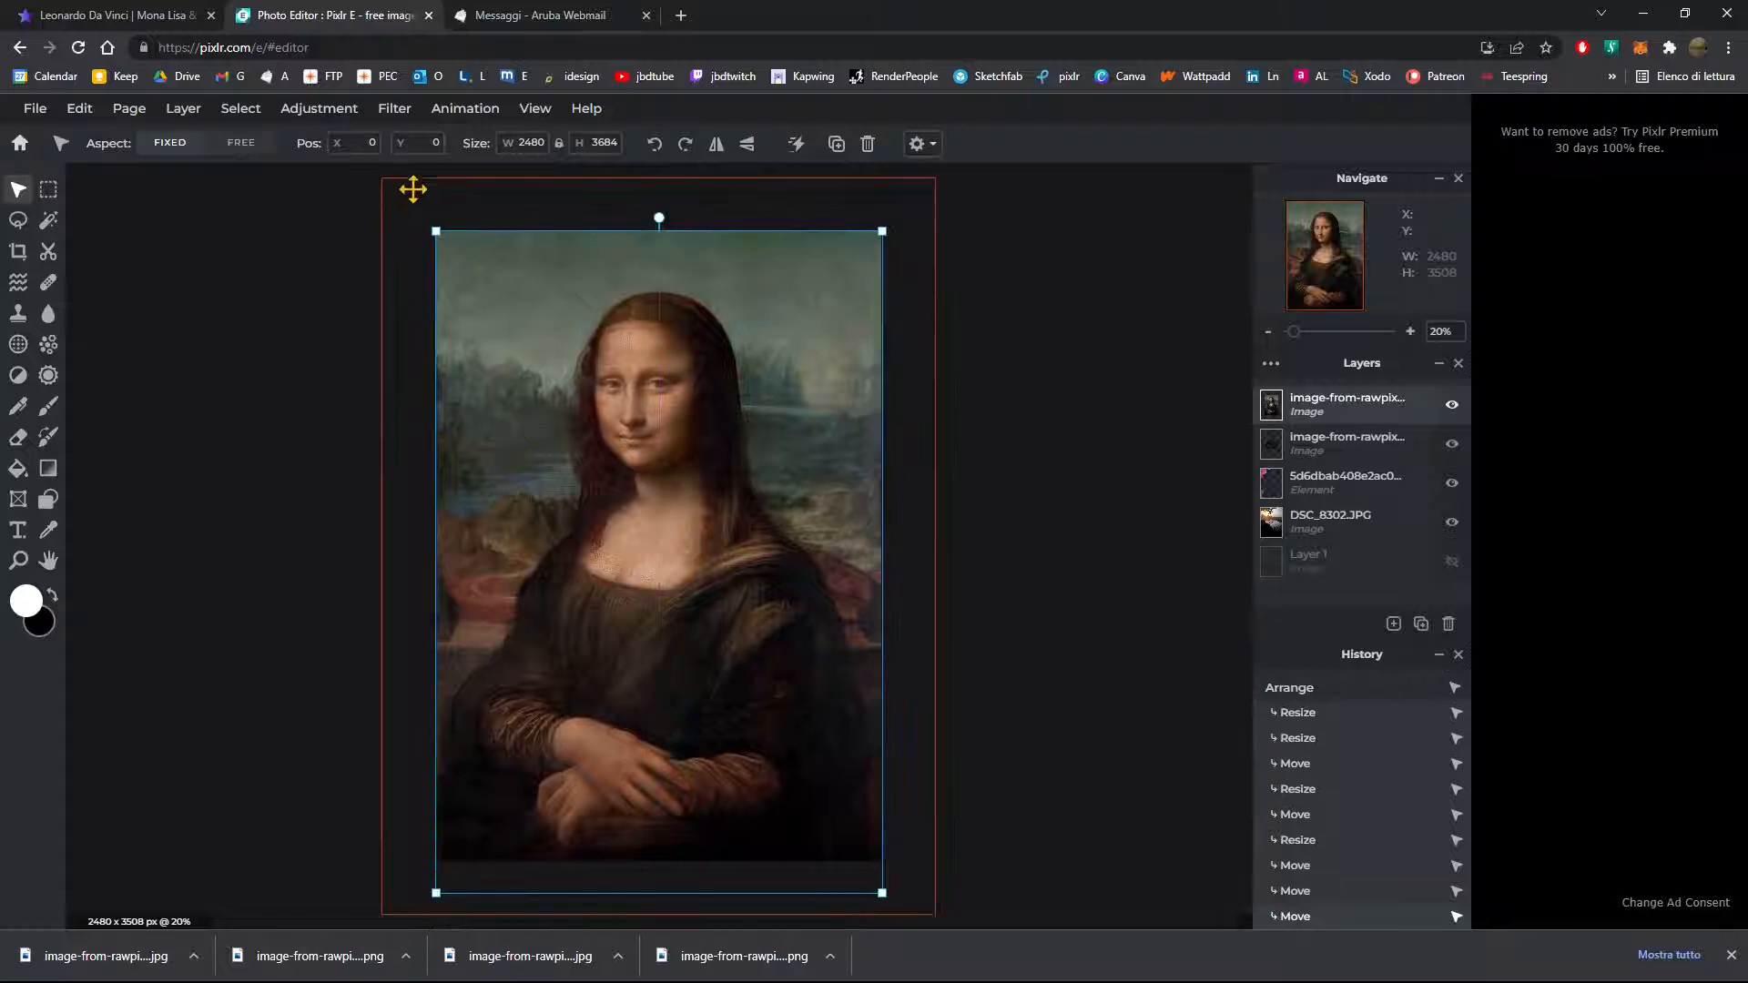
click(1016, 332)
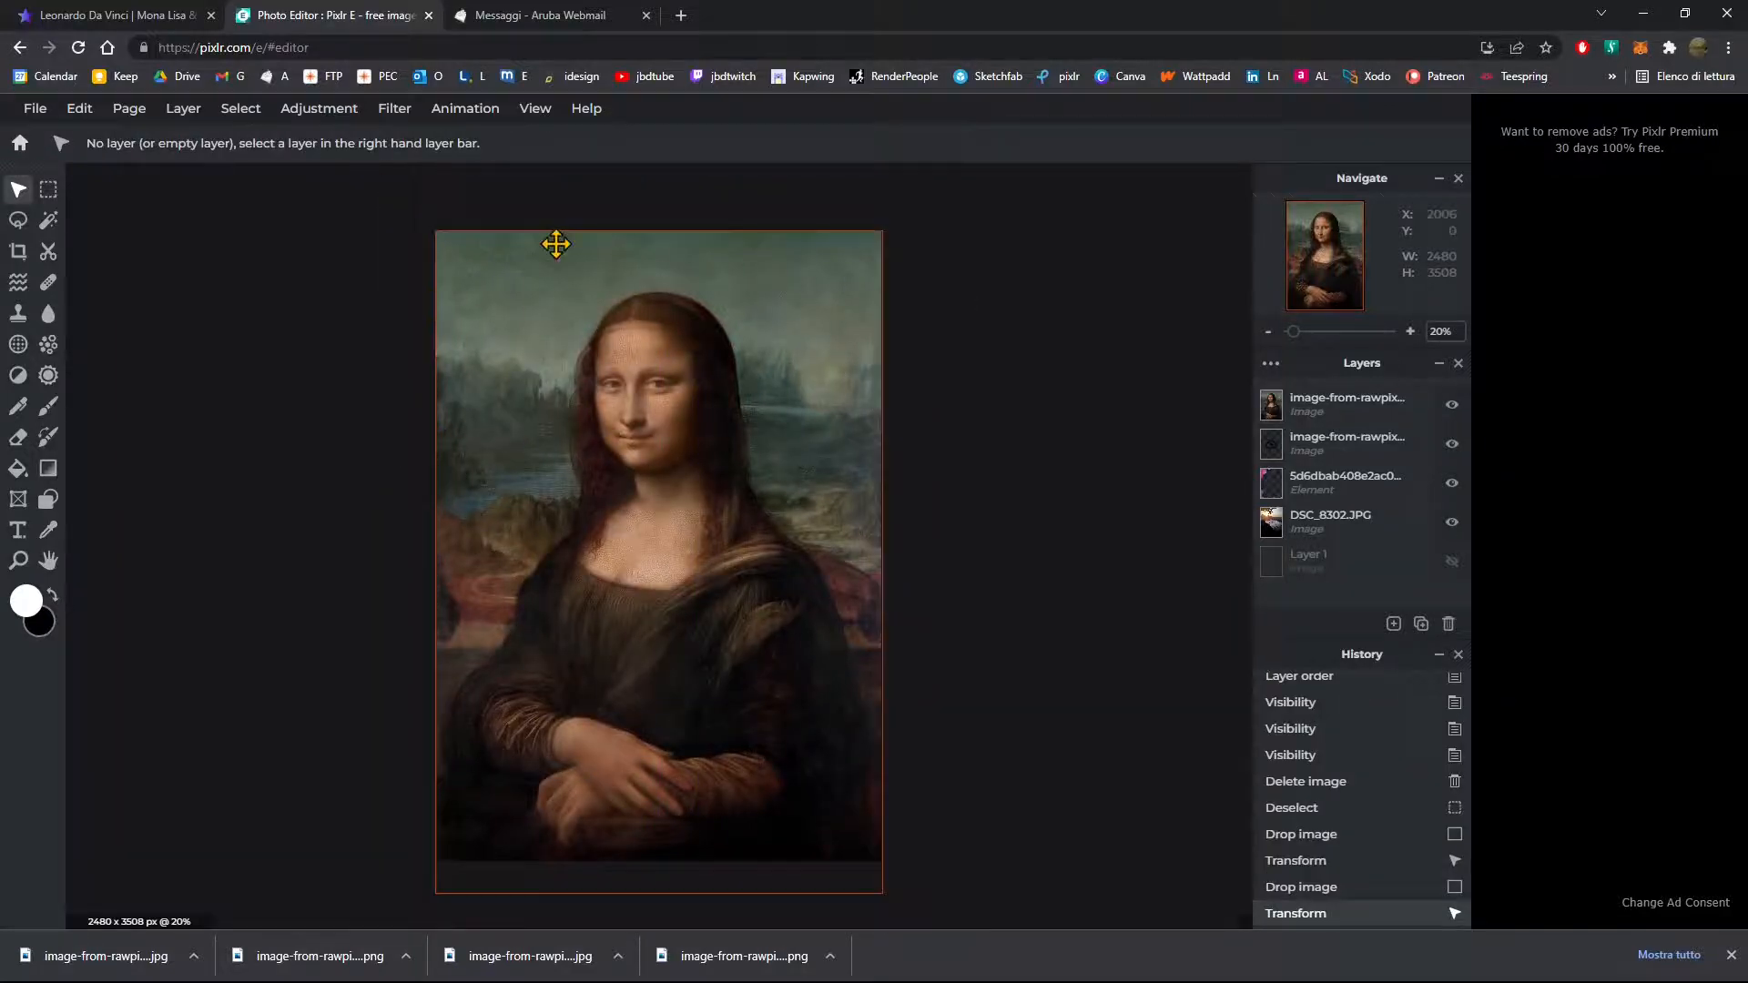
Step: Reselect the Mona Lisa layer, scale it to about 1973 x 2931 px and position it at X 254, Y 198
click(608, 414)
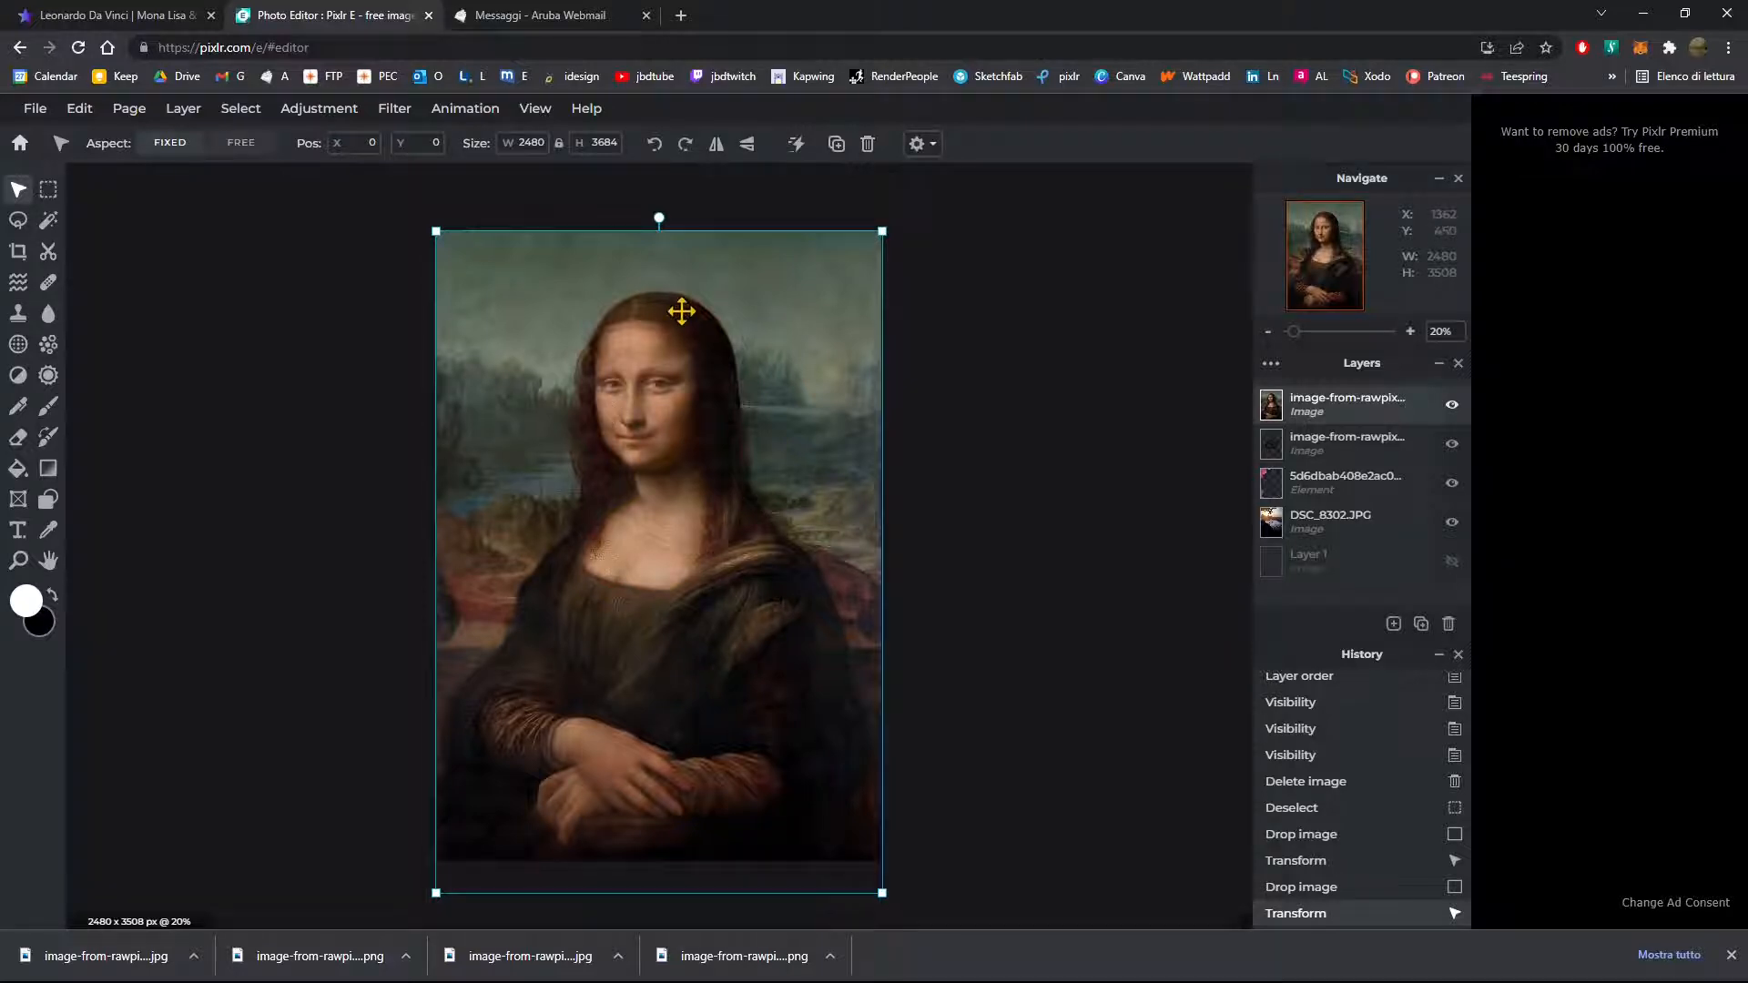
drag(693, 355, 745, 376)
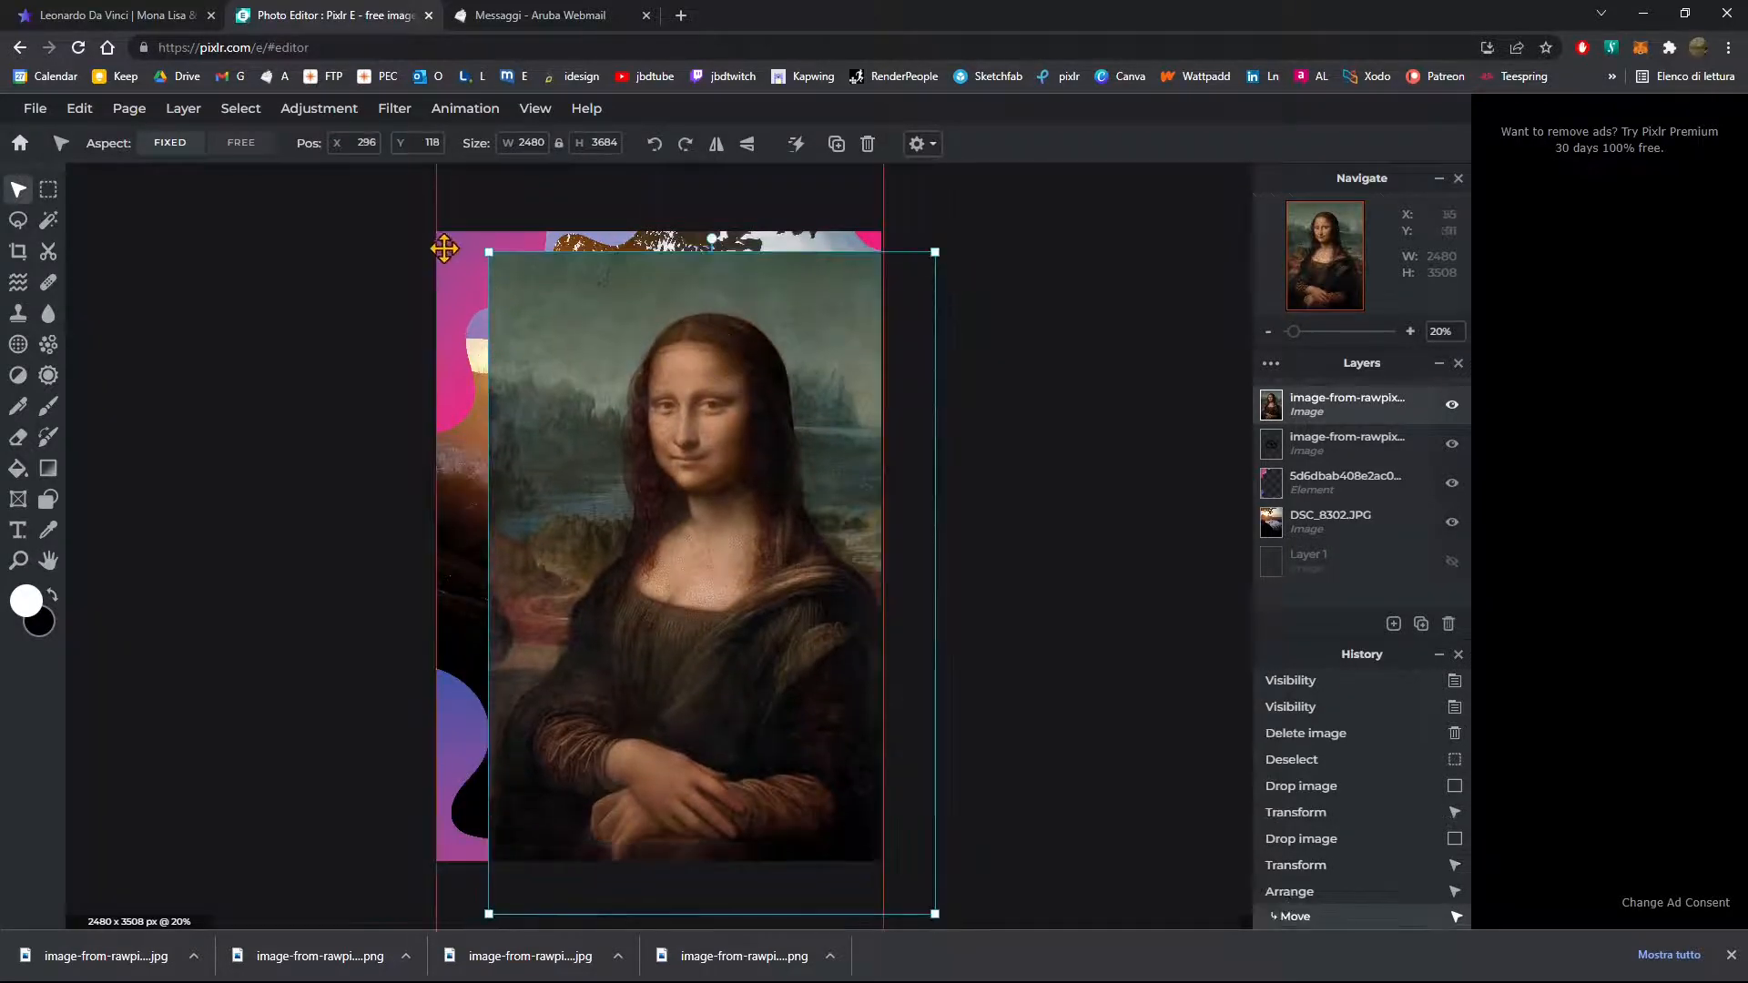
drag(563, 429, 609, 372)
drag(882, 896, 806, 781)
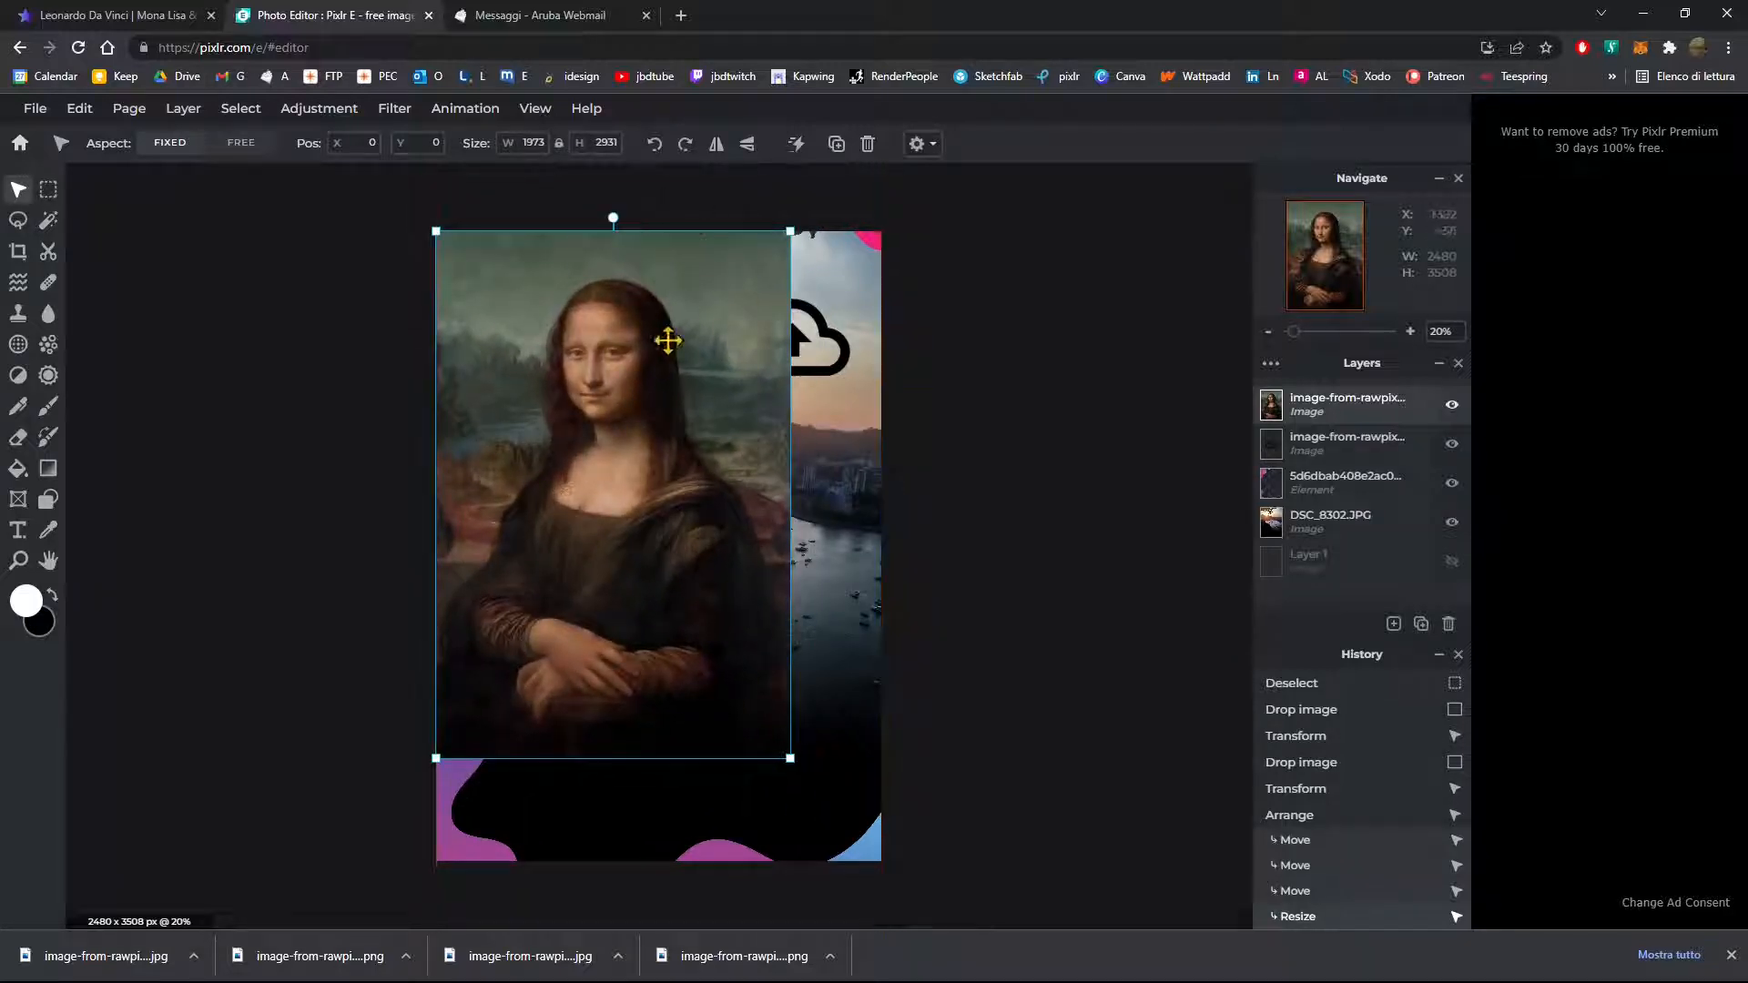
drag(667, 339, 713, 376)
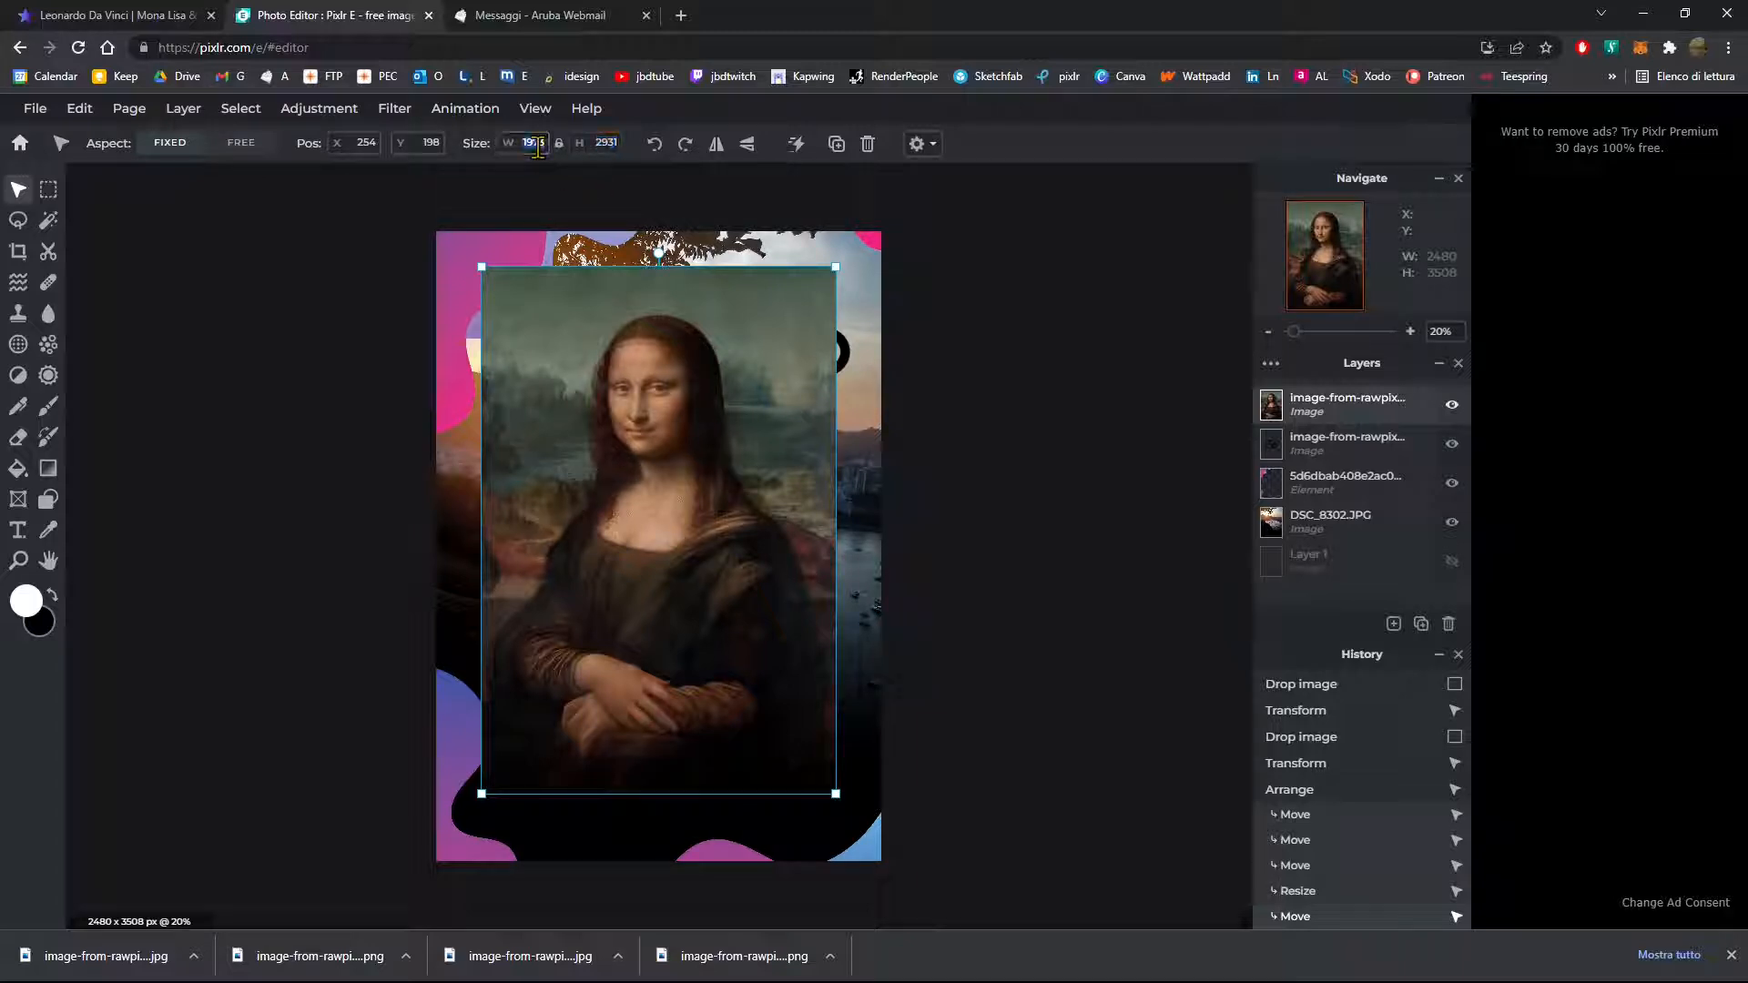
Step: Resize the Mona Lisa layer proportionally from opposite corners to about 1993 x 2961 px, with its origin at about X 244, Y 102
drag(537, 148, 505, 145)
click(546, 142)
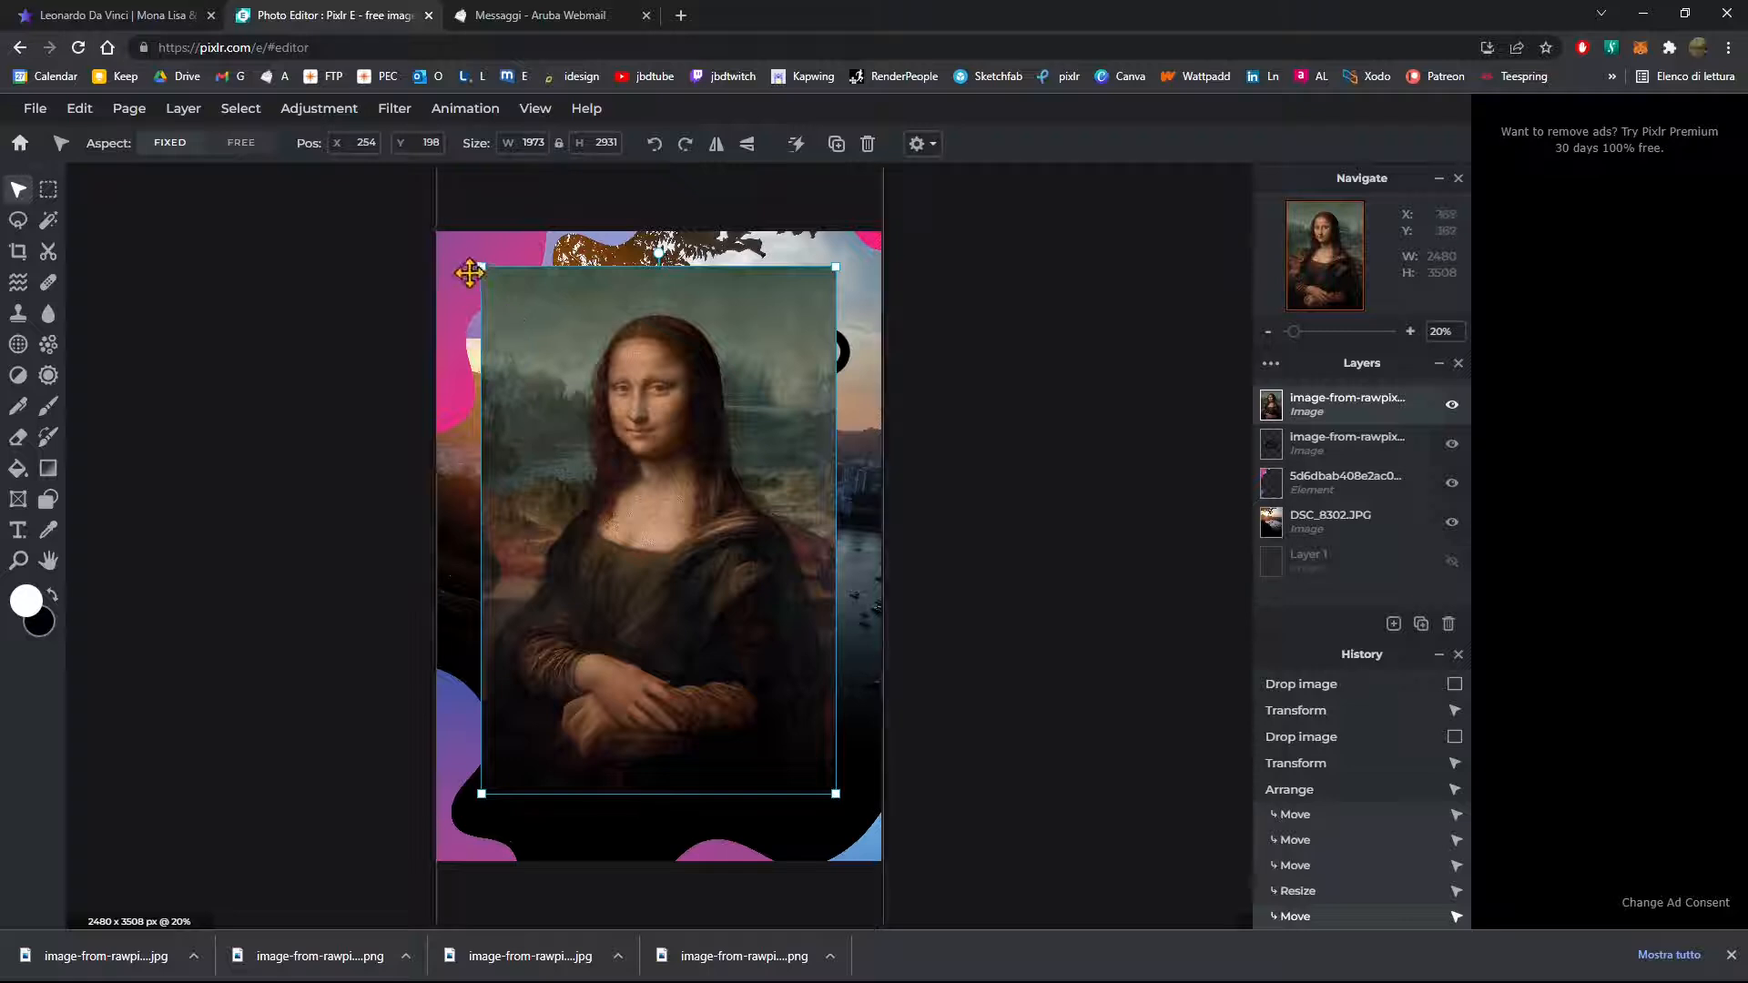
drag(483, 267, 577, 355)
drag(743, 530, 711, 469)
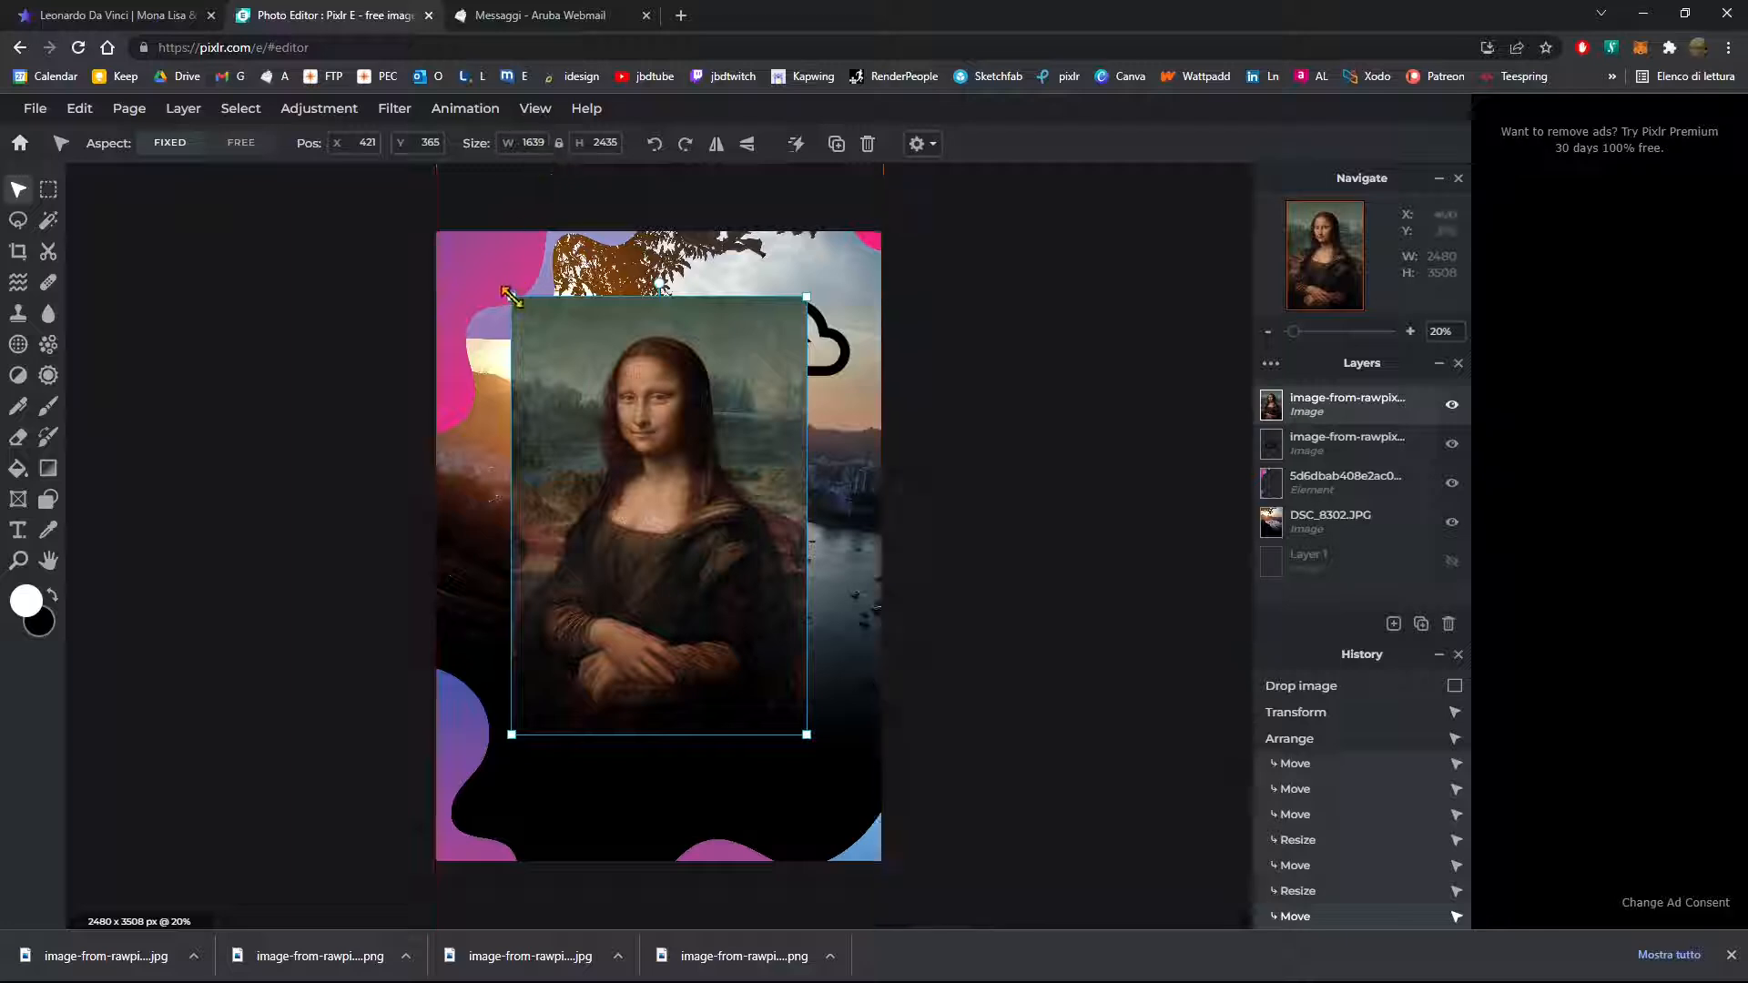
drag(517, 288, 485, 242)
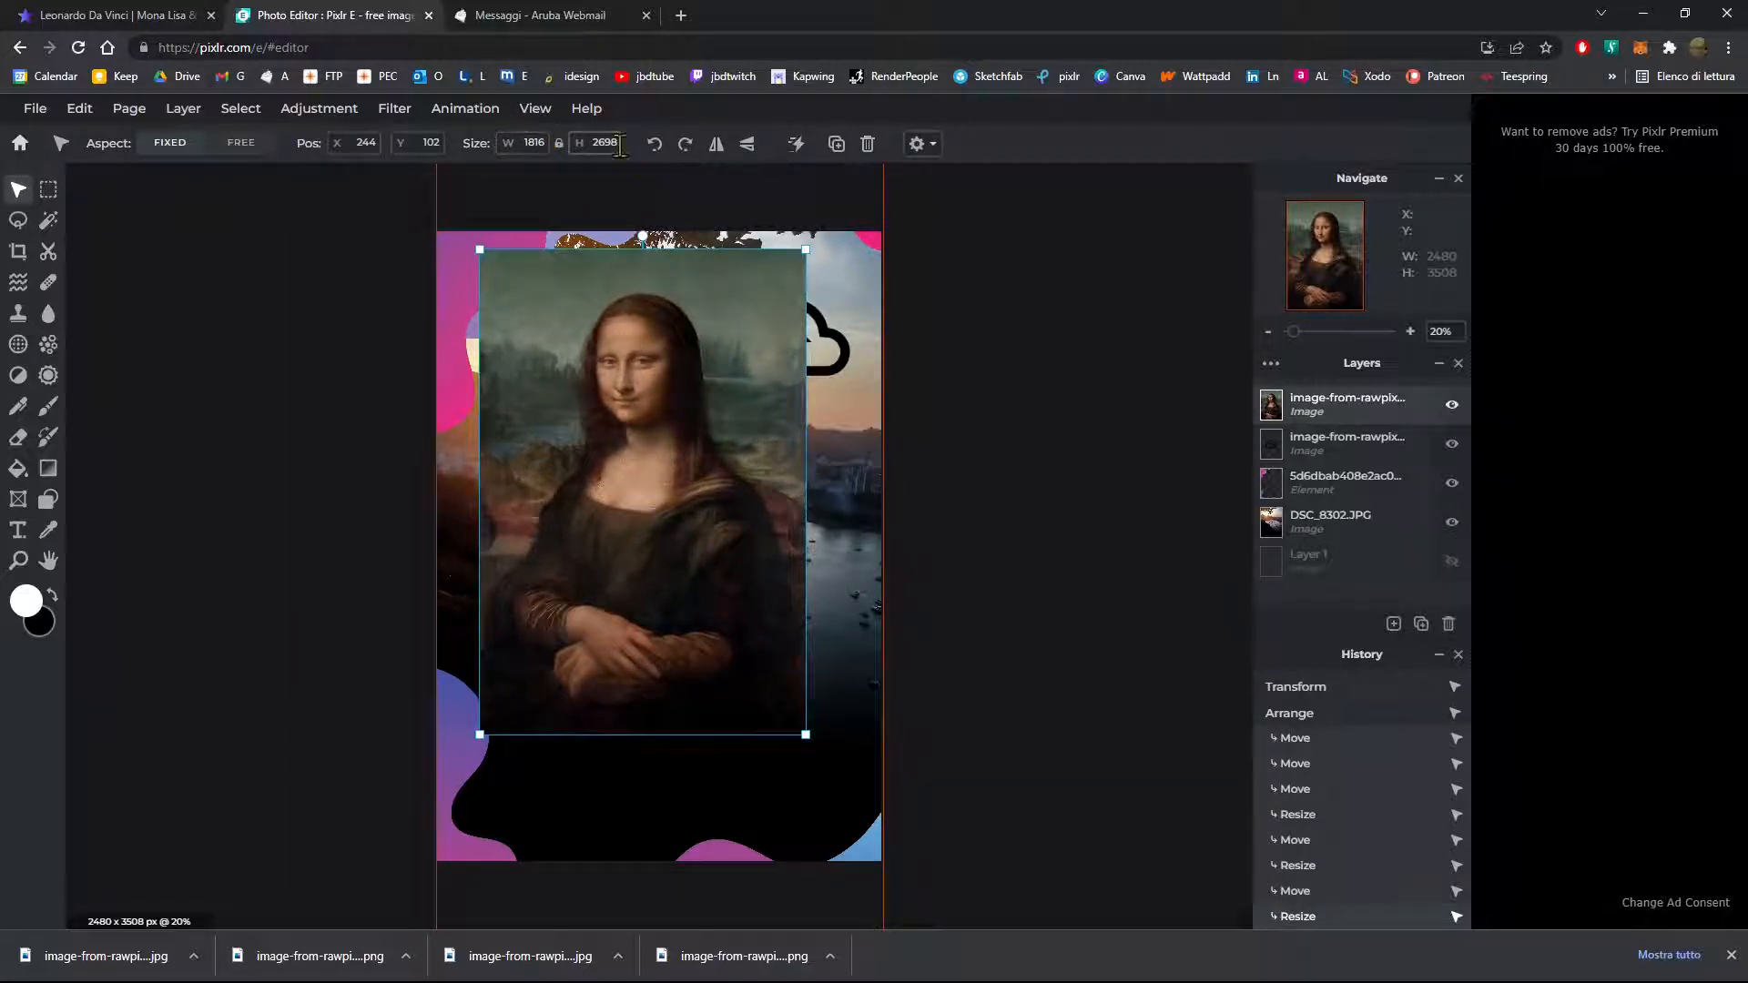
drag(806, 733, 838, 780)
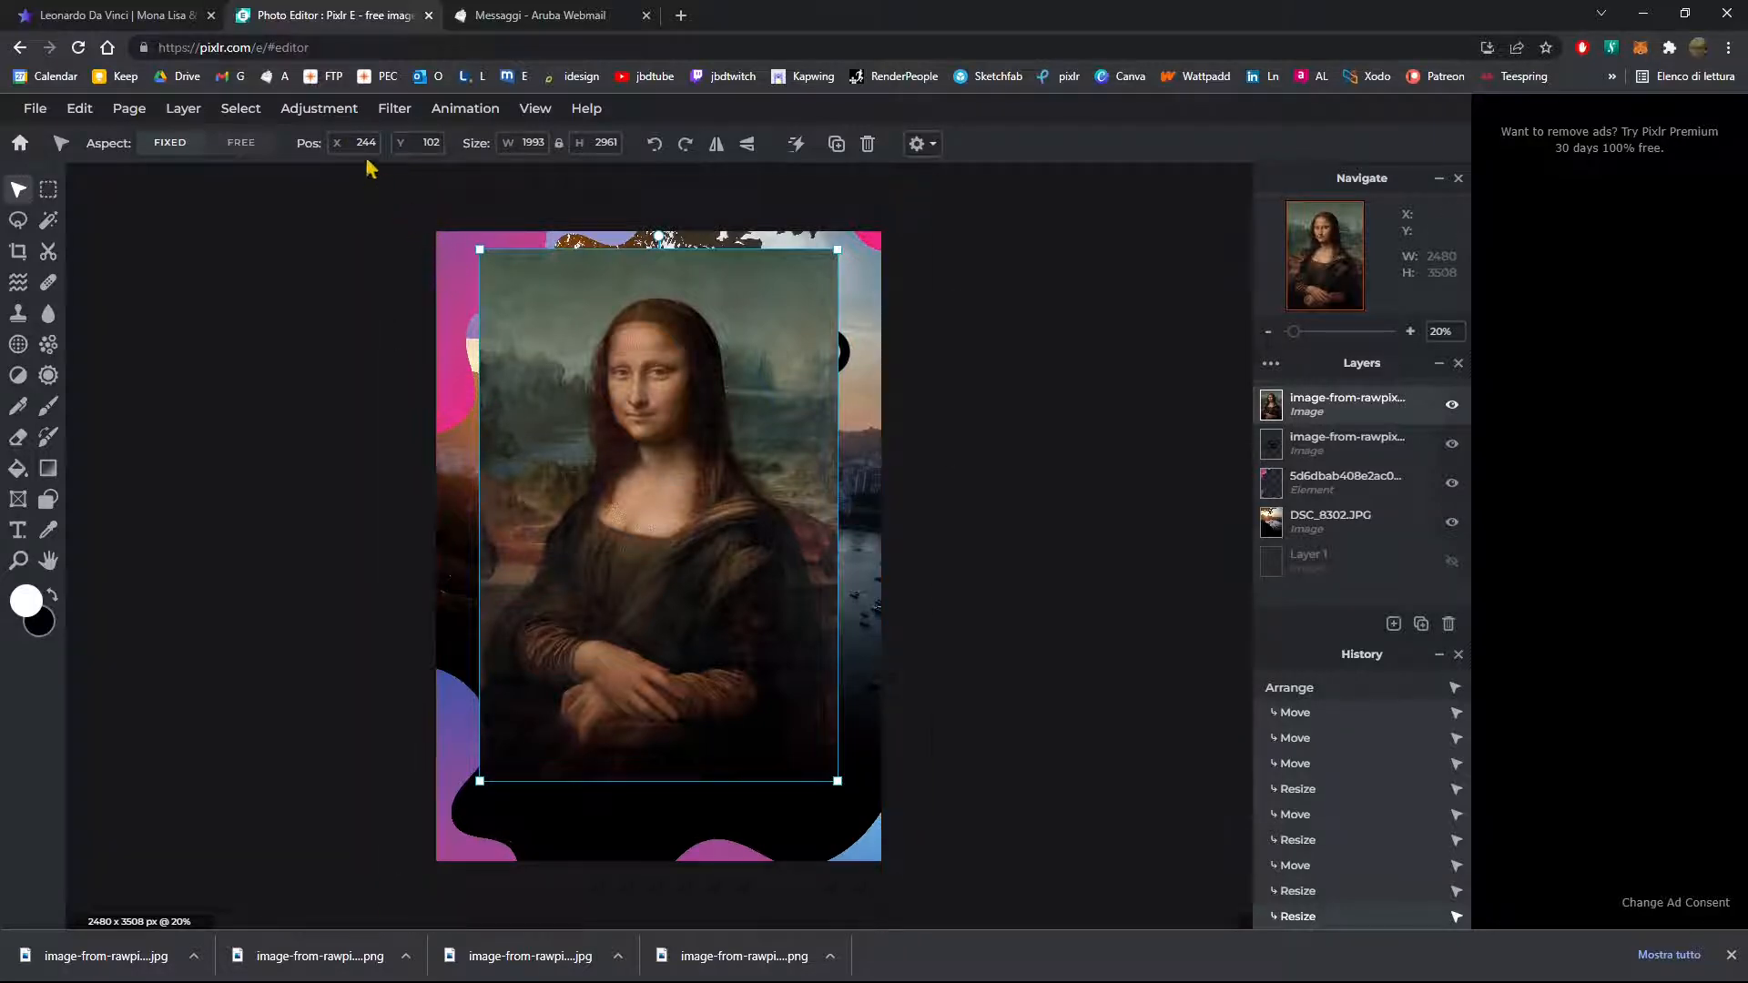
Step: Snap the Mona Lisa layer to the canvas origin and gradually raise its X position to 120
click(396, 132)
drag(519, 280, 478, 300)
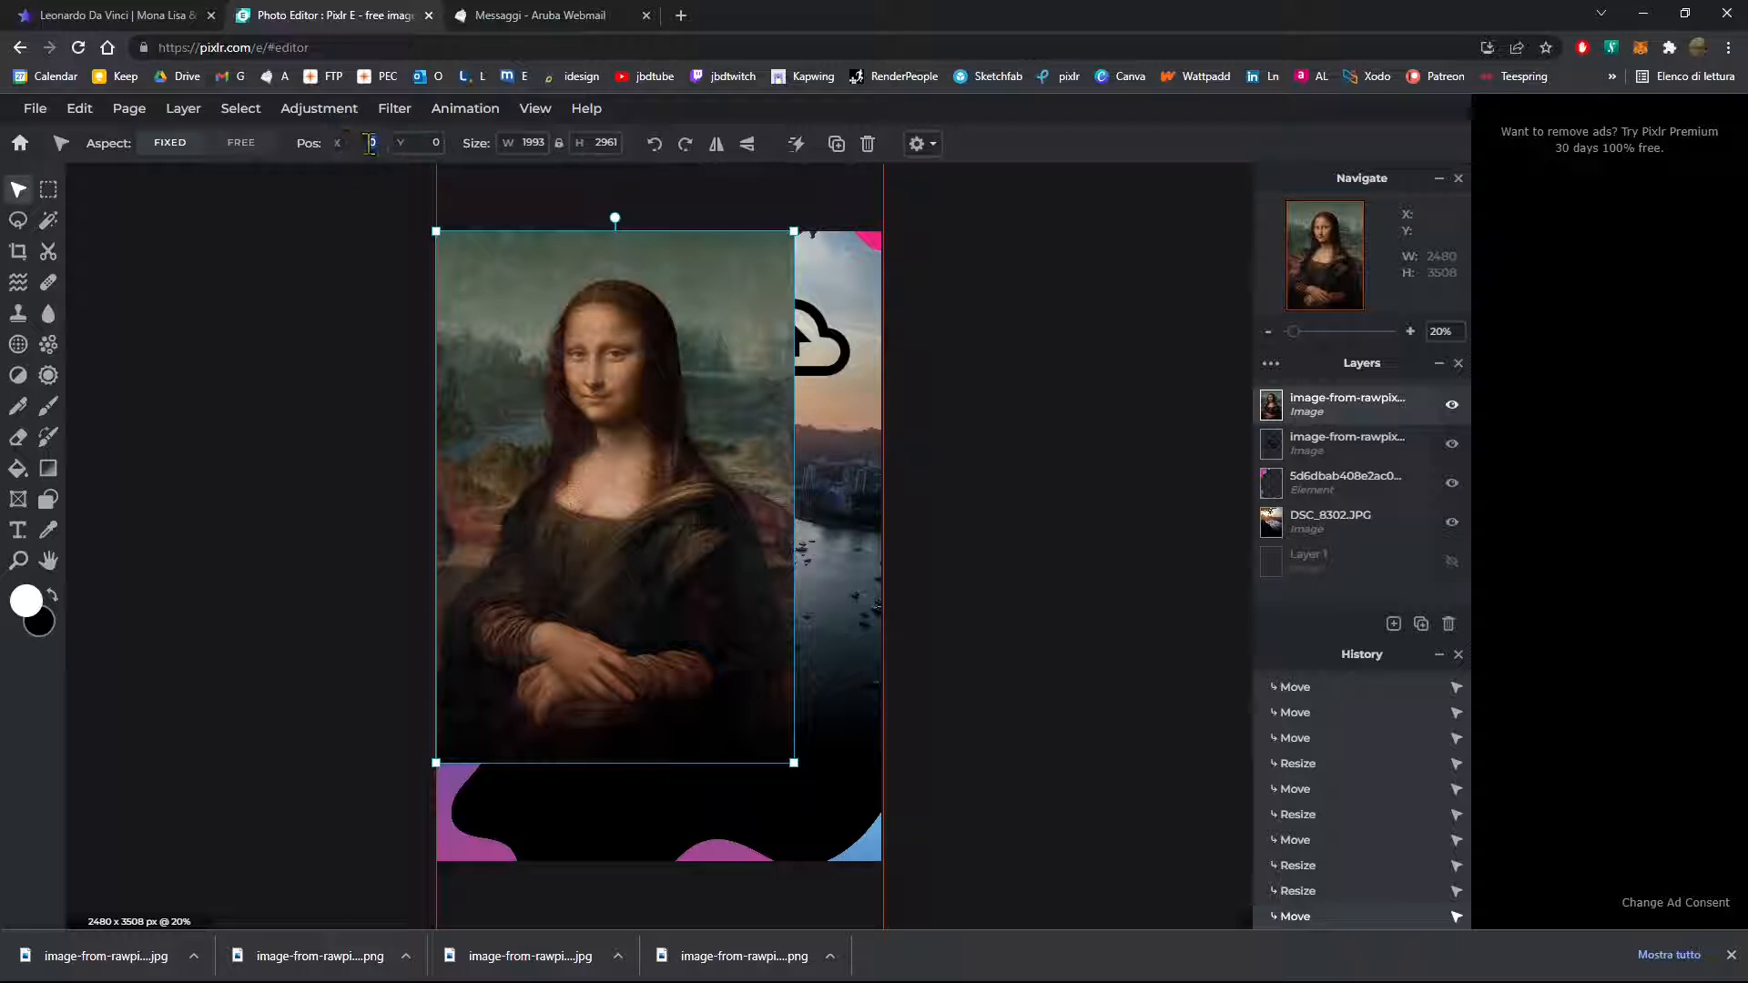
scroll(372, 143, up, 20)
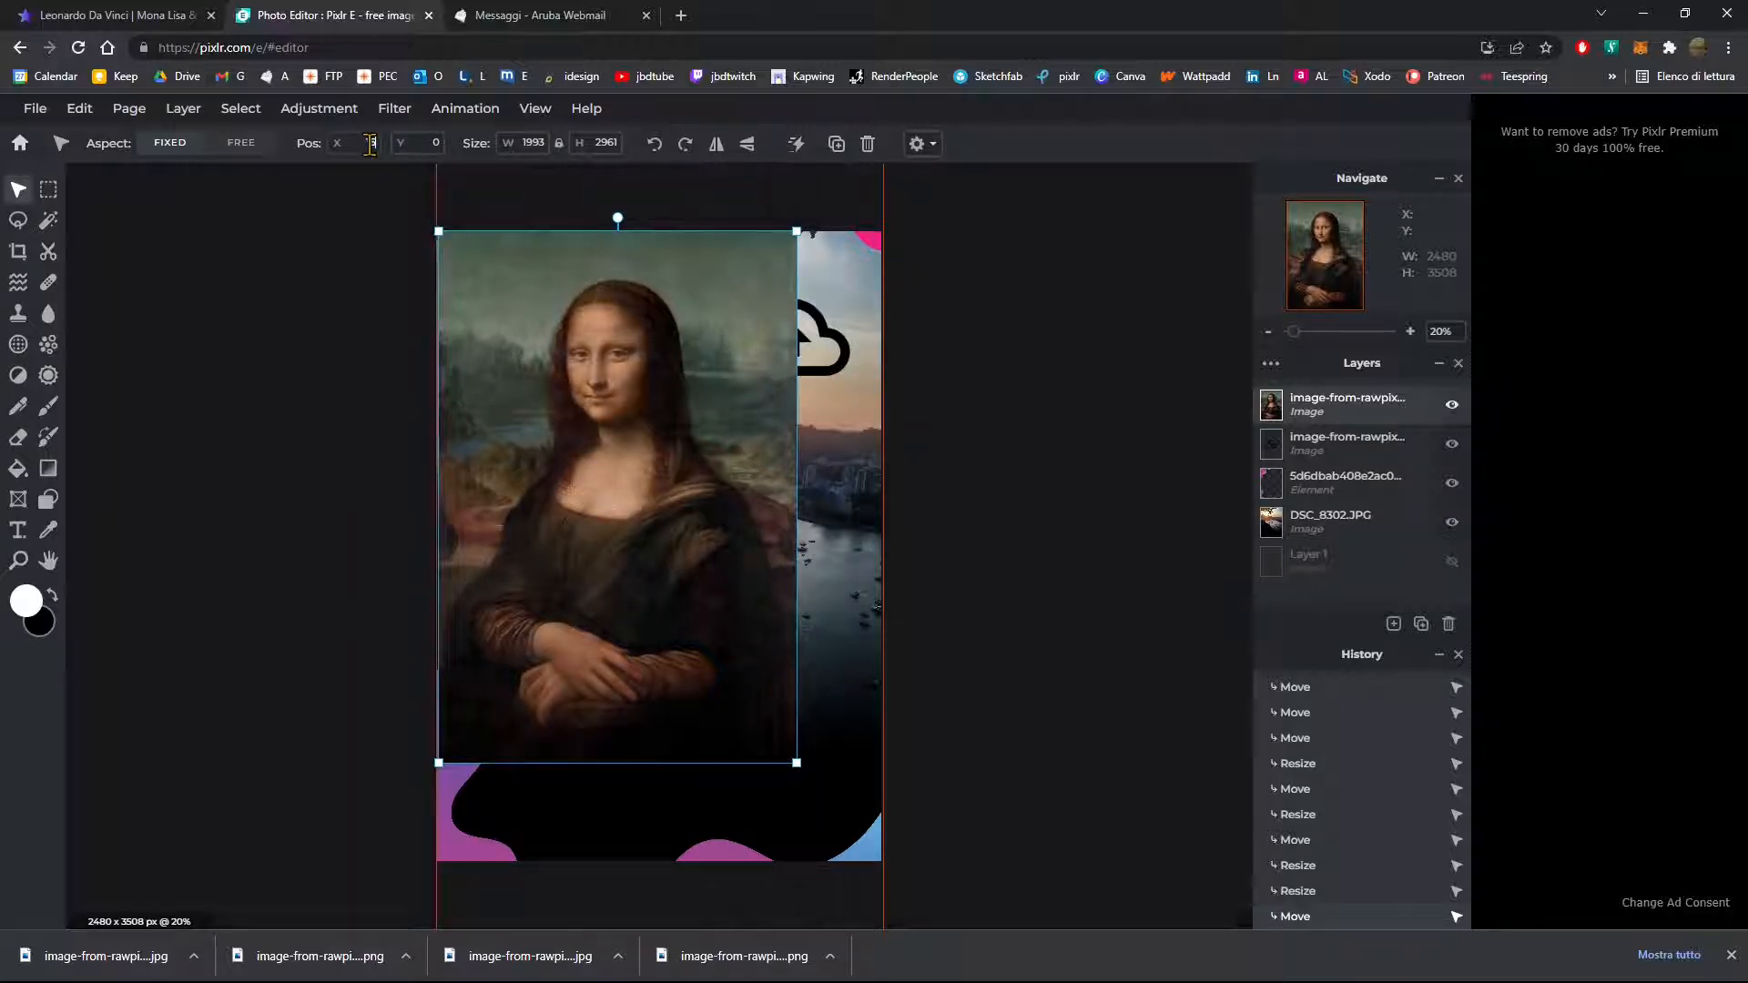
scroll(369, 144, up, 10)
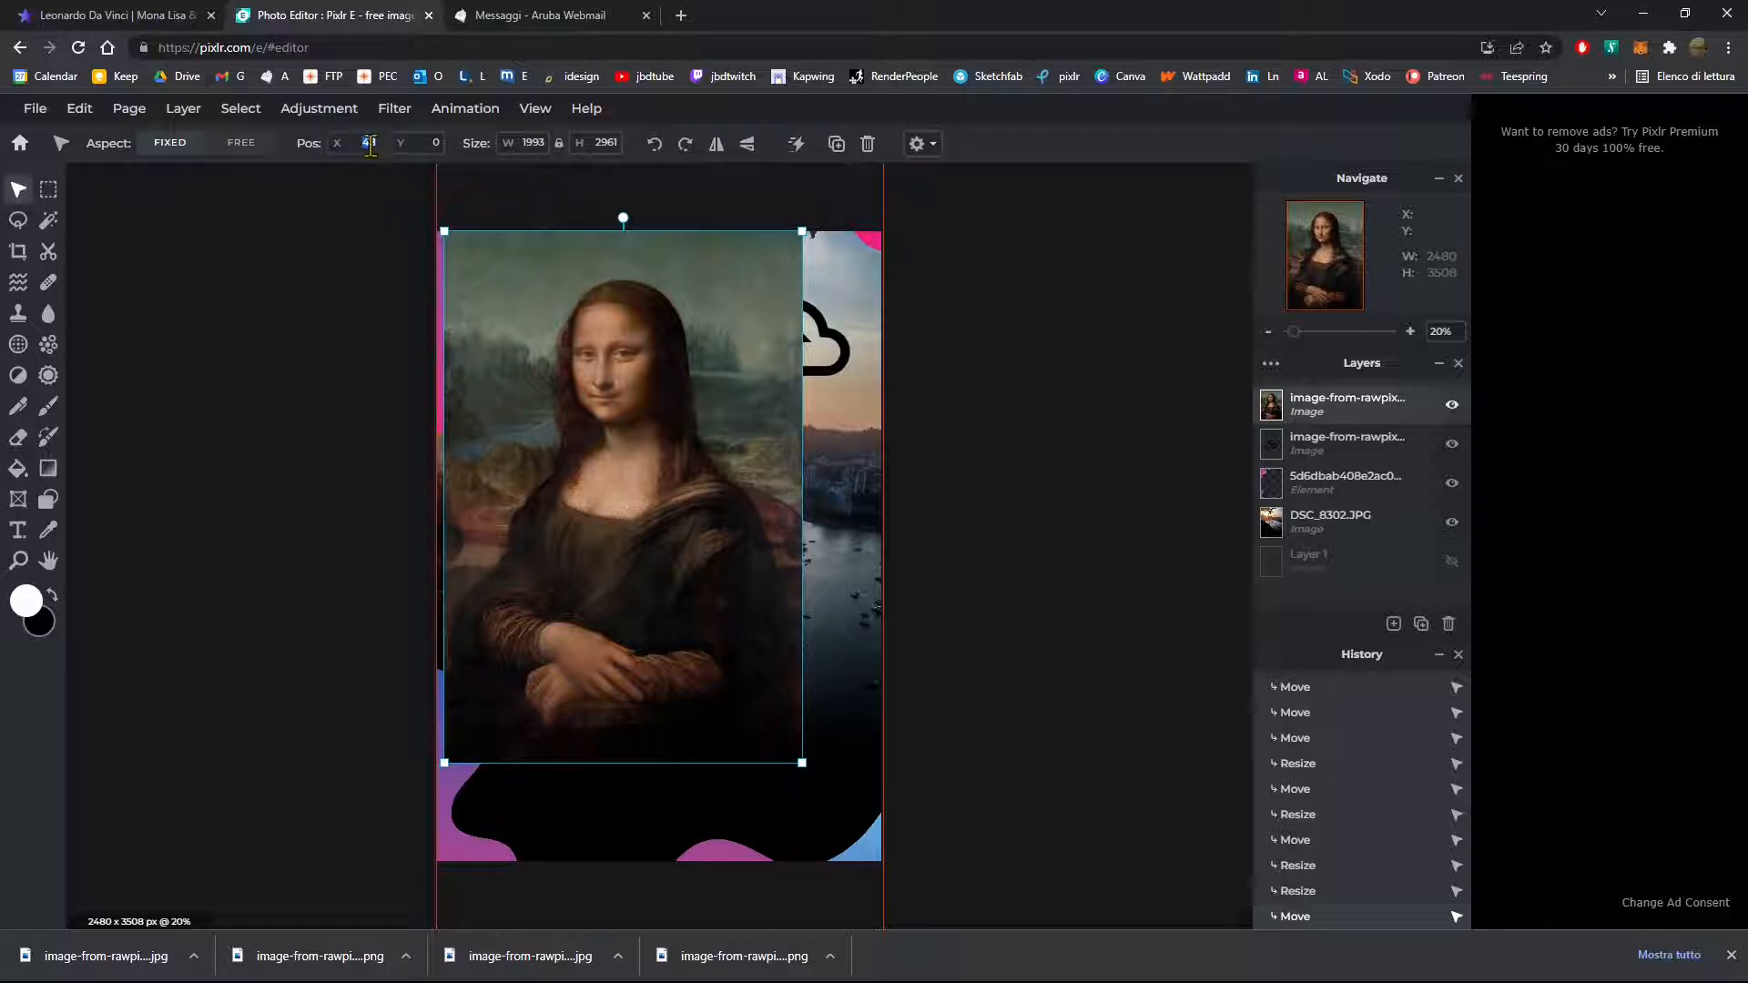
scroll(369, 144, up, 18)
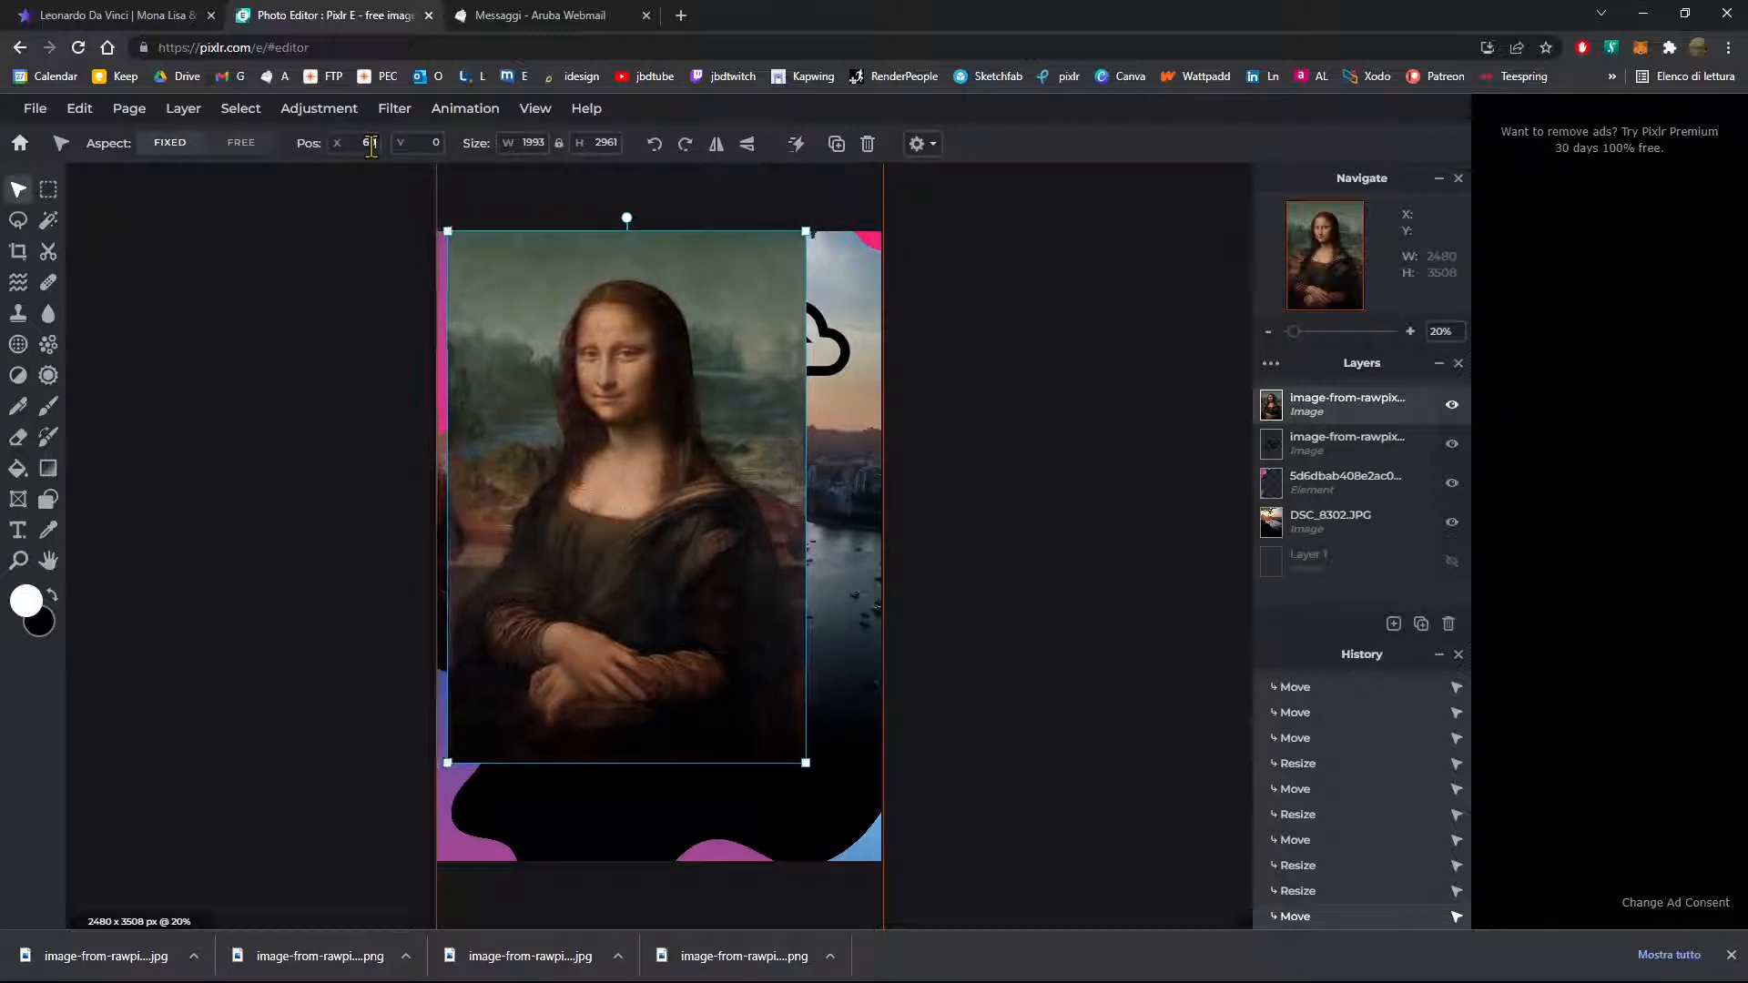
scroll(371, 144, up, 20)
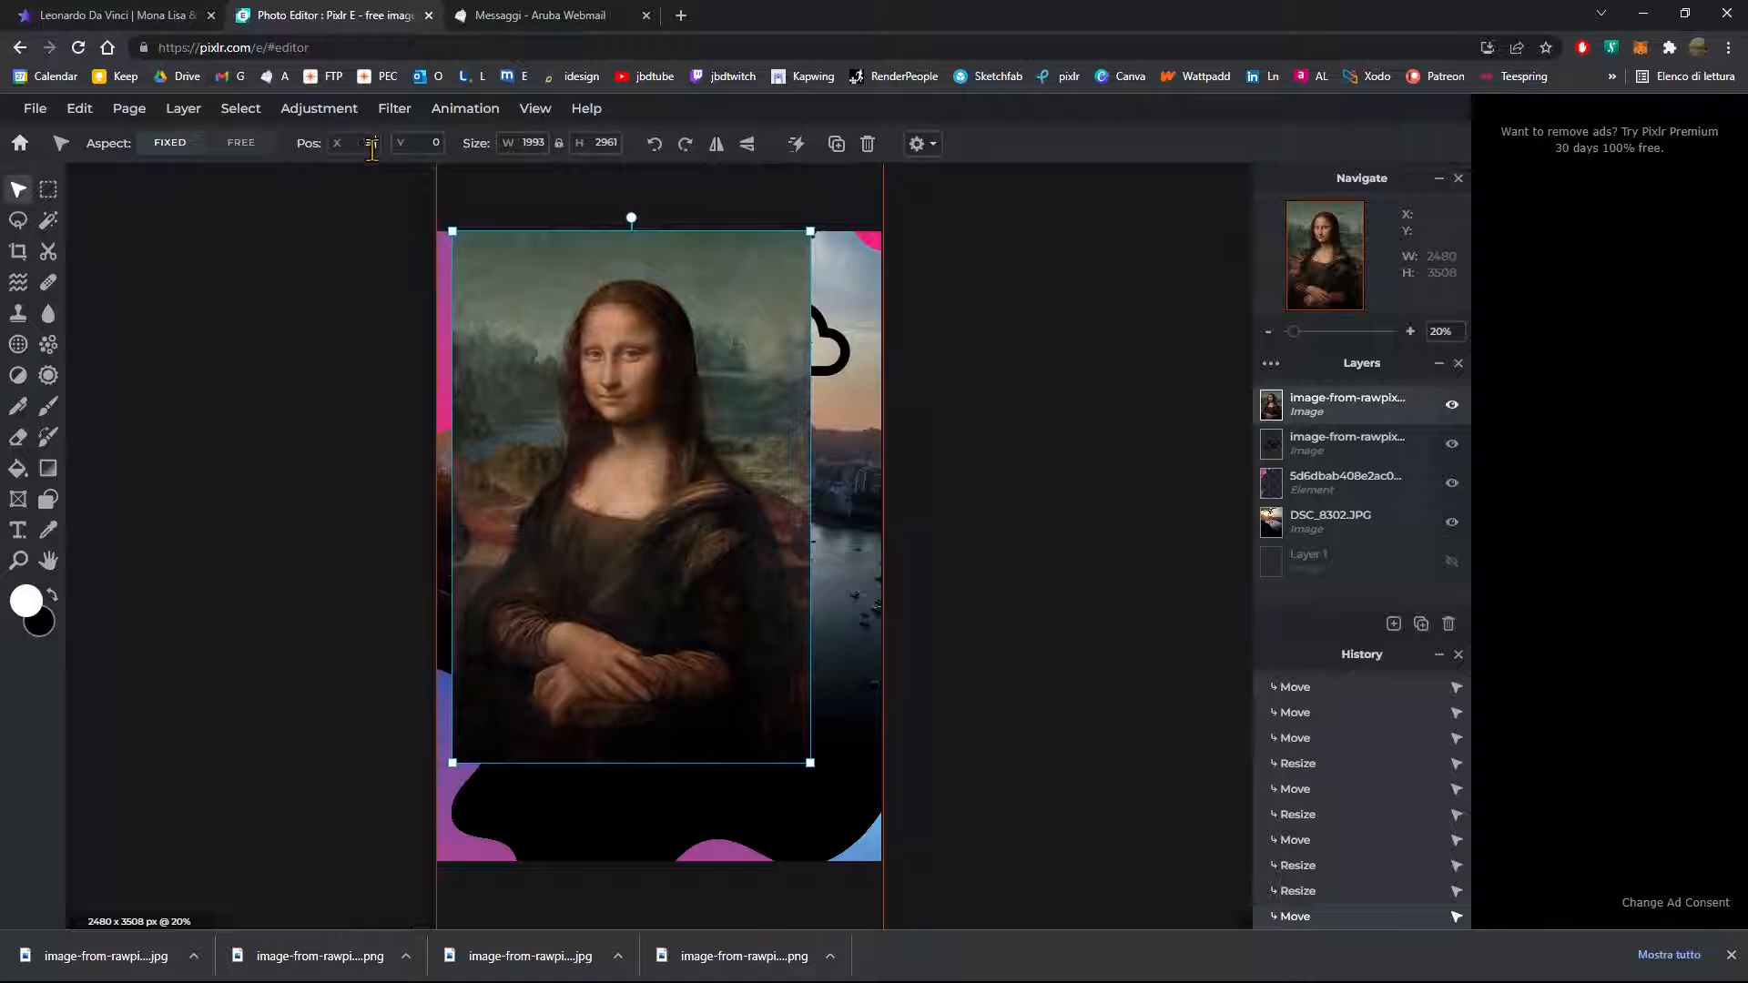
scroll(355, 153, up, 20)
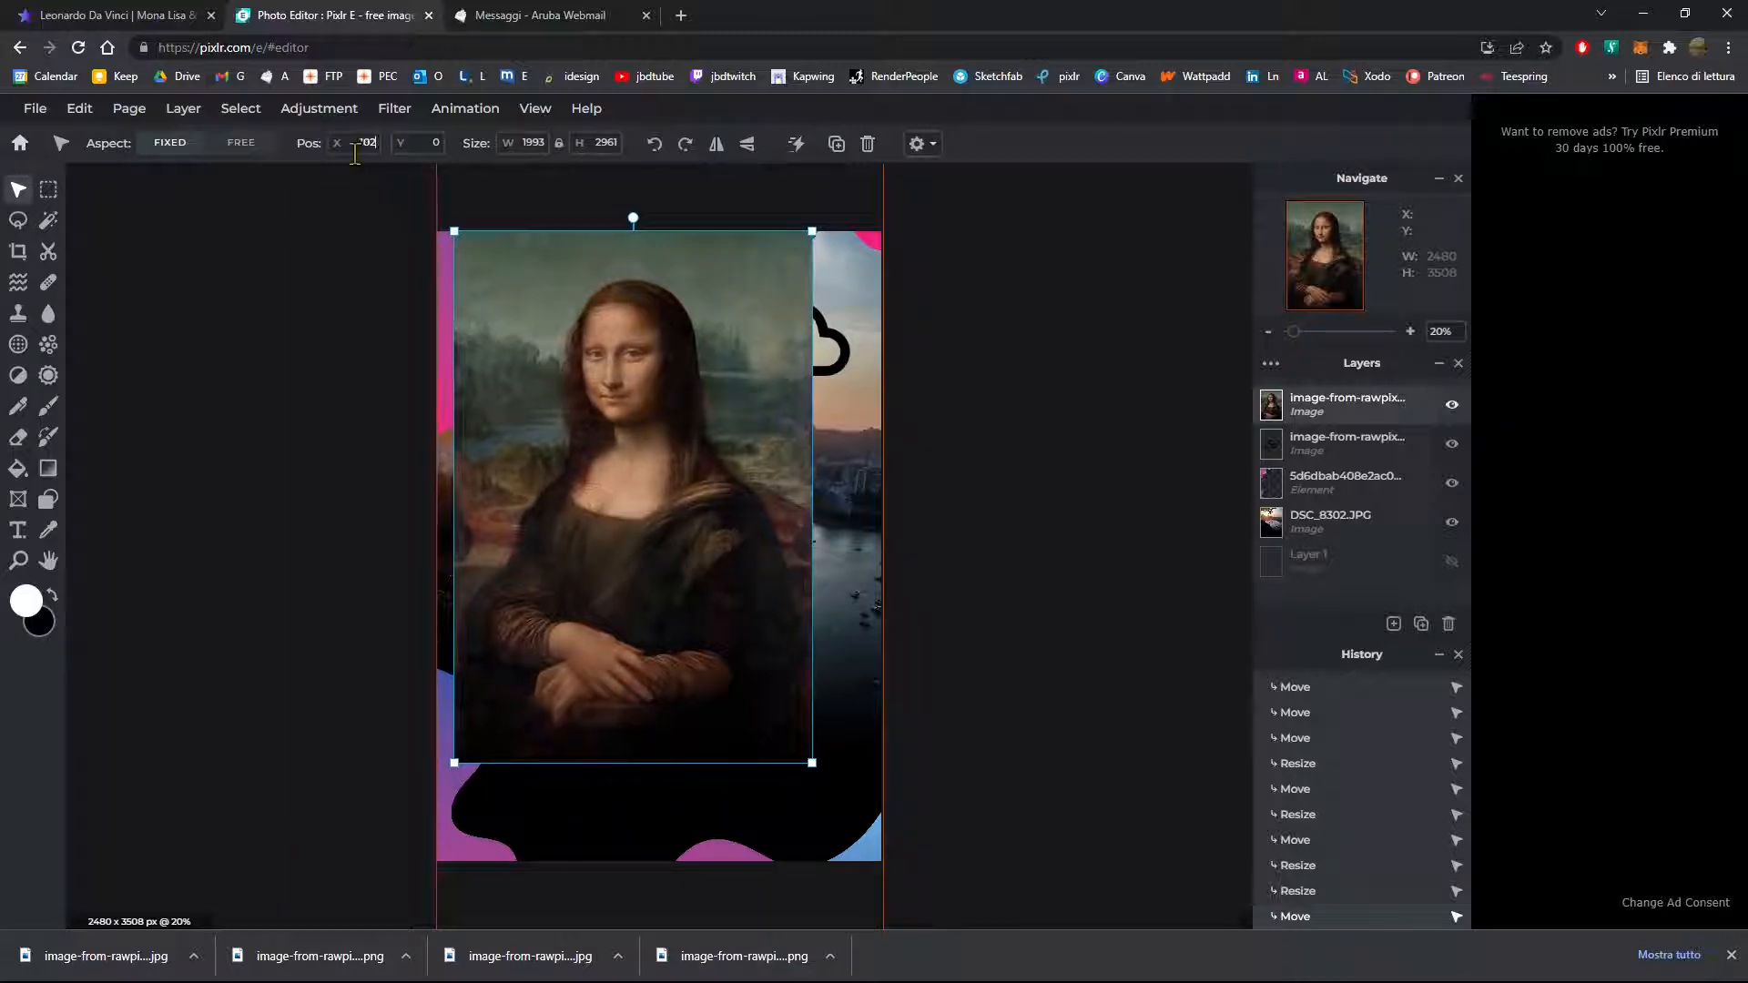
scroll(355, 153, up, 8)
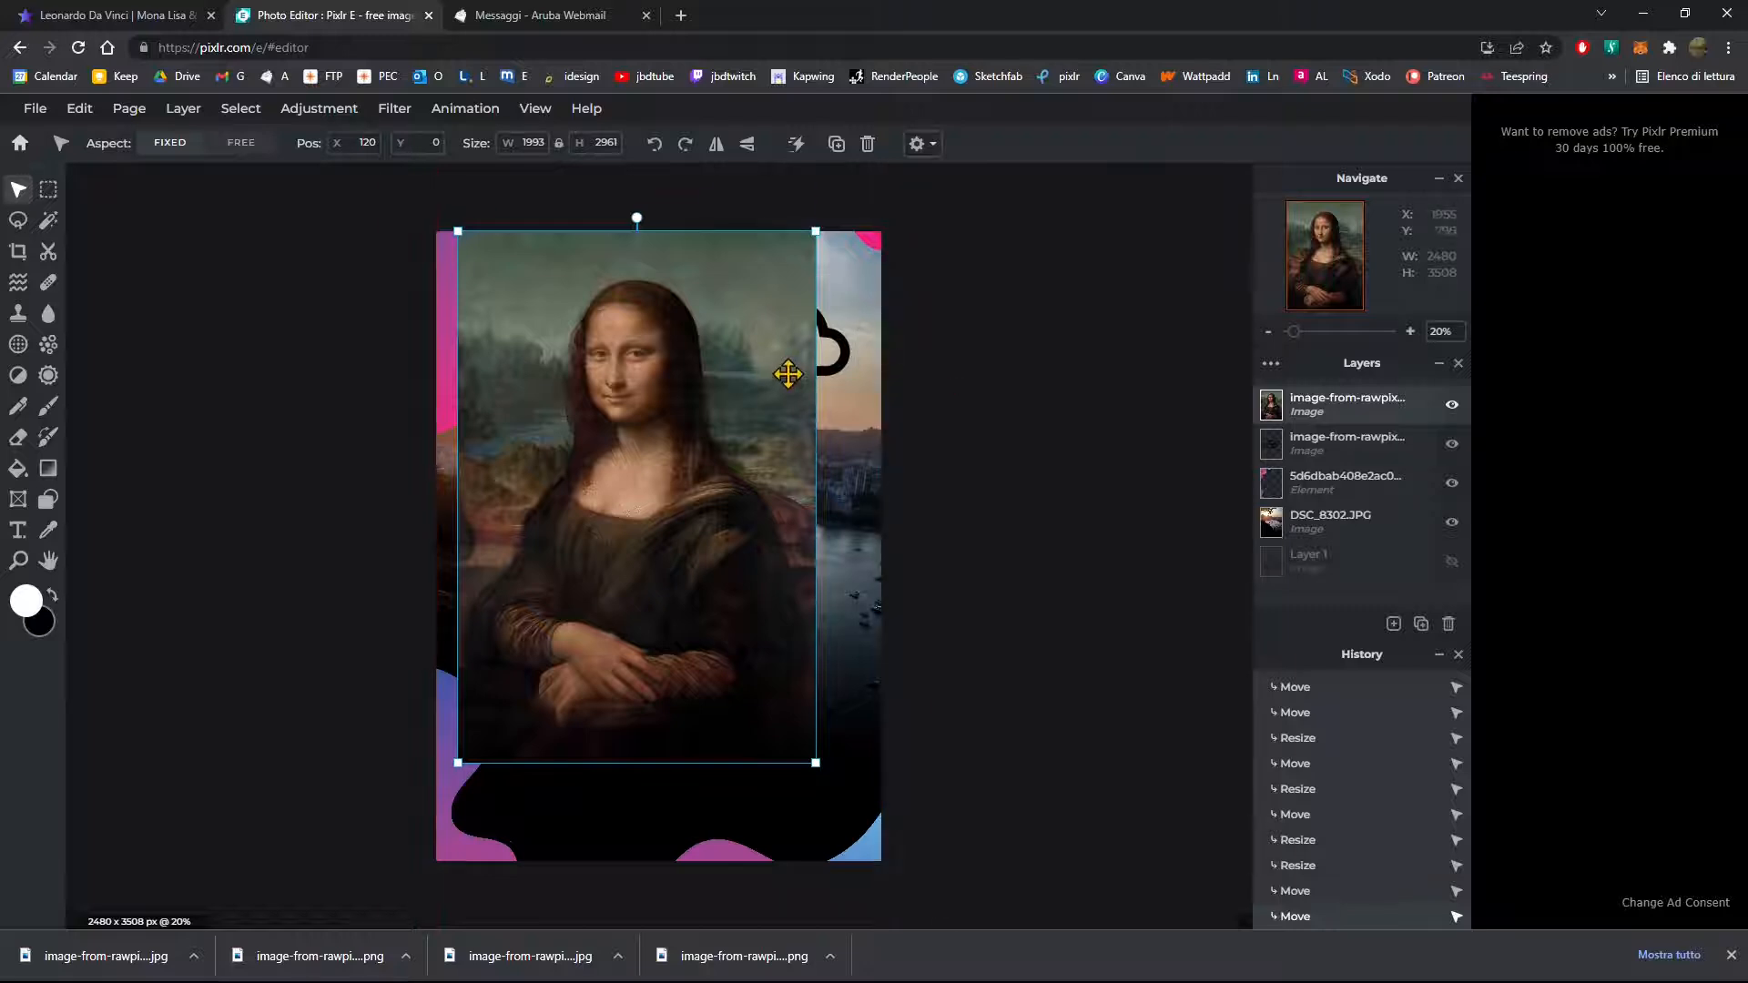
Step: Move the Mona Lisa layer partly off the canvas's left side, bring it back and set its X position to 0
drag(777, 376, 488, 386)
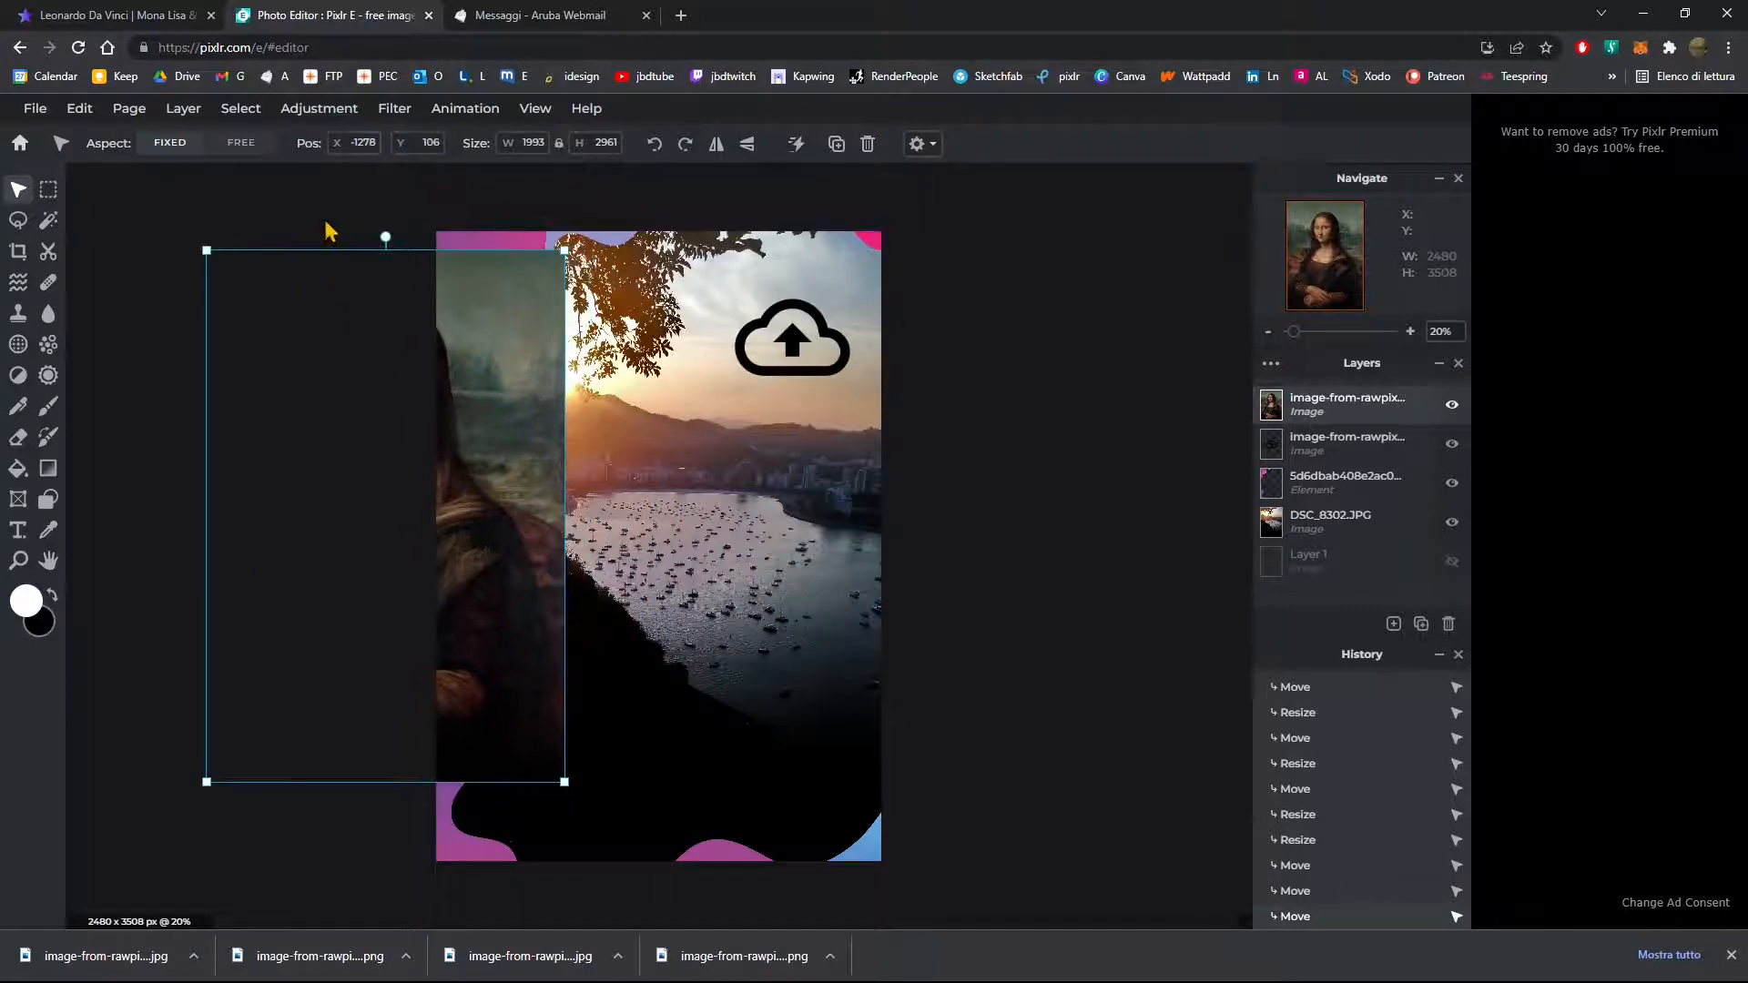
drag(317, 331, 542, 312)
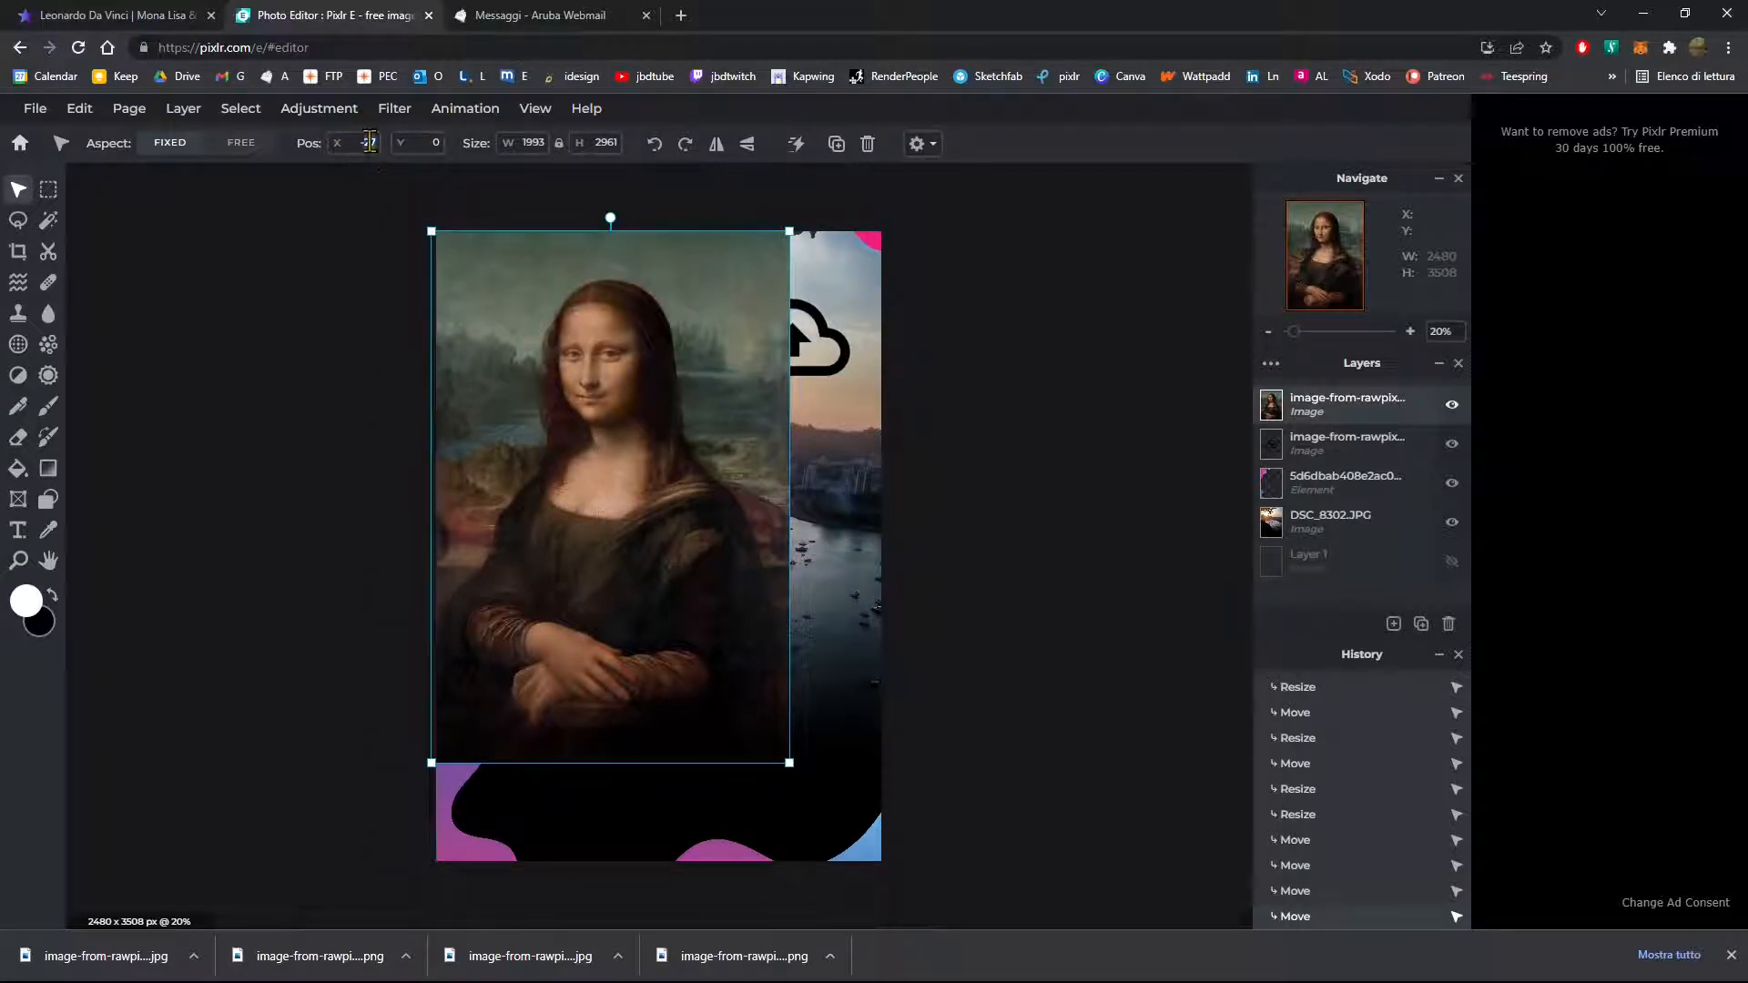
key(BackSpace)
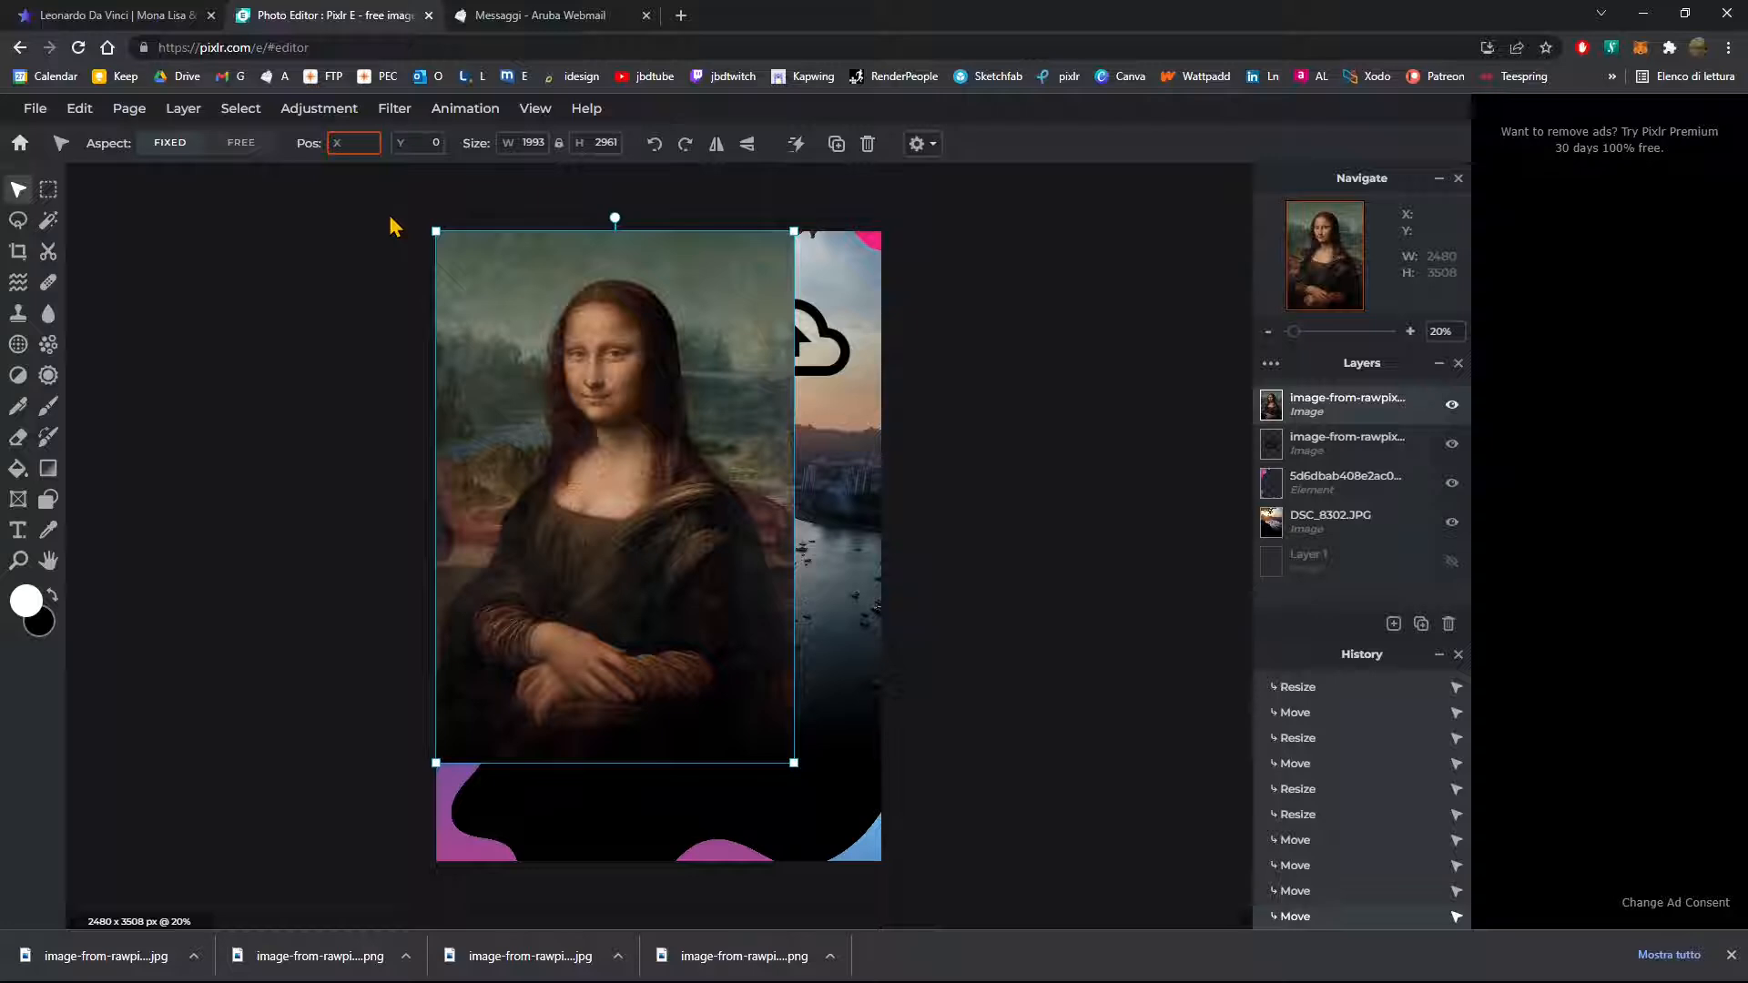
text(0)
key(Return)
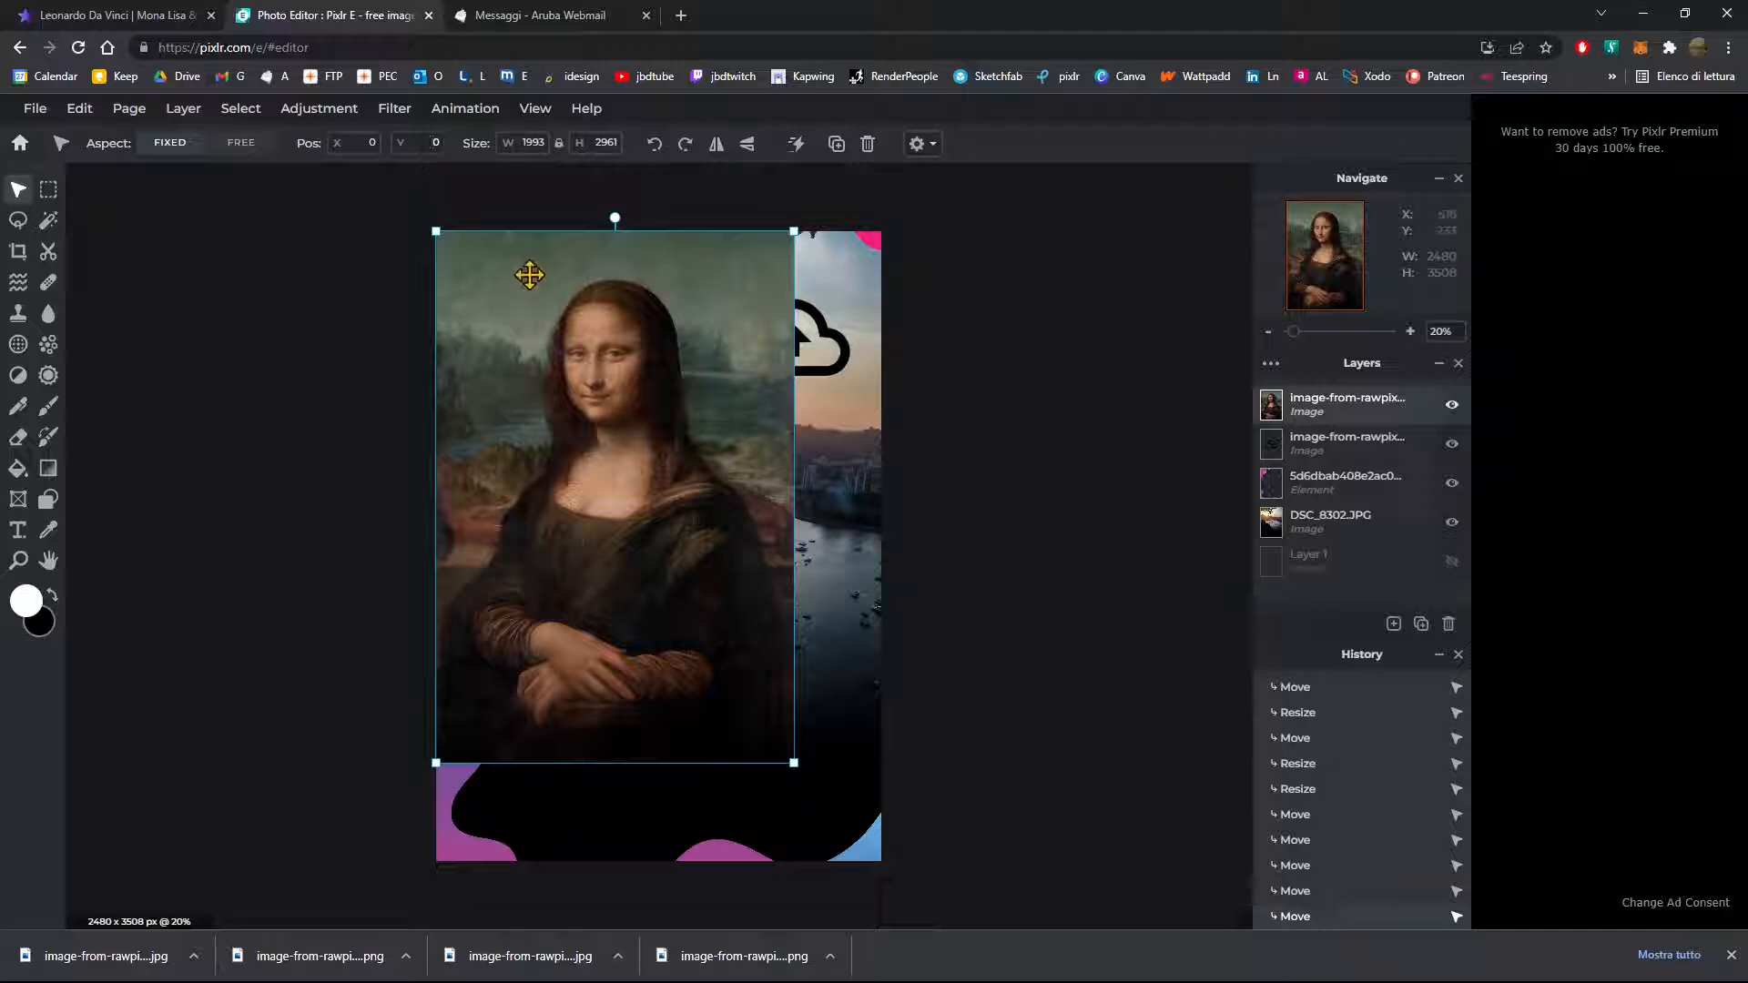
drag(529, 275, 534, 316)
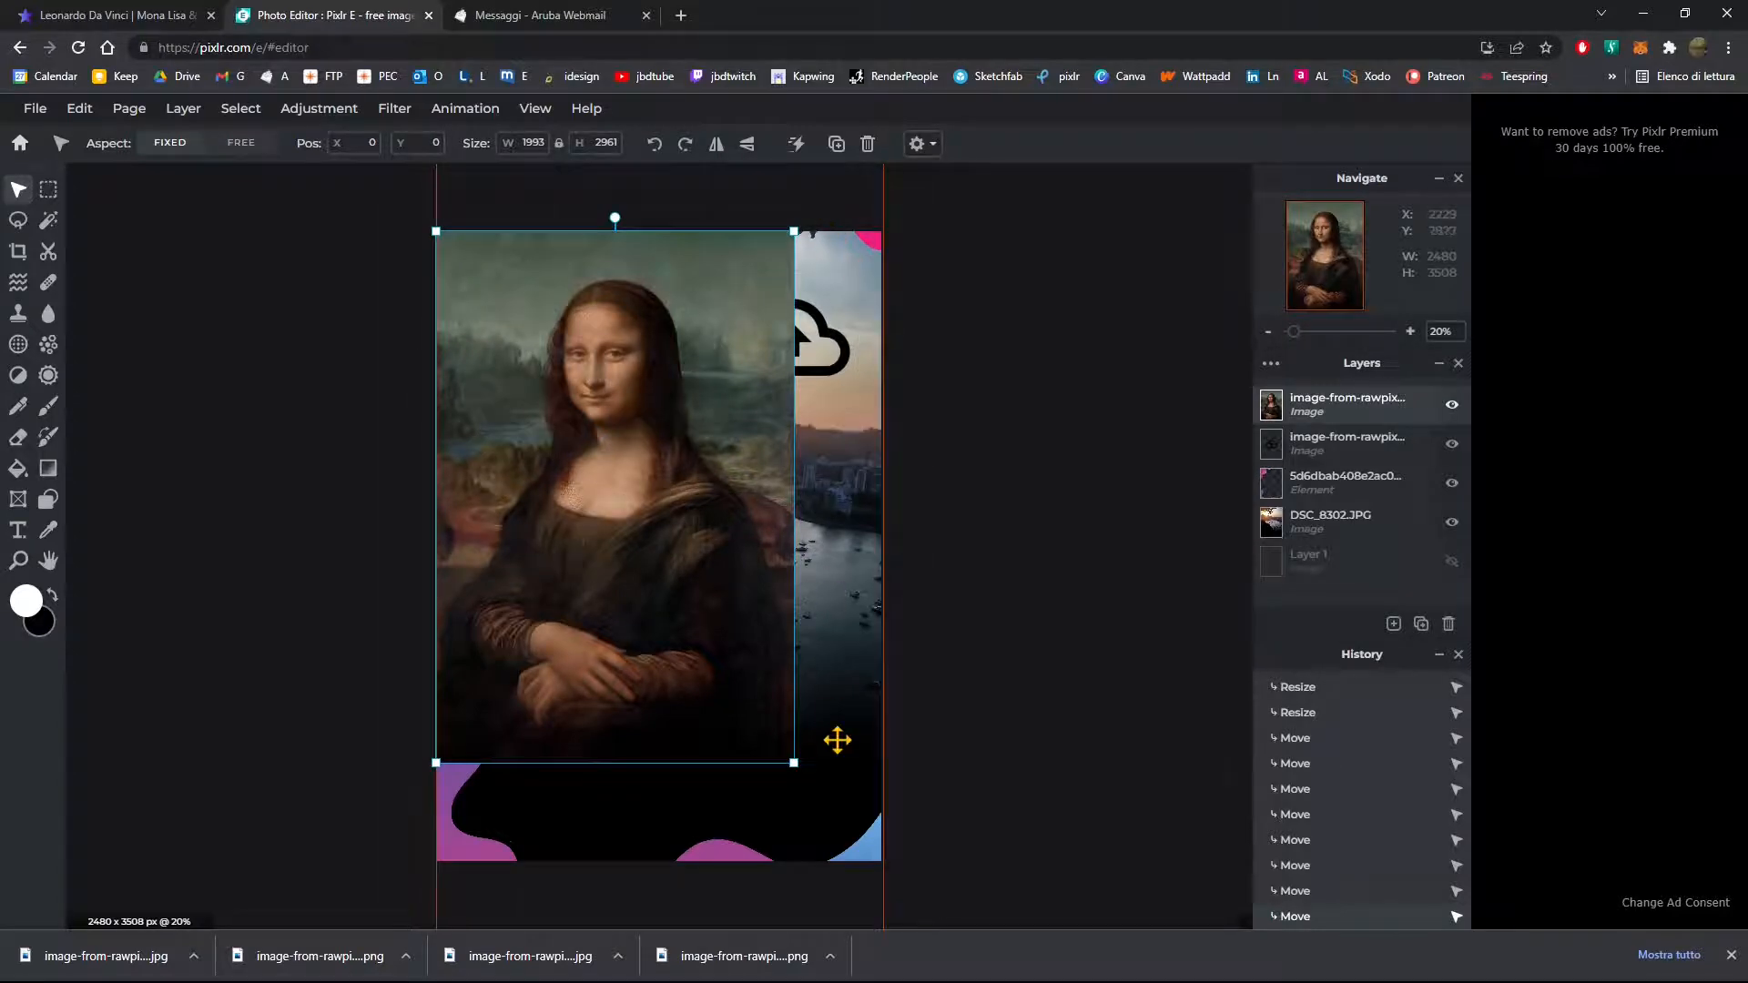
Step: Enlarge the Mona Lisa layer to about 2480 x 3685 px and place it below the colourful shape element in the layer order
drag(793, 762, 841, 819)
mouse_move(620, 387)
mouse_down()
mouse_move(664, 390)
mouse_move(622, 368)
mouse_move(620, 388)
mouse_up()
drag(853, 846, 882, 876)
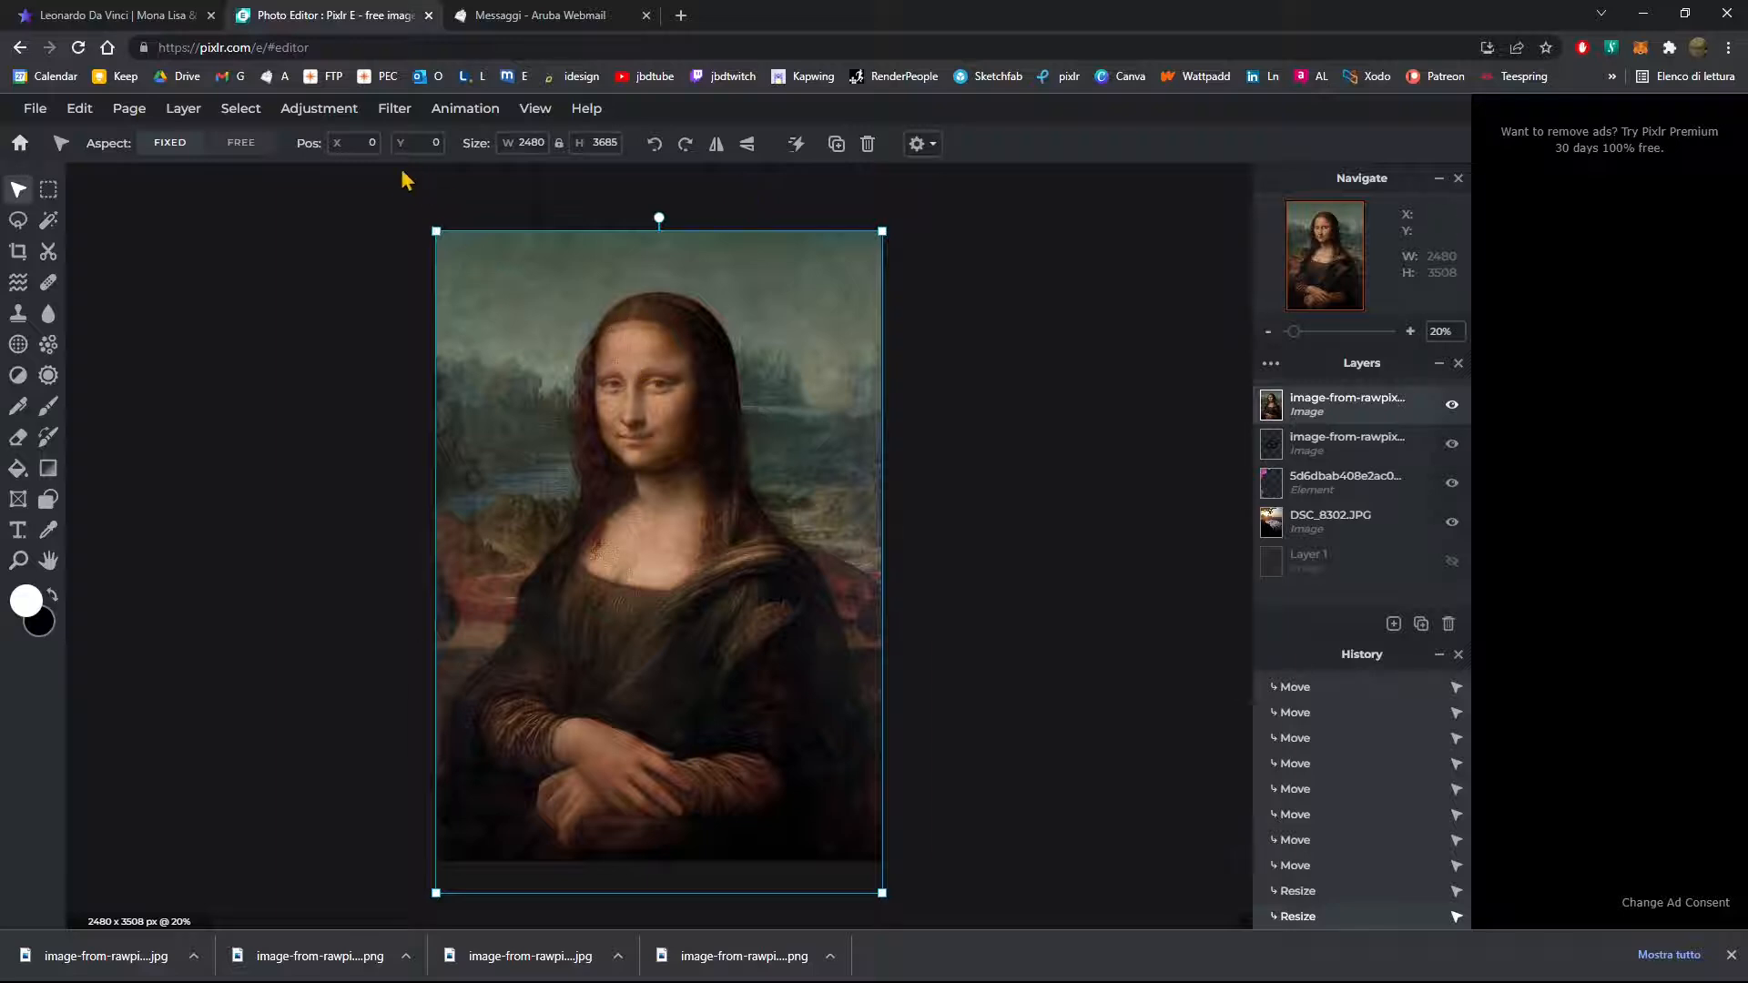
drag(1365, 410, 1377, 483)
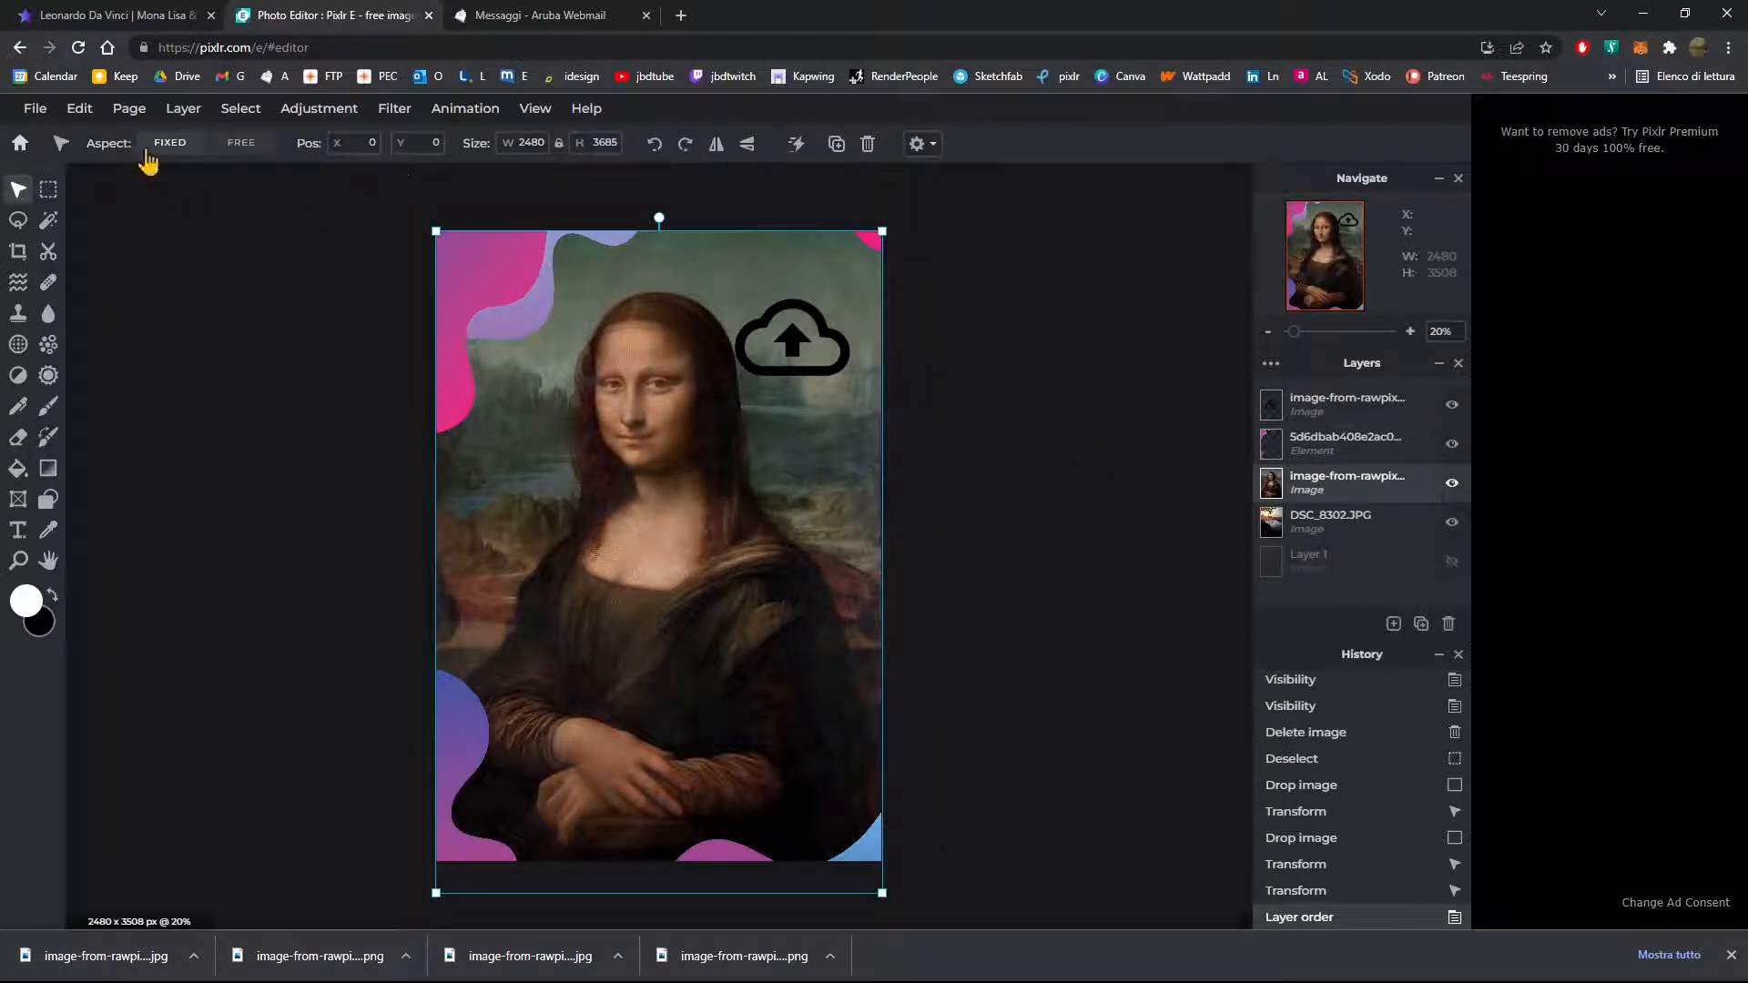
Step: Try a free-aspect resize of the Mona Lisa layer to about 2287 x 2849 px and undo it
click(241, 153)
drag(436, 231, 470, 381)
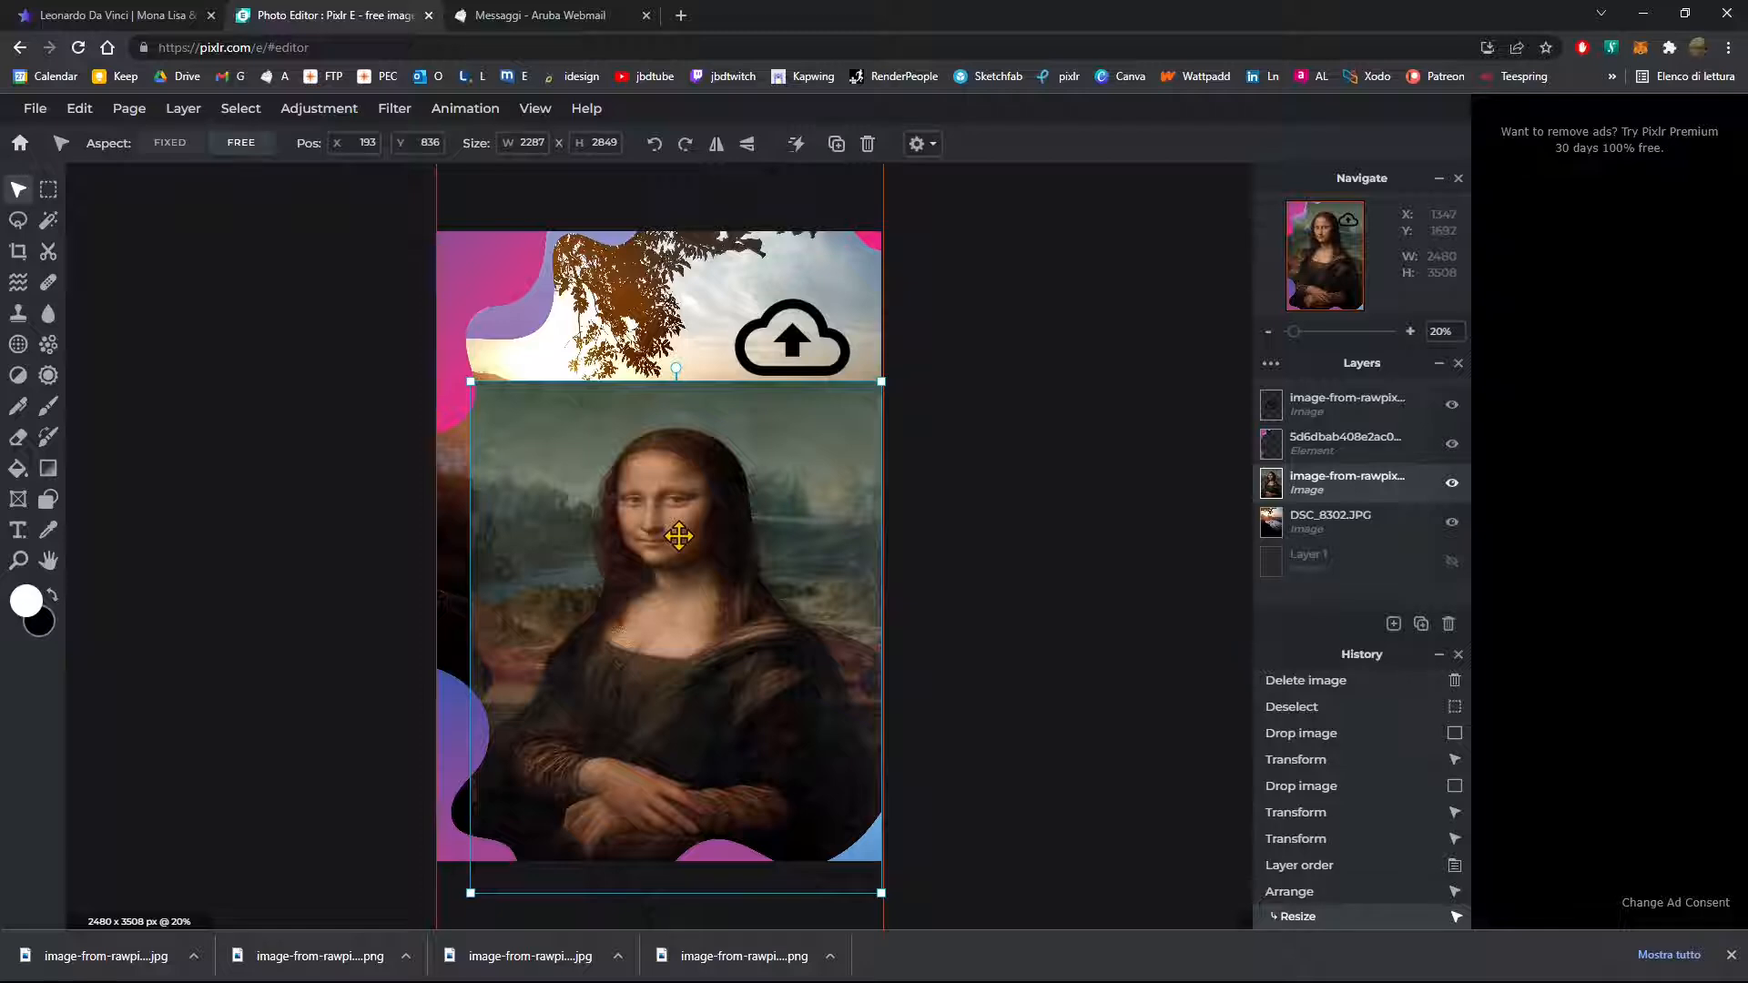
mouse_move(655, 565)
mouse_down()
mouse_move(624, 546)
mouse_move(675, 553)
mouse_up()
key(ctrl+z)
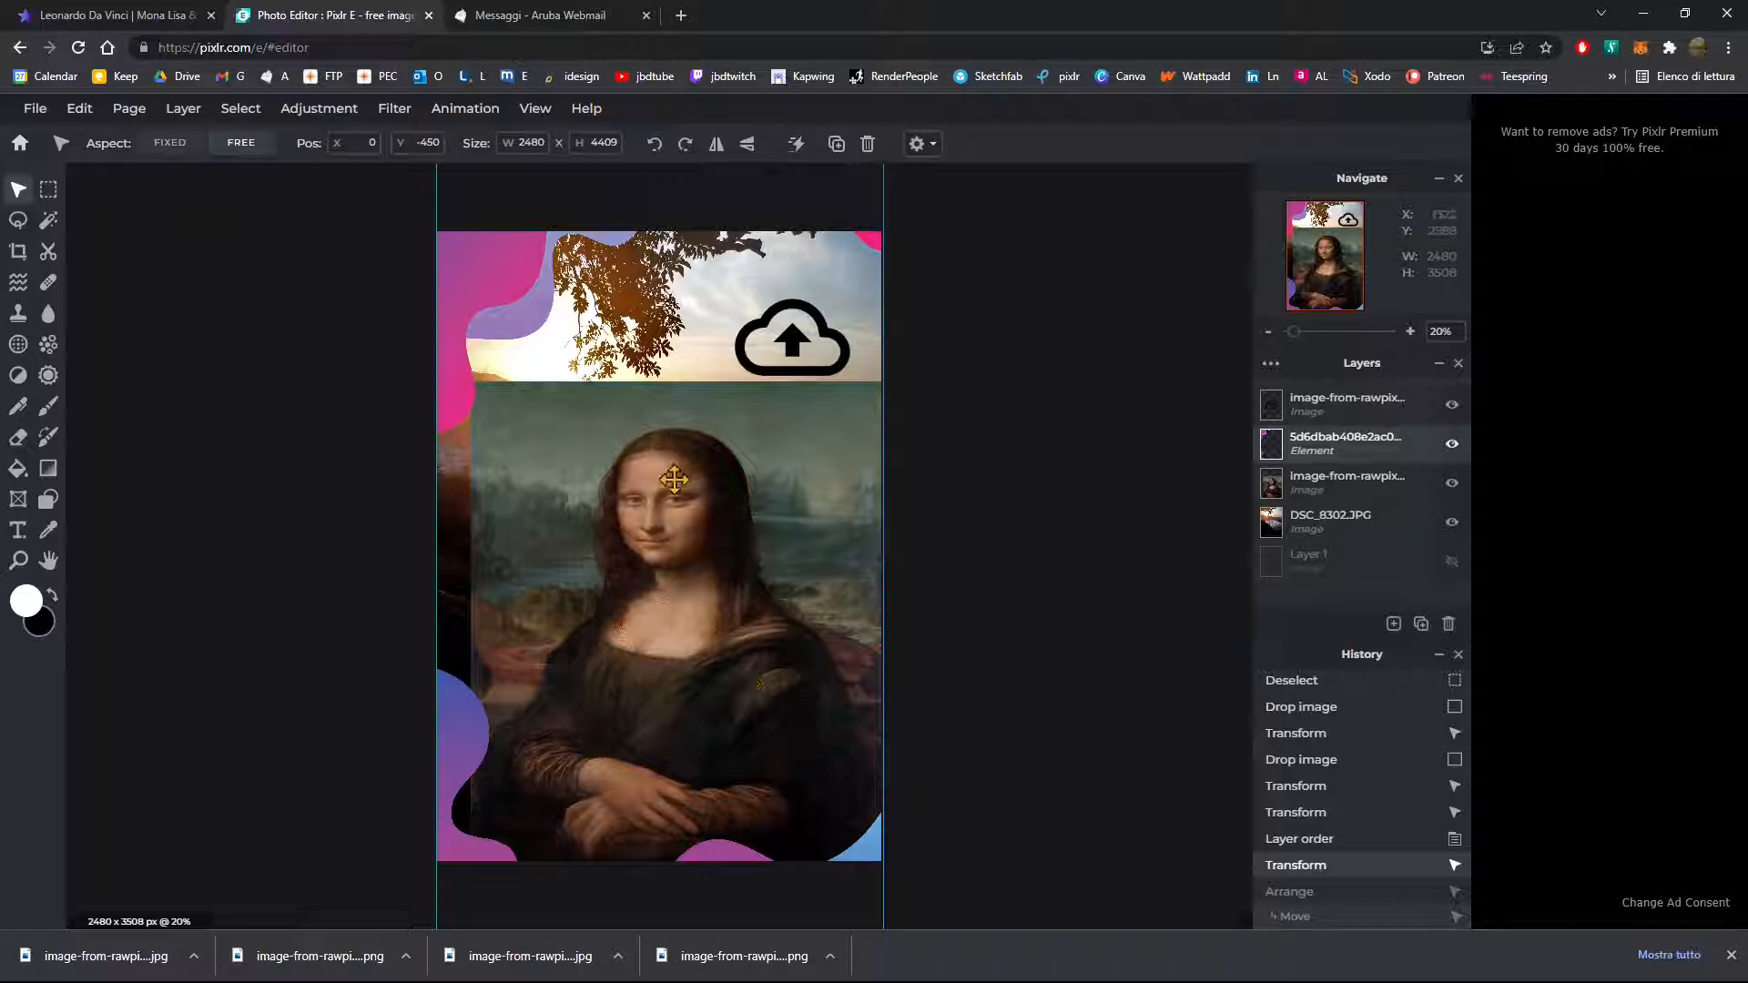
key(ctrl+z)
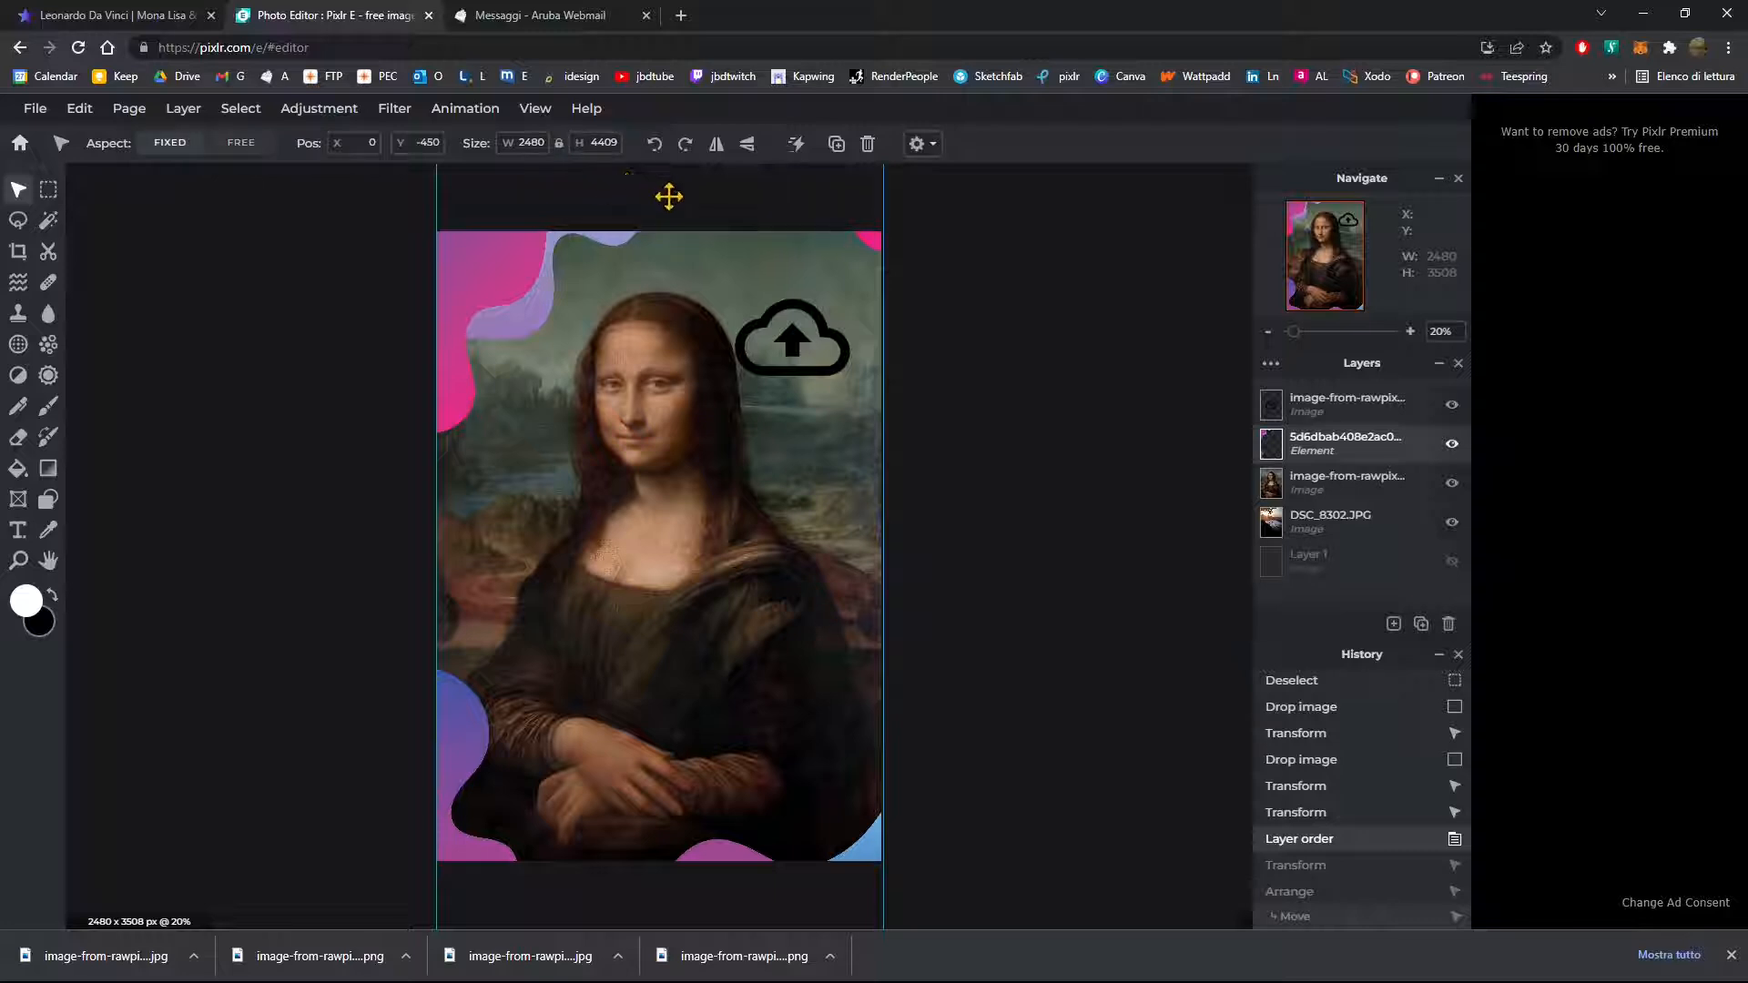
Step: Rotate the colourful shape element left in quarter turns until it is back in its original orientation
click(655, 145)
click(655, 145)
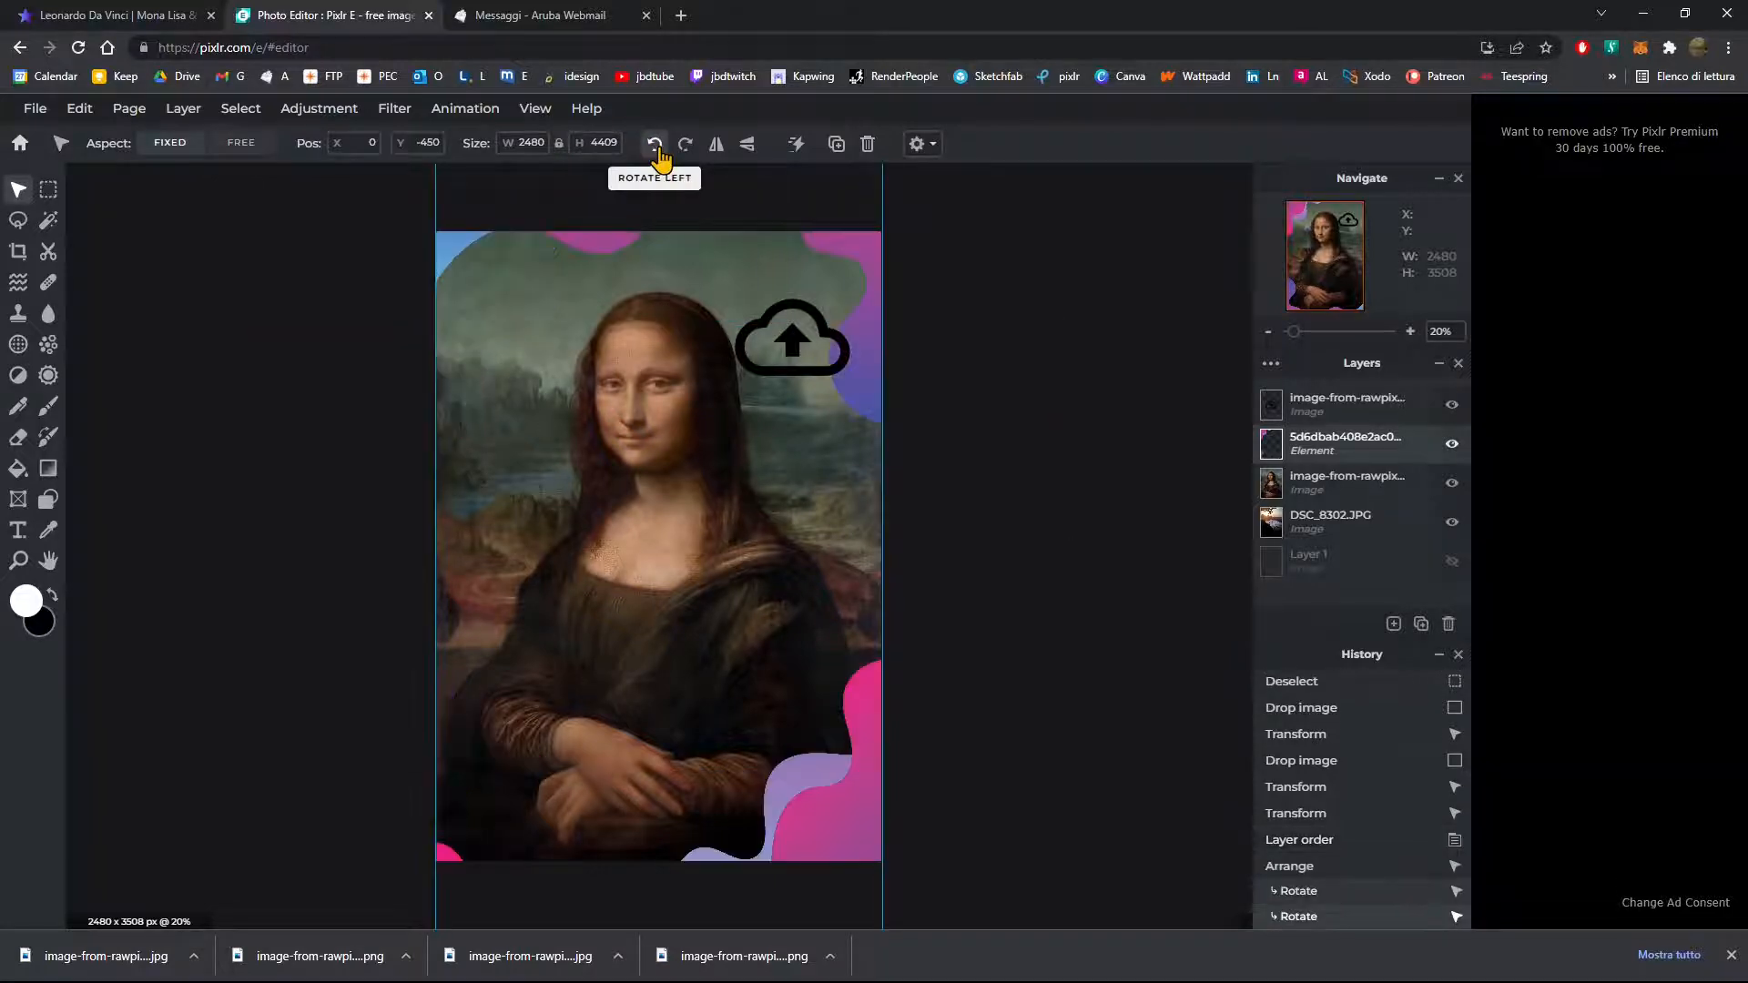
click(656, 151)
click(656, 151)
click(657, 151)
click(656, 151)
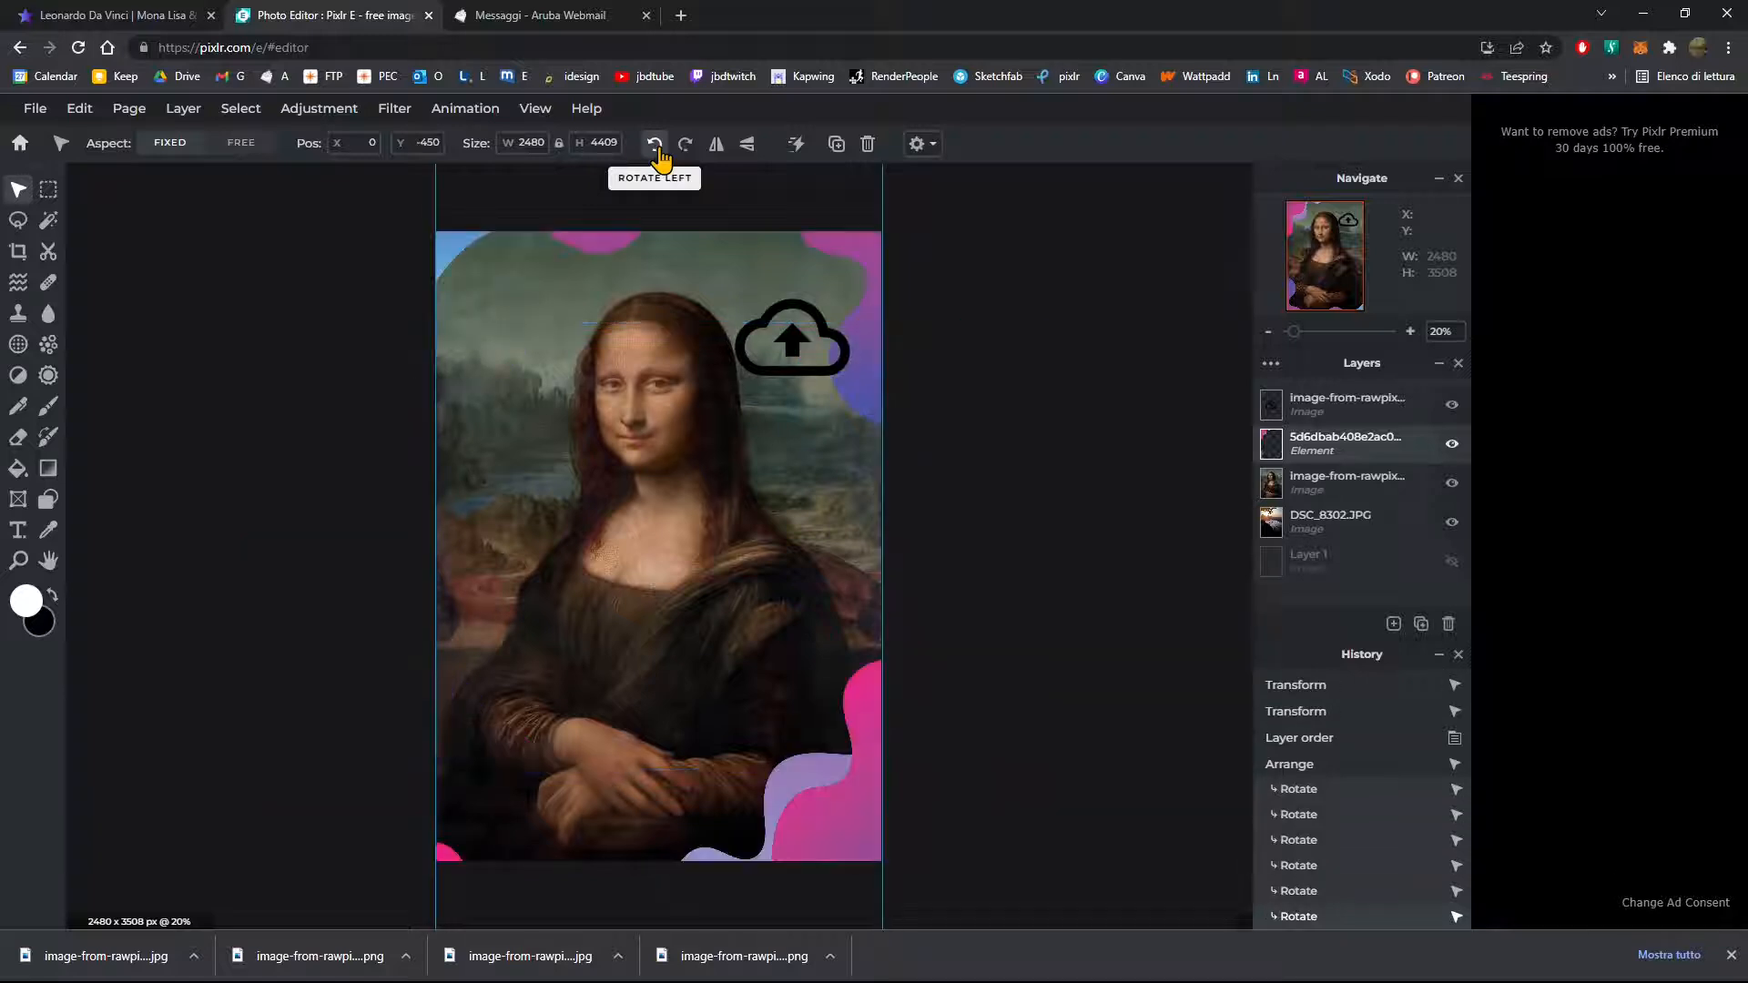
click(656, 151)
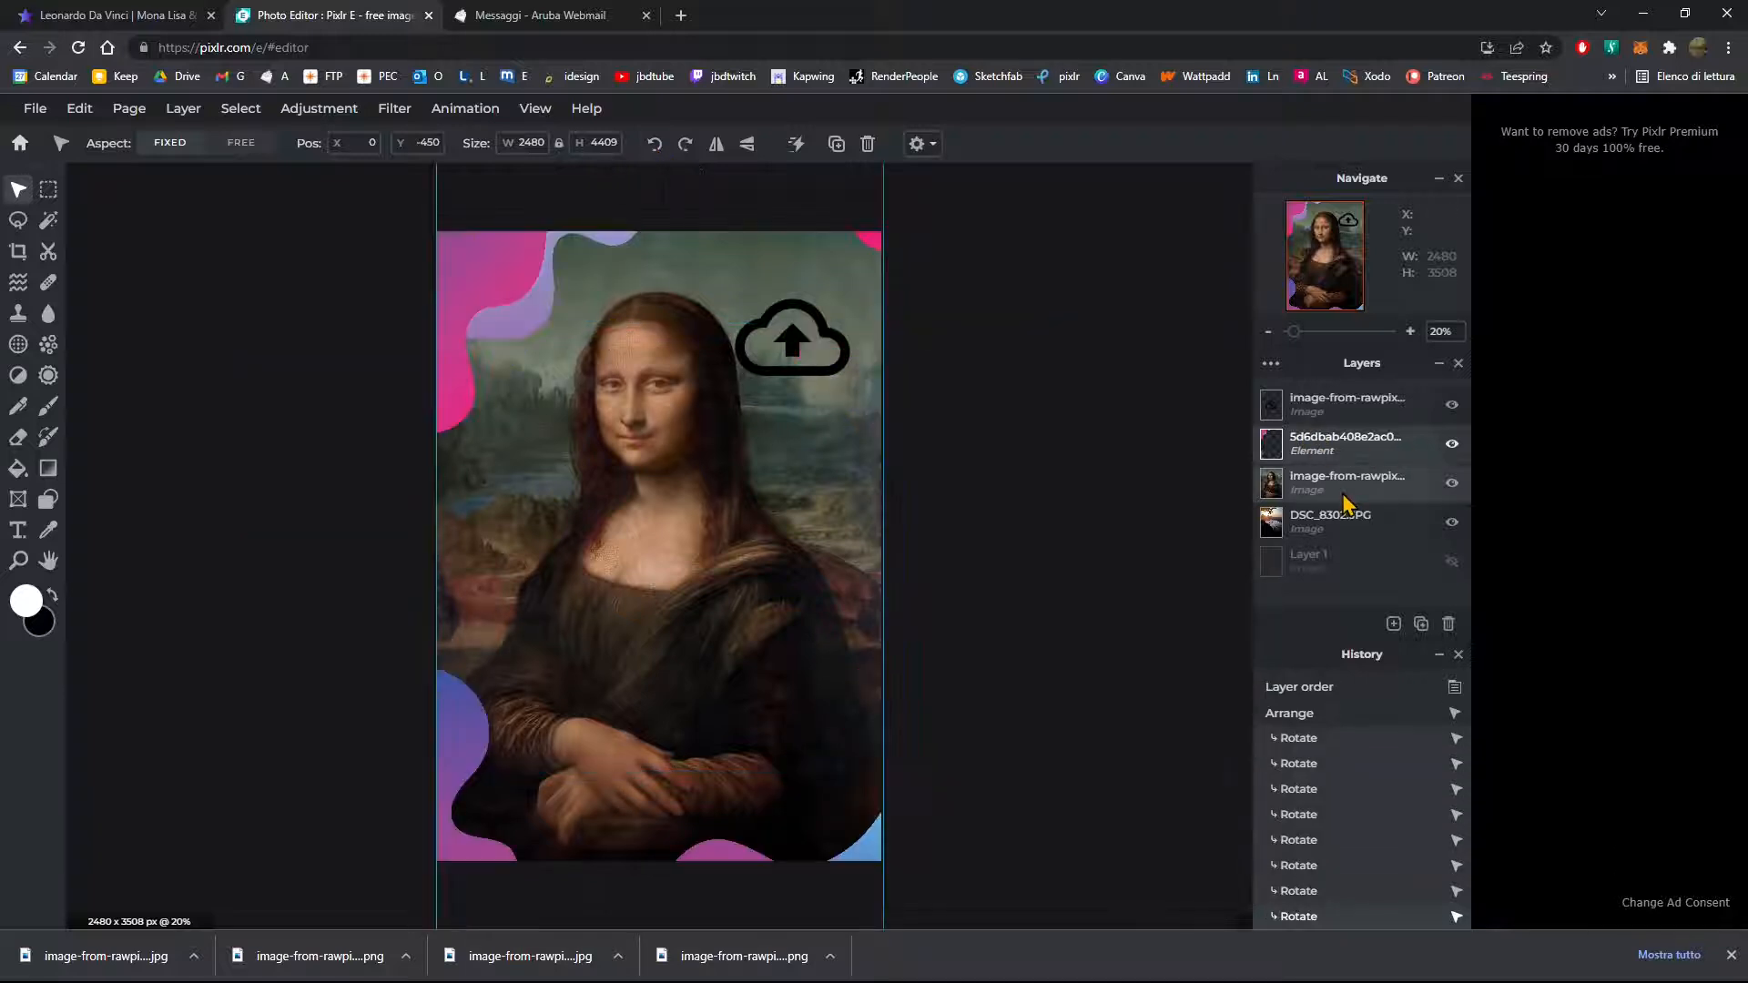
Step: Rotate the Mona Lisa layer in quarter turns through two full revolutions until it is upright again
click(1293, 486)
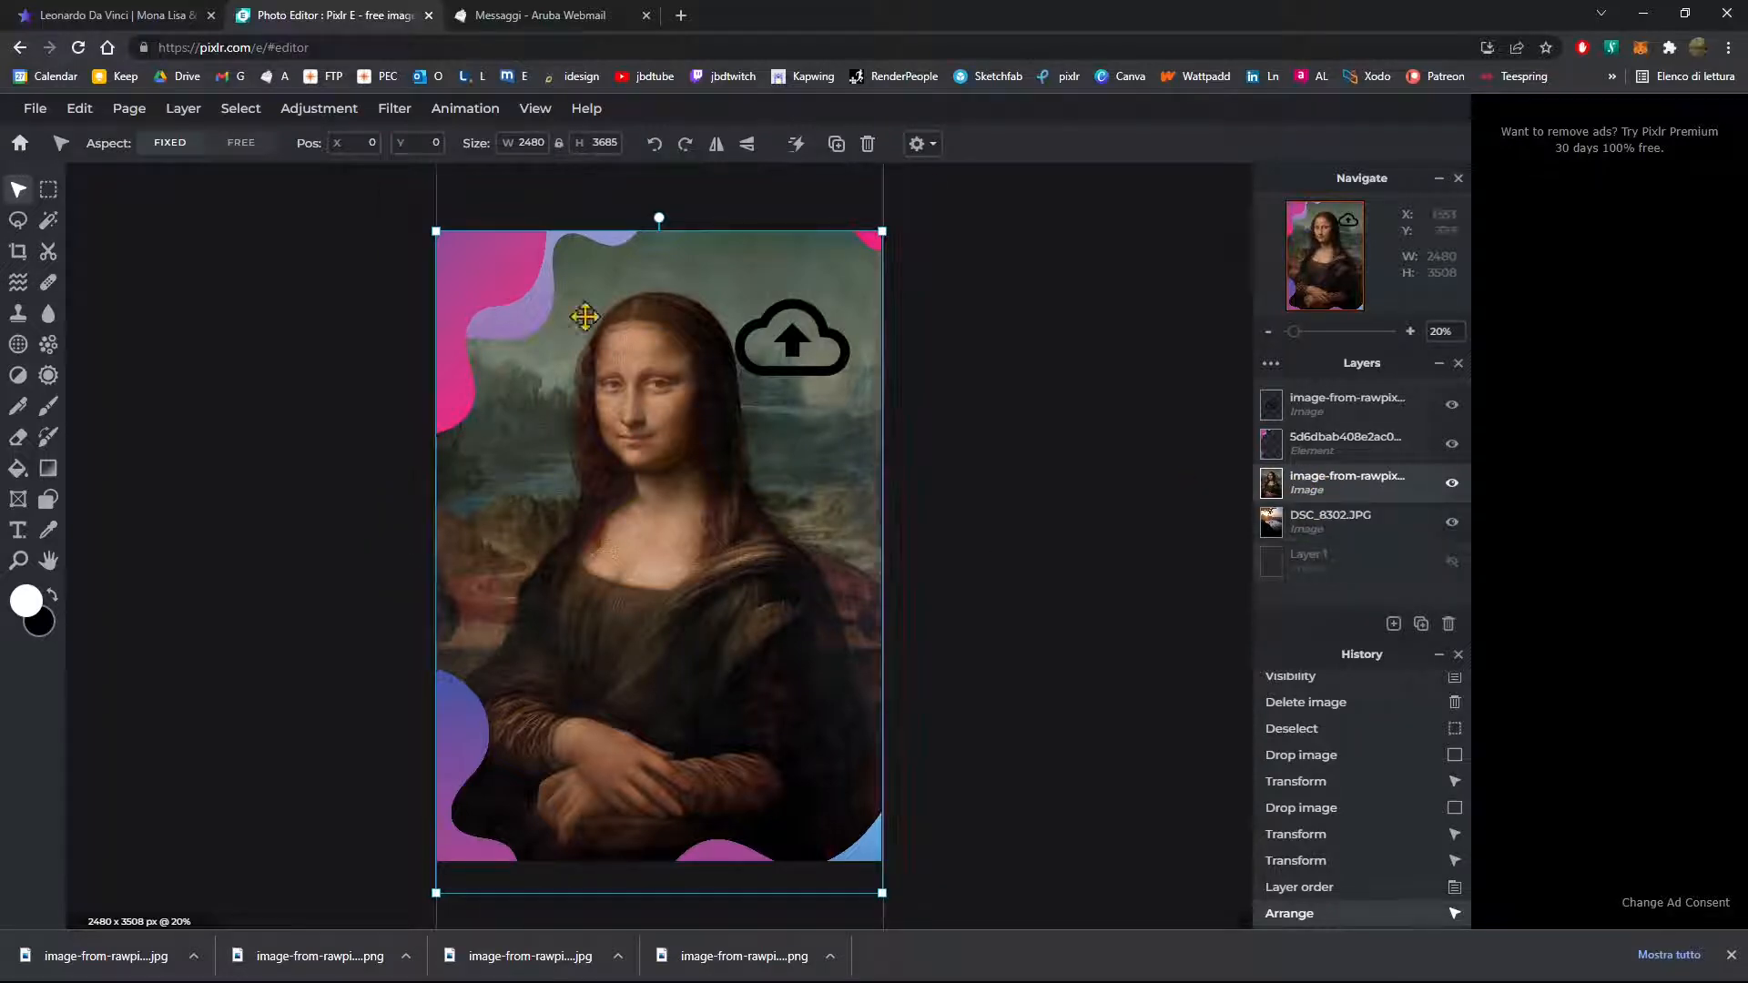
click(685, 145)
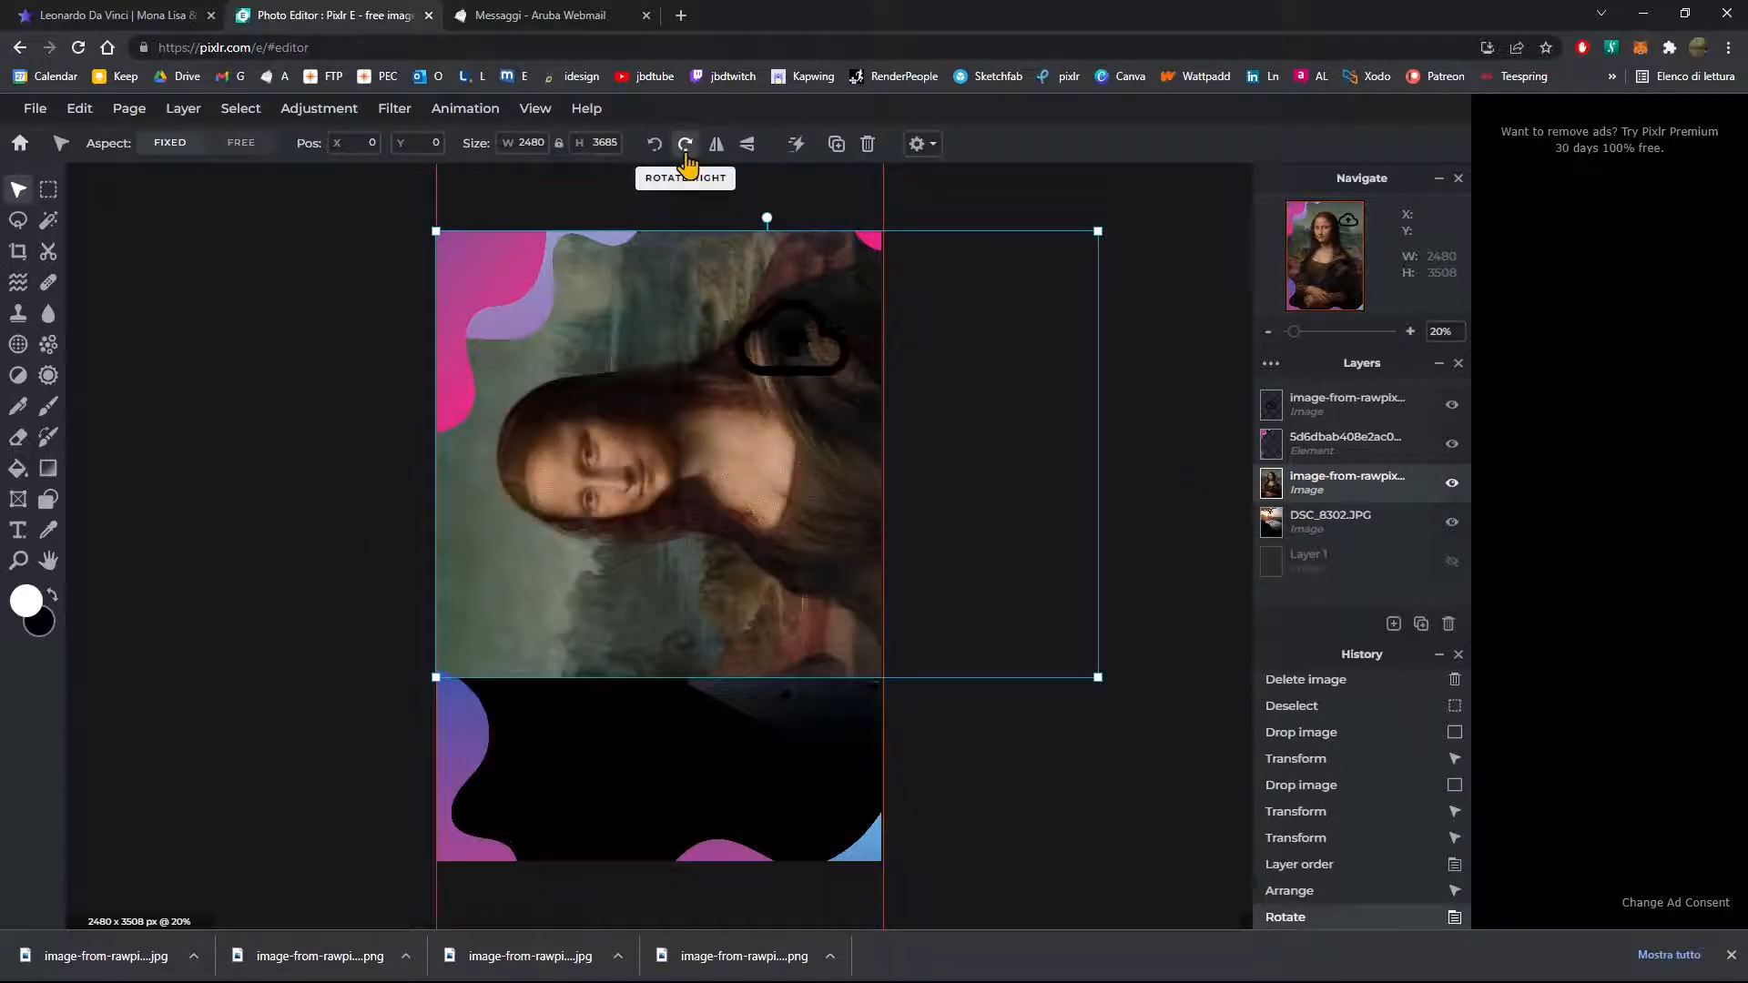
click(685, 155)
click(686, 154)
click(686, 159)
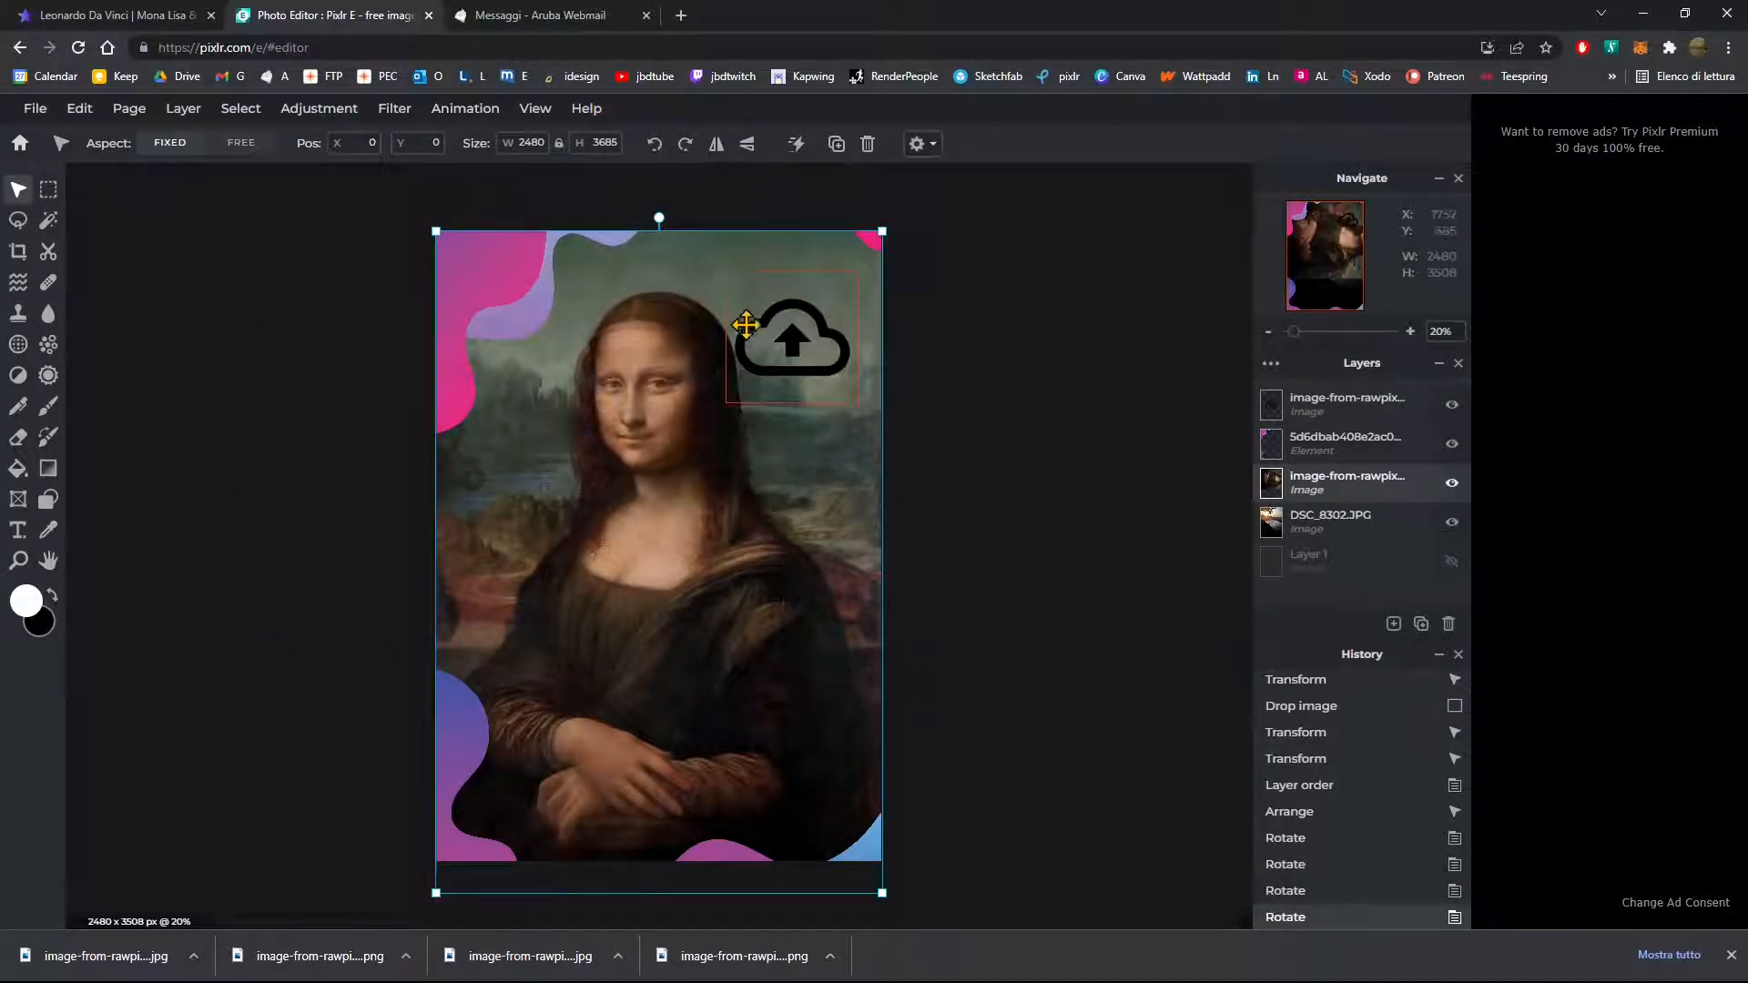
click(657, 148)
click(684, 157)
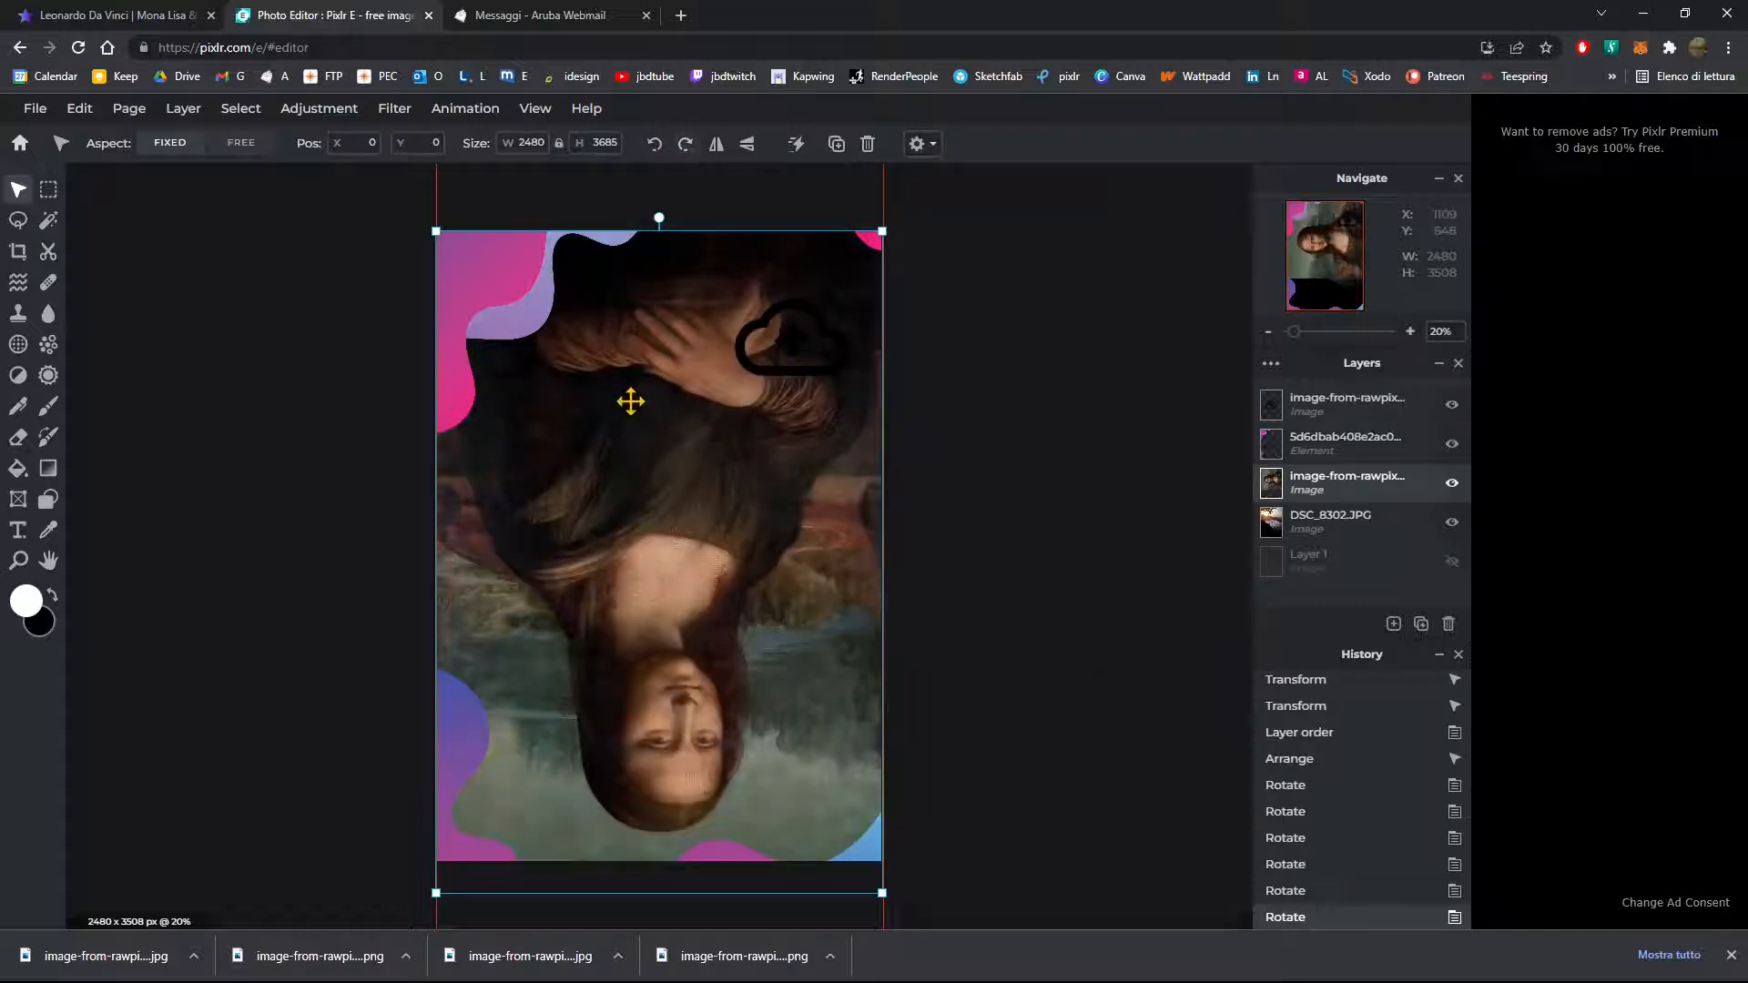
click(684, 155)
click(684, 155)
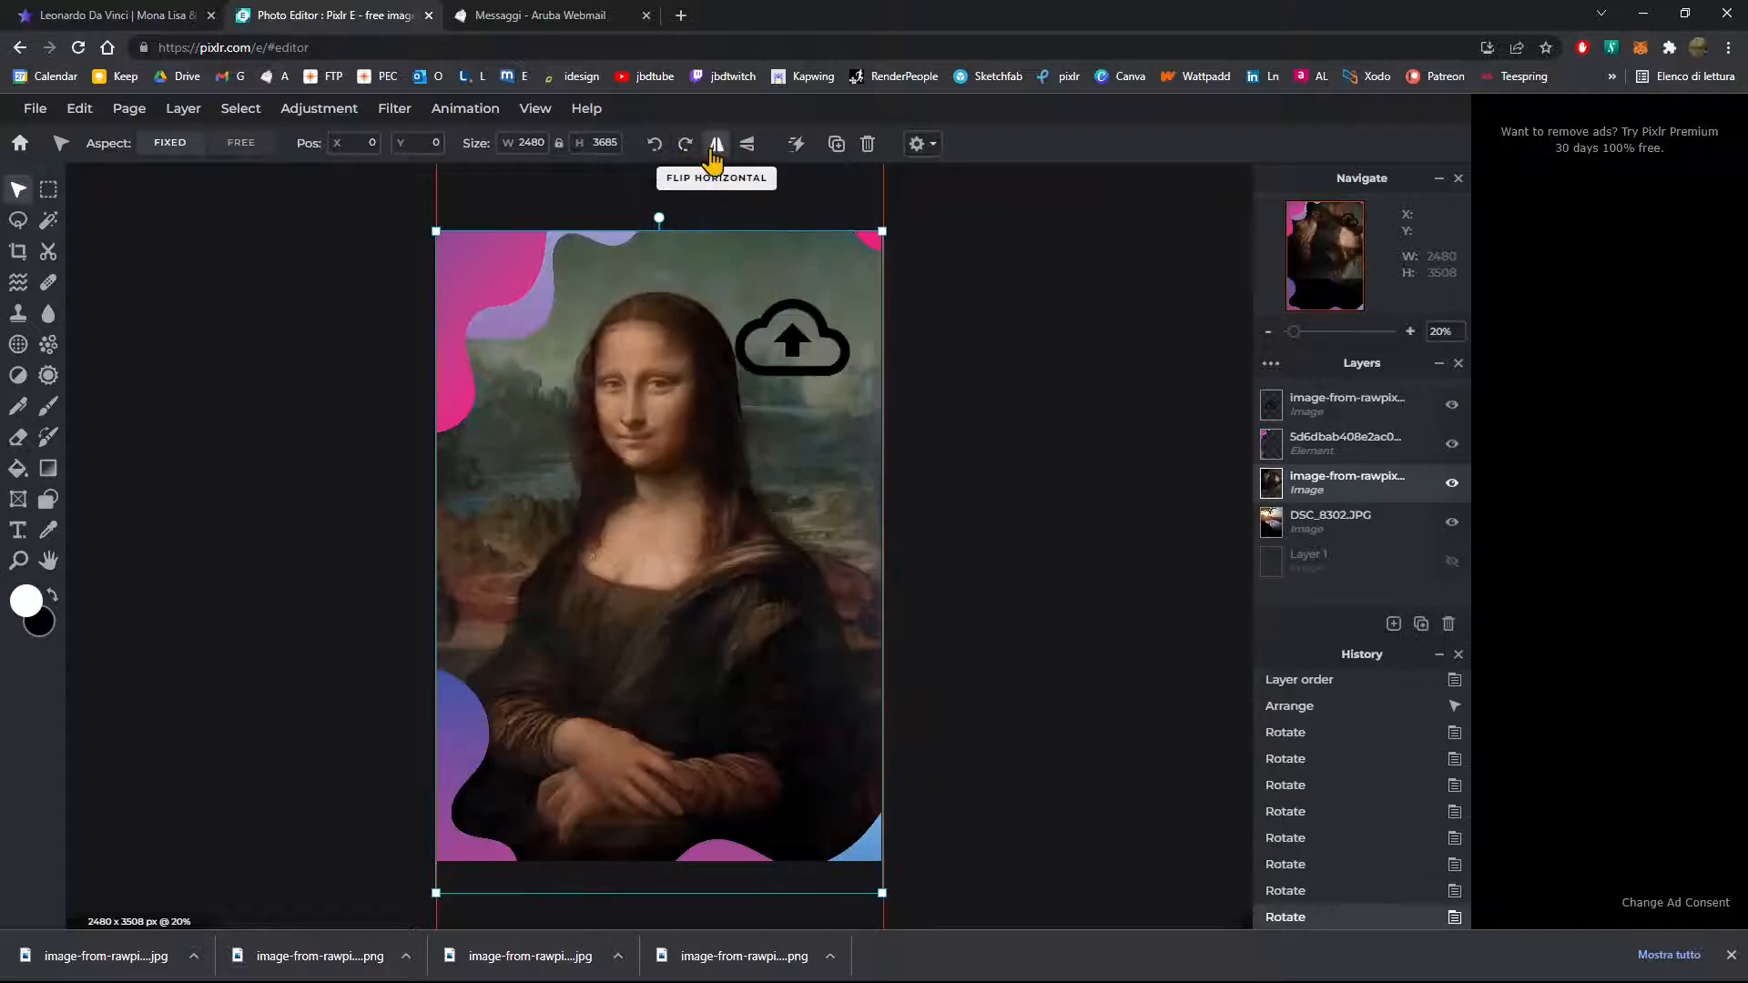
Step: Flip the Mona Lisa layer horizontally twice and vertically twice to bring it back to its original orientation
click(718, 153)
click(718, 153)
click(746, 157)
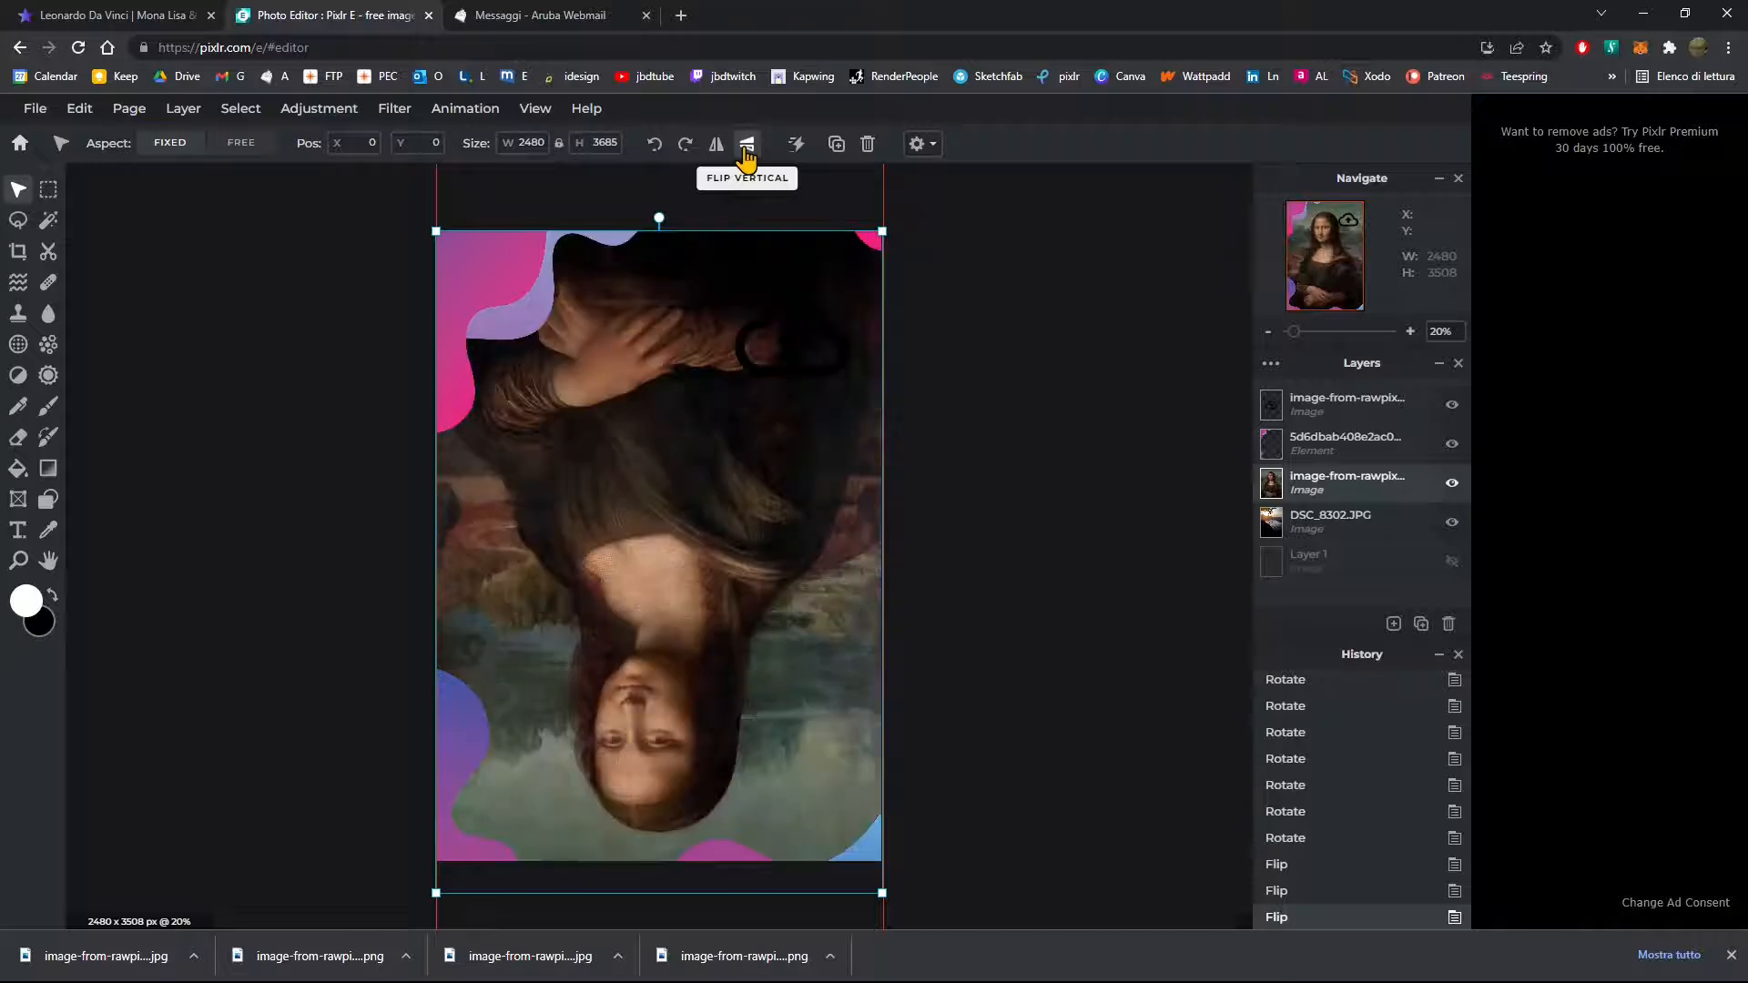
click(745, 157)
Step: Rotate the Mona Lisa layer right through four quarter turns and deselect it
click(689, 149)
click(689, 148)
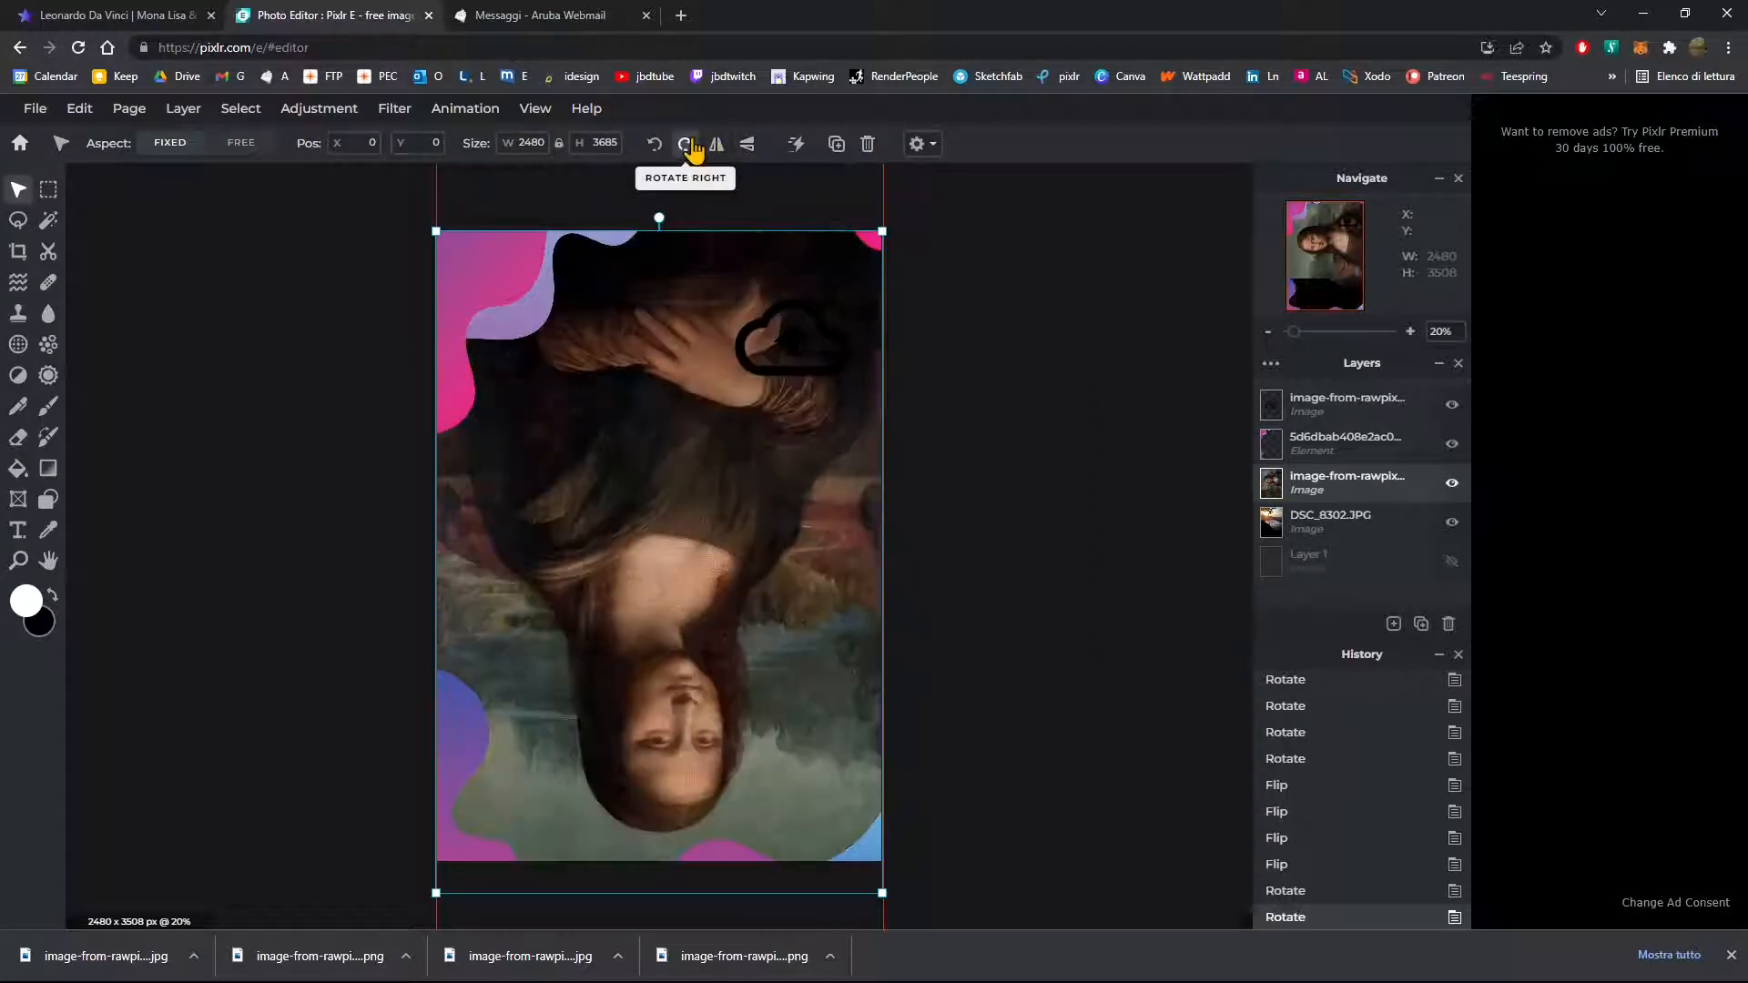
click(689, 149)
click(689, 149)
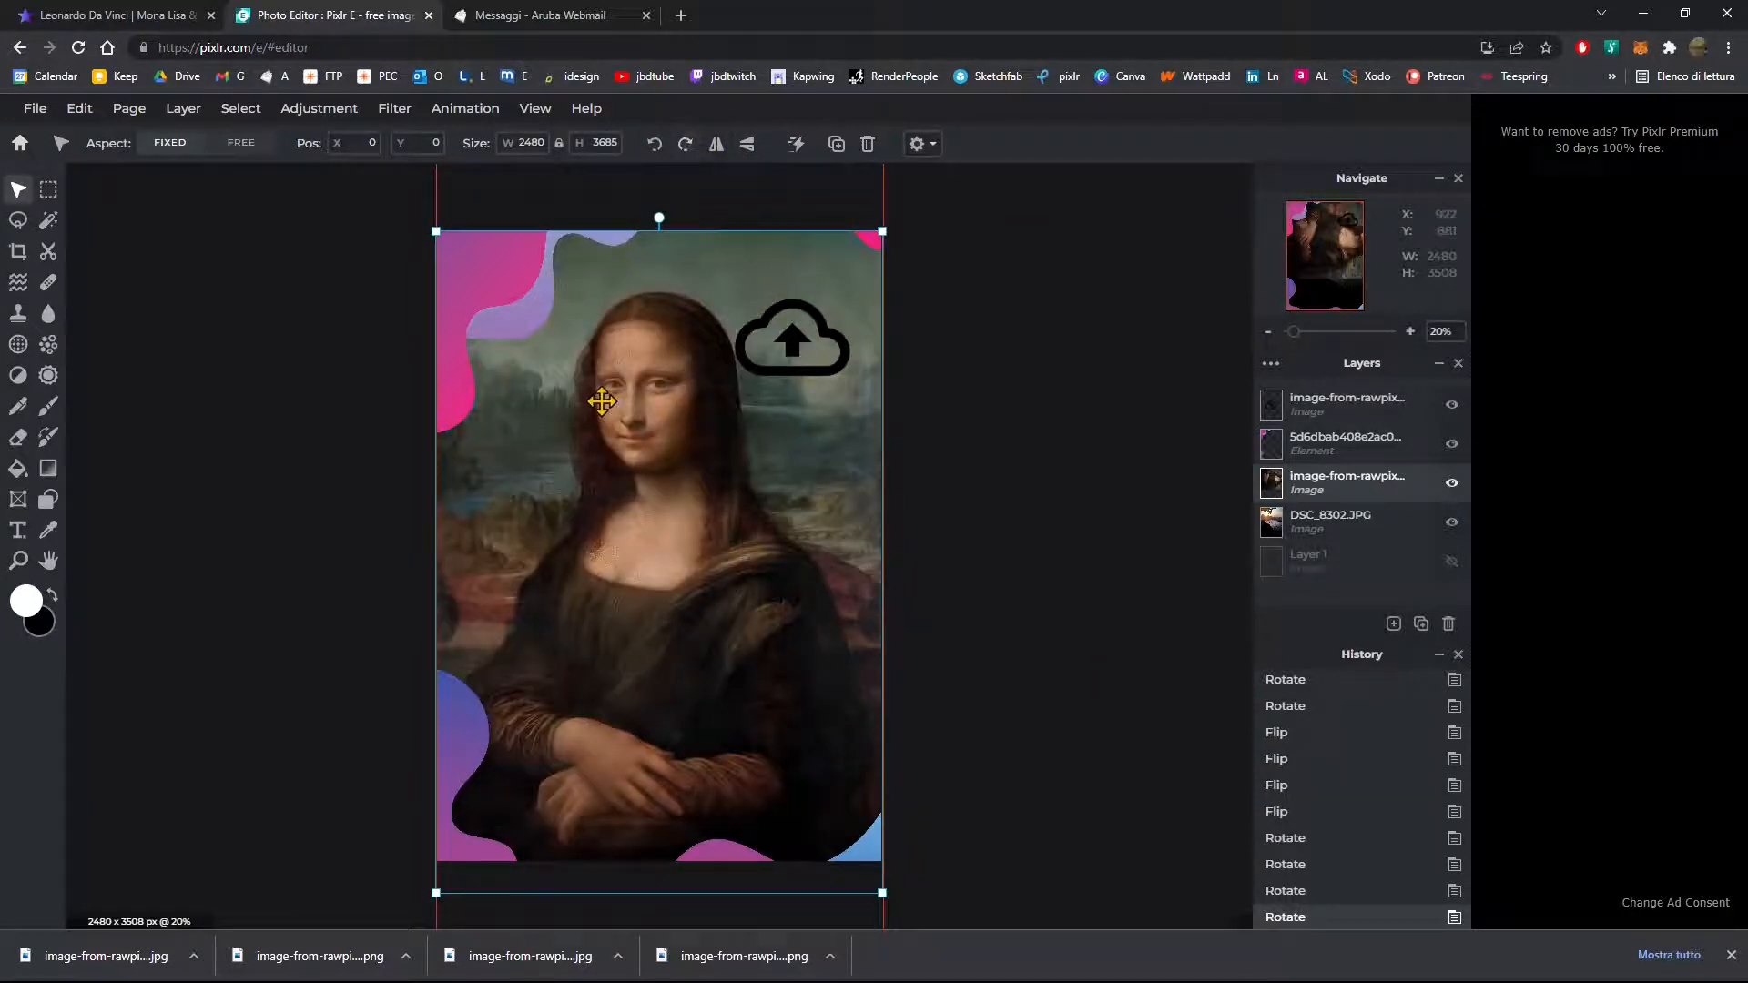
click(355, 370)
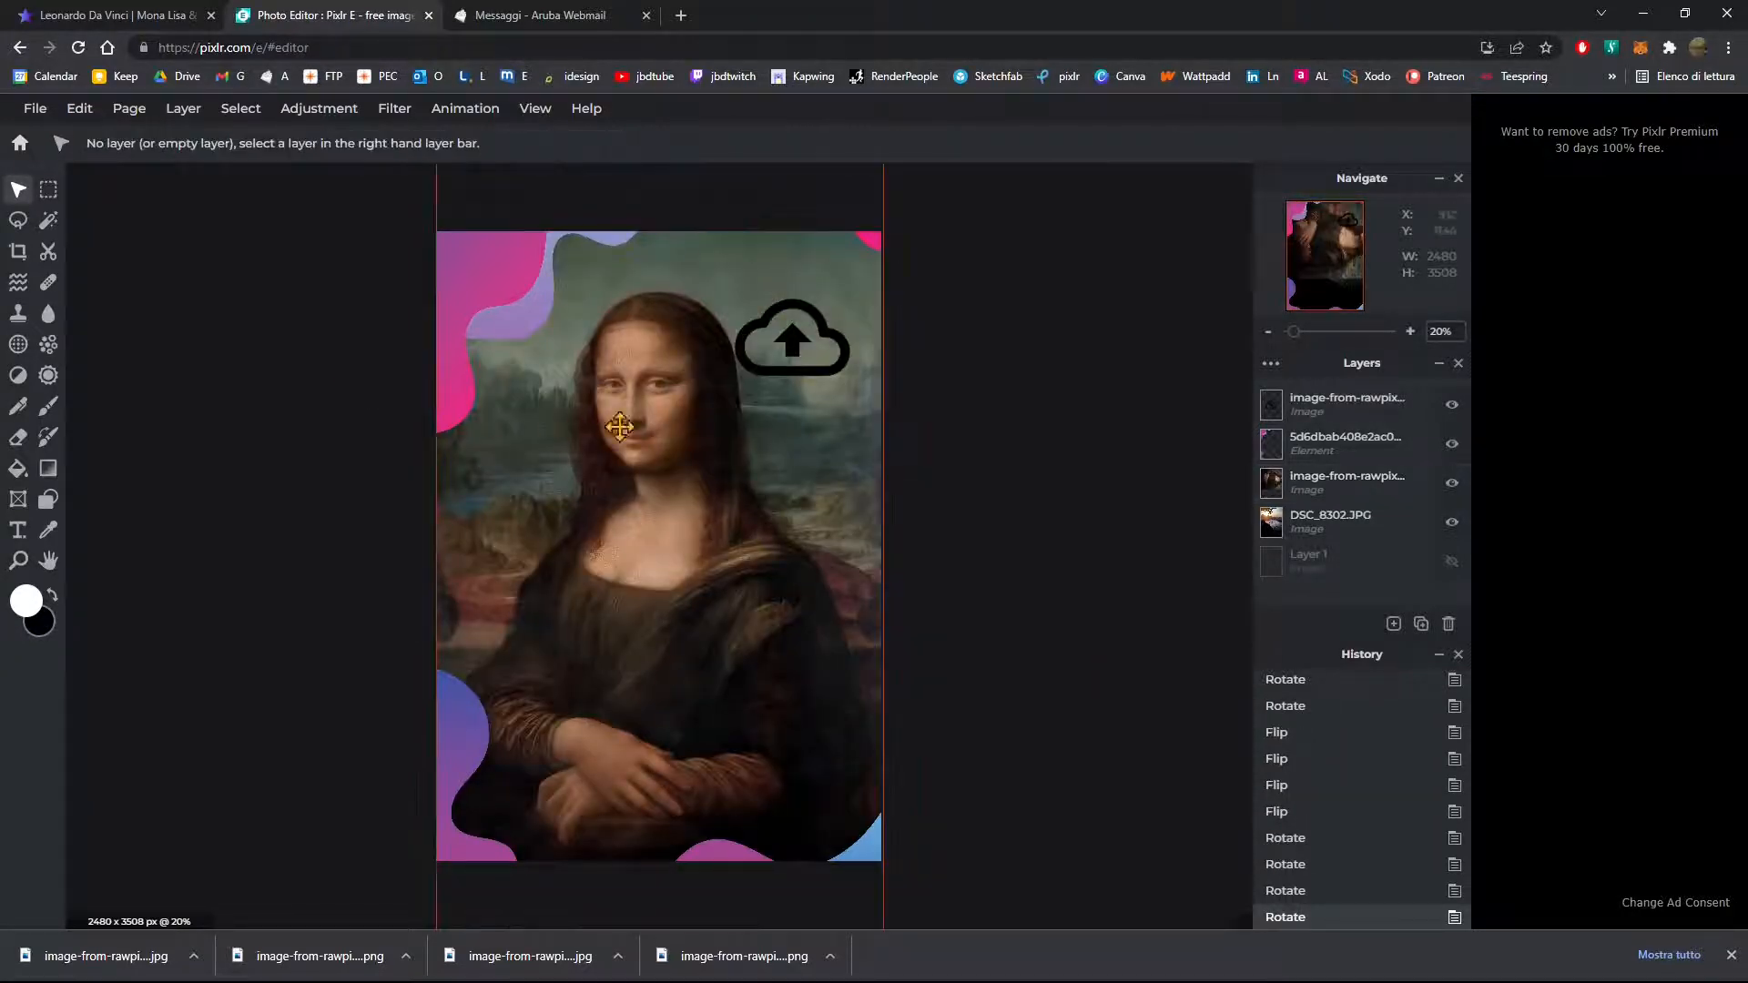
Step: Rotate the whole page counter-clockwise in four quarter turns until it is back in portrait orientation
click(1309, 486)
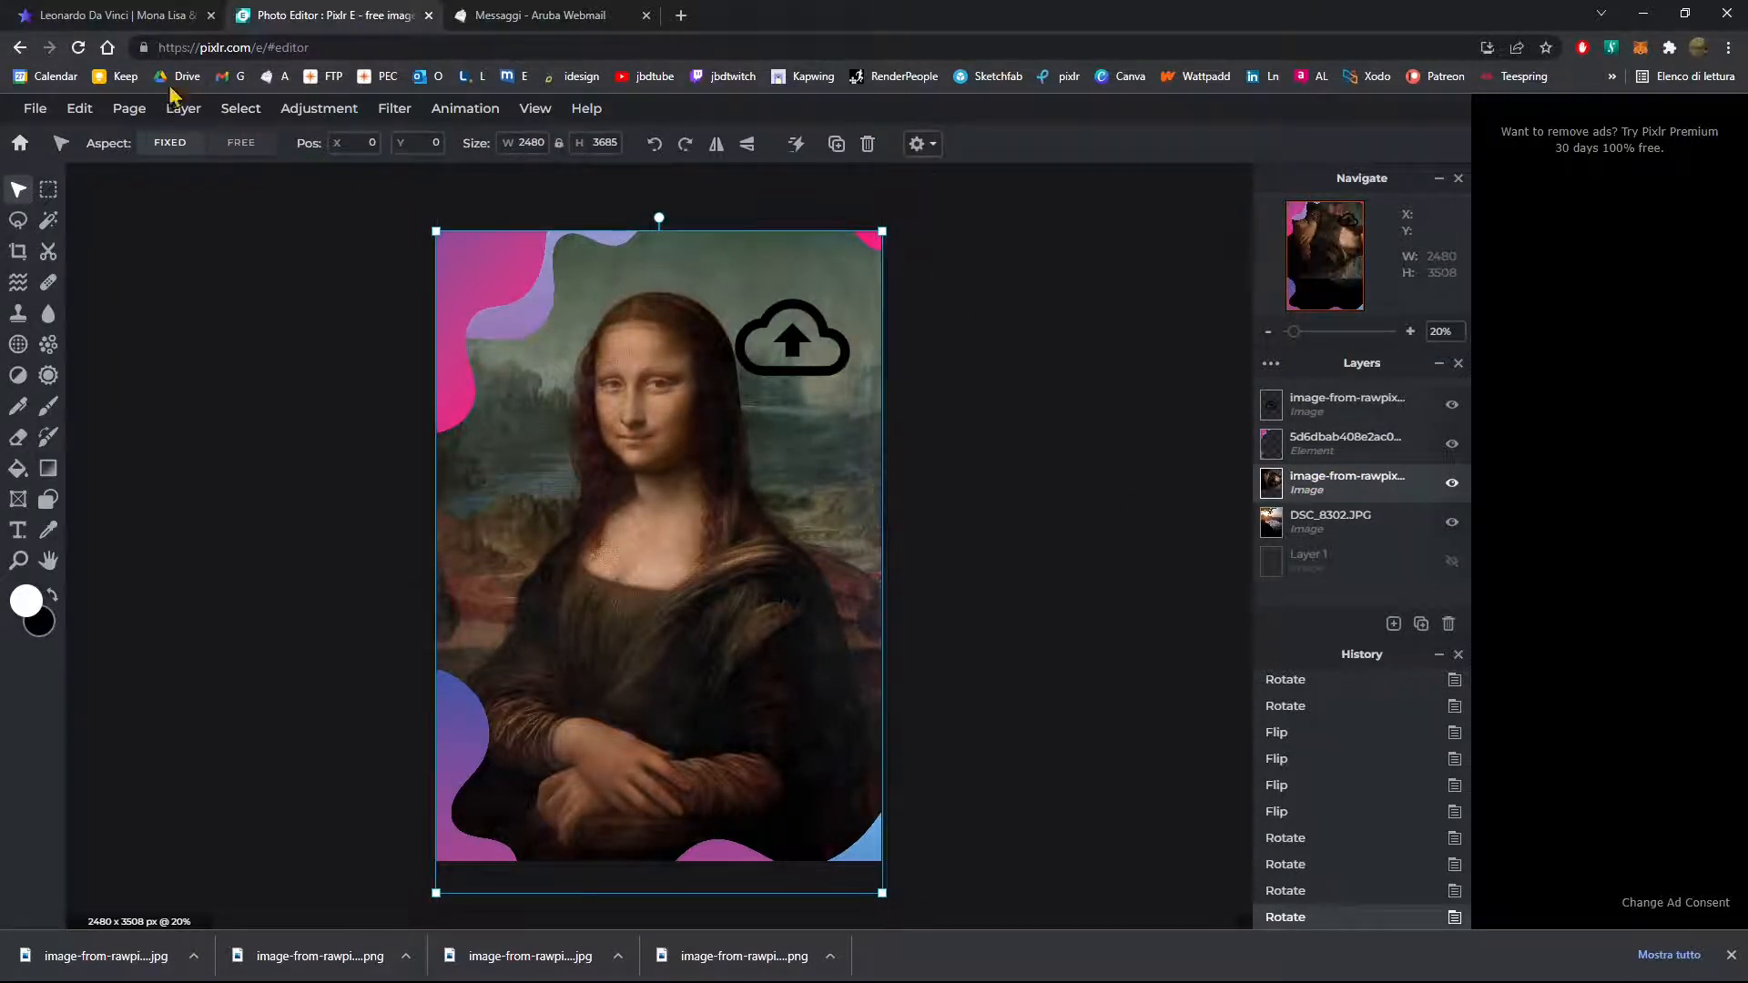
click(139, 113)
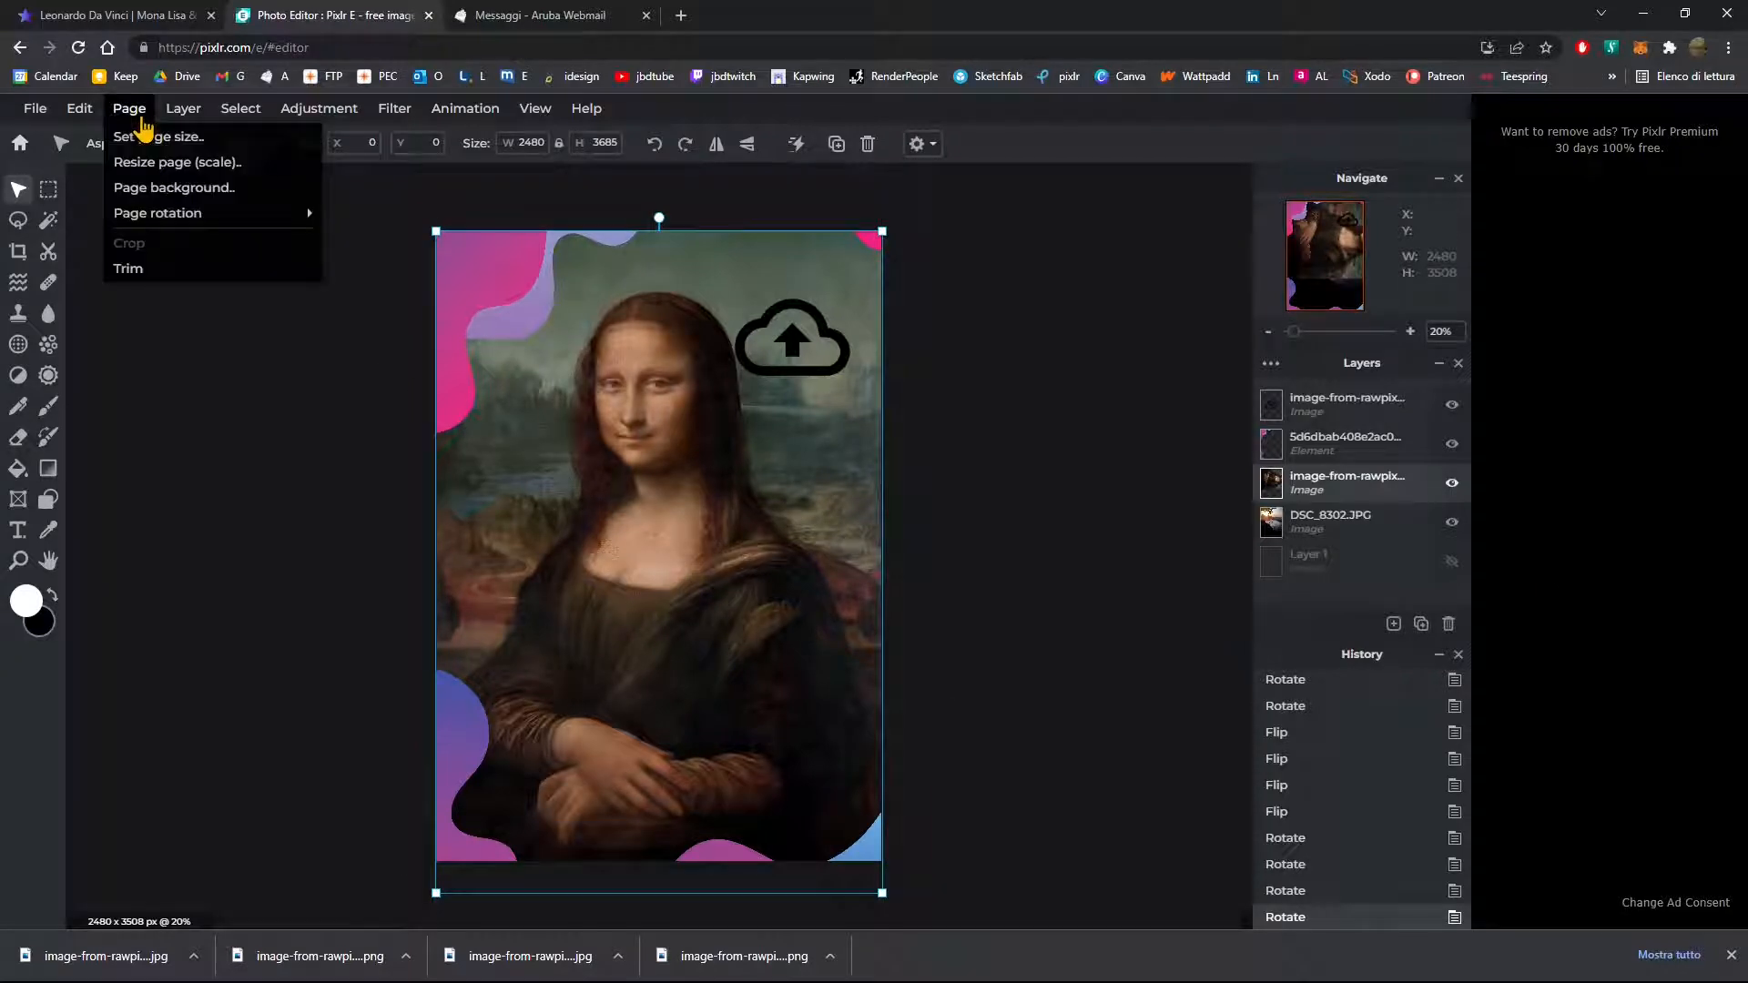
mouse_move(160, 216)
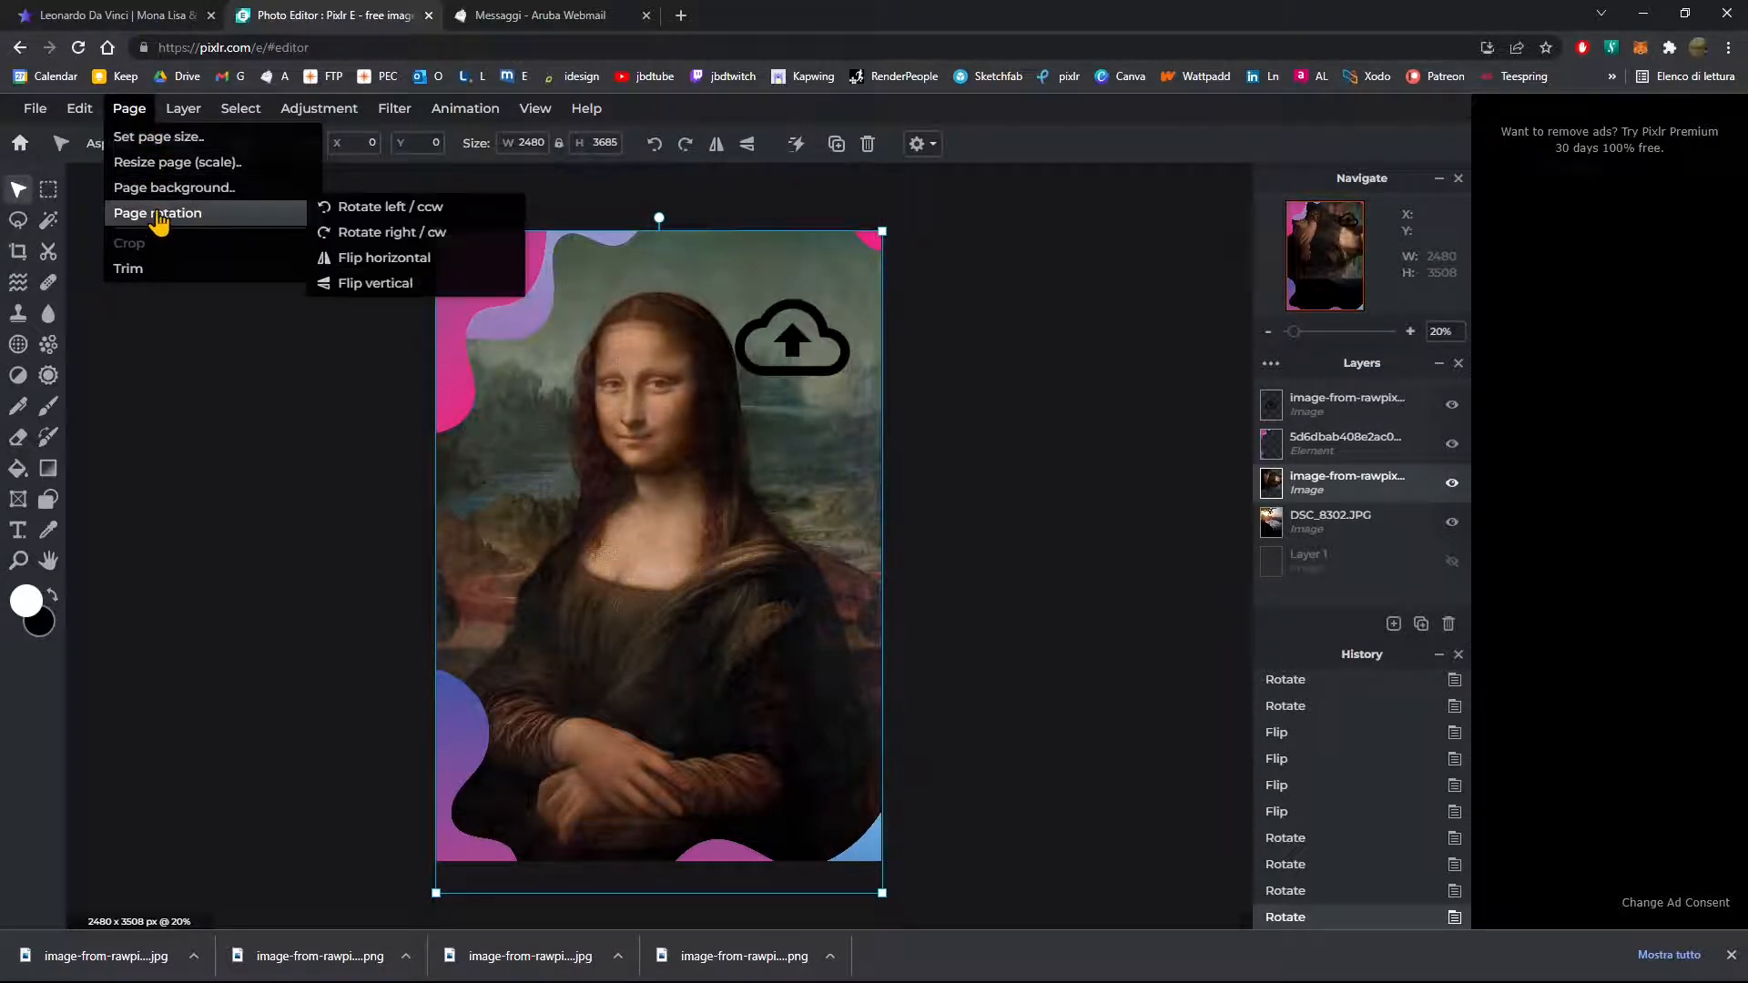
click(391, 215)
click(130, 110)
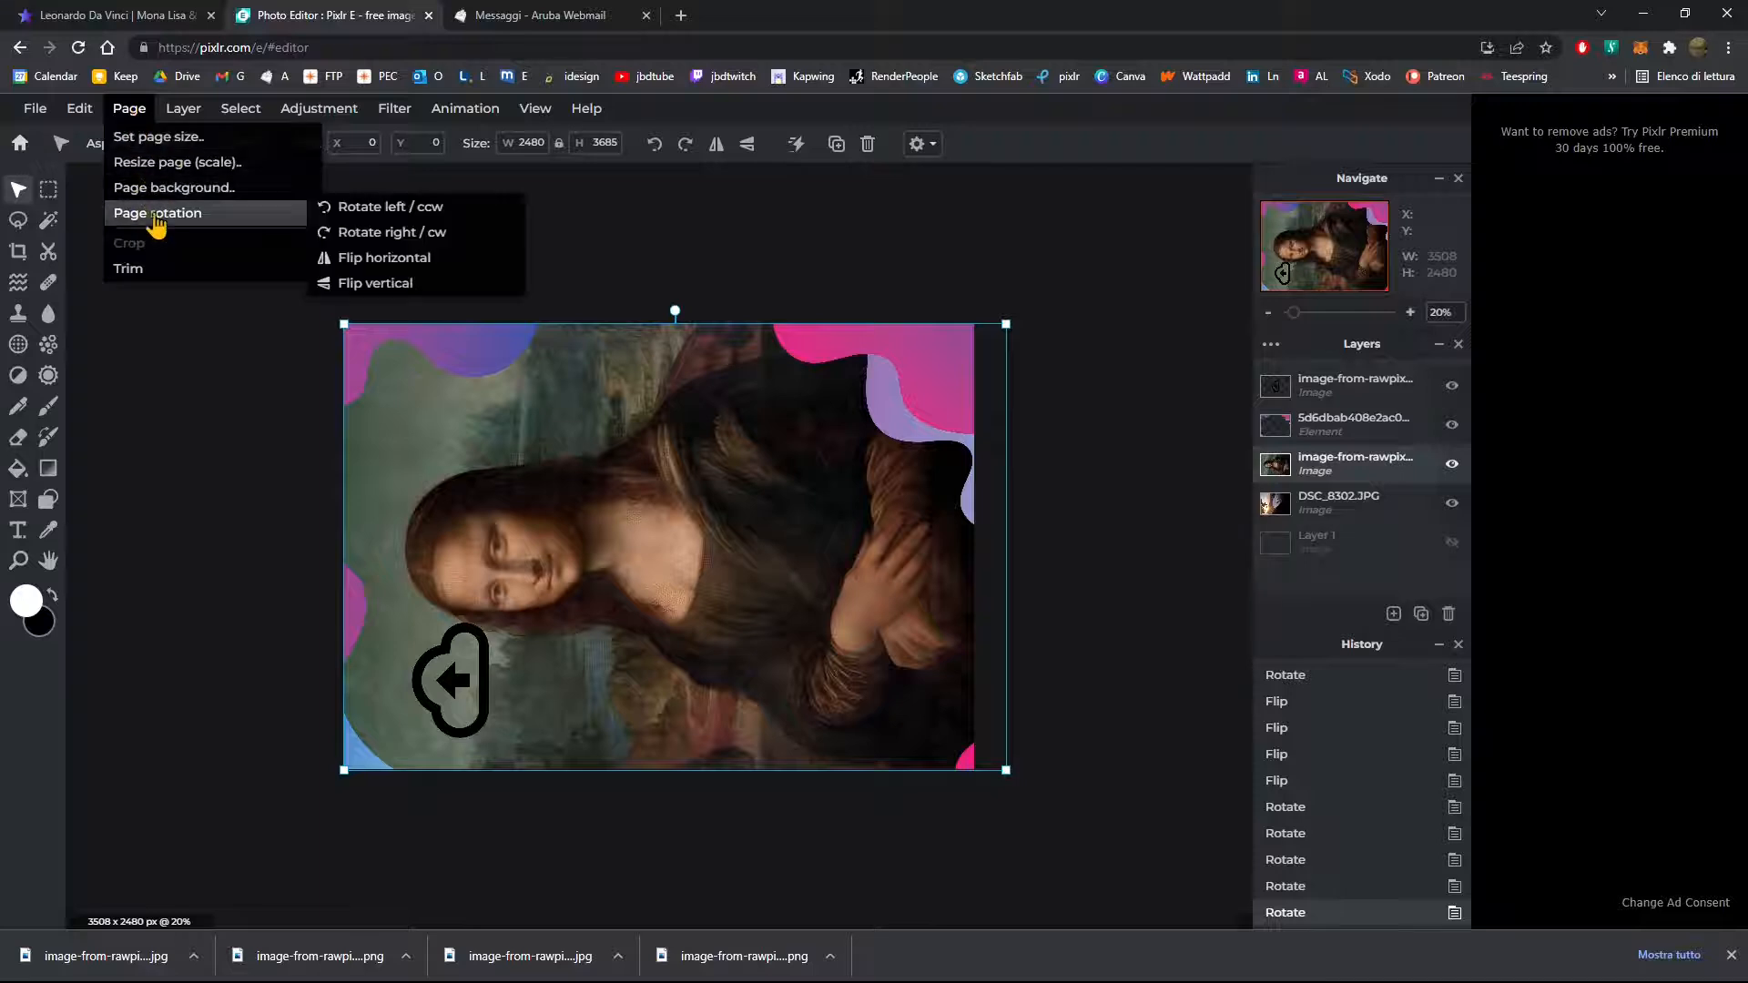
click(326, 211)
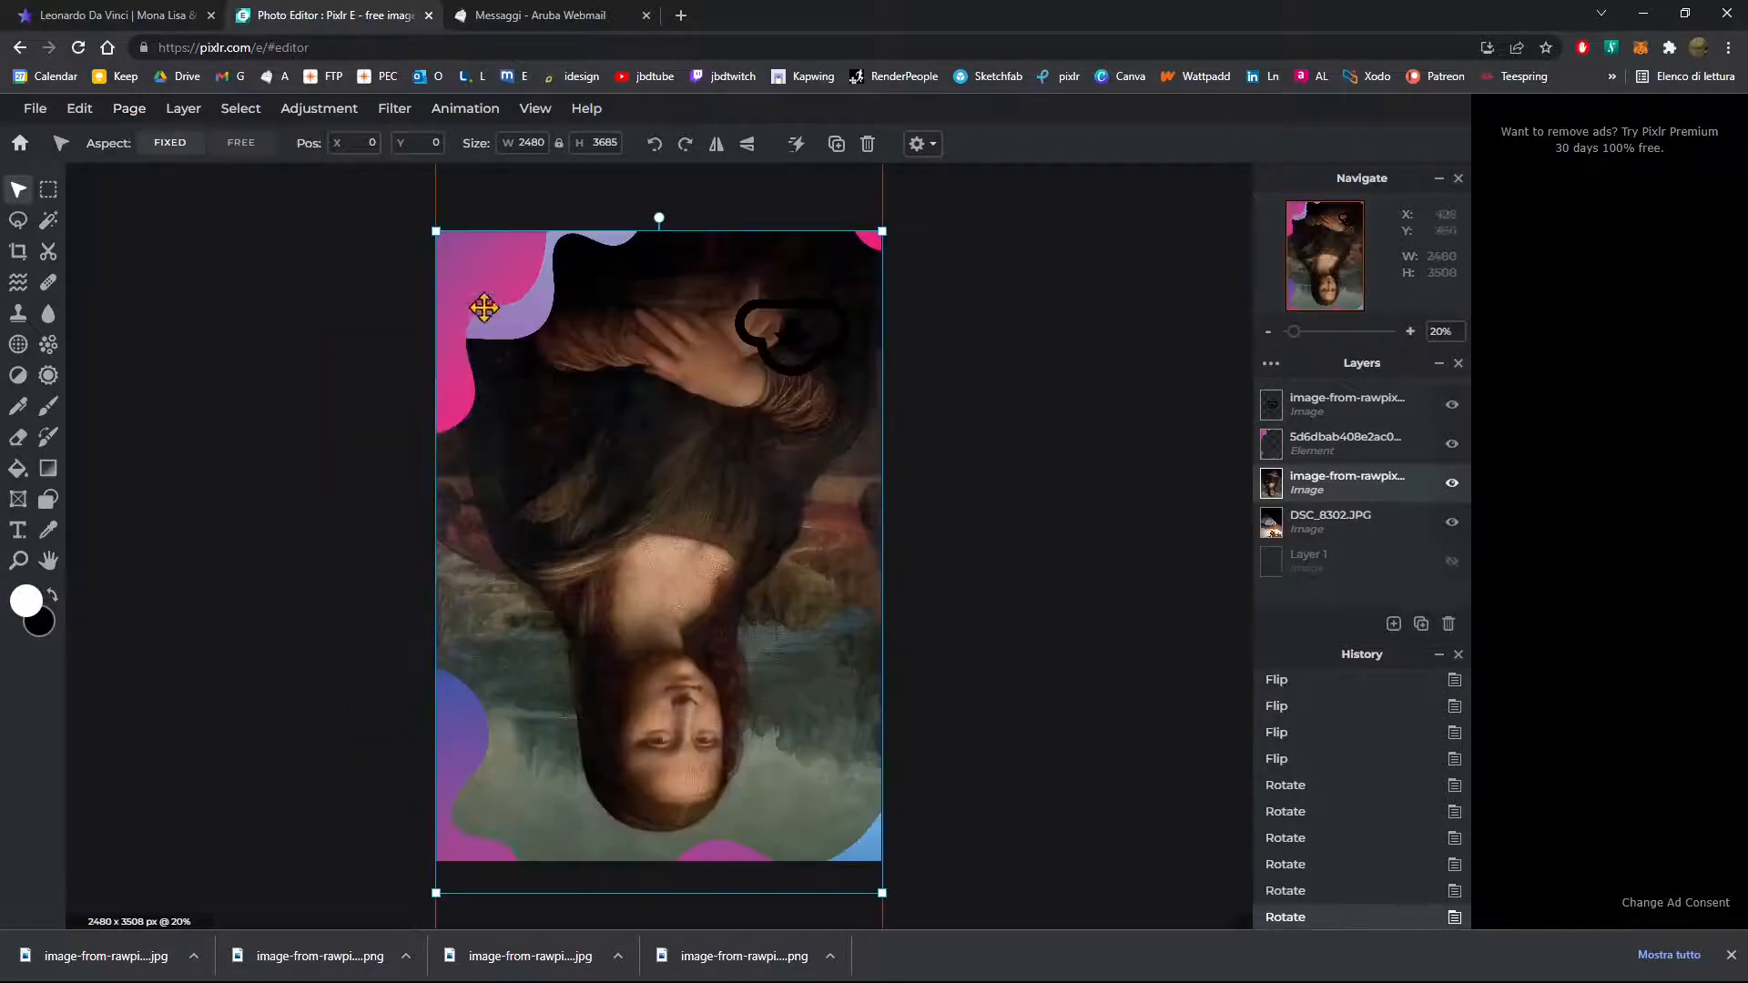
click(136, 112)
mouse_move(227, 215)
click(371, 211)
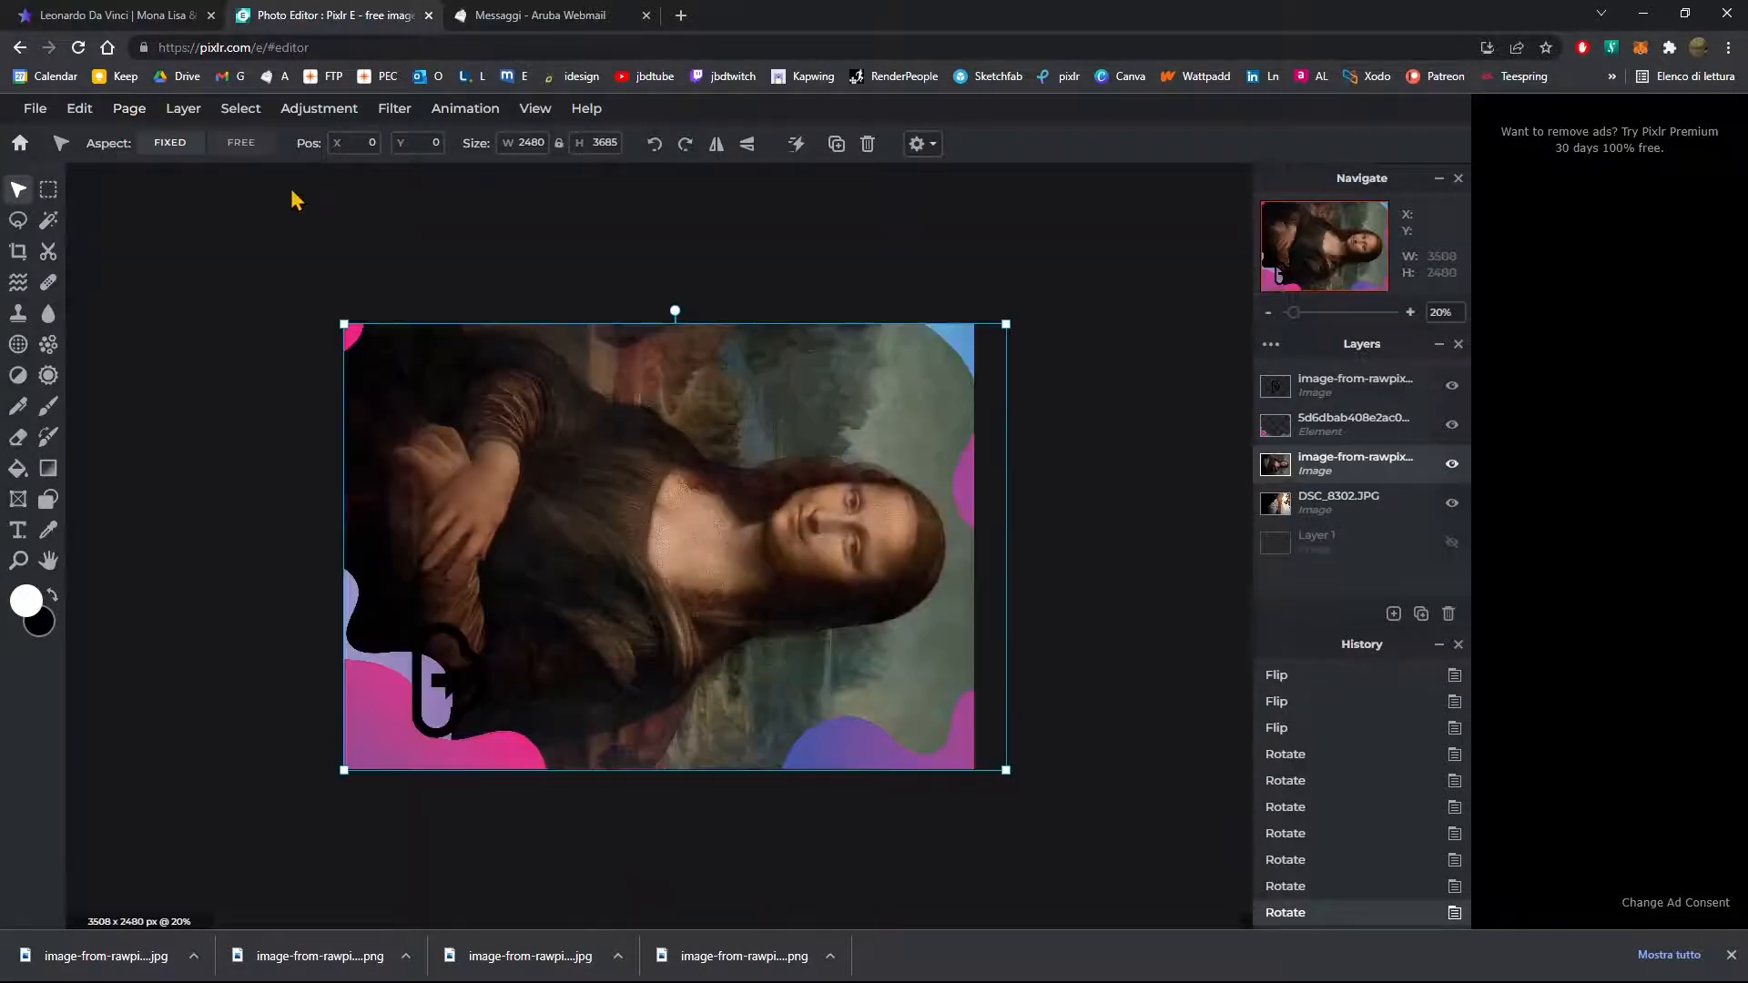
click(129, 108)
mouse_move(169, 215)
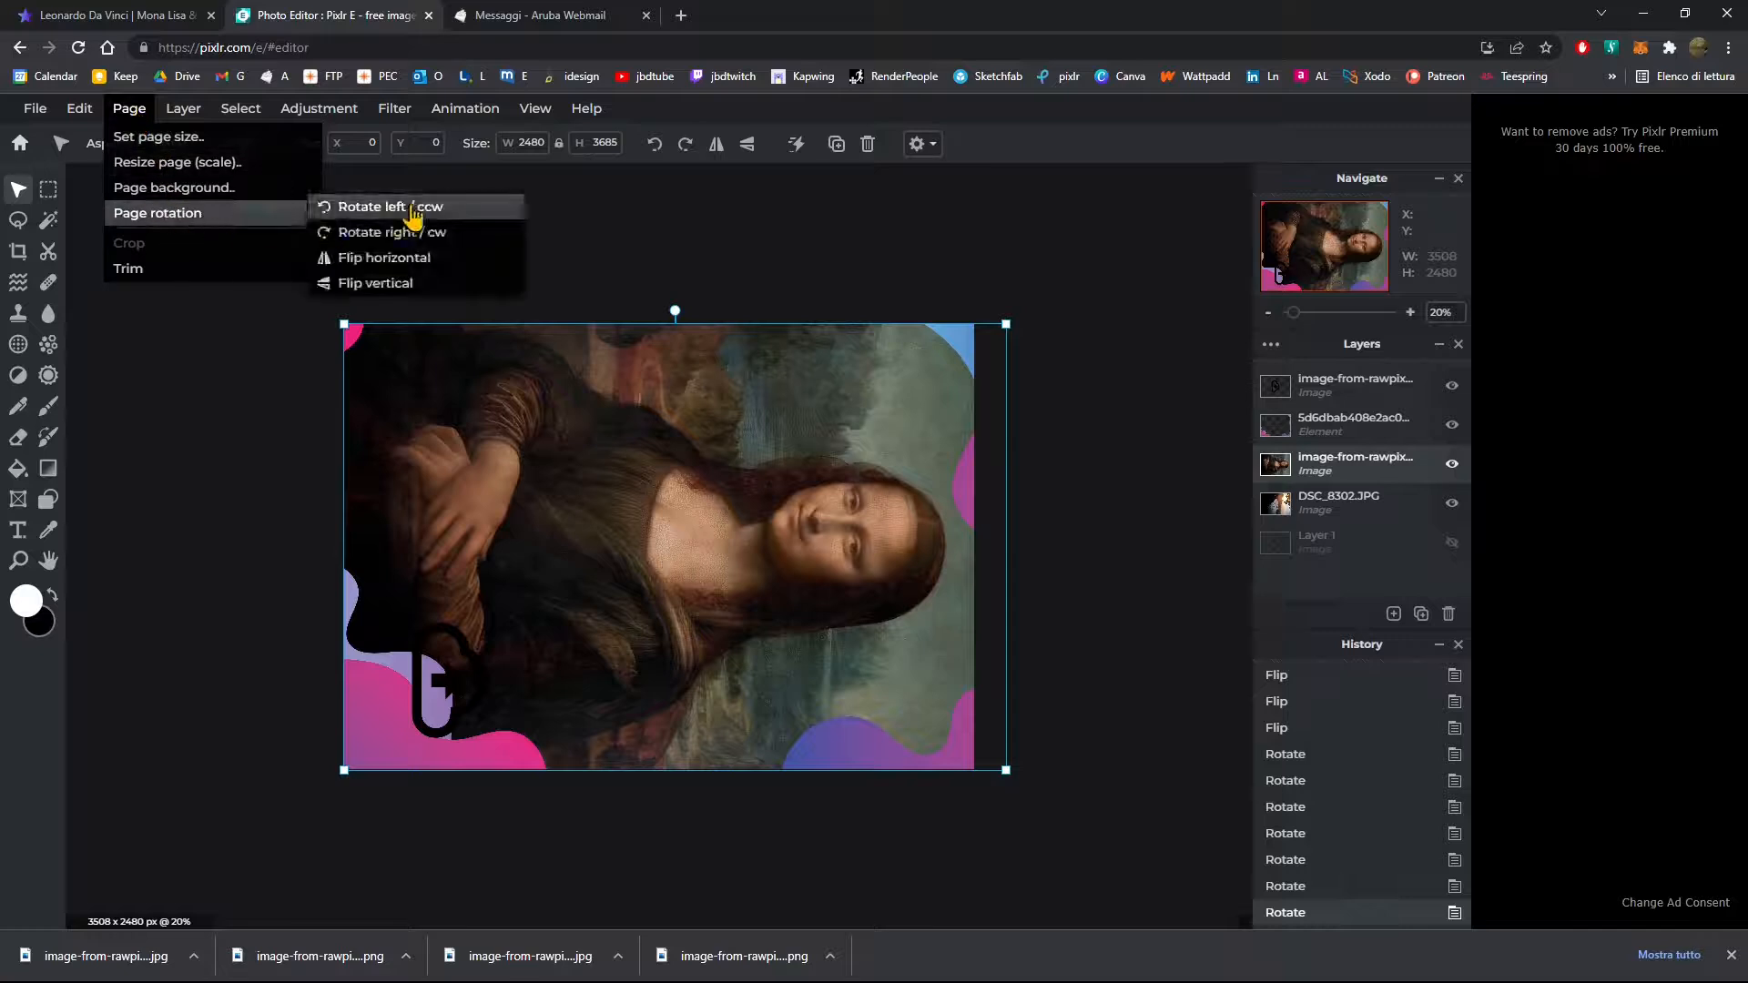
click(373, 211)
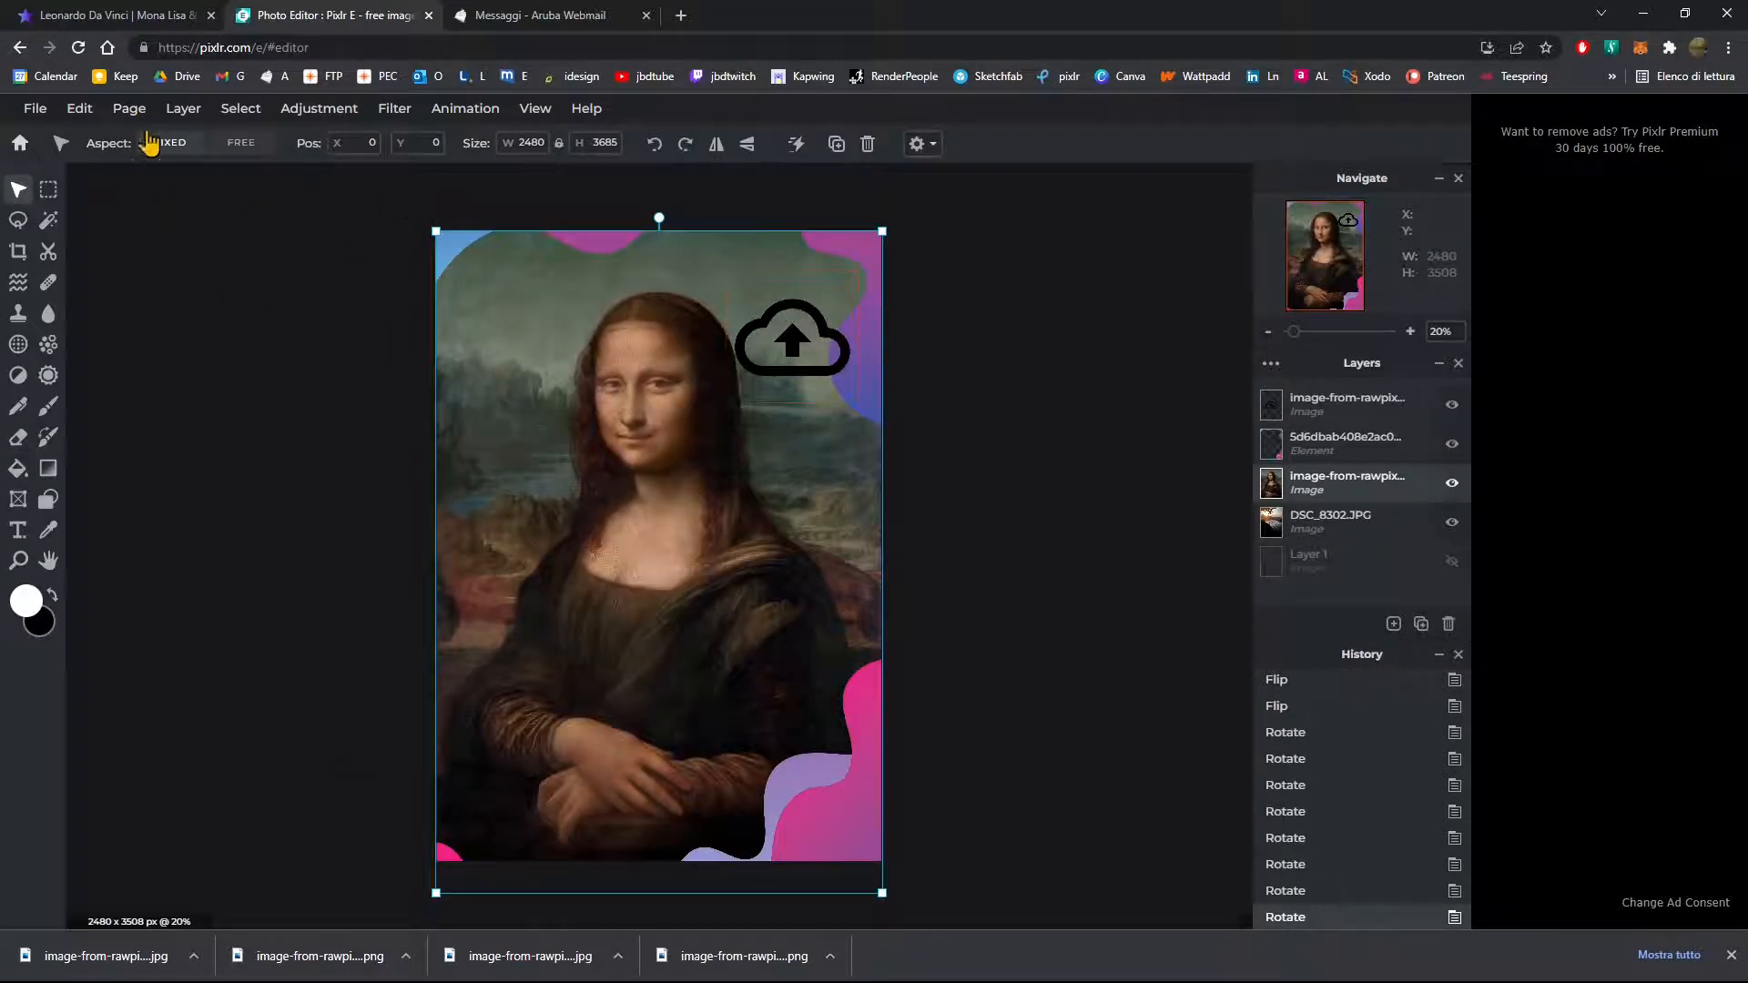
click(132, 110)
click(128, 109)
mouse_move(255, 215)
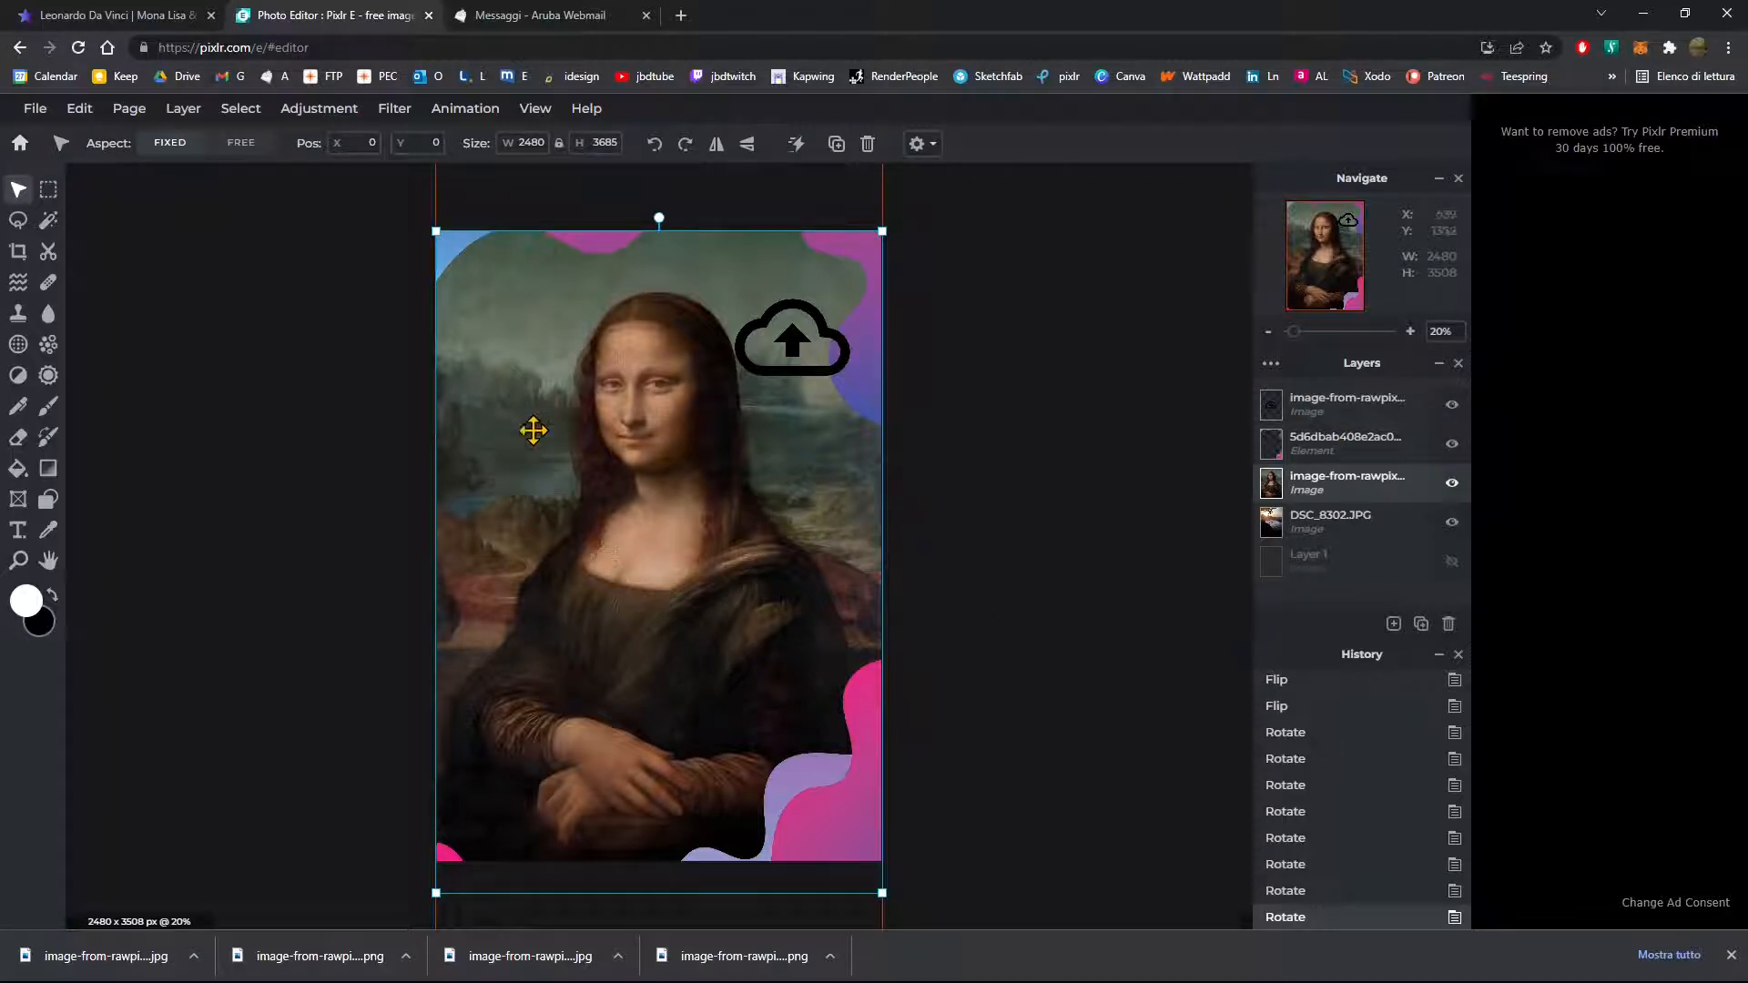
Step: Open the page animation presets from the colourful shape element, review them and close them without applying any
click(1089, 507)
click(767, 449)
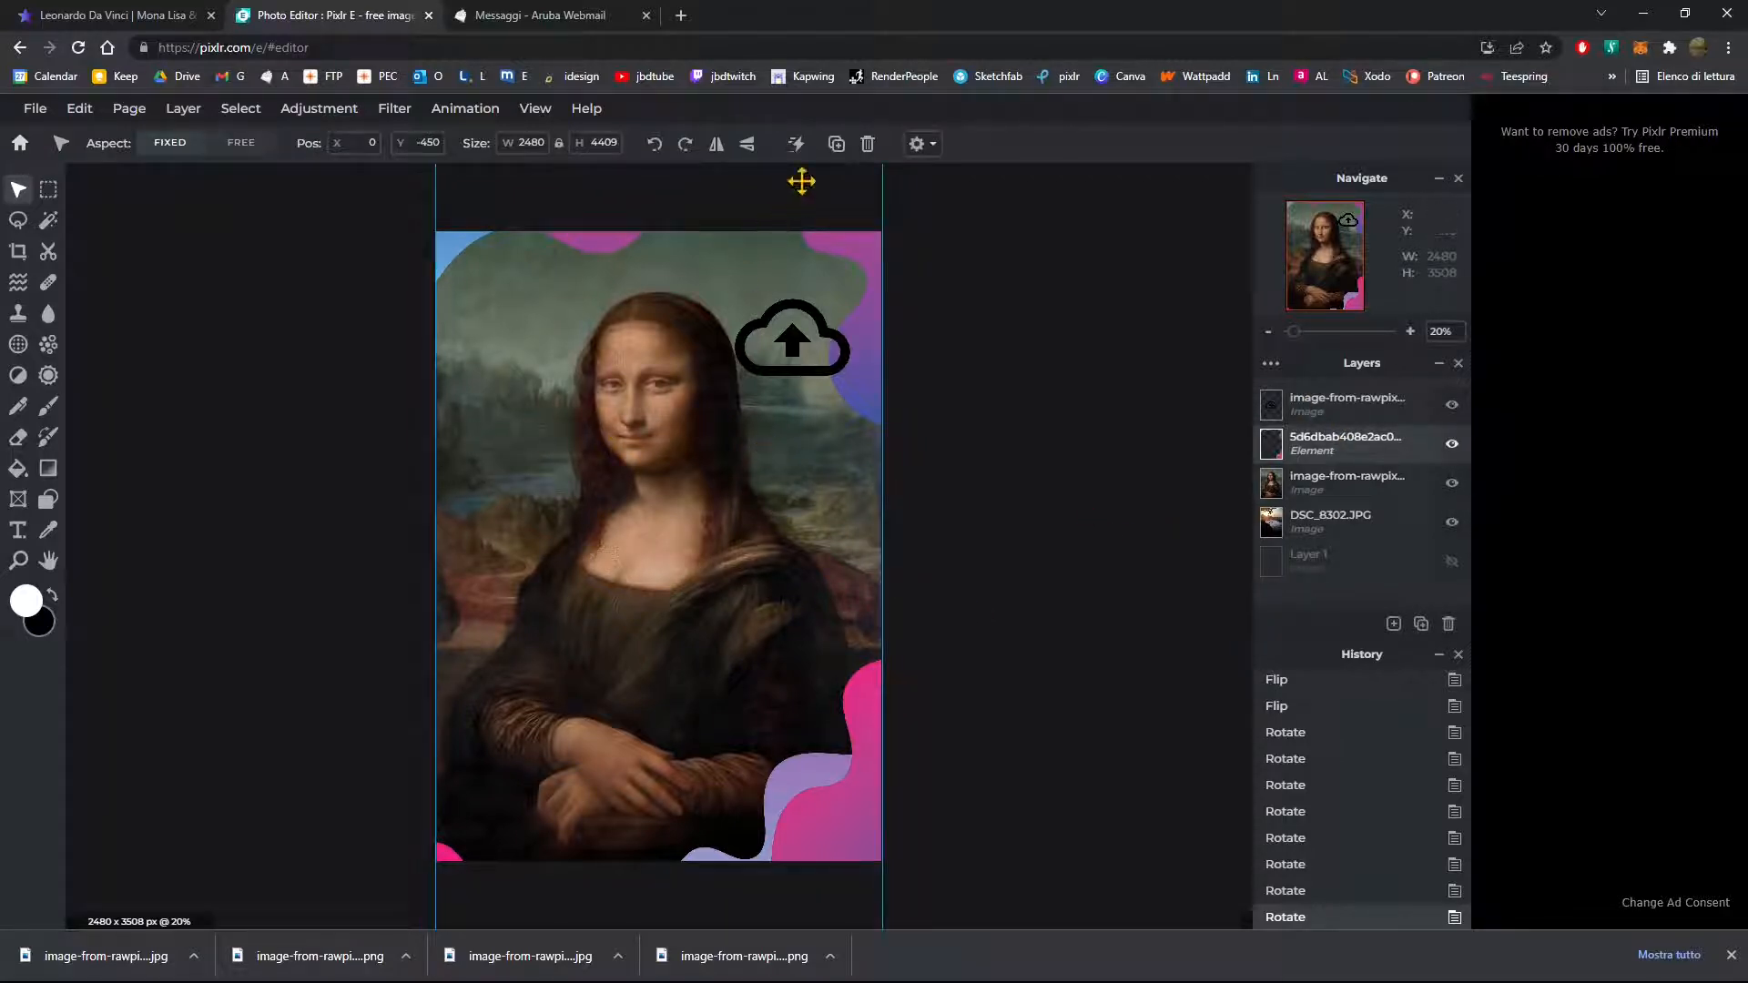
click(796, 144)
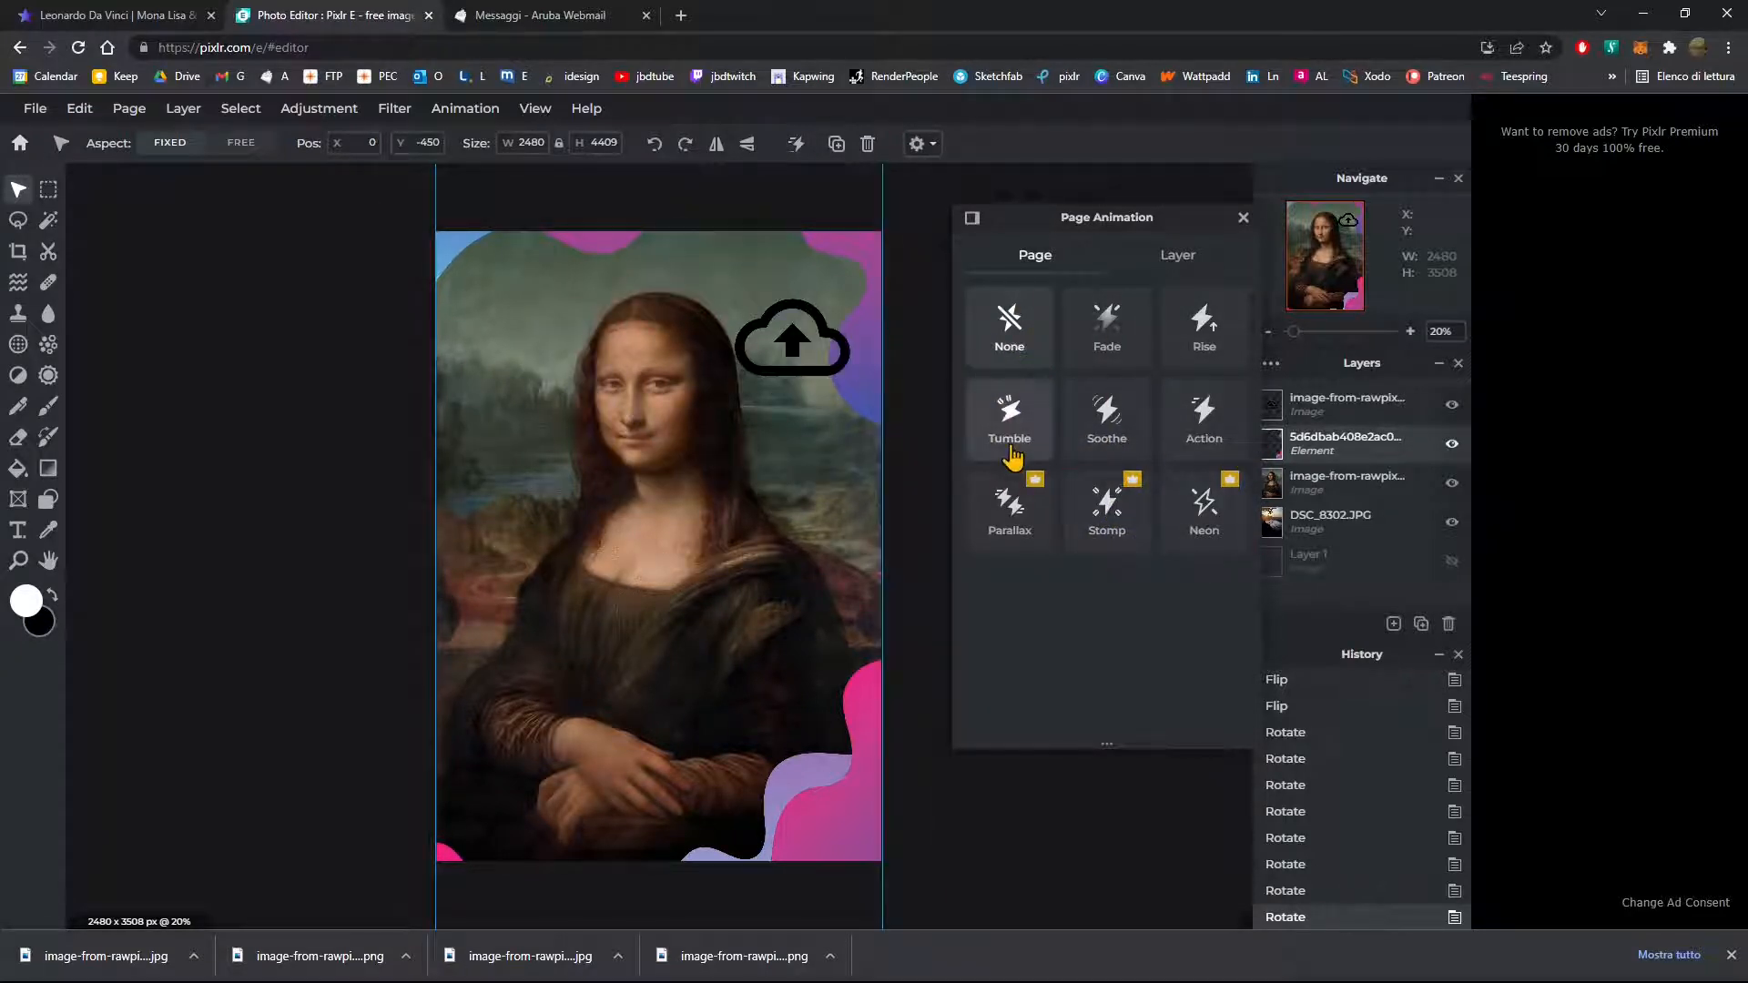
click(1329, 496)
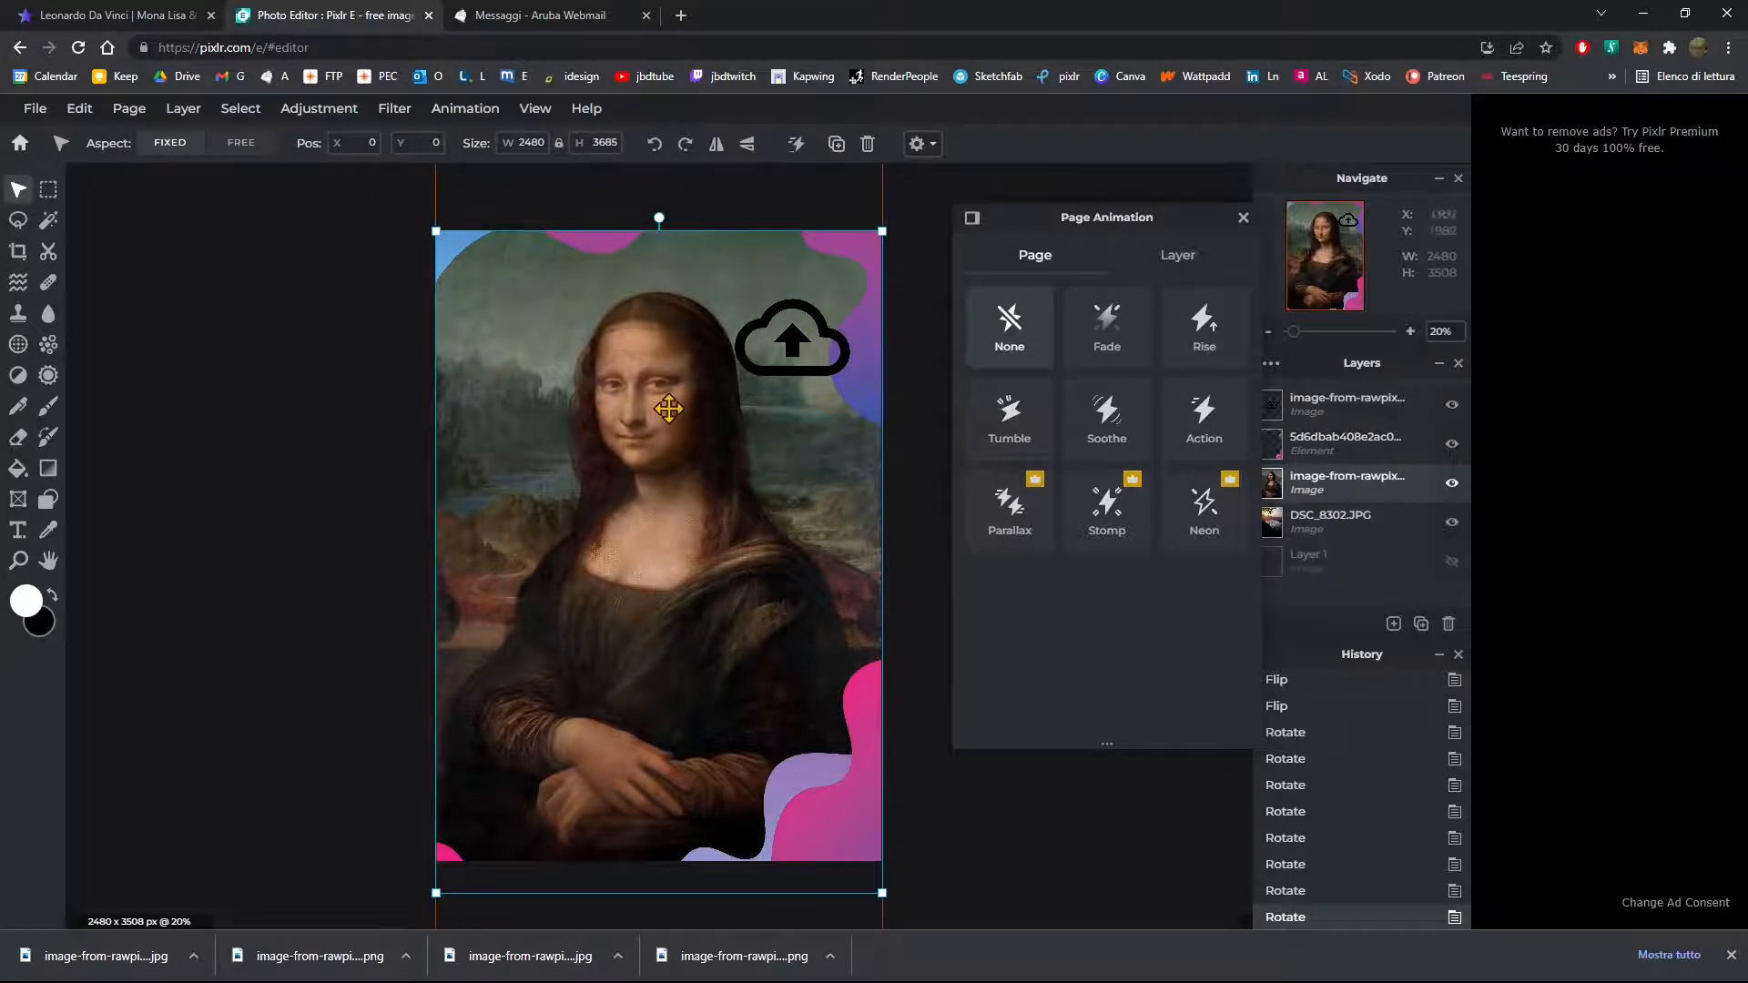
click(984, 199)
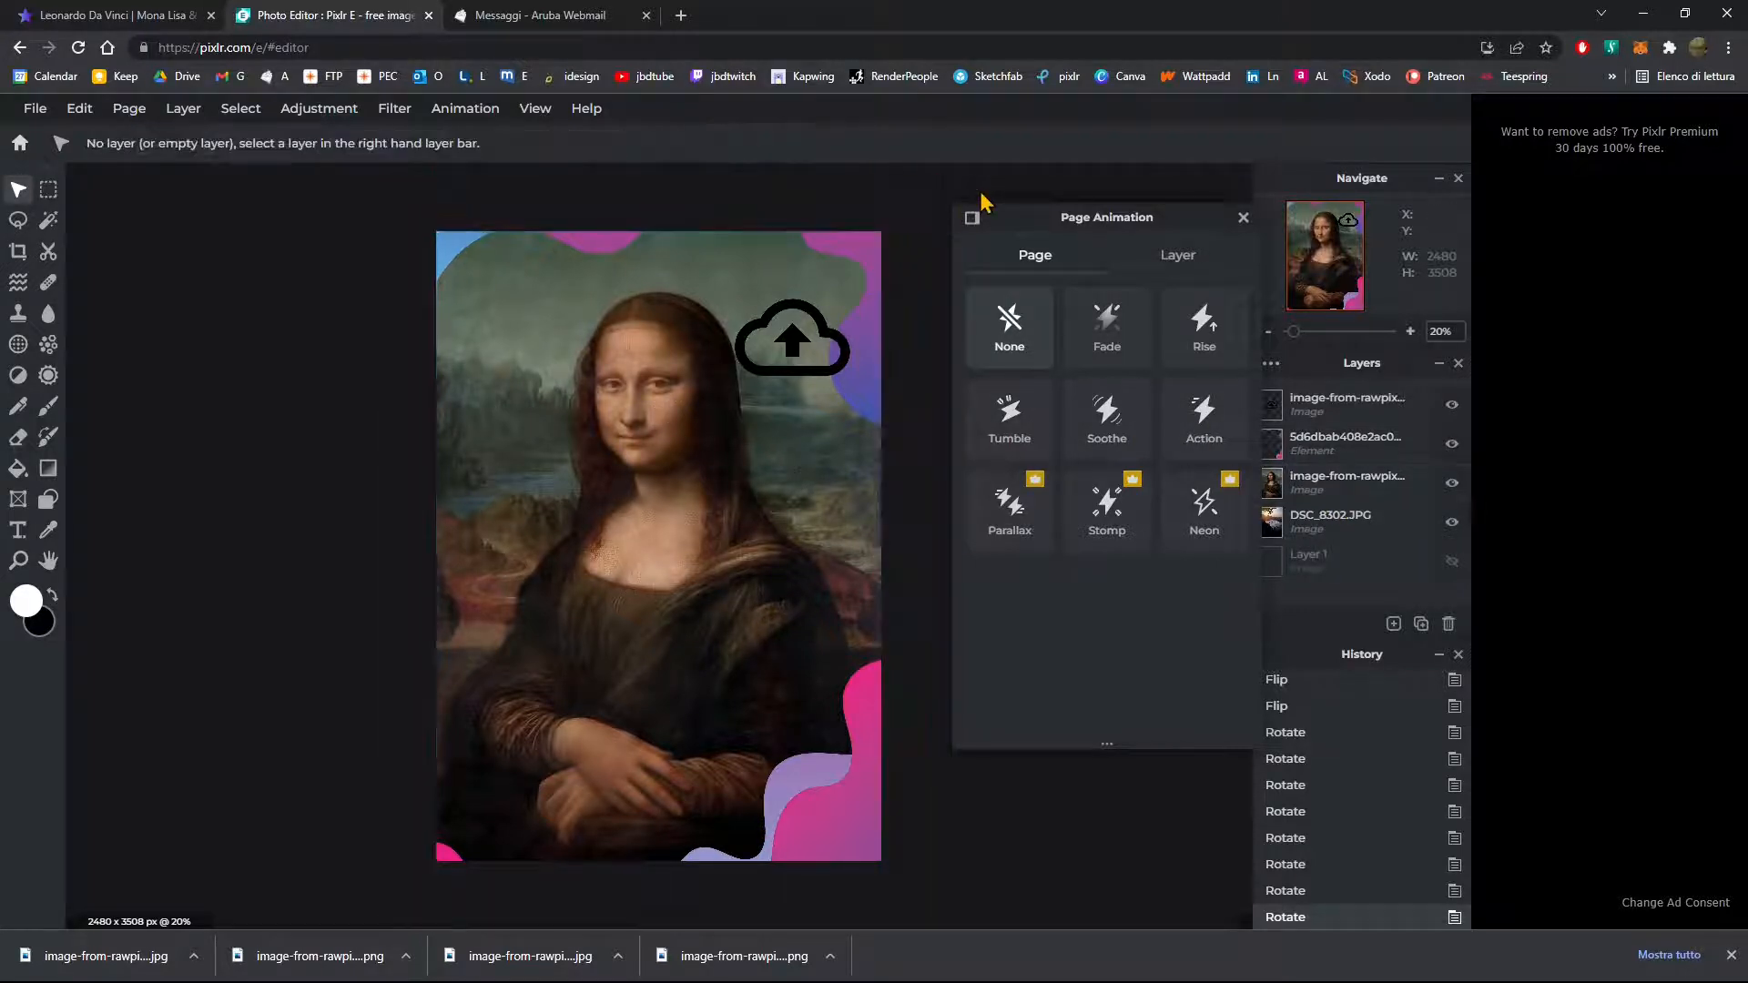
click(1243, 217)
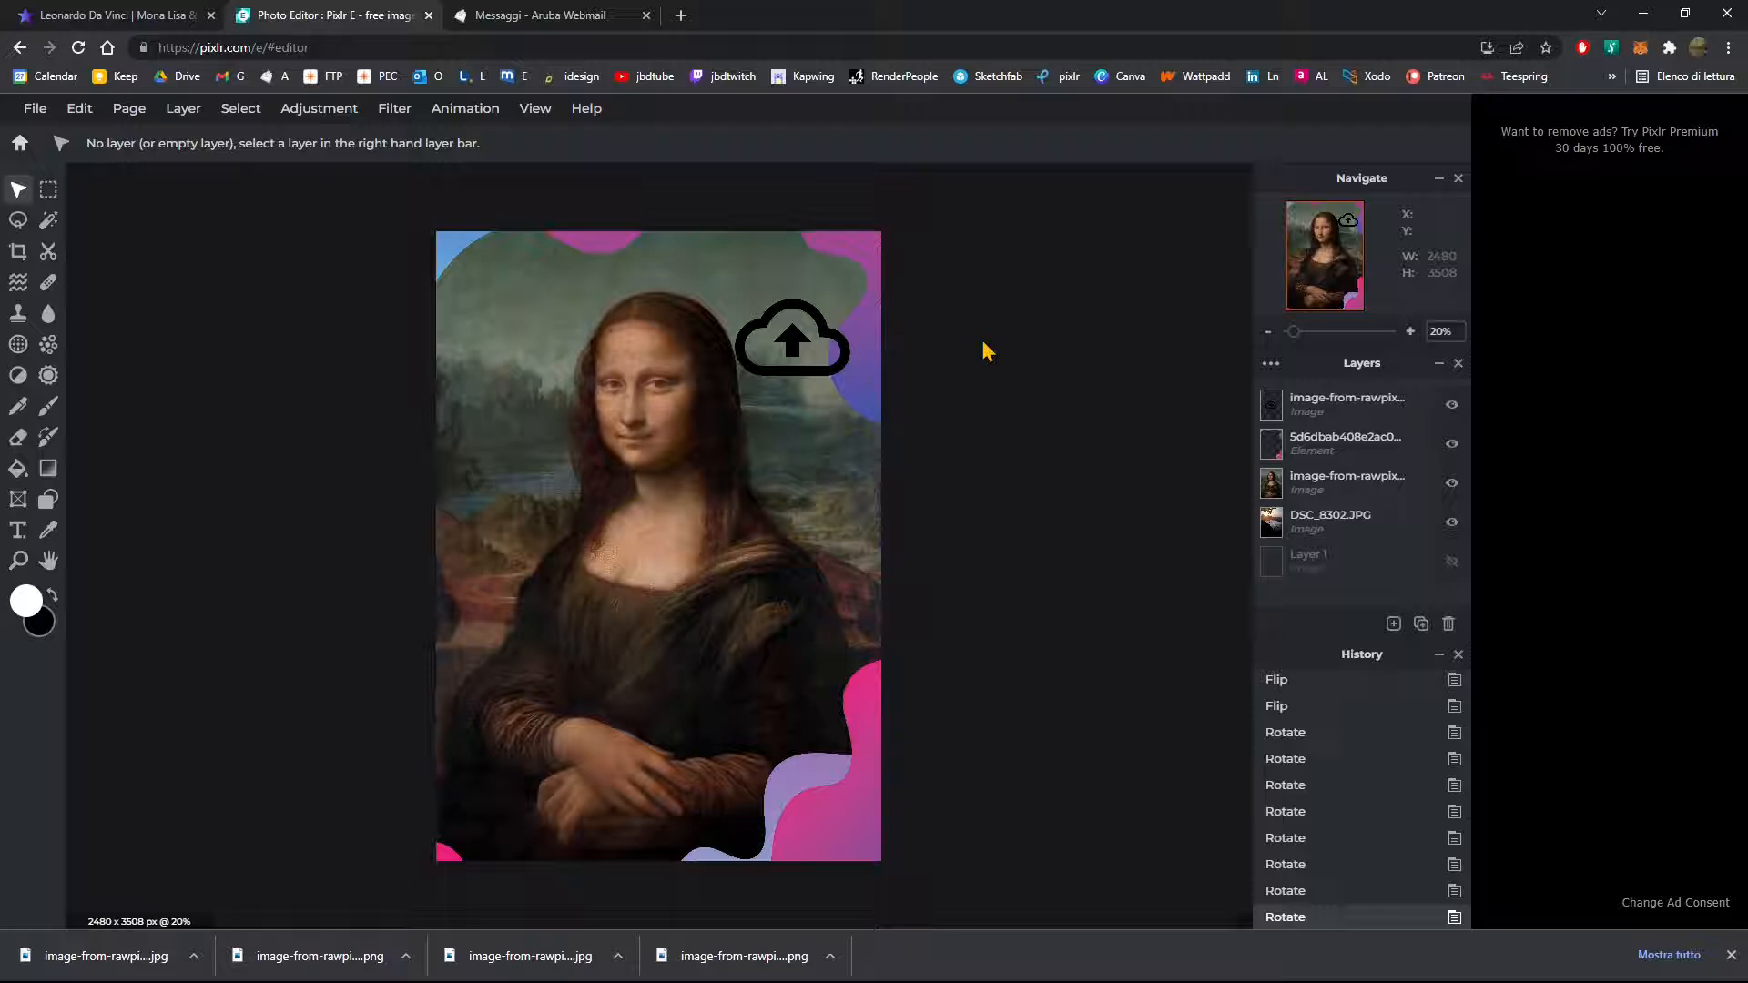
Step: Duplicate the colourful shape element and delete the copy
click(1309, 498)
click(998, 380)
click(763, 317)
click(792, 238)
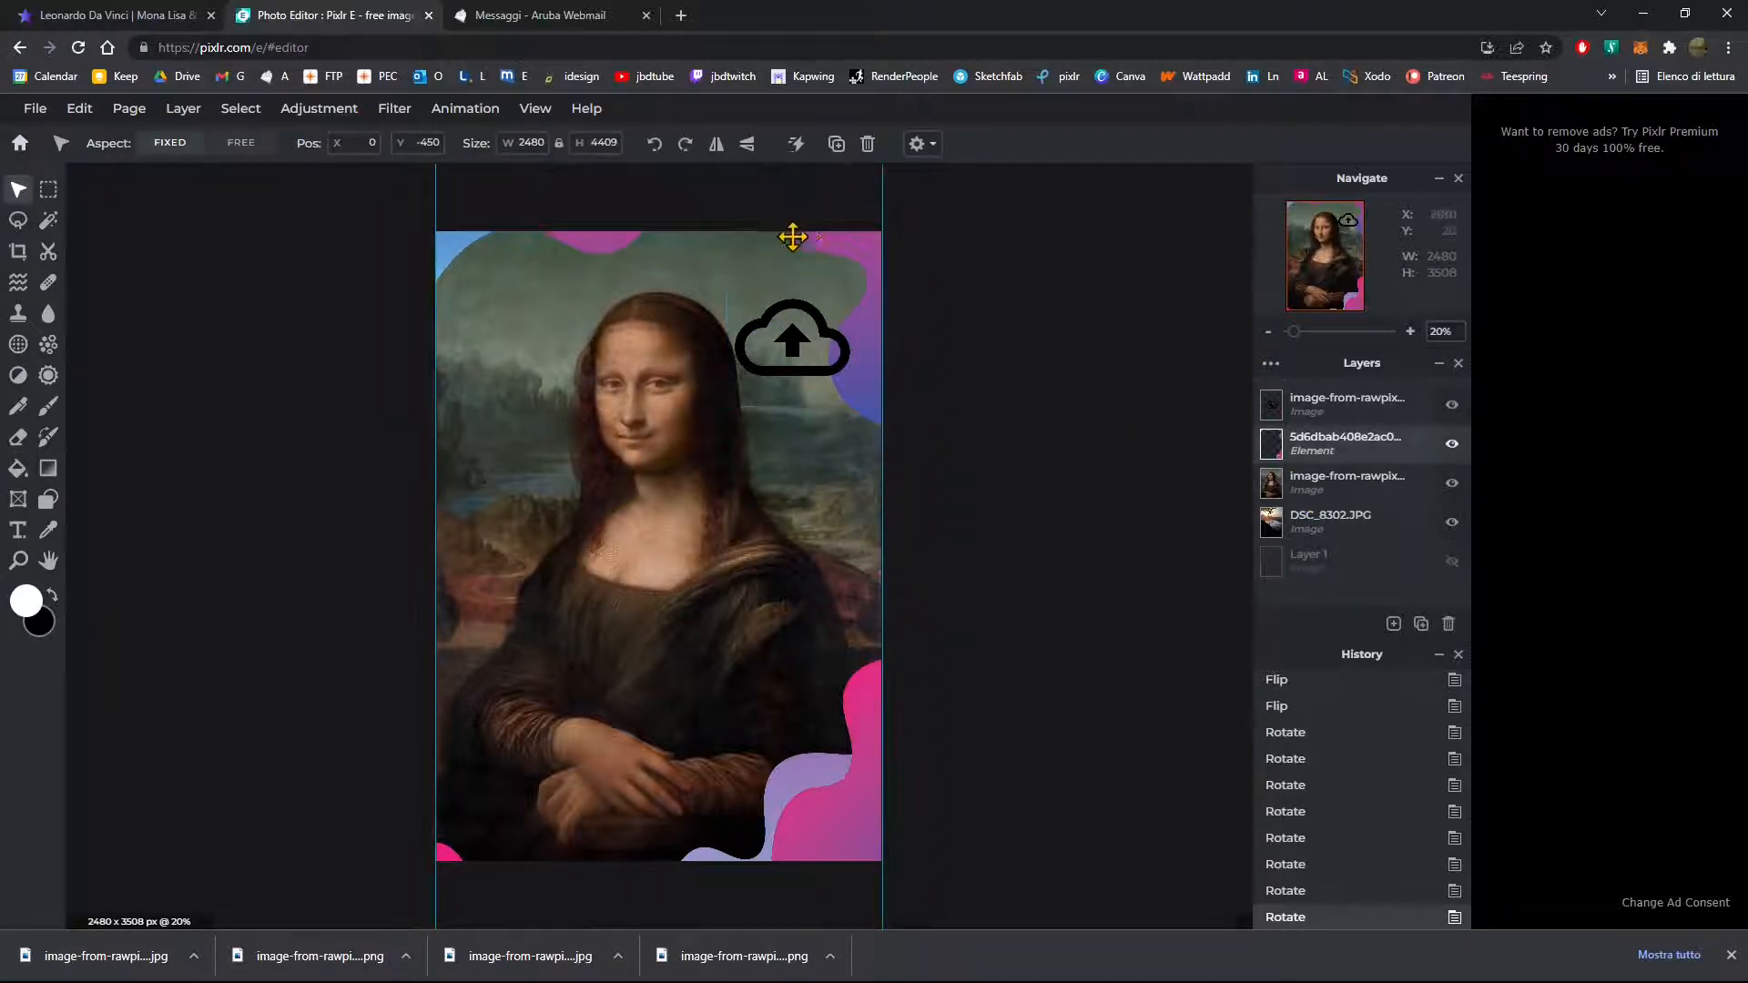
click(835, 144)
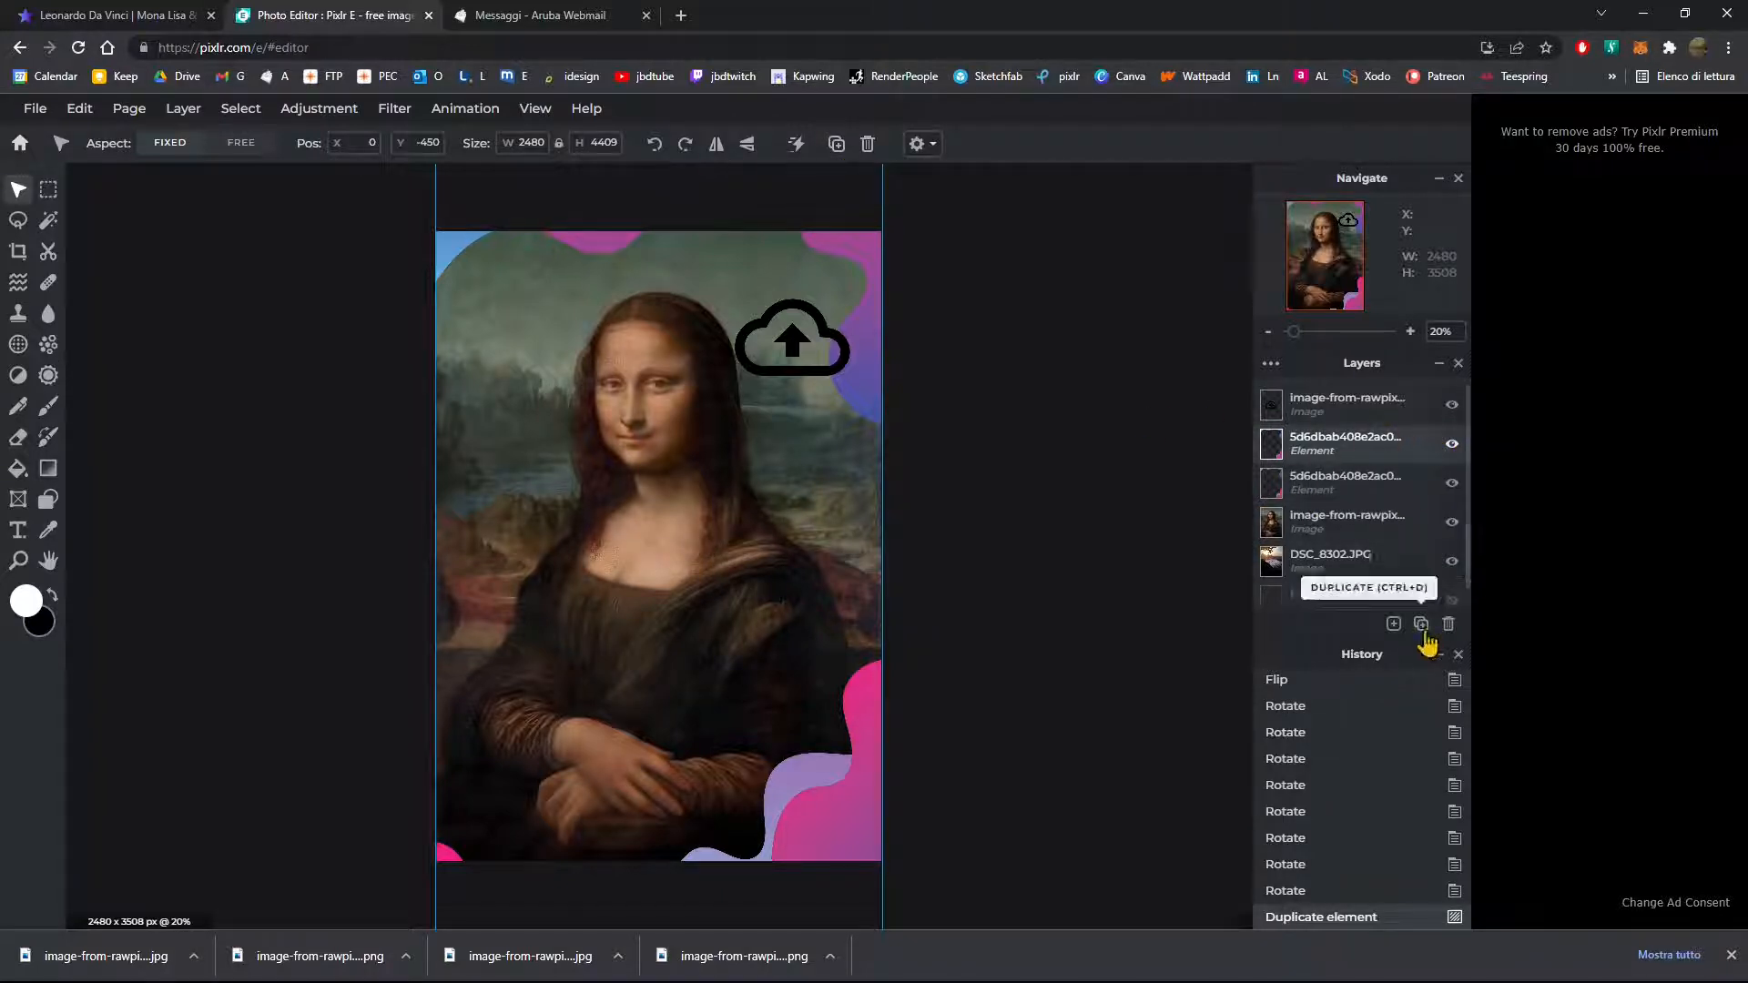
click(1449, 623)
Step: Duplicate the Mona Lisa layer and swap the order of the two Mona Lisa layers
click(1342, 483)
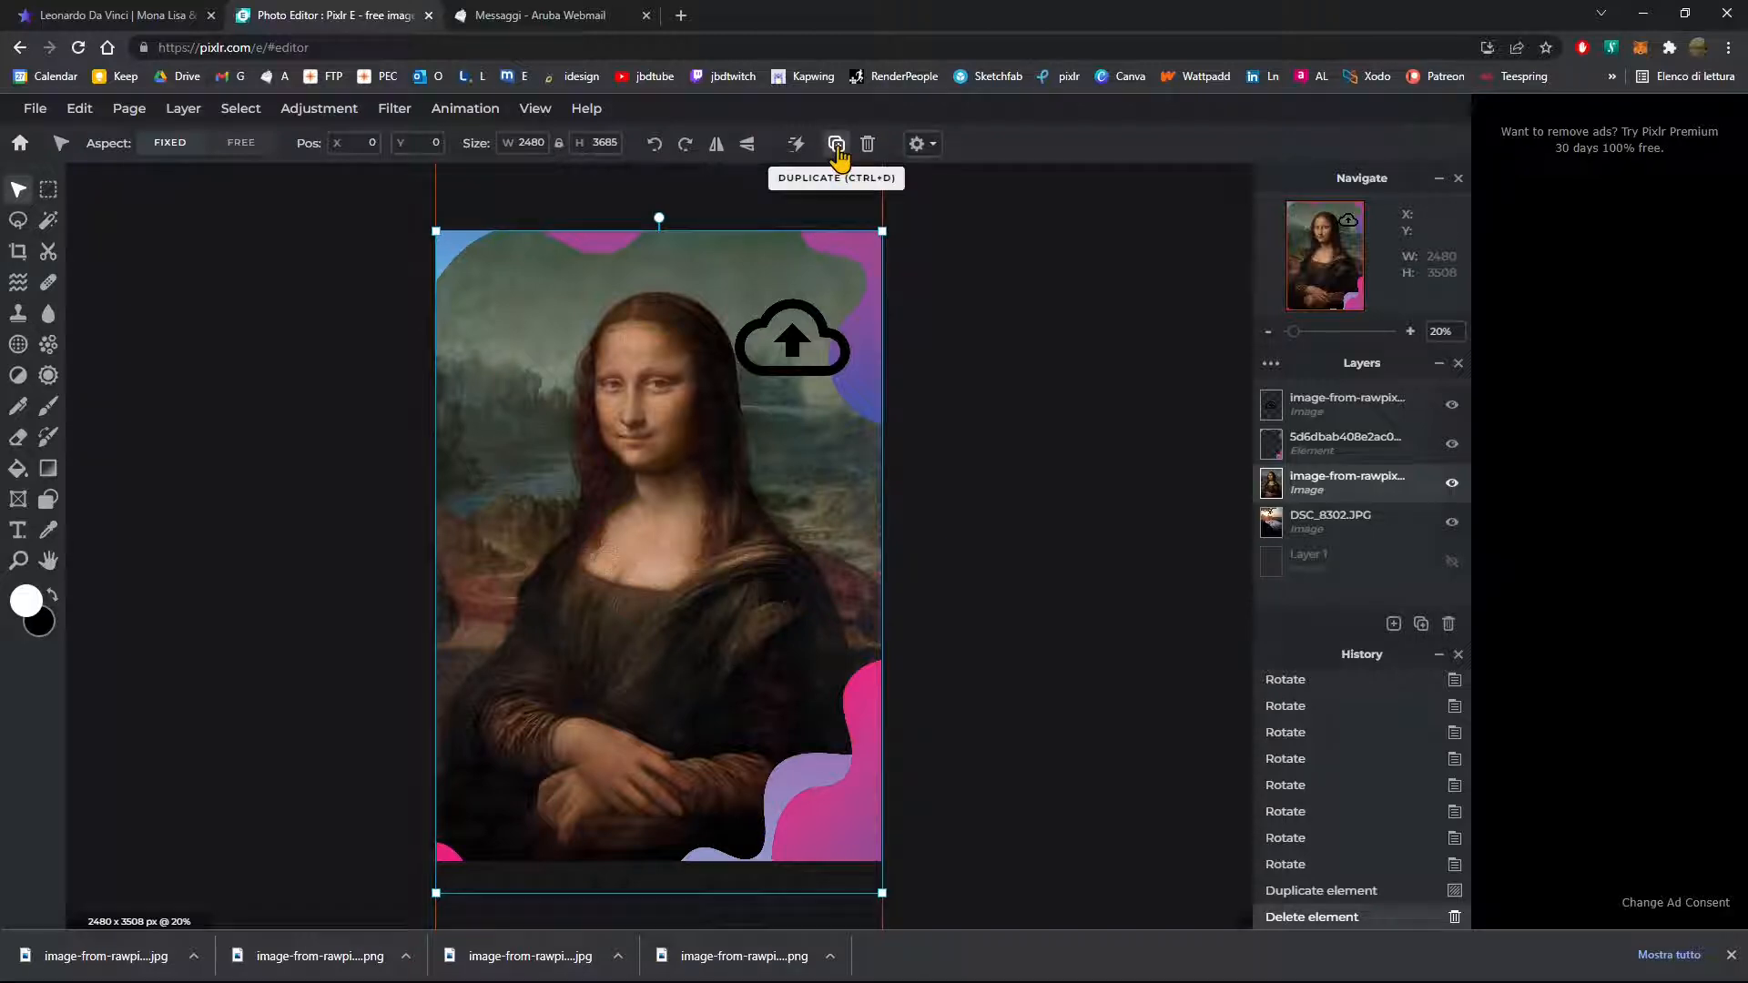
click(837, 149)
drag(1308, 480, 1315, 508)
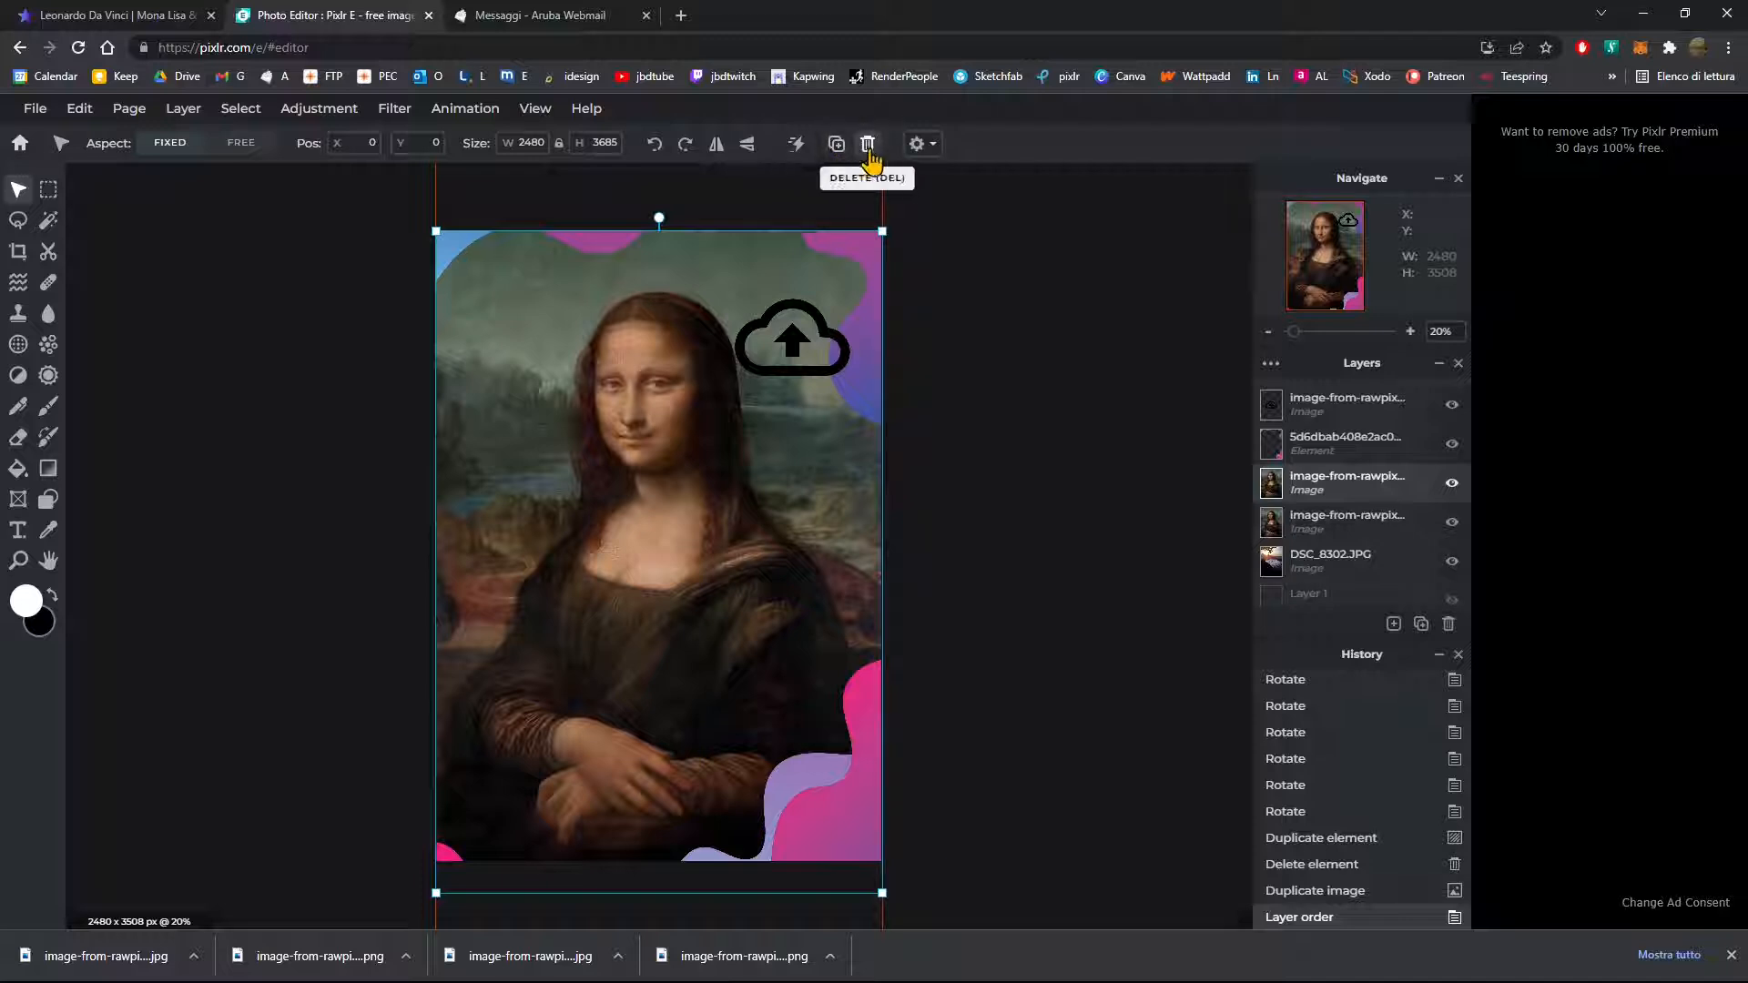
Step: Try the guide, snapping and smooth scaling options in the Arrange tool settings, leaving them all enabled
click(927, 142)
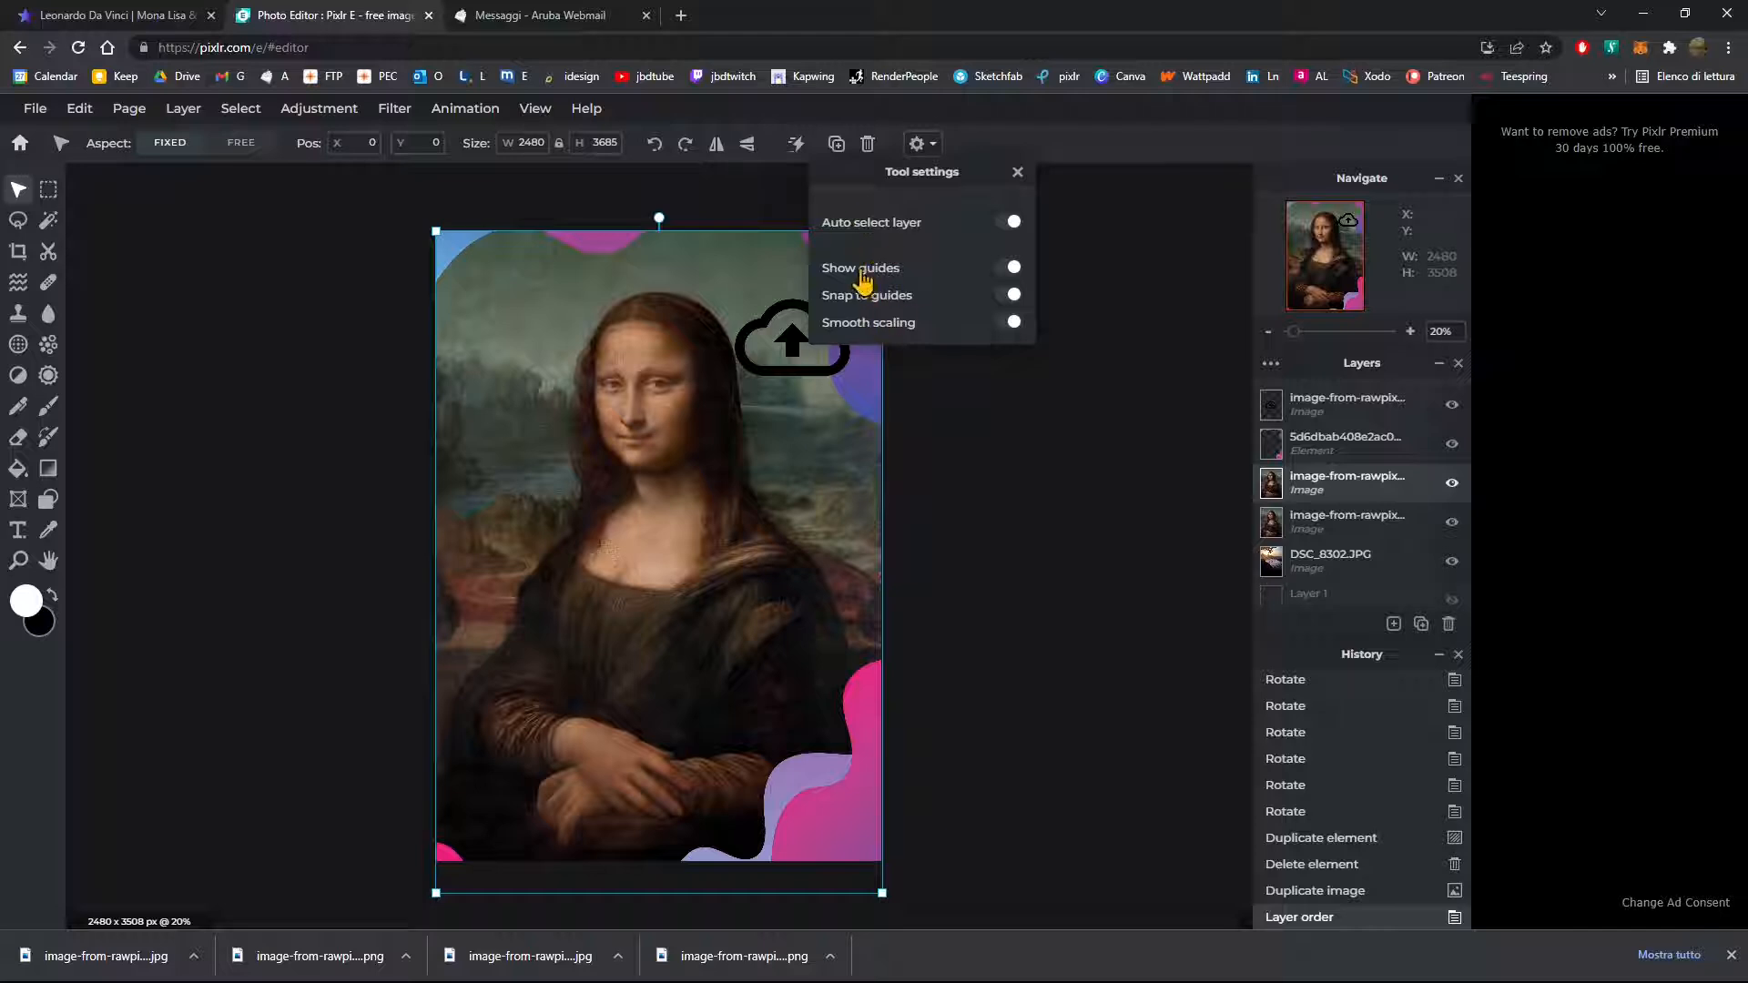
click(1006, 295)
click(1001, 295)
click(1004, 270)
click(1017, 324)
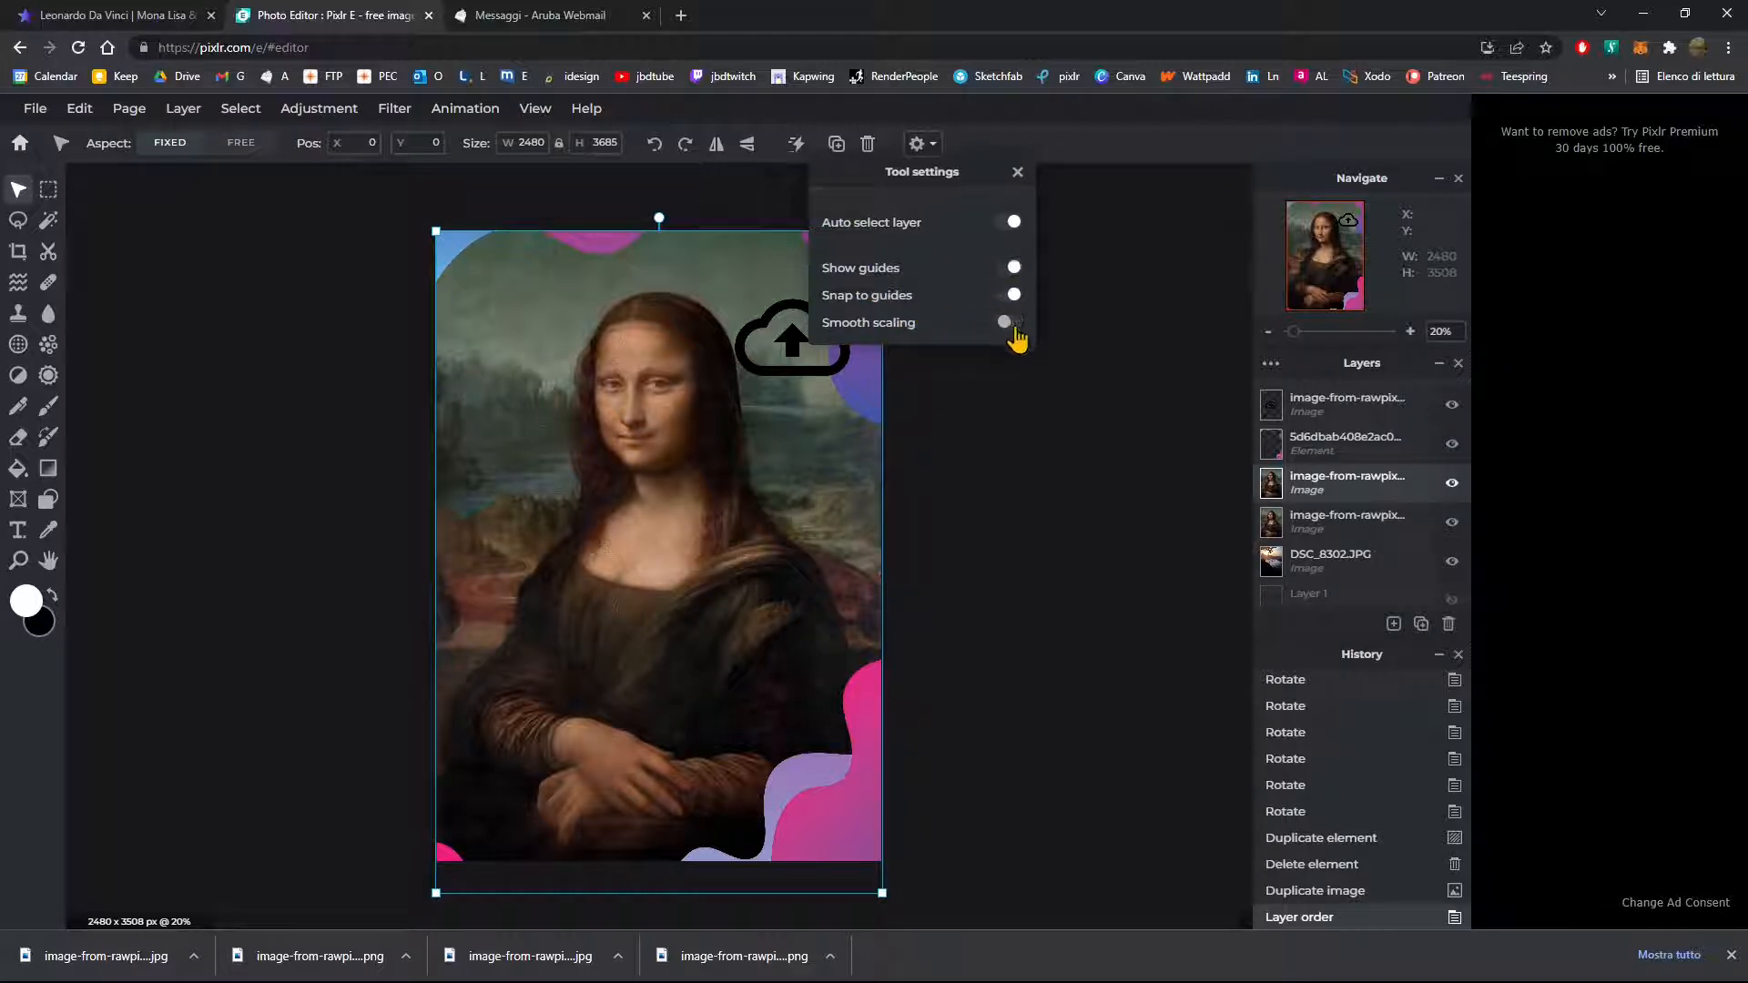
click(1017, 325)
click(1017, 173)
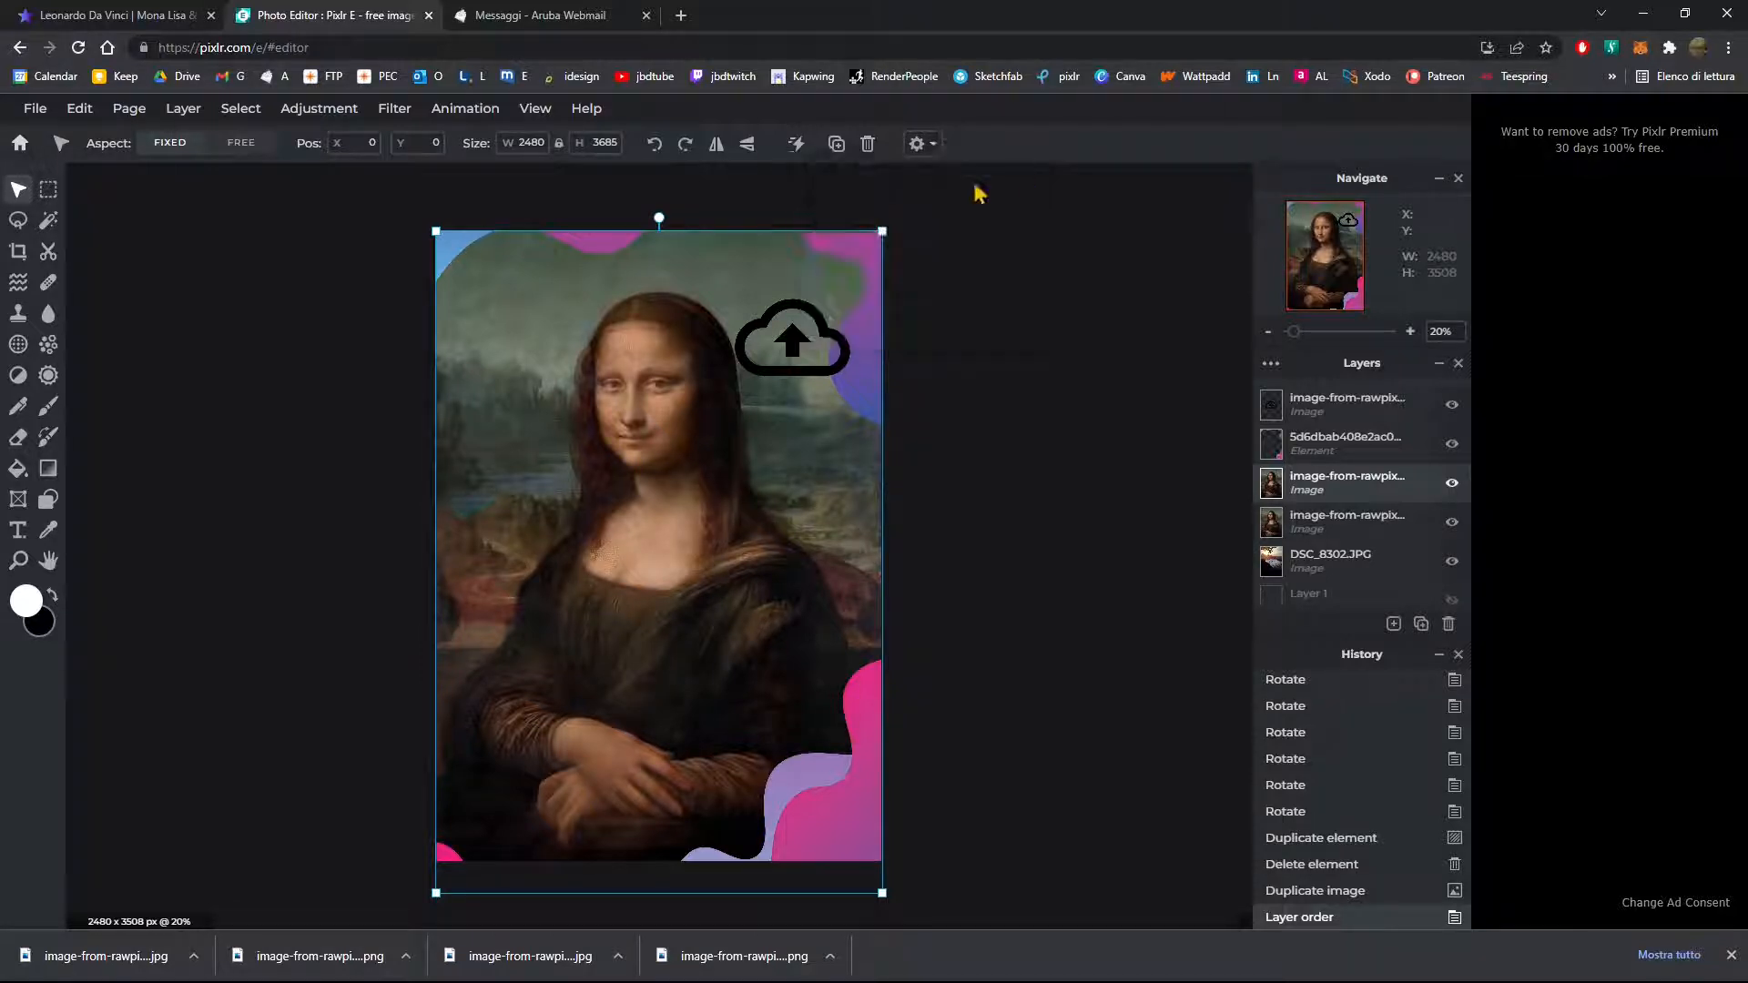
click(816, 242)
click(792, 343)
click(519, 465)
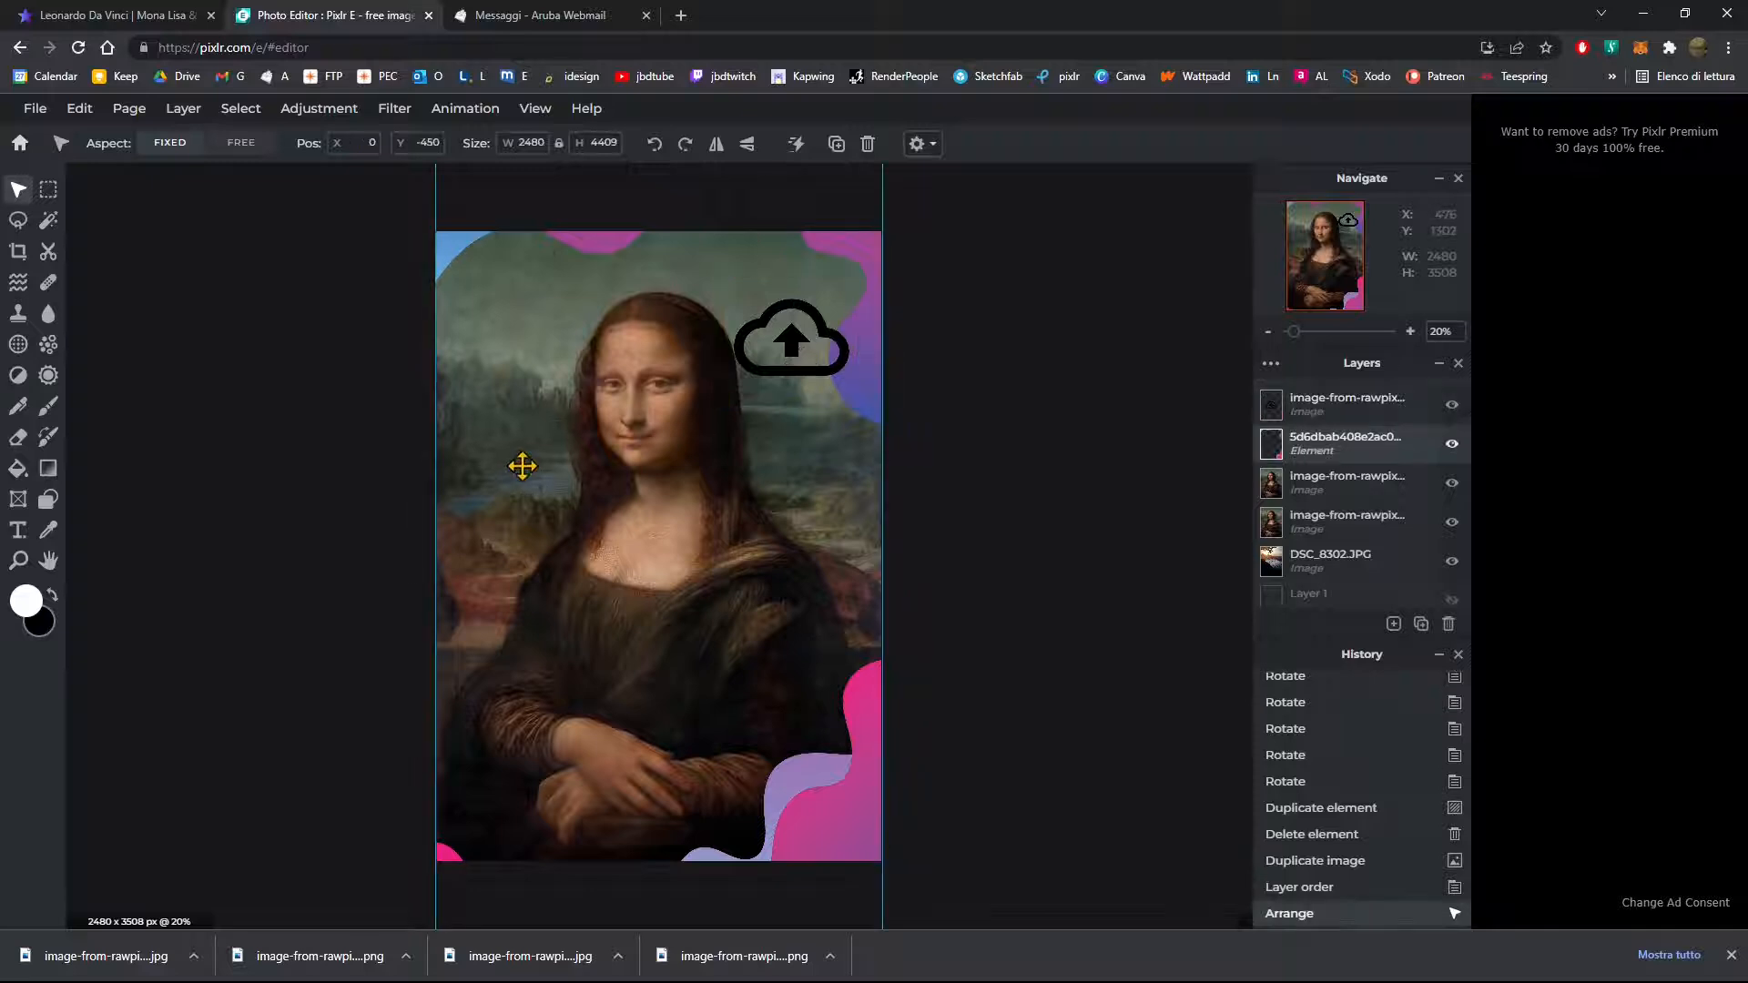
scroll(546, 599, up, 1)
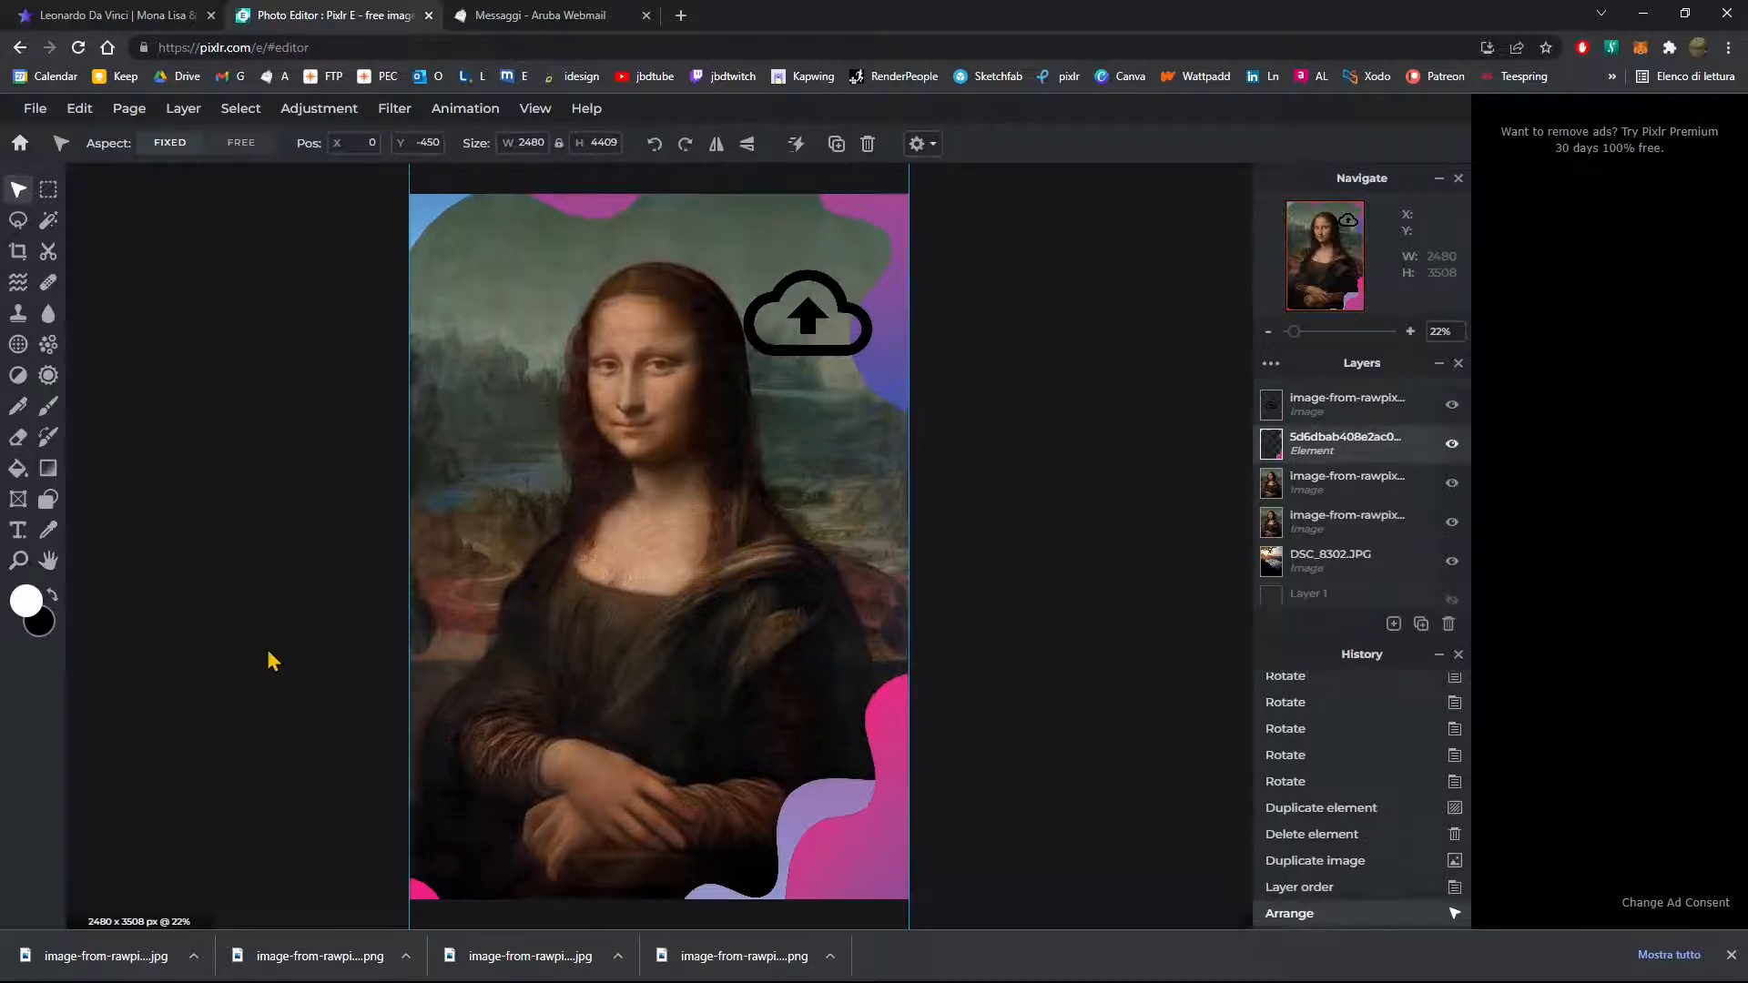
scroll(275, 657, up, 2)
scroll(482, 608, down, 2)
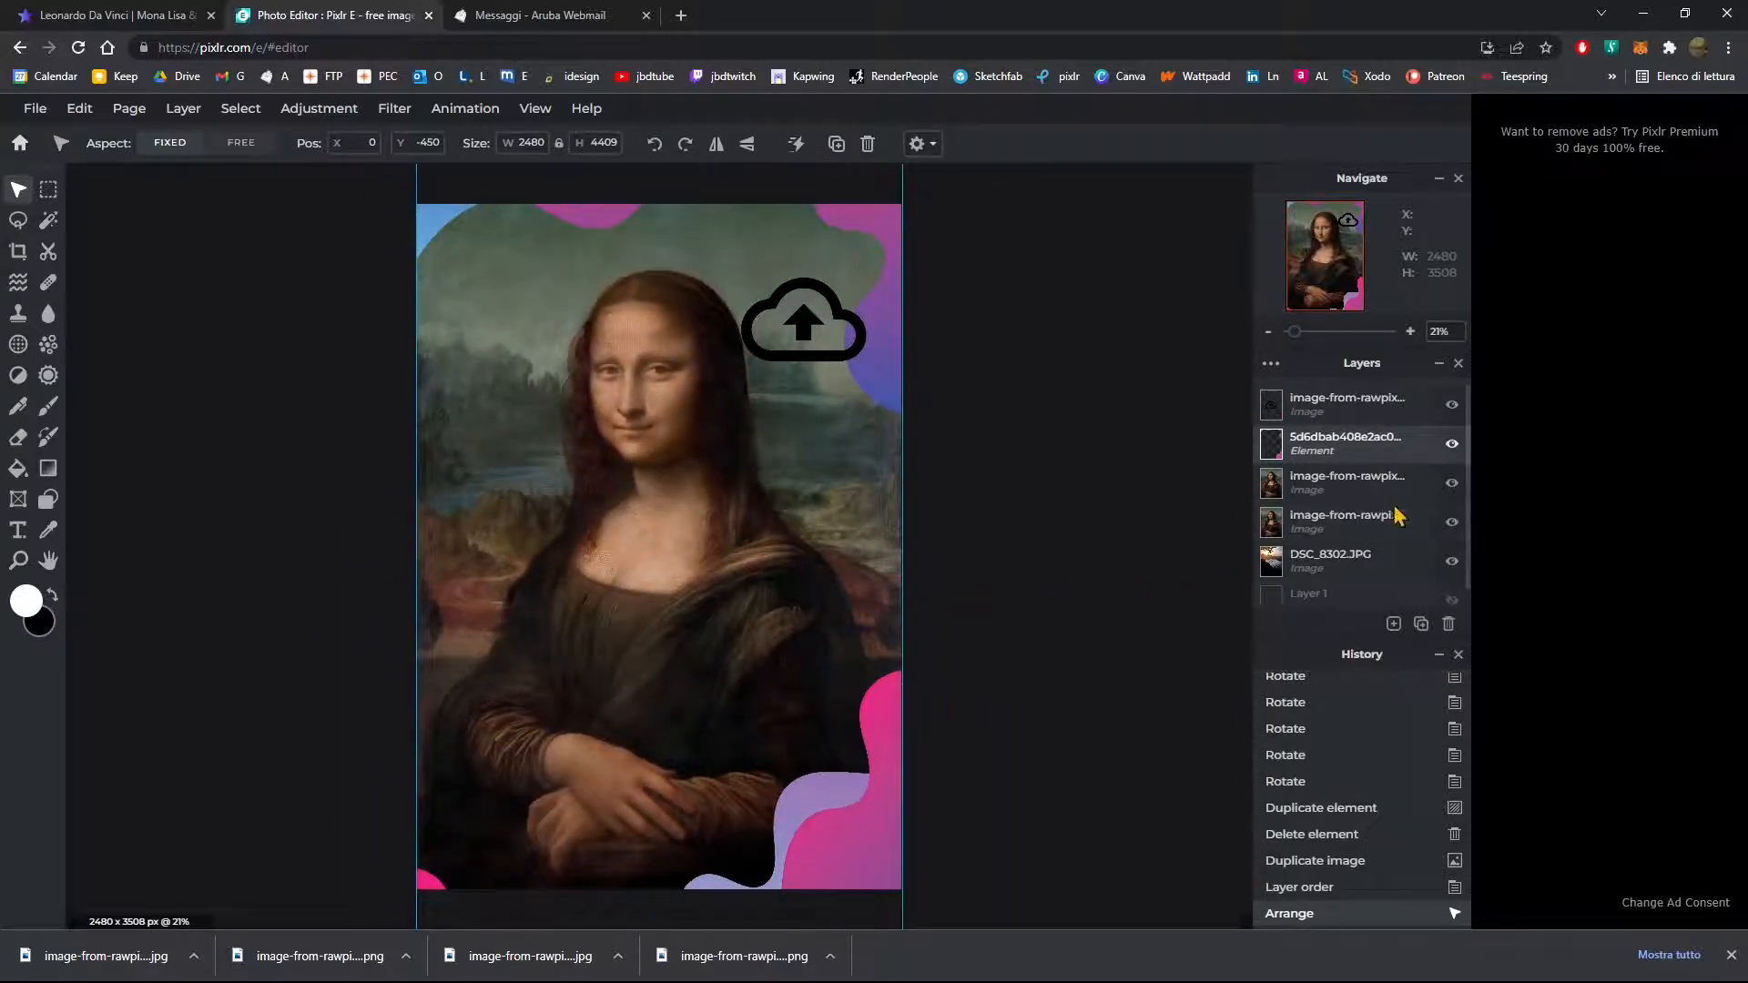
Step: Select the upper Mona Lisa layer and activate the Lasso tool with the free type in new selection mode
click(1397, 475)
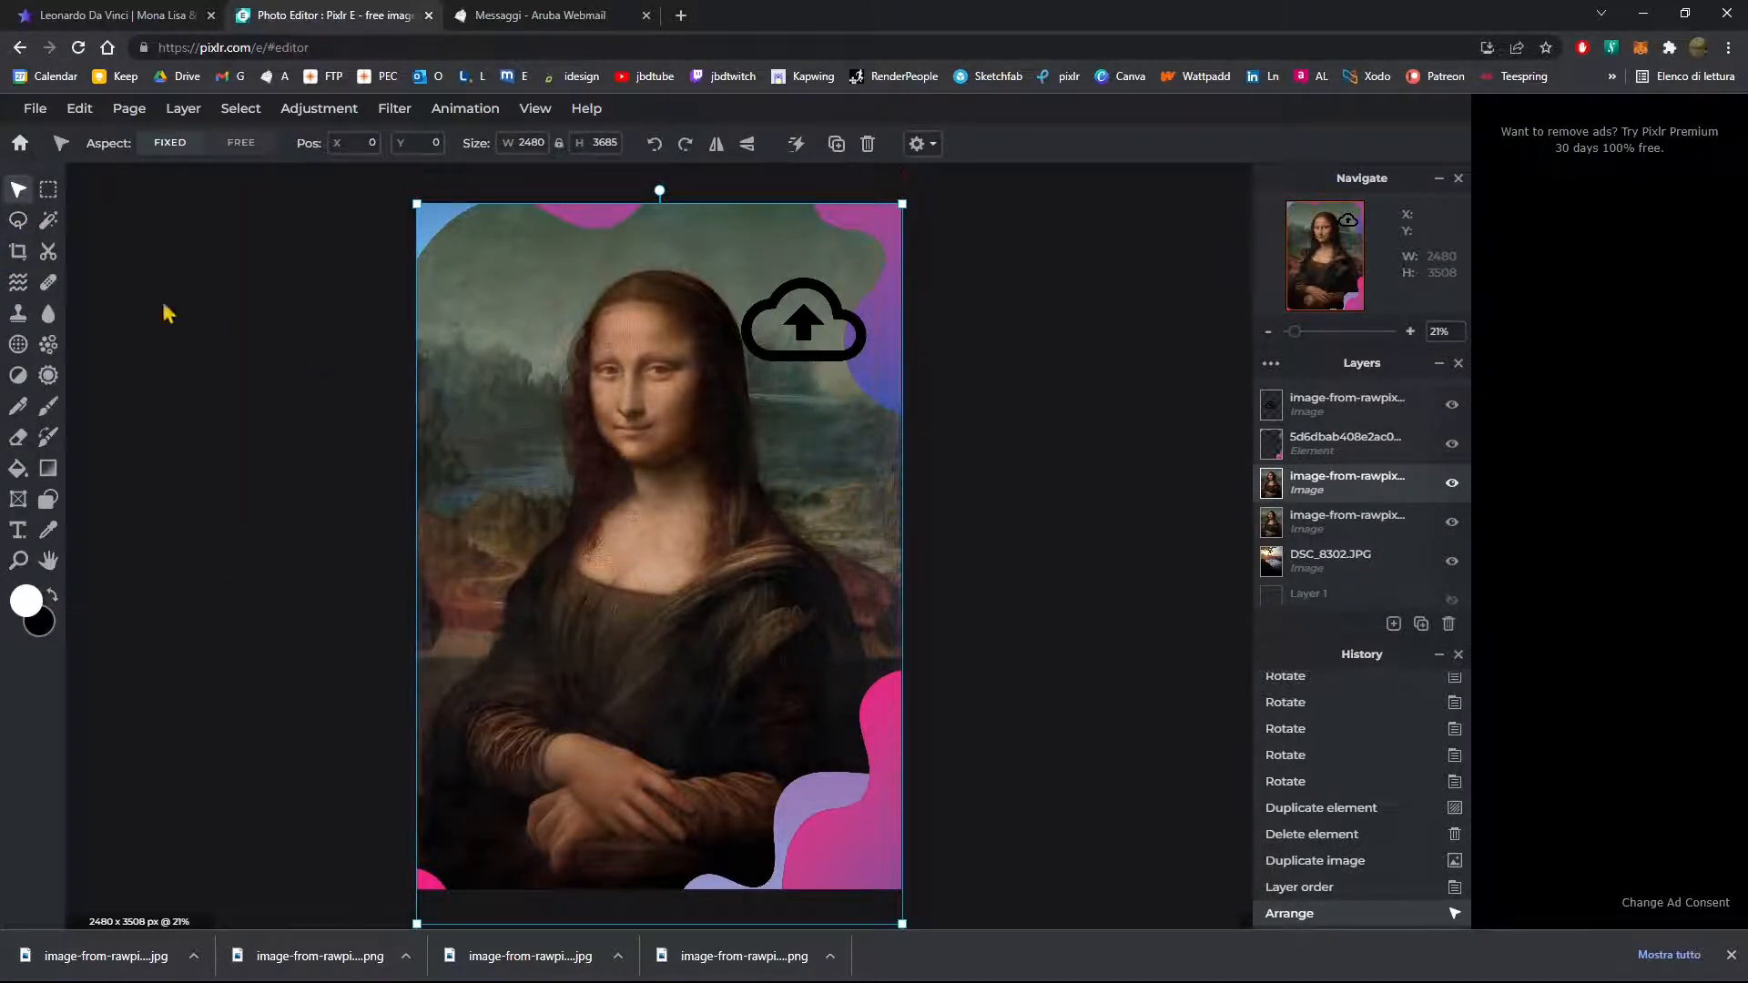
click(19, 223)
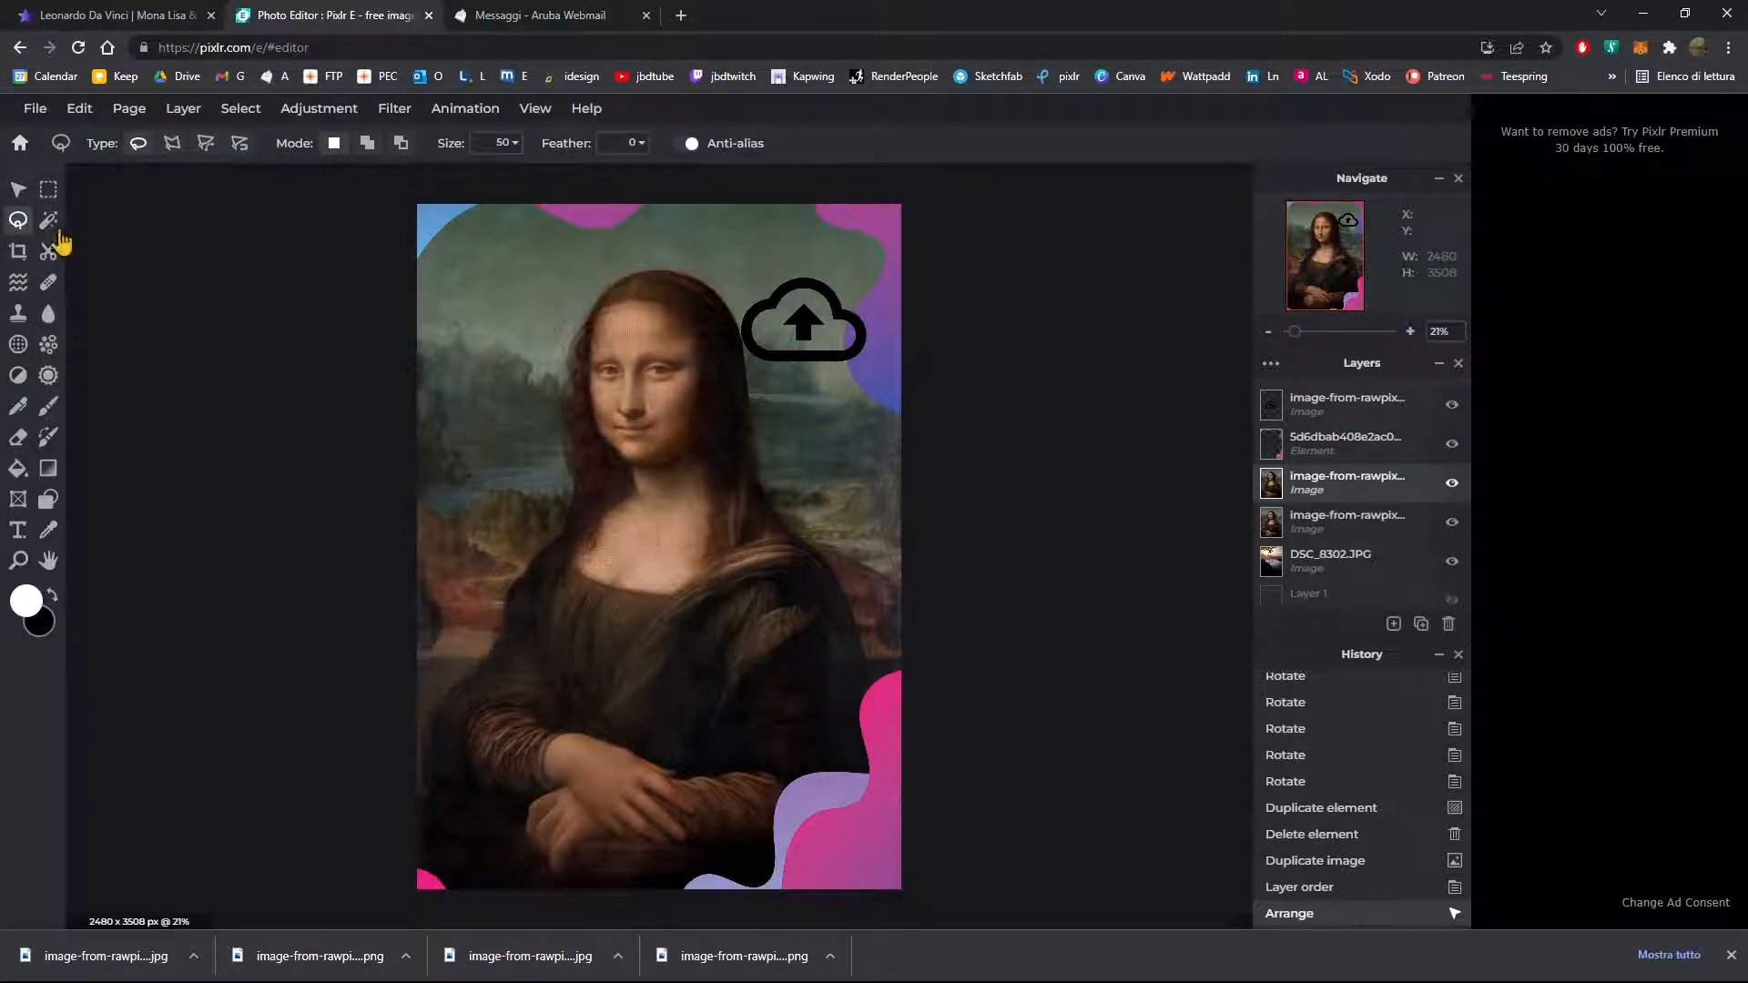
click(49, 221)
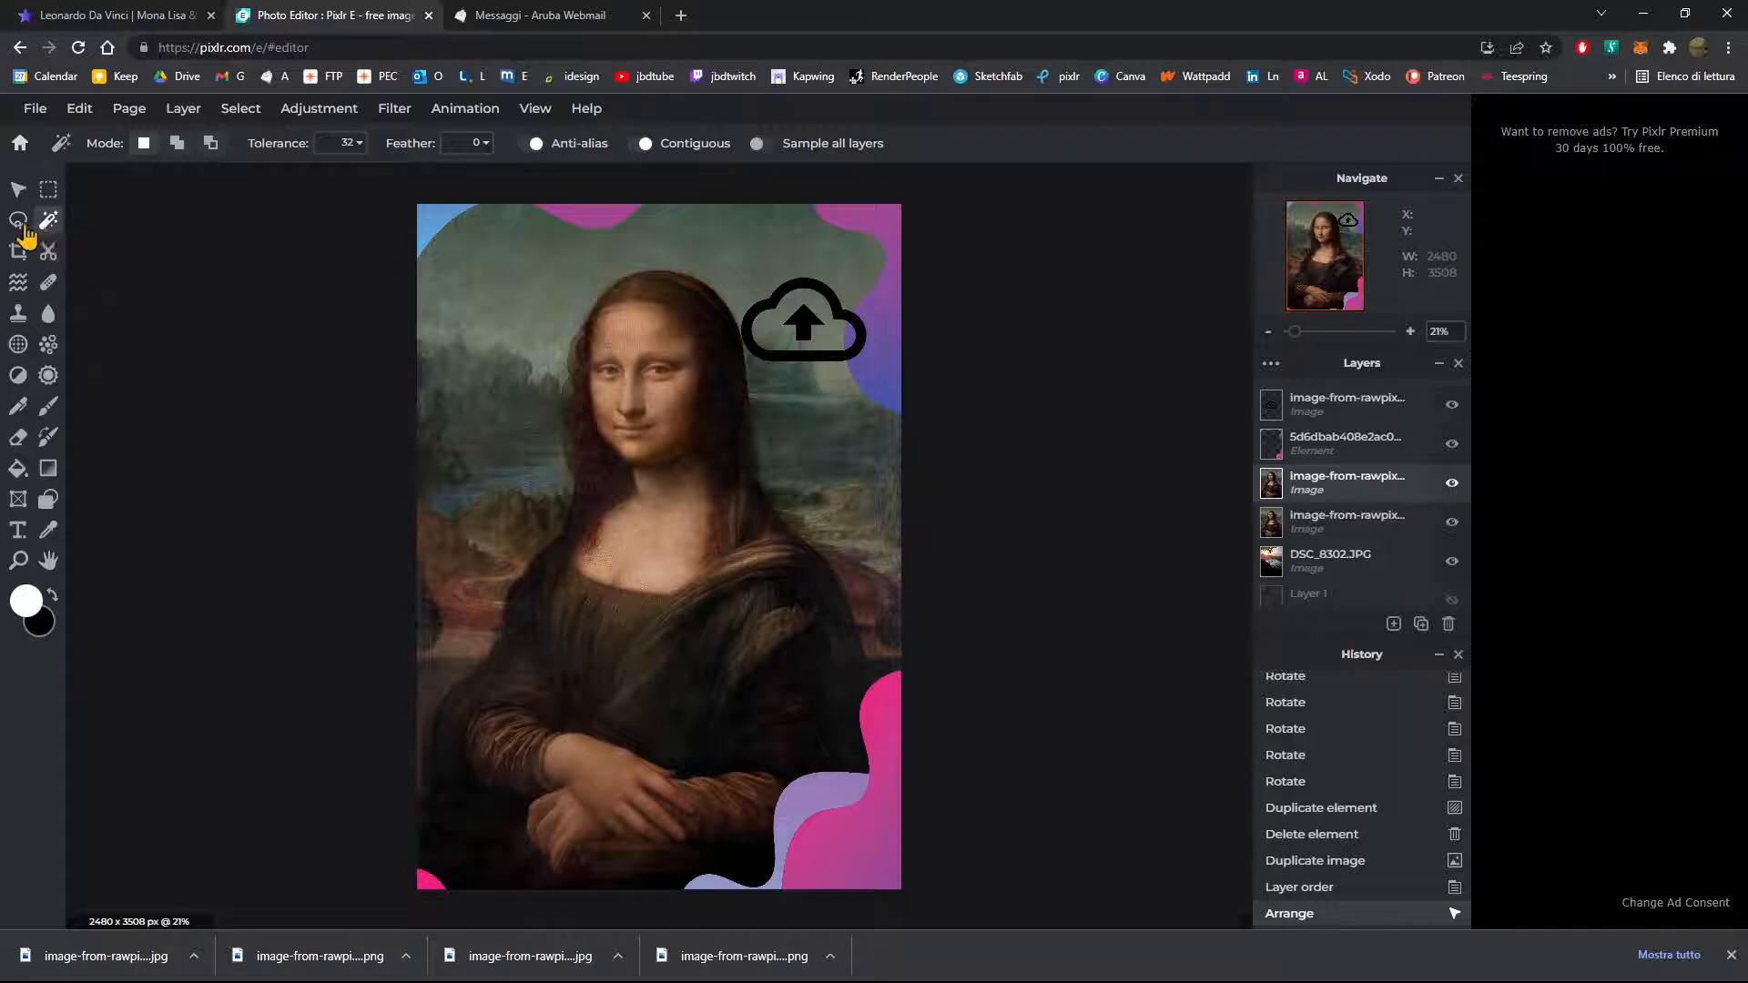
click(20, 223)
scroll(391, 628, up, 1)
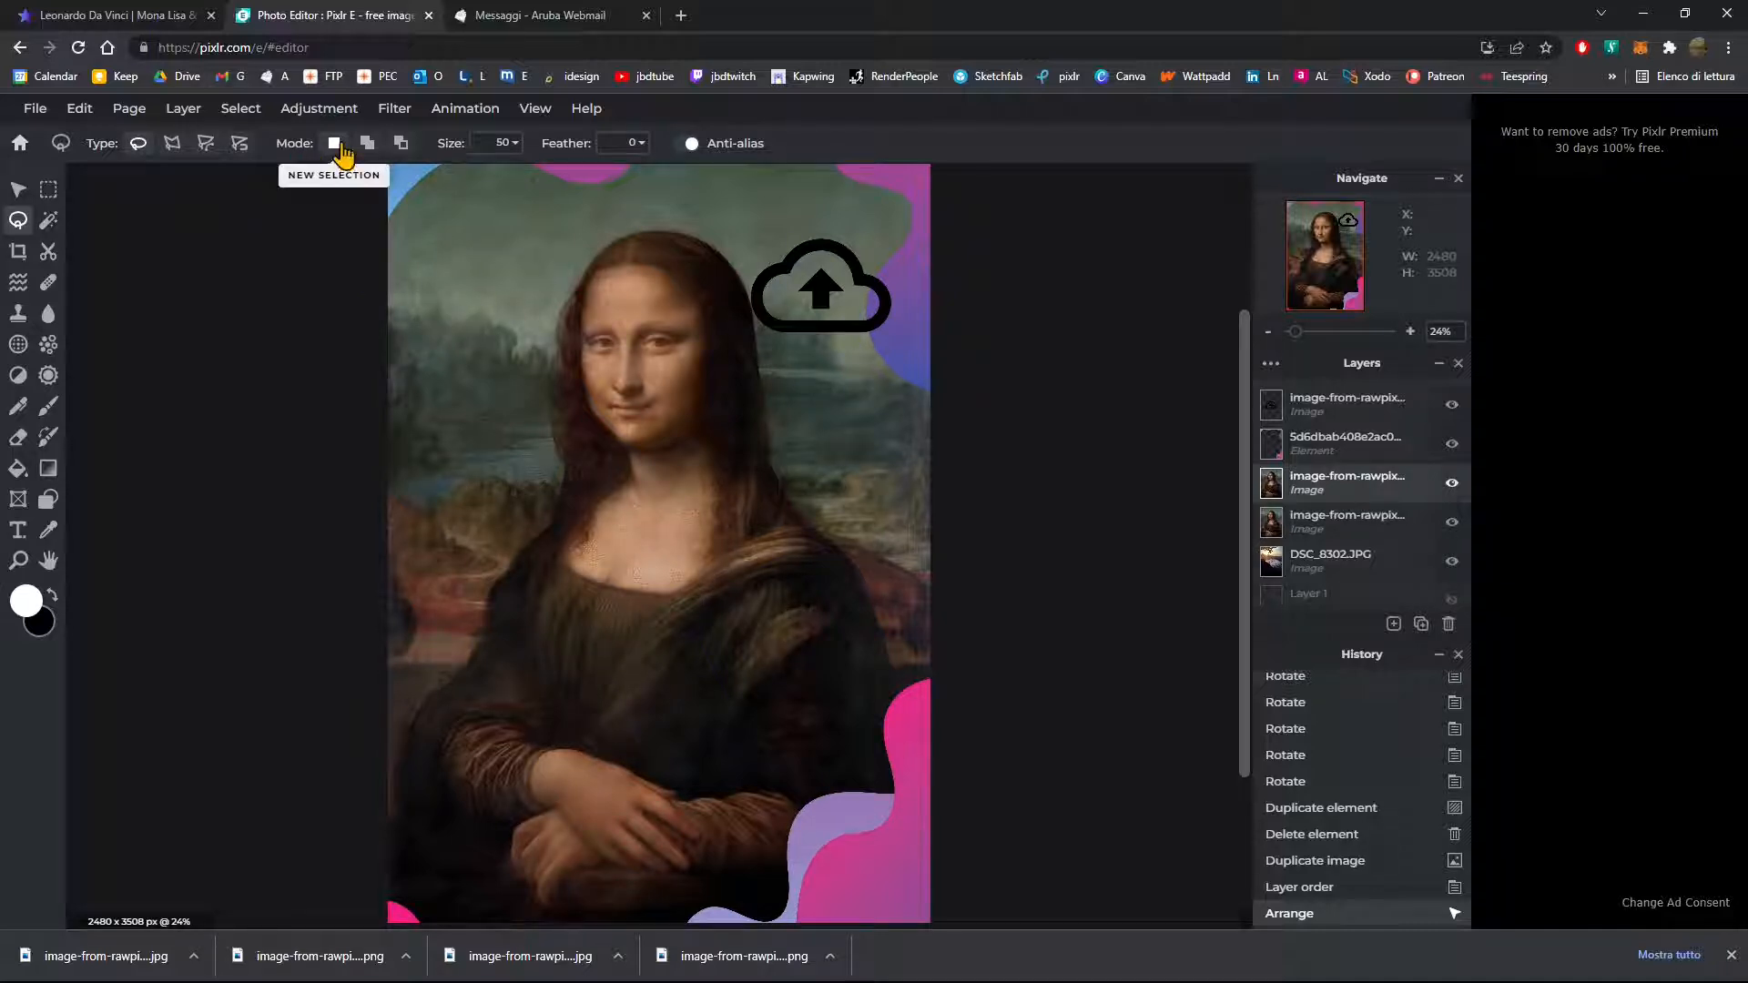
click(365, 150)
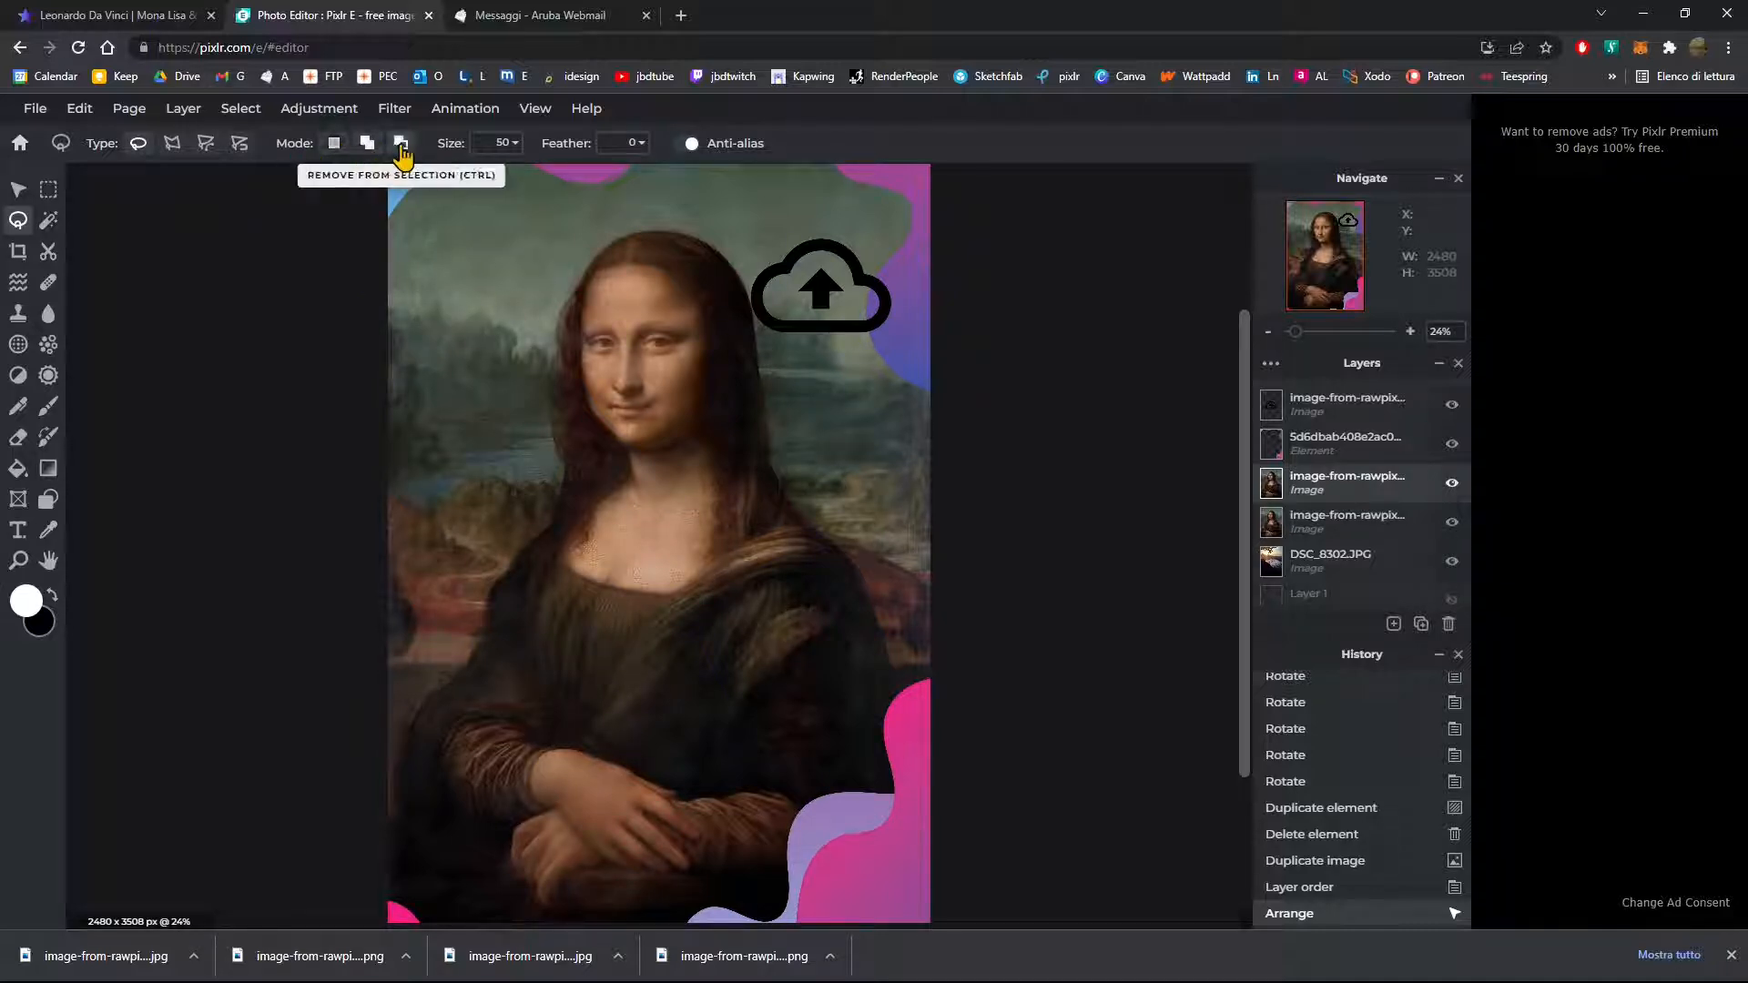
click(336, 152)
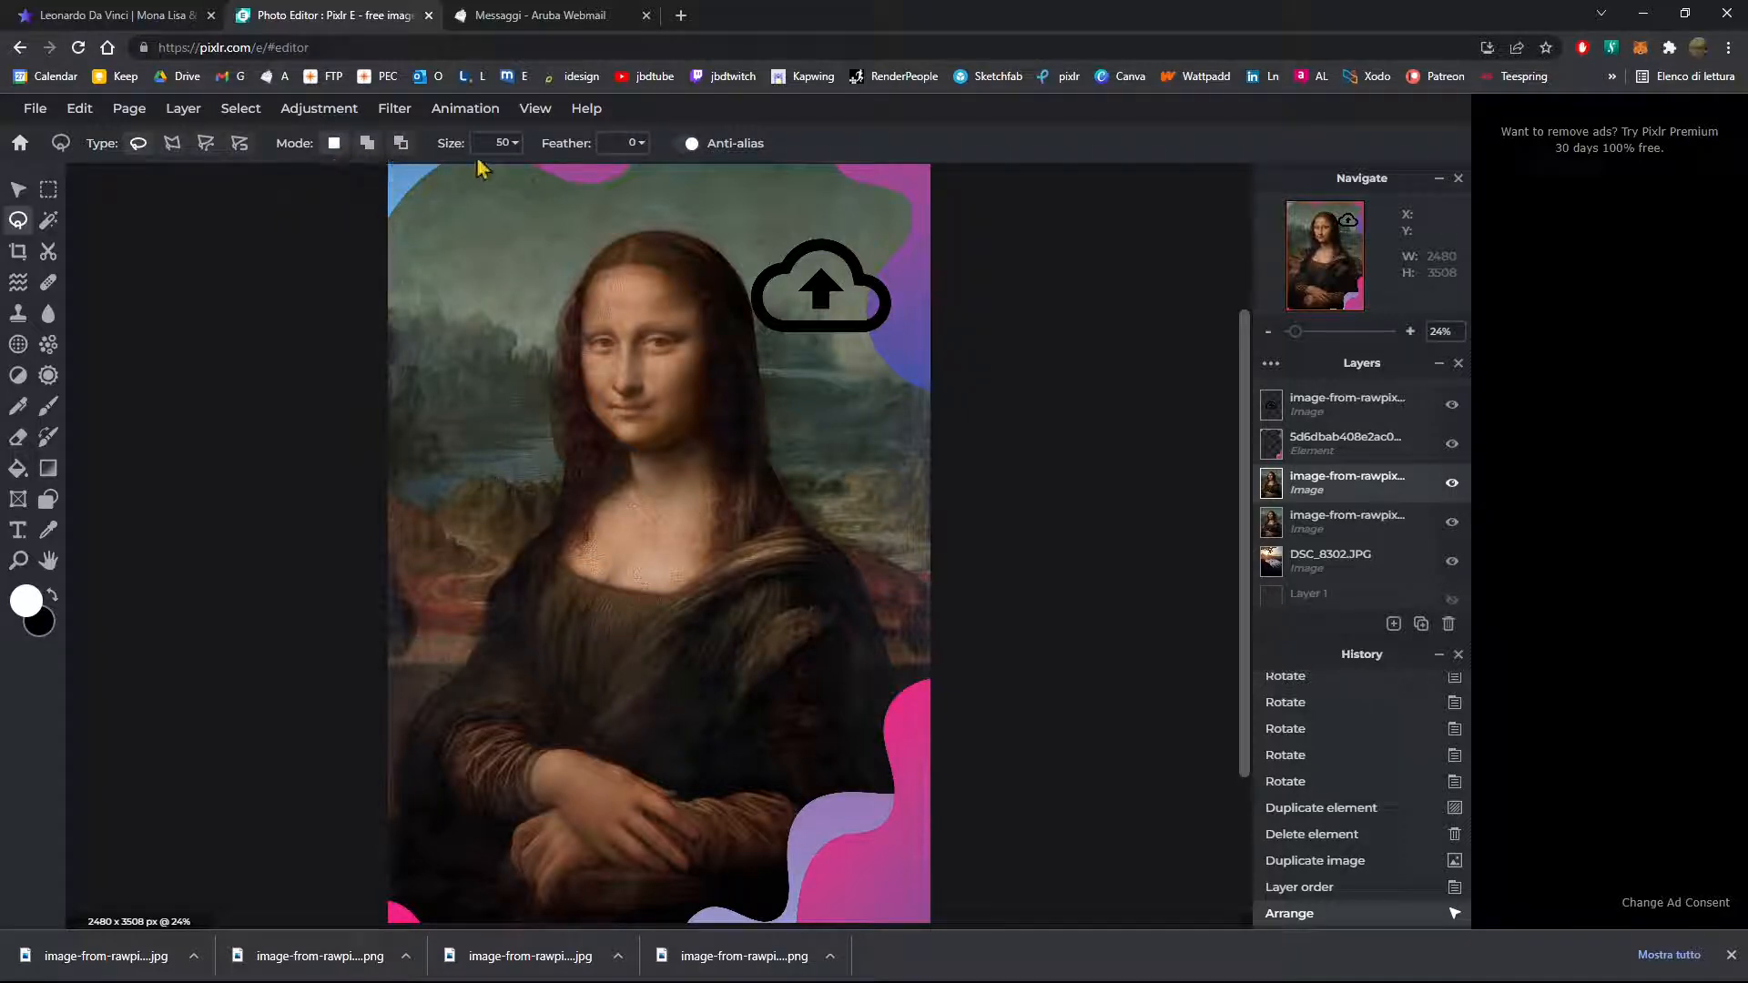
Step: Set the Lasso tool's size to 16 and its feather to 100
click(513, 143)
drag(507, 175, 412, 175)
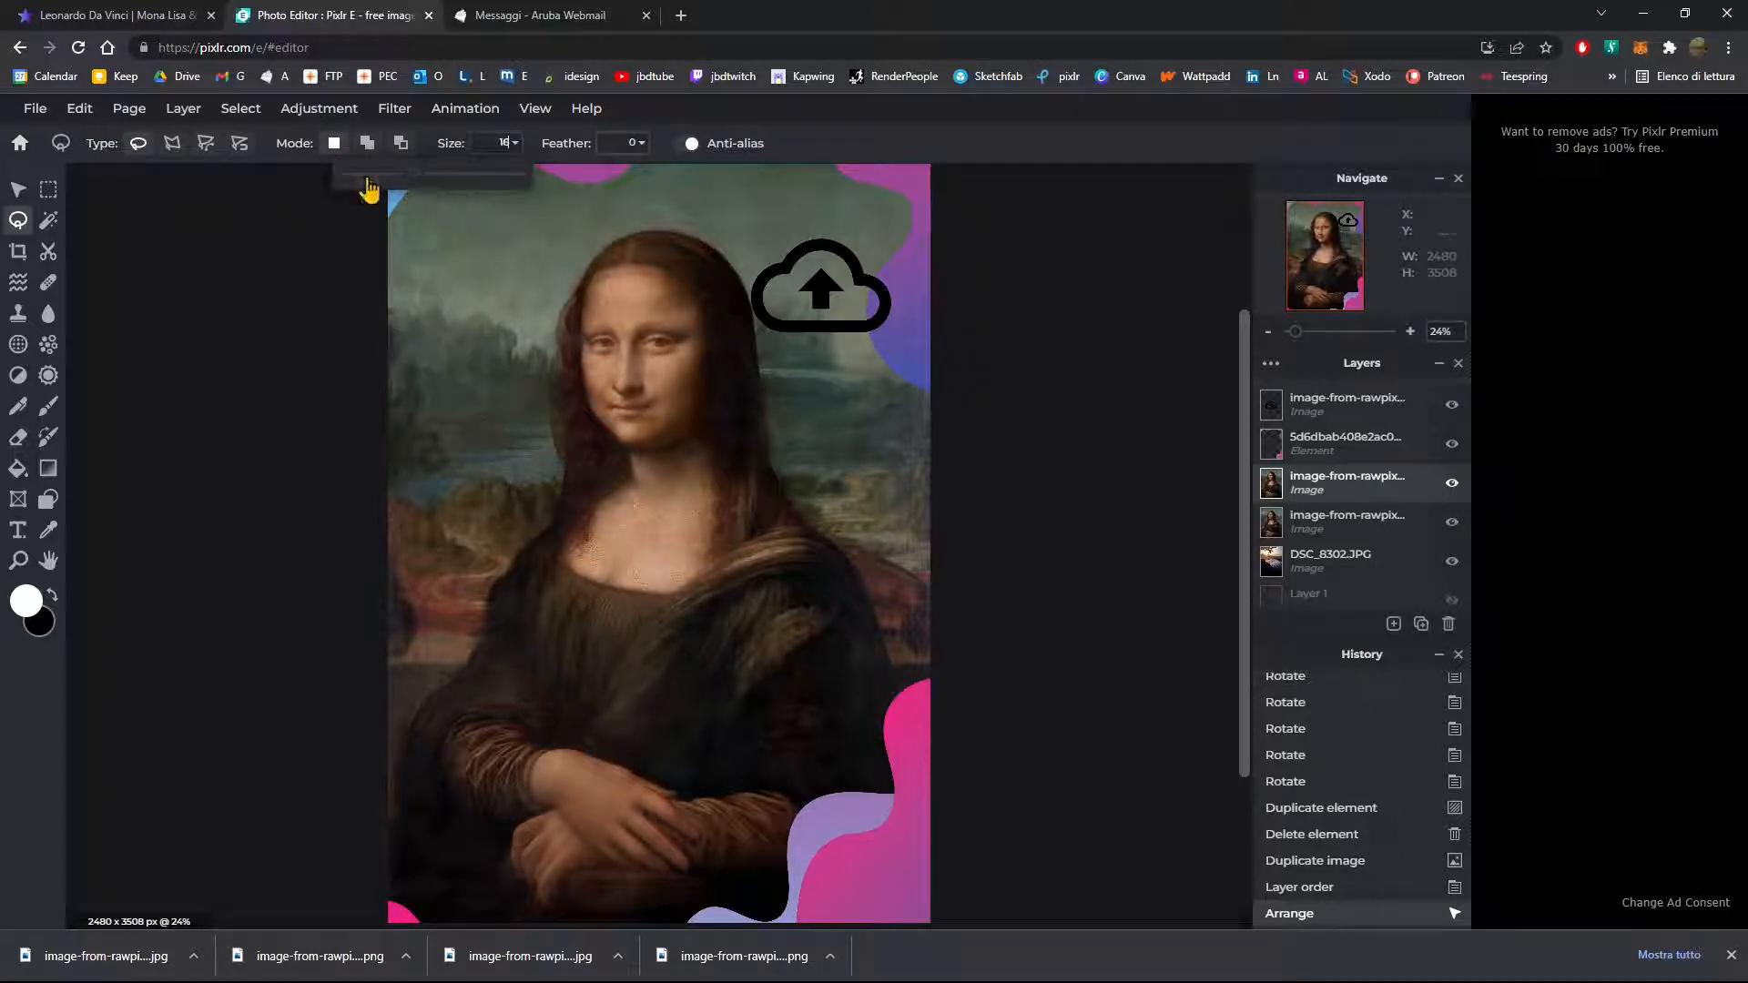
click(641, 143)
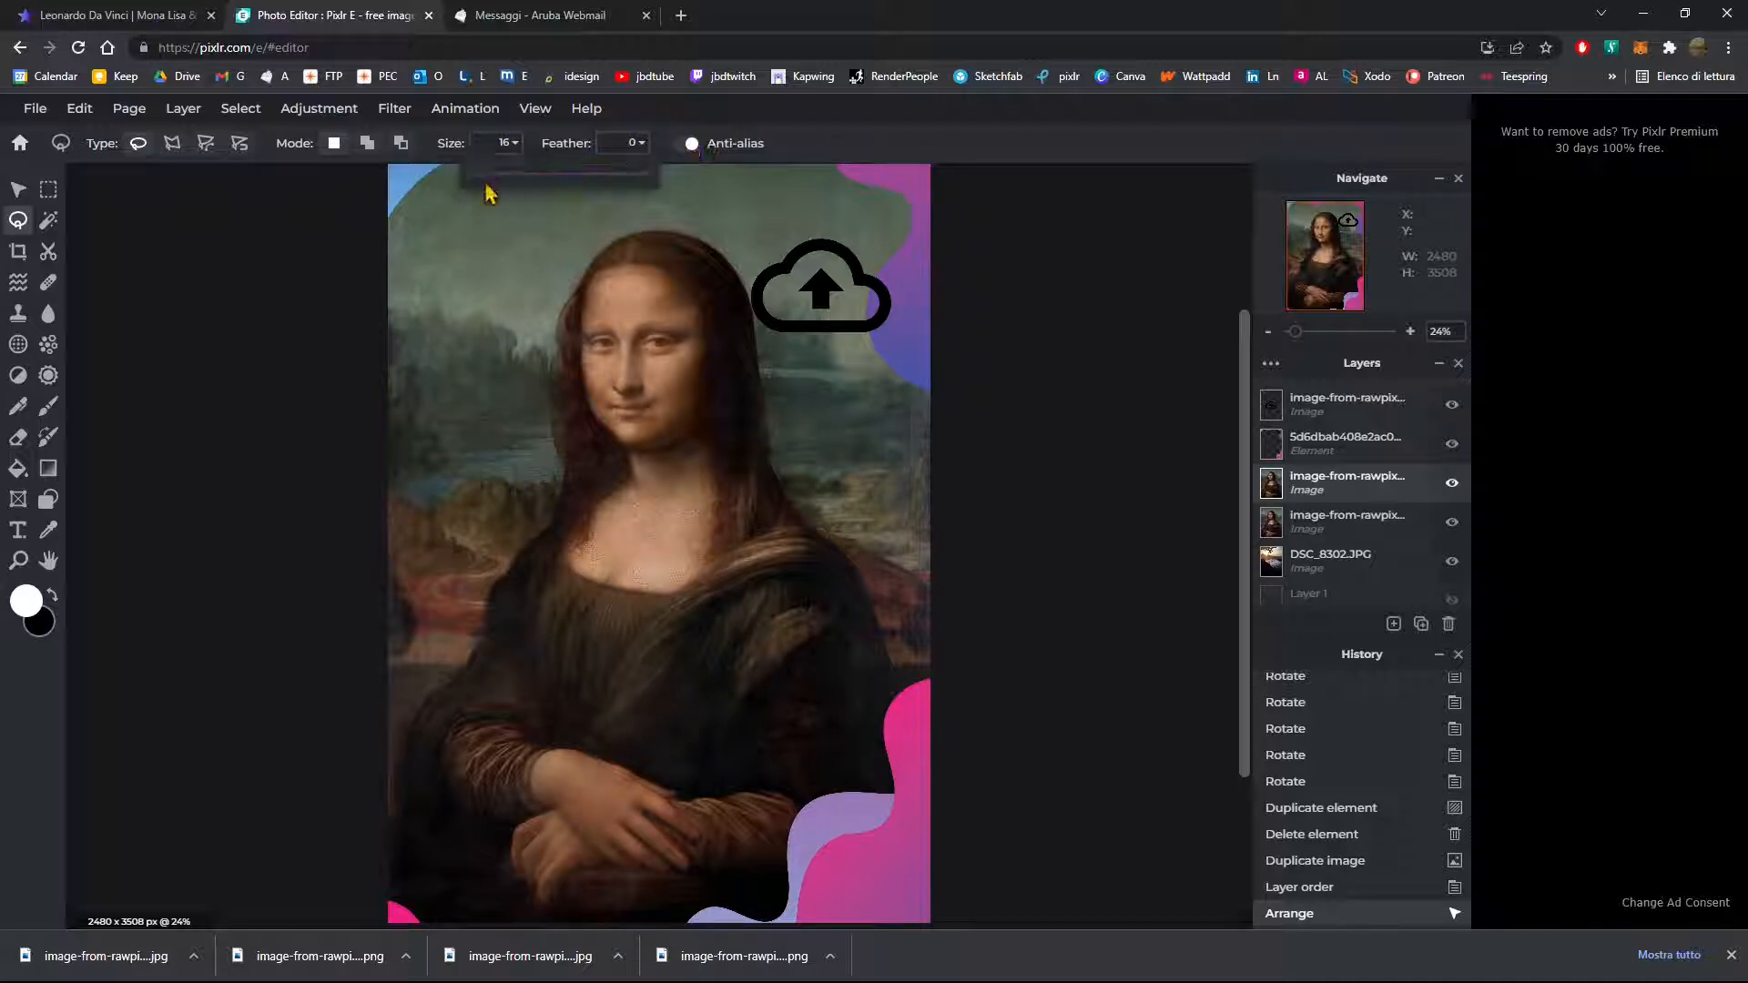
drag(483, 173, 701, 173)
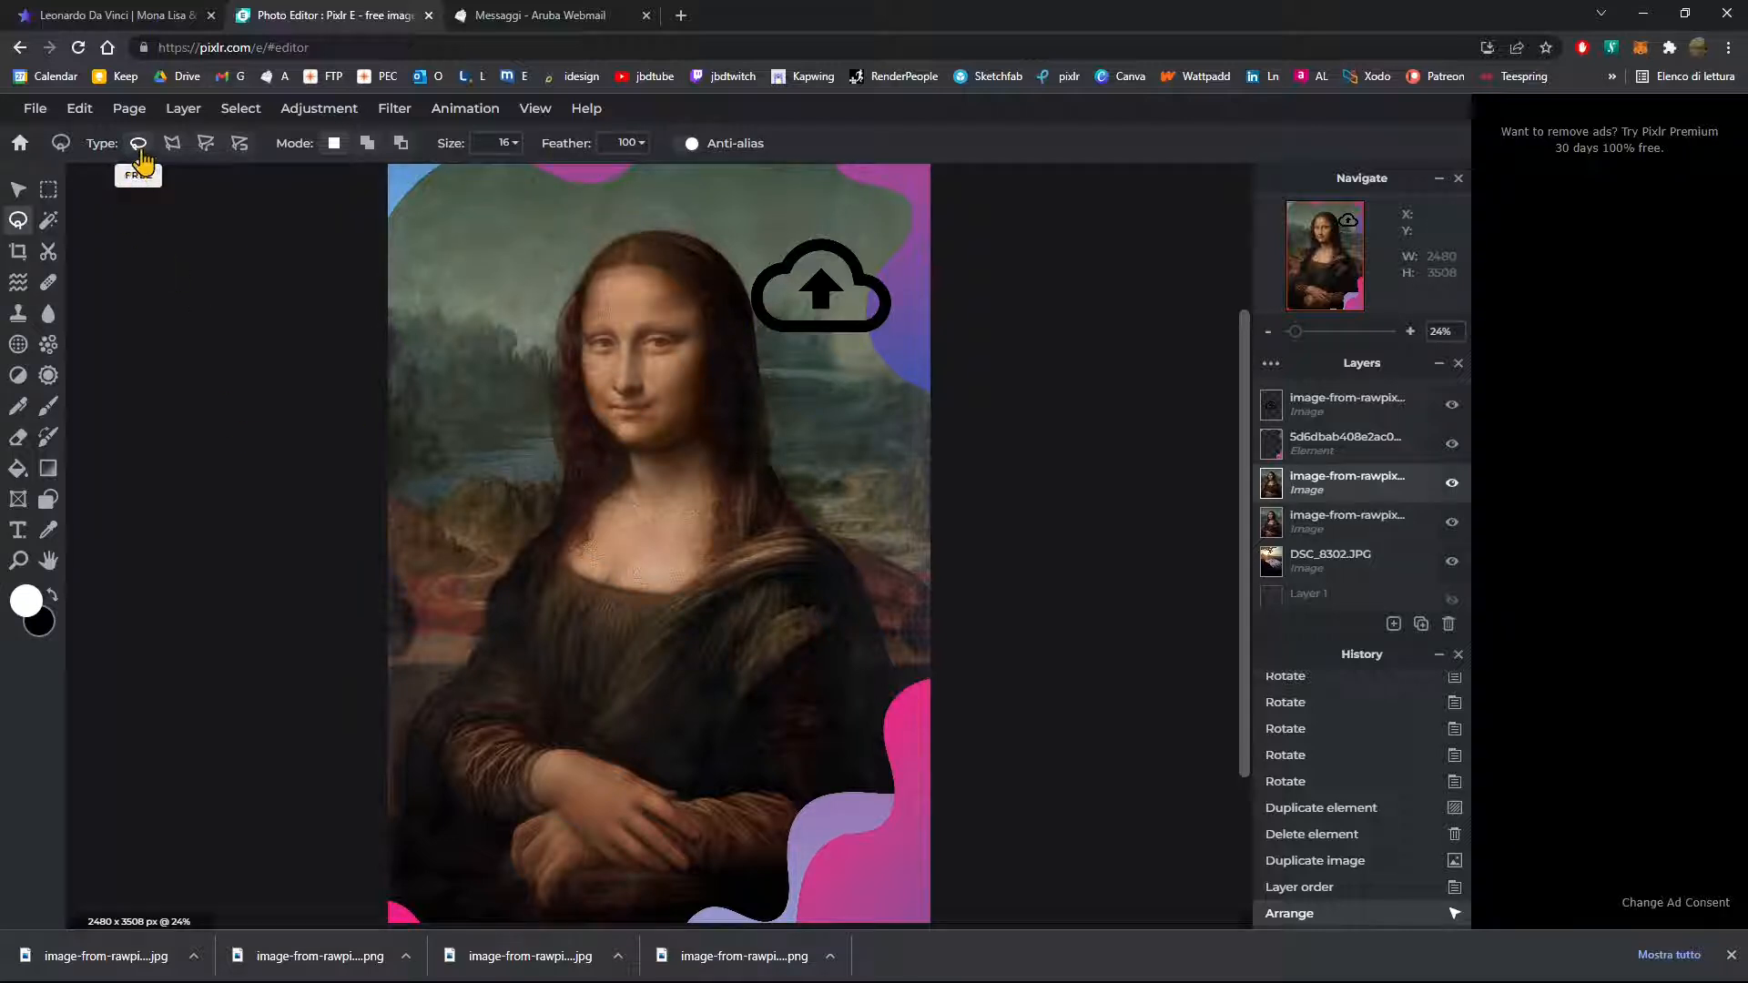
Step: Lasso the landscape along the woman's arm and shoulder at the image's left edge, about 757 × 1398 px, and clear it
scroll(373, 778, up, 5)
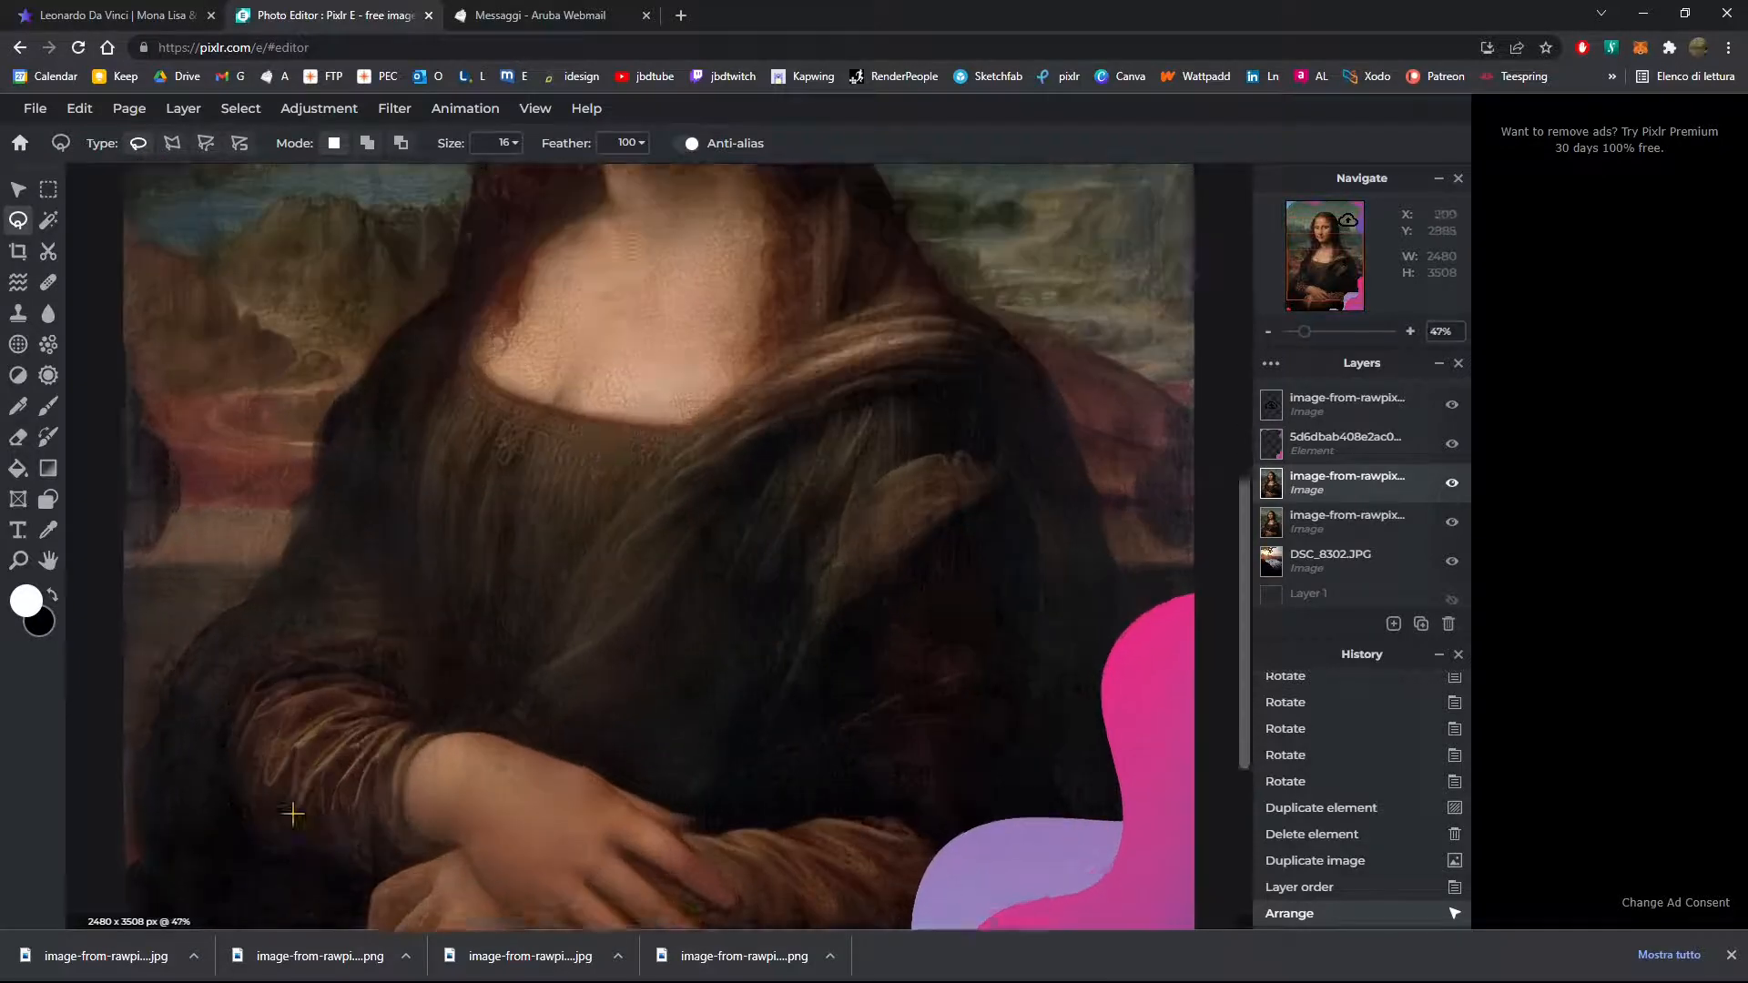
scroll(293, 813, up, 2)
drag(636, 924, 494, 927)
click(1731, 954)
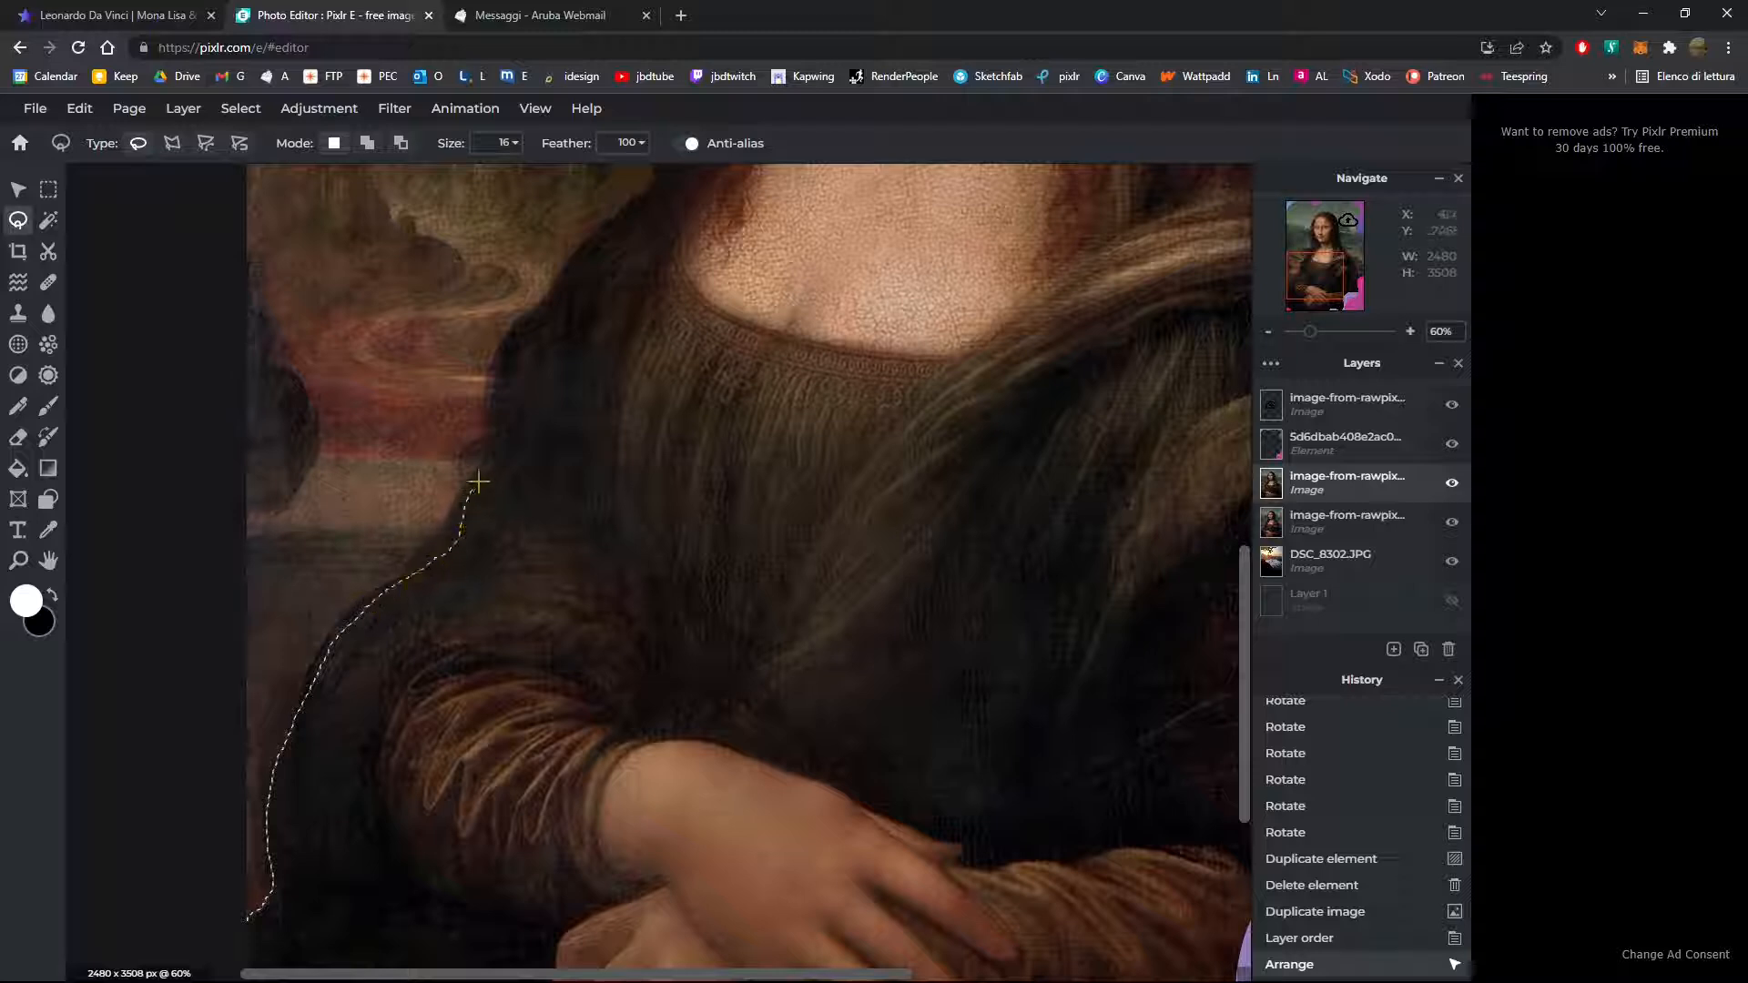
drag(478, 481, 495, 386)
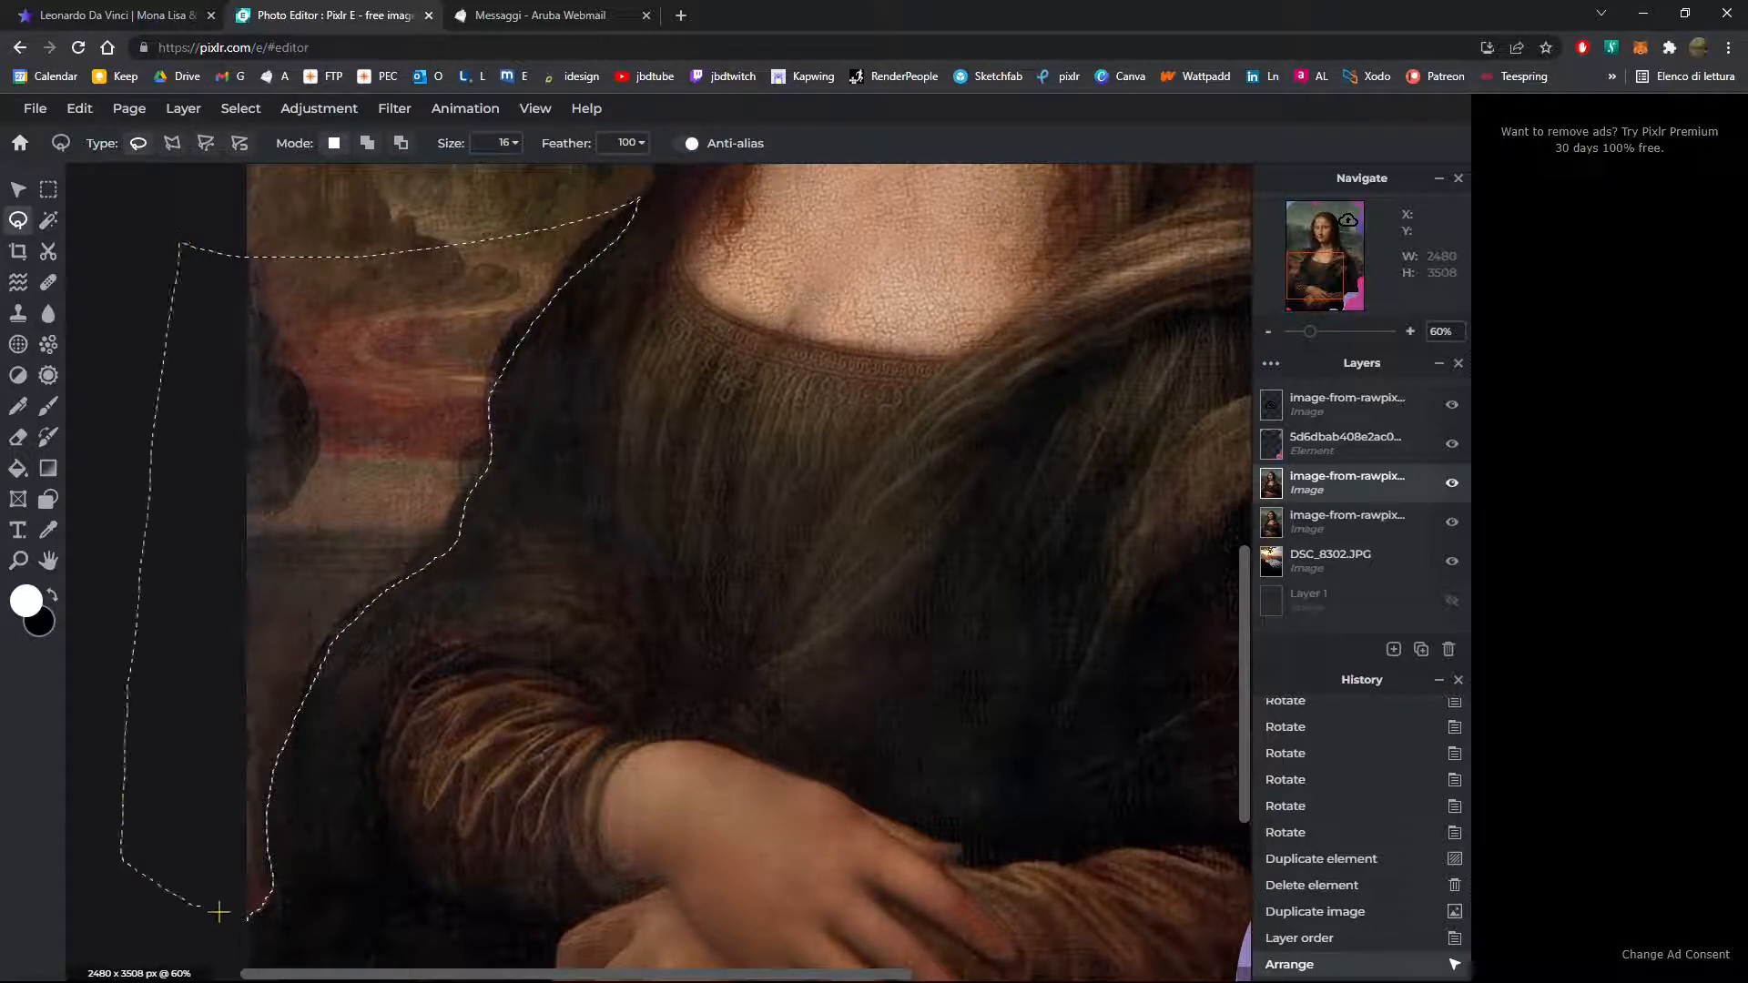
drag(283, 586, 292, 558)
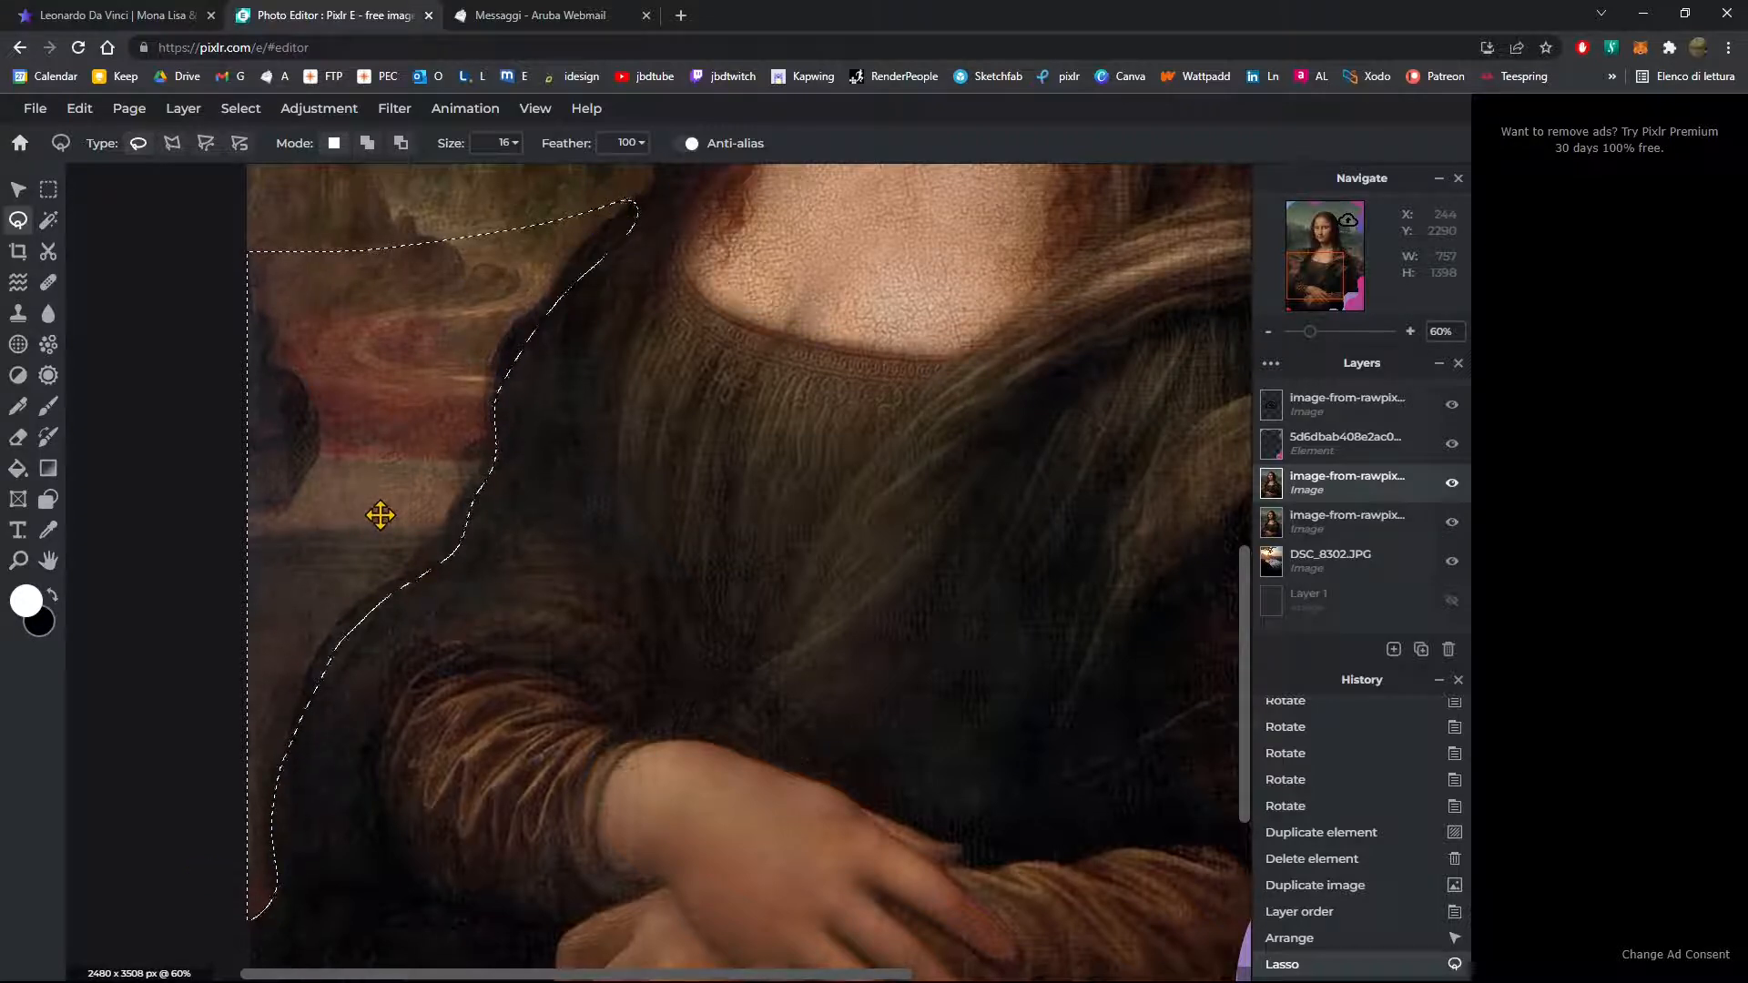
key(Delete)
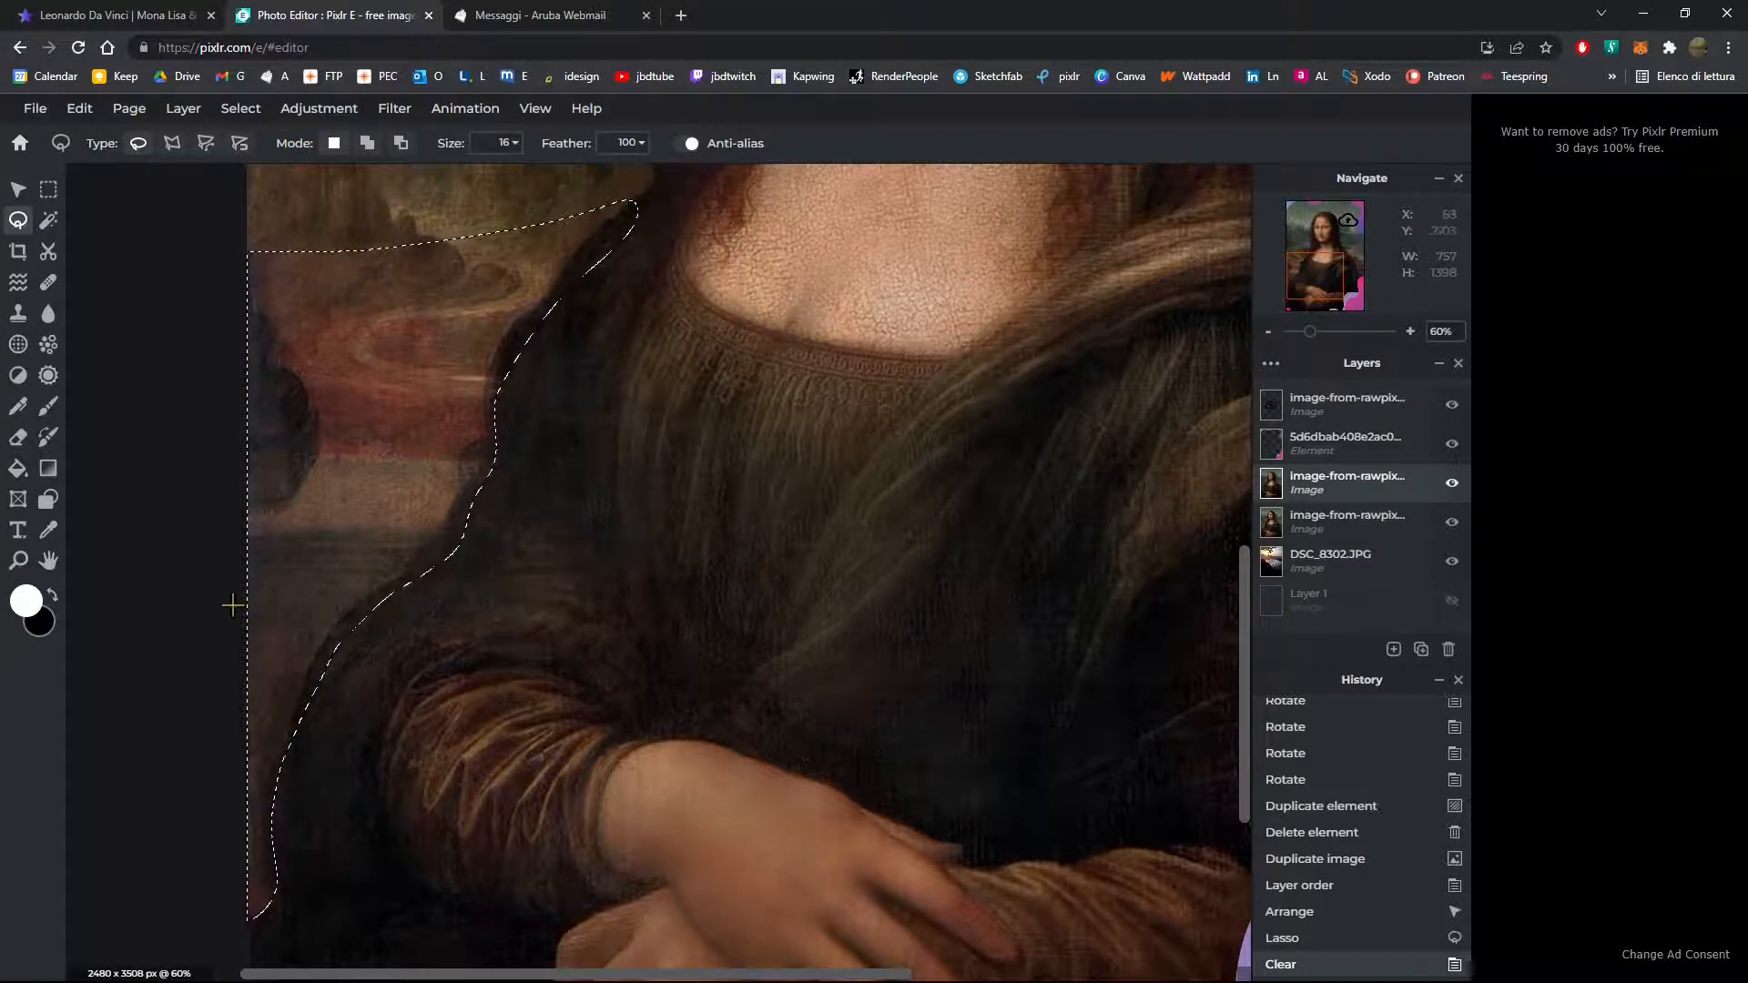
Step: Hide the lower Mona Lisa layer and the DSC_8302.JPG layer to expose the cleared area
scroll(233, 605, down, 2)
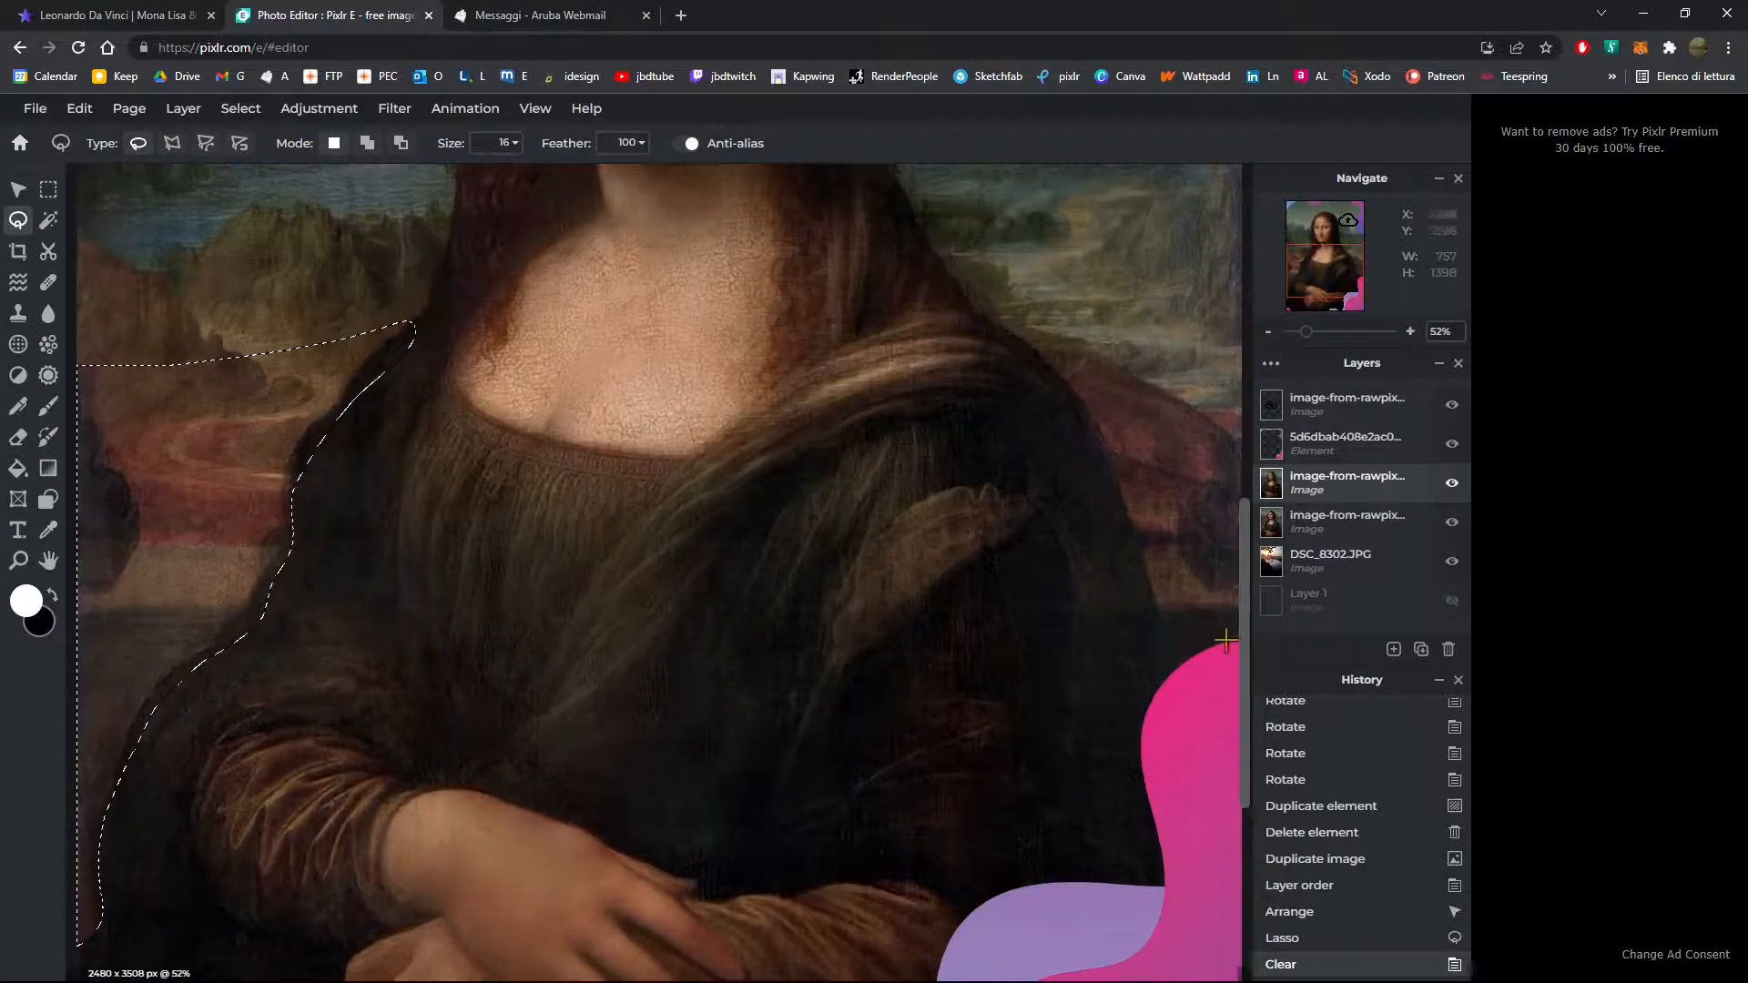
scroll(1229, 637, up, 5)
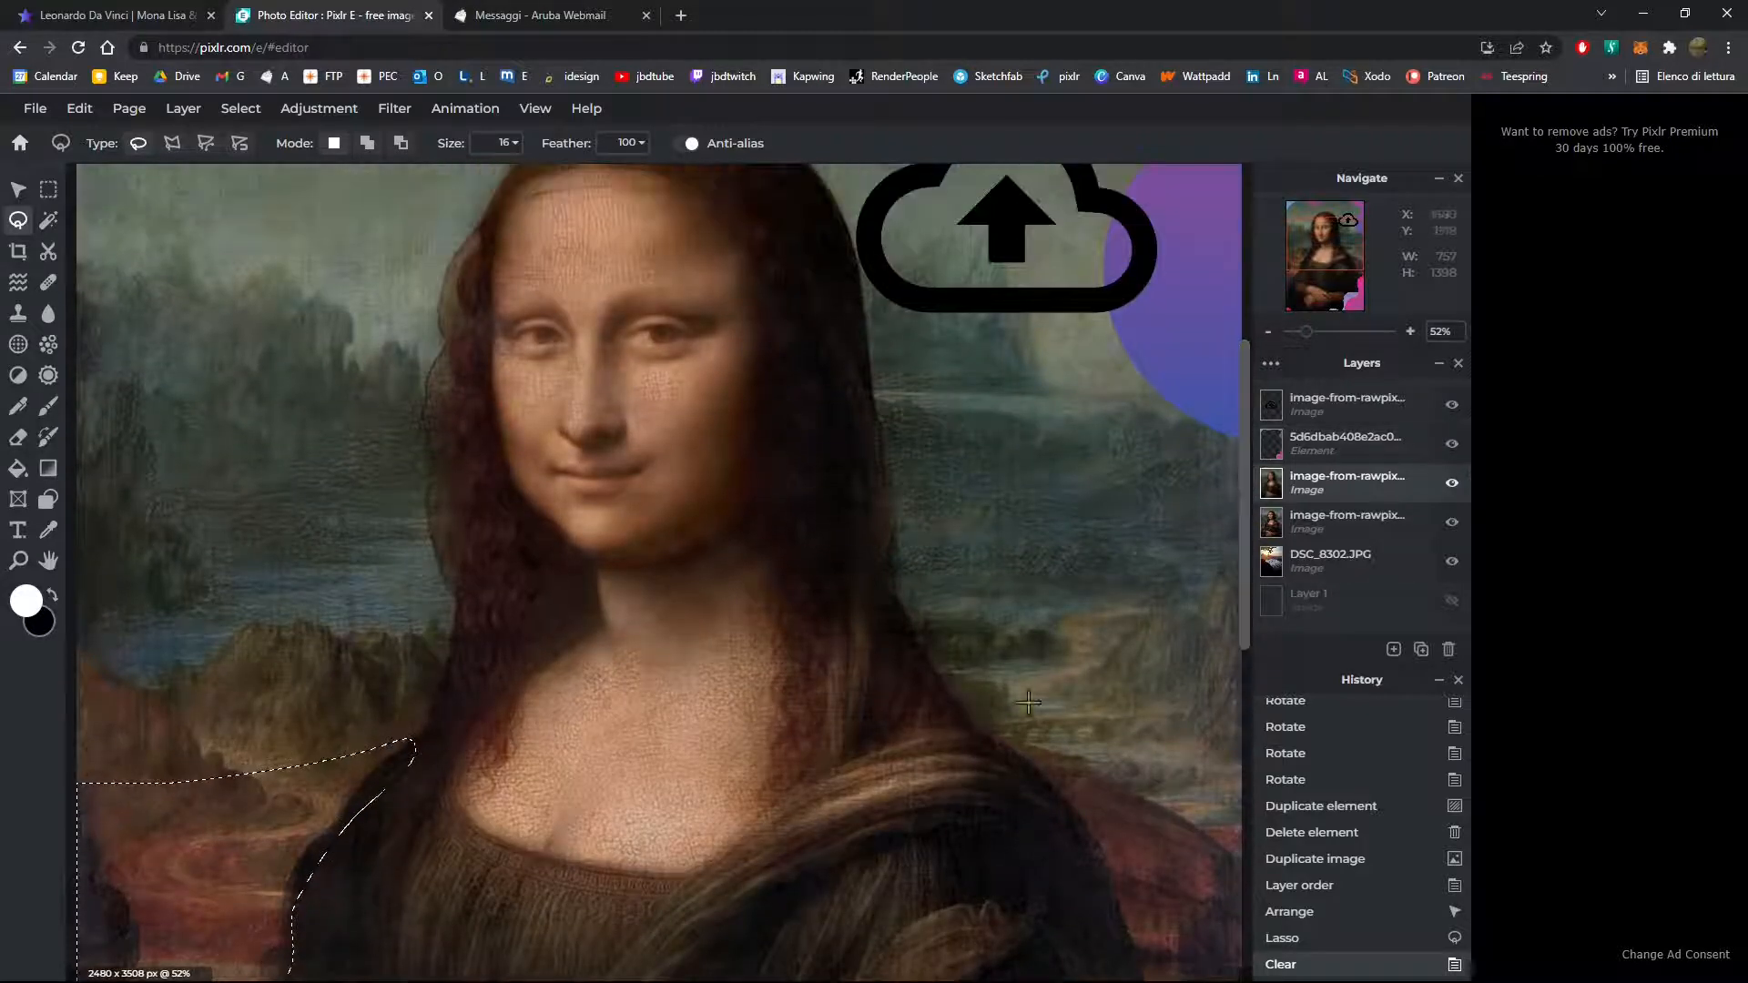
scroll(638, 701, down, 1)
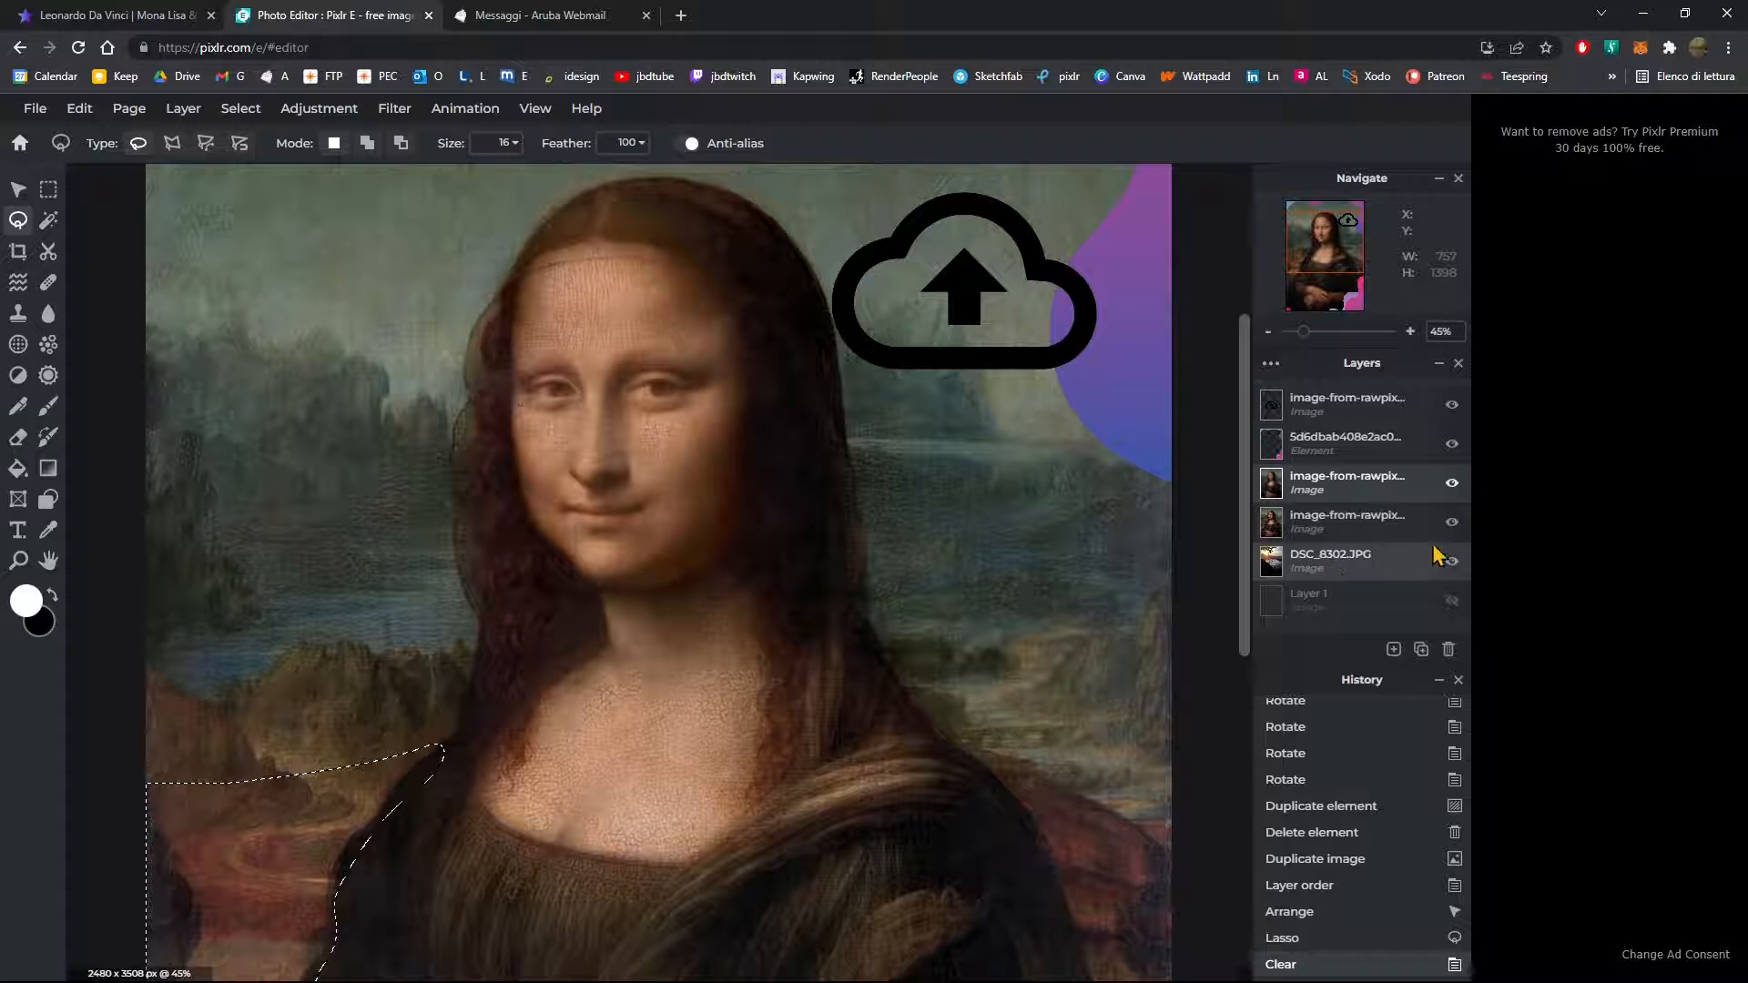
click(1451, 523)
click(1451, 523)
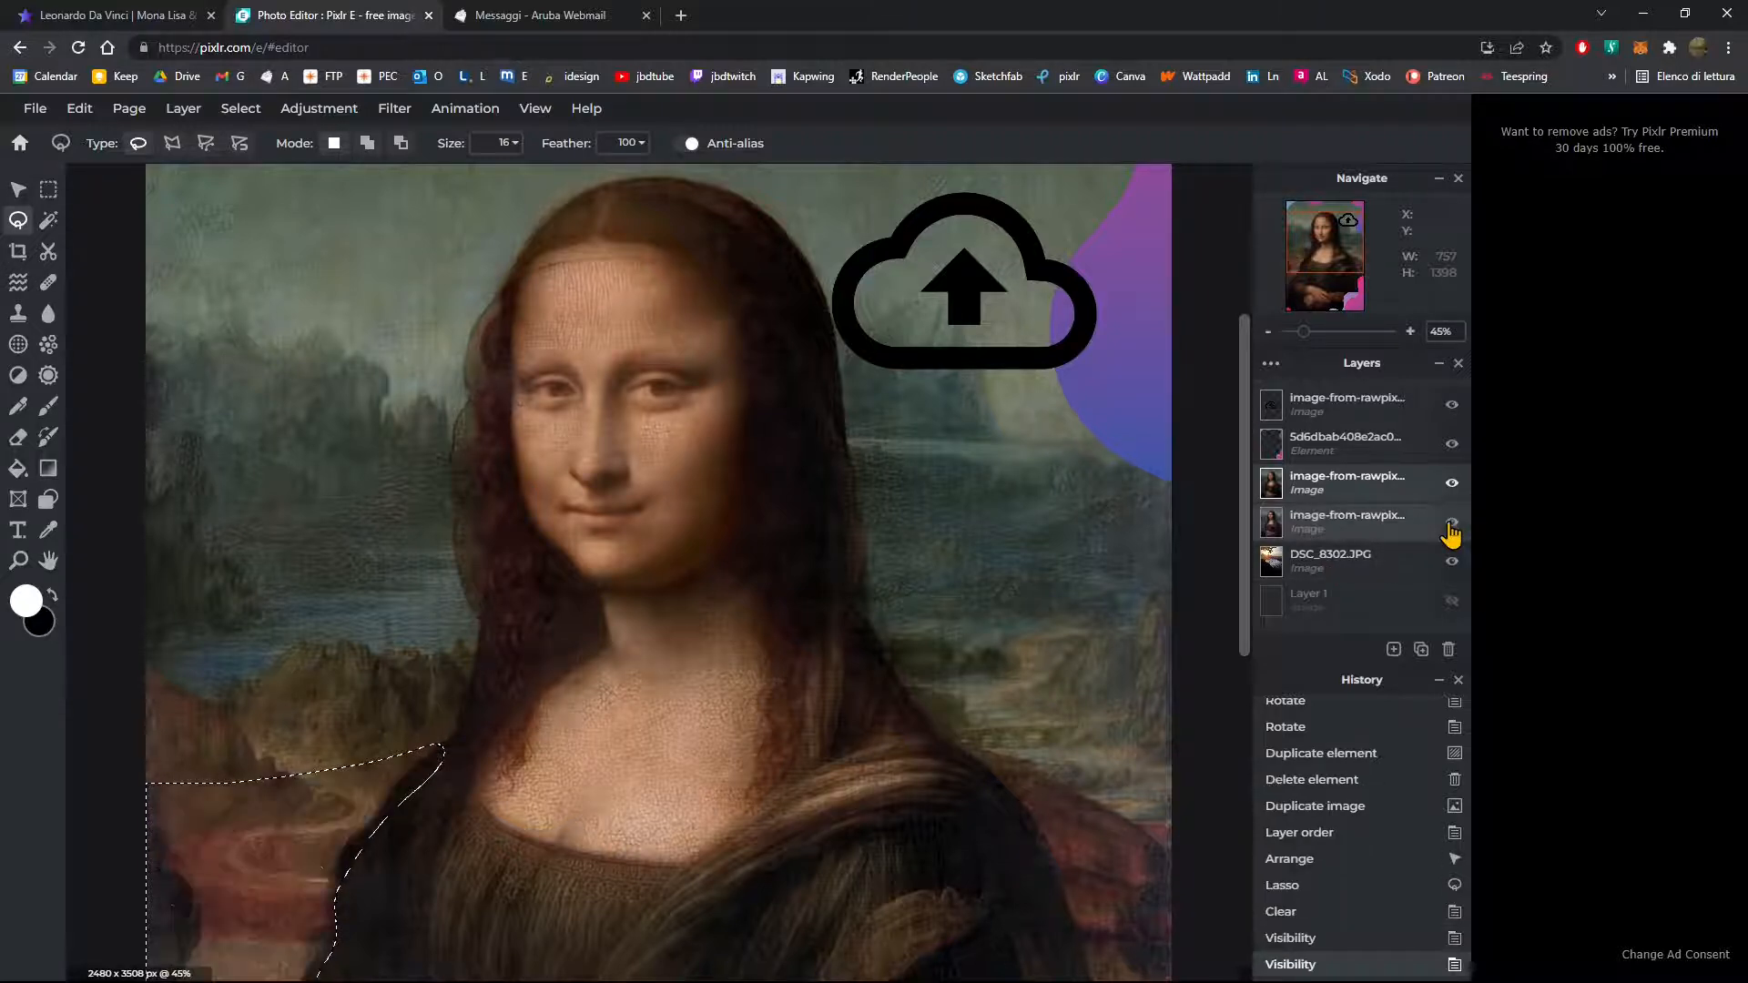
click(1452, 522)
click(1452, 562)
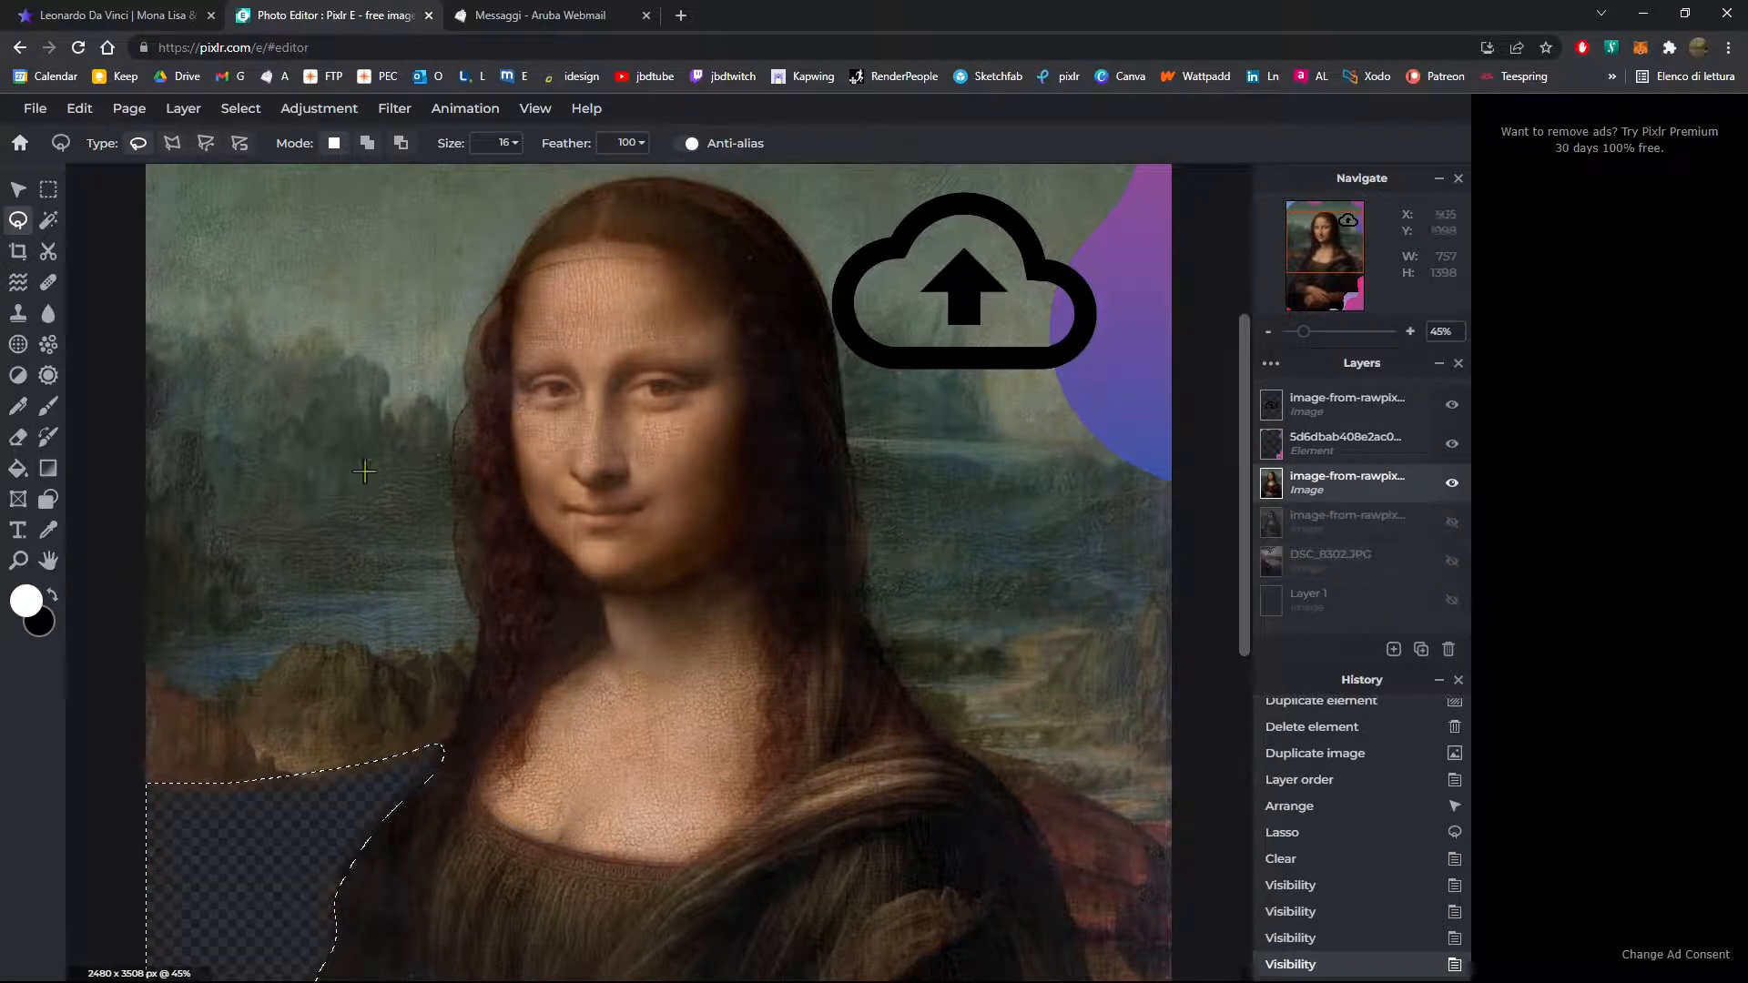
Step: Inspect the soft edge of the cleared area closely and reduce the Lasso feather to 69
scroll(364, 471, down, 2)
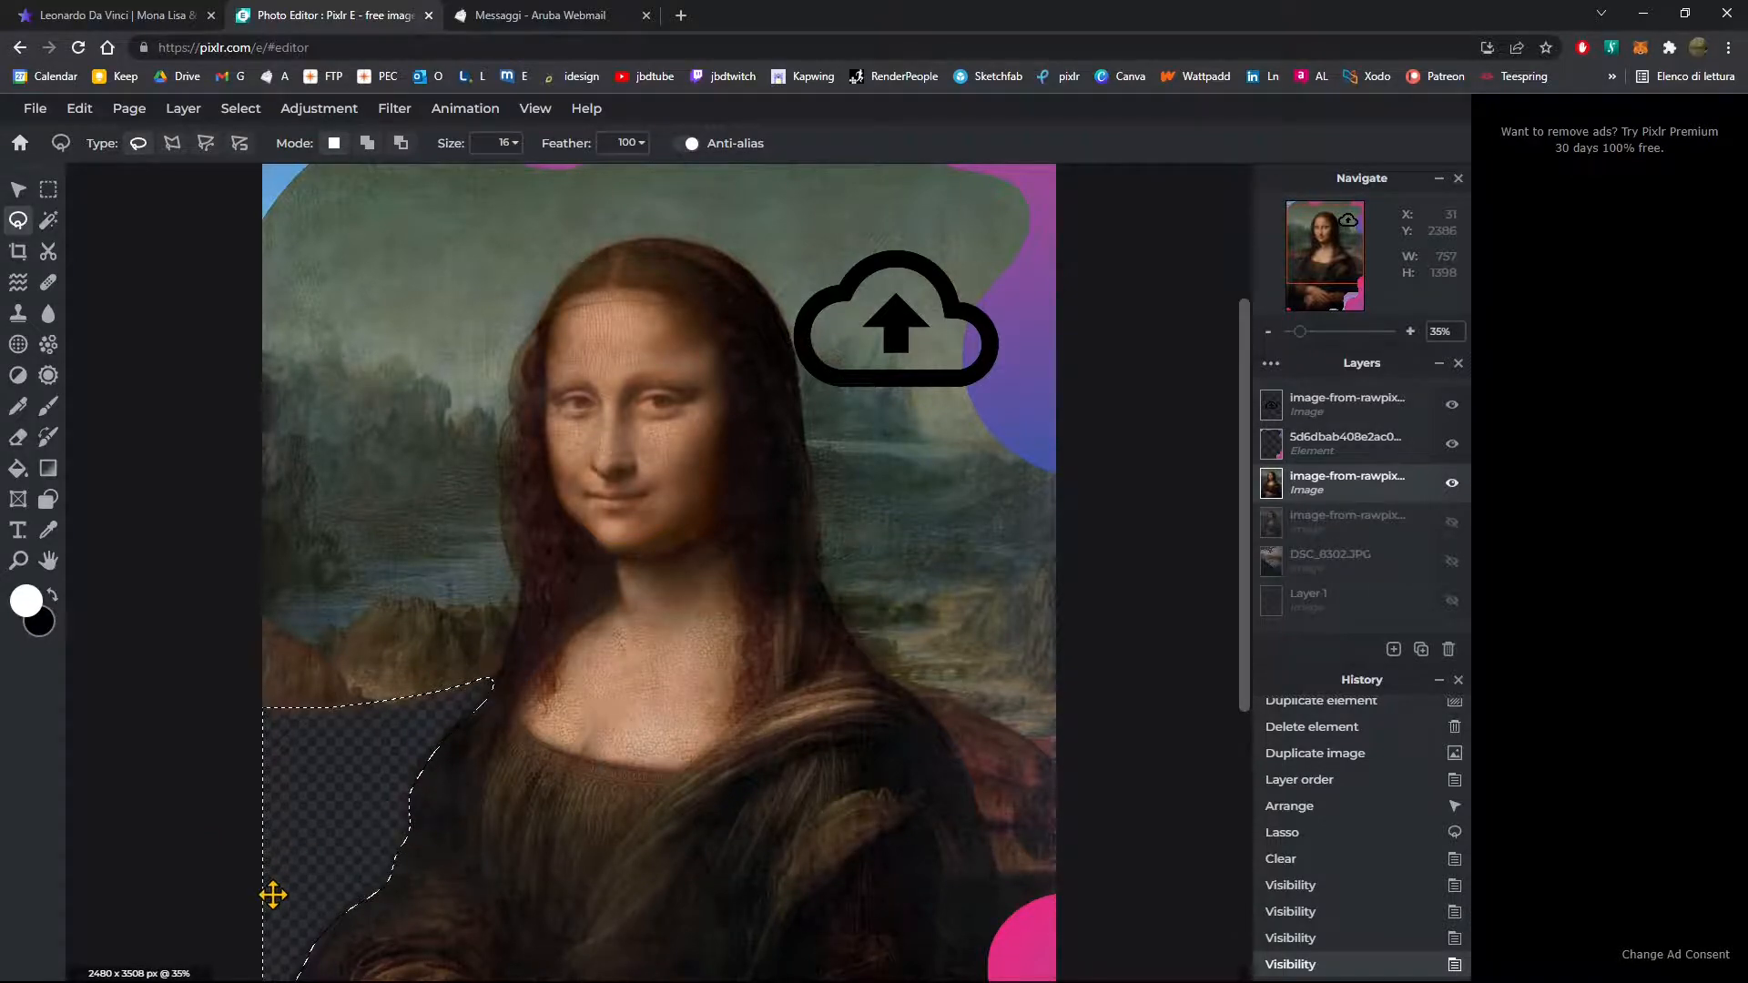
scroll(275, 878, up, 8)
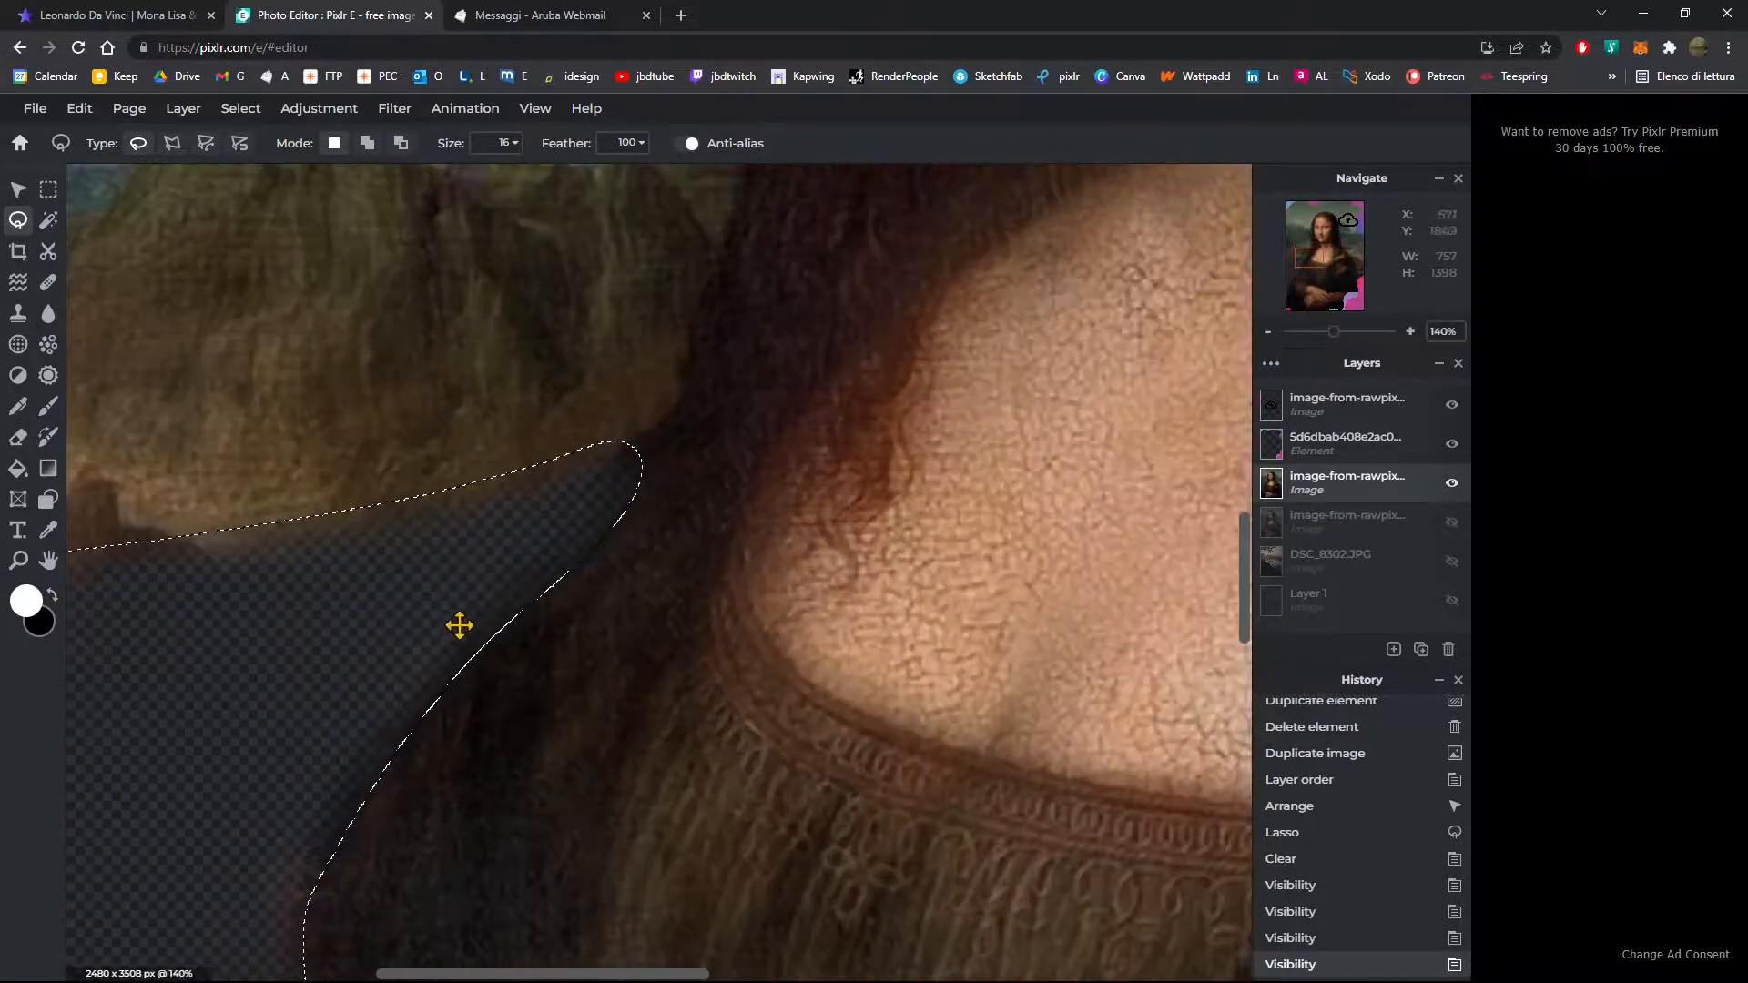
click(637, 145)
mouse_move(593, 176)
mouse_down()
mouse_move(549, 189)
mouse_move(589, 187)
mouse_up()
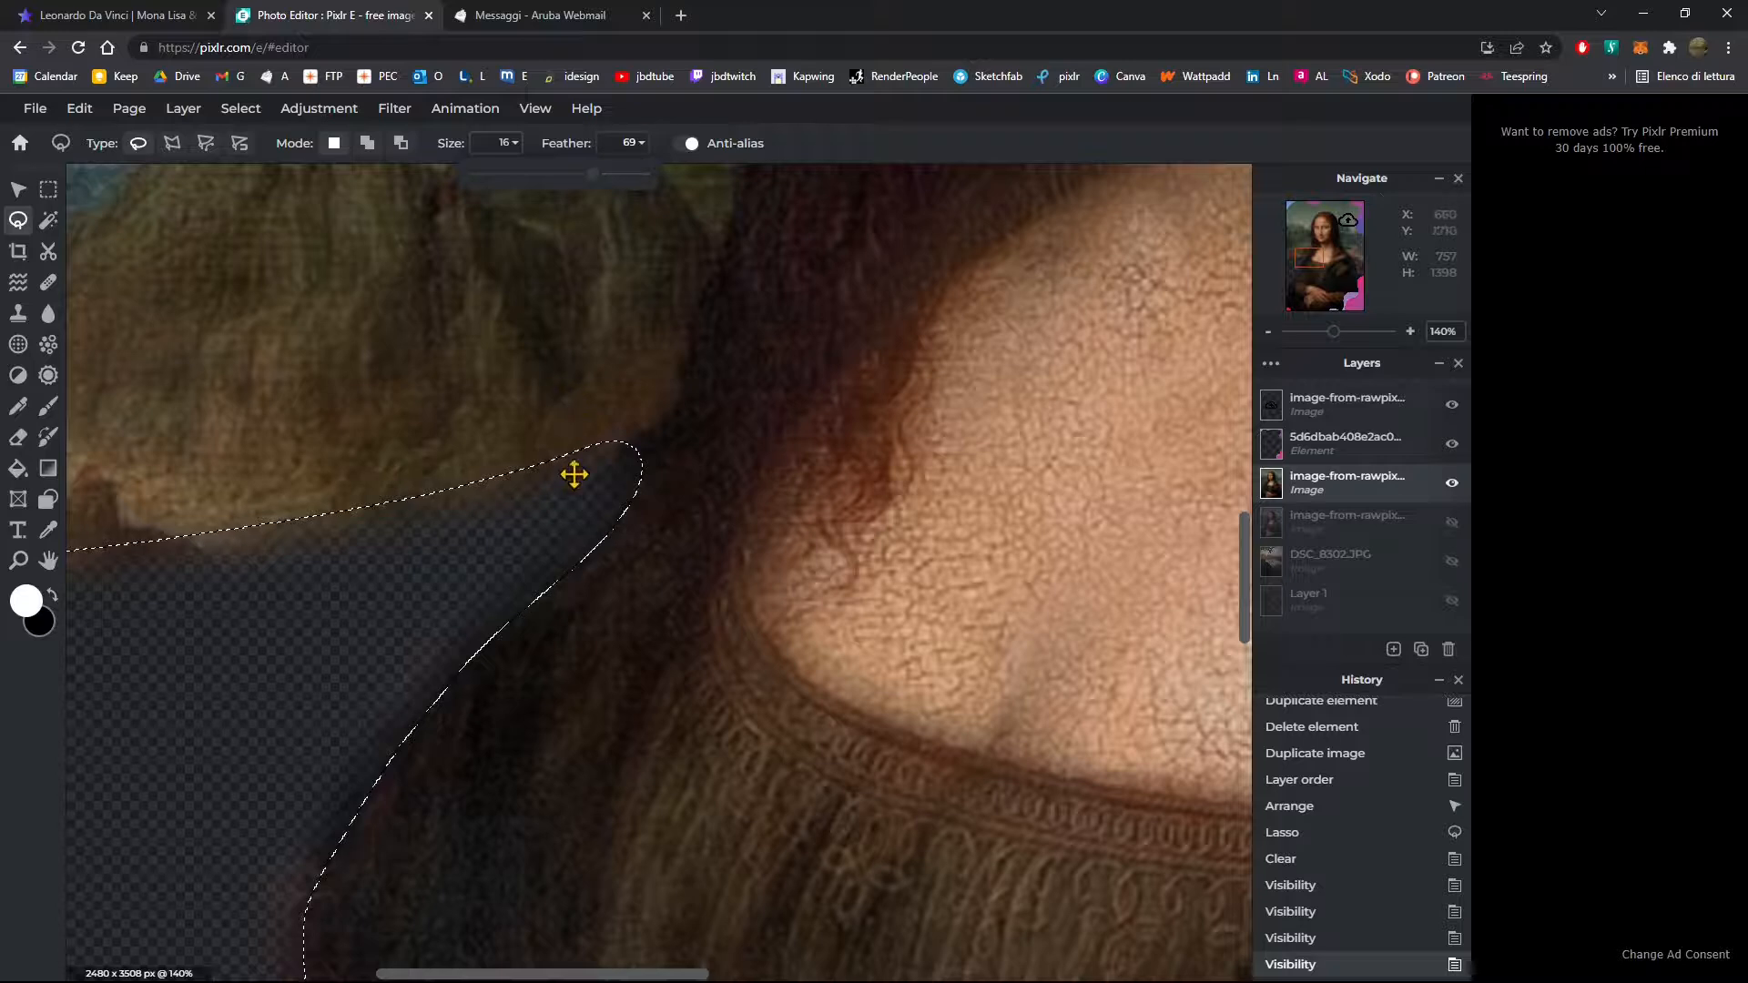
Step: Lasso the hills and lake beside the hair, directly above the cleared area, about 837 × 1009 px, and clear them
scroll(573, 475, down, 5)
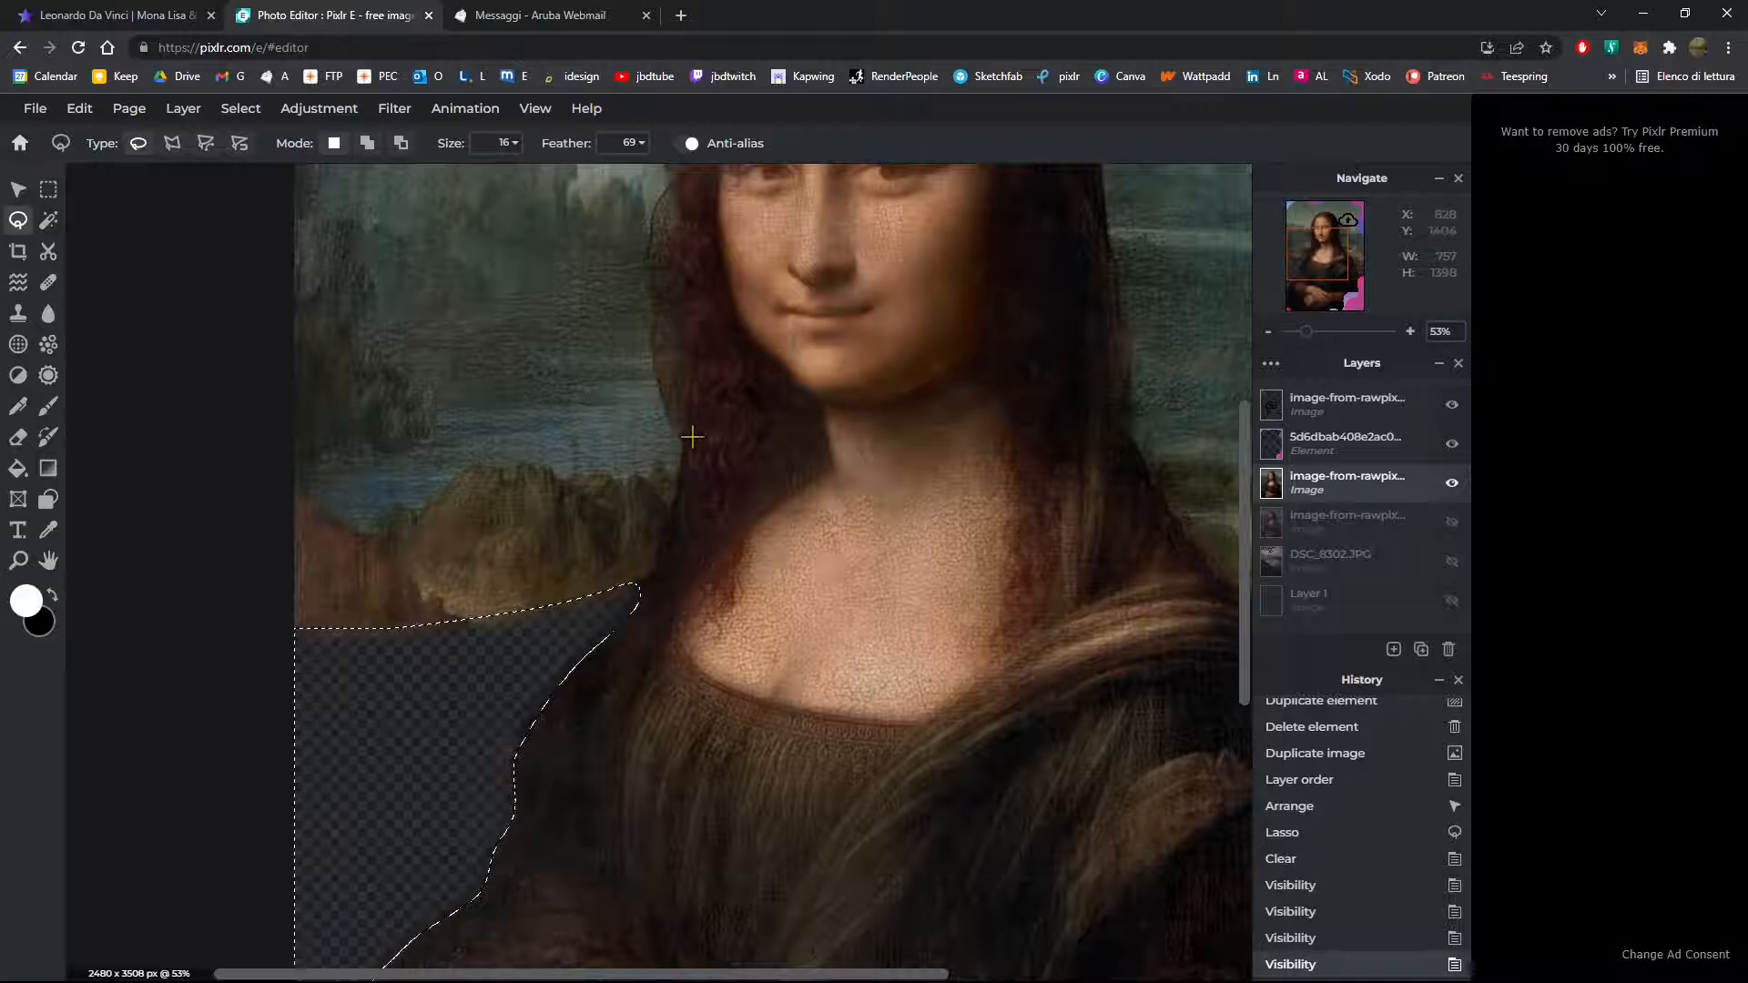
drag(683, 451, 667, 536)
mouse_move(214, 412)
mouse_down()
mouse_move(283, 258)
mouse_move(454, 221)
mouse_up()
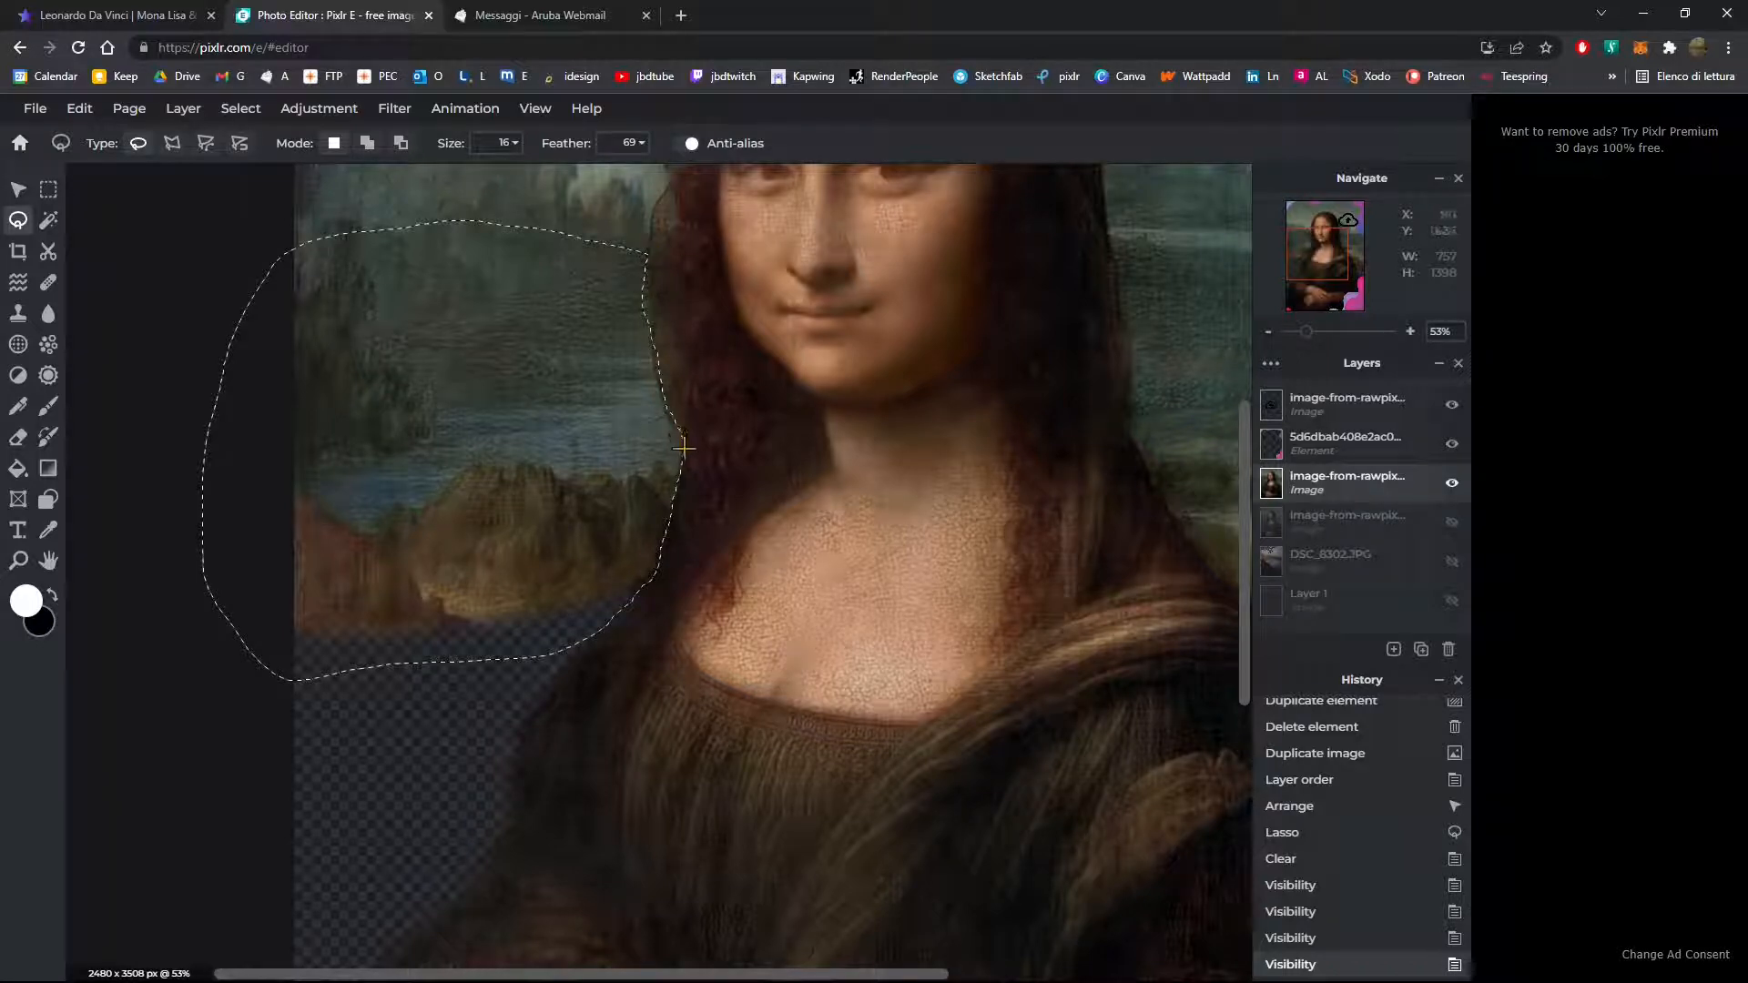
drag(678, 465, 680, 462)
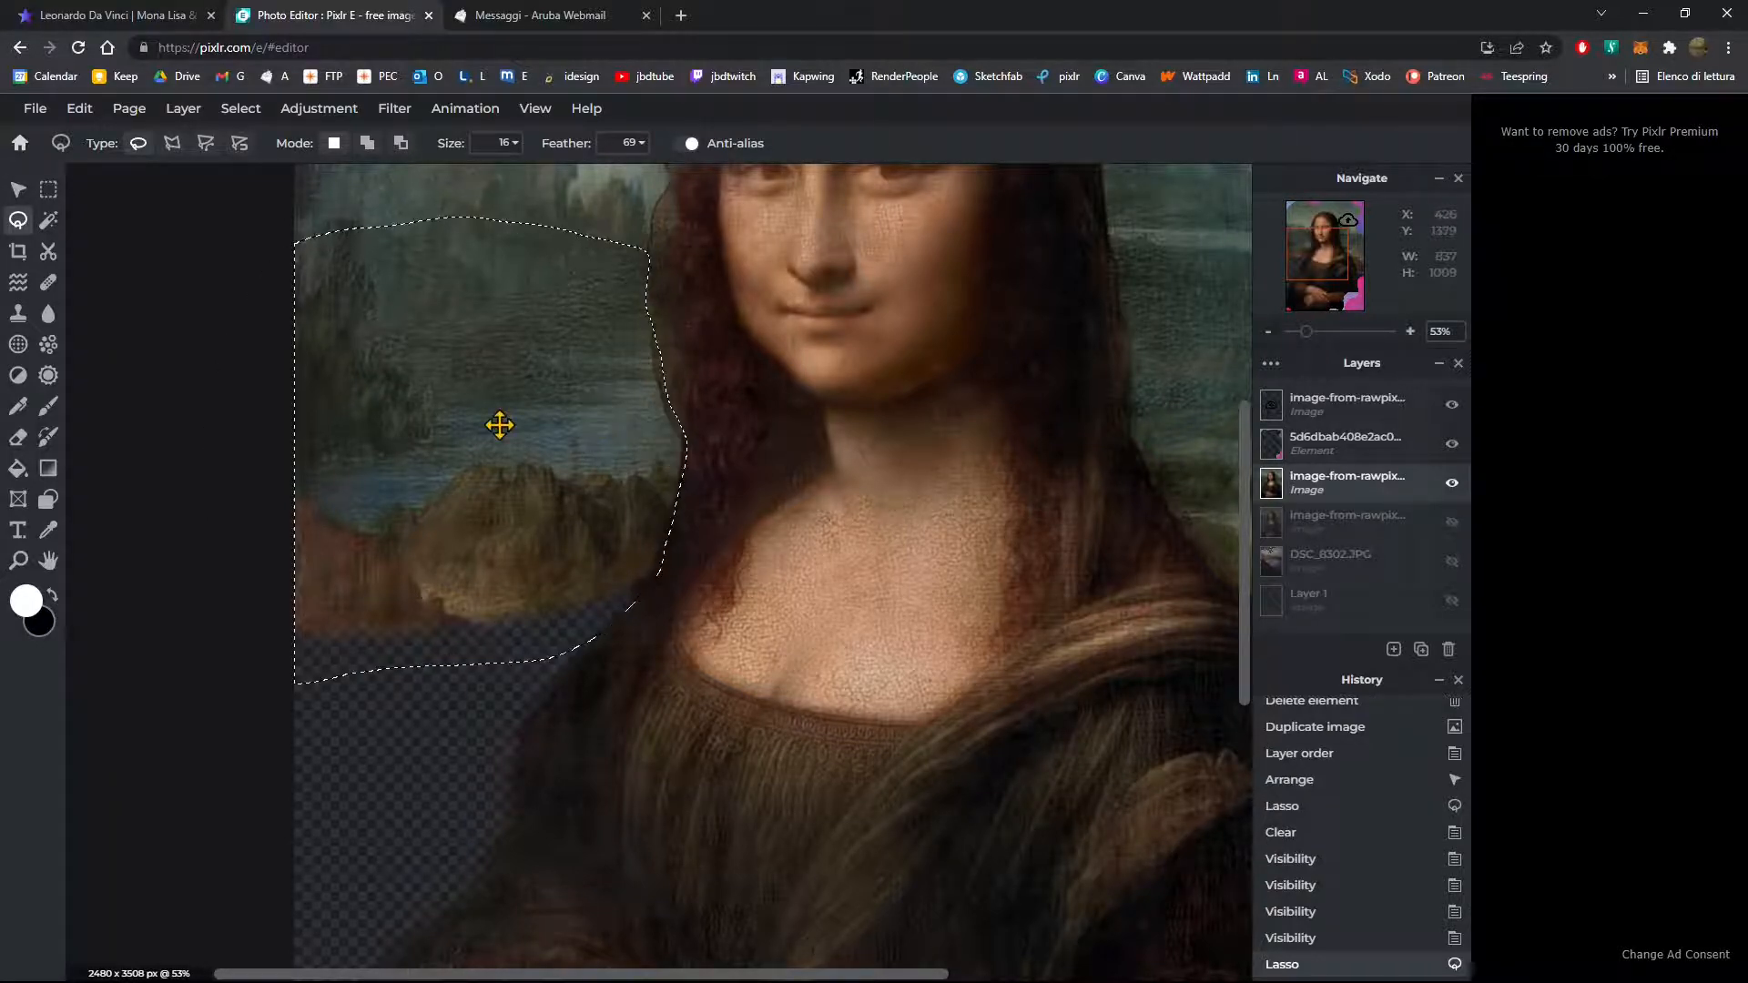
key(Delete)
Step: Lasso the strip of trees beside the head, above the cleared background, about 802 × 611 px, and clear it
scroll(491, 552, down, 4)
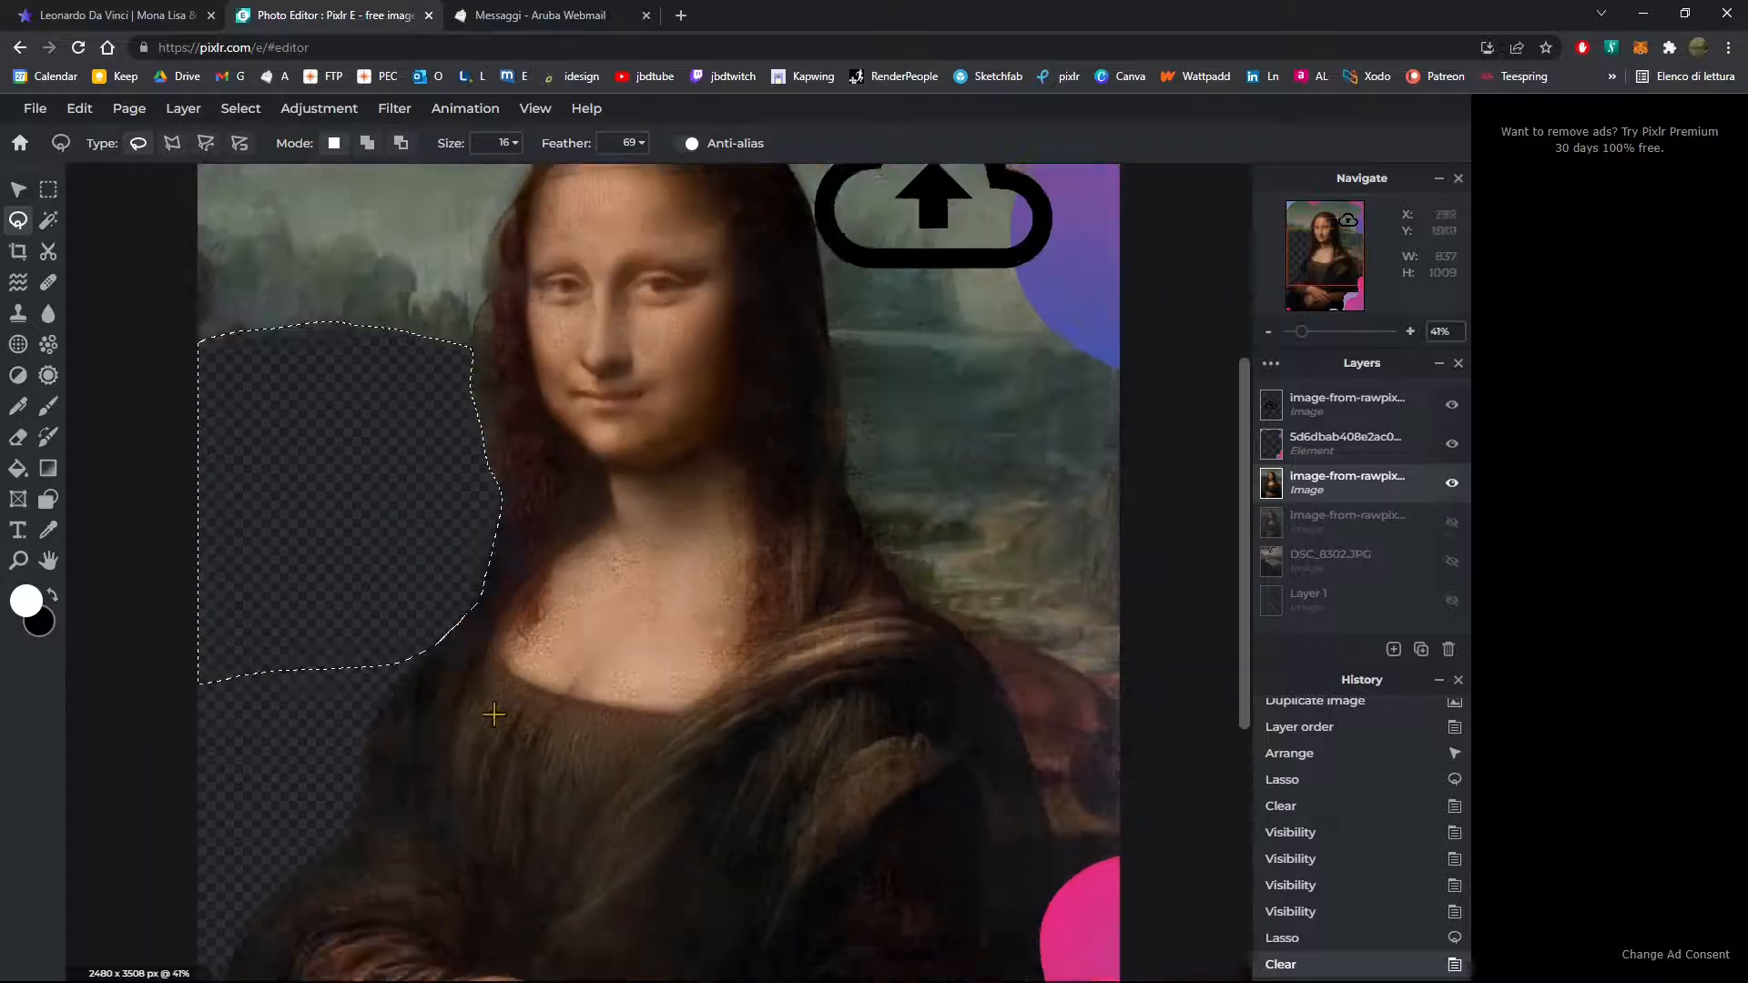
scroll(227, 323, up, 4)
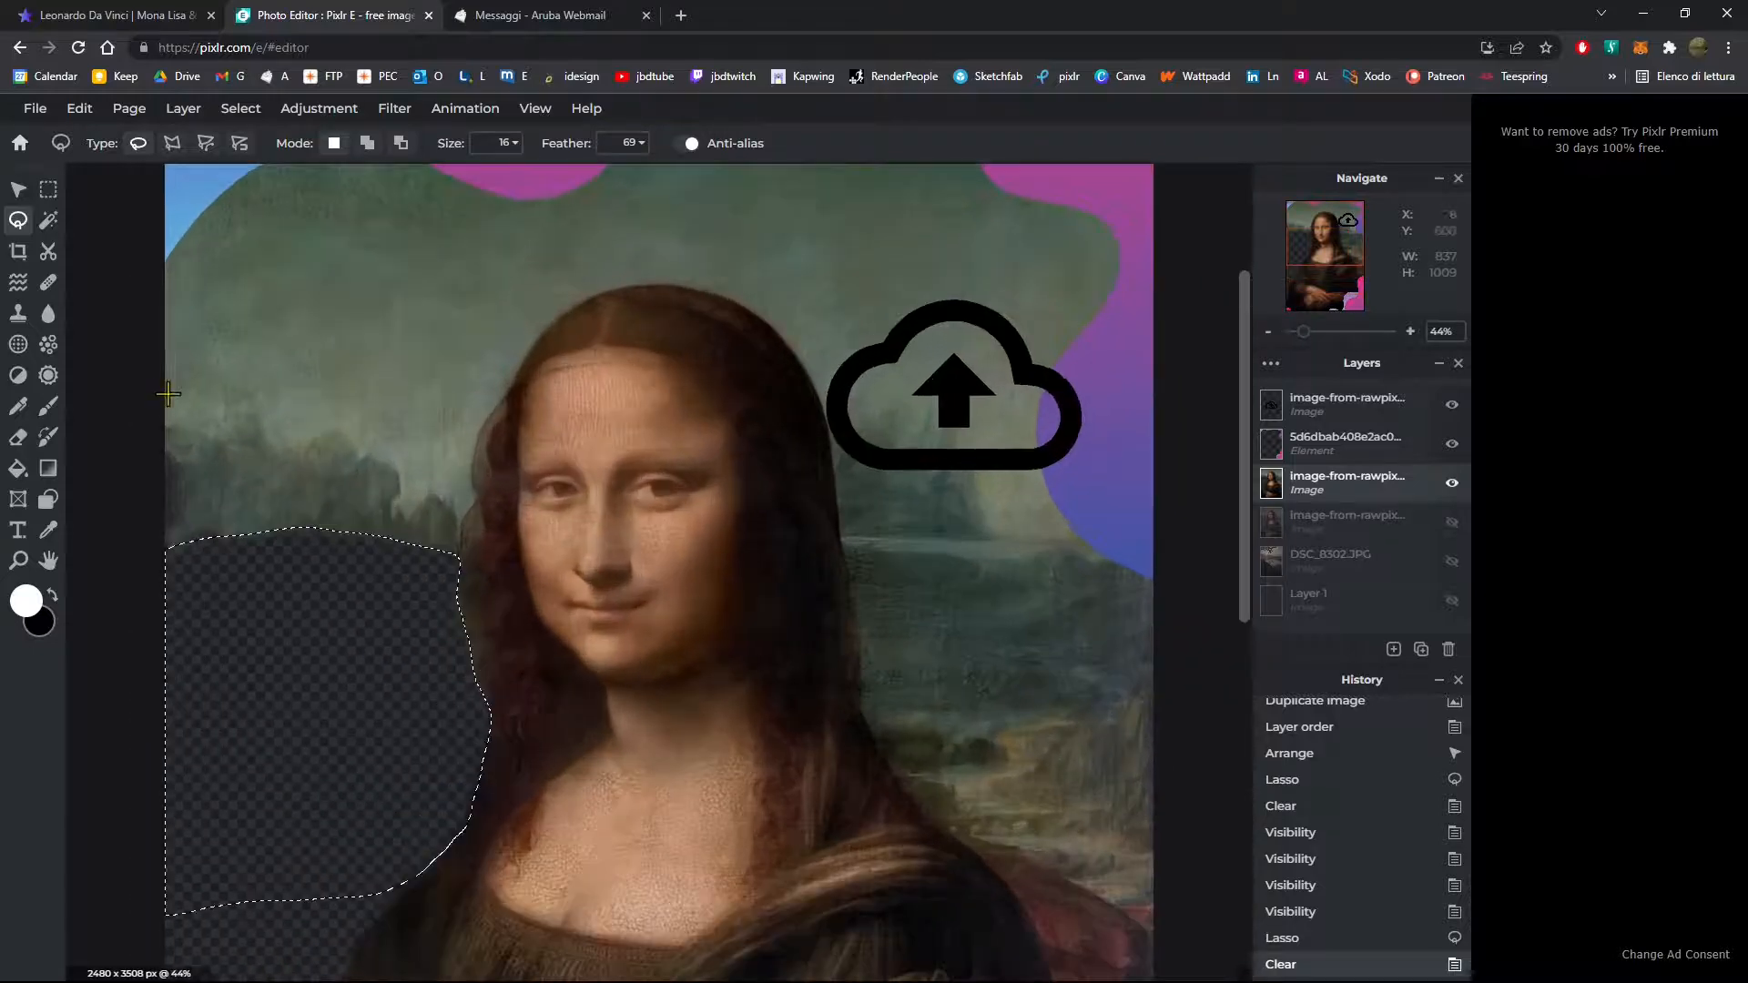
drag(141, 397, 246, 396)
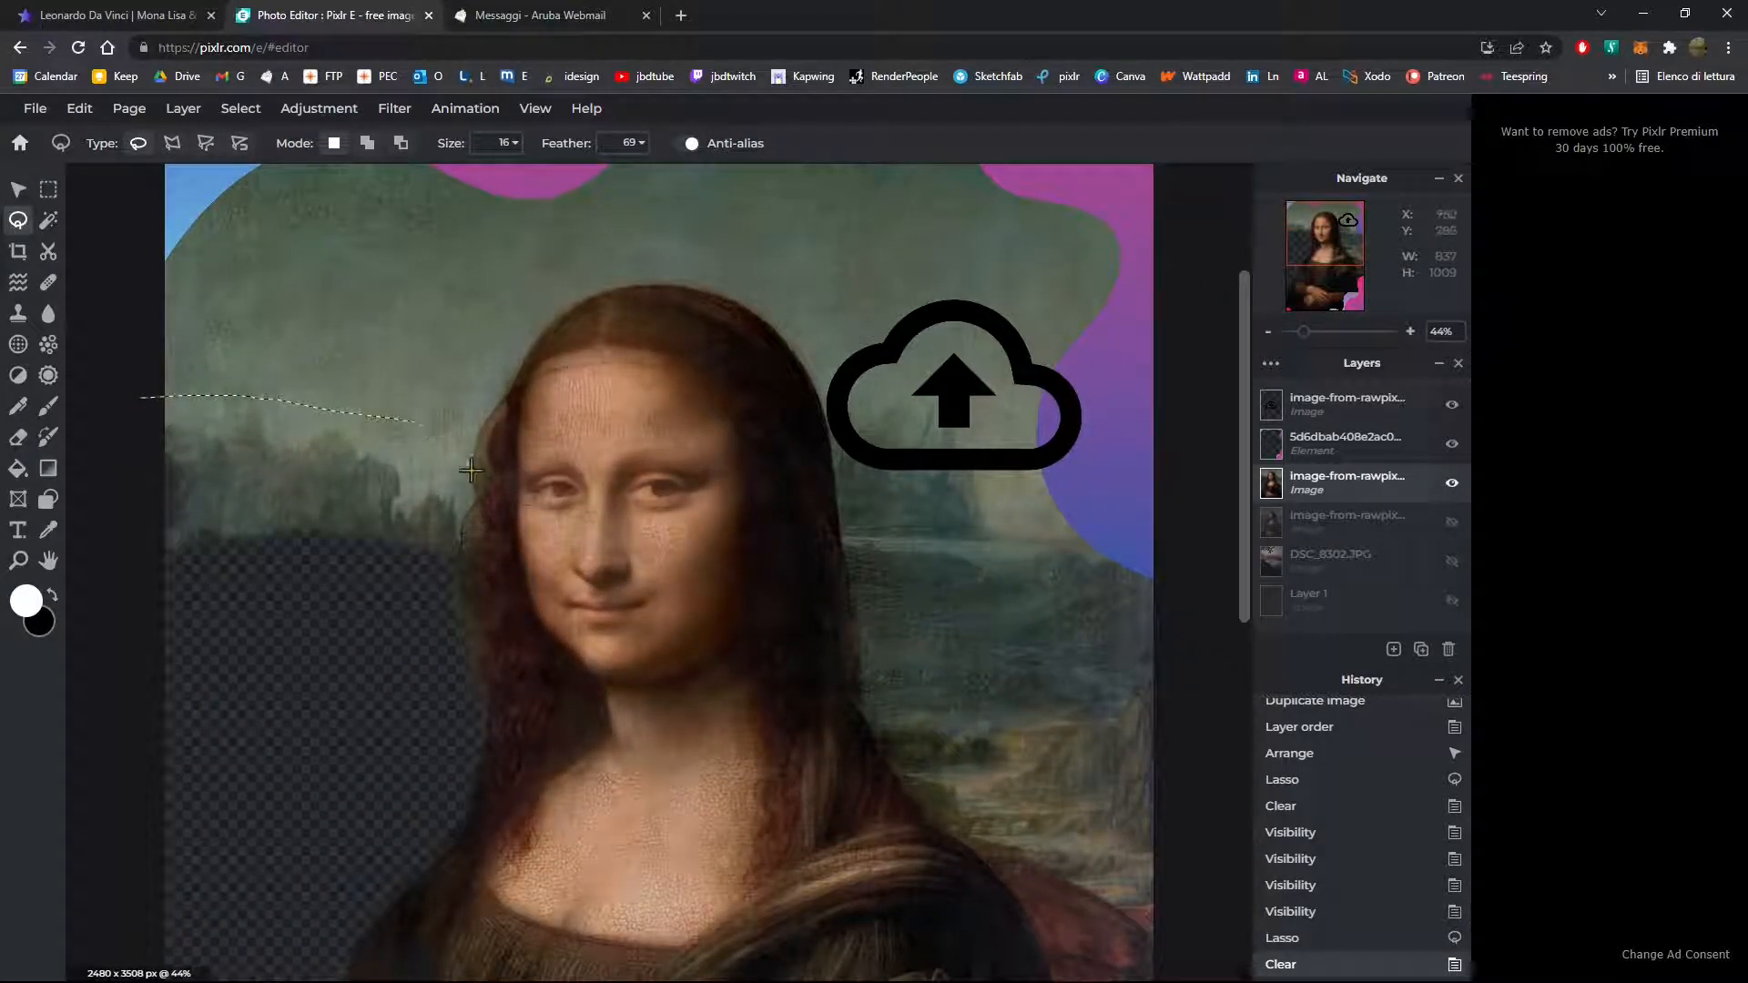
drag(470, 506, 457, 552)
drag(173, 426, 188, 441)
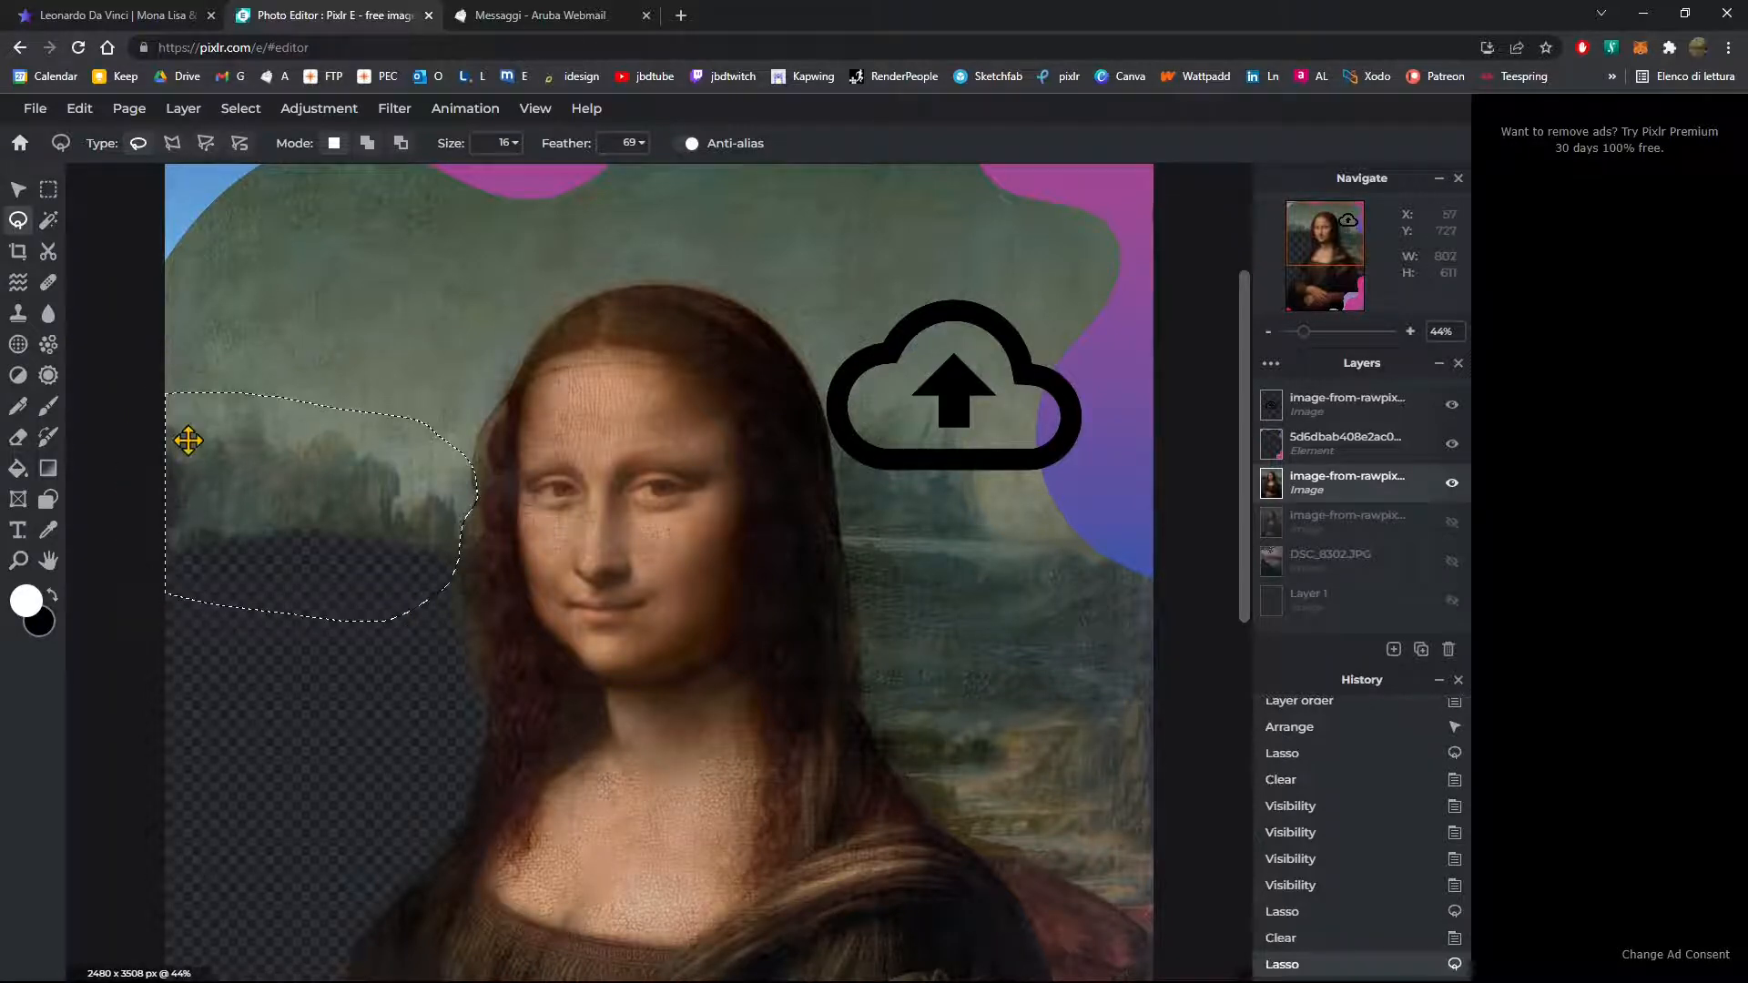
key(Delete)
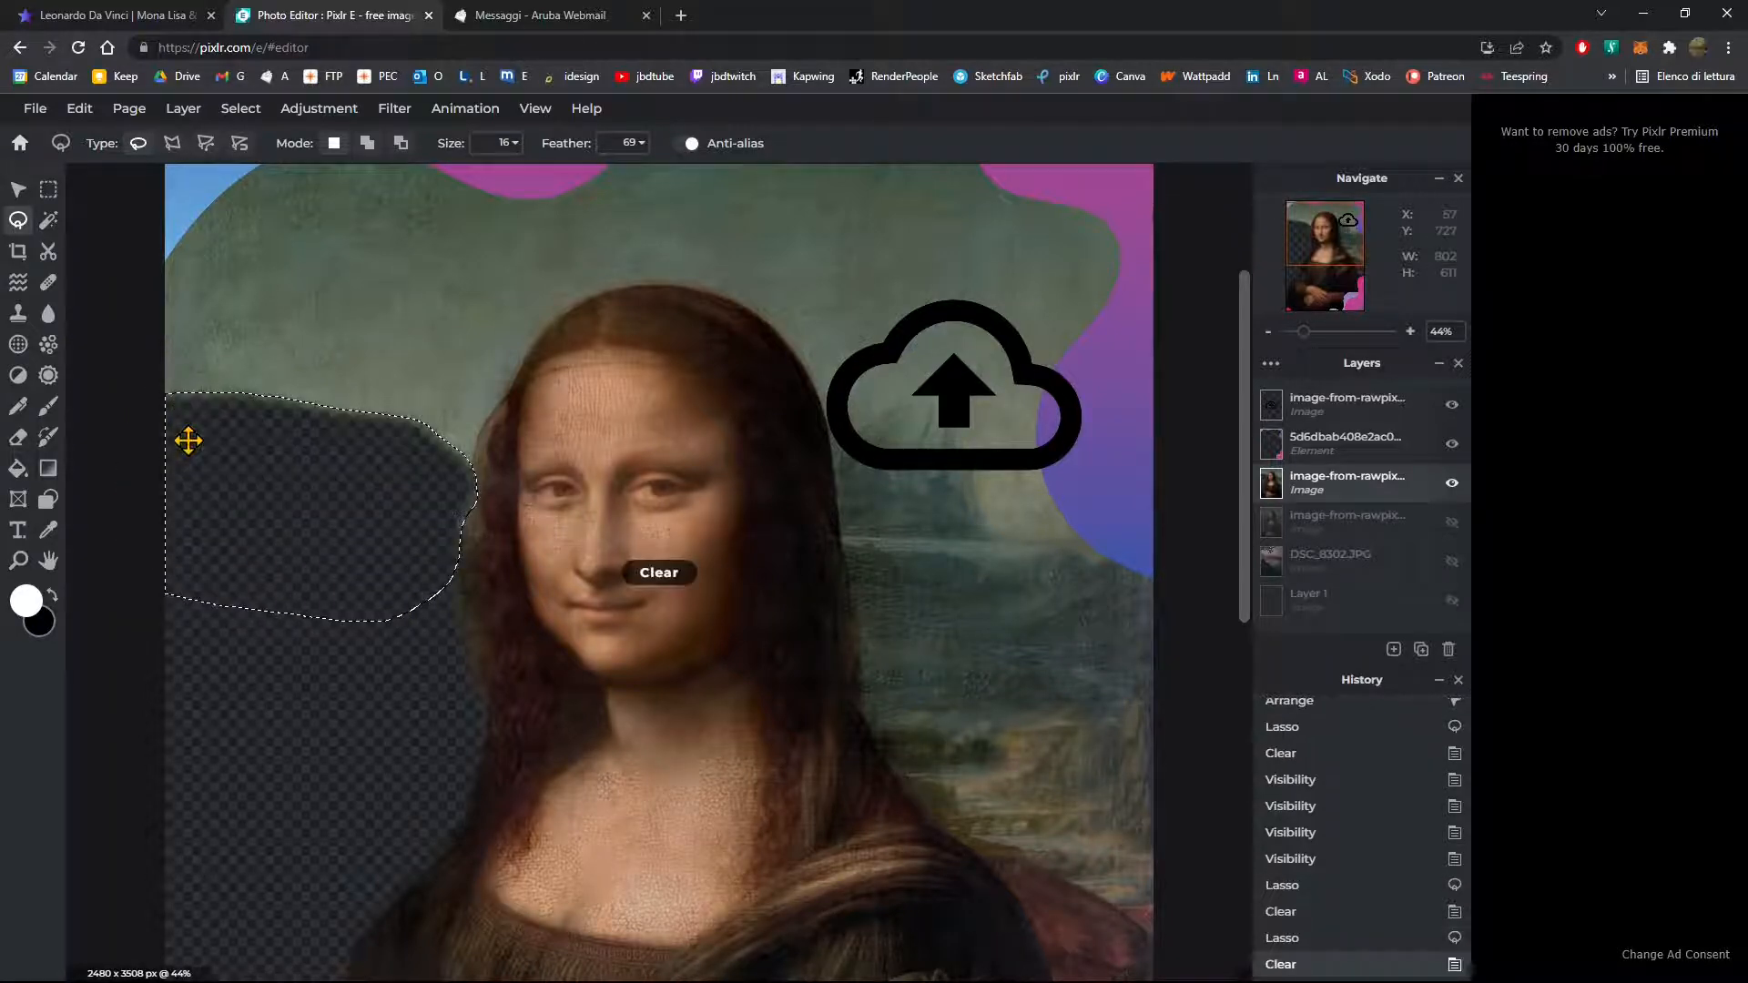
Step: Lasso the leftover background fringe along the hair at eye level, about 173 × 276 px, and clear it
scroll(312, 465, up, 5)
scroll(374, 476, up, 5)
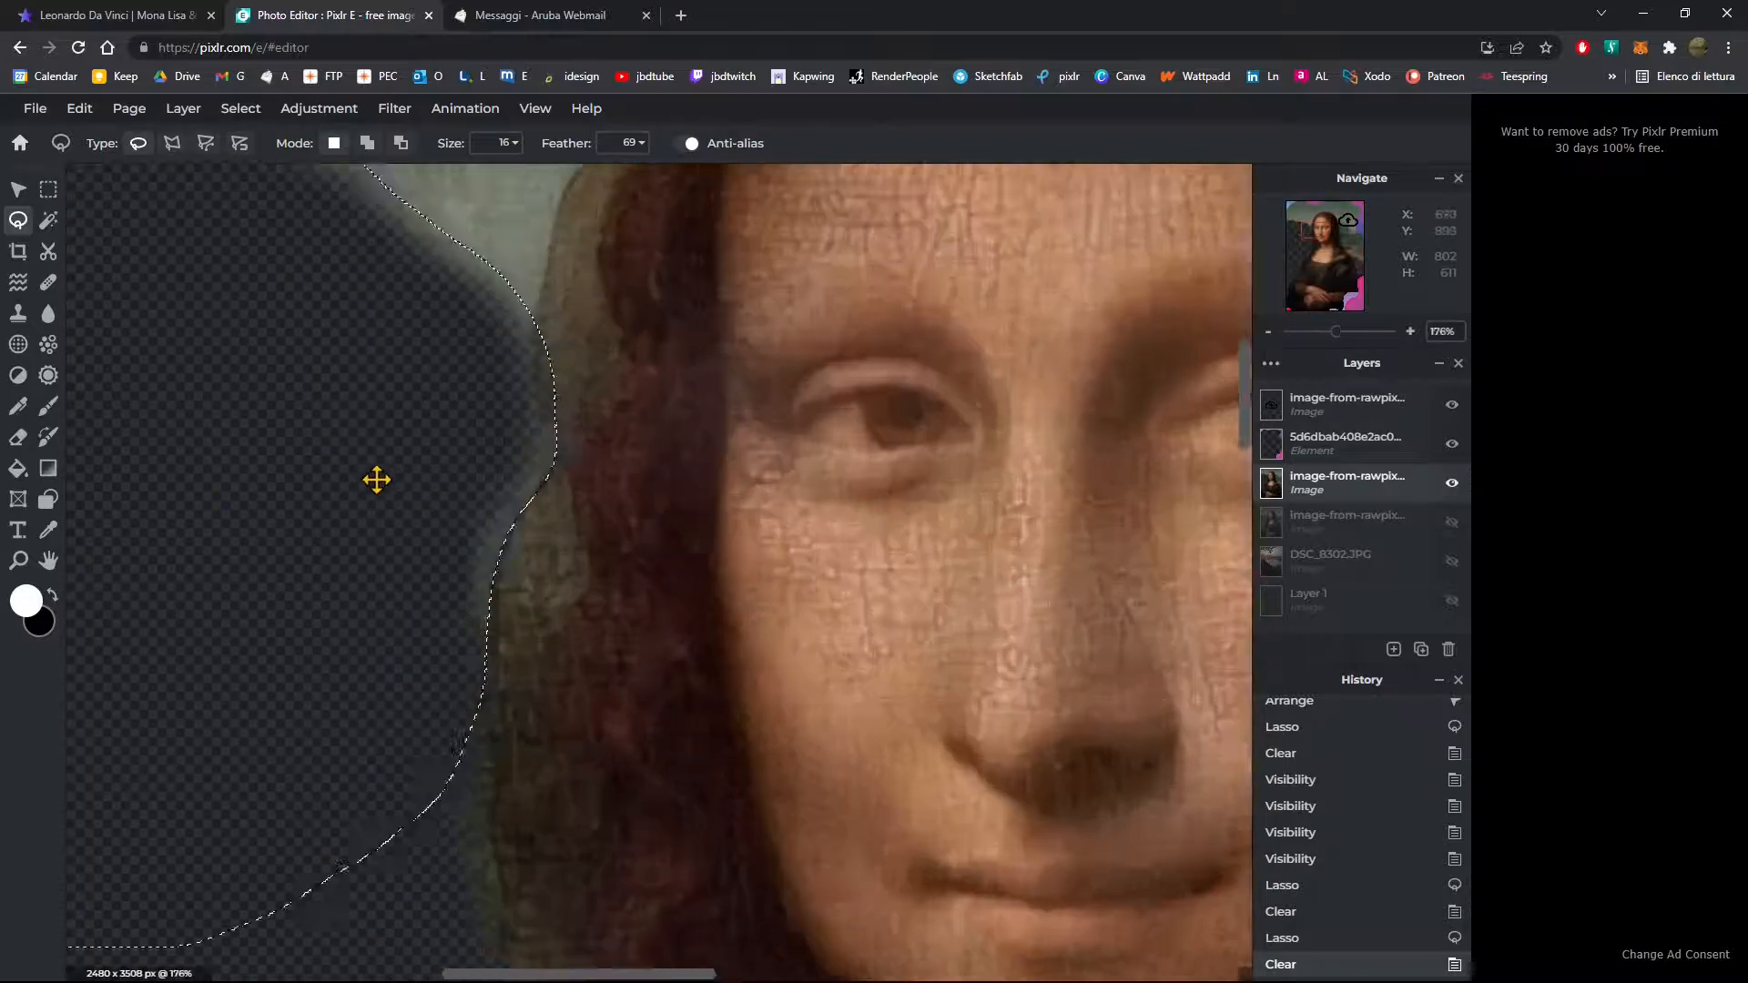
drag(625, 211, 608, 311)
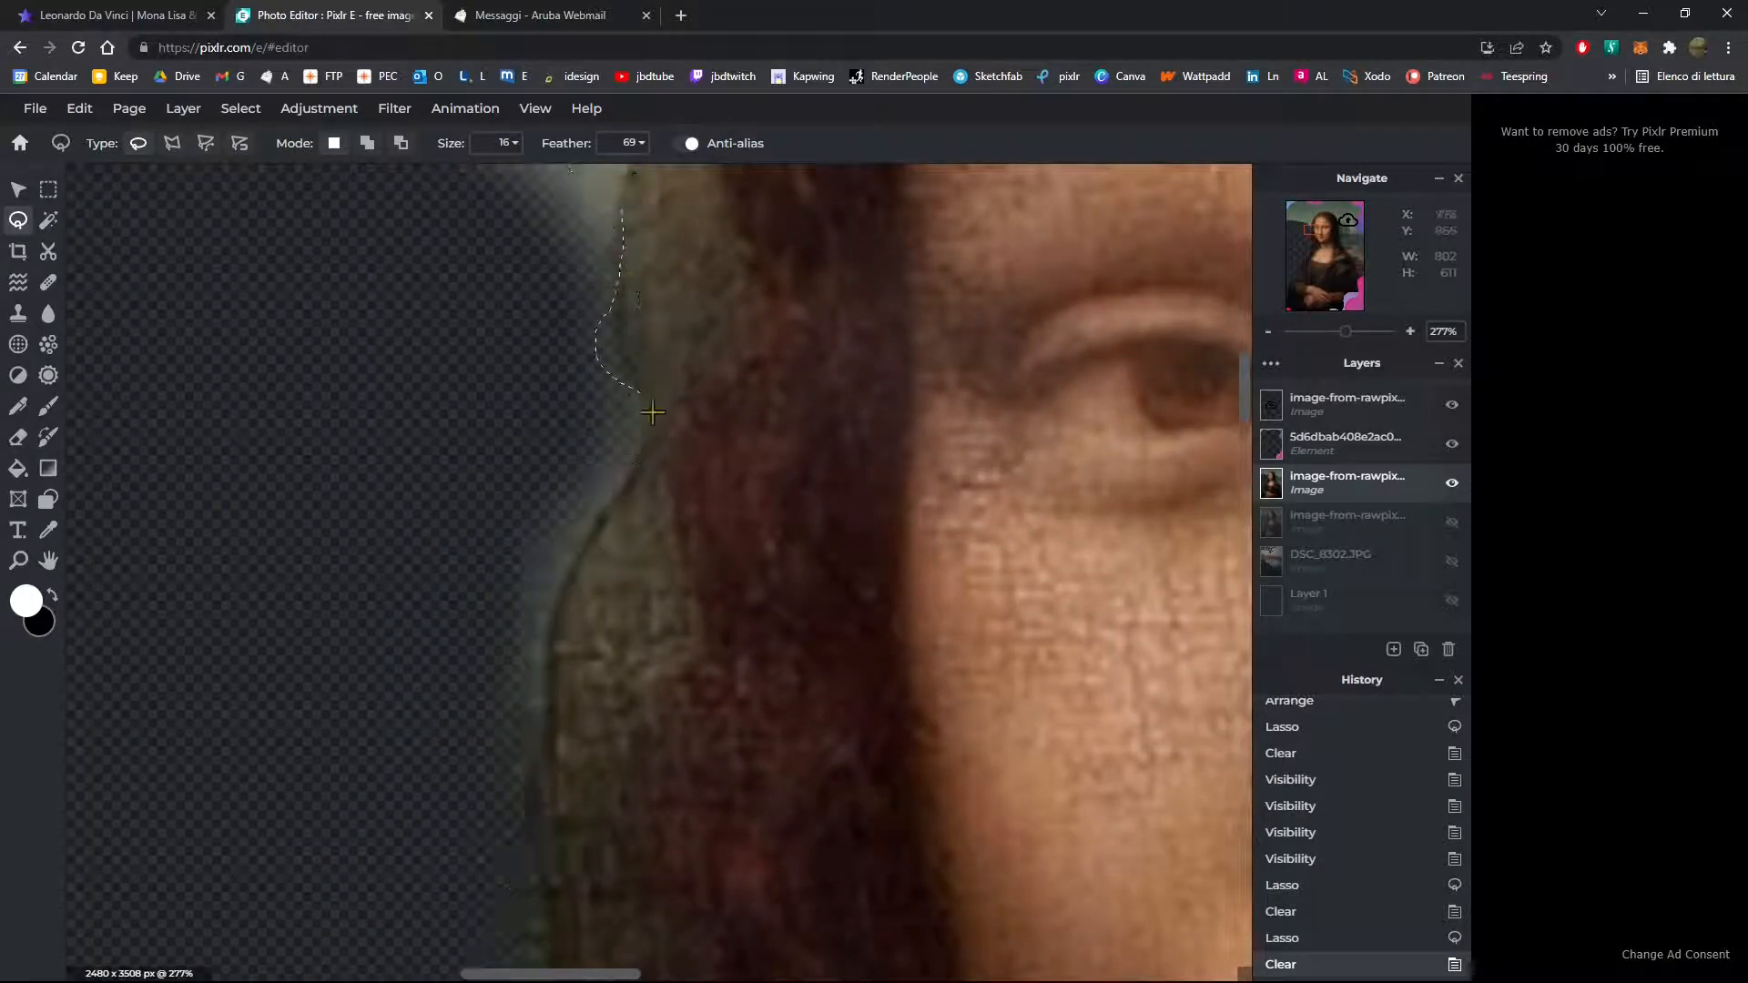
mouse_move(351, 530)
mouse_down()
mouse_move(463, 275)
mouse_move(541, 216)
mouse_up()
drag(602, 330, 601, 329)
key(Delete)
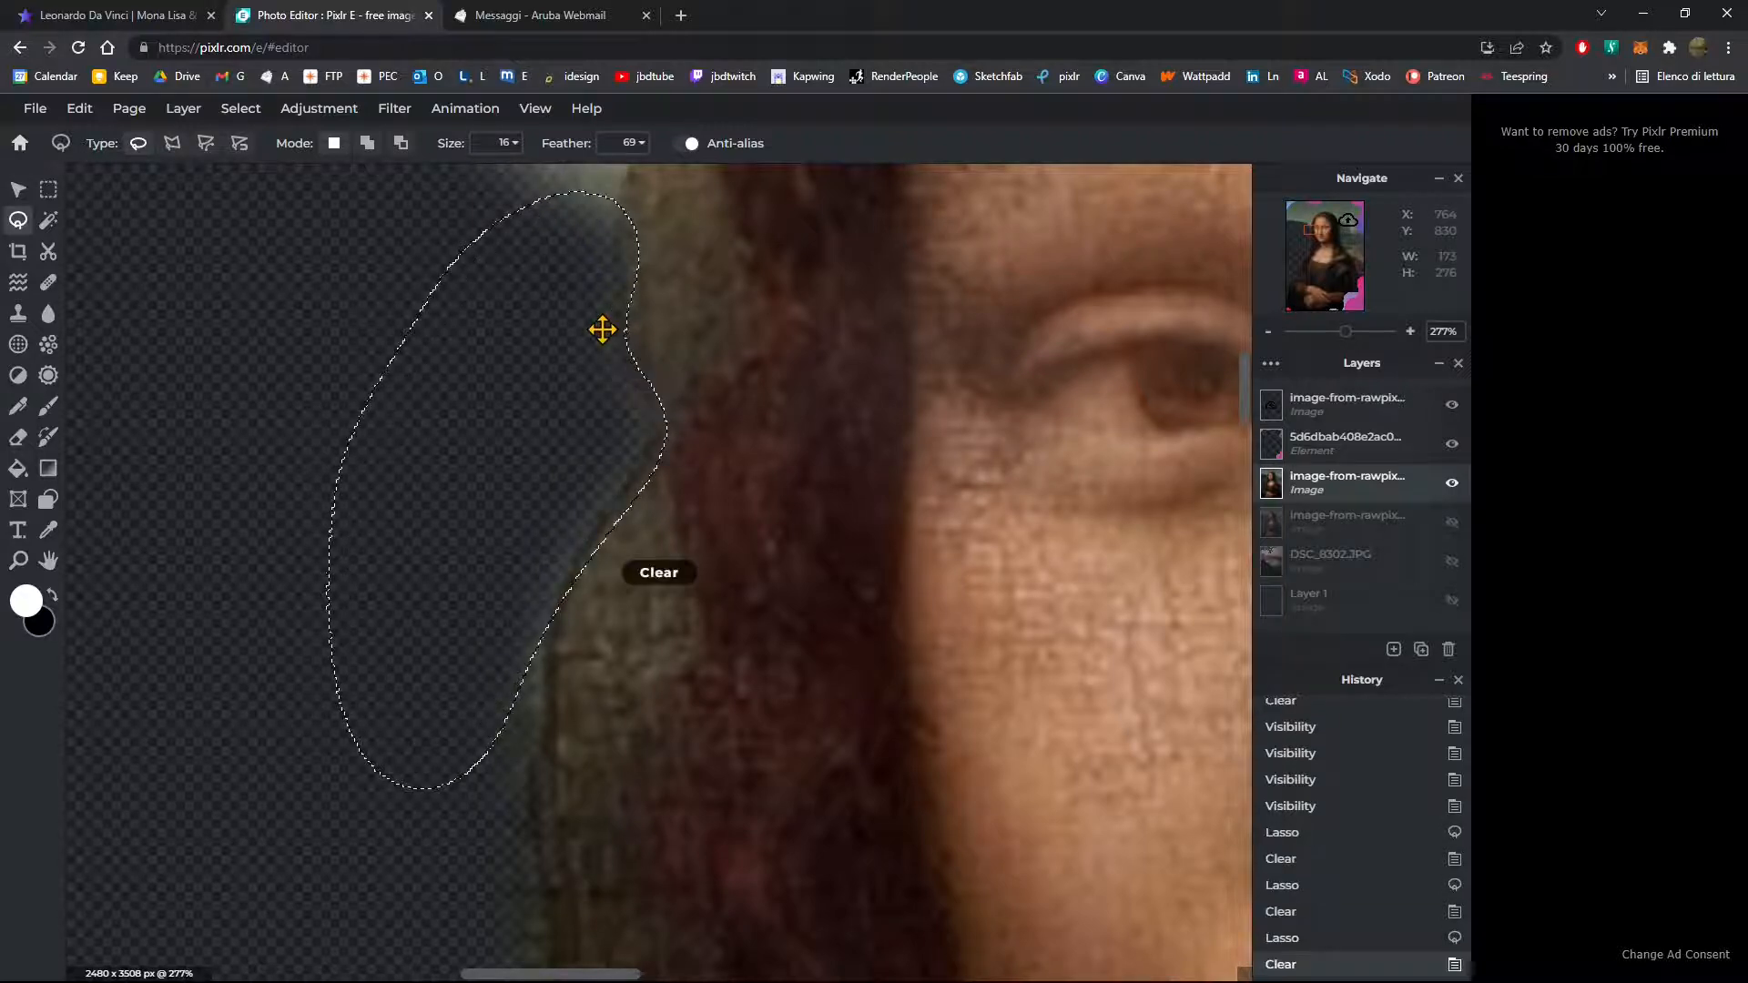
scroll(614, 383, down, 8)
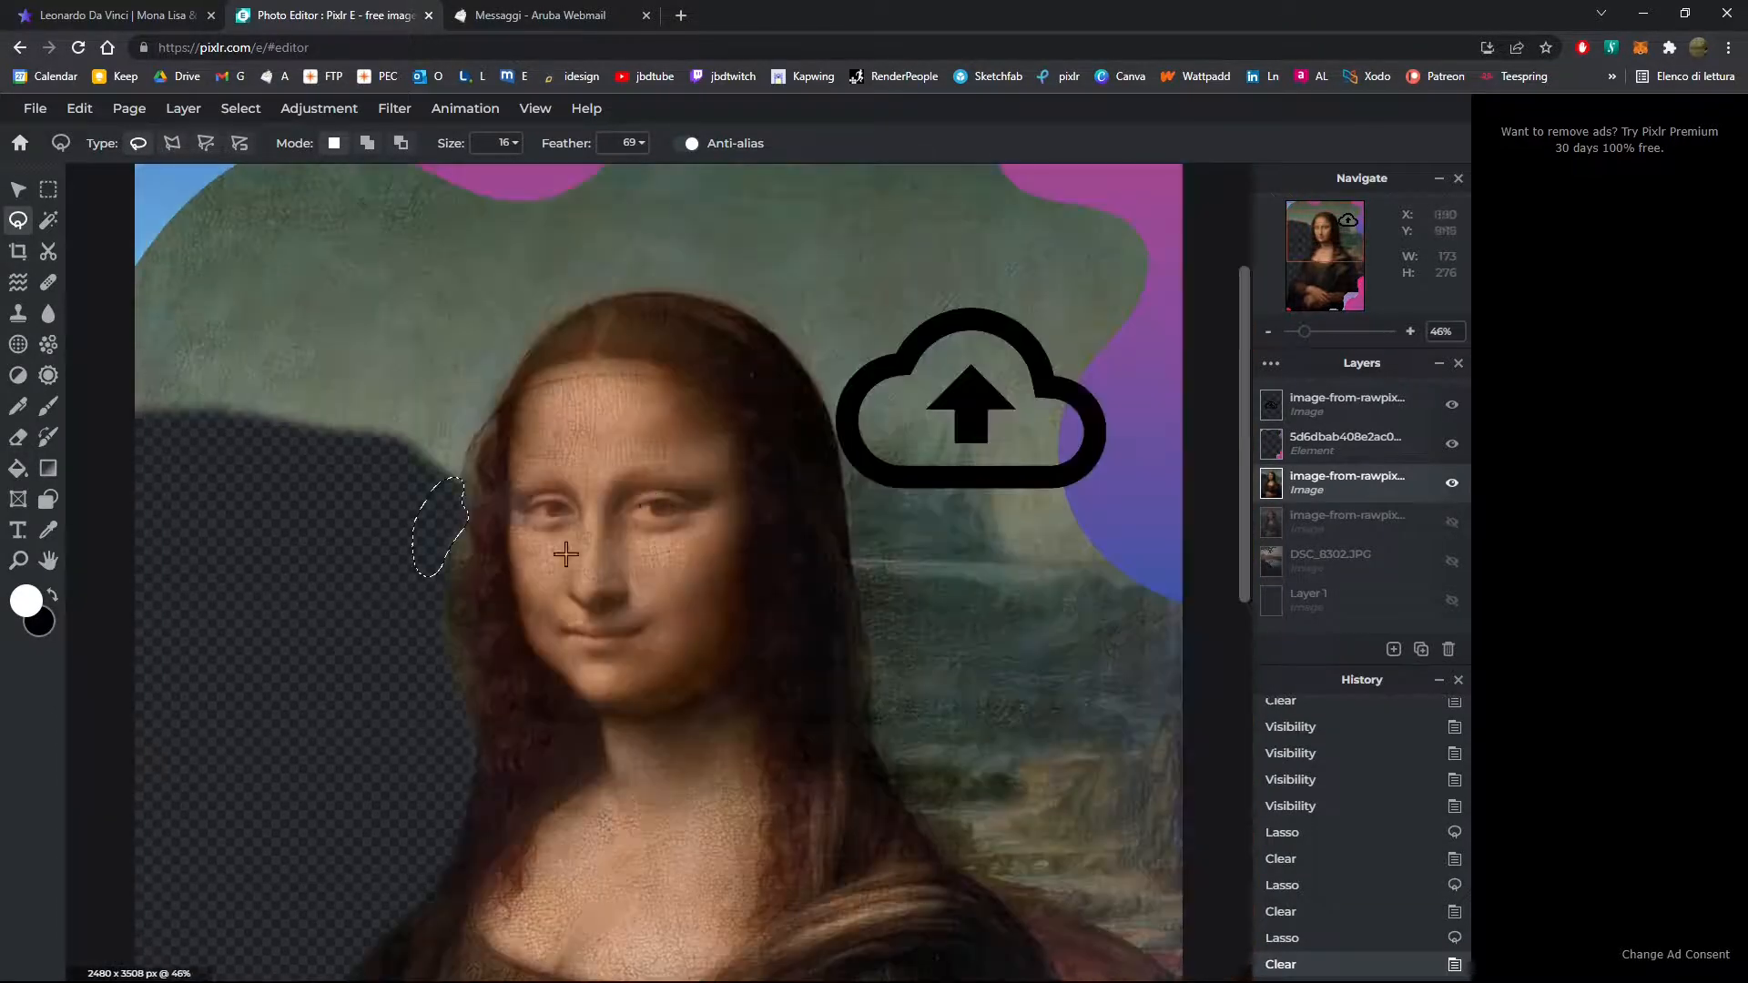
scroll(153, 548, down, 1)
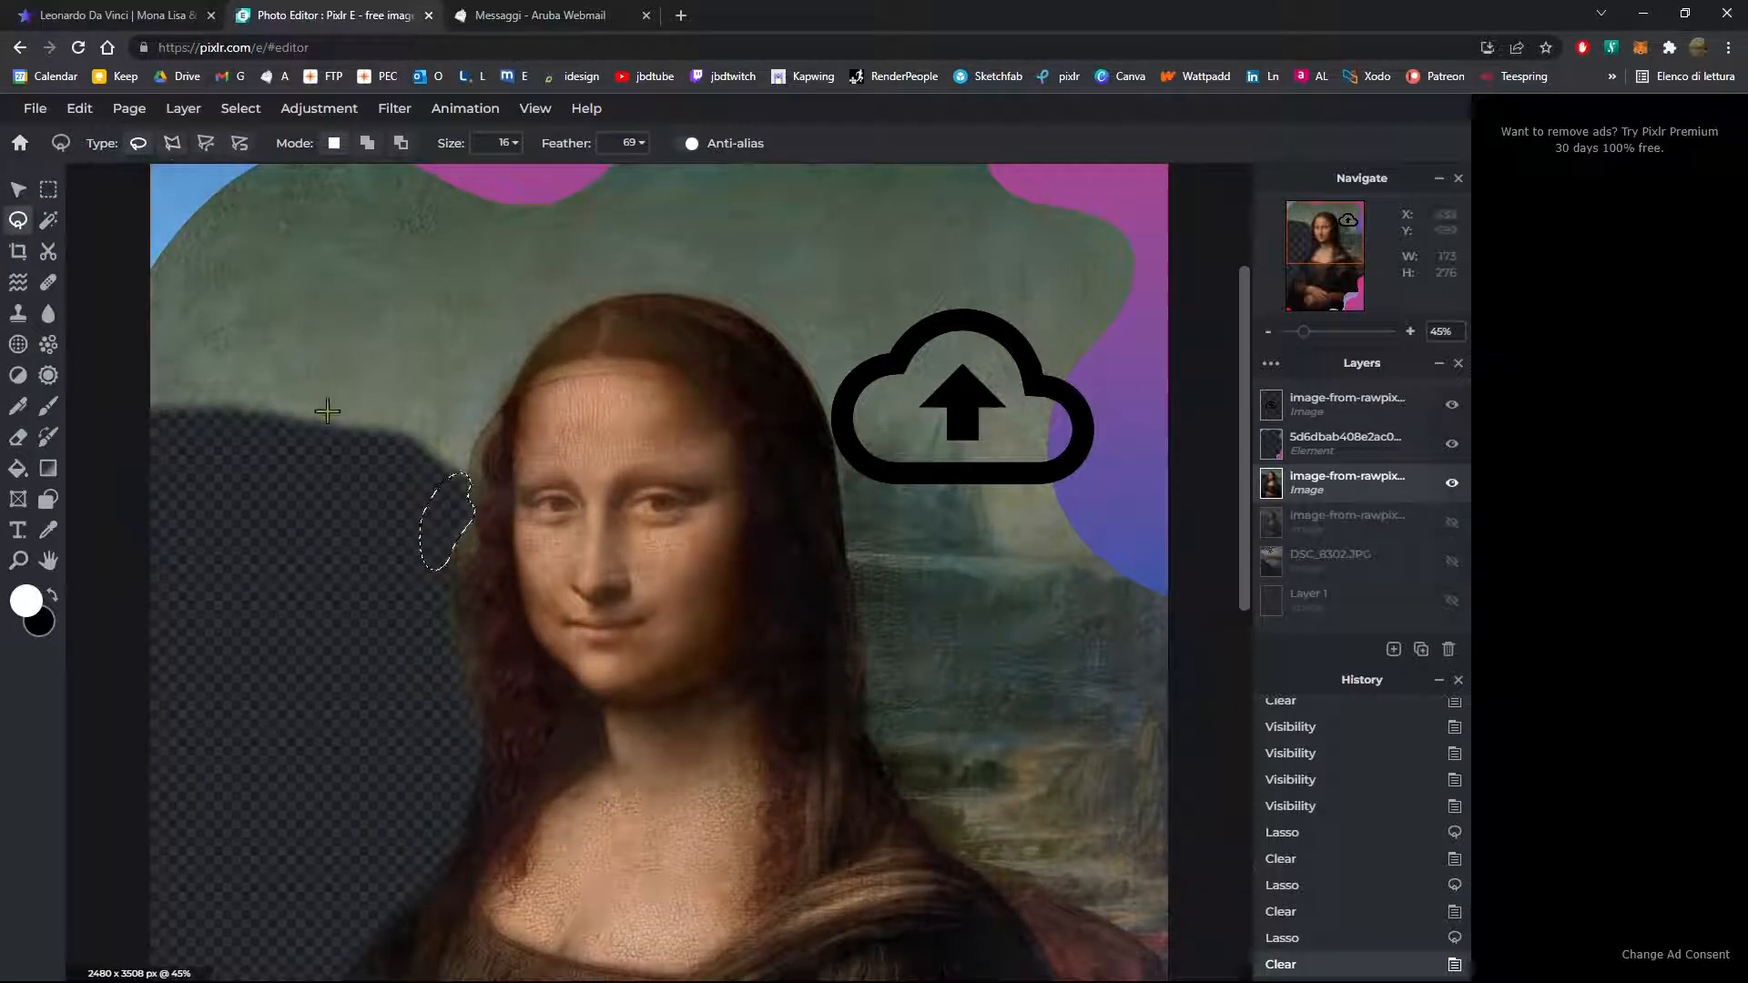
Step: Switch to the polygonal Lasso, outline an angular area about 663 × 736 px across the upper-left background, clear it and deselect
click(171, 146)
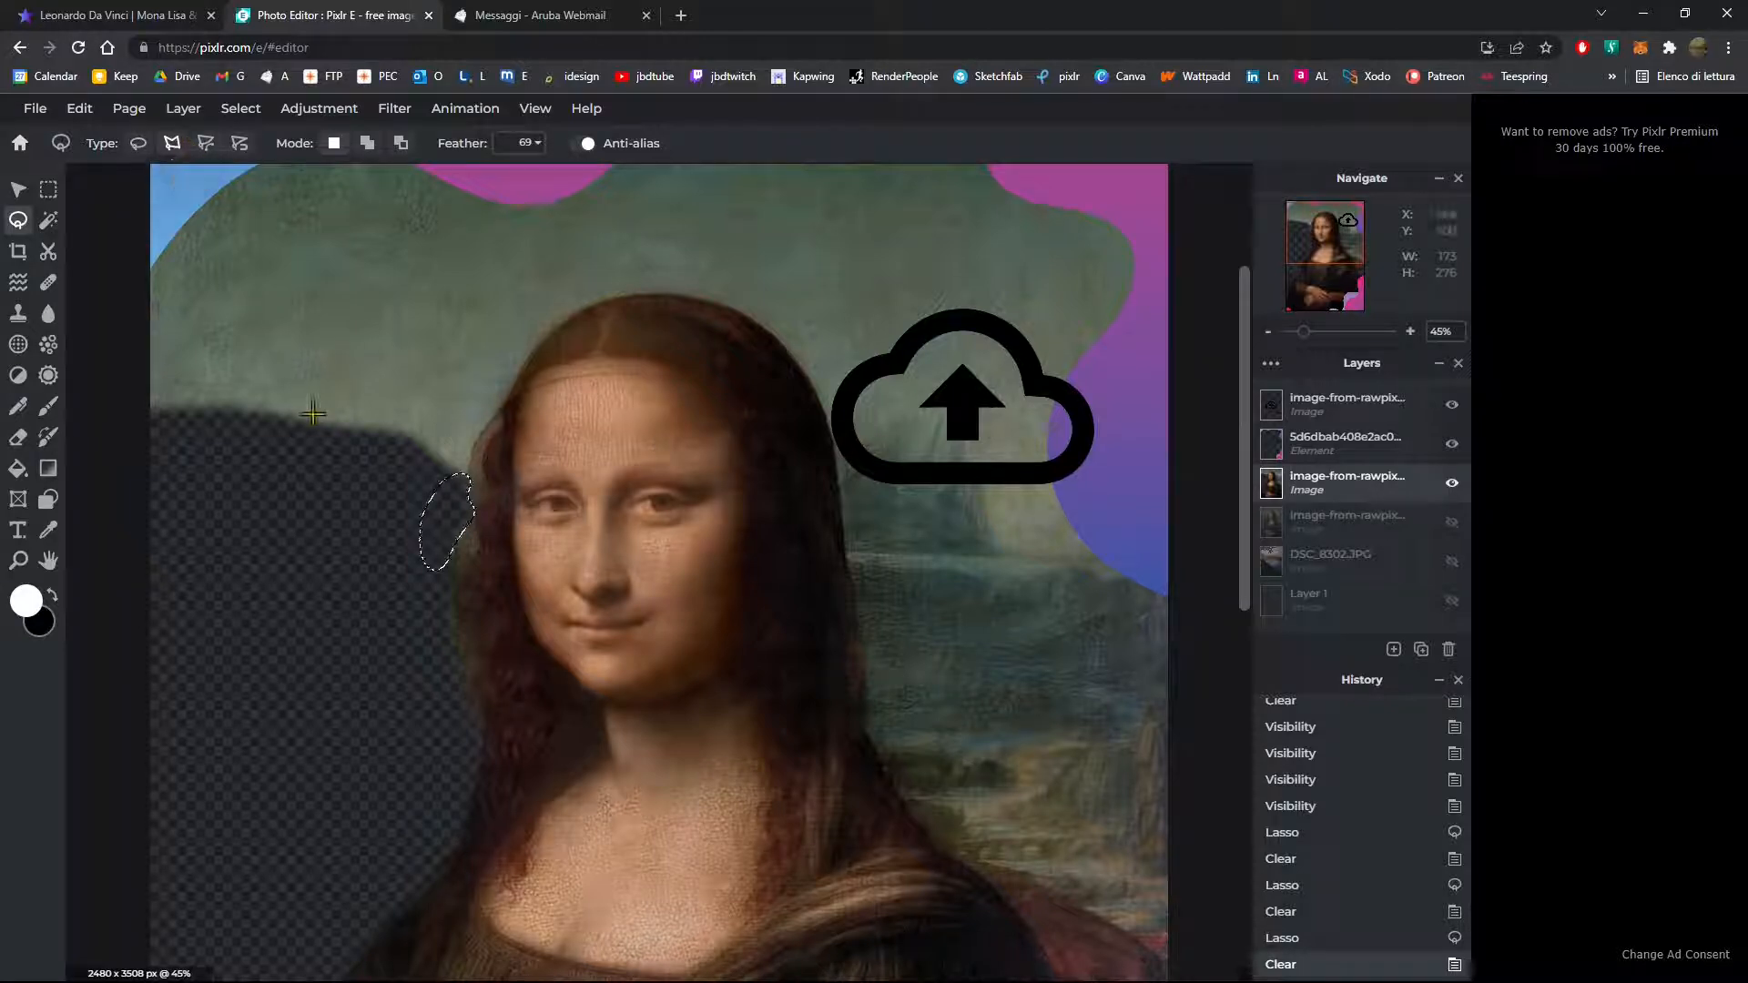
click(257, 507)
scroll(300, 500, up, 5)
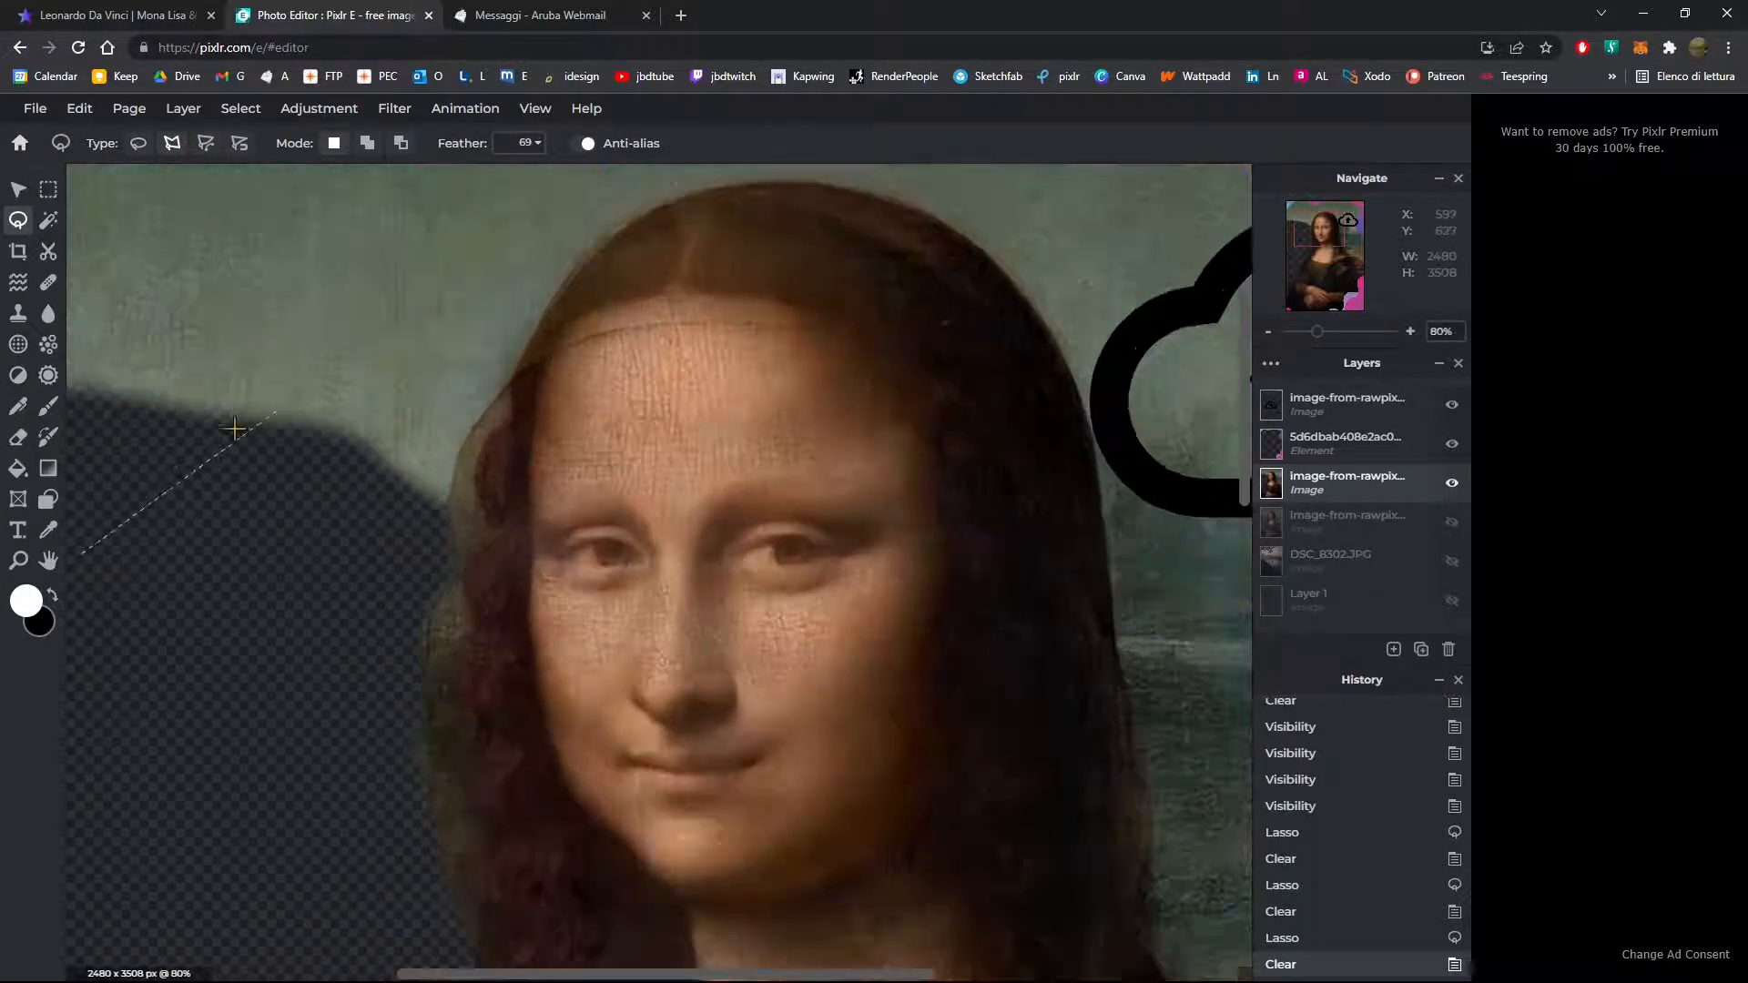
scroll(589, 655, down, 5)
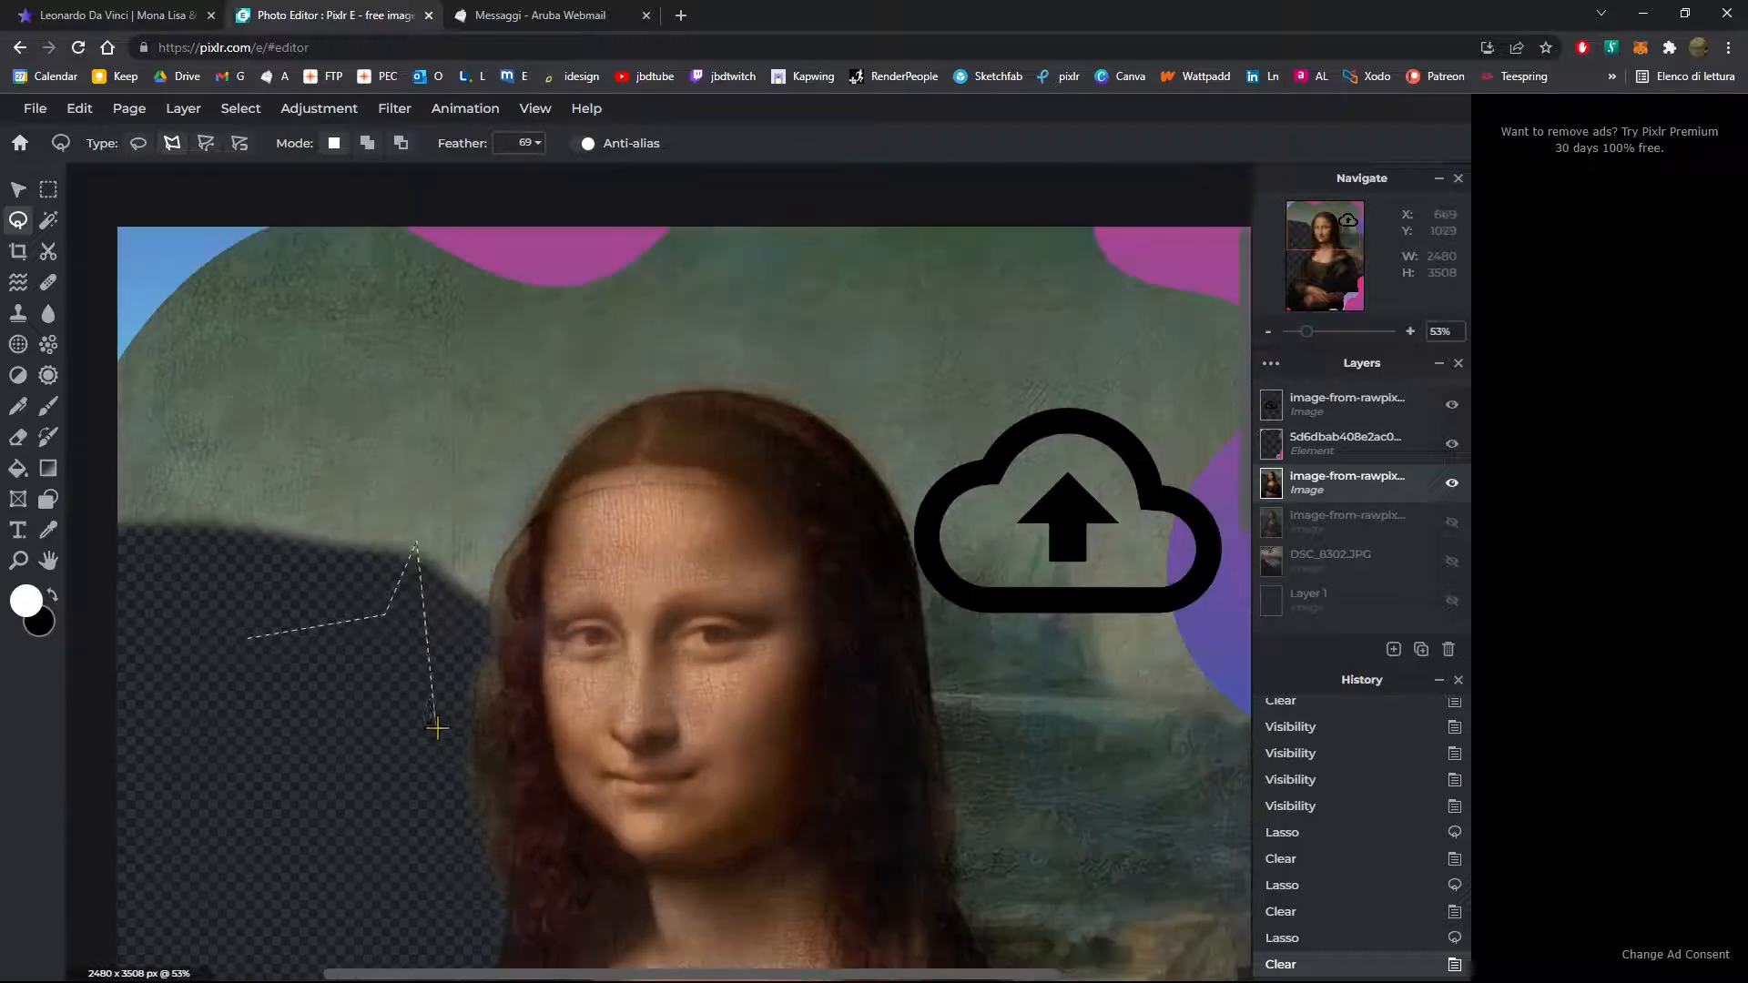
click(305, 579)
click(262, 528)
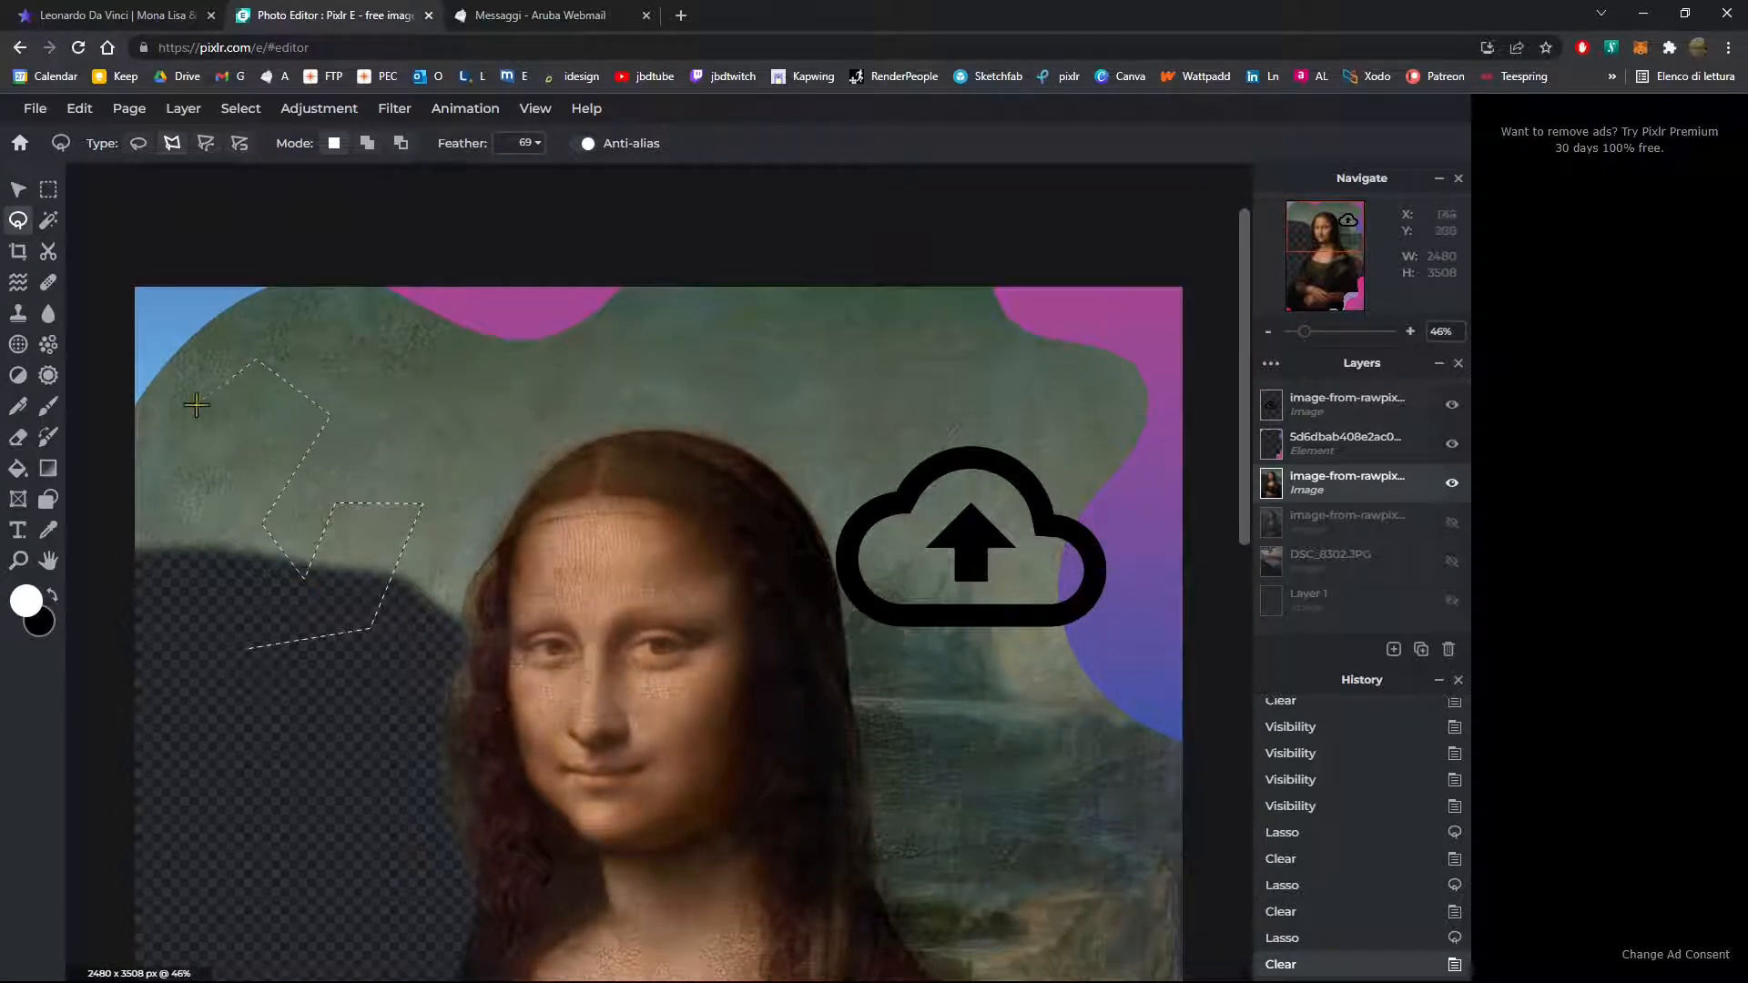
click(175, 438)
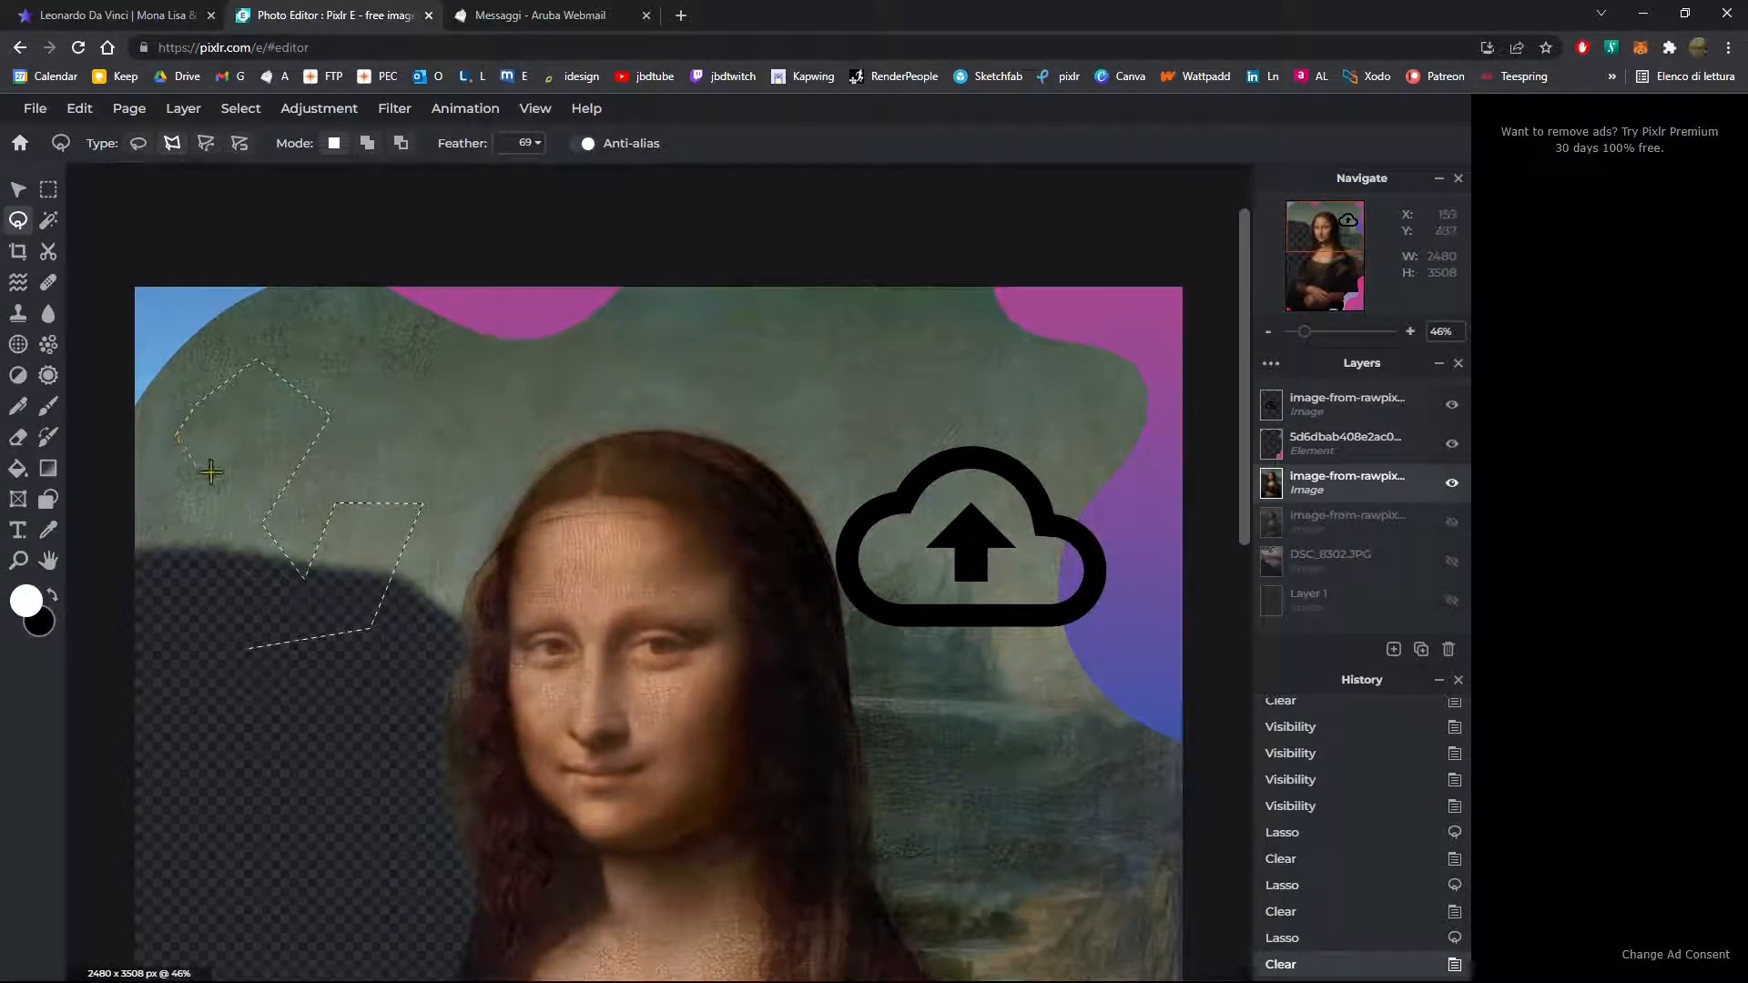
double_click(250, 651)
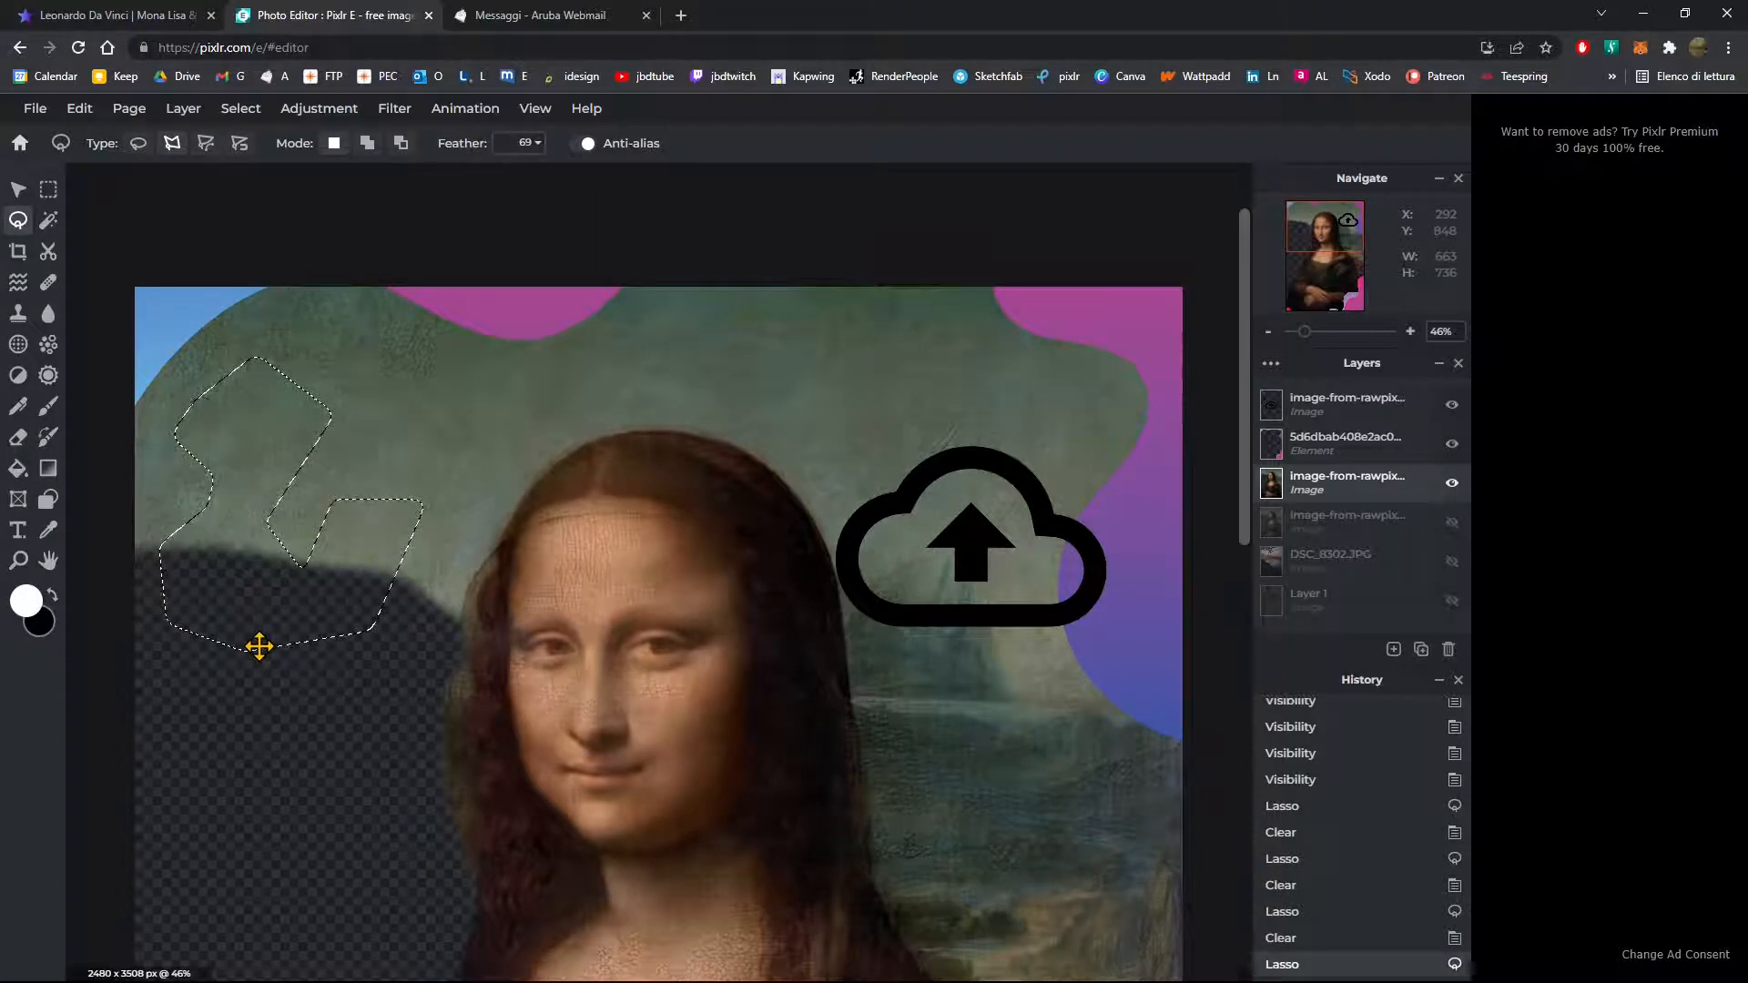
key(Delete)
click(374, 473)
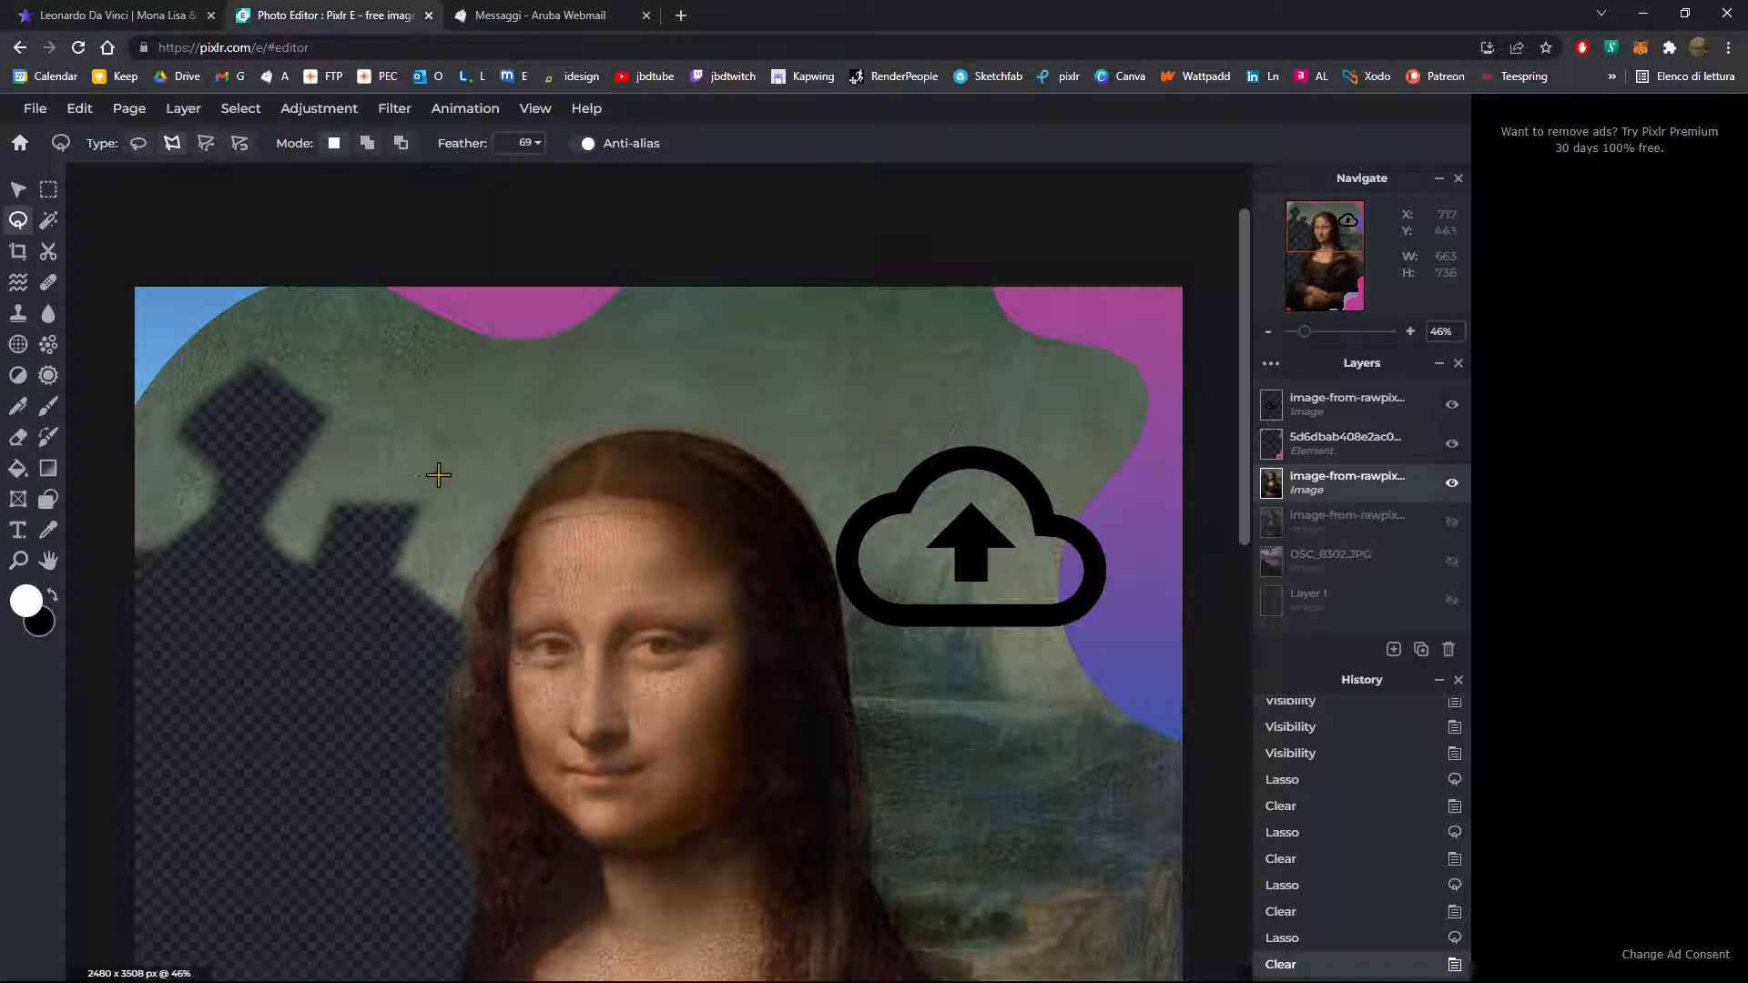
Step: Set the Lasso feather to 79
scroll(427, 711, up, 5)
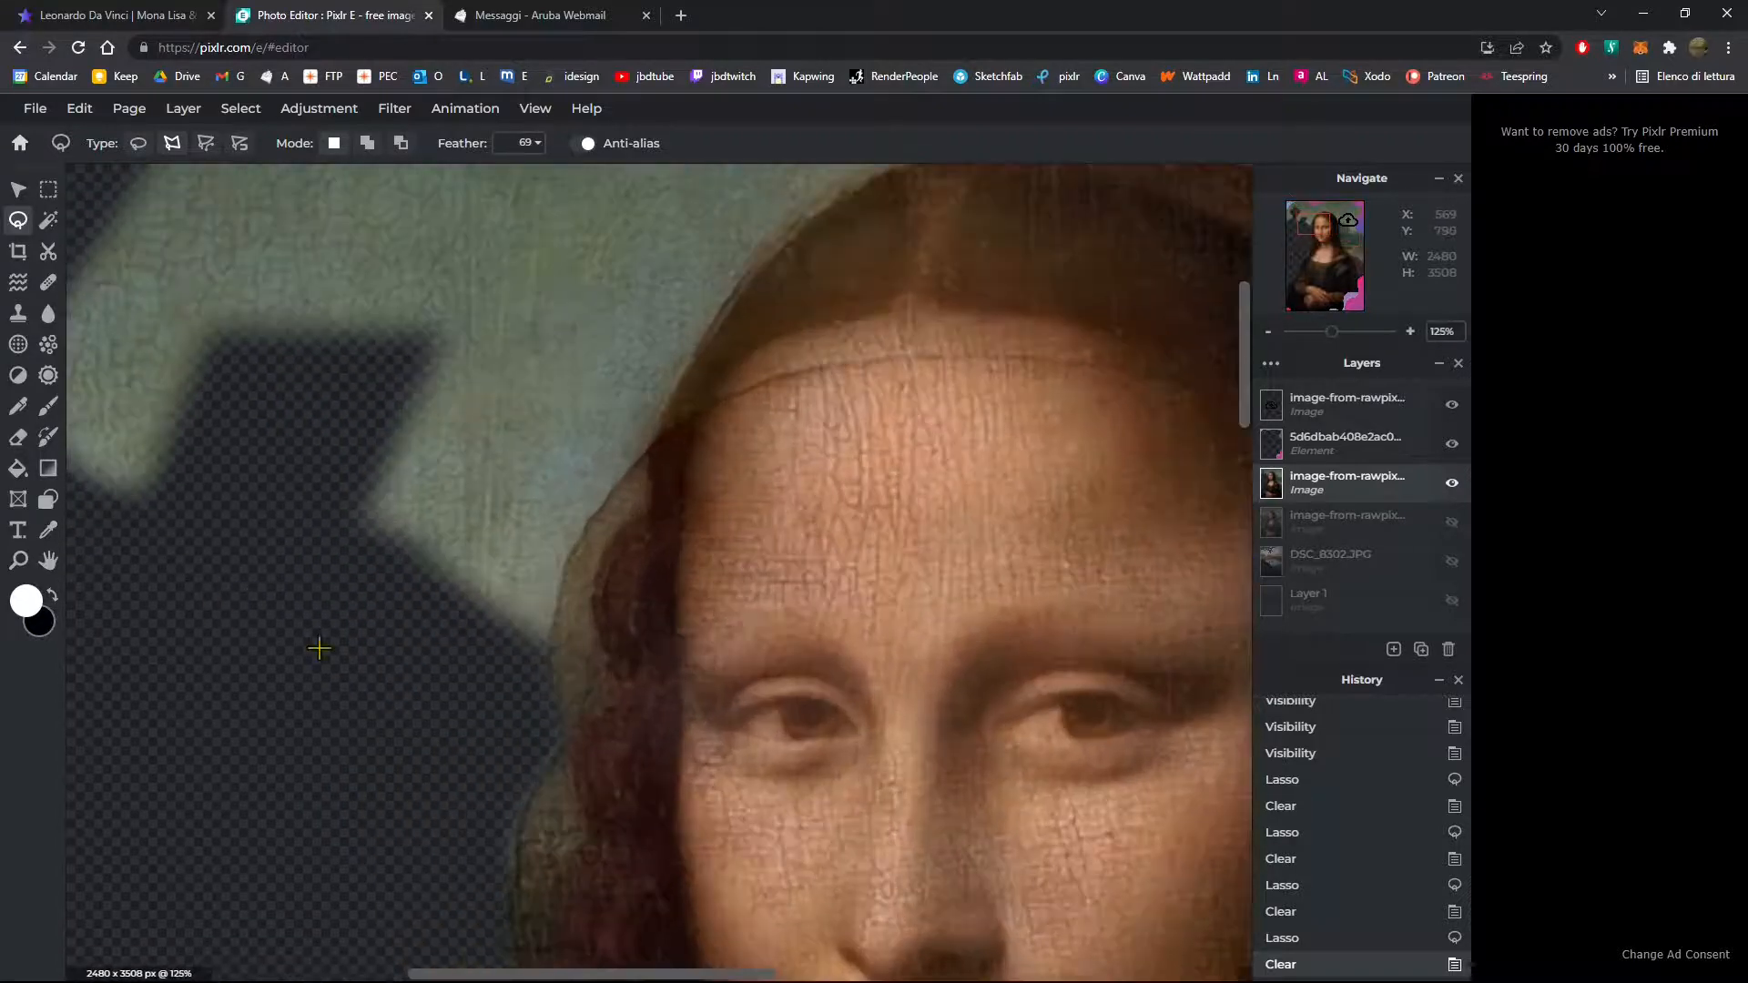
click(526, 143)
drag(492, 194, 511, 141)
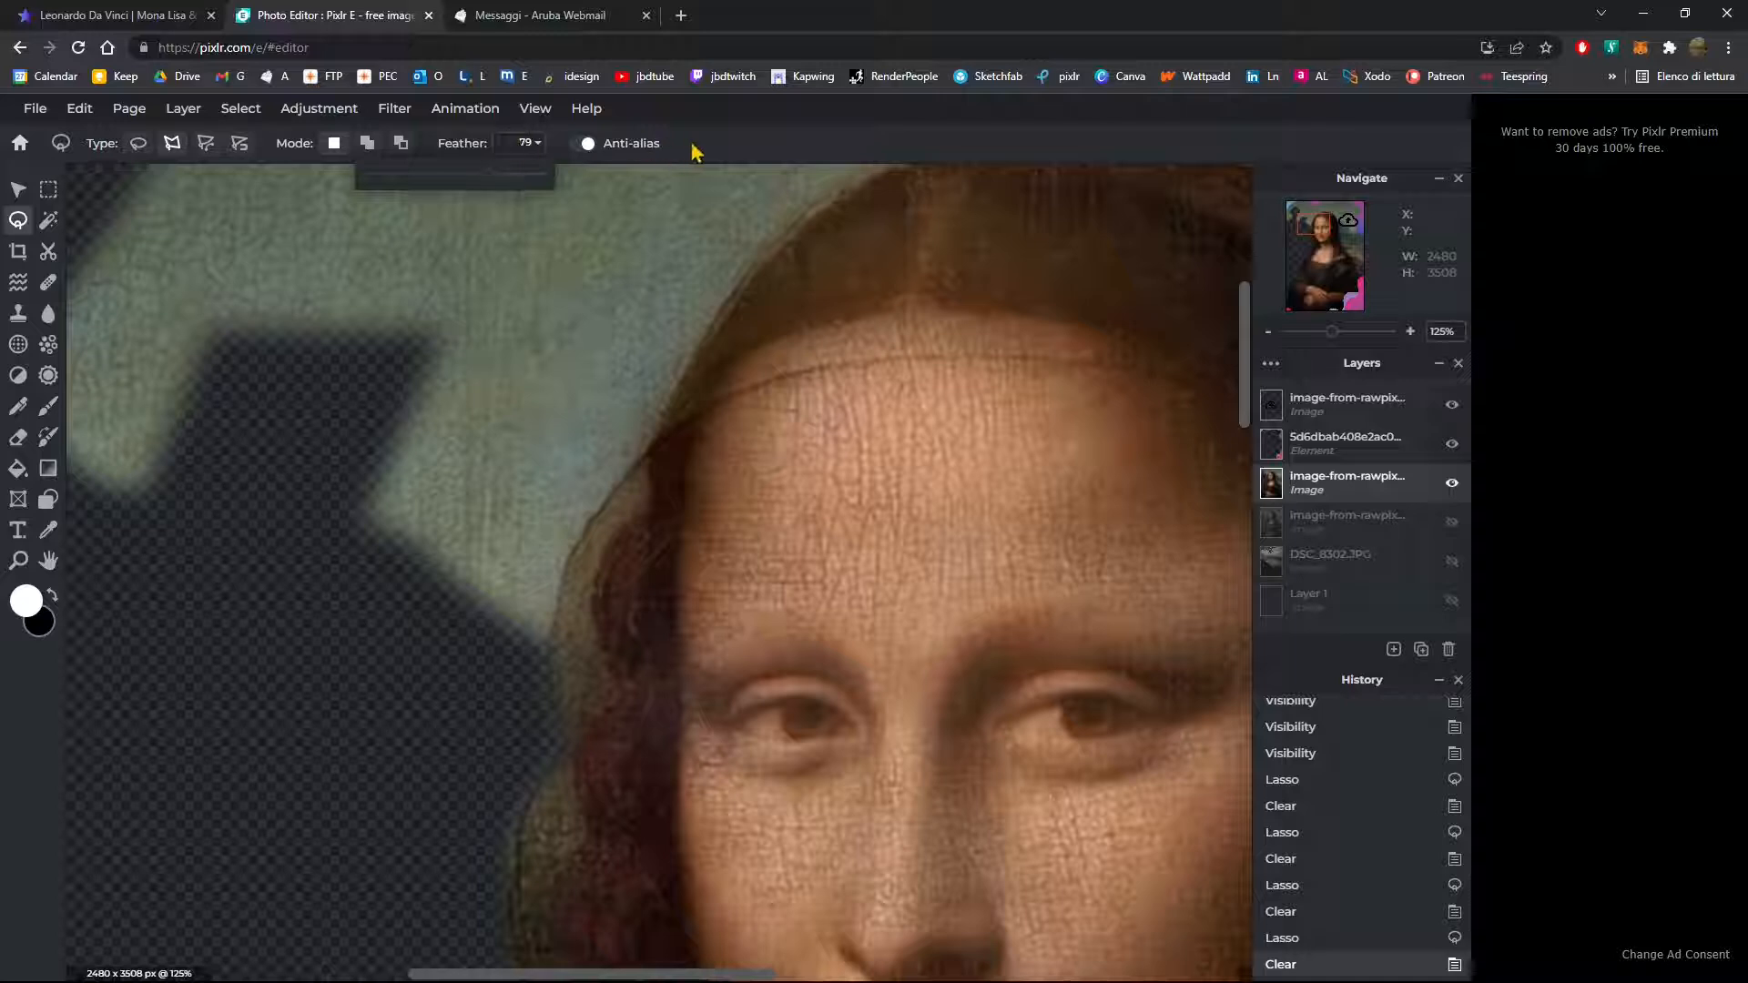
Step: Begin a polygonal Lasso outline at the hair beside the eye and trace the head's edge up toward the crown
scroll(553, 653, up, 2)
click(552, 679)
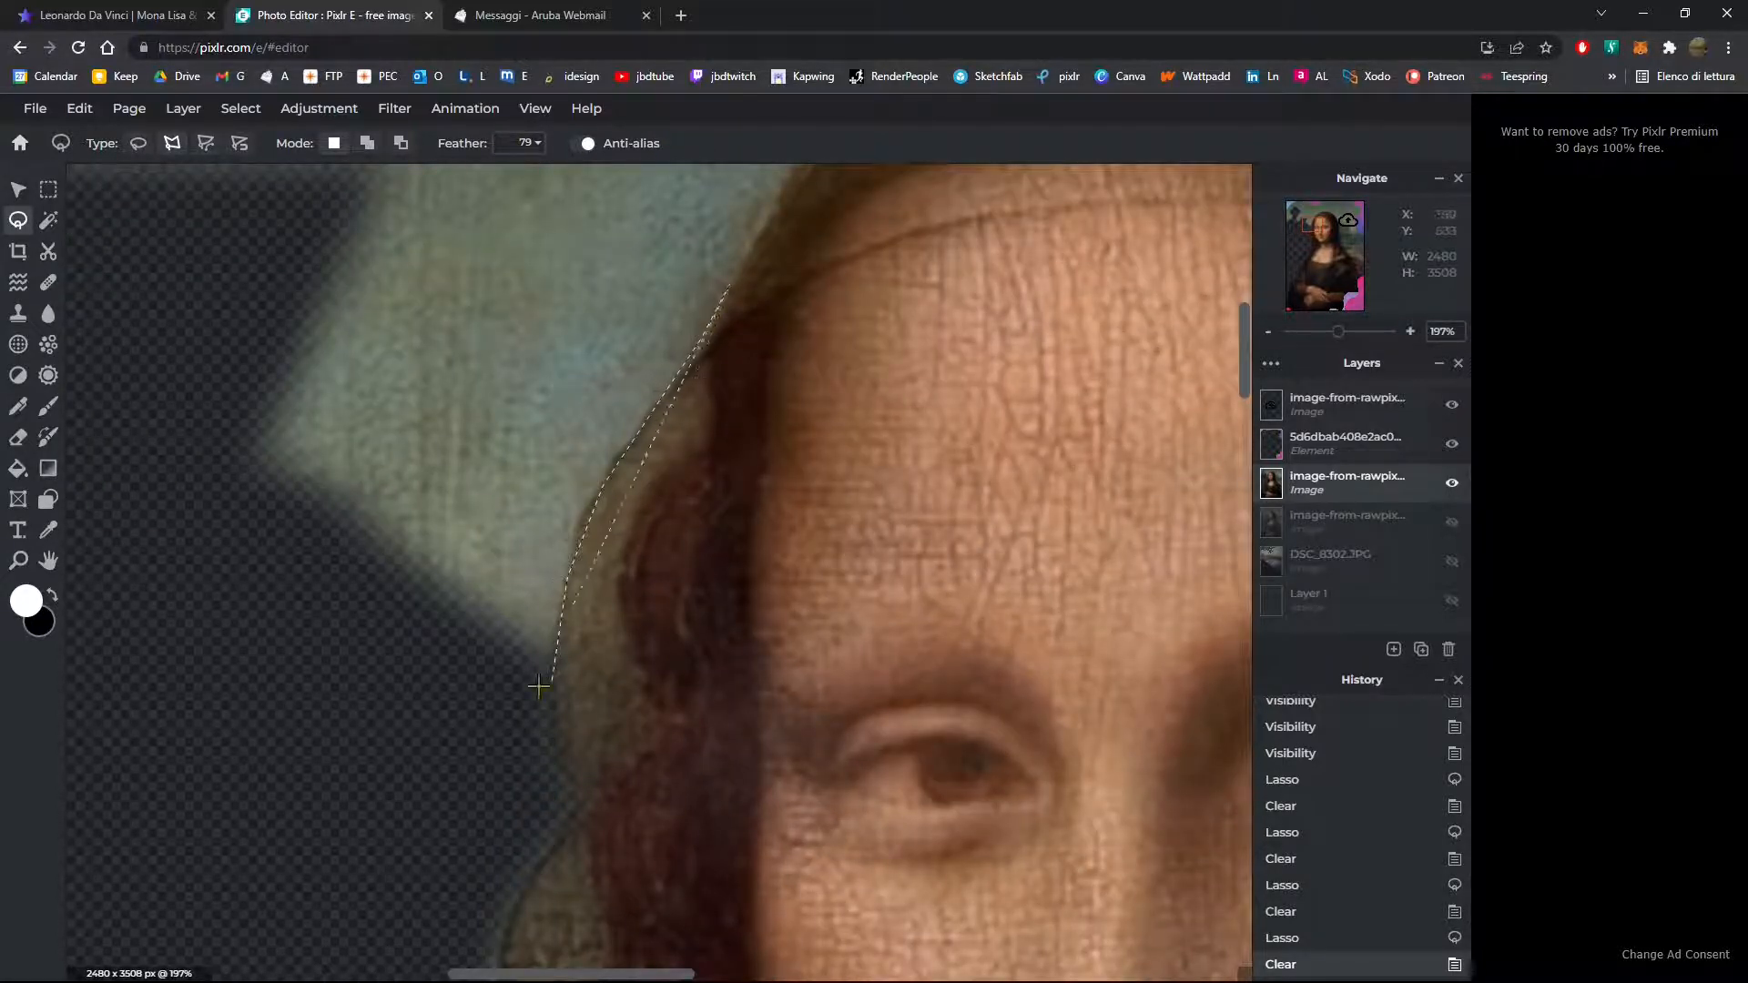
scroll(536, 820, down, 2)
scroll(555, 601, down, 2)
scroll(628, 273, up, 2)
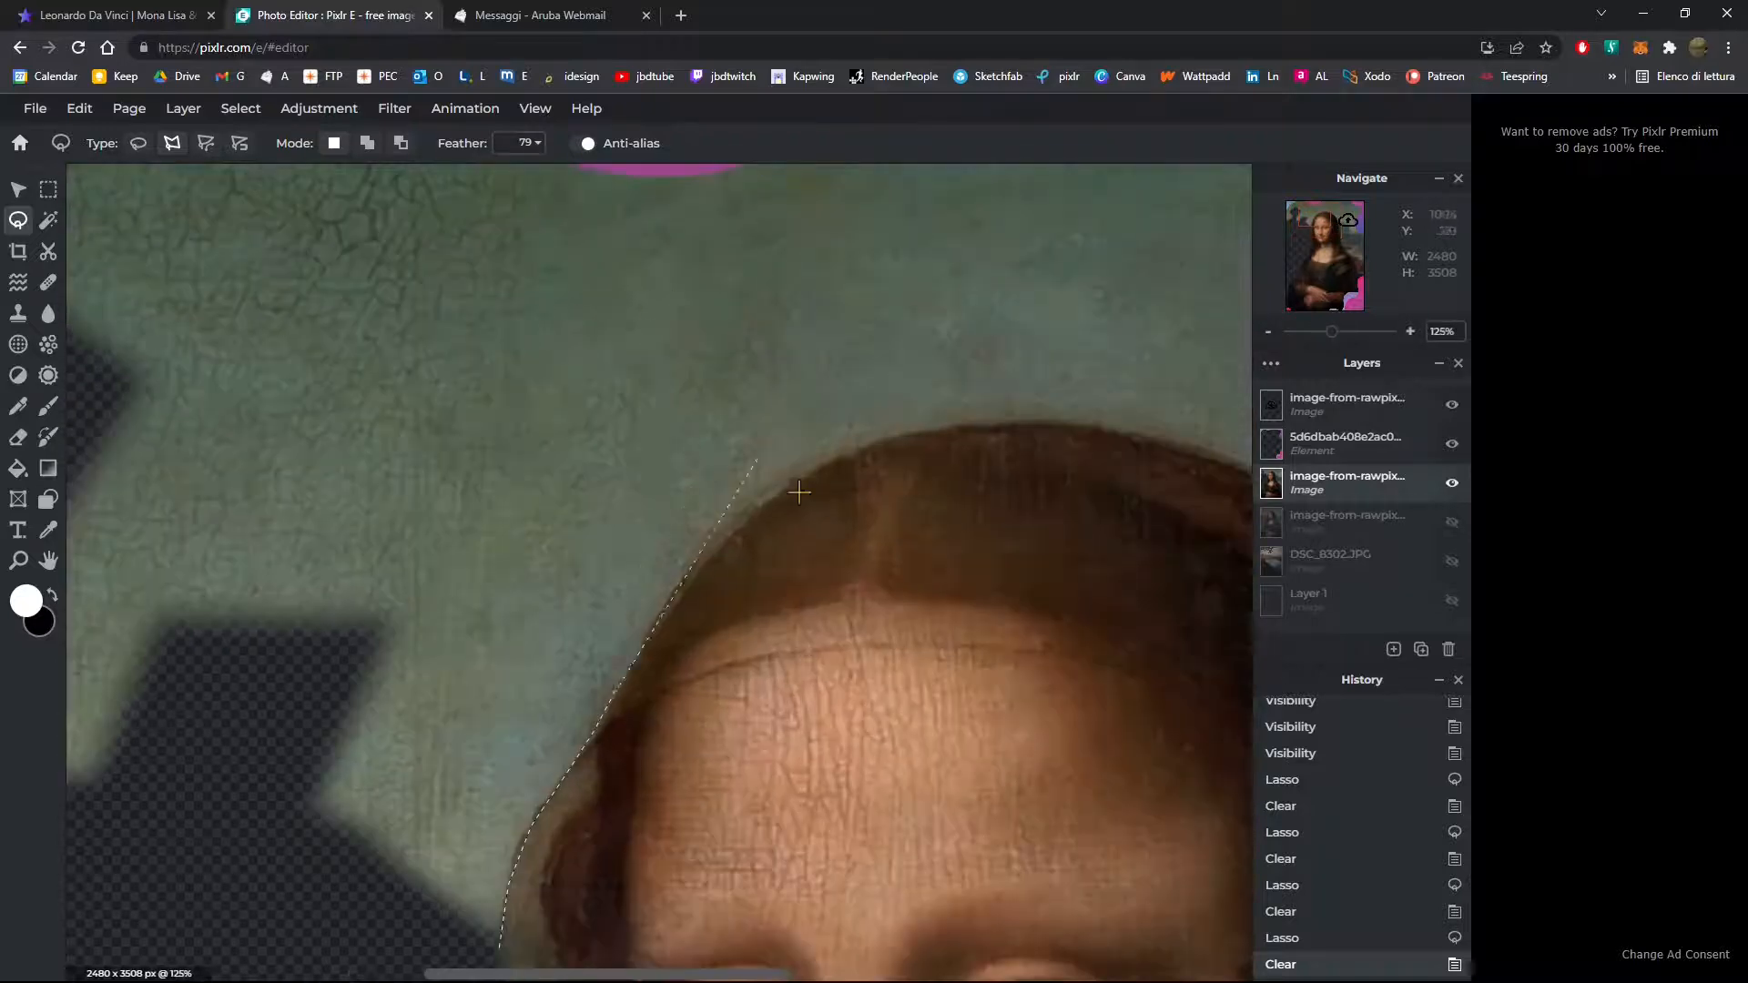
scroll(799, 493, up, 2)
click(690, 535)
click(698, 410)
scroll(704, 369, down, 3)
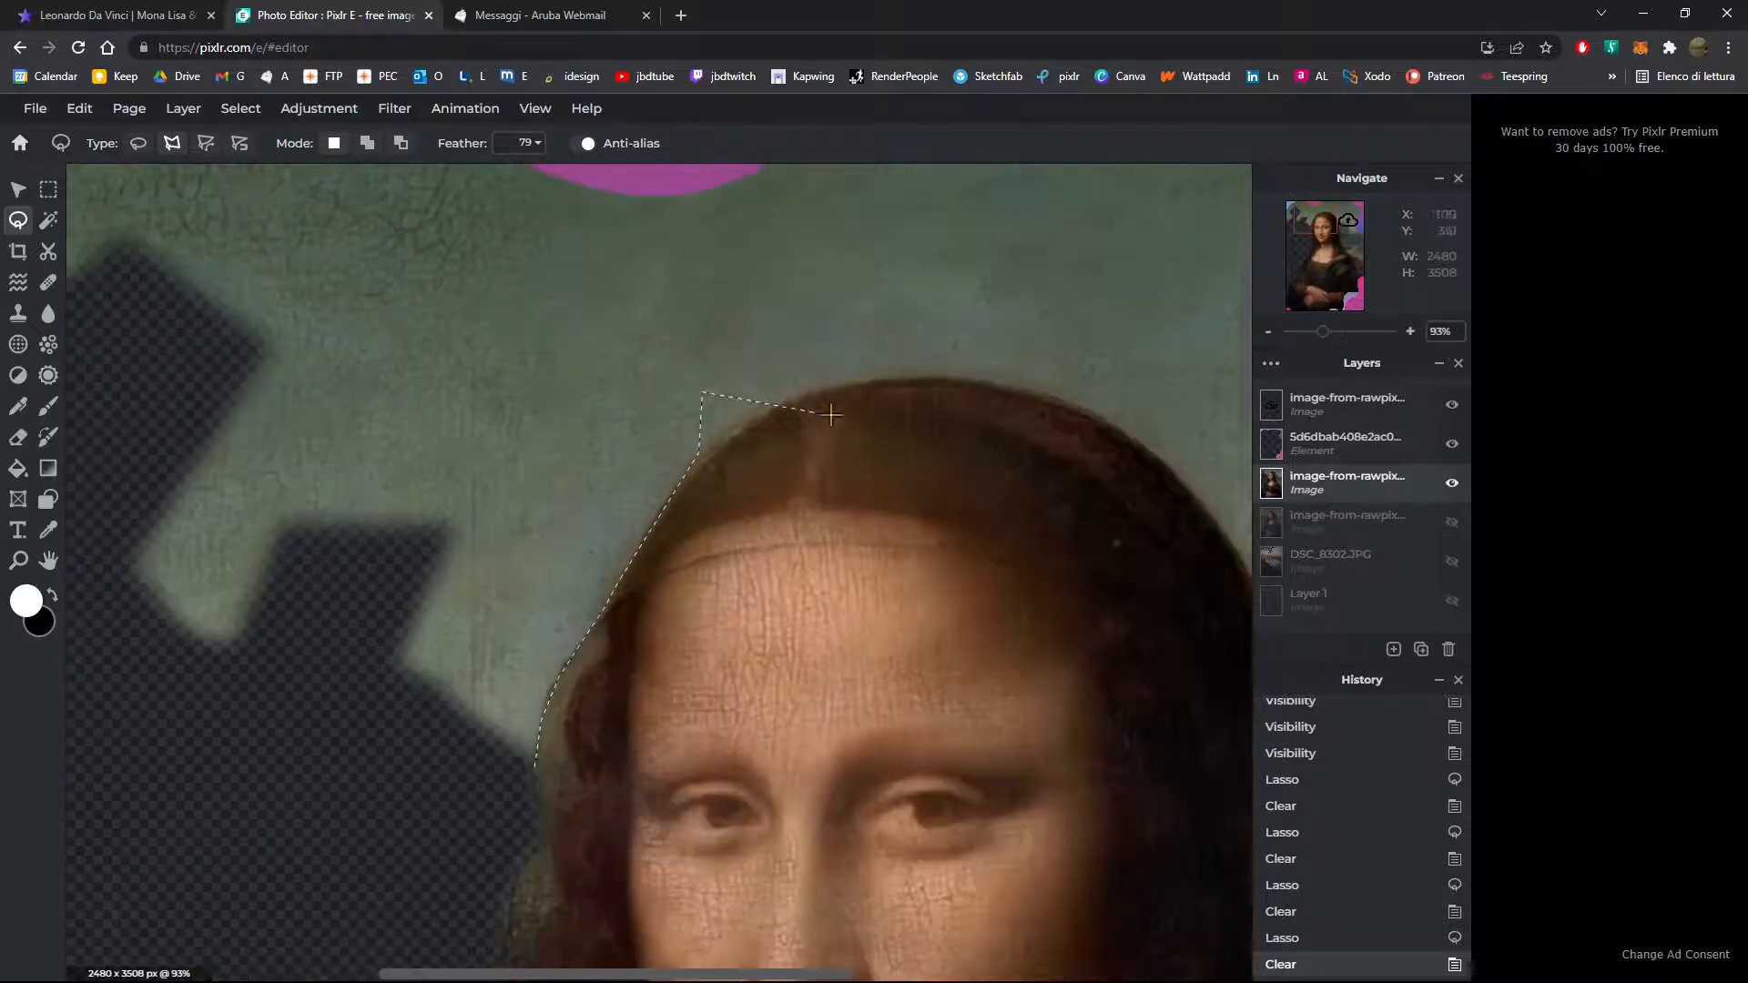
scroll(830, 415, down, 3)
Step: Close the outline around the painting's upper-left background, about 1104 × 877 px, clear it and deselect
click(631, 234)
click(311, 251)
click(125, 325)
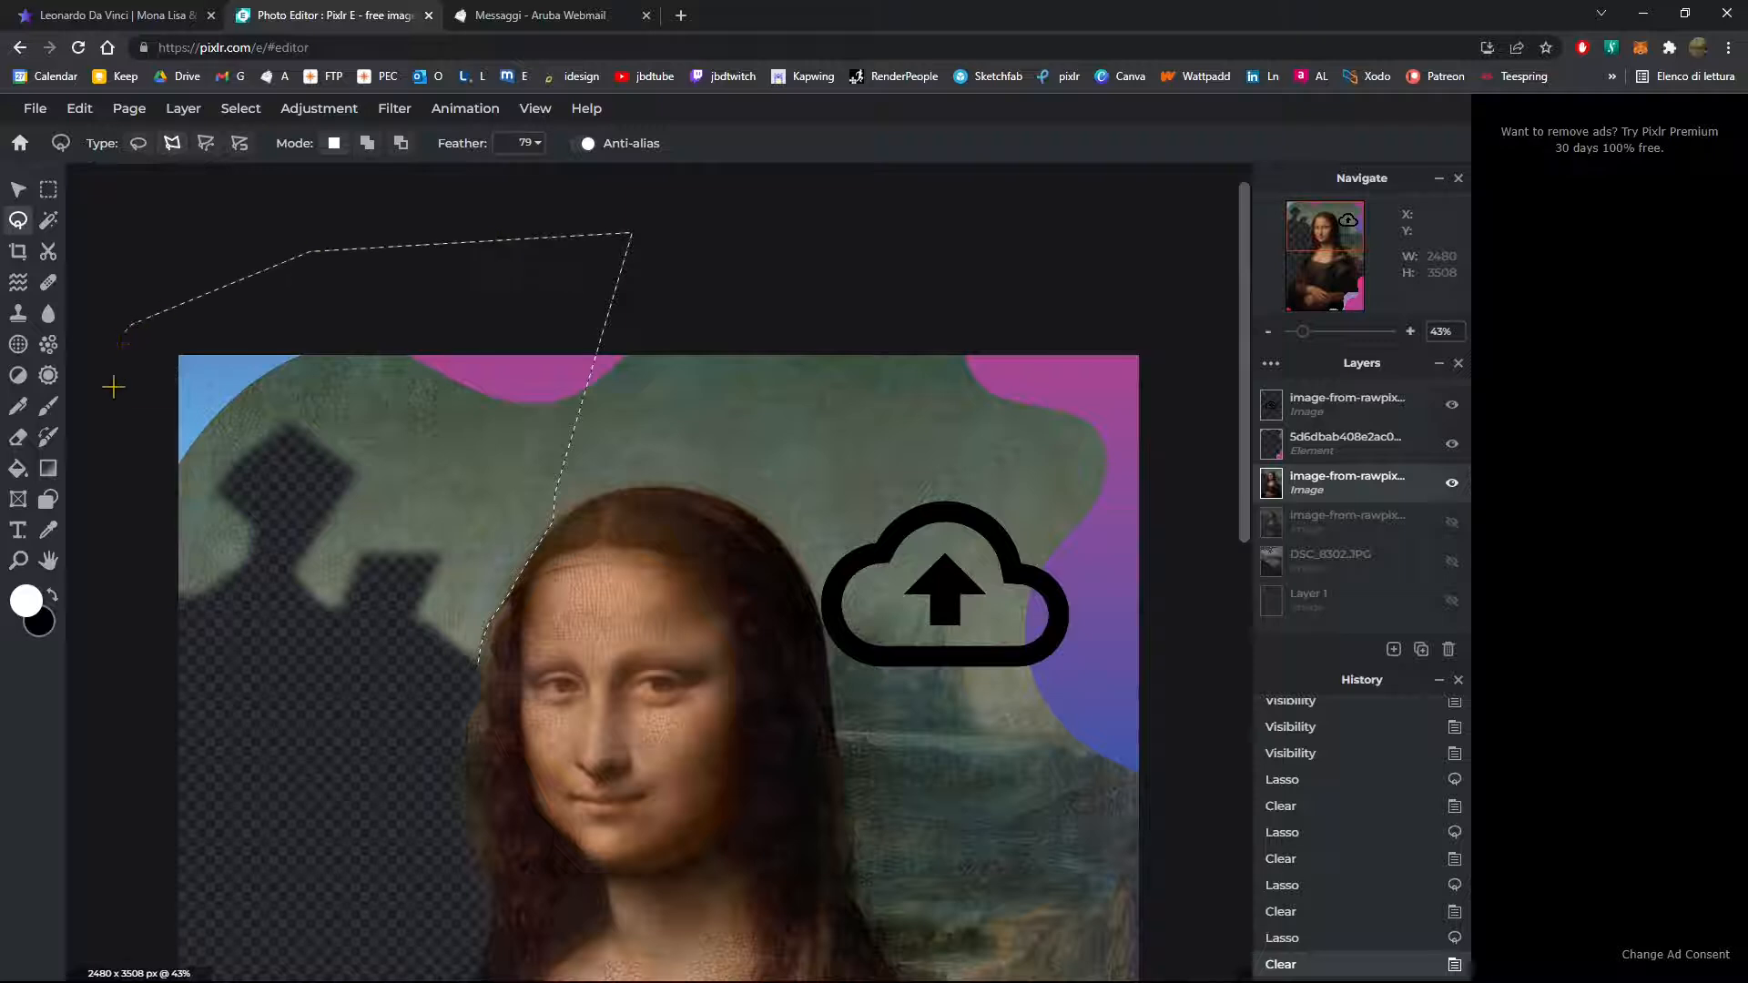
click(93, 531)
click(182, 669)
click(293, 683)
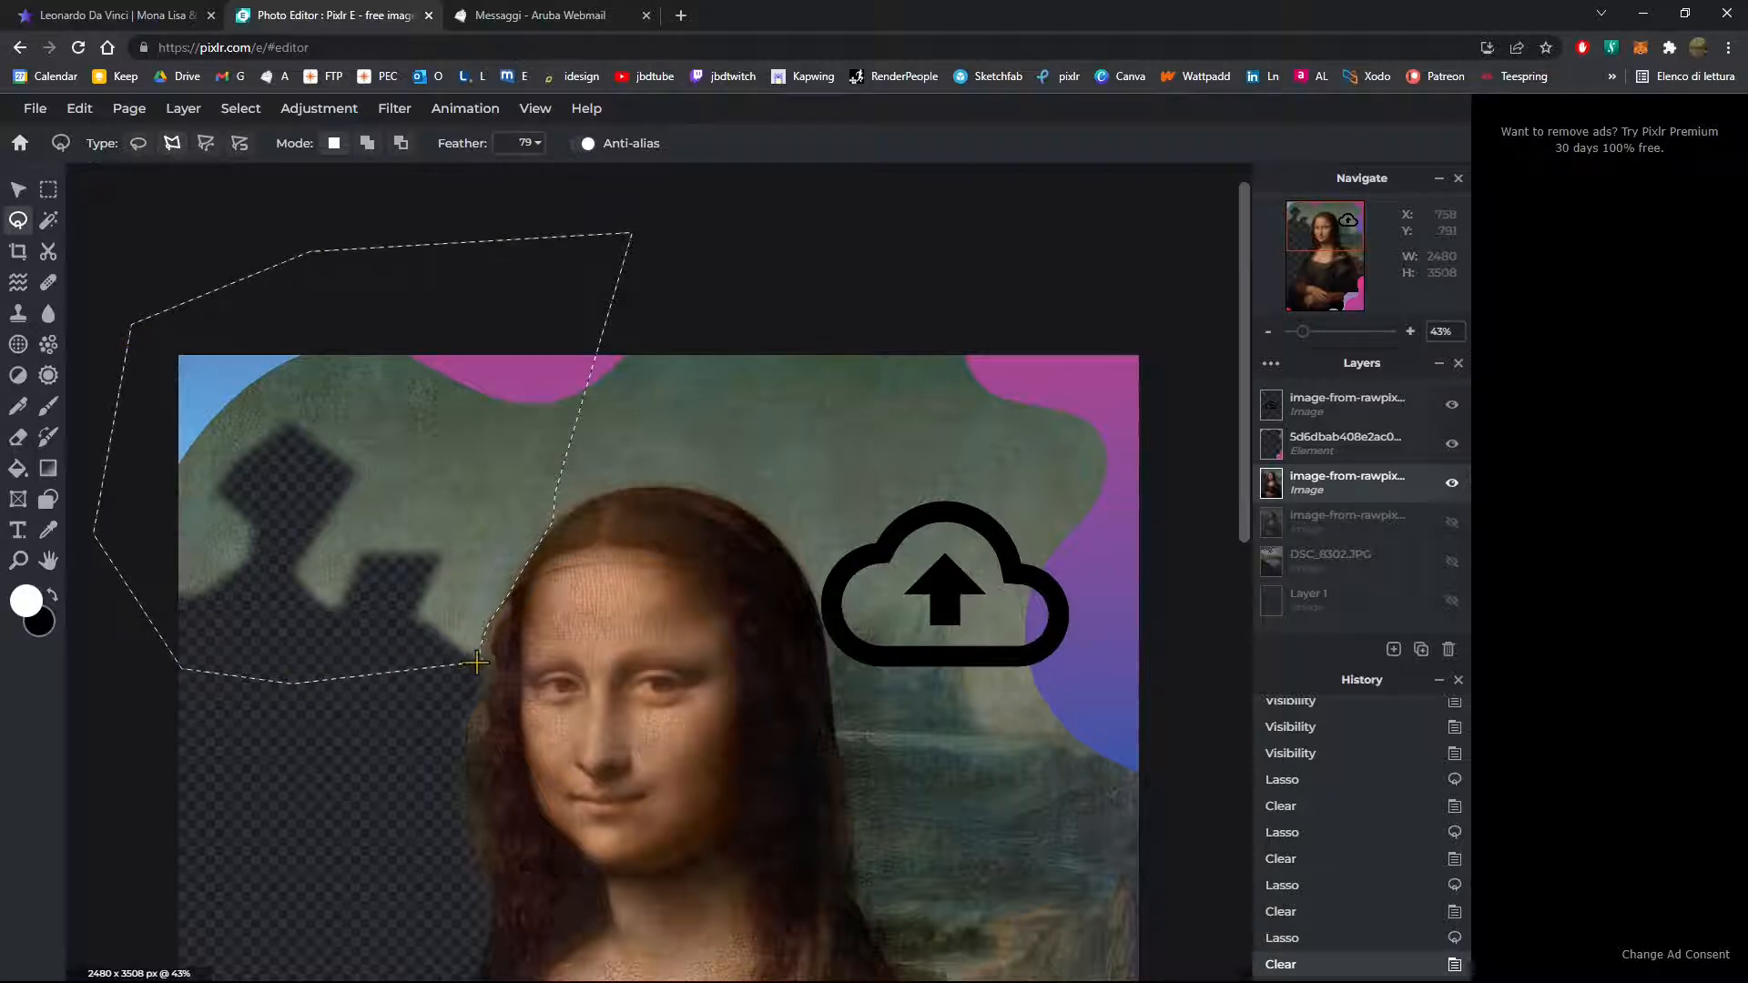
click(477, 663)
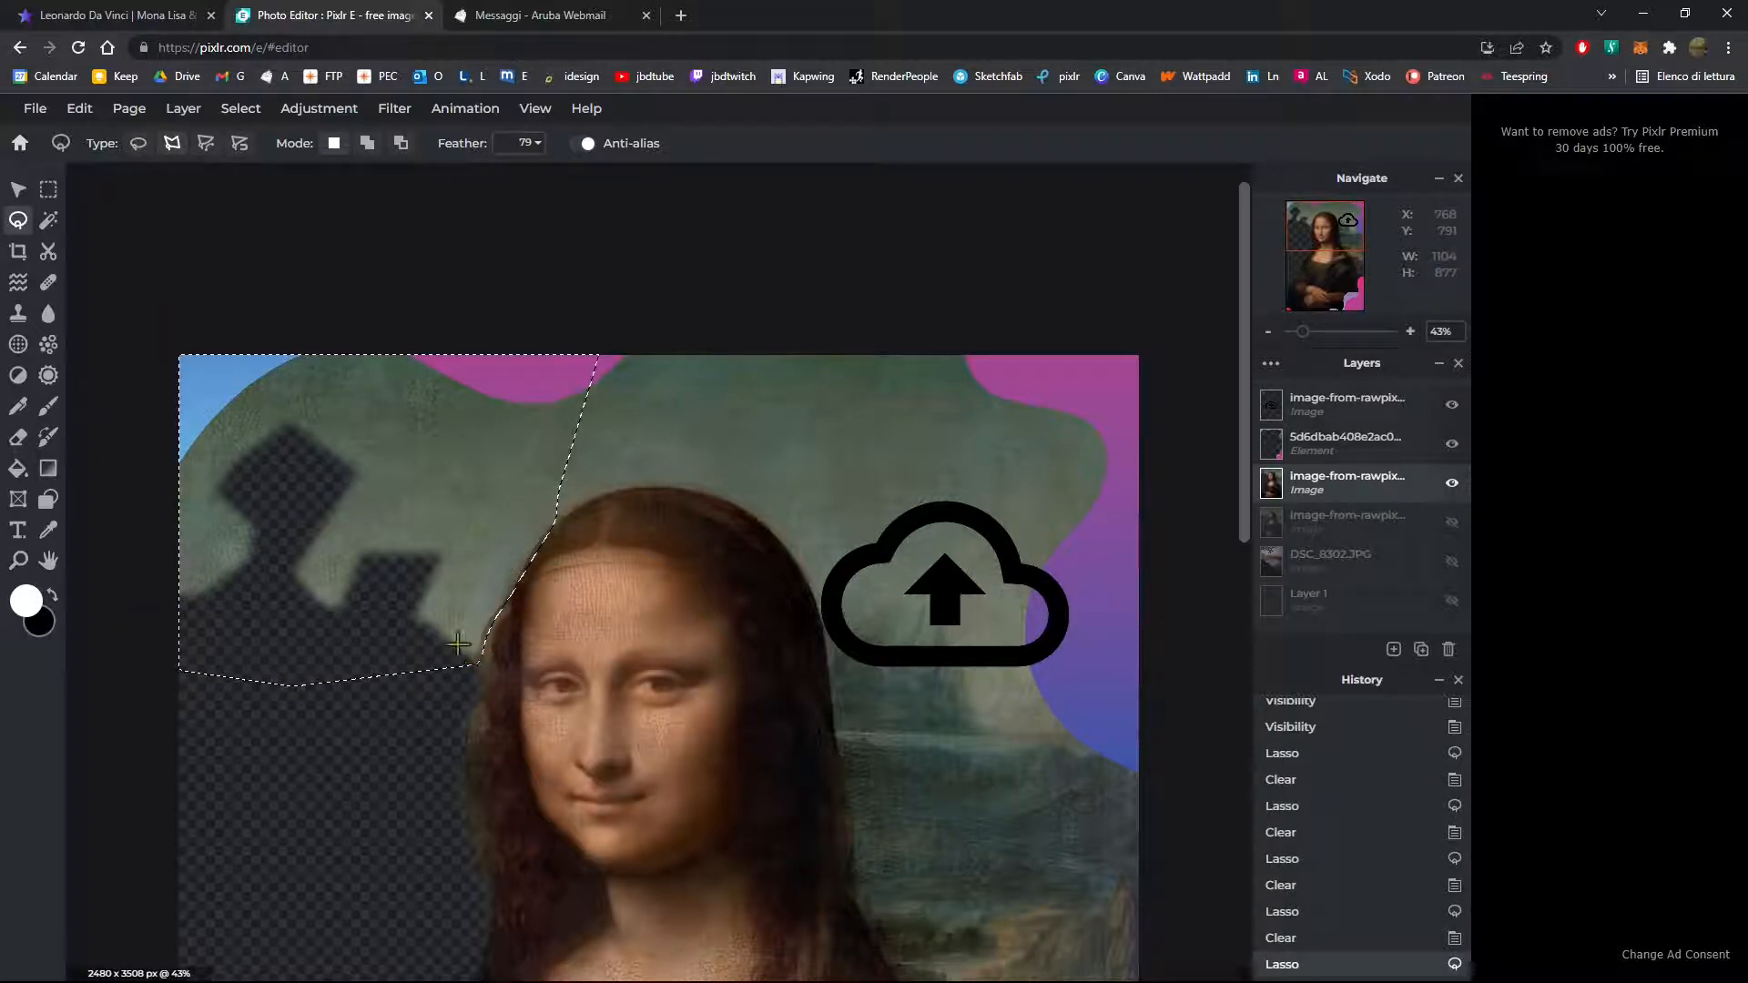
key(Delete)
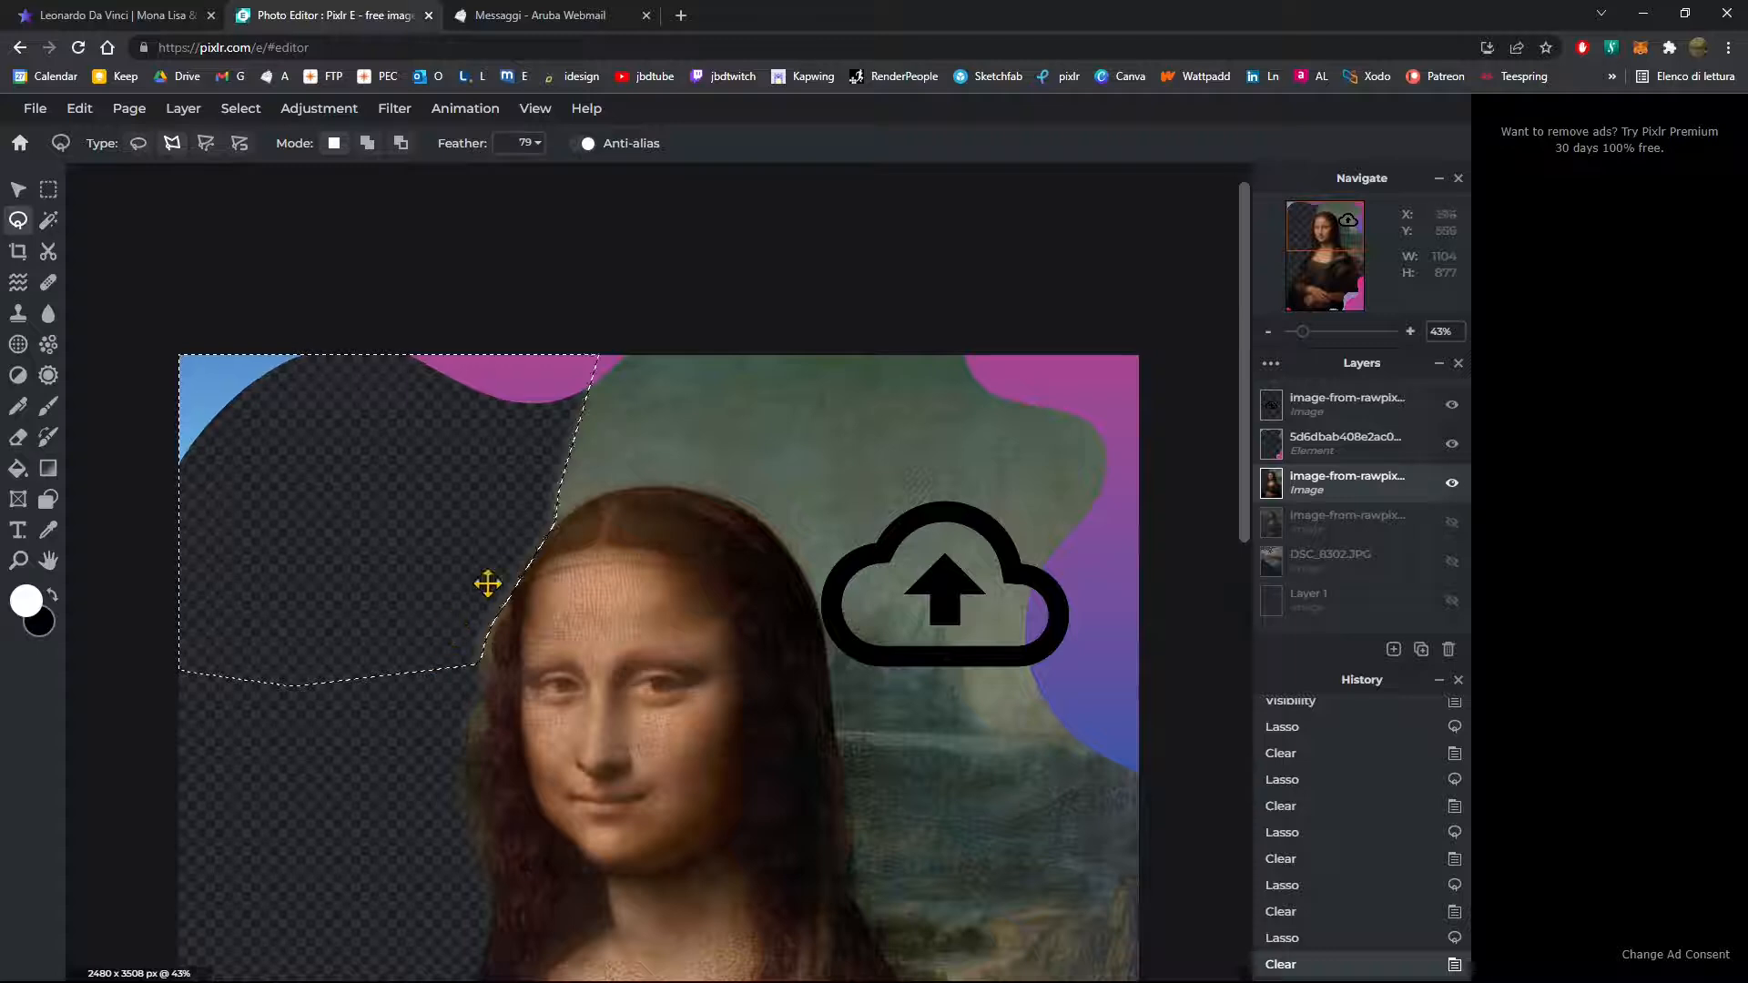
key(ctrl+d)
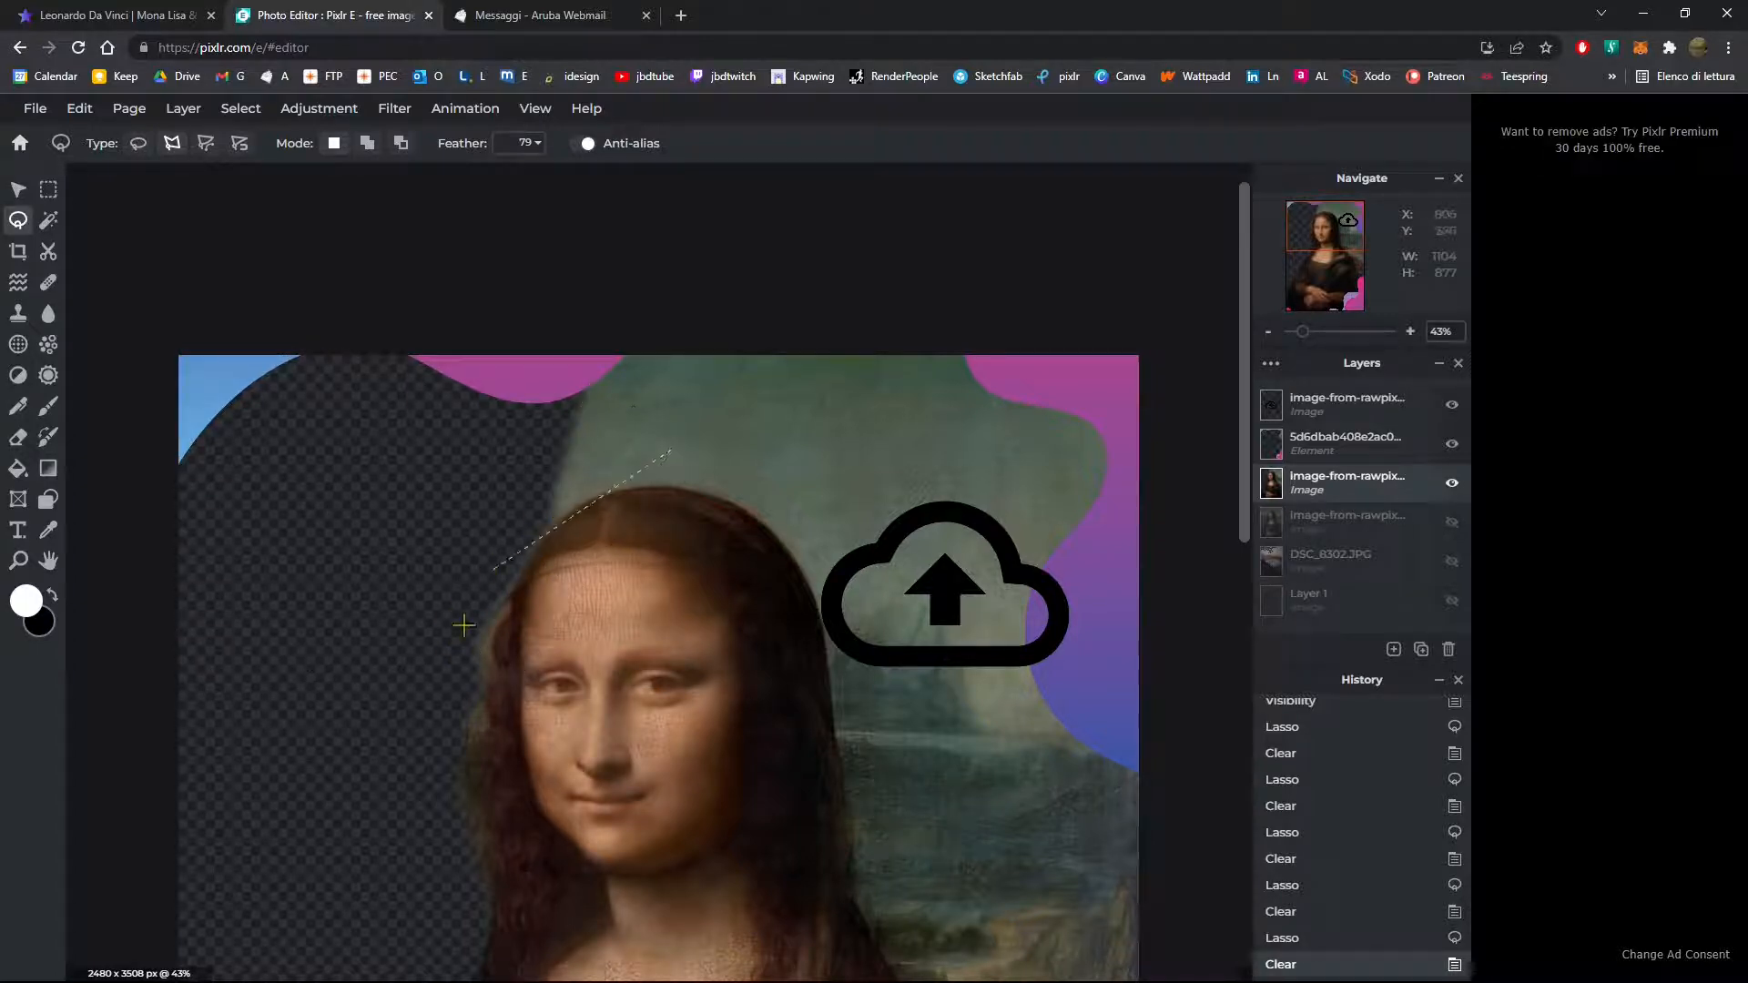
Step: Outline the background strip beside the sleeve along the painting's lower right edge, about 474 × 1792 px, and clear it
scroll(658, 394, down, 3)
scroll(859, 832, up, 3)
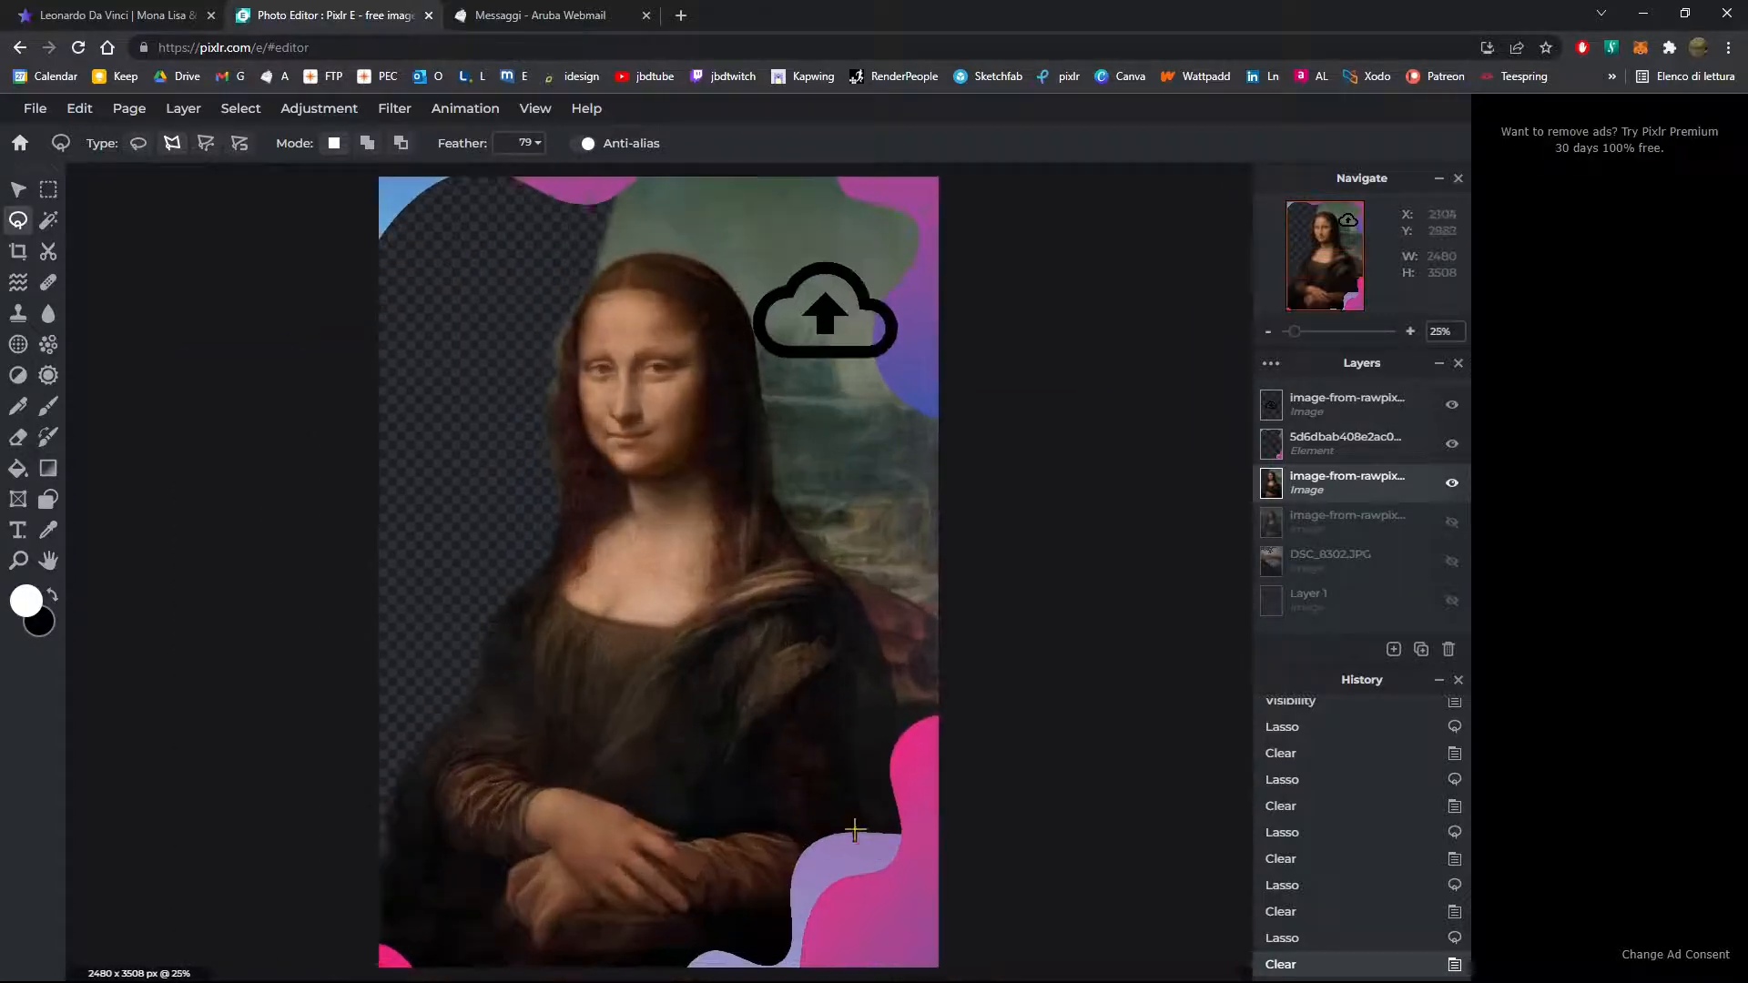
scroll(870, 772, up, 2)
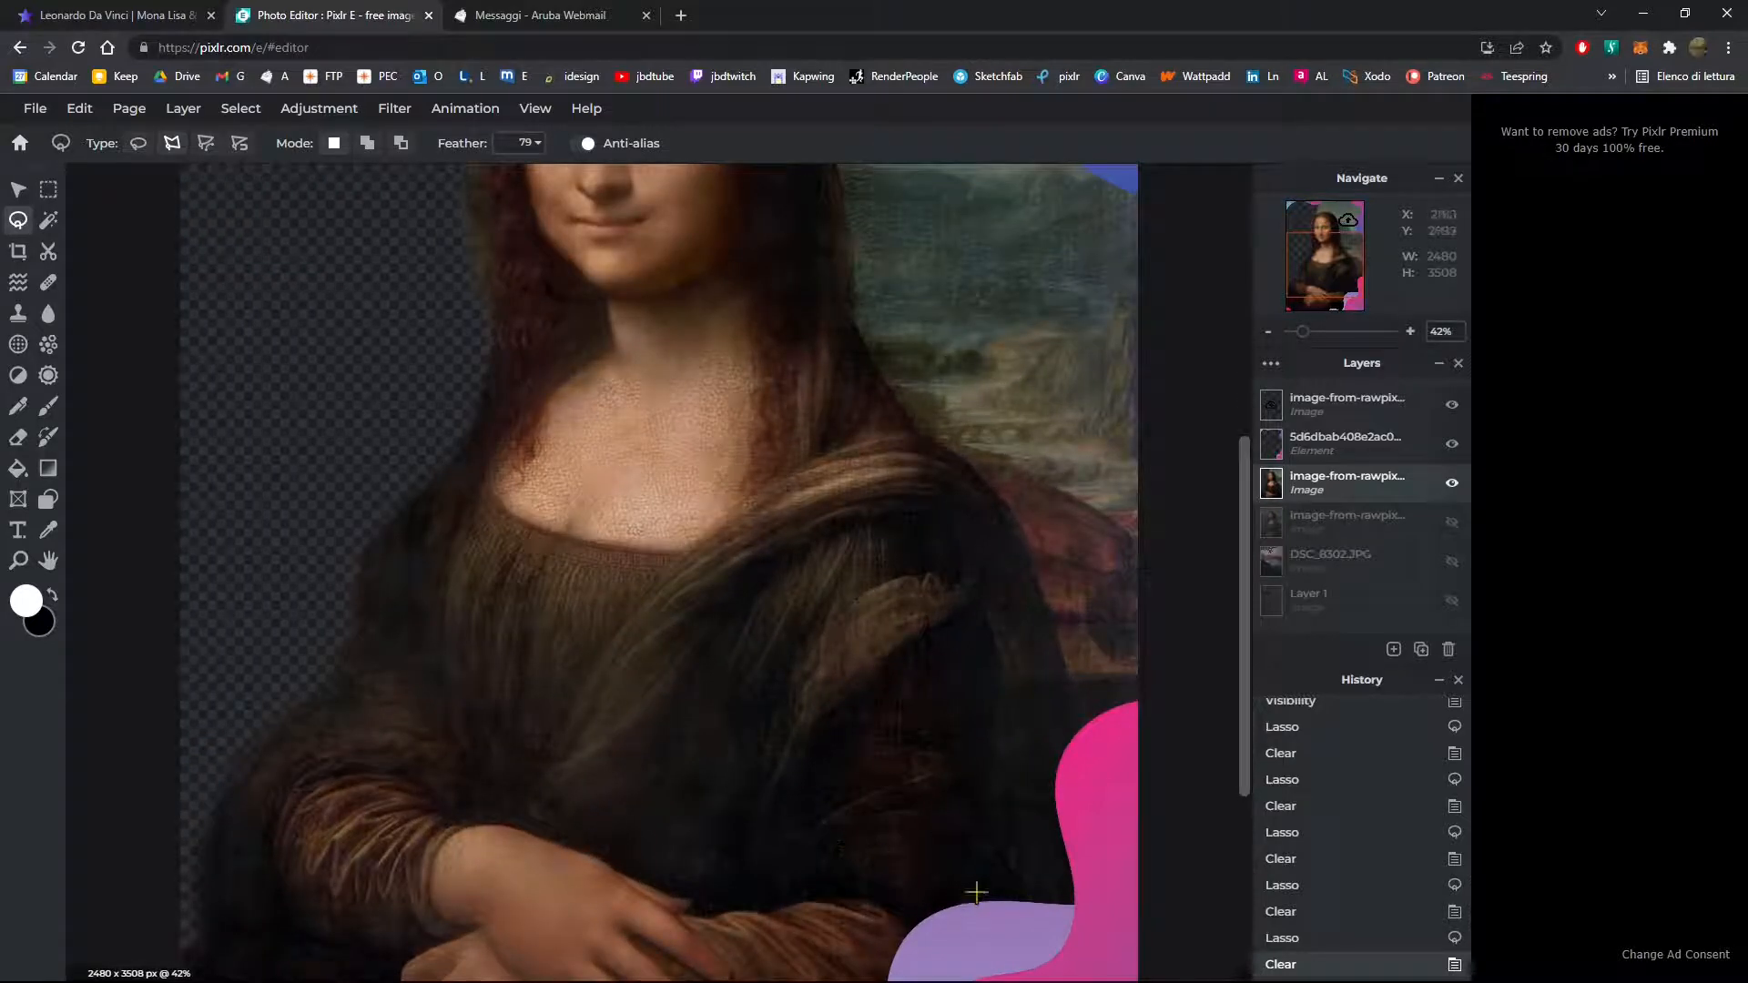
drag(1245, 720, 1250, 794)
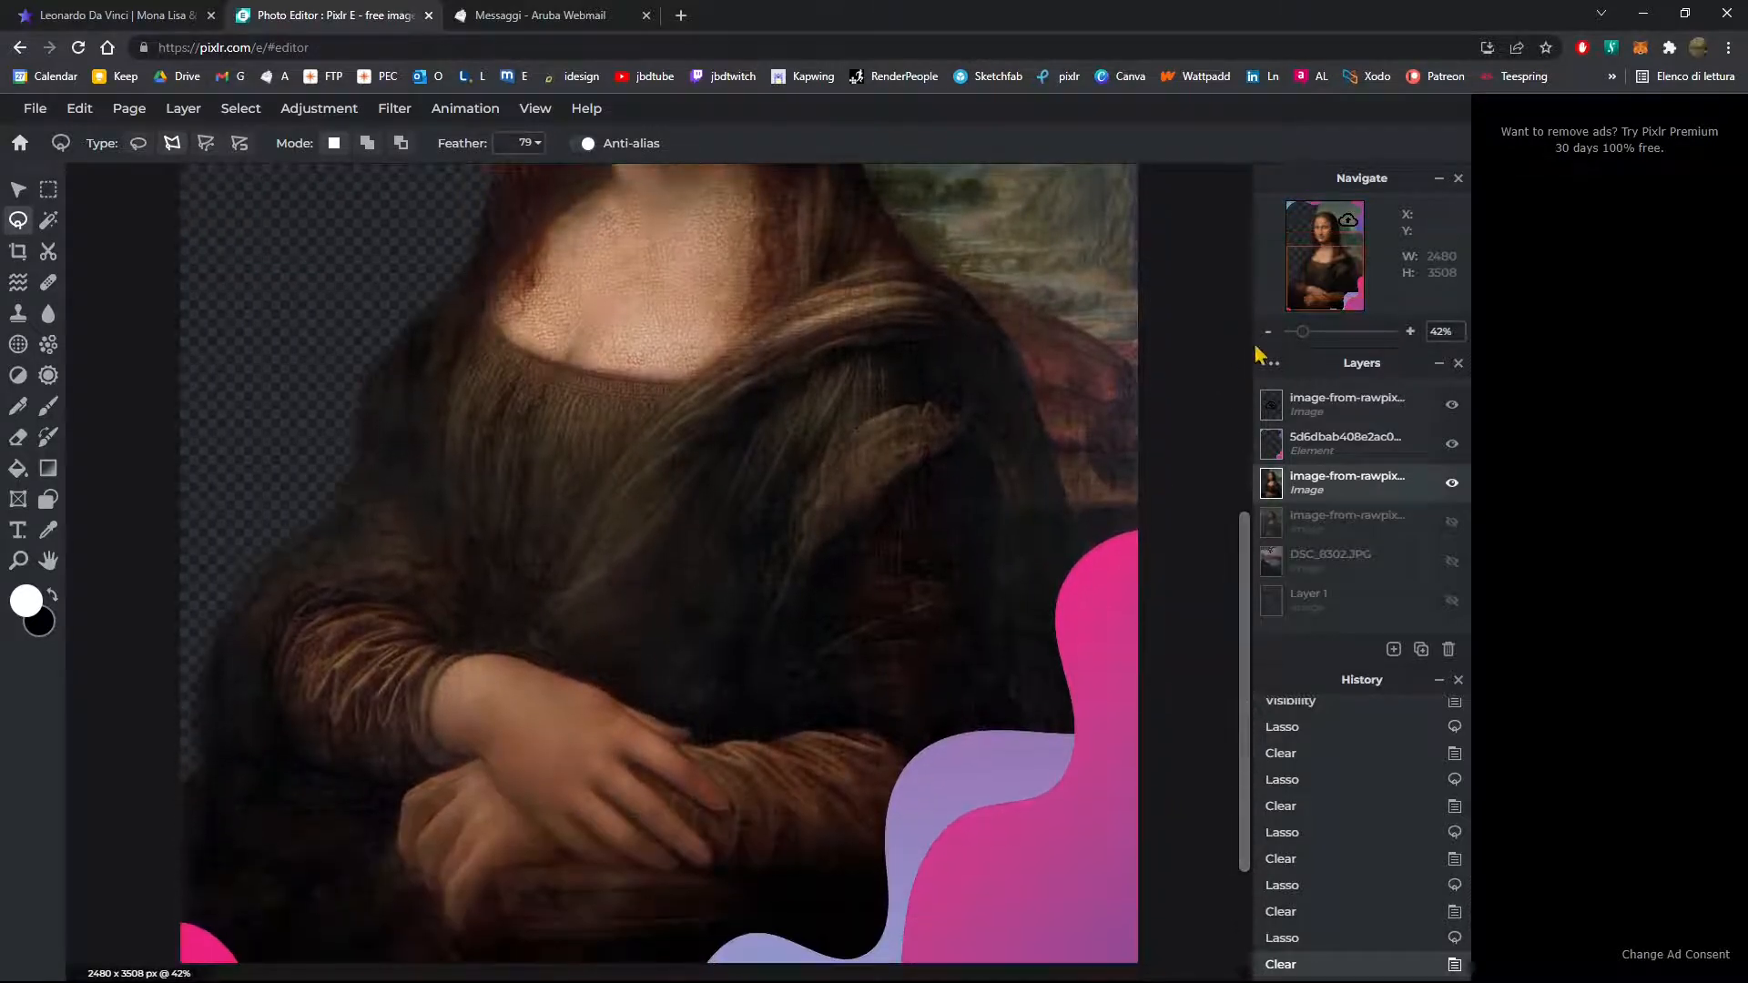
drag(1354, 296, 1393, 301)
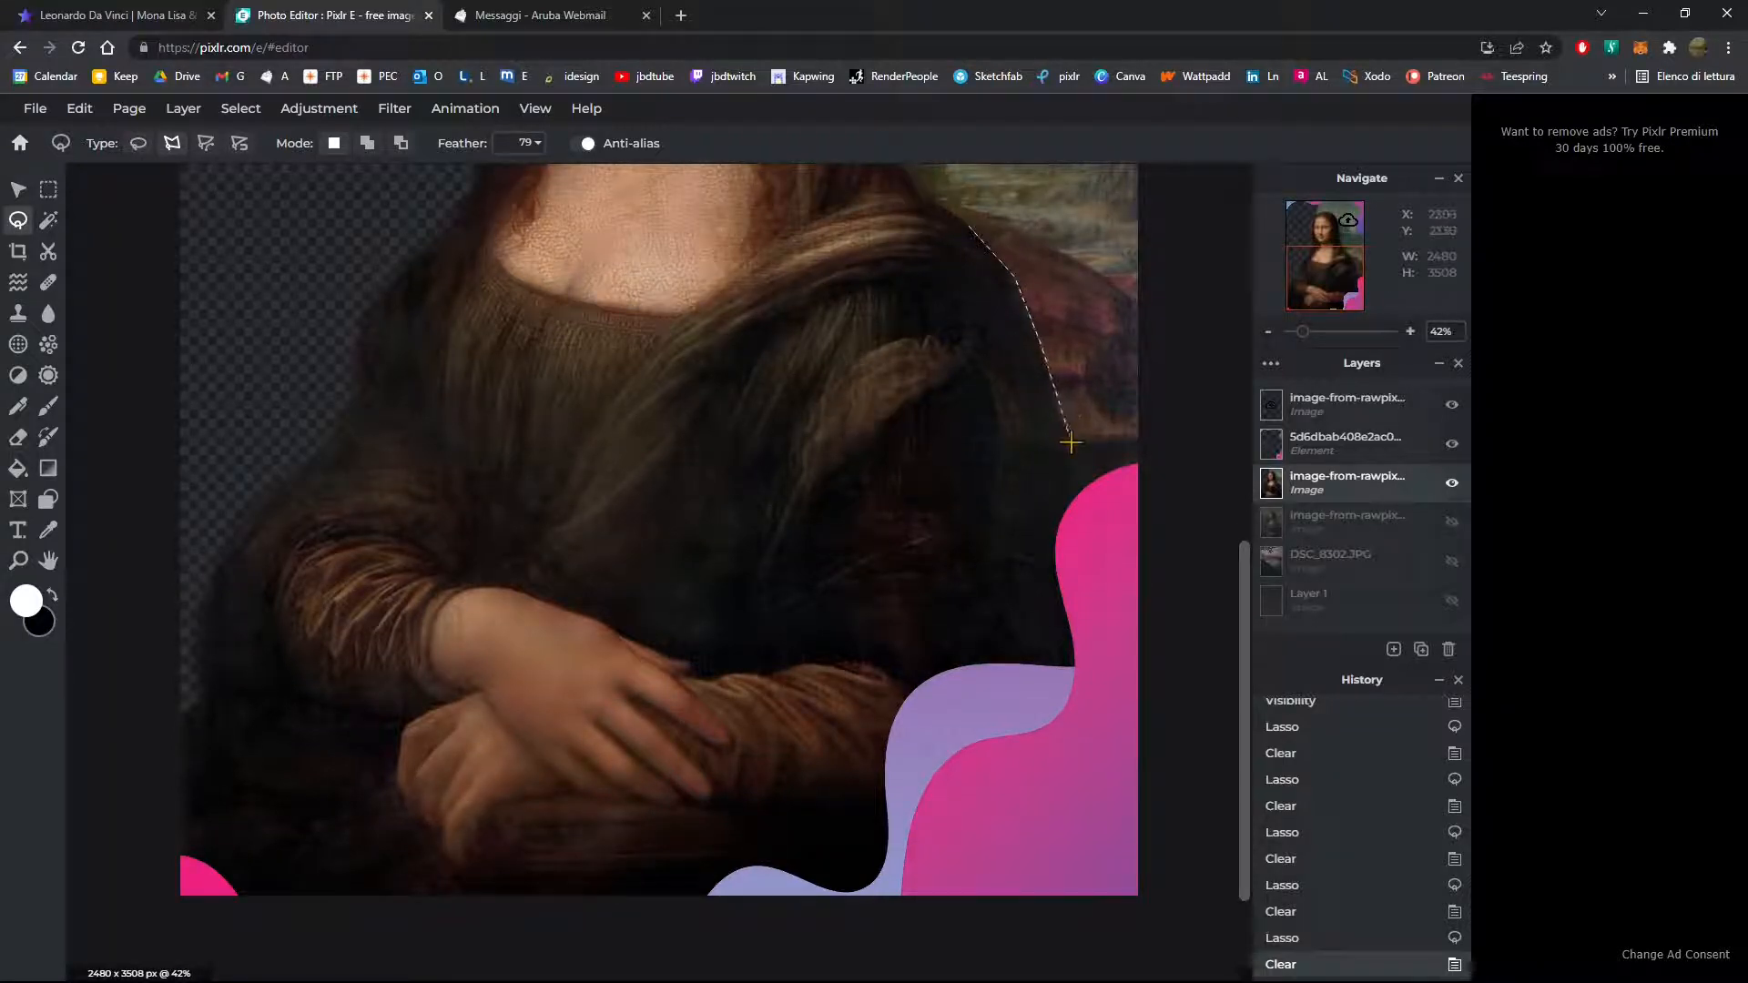
click(1047, 944)
click(1186, 939)
click(1171, 721)
click(1199, 247)
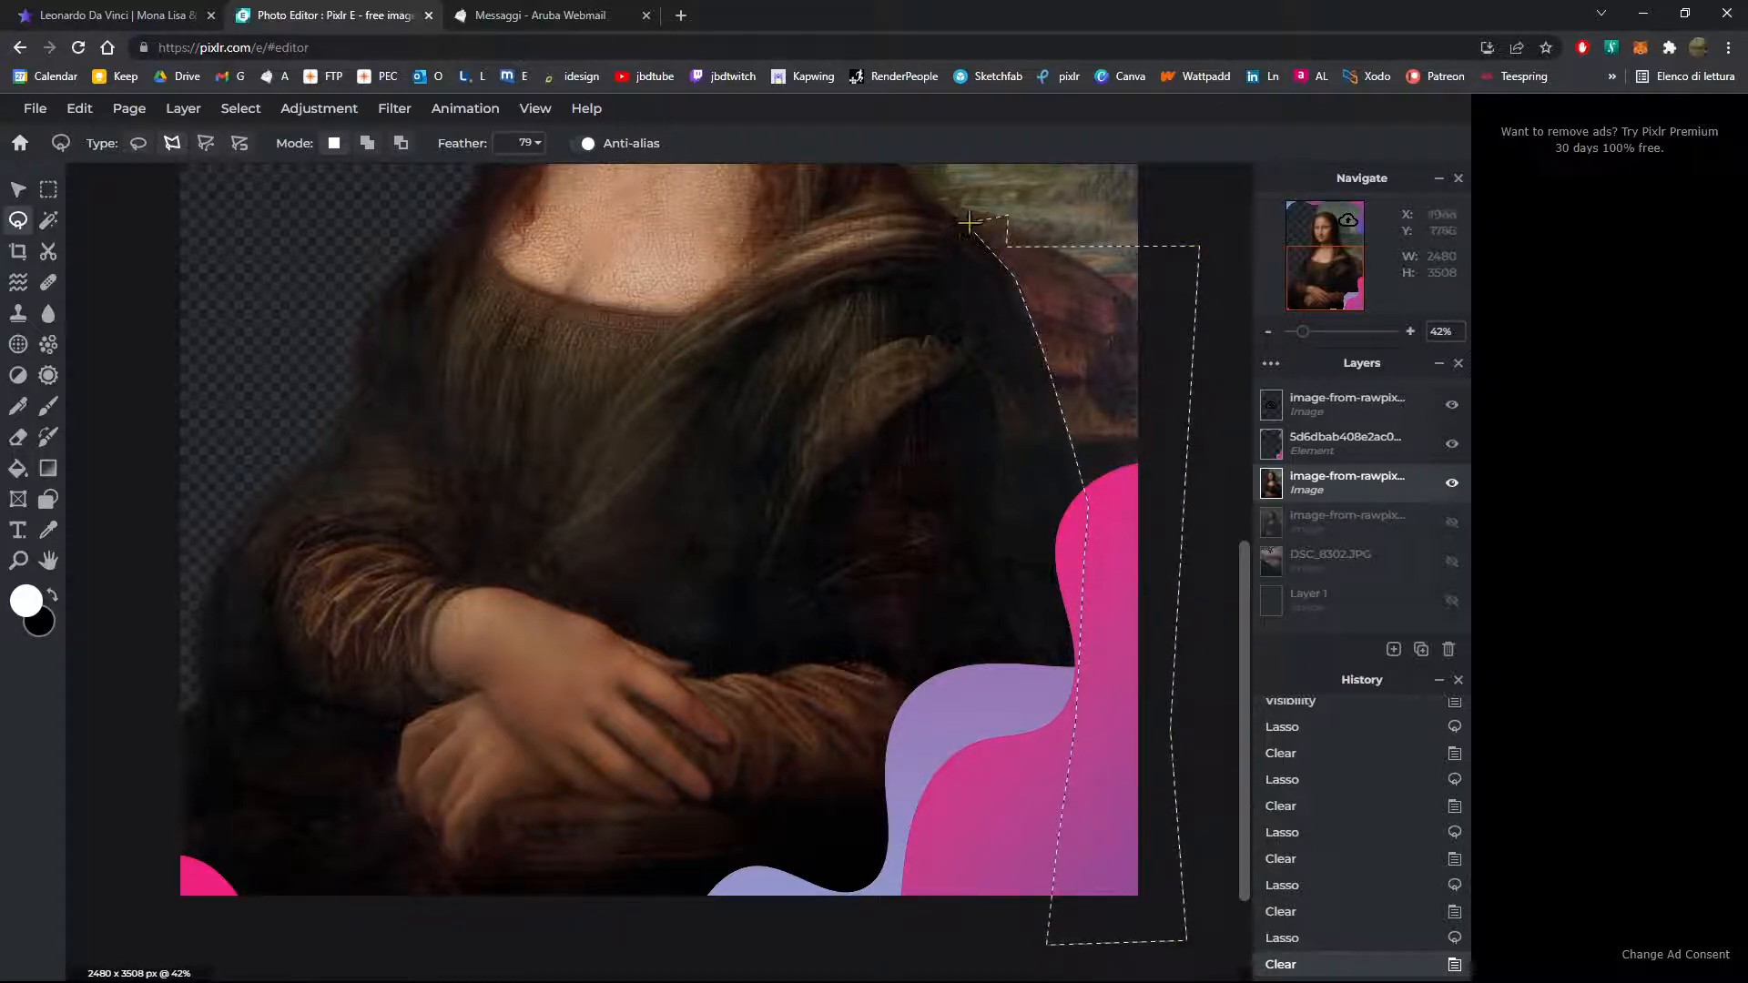
click(968, 222)
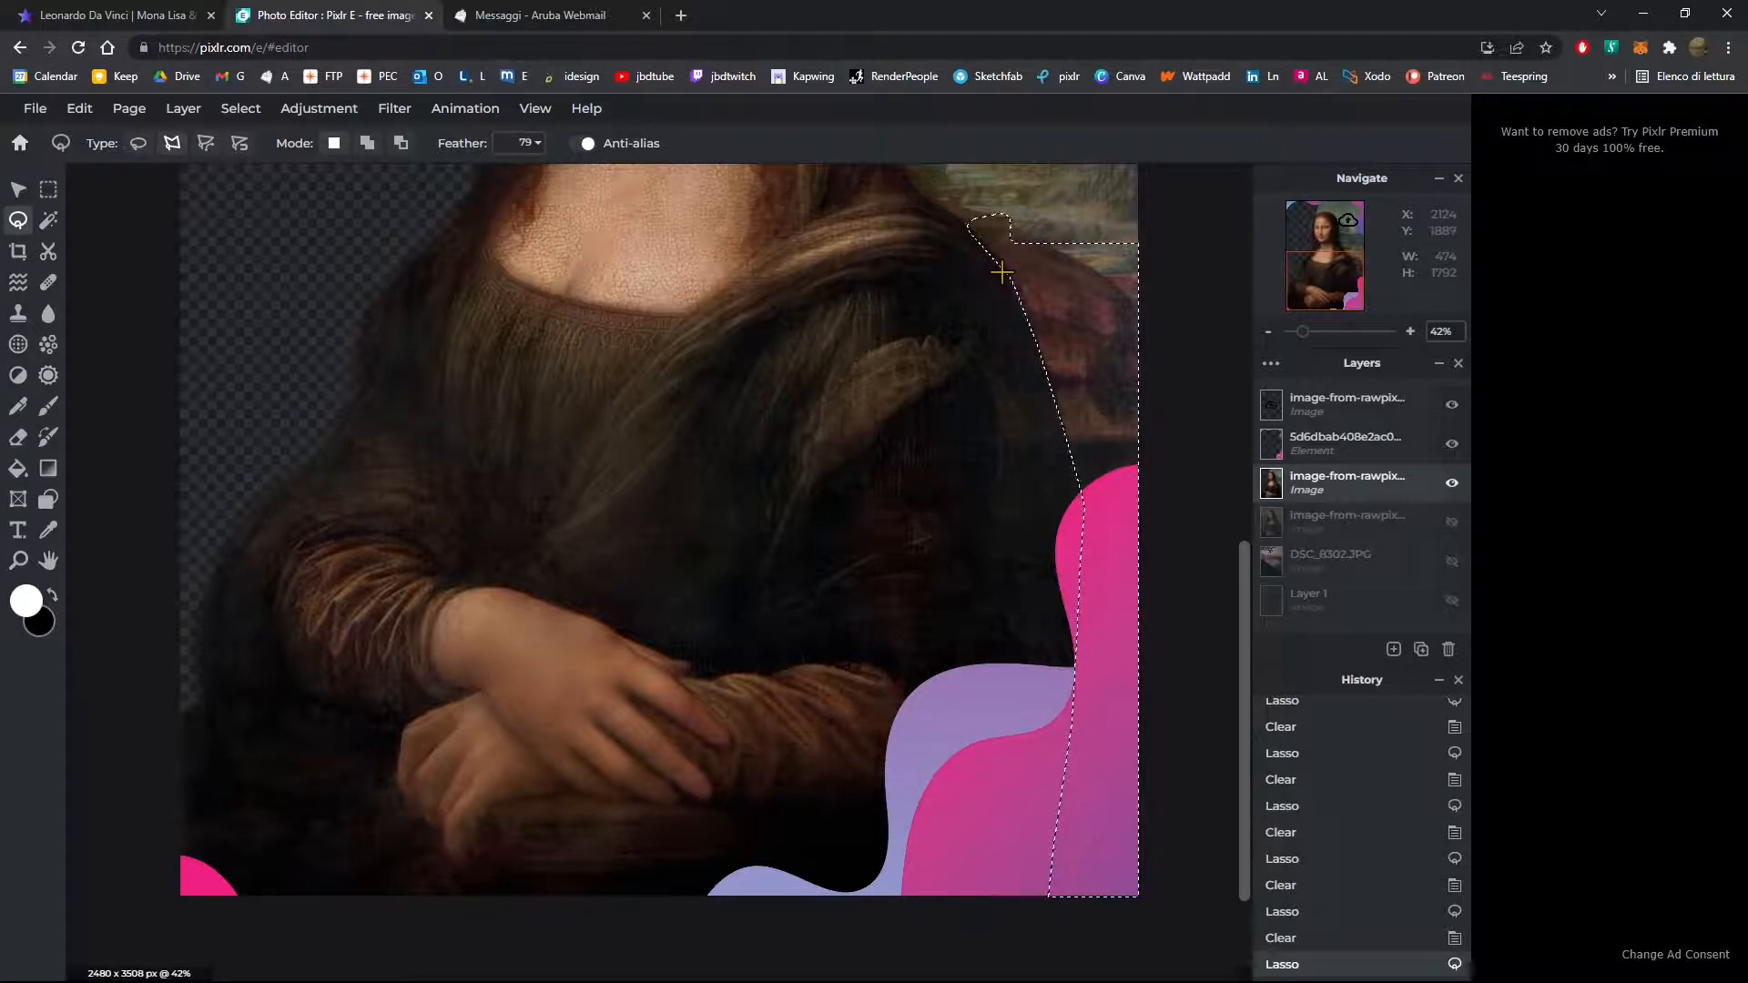
key(Delete)
Step: In add-to-selection mode, outline the landscape above the shoulder to extend the selection to about 734 × 2385 px
scroll(920, 774, down, 2)
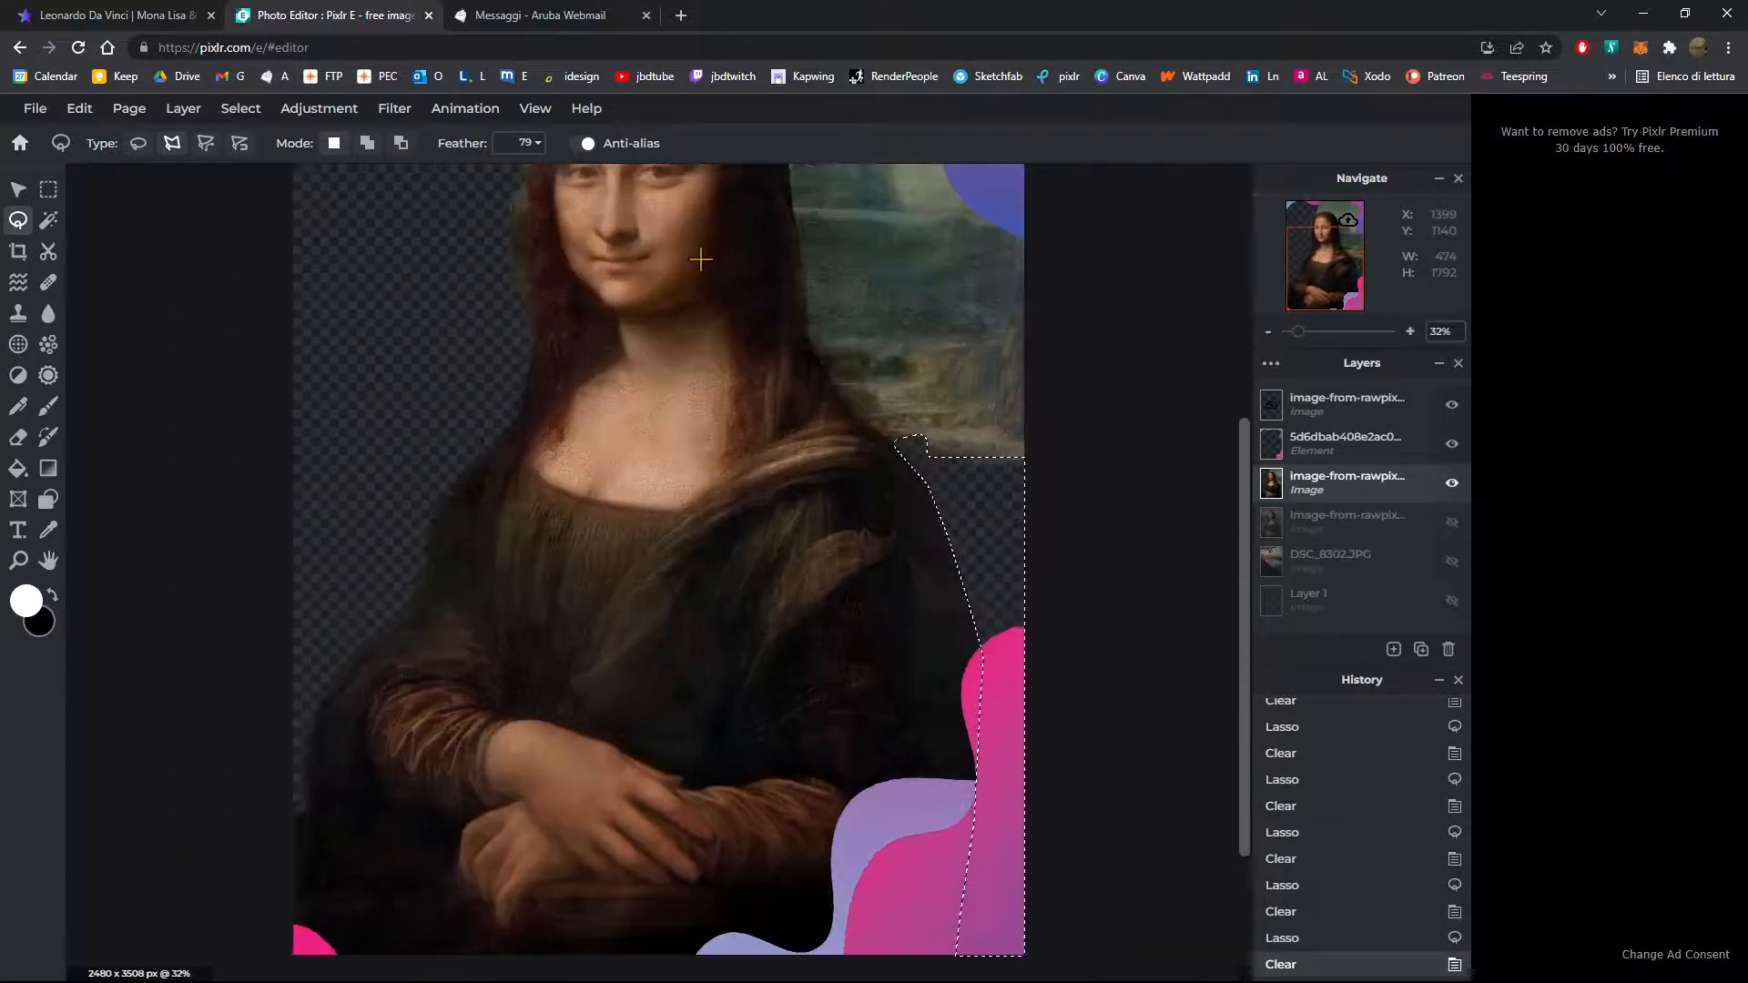
scroll(701, 273, up, 4)
drag(1245, 517, 1256, 433)
drag(943, 973, 1053, 974)
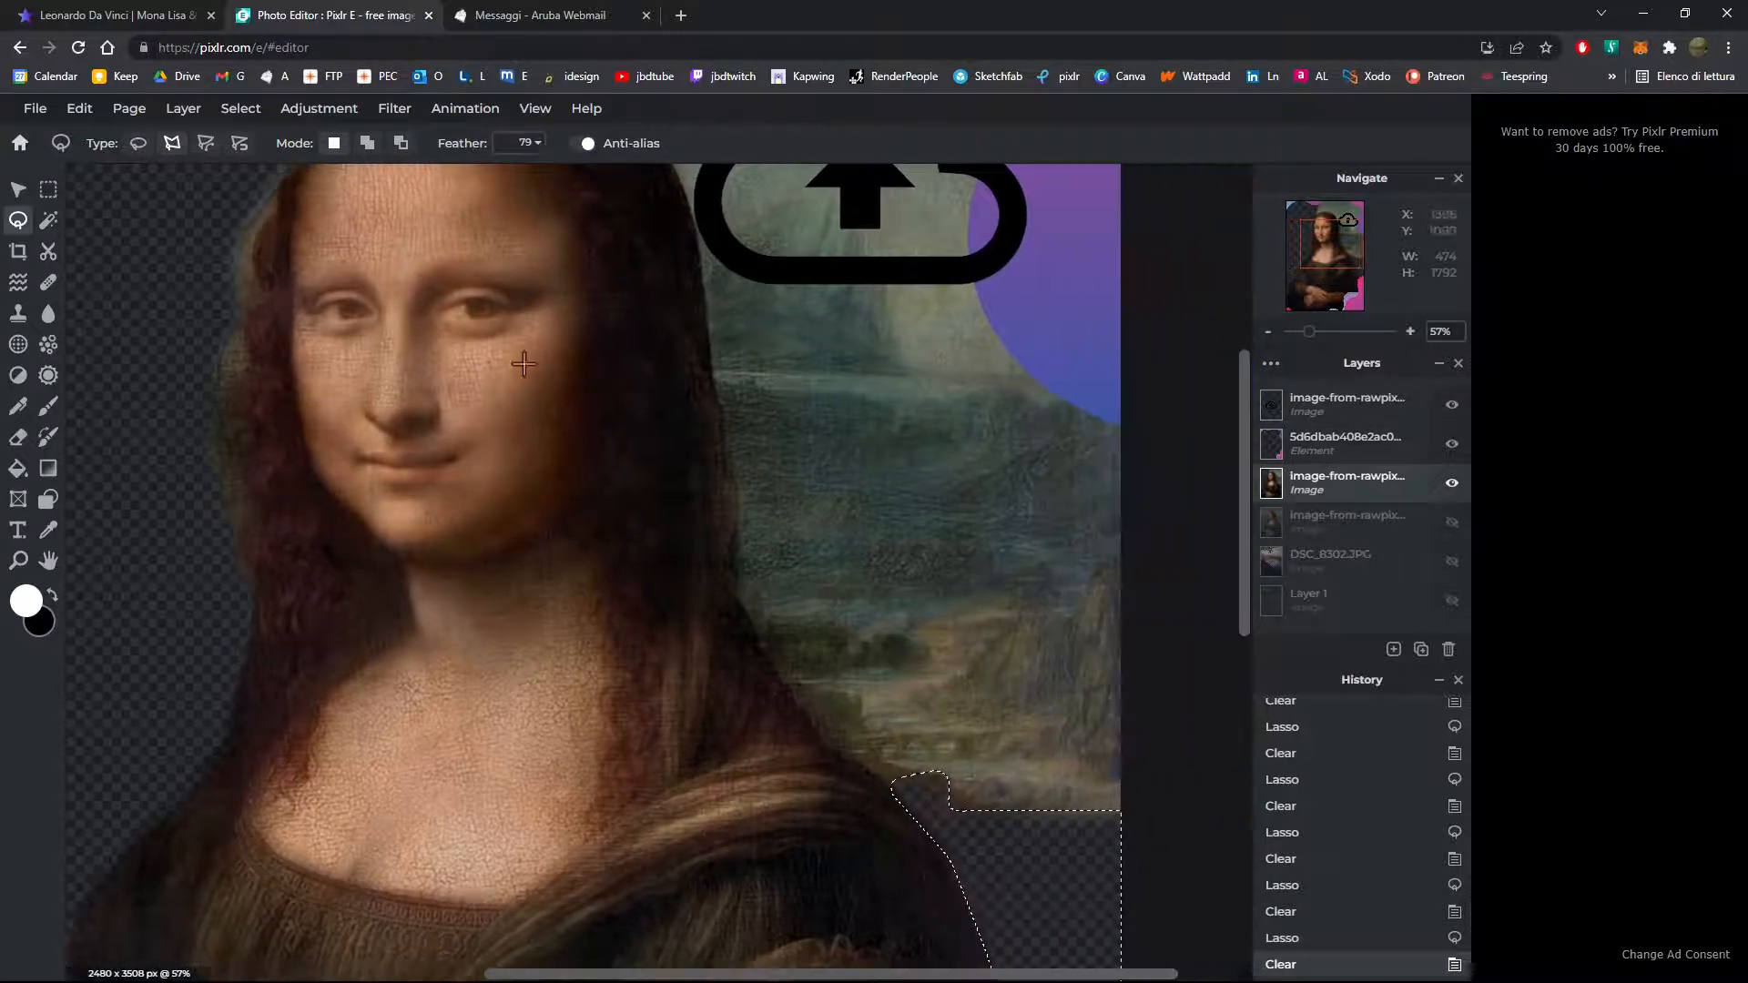
click(367, 143)
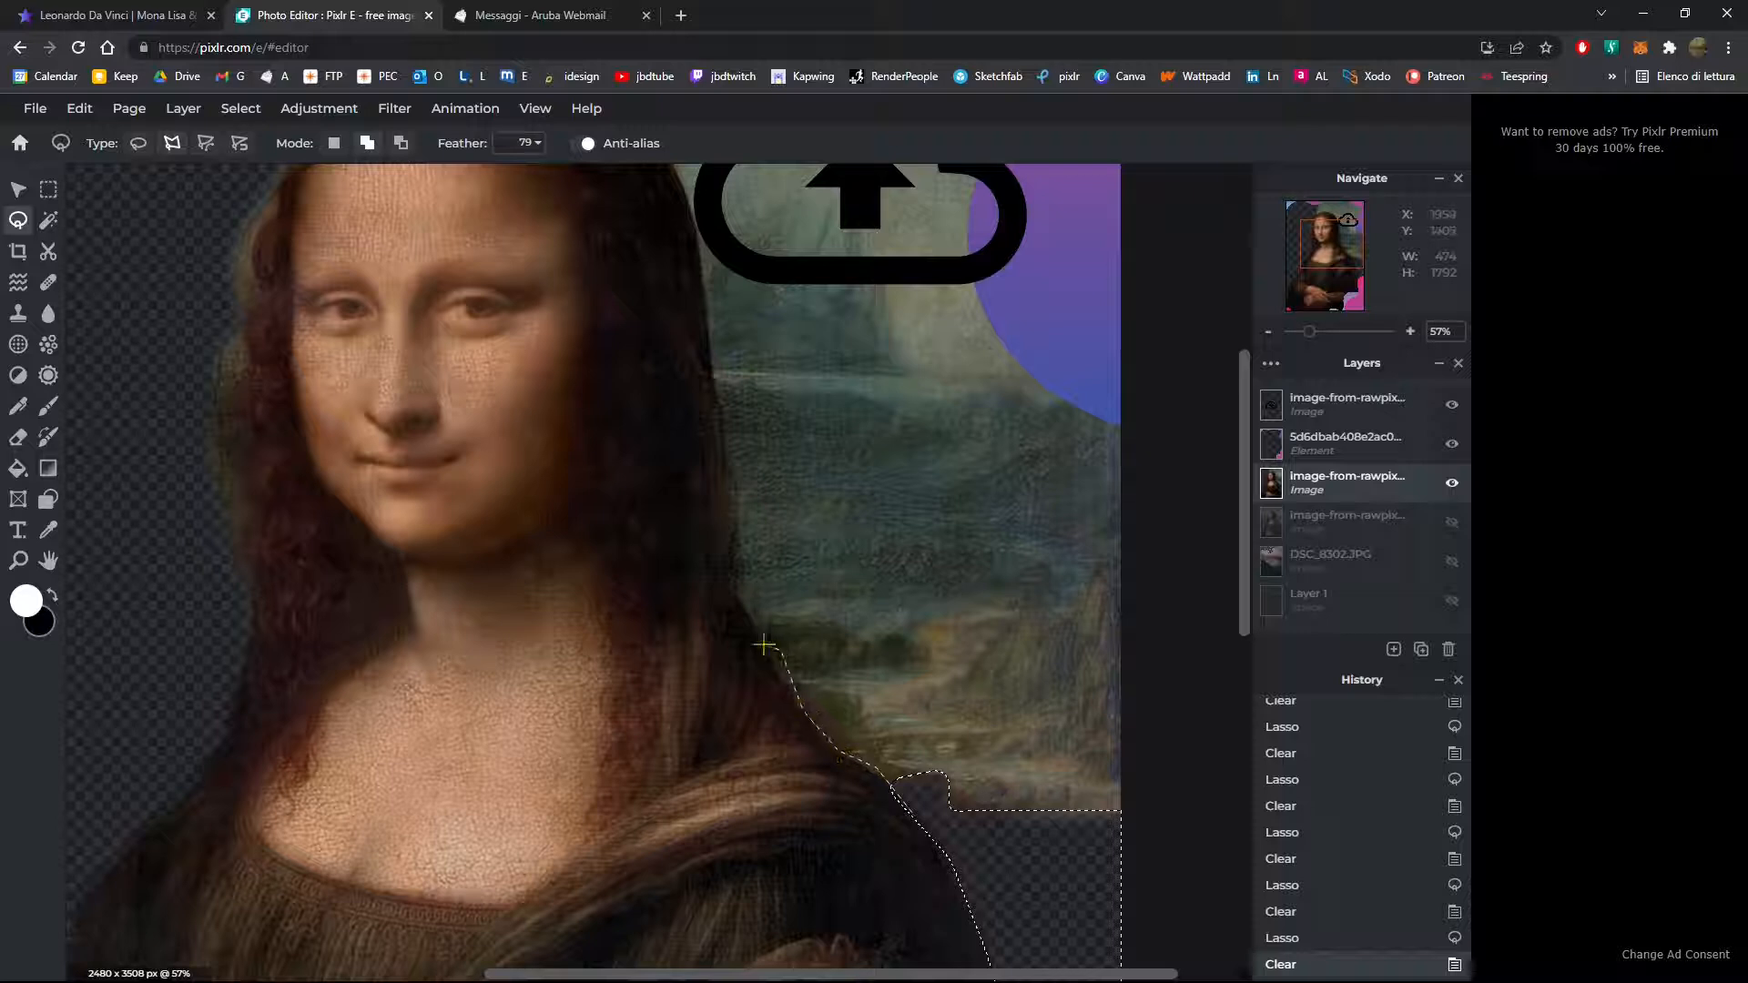
click(986, 467)
click(1141, 516)
click(1208, 615)
click(1196, 792)
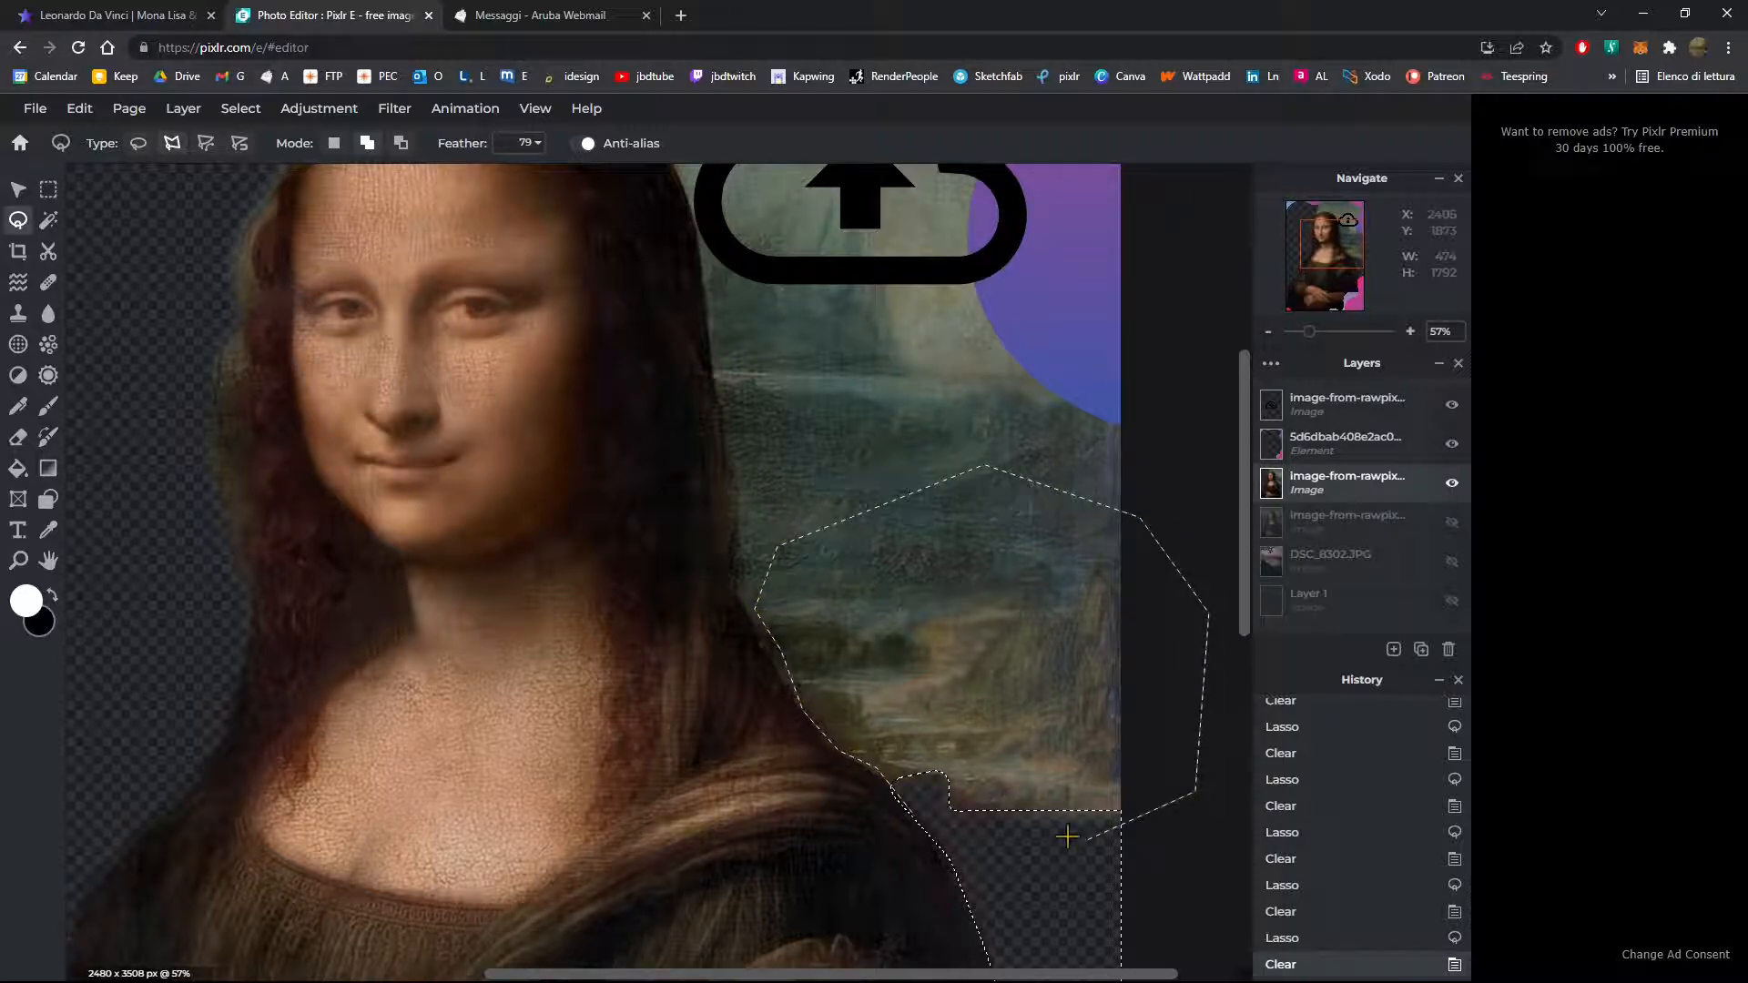
click(908, 815)
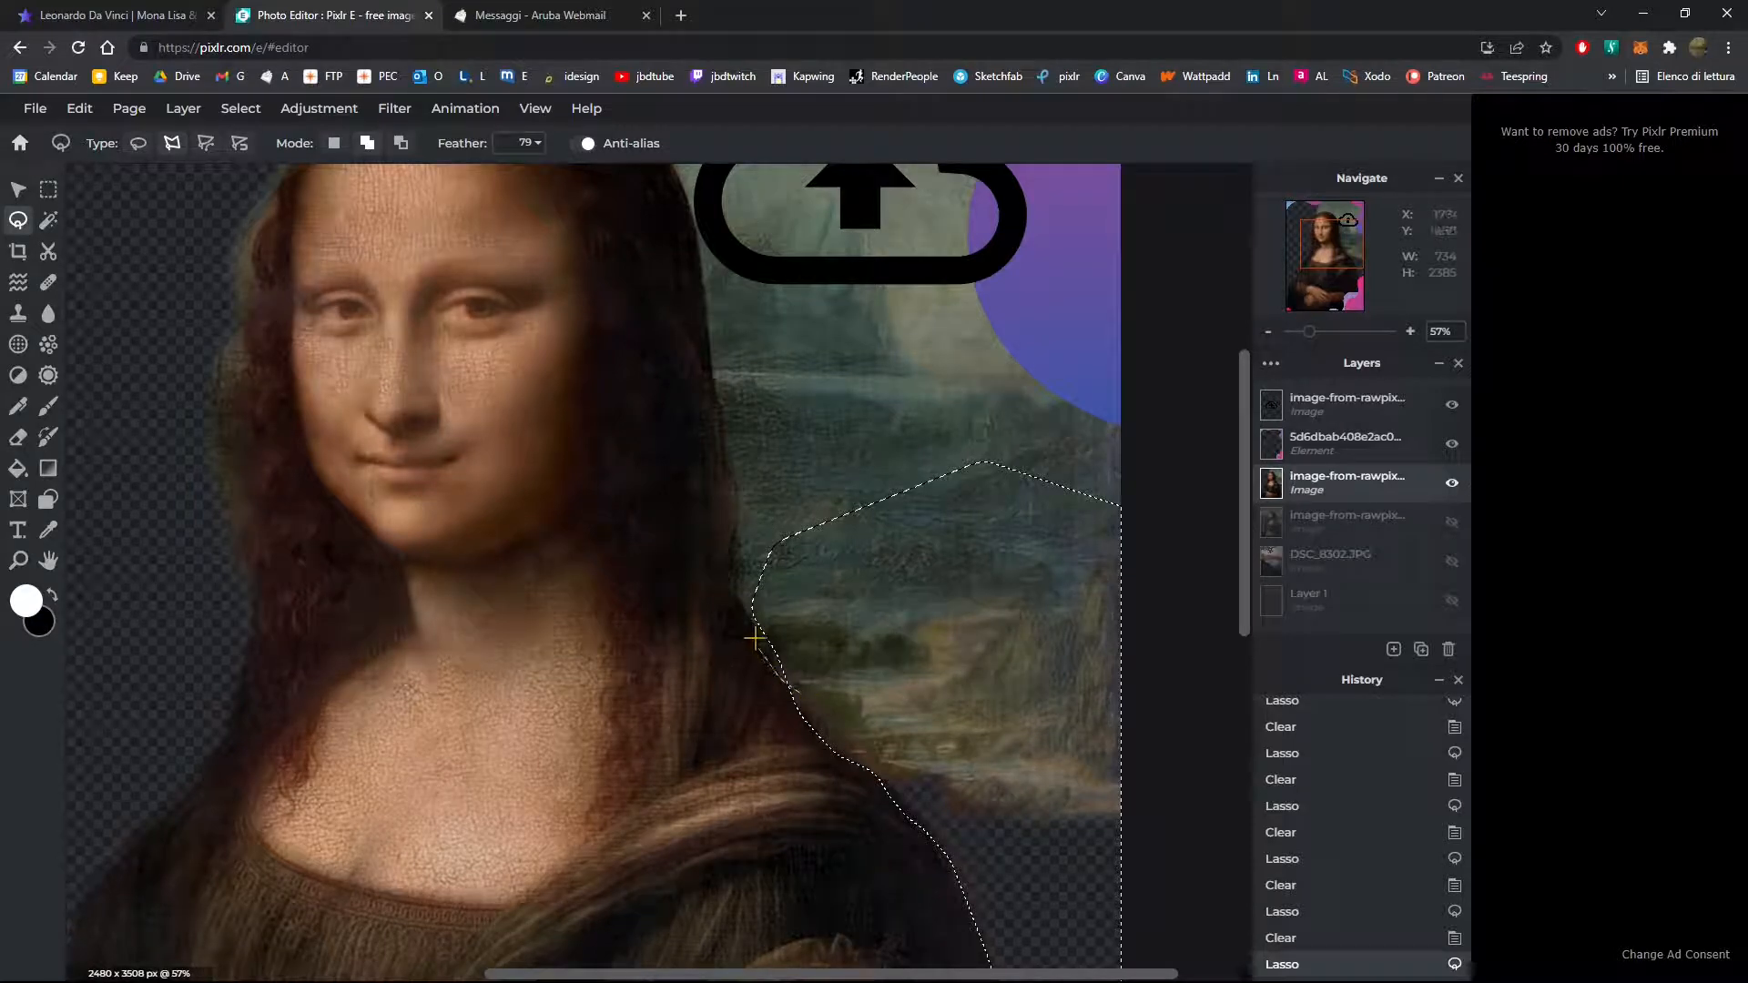
Step: Add the lake area beside the hair up to eye level, extending the selection to about 816 × 2694 px
click(729, 517)
click(748, 466)
key(ctrl+z)
click(712, 364)
click(800, 304)
click(1142, 328)
click(1191, 471)
click(1190, 599)
click(1132, 706)
click(997, 739)
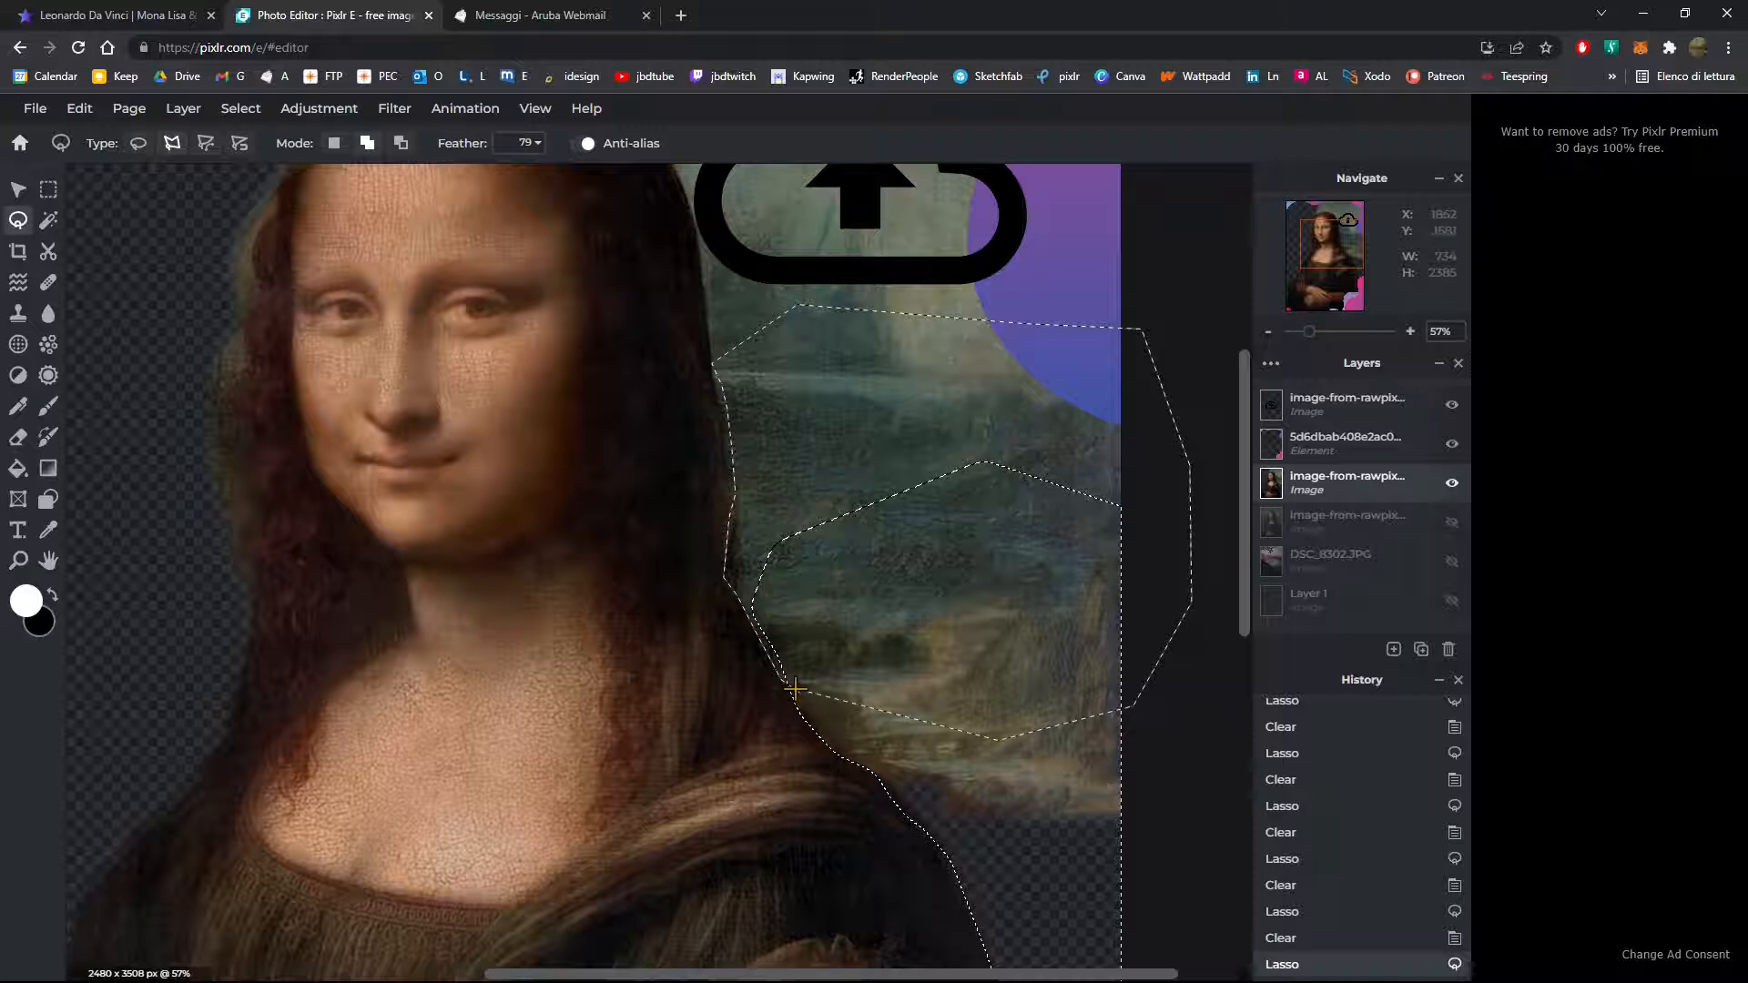
click(794, 690)
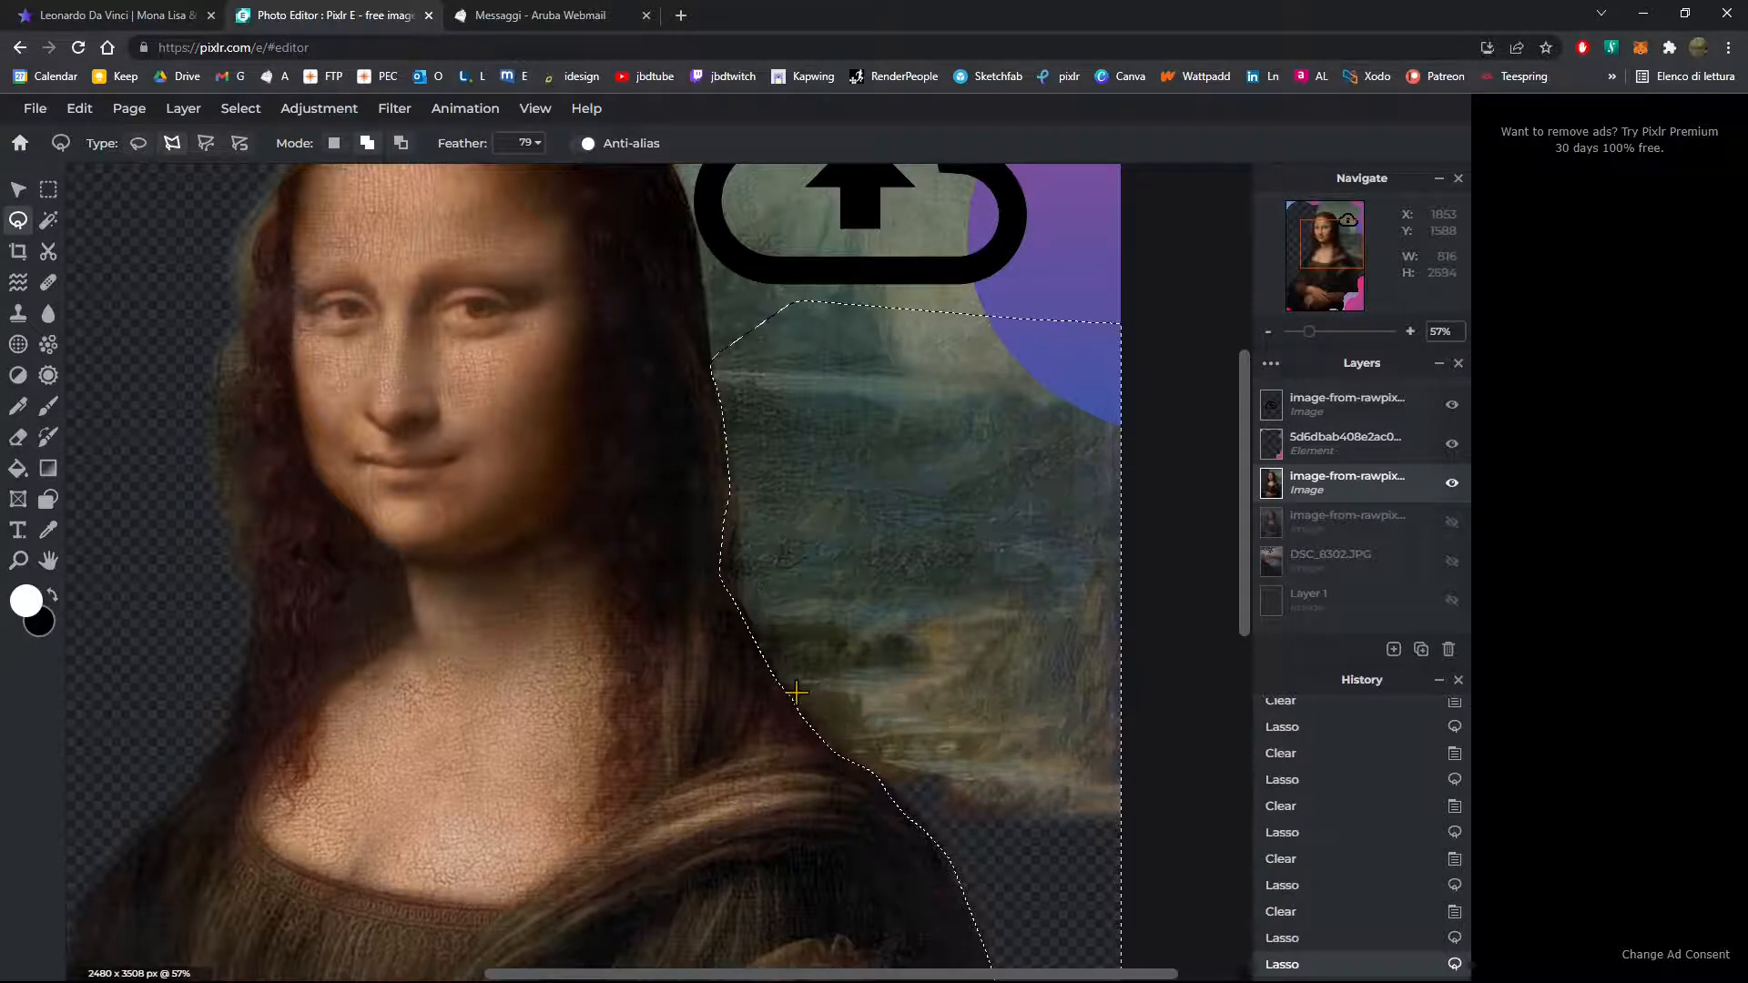
Step: In subtract-from-selection mode, outline the bulging hair edge beside the chin to remove it from the selection
scroll(792, 577, down, 1)
scroll(1105, 593, up, 1)
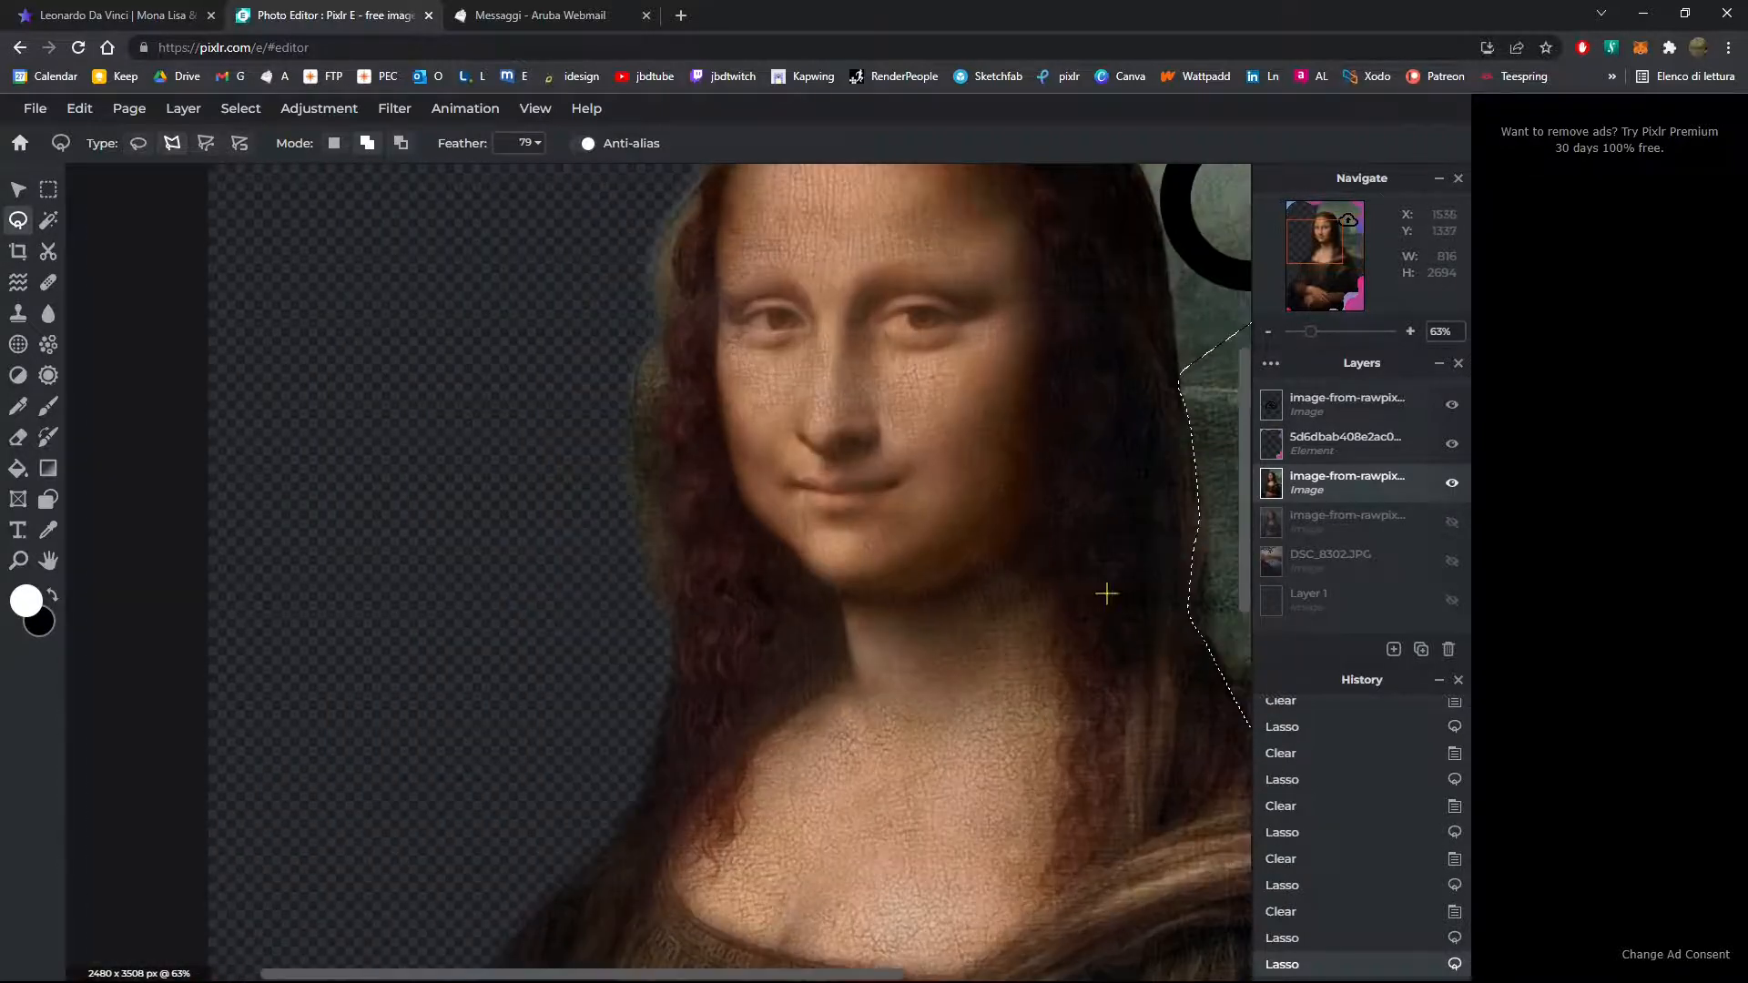
scroll(1147, 565, up, 7)
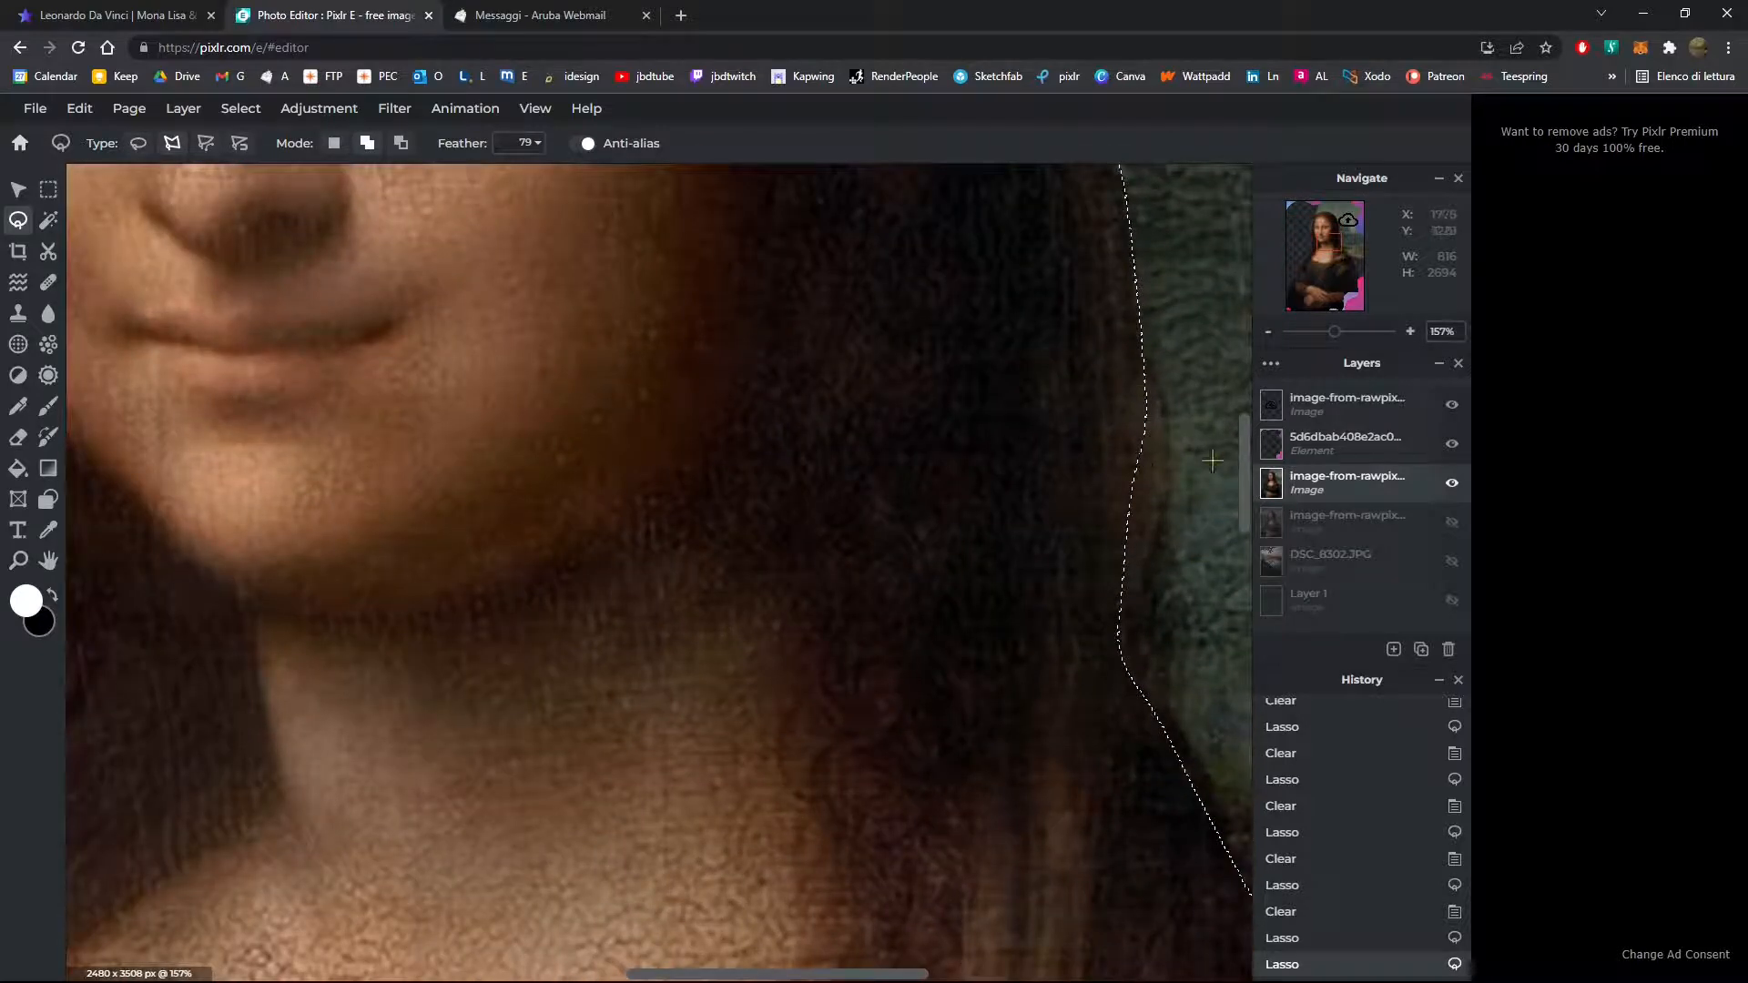
click(401, 143)
click(1154, 344)
click(1114, 612)
click(1168, 714)
click(1226, 600)
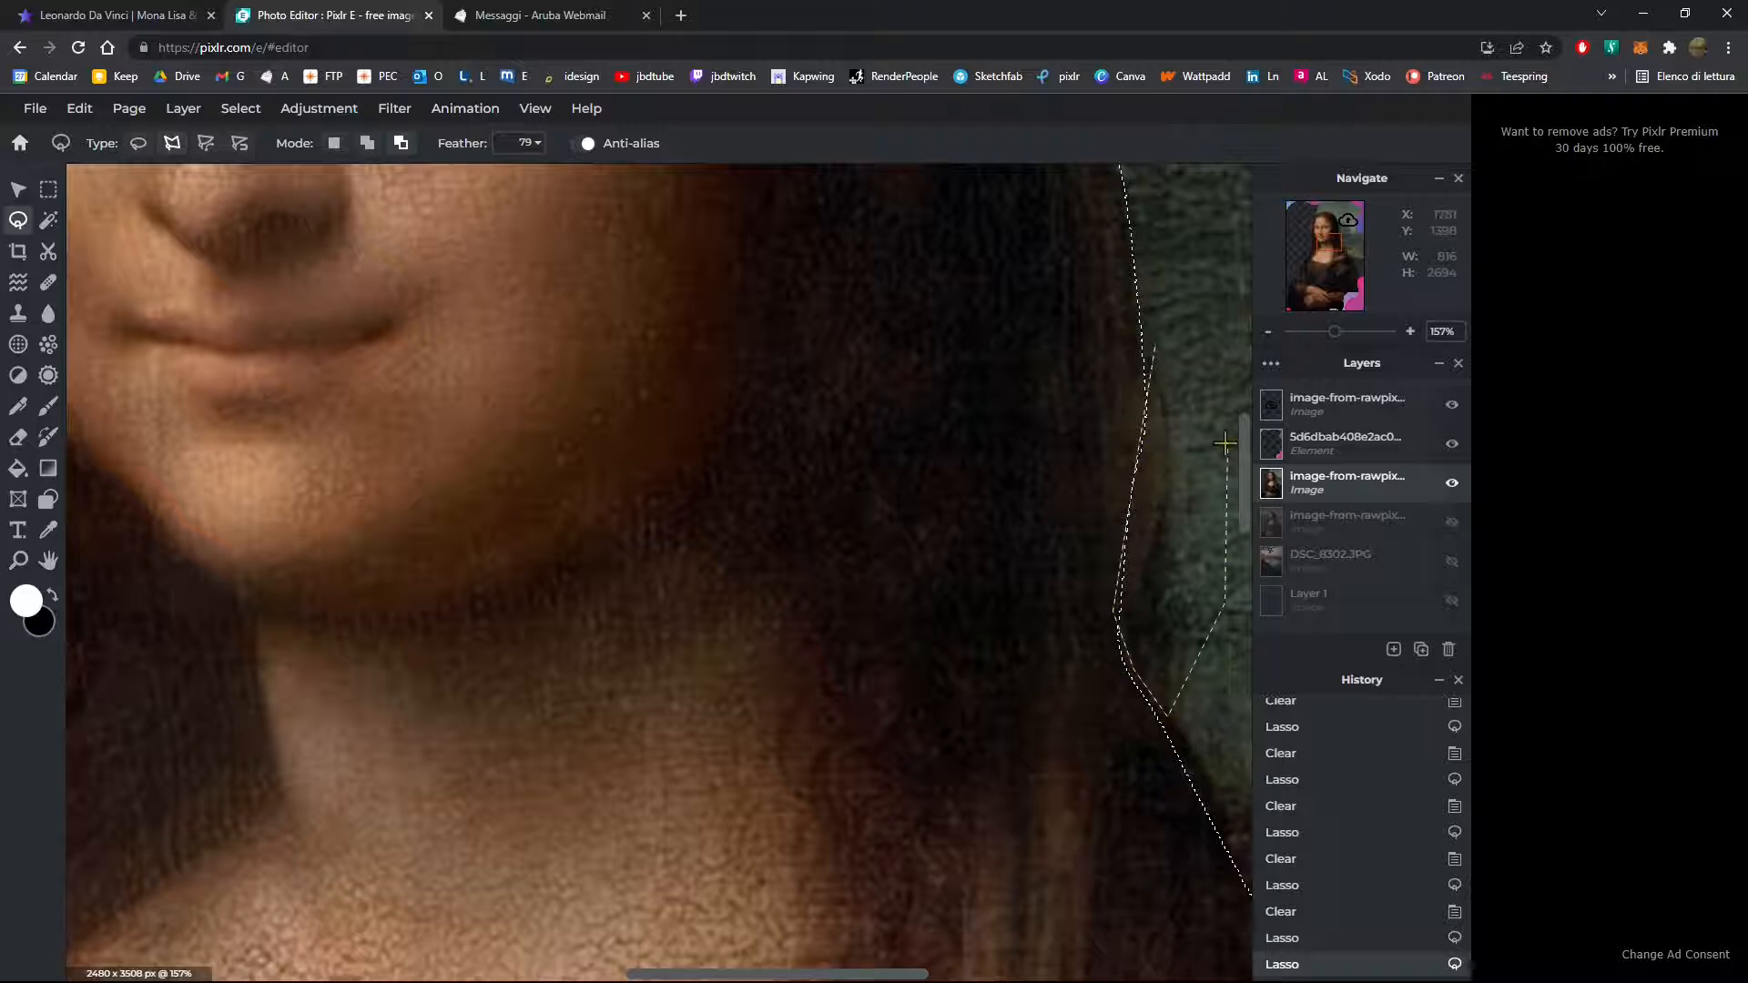
click(1152, 351)
scroll(761, 659, down, 3)
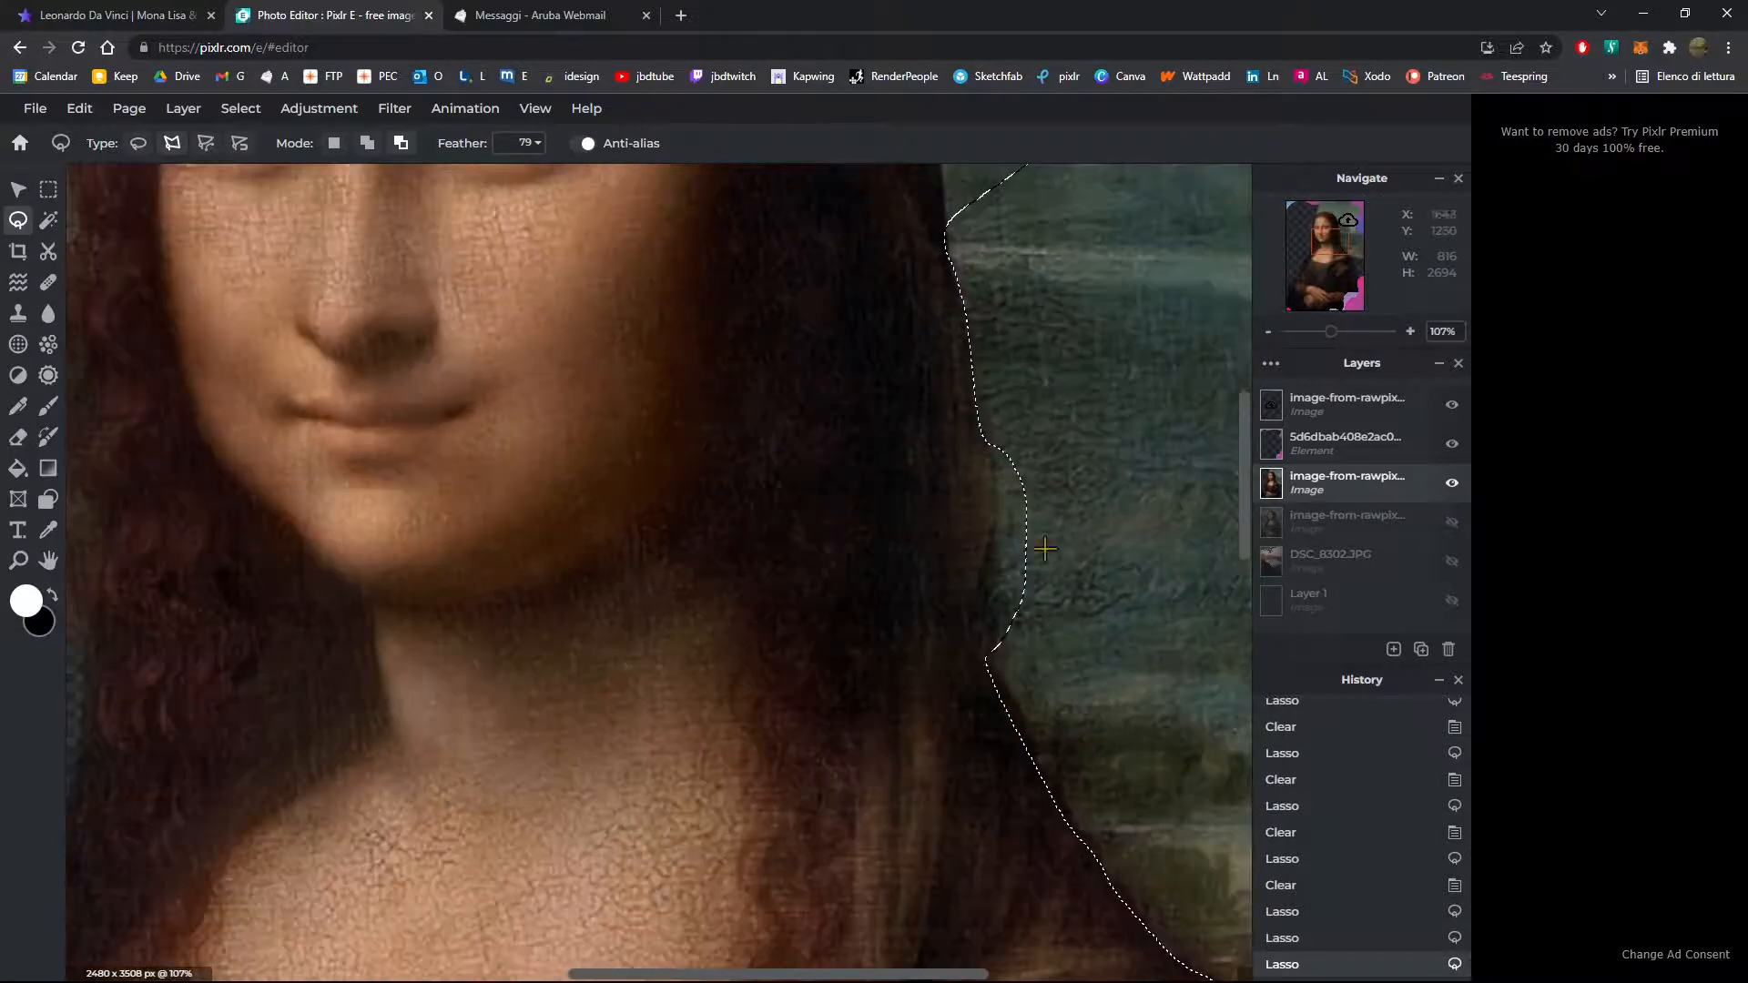
scroll(990, 431, up, 2)
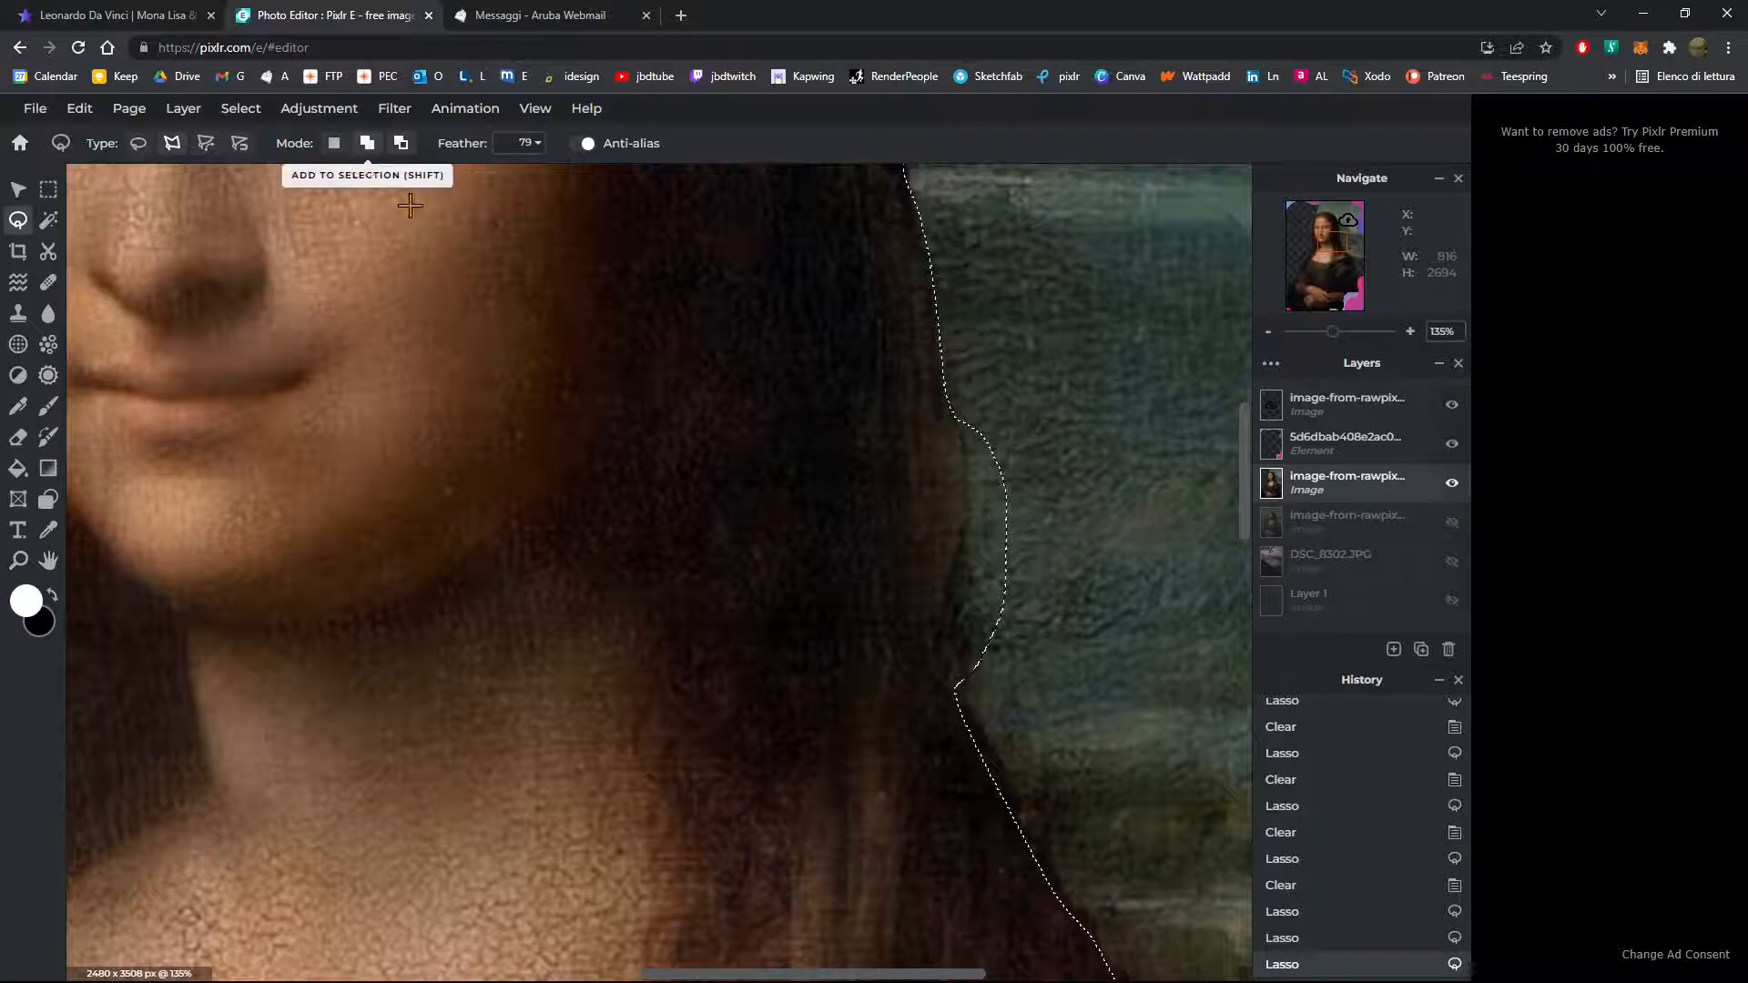
Step: In add-to-selection mode, outline the hair-edge strip beside the chin to restore it to the selection, and clear the selected landscape
click(366, 143)
click(963, 393)
click(966, 512)
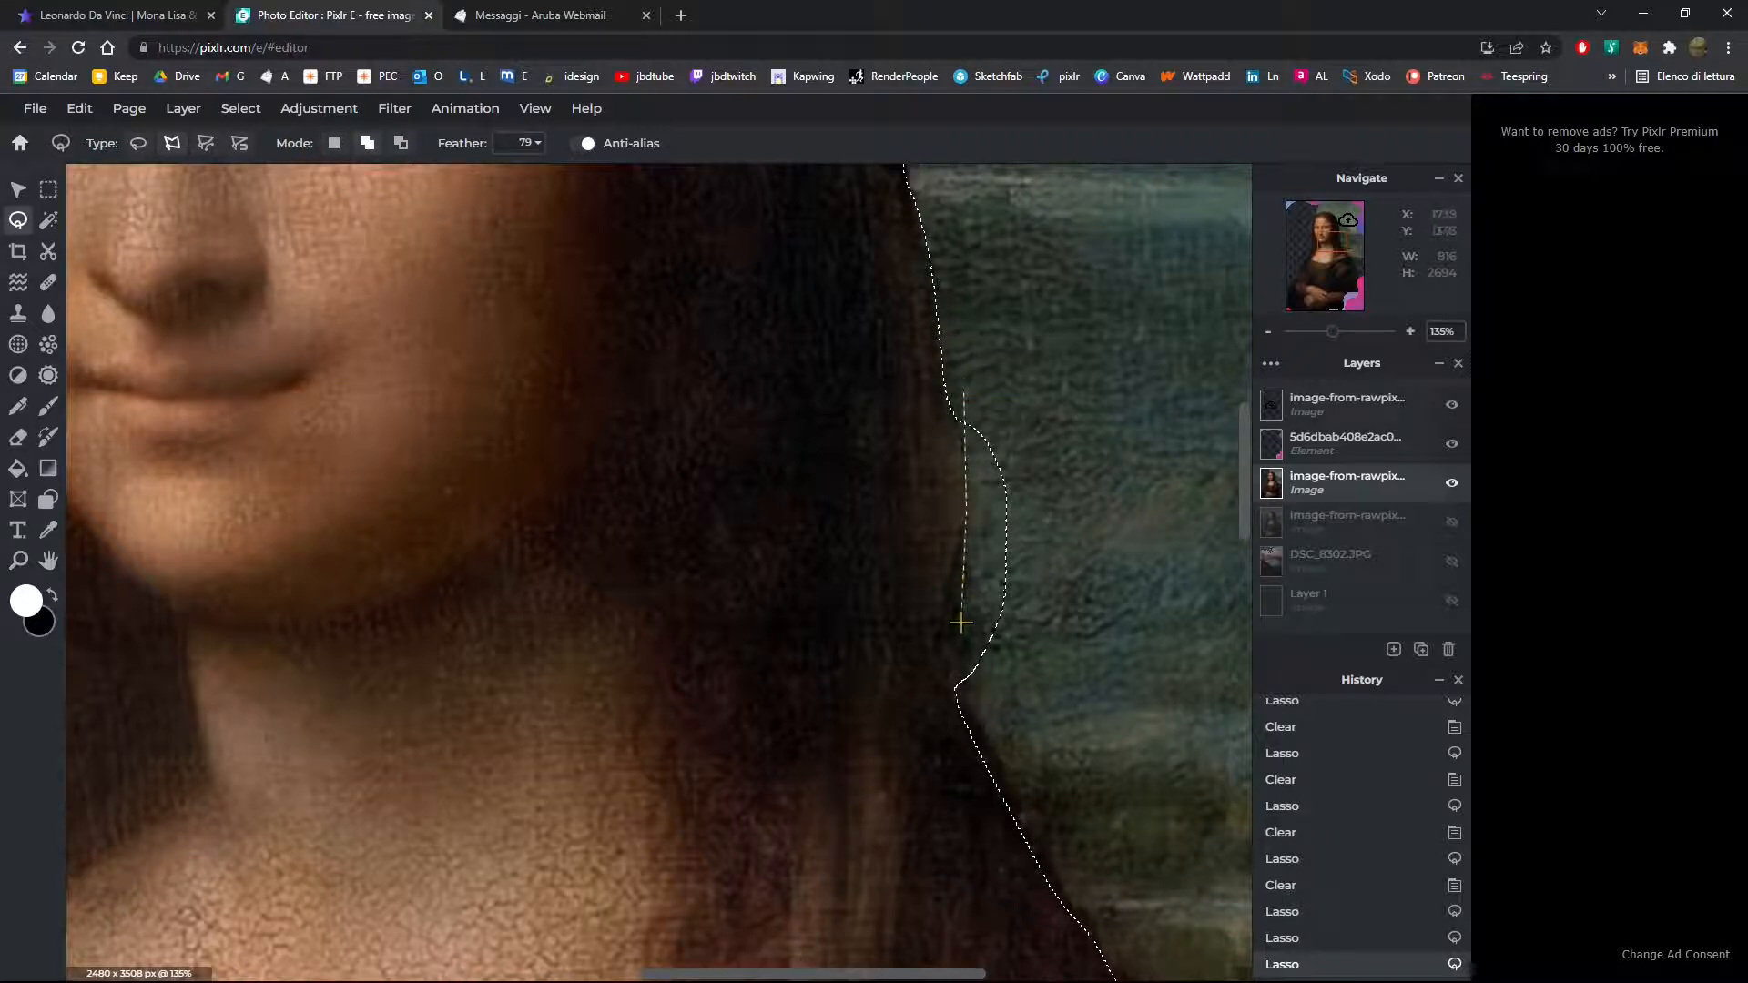
click(963, 392)
scroll(598, 675, down, 5)
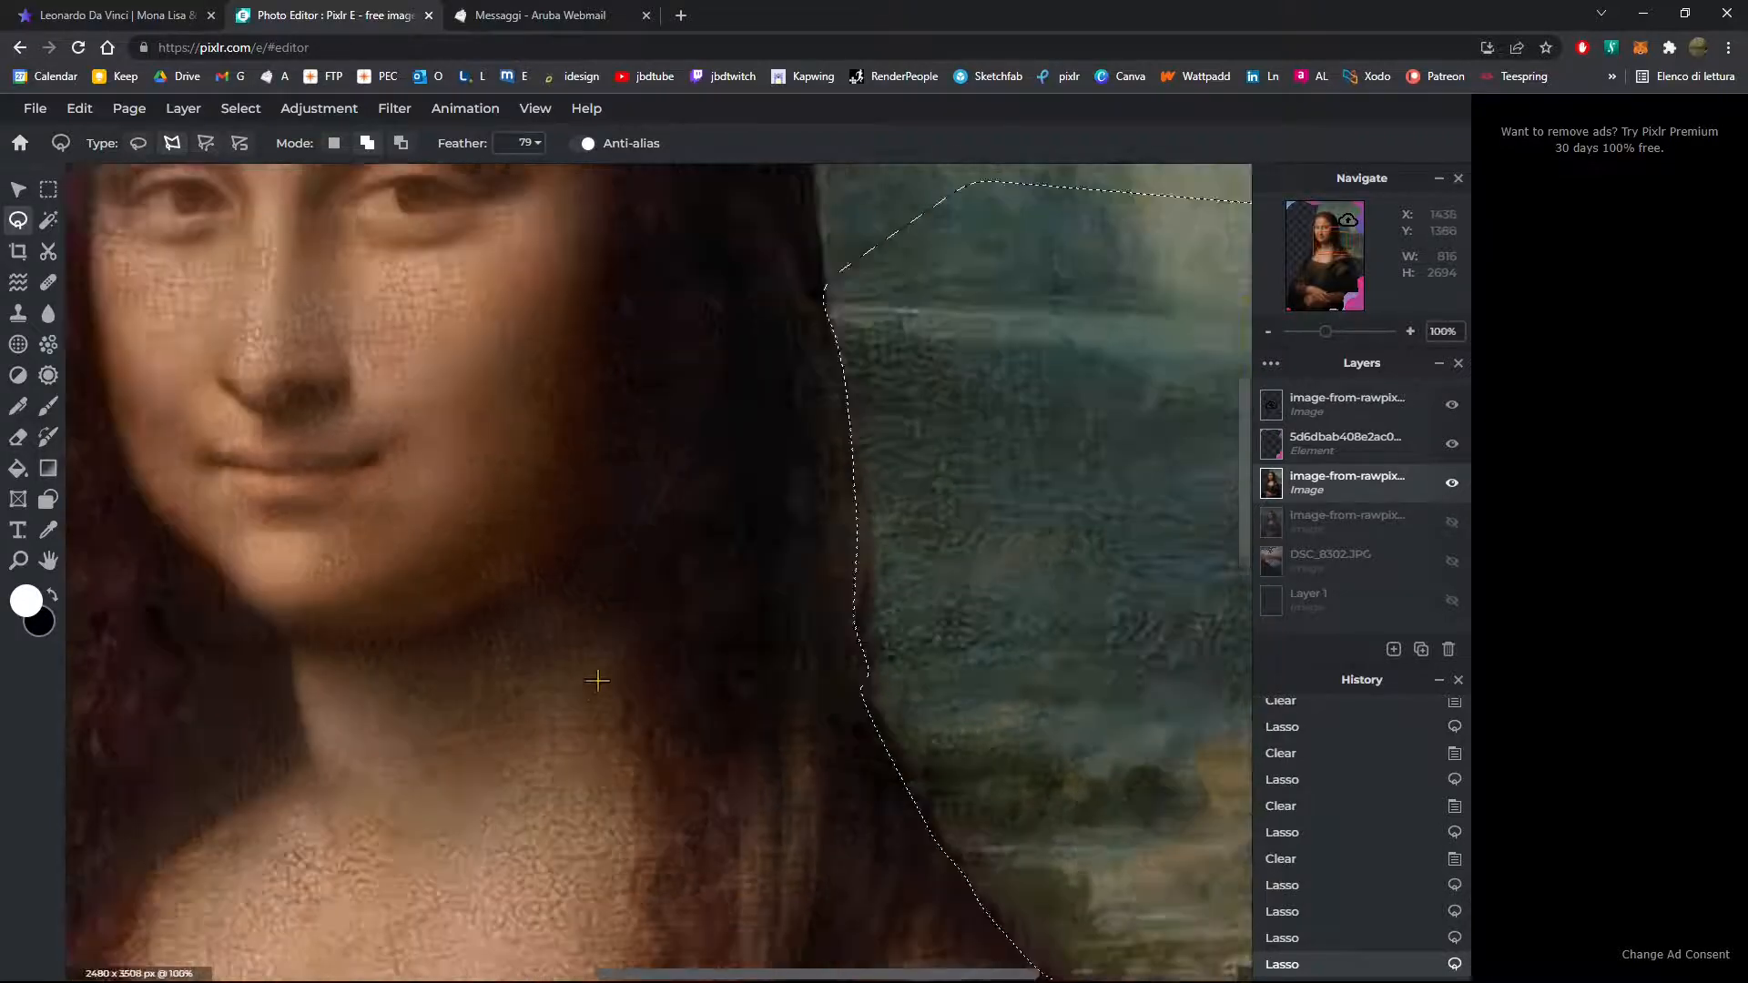
scroll(701, 545, down, 1)
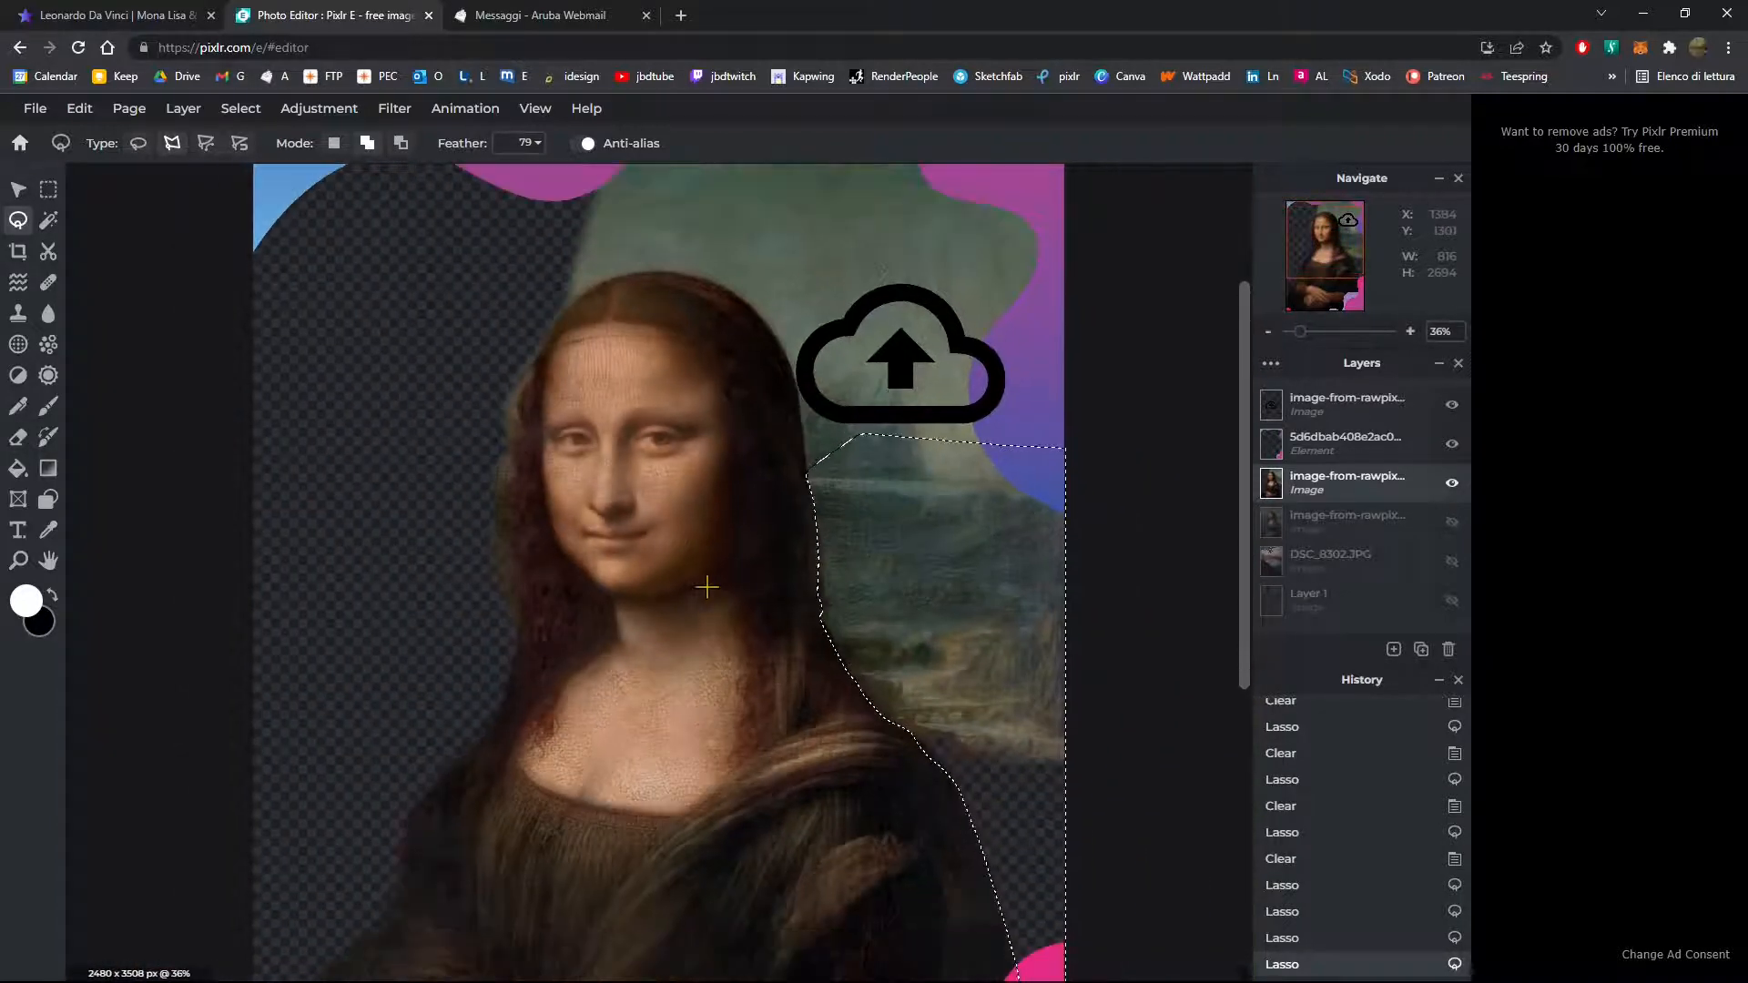
key(Delete)
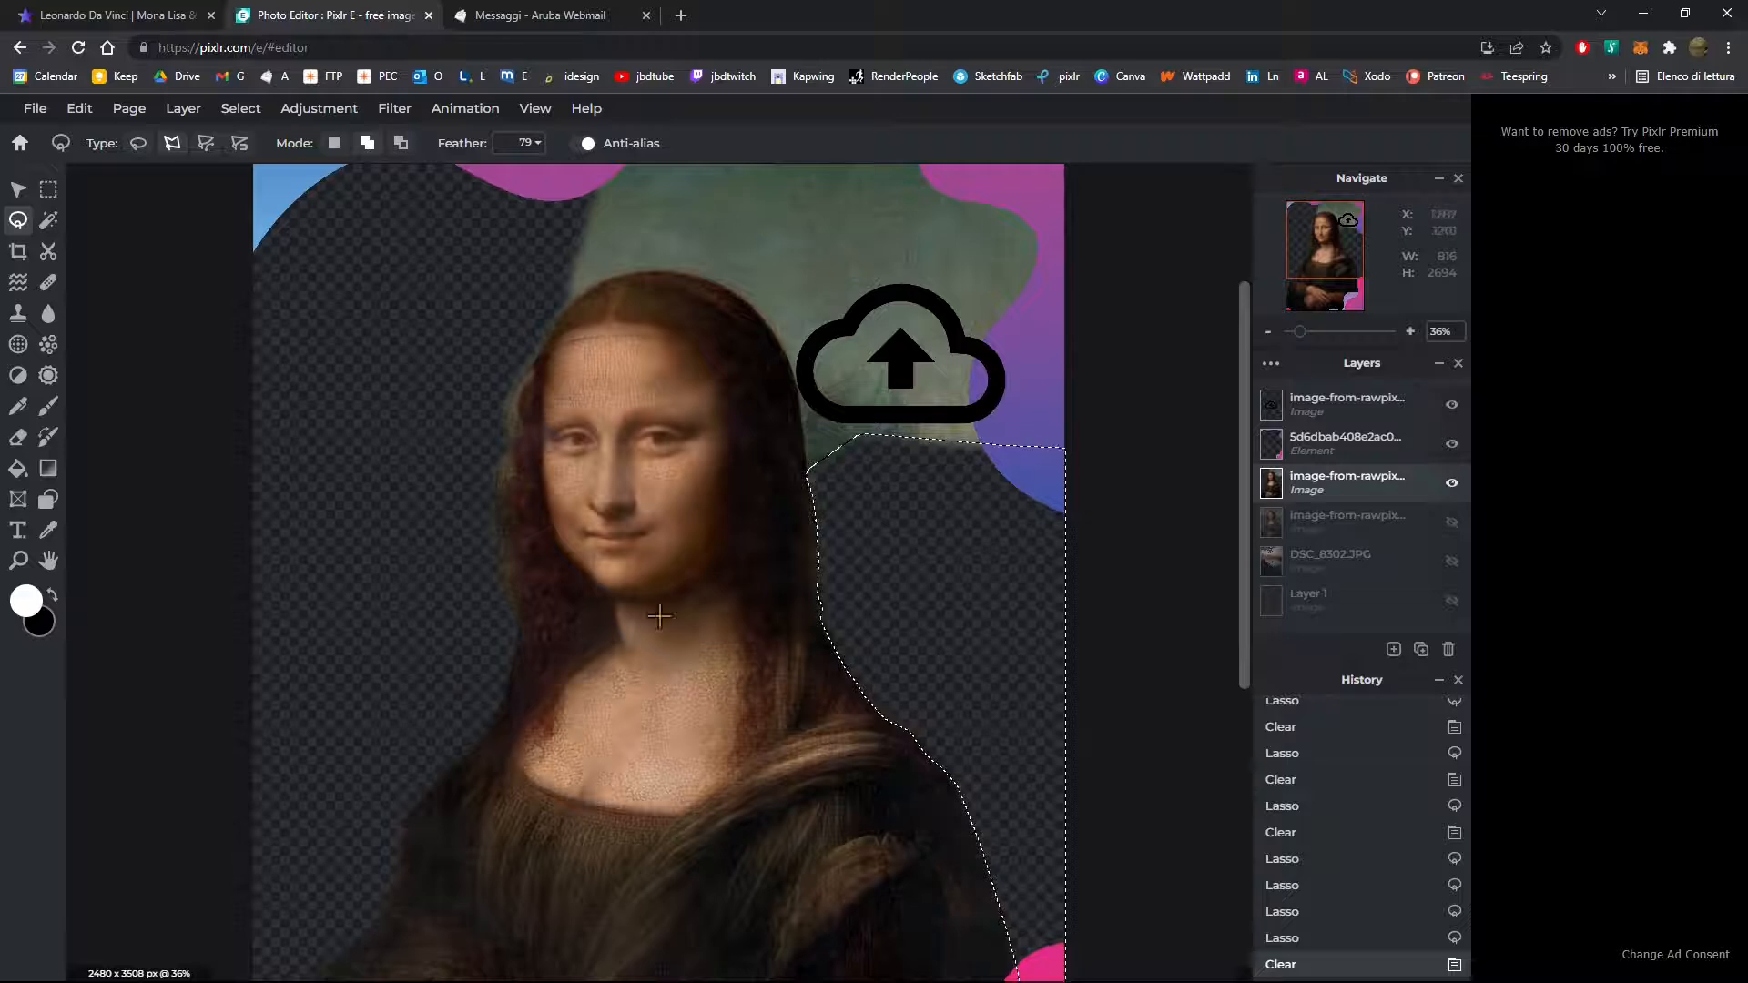
scroll(695, 183, down, 1)
scroll(744, 187, up, 1)
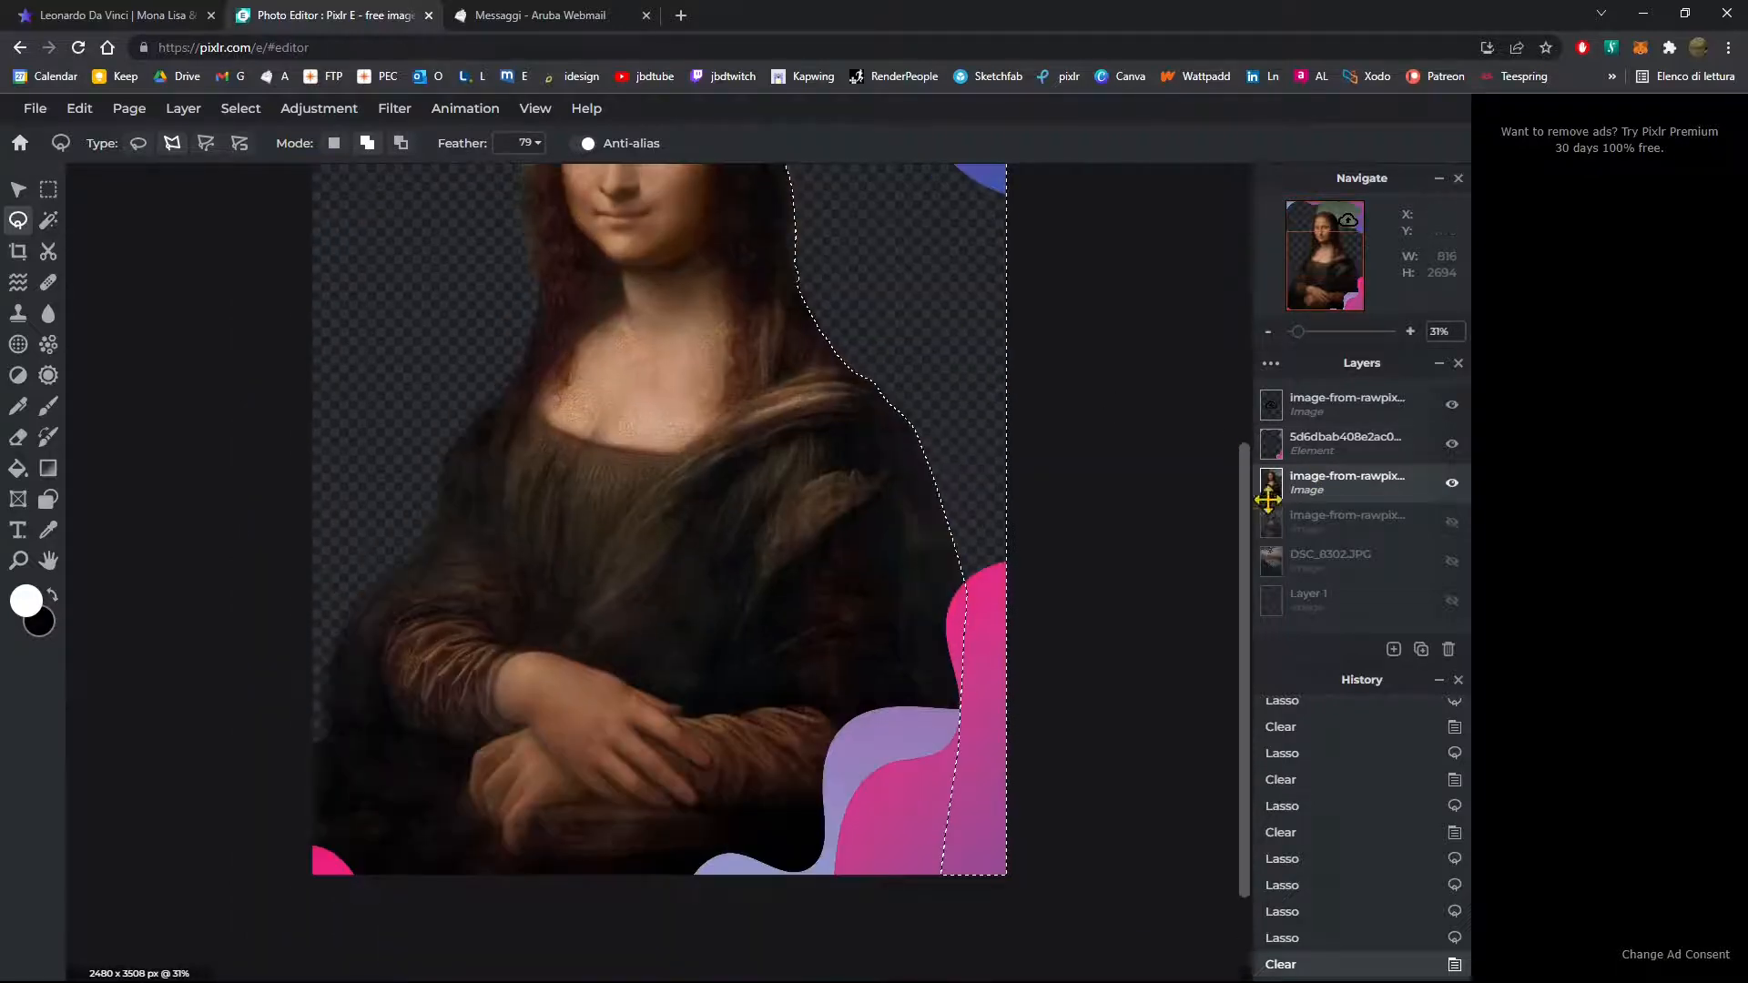
Step: With the Lasso's bezier type, trace the outer hair edge from eye level up to the crown of the head
scroll(901, 405, up, 3)
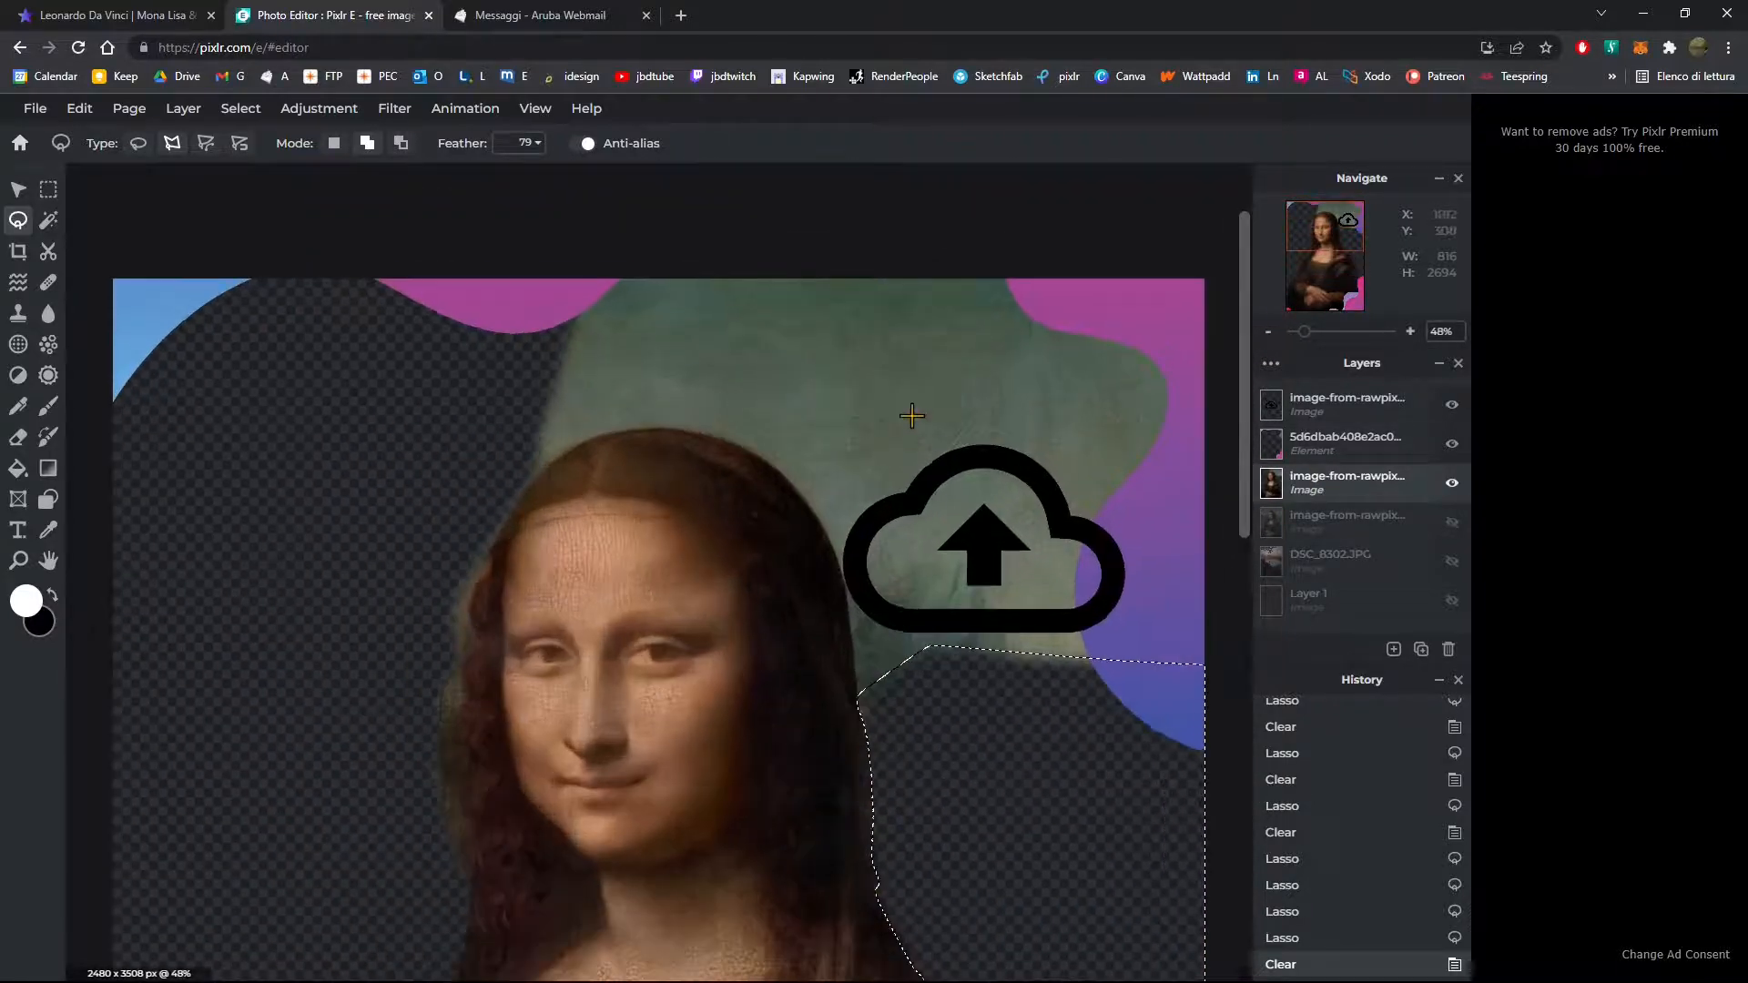
click(210, 151)
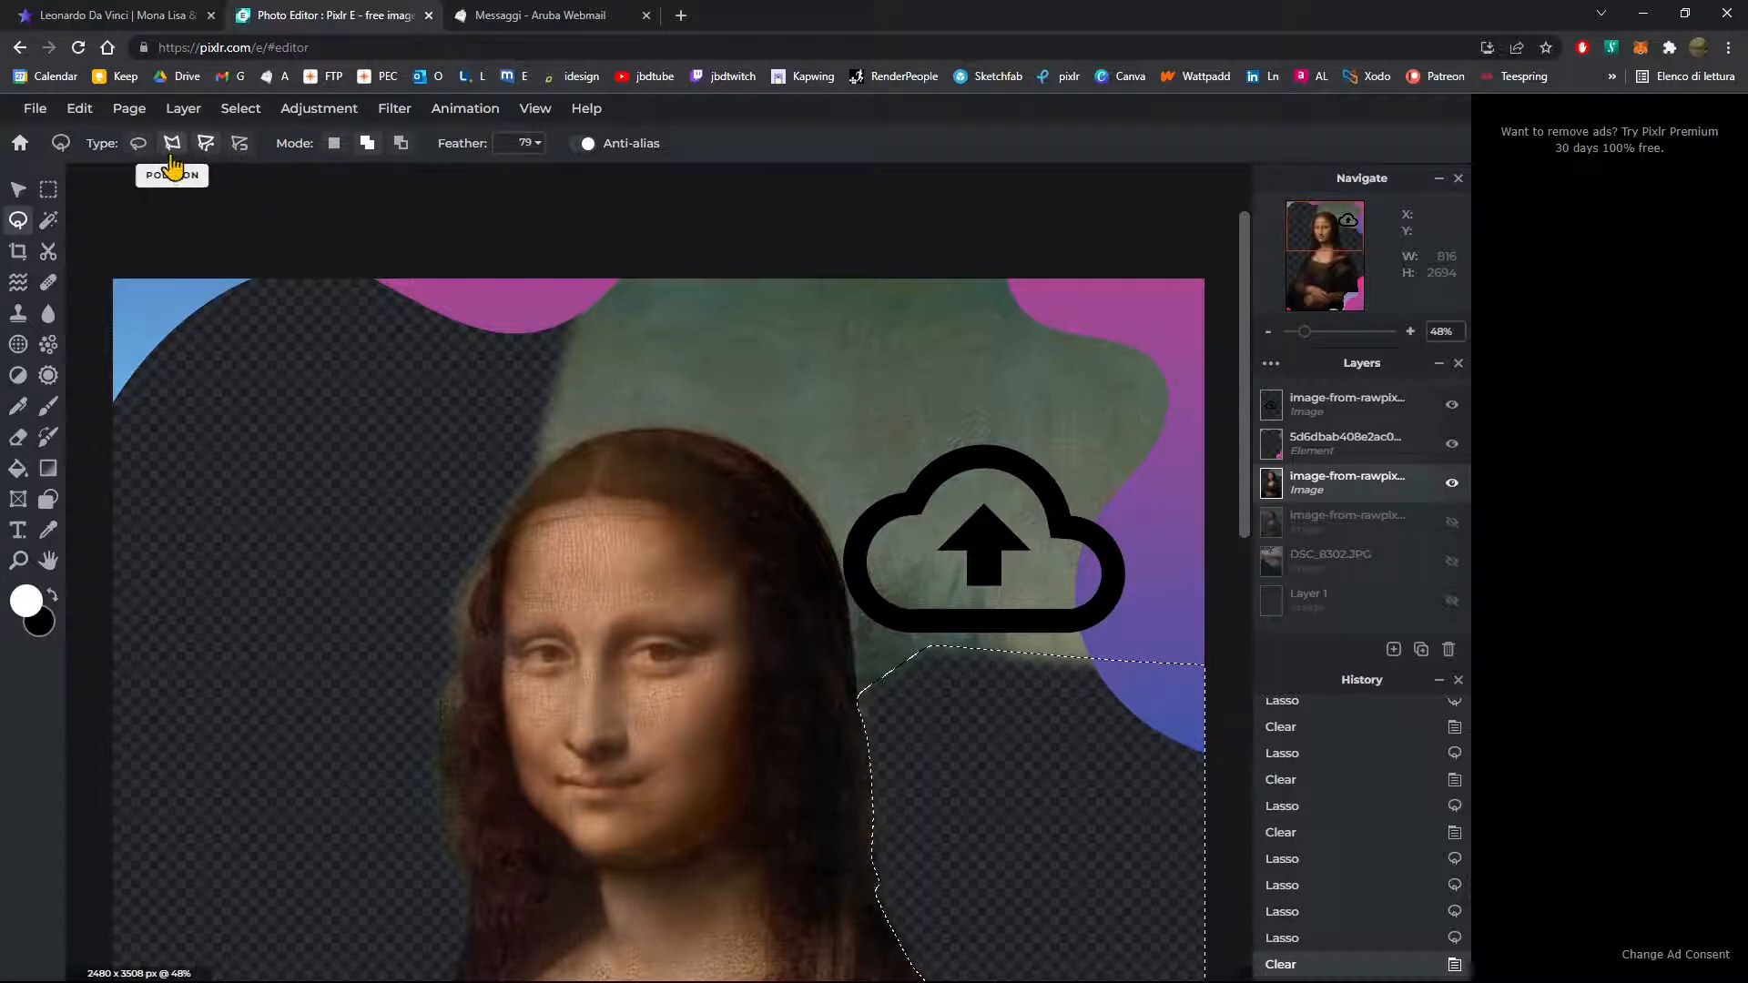
scroll(911, 701, up, 5)
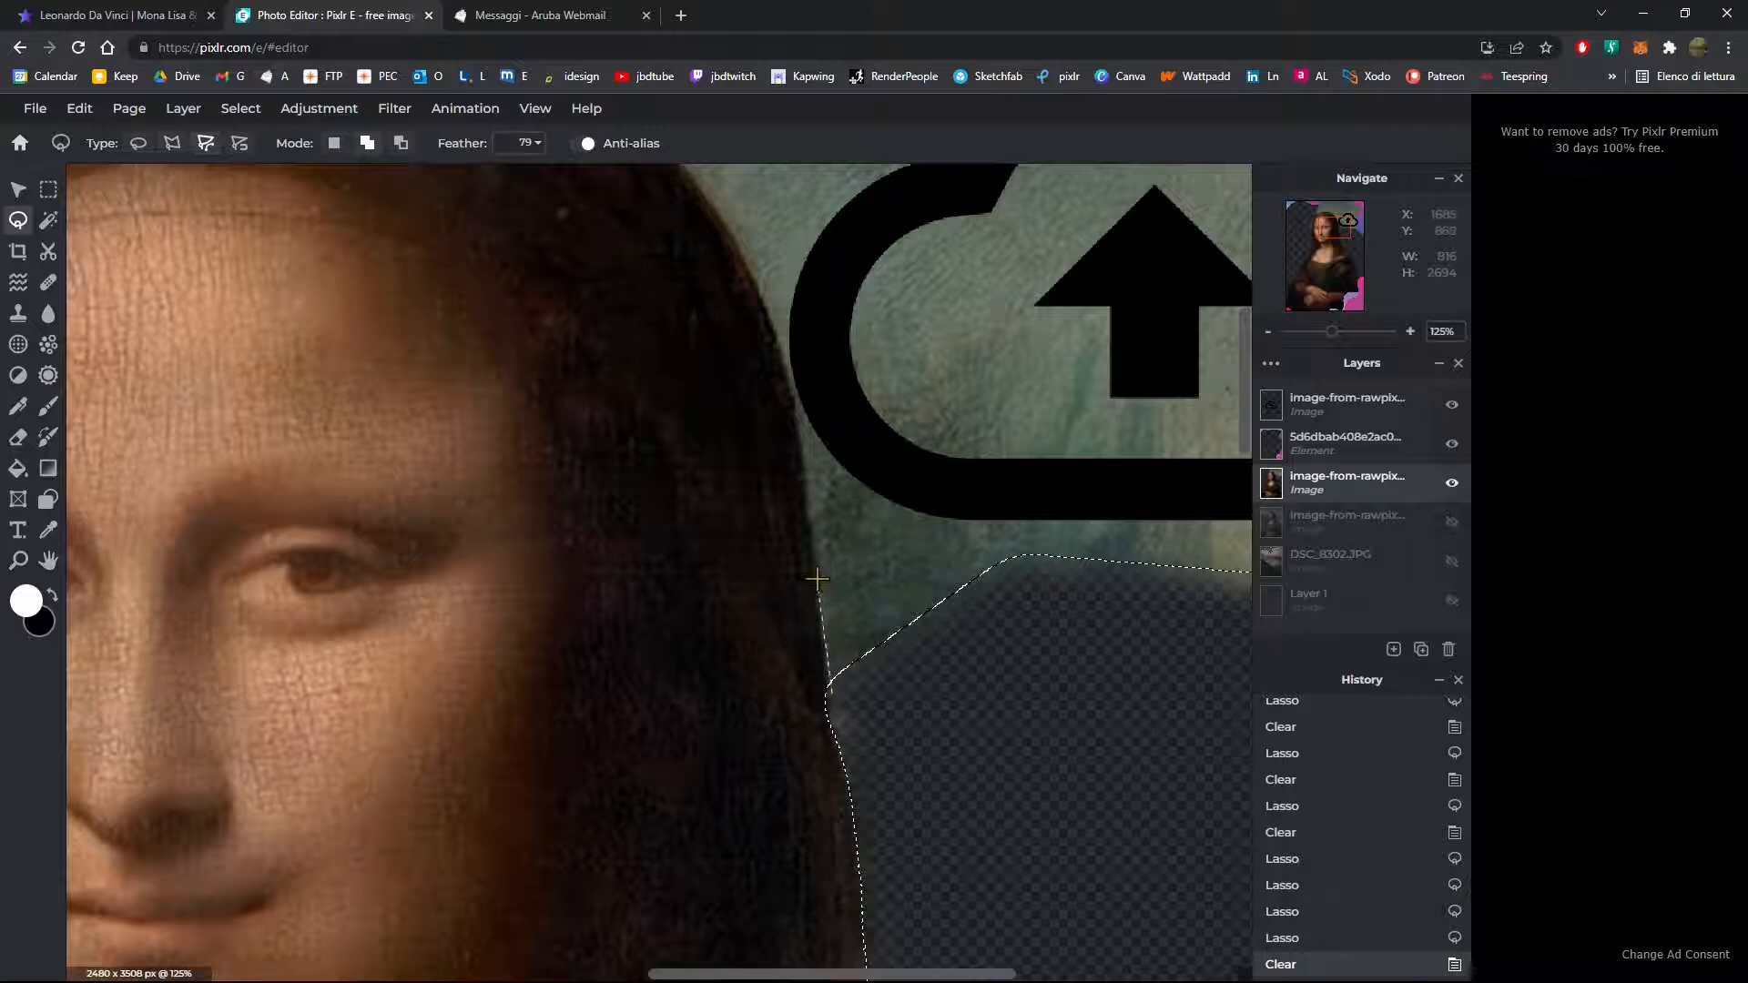
click(802, 444)
scroll(821, 569, up, 2)
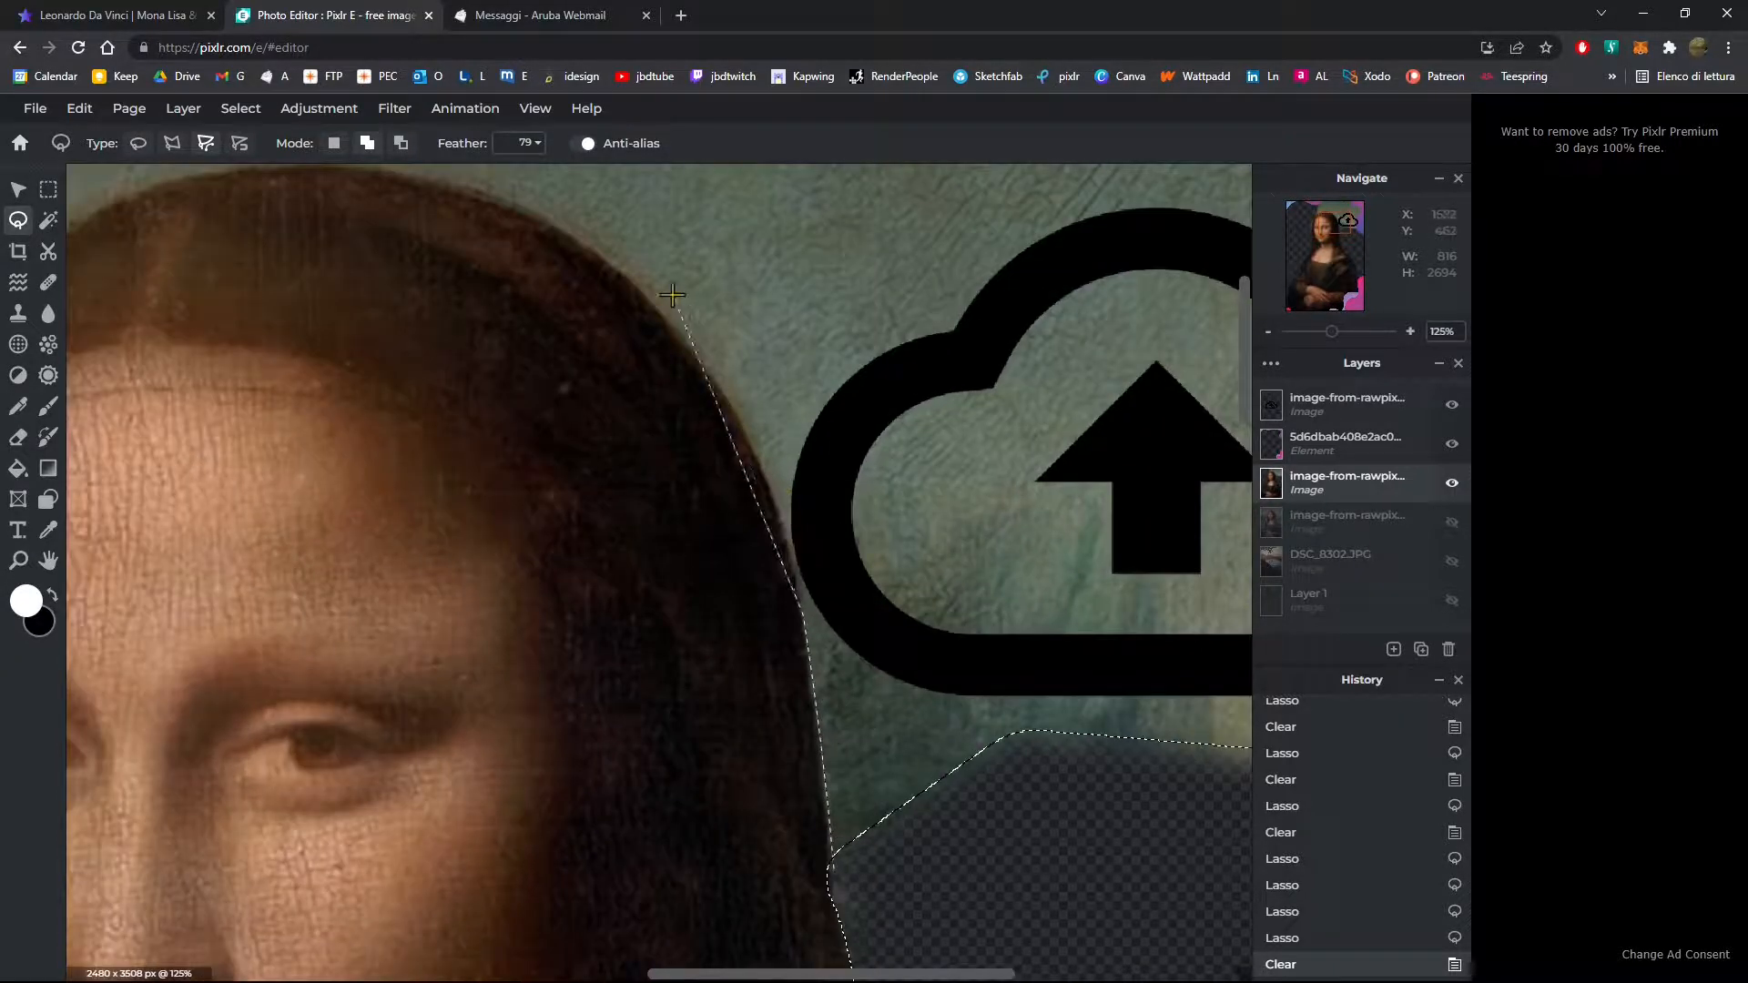
click(645, 294)
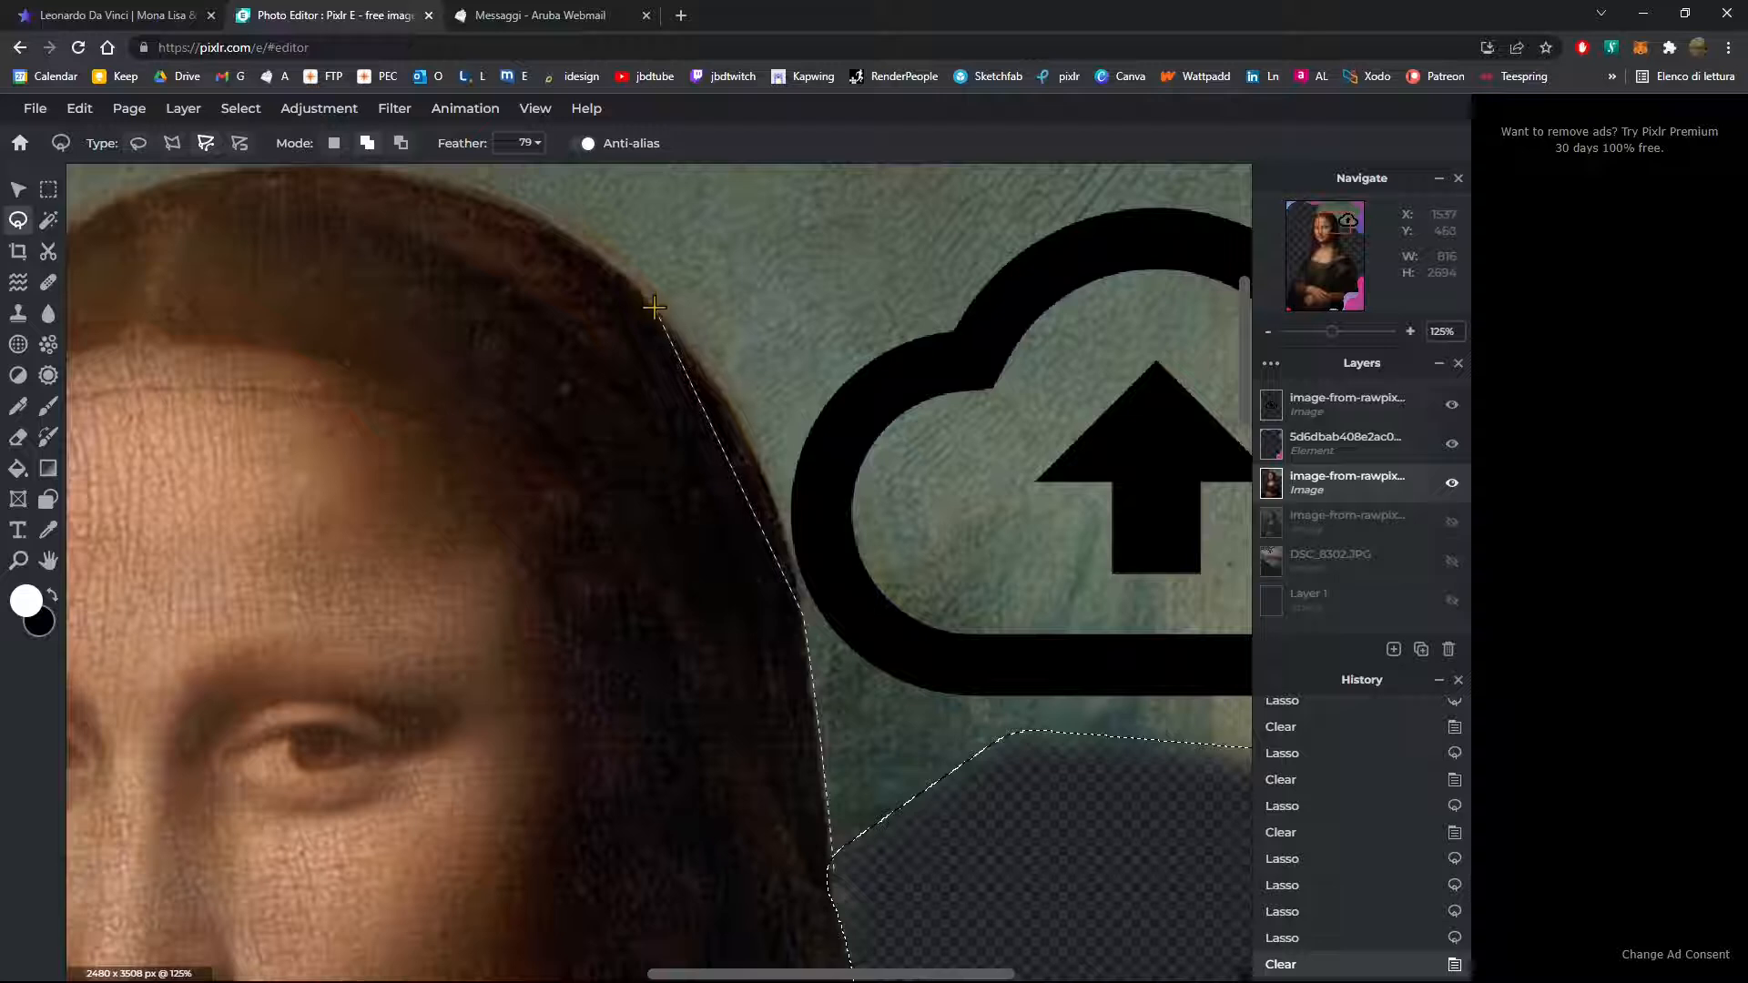
click(767, 417)
scroll(714, 378, down, 5)
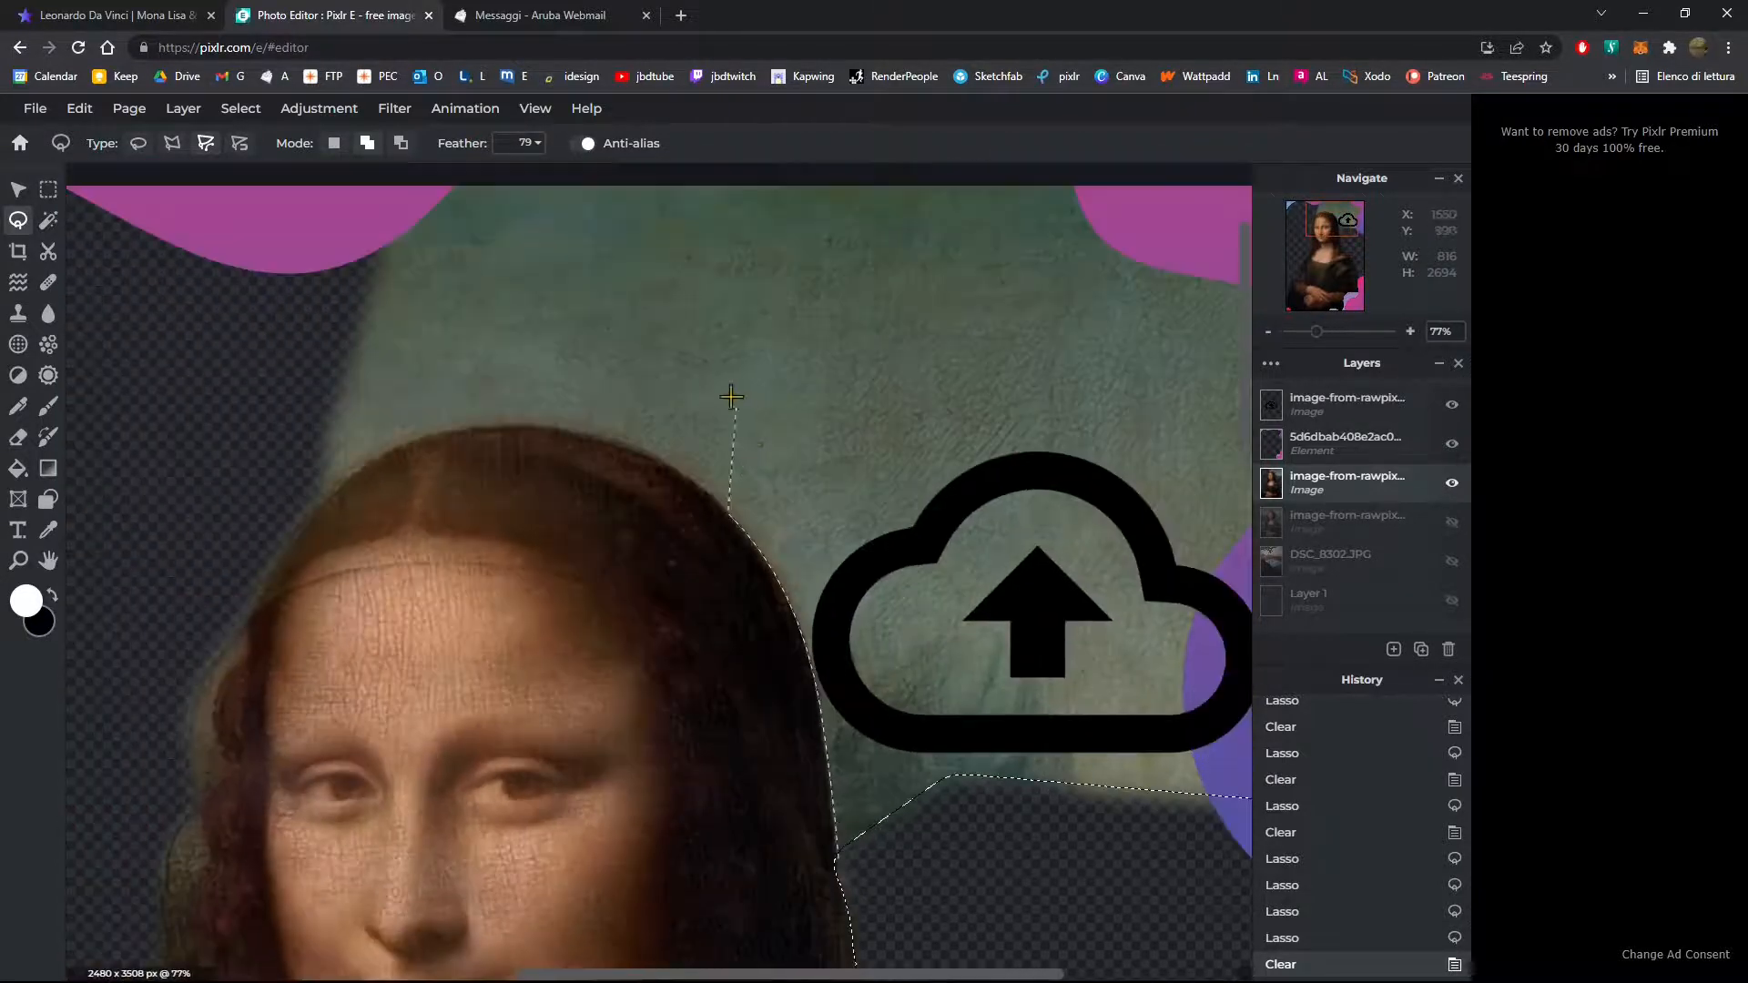
scroll(726, 405, up, 4)
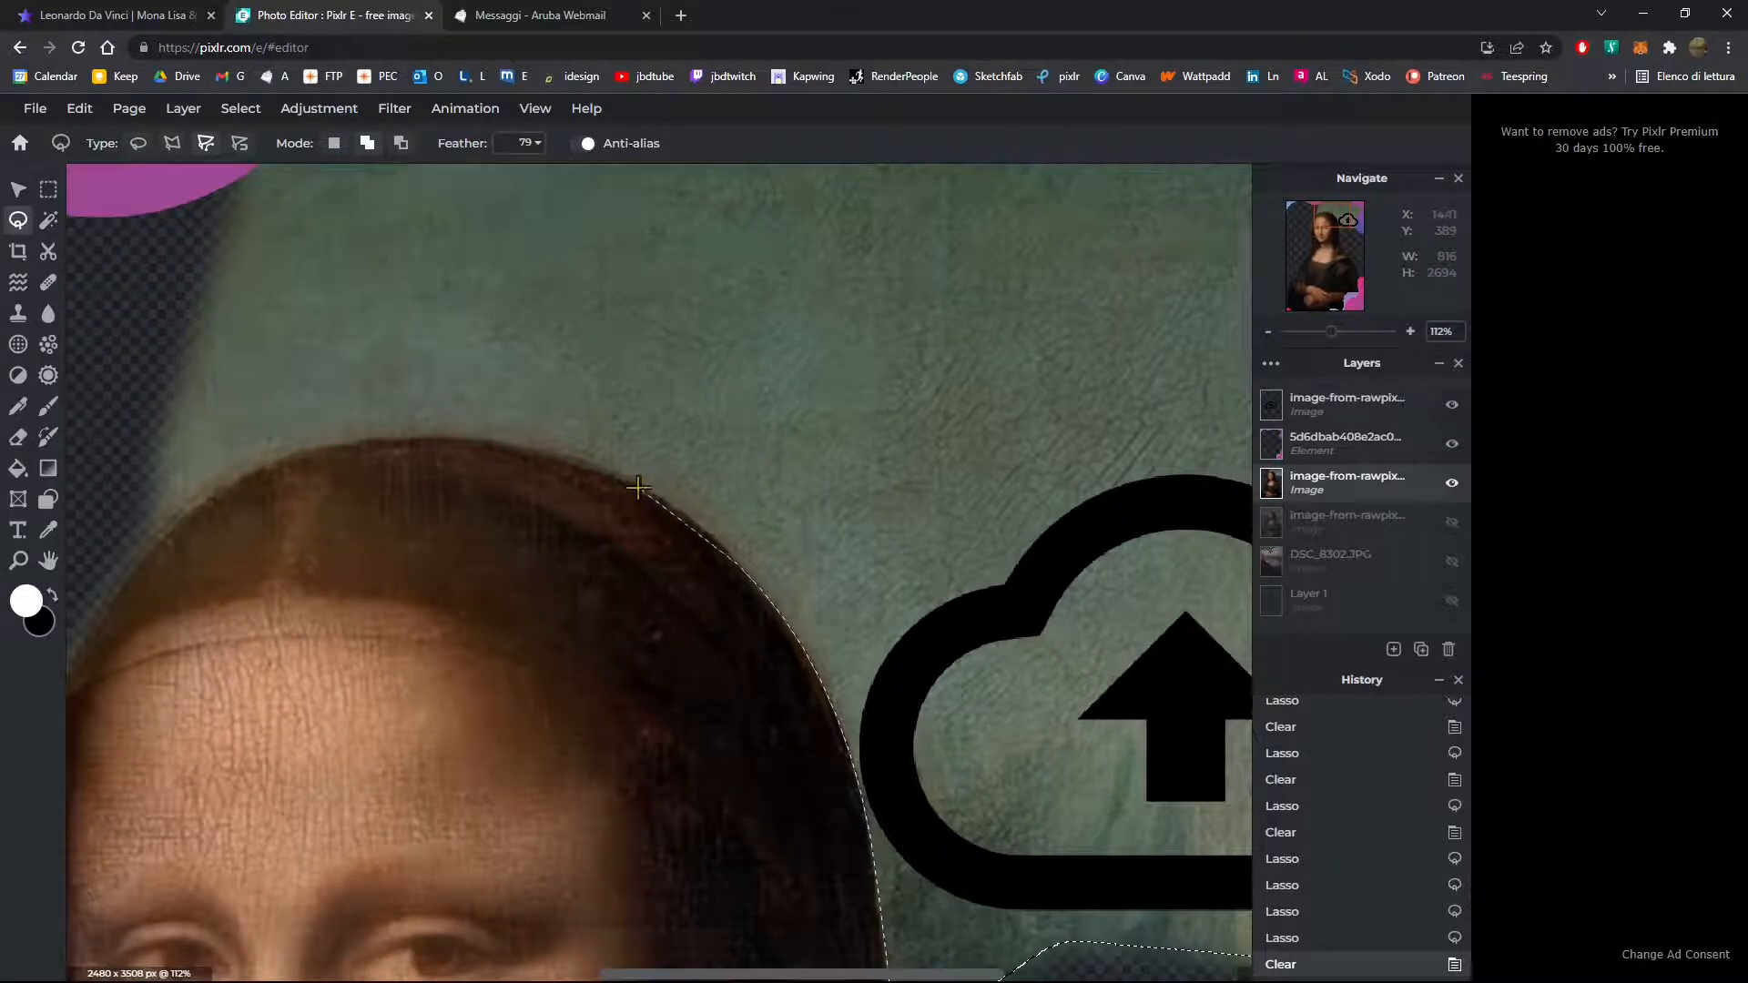
scroll(510, 624, down, 3)
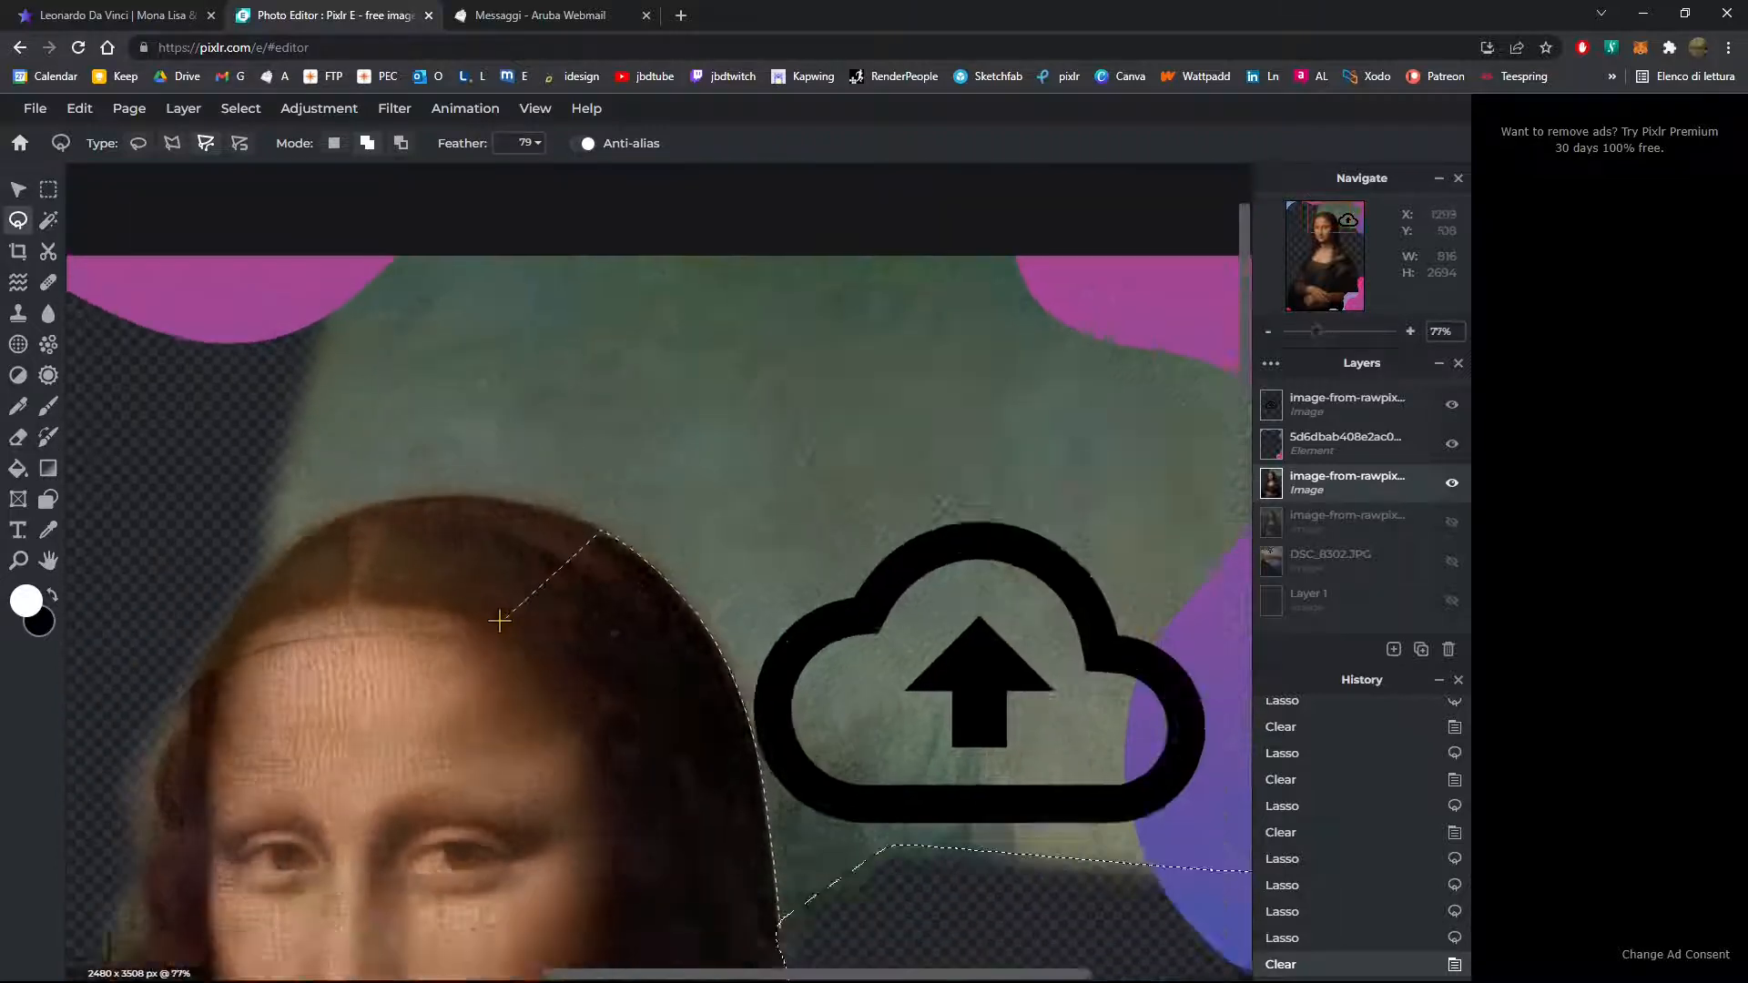
Step: Close the outline around the cloud icon and past the canvas edge, extending the selection to about 1062 × 3210 px, and clear it
drag(906, 519, 971, 518)
scroll(1144, 454, down, 2)
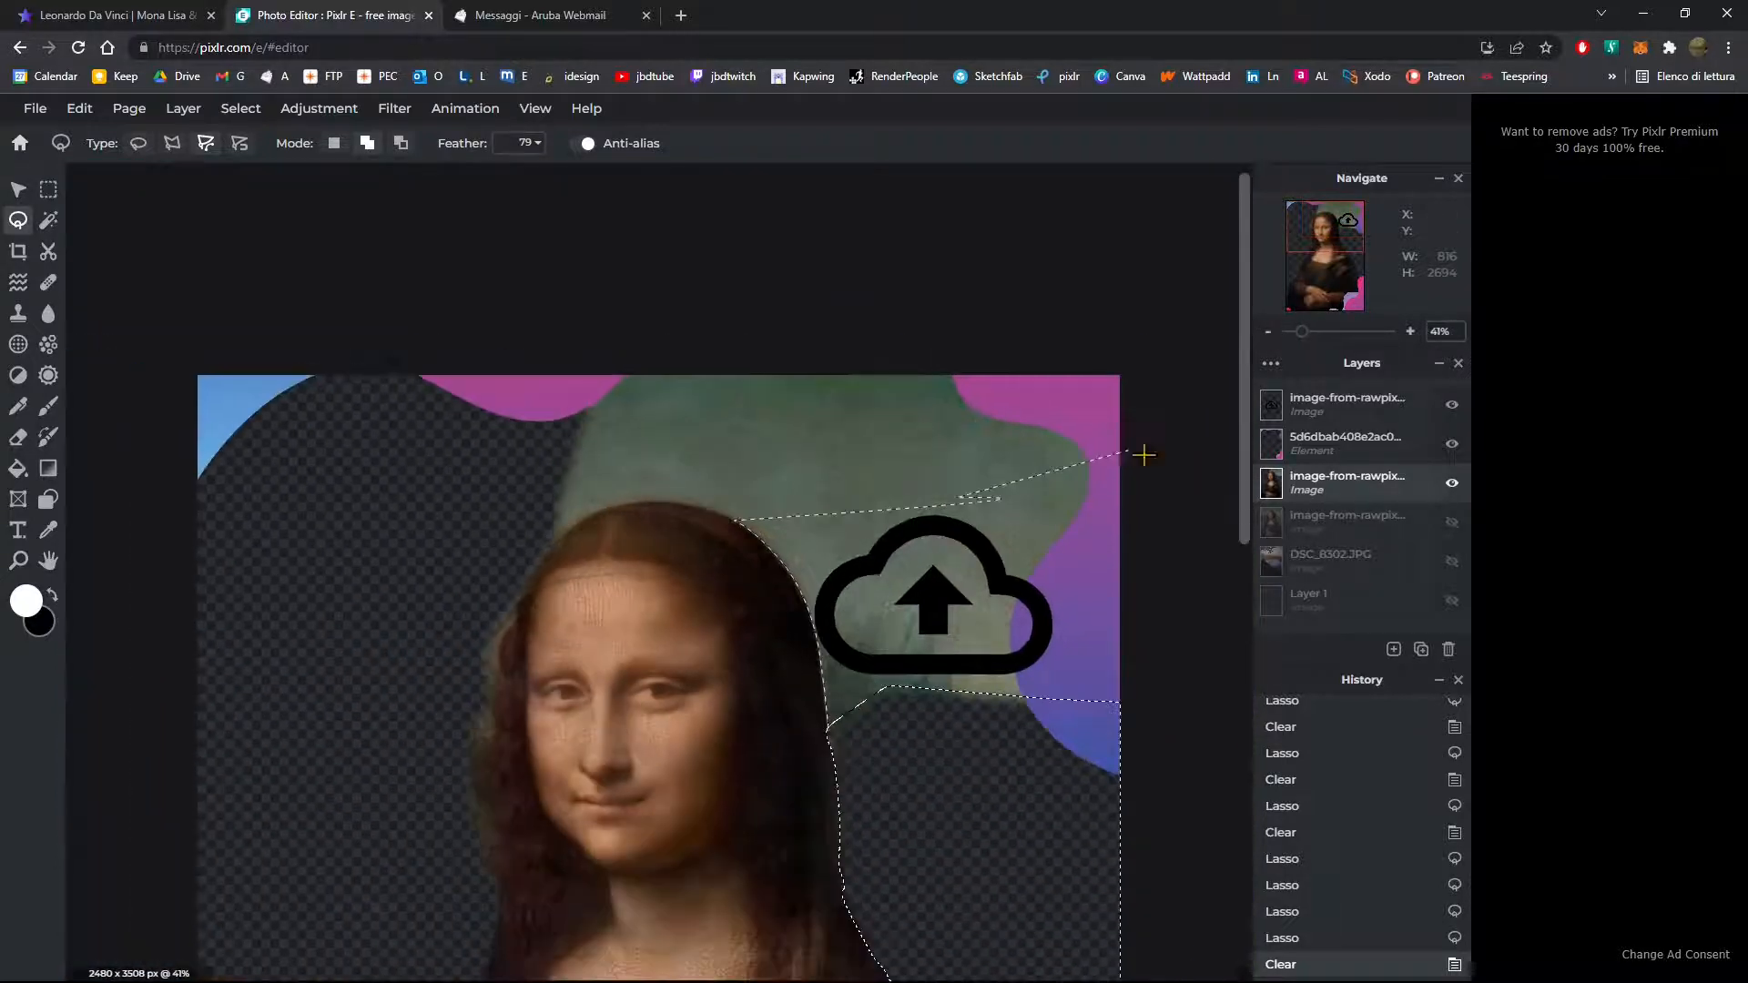
mouse_move(1202, 488)
mouse_down()
mouse_move(1202, 670)
mouse_move(1083, 747)
mouse_move(1166, 772)
mouse_up()
drag(1009, 797, 846, 757)
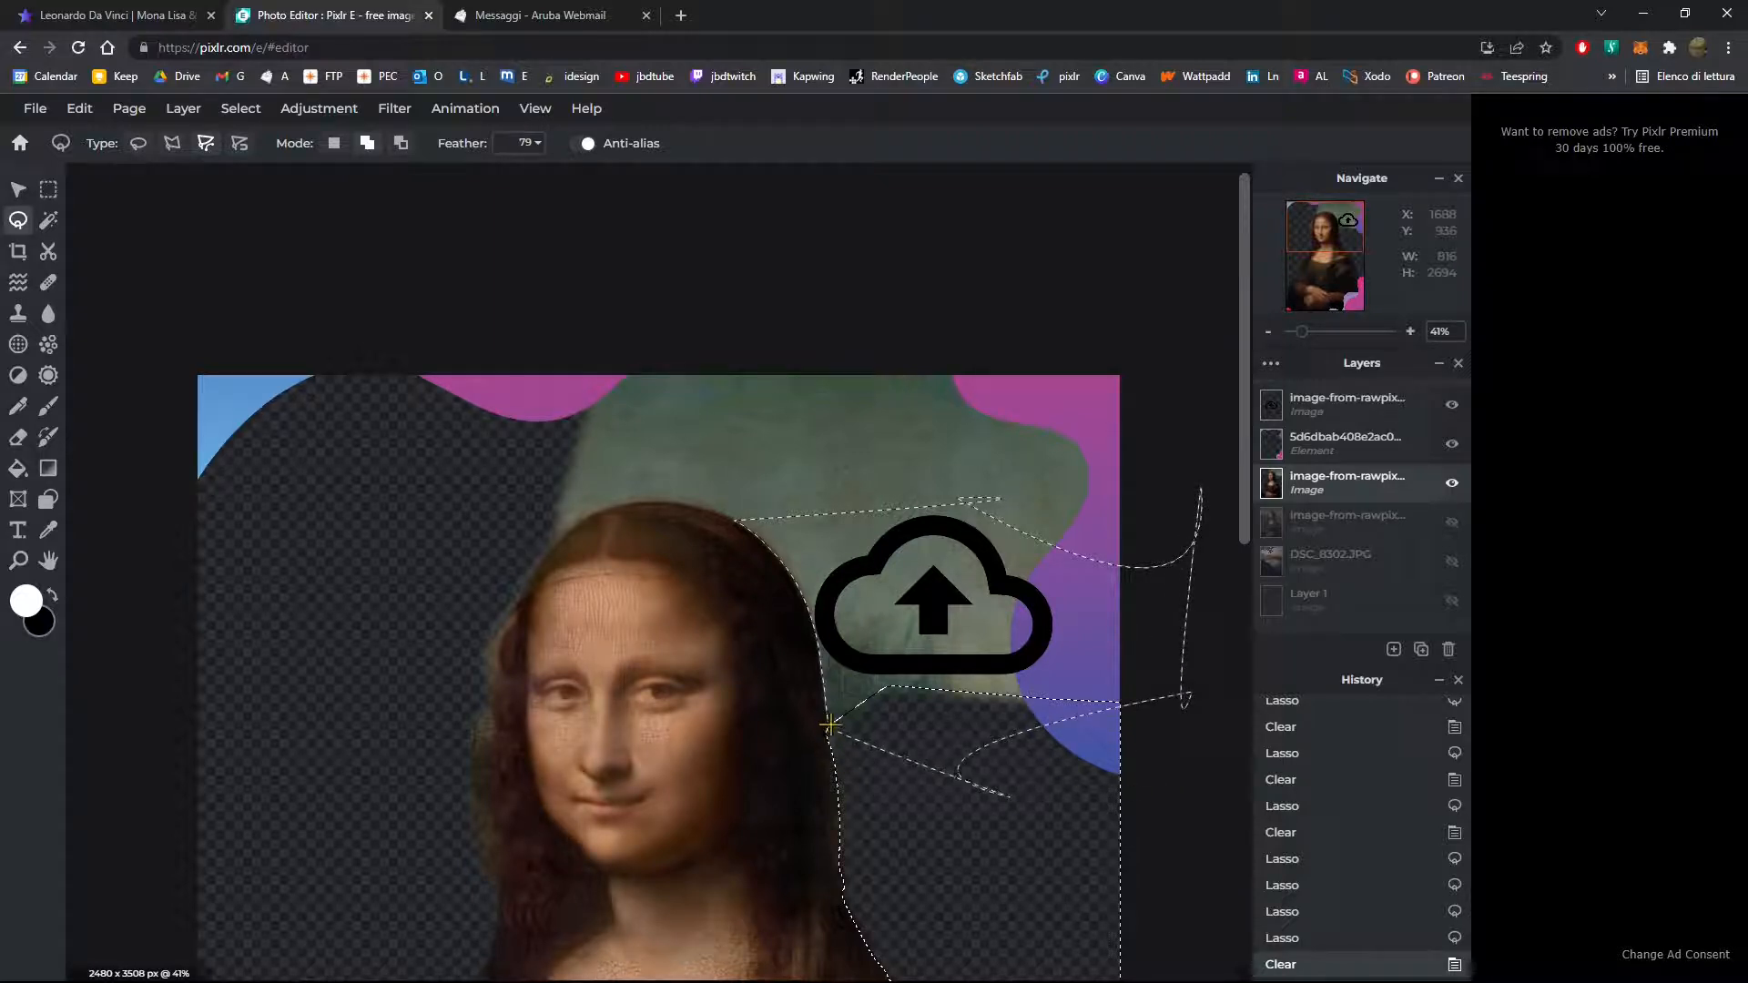
click(829, 725)
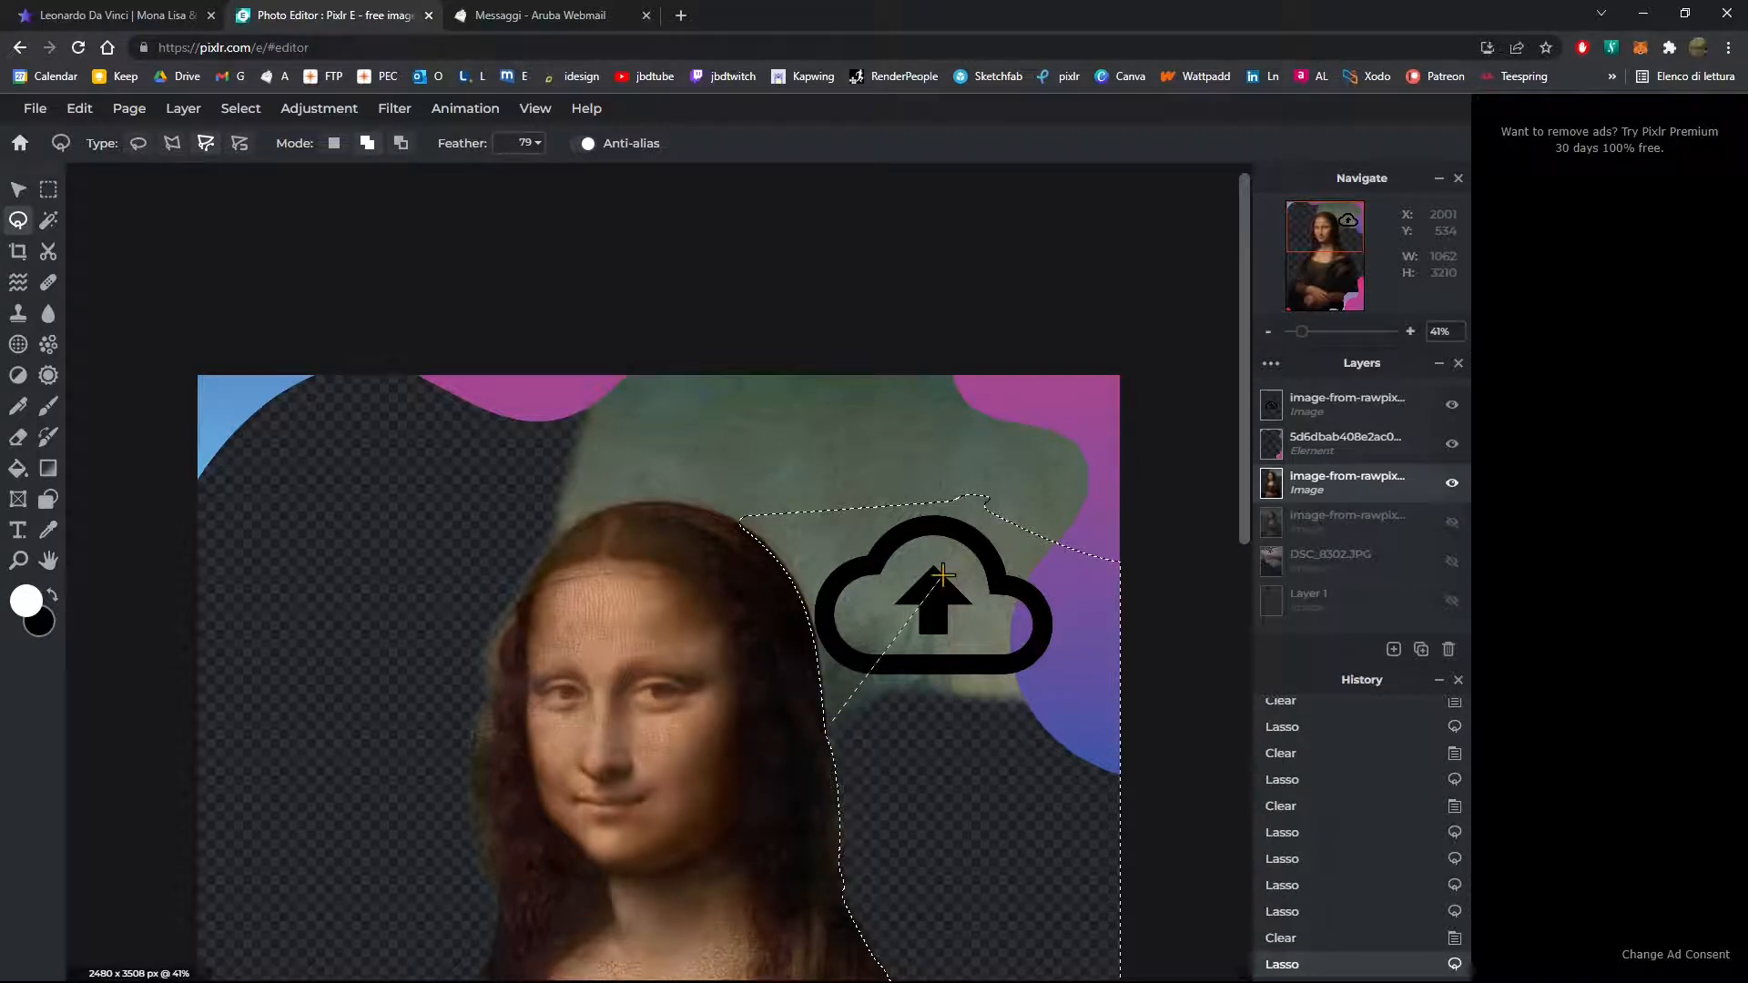
key(Delete)
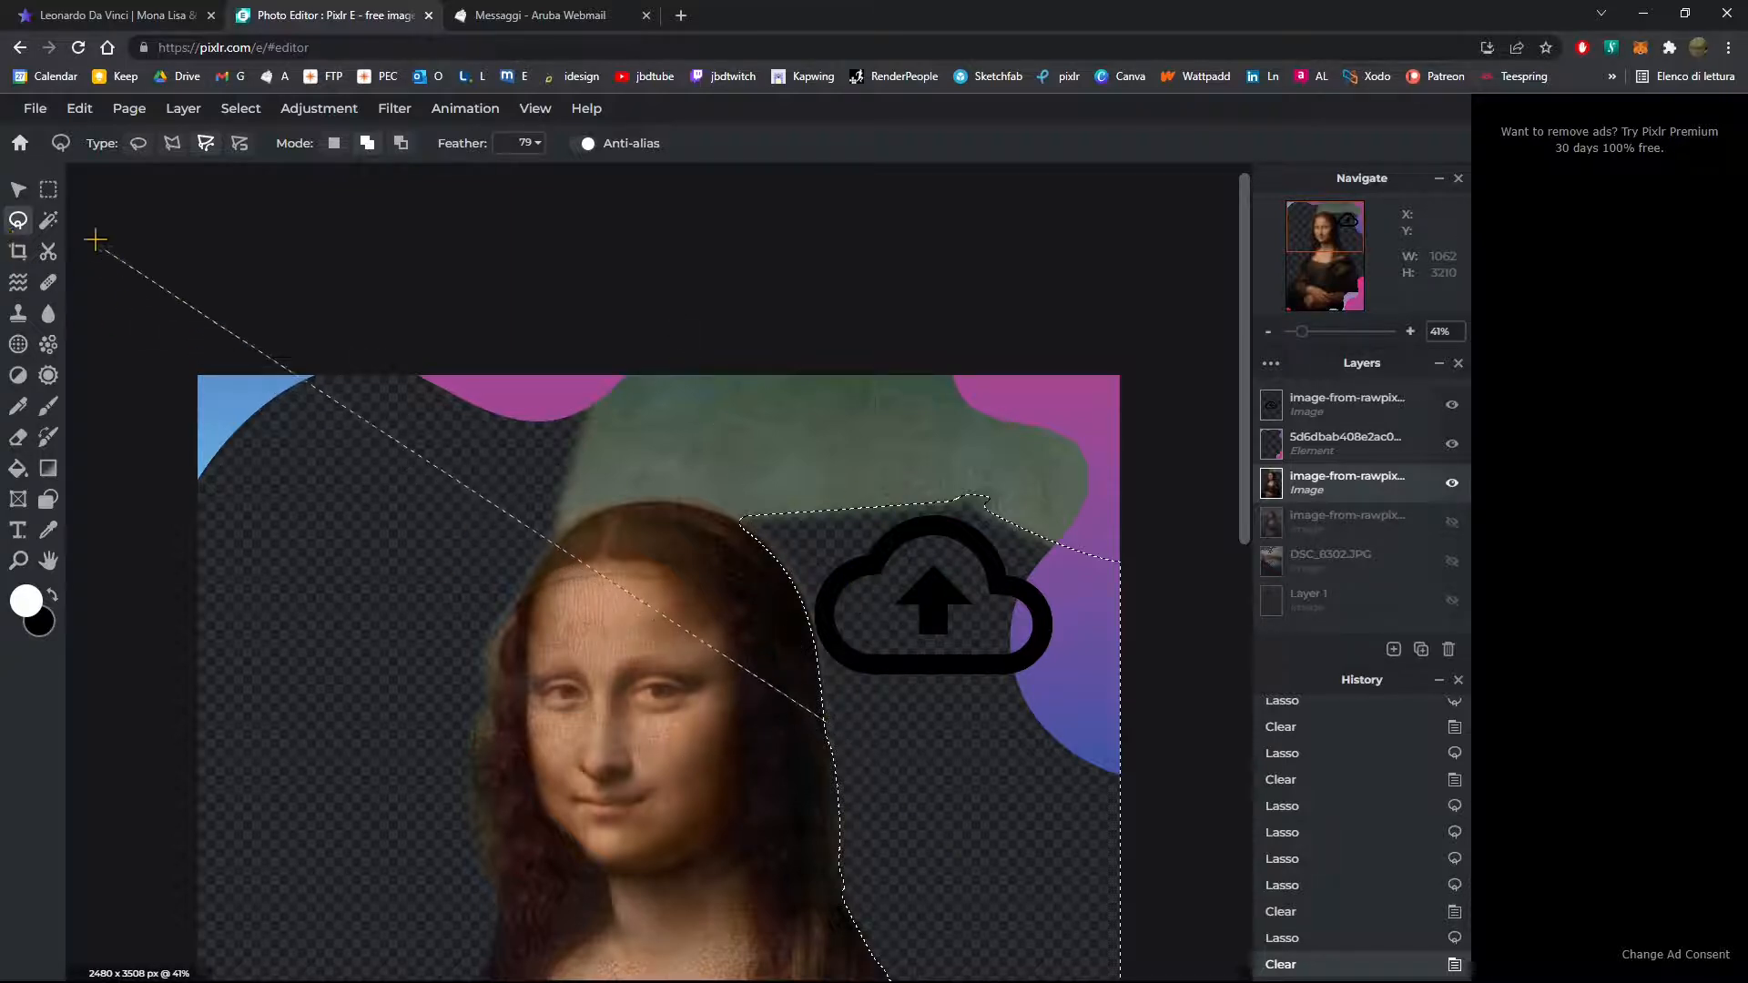
Step: Replace the lasso selection with a rectangular marquee about 212 × 323 px over the blue shape in the canvas corner
click(48, 188)
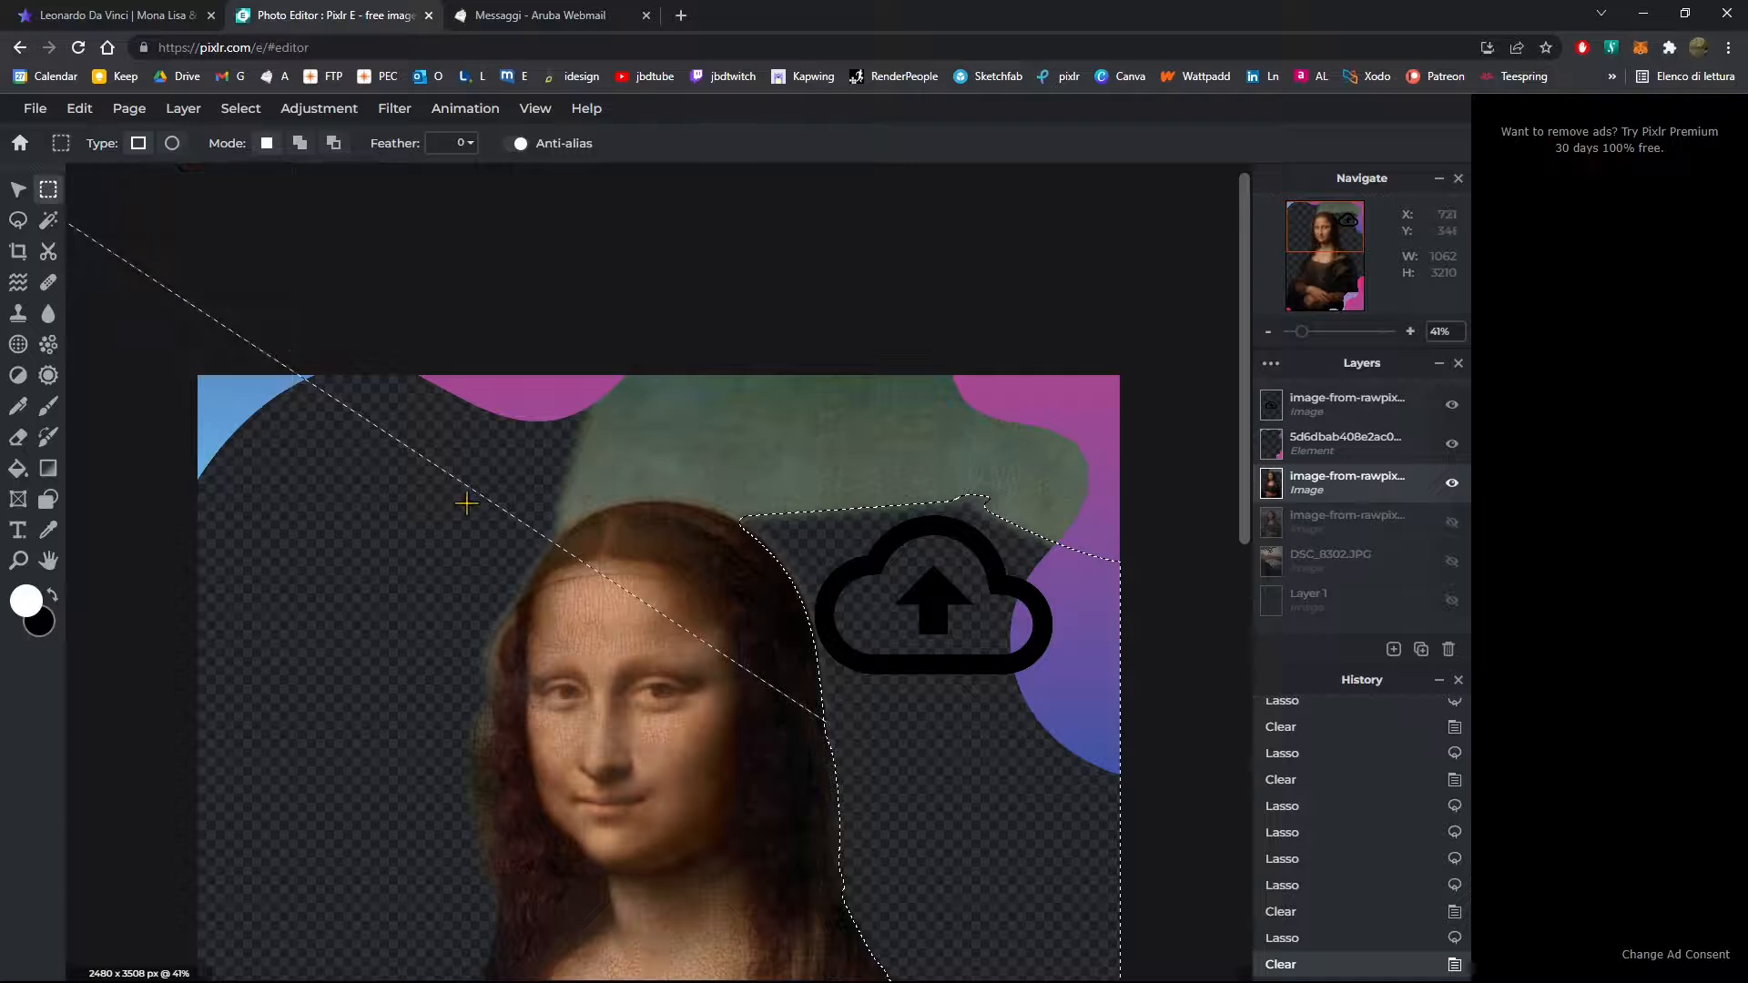
drag(216, 375, 294, 496)
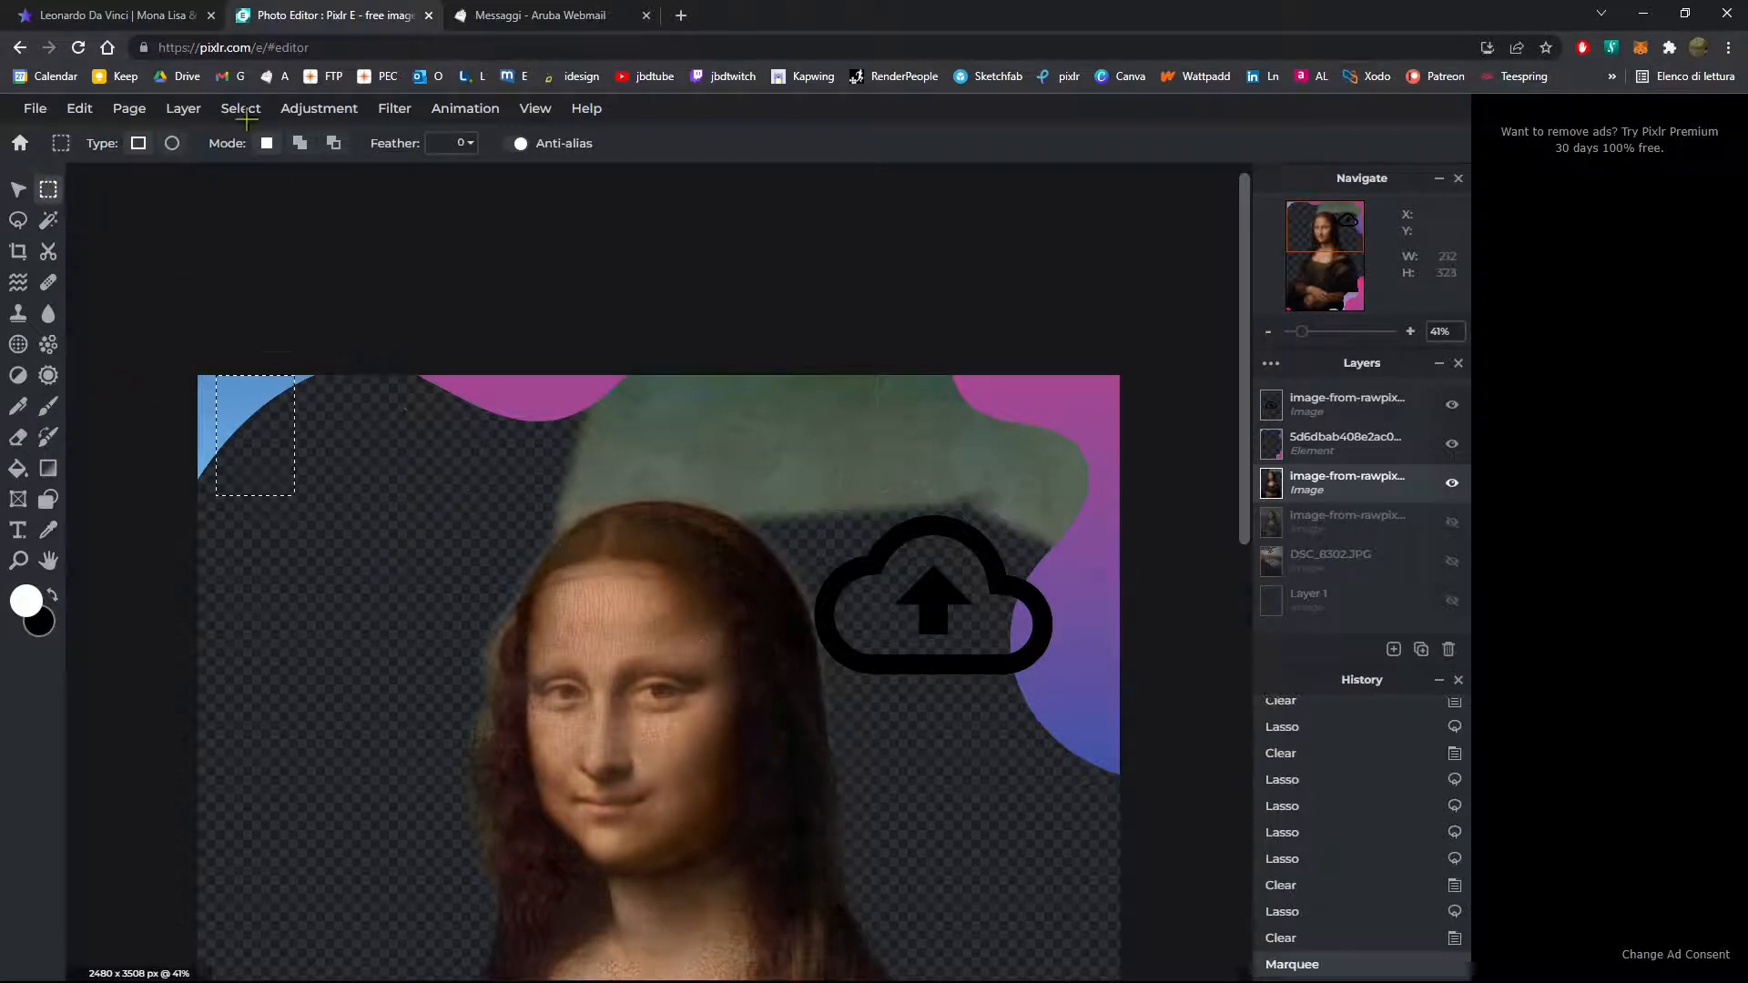
scroll(561, 615, up, 2)
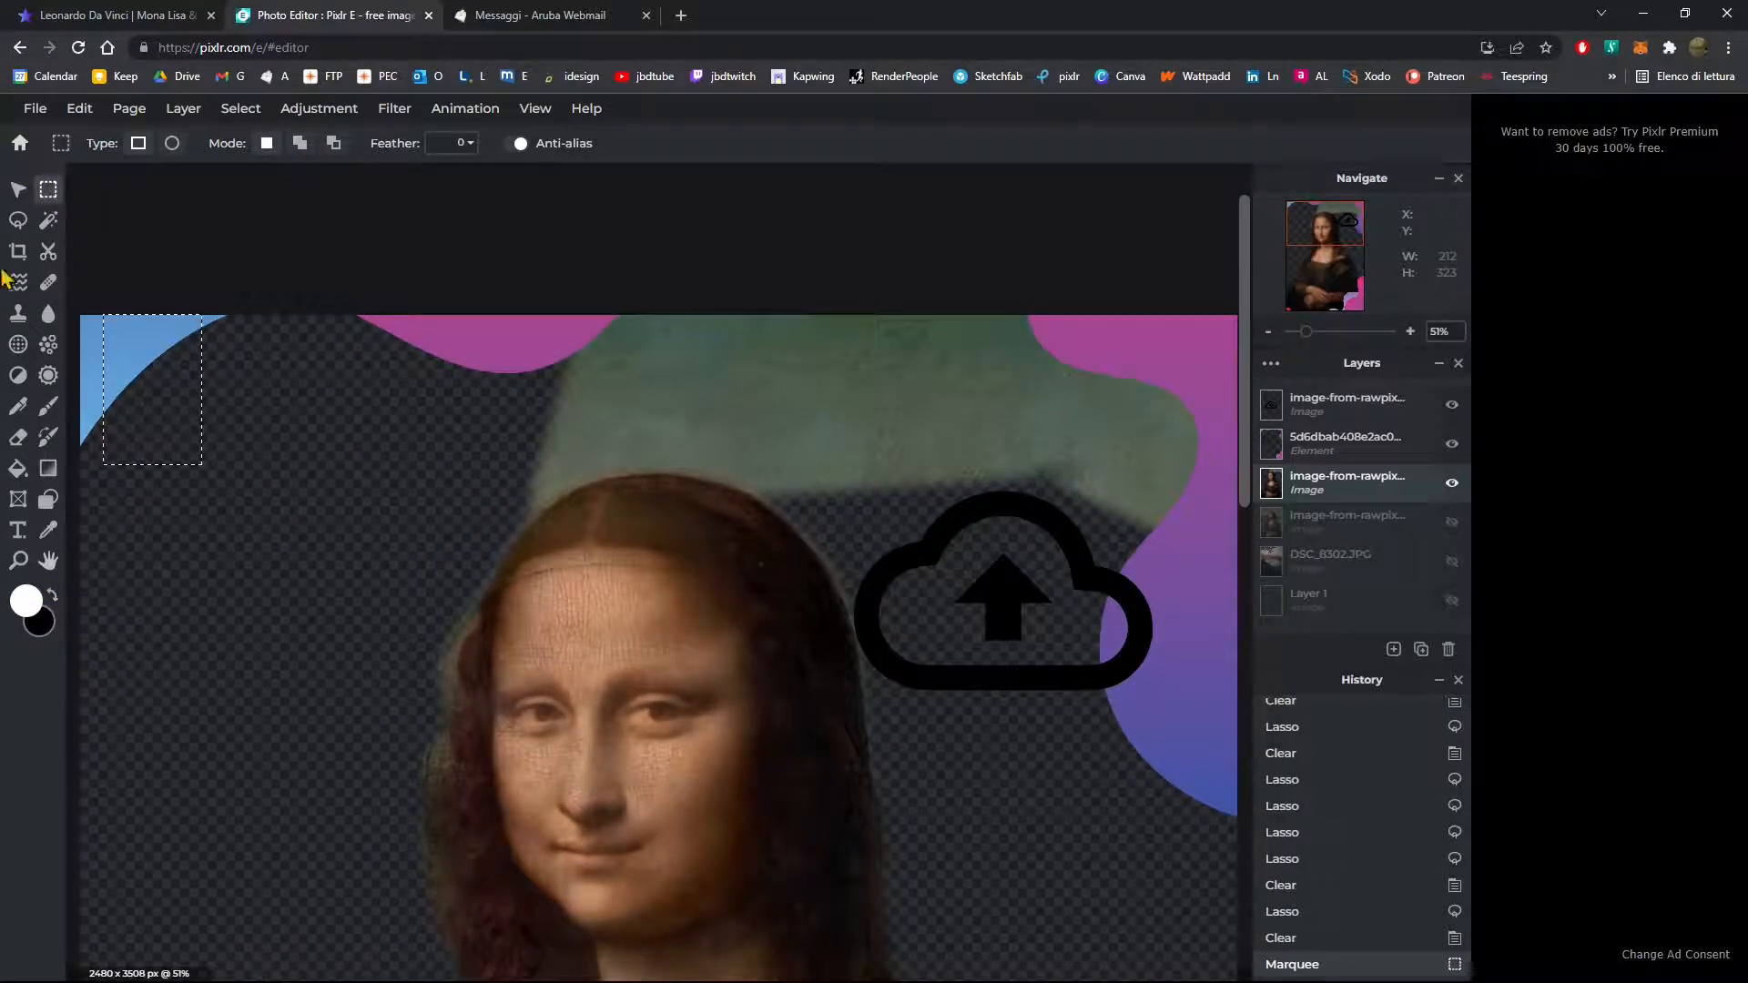
Step: Return to the Lasso and set it to the magnetic type
click(18, 220)
scroll(400, 774, up, 2)
scroll(429, 805, up, 1)
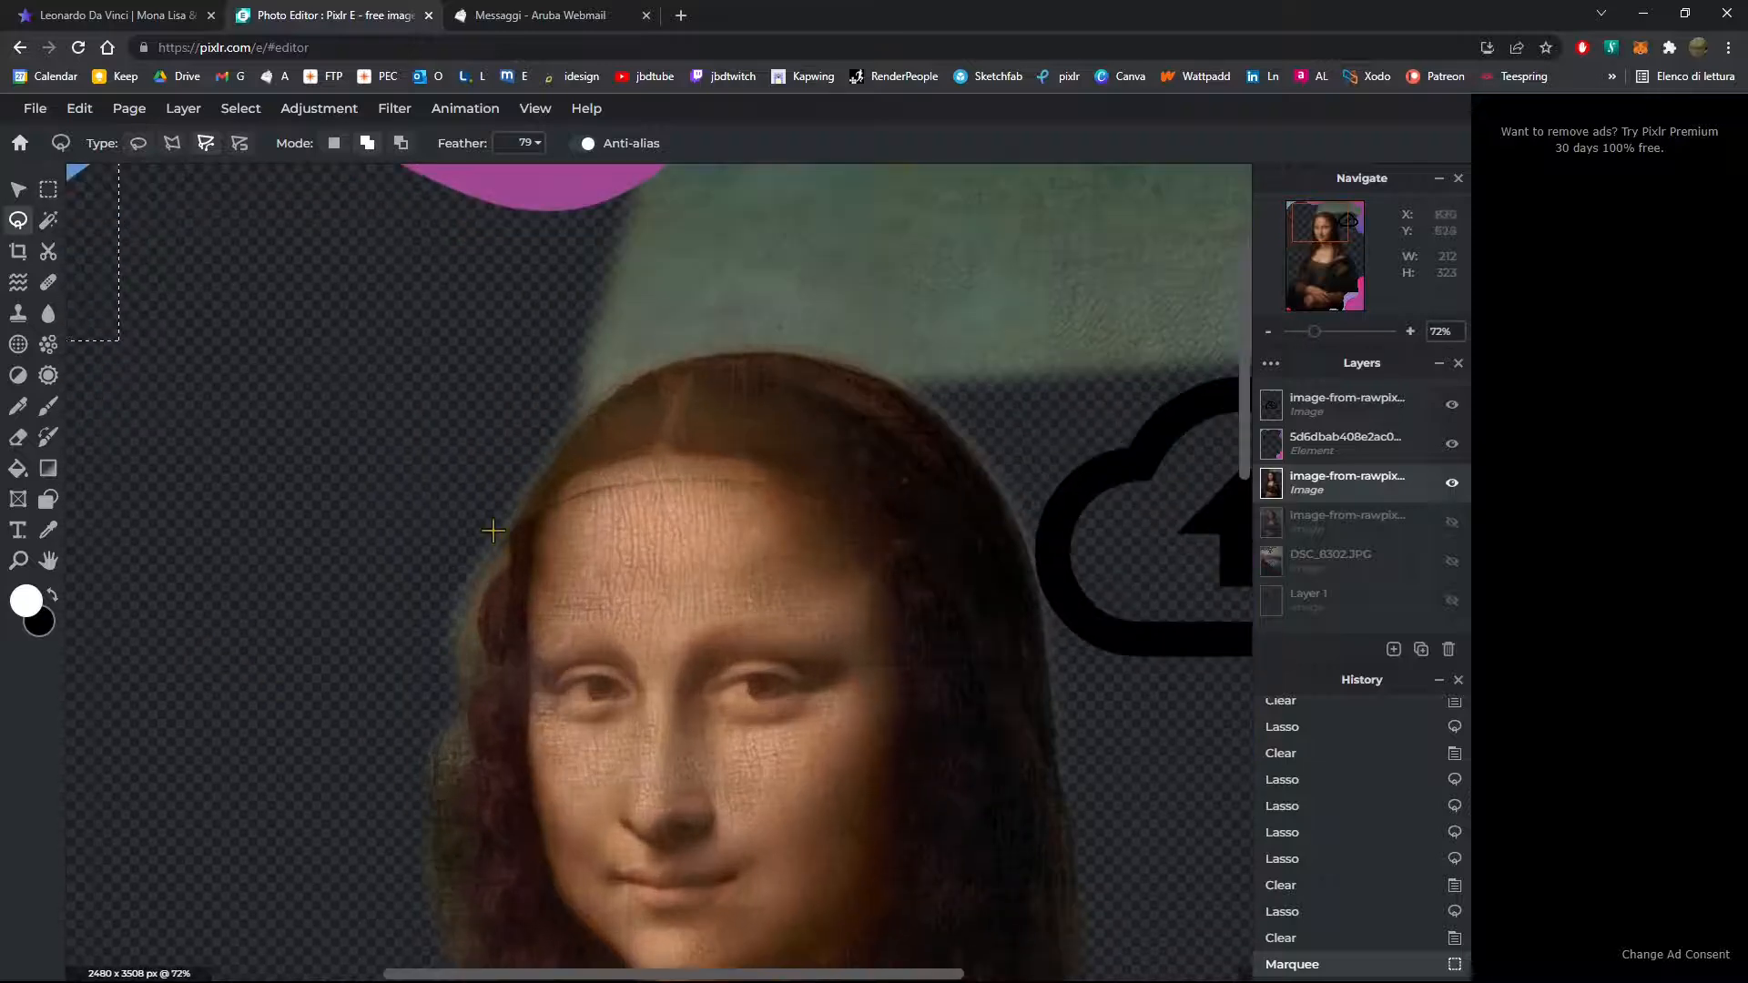
scroll(477, 629, down, 5)
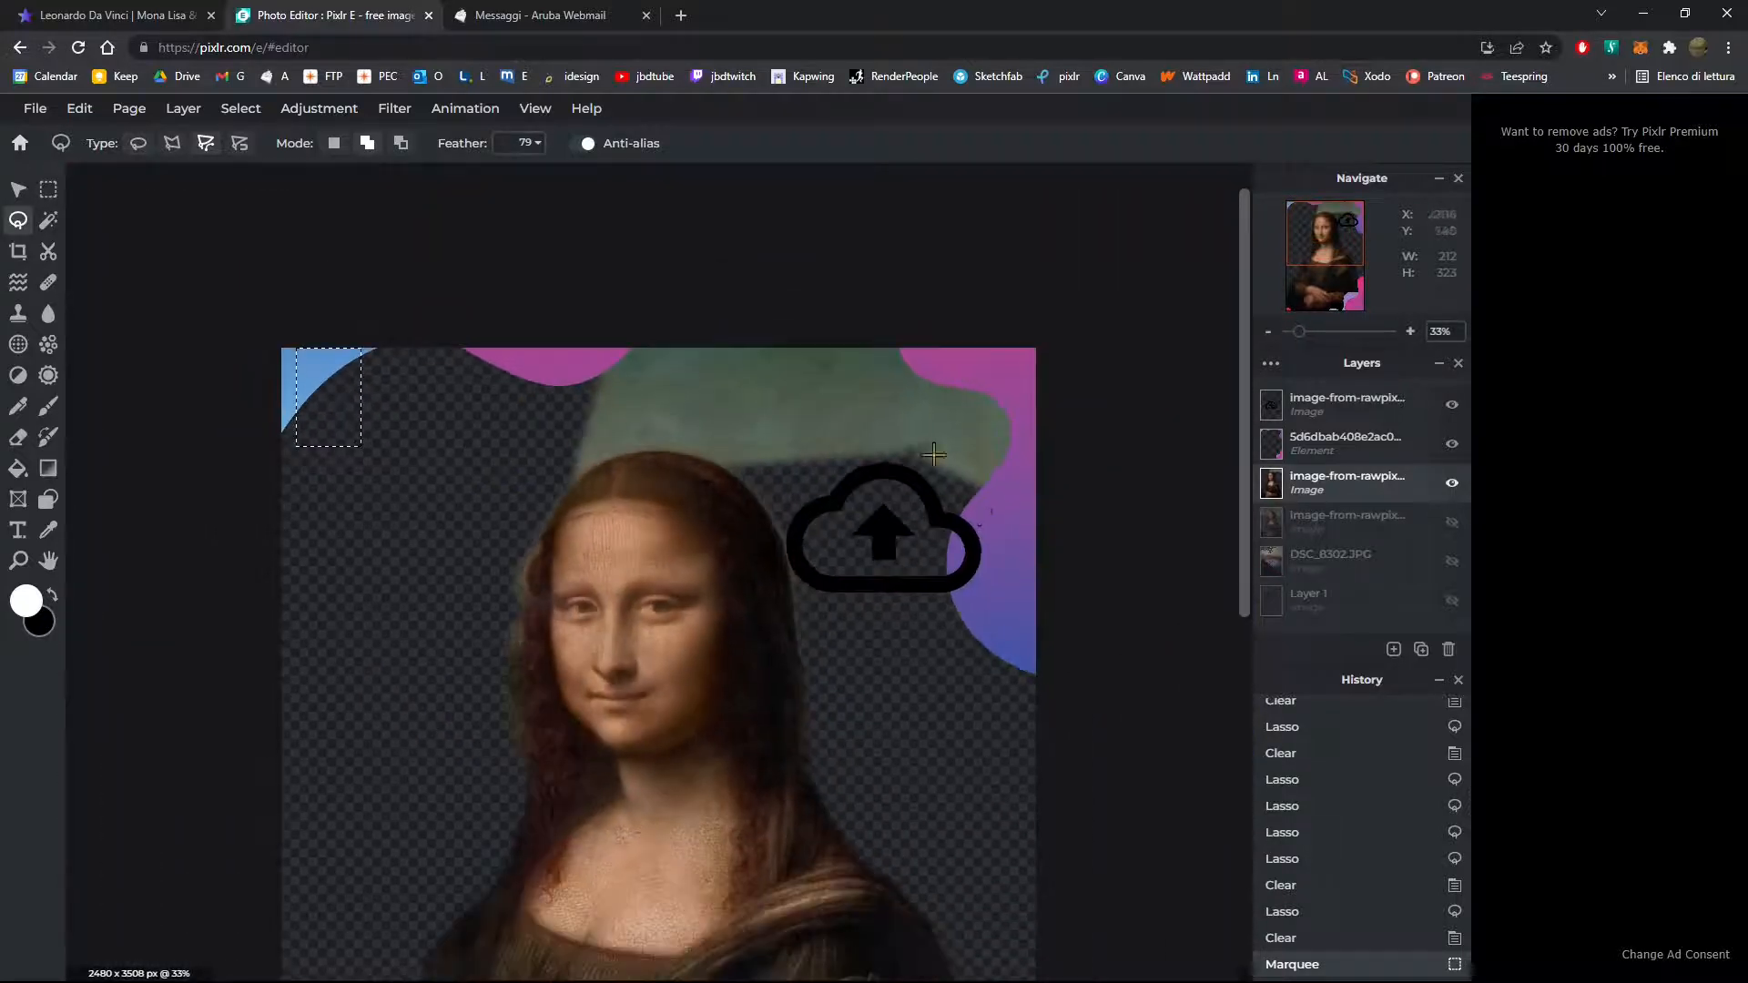
click(242, 145)
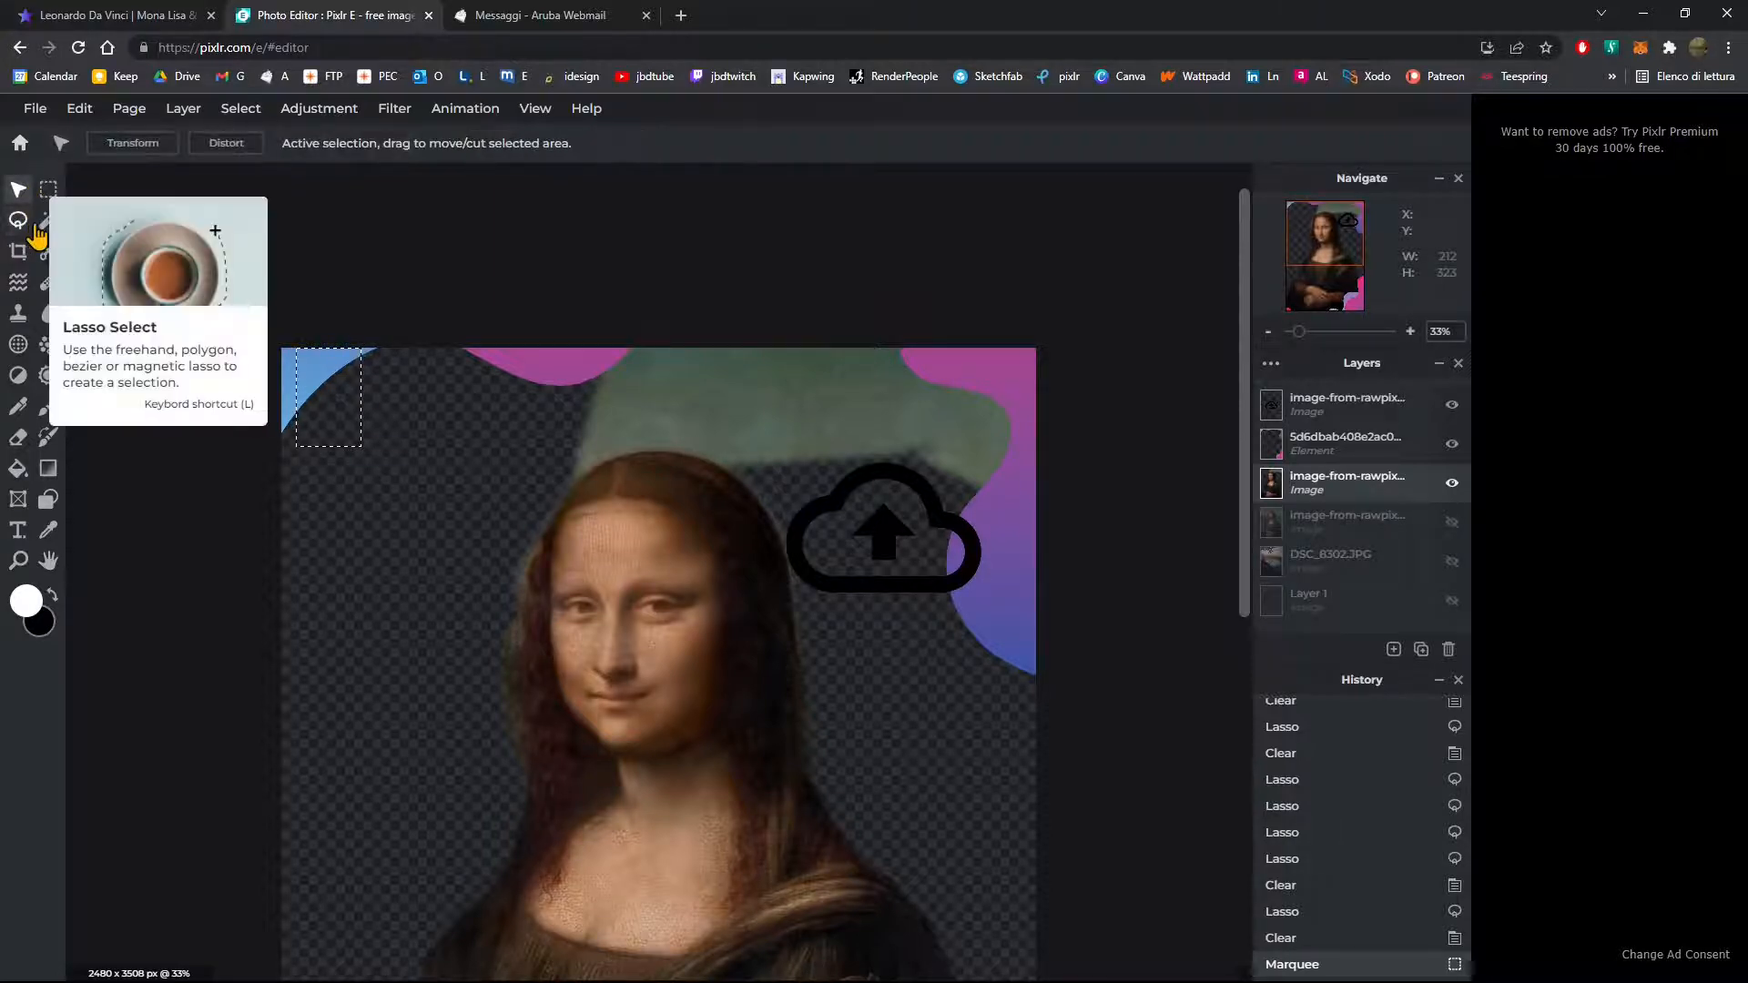
Step: Deselect the marquee area over the blue corner shape
click(48, 190)
right_click(312, 398)
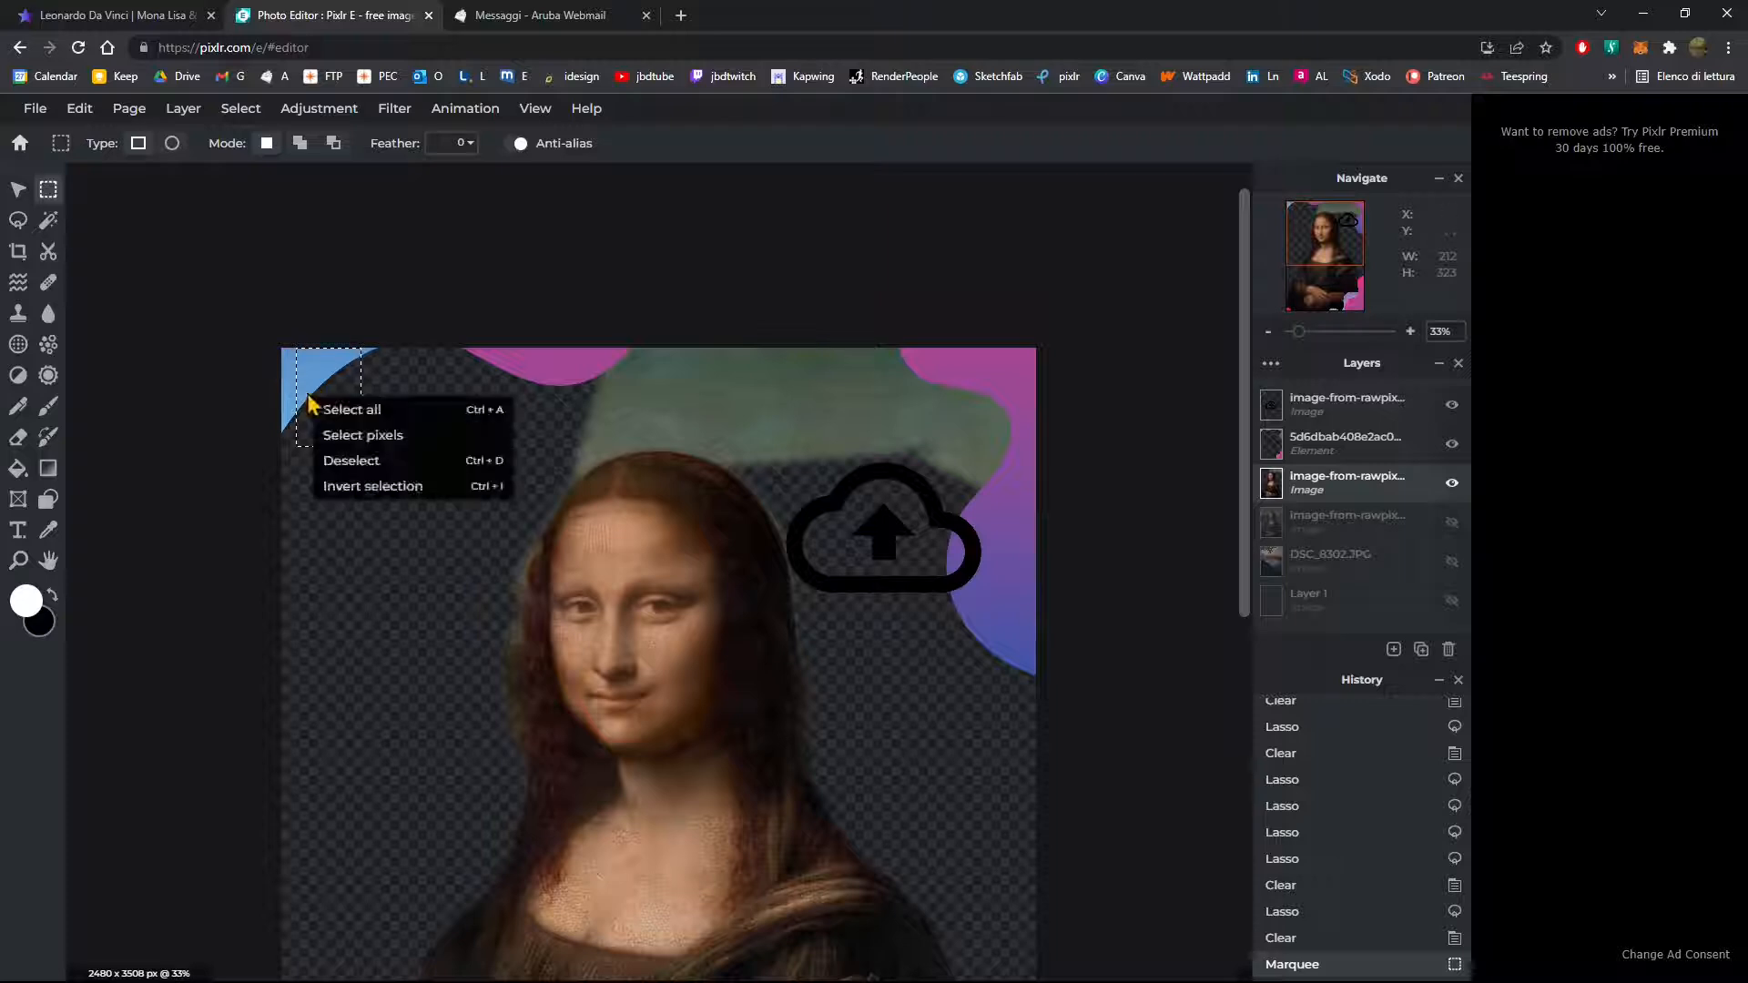
click(346, 461)
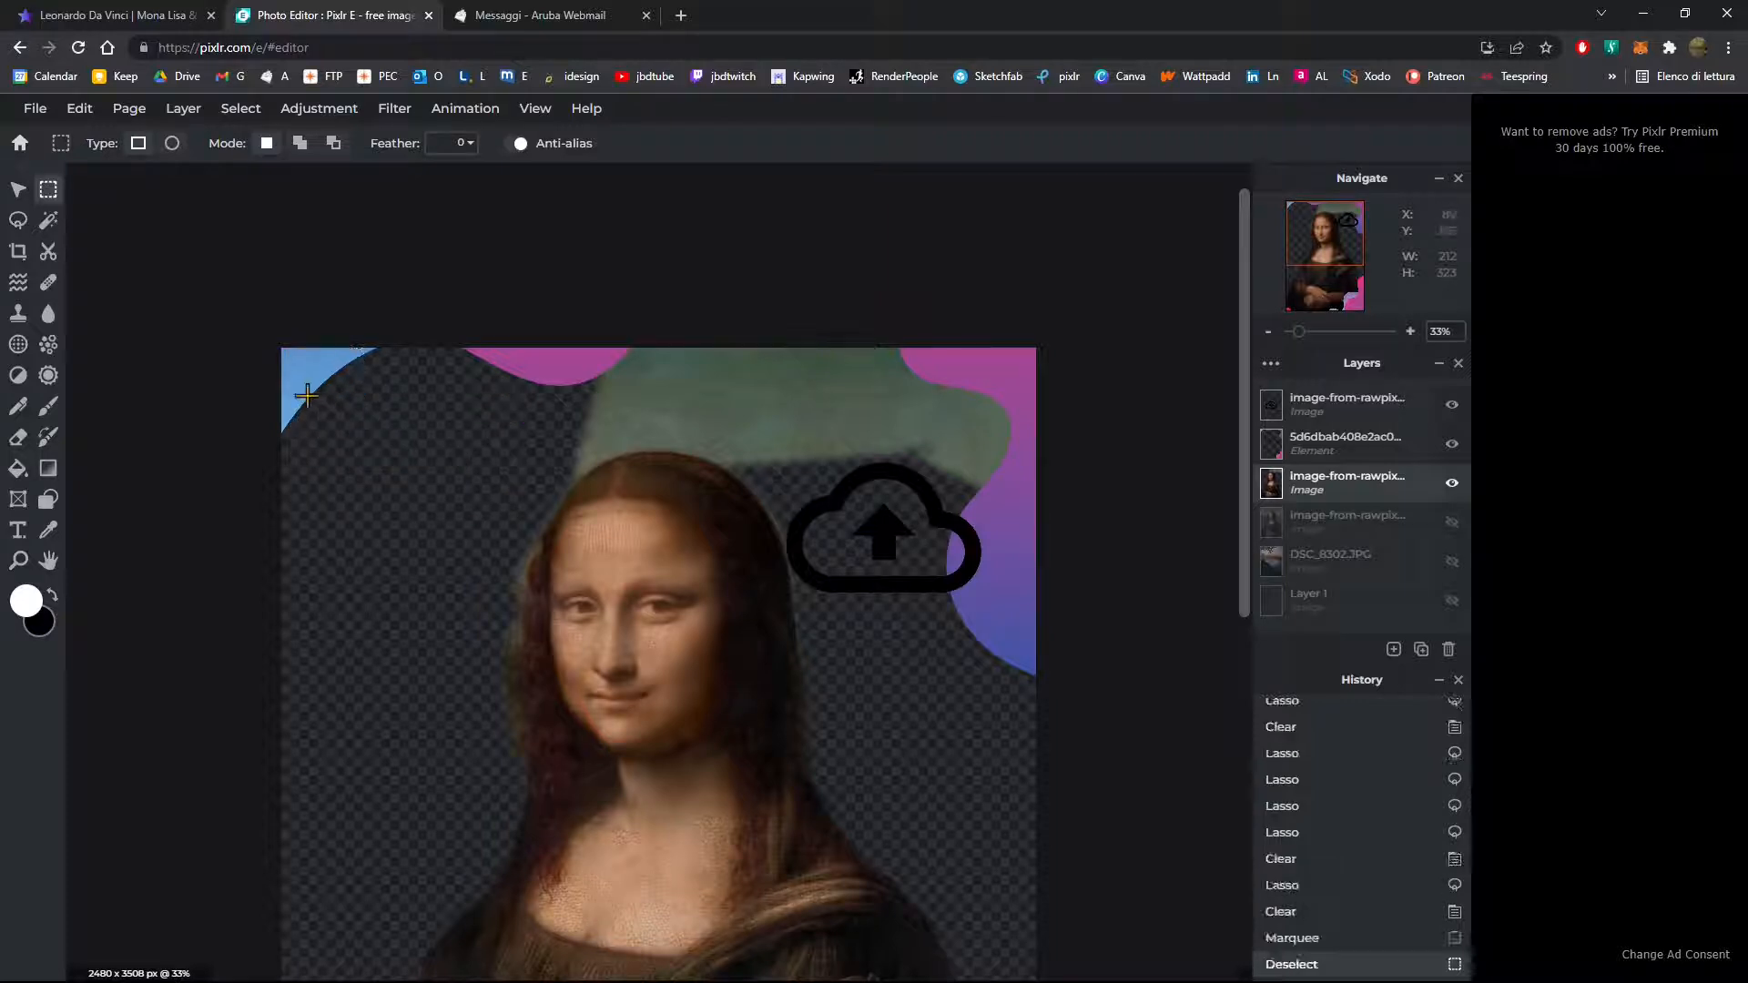
Step: With the magnetic Lasso, outline the leftover fringe beside the hair from forehead to mouth level, about 465 × 778 px, and clear it
click(18, 220)
scroll(786, 452, up, 2)
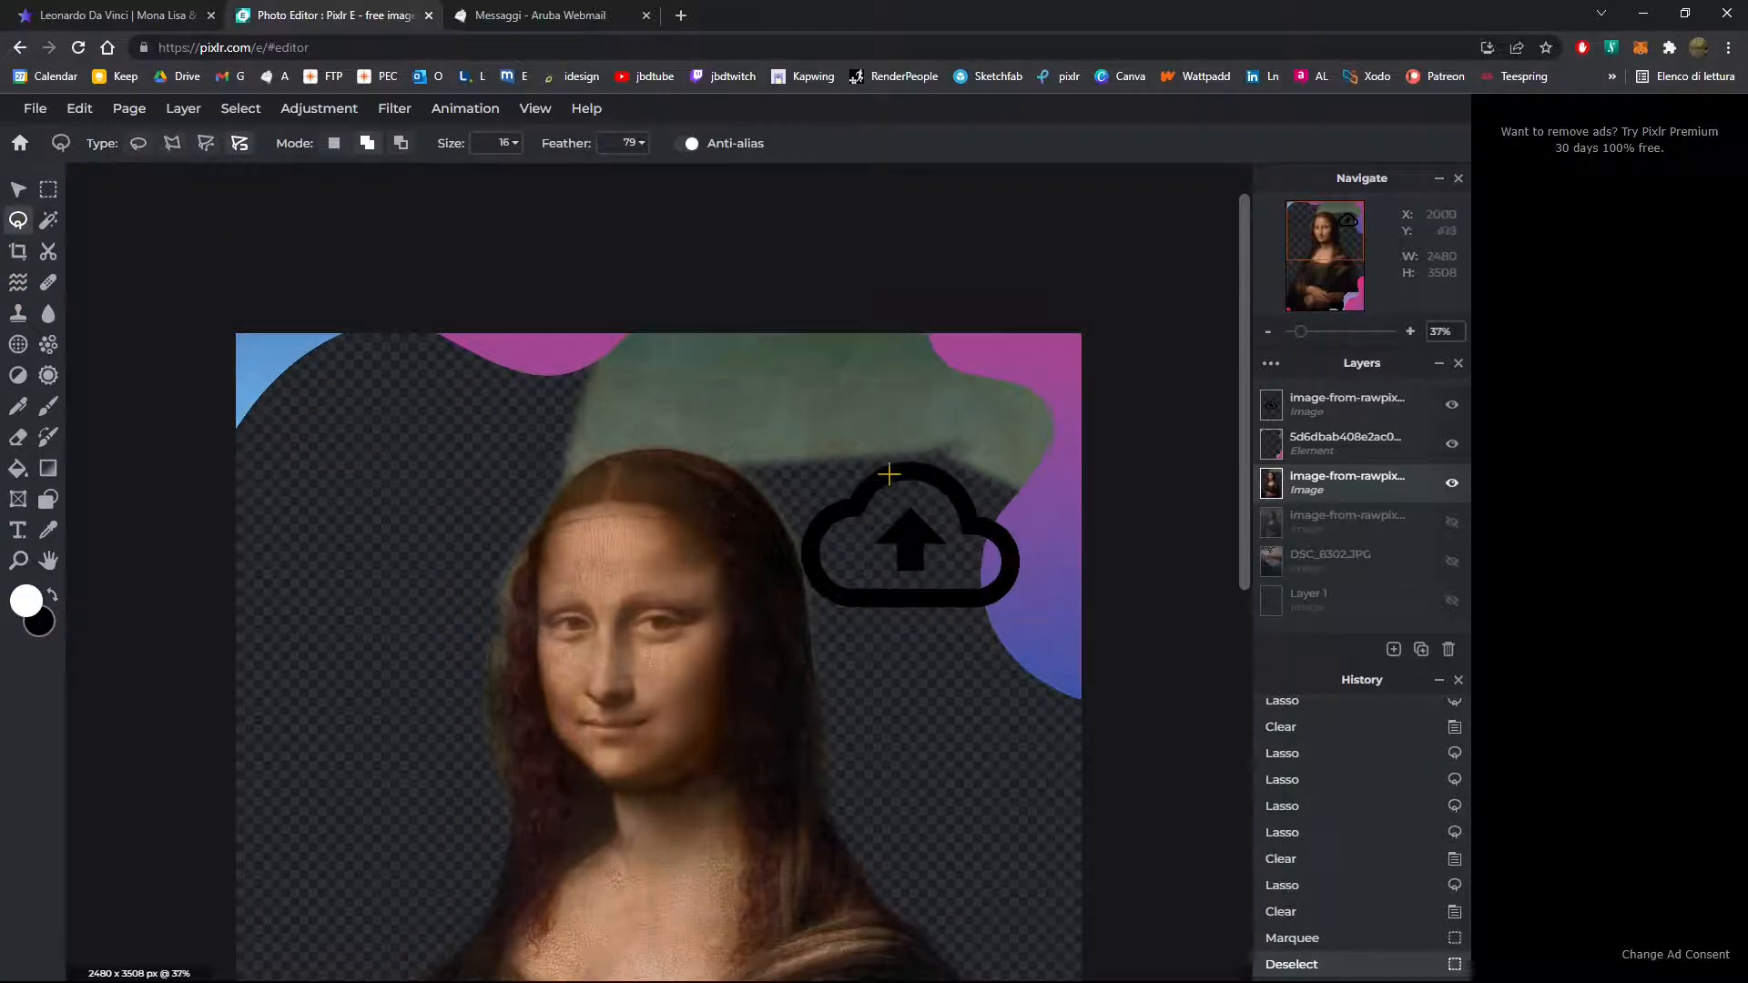
scroll(786, 452, up, 3)
scroll(447, 428, down, 3)
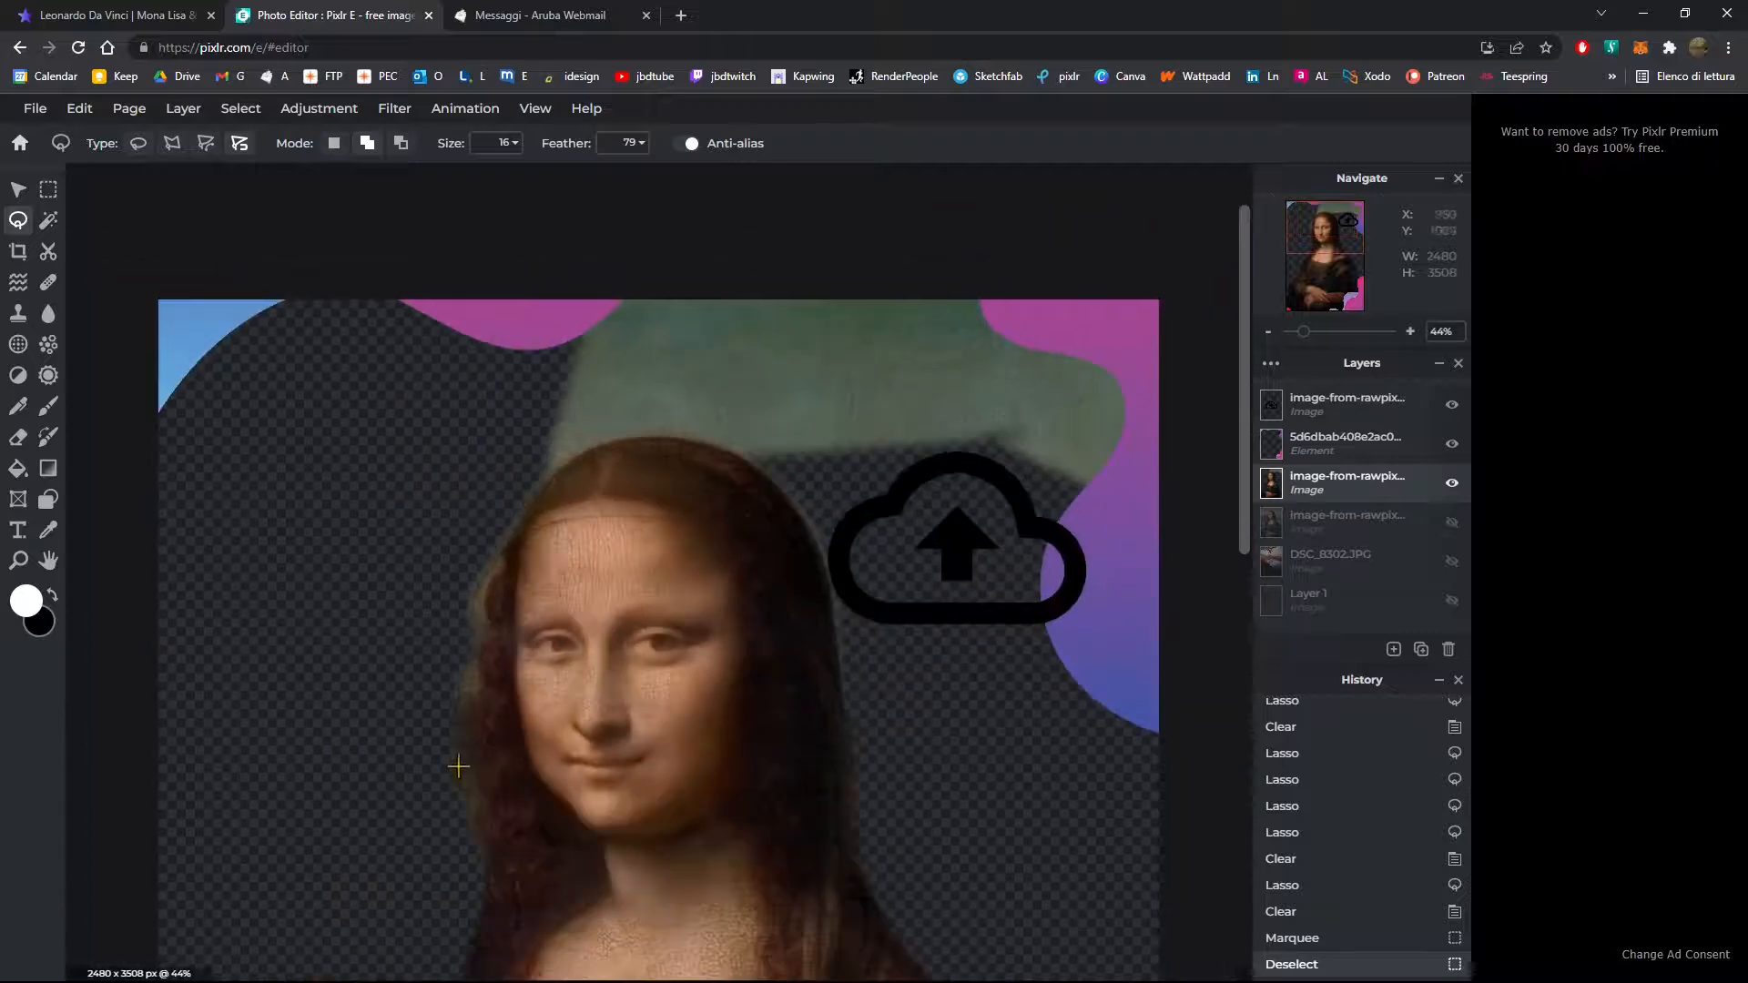
scroll(459, 774, up, 2)
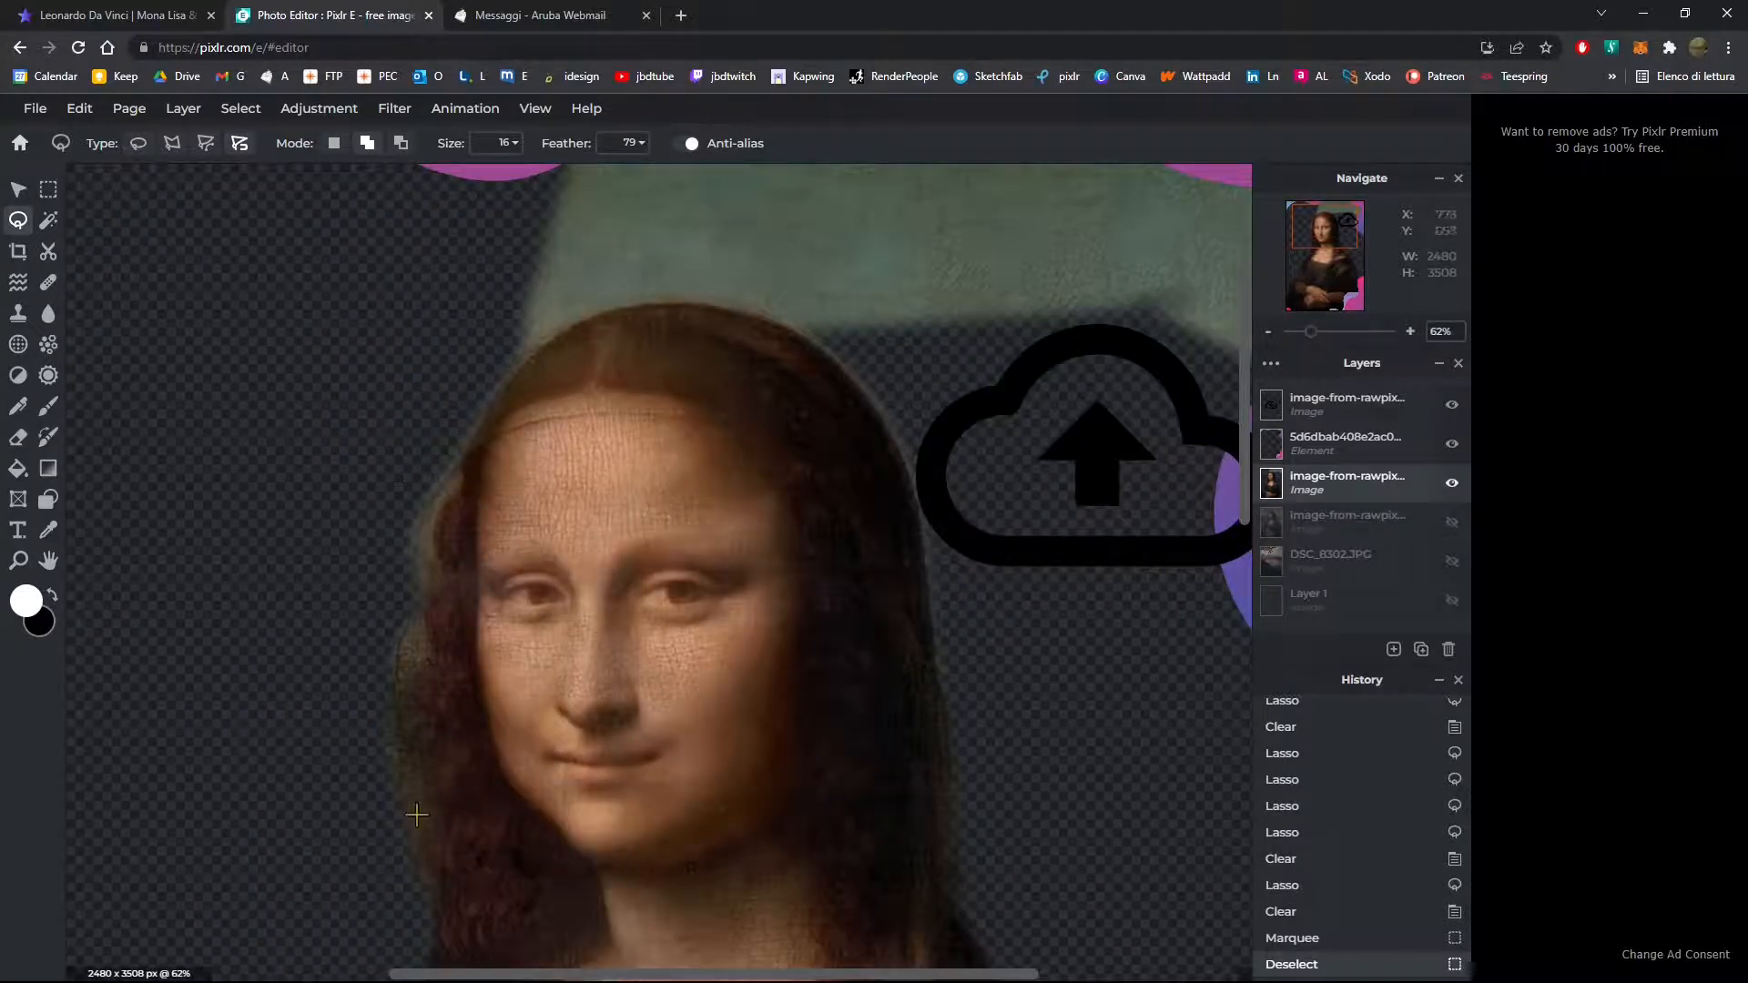
scroll(416, 815, up, 2)
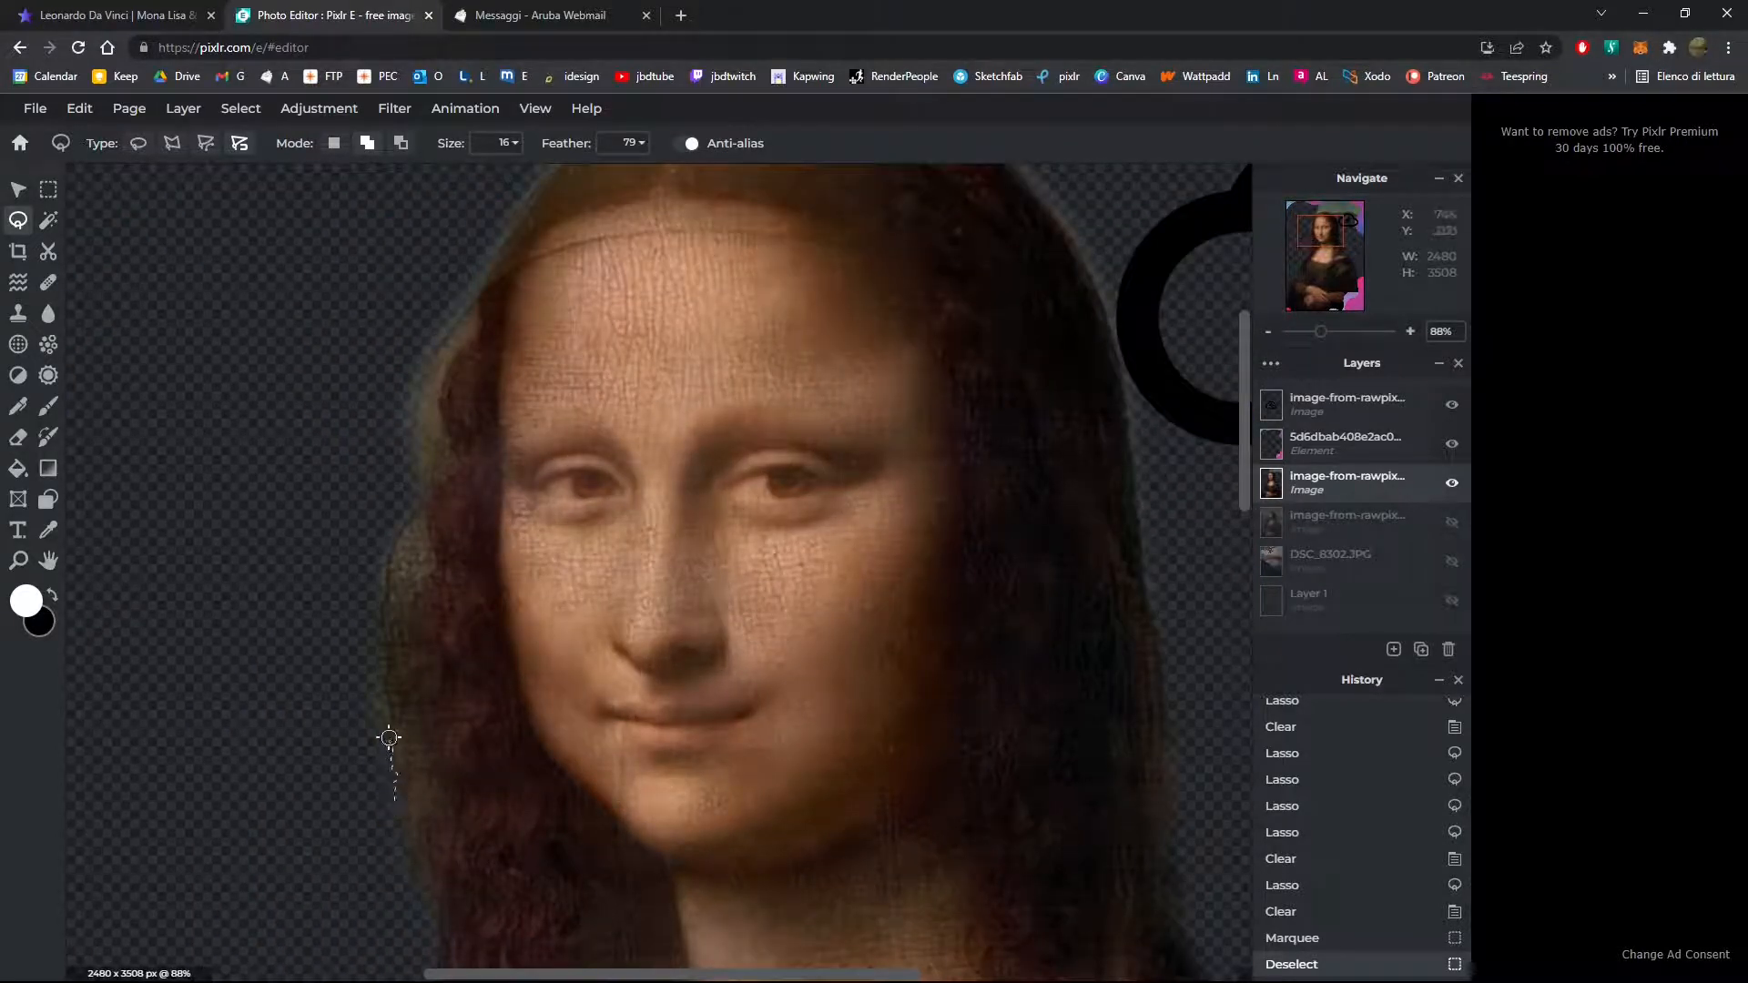
mouse_move(389, 738)
mouse_down()
mouse_move(393, 538)
mouse_move(416, 427)
mouse_up()
drag(426, 341, 468, 292)
mouse_move(490, 228)
mouse_down()
mouse_move(300, 309)
mouse_move(187, 401)
mouse_move(243, 643)
mouse_move(386, 773)
mouse_up()
drag(394, 793, 386, 726)
drag(397, 806, 387, 785)
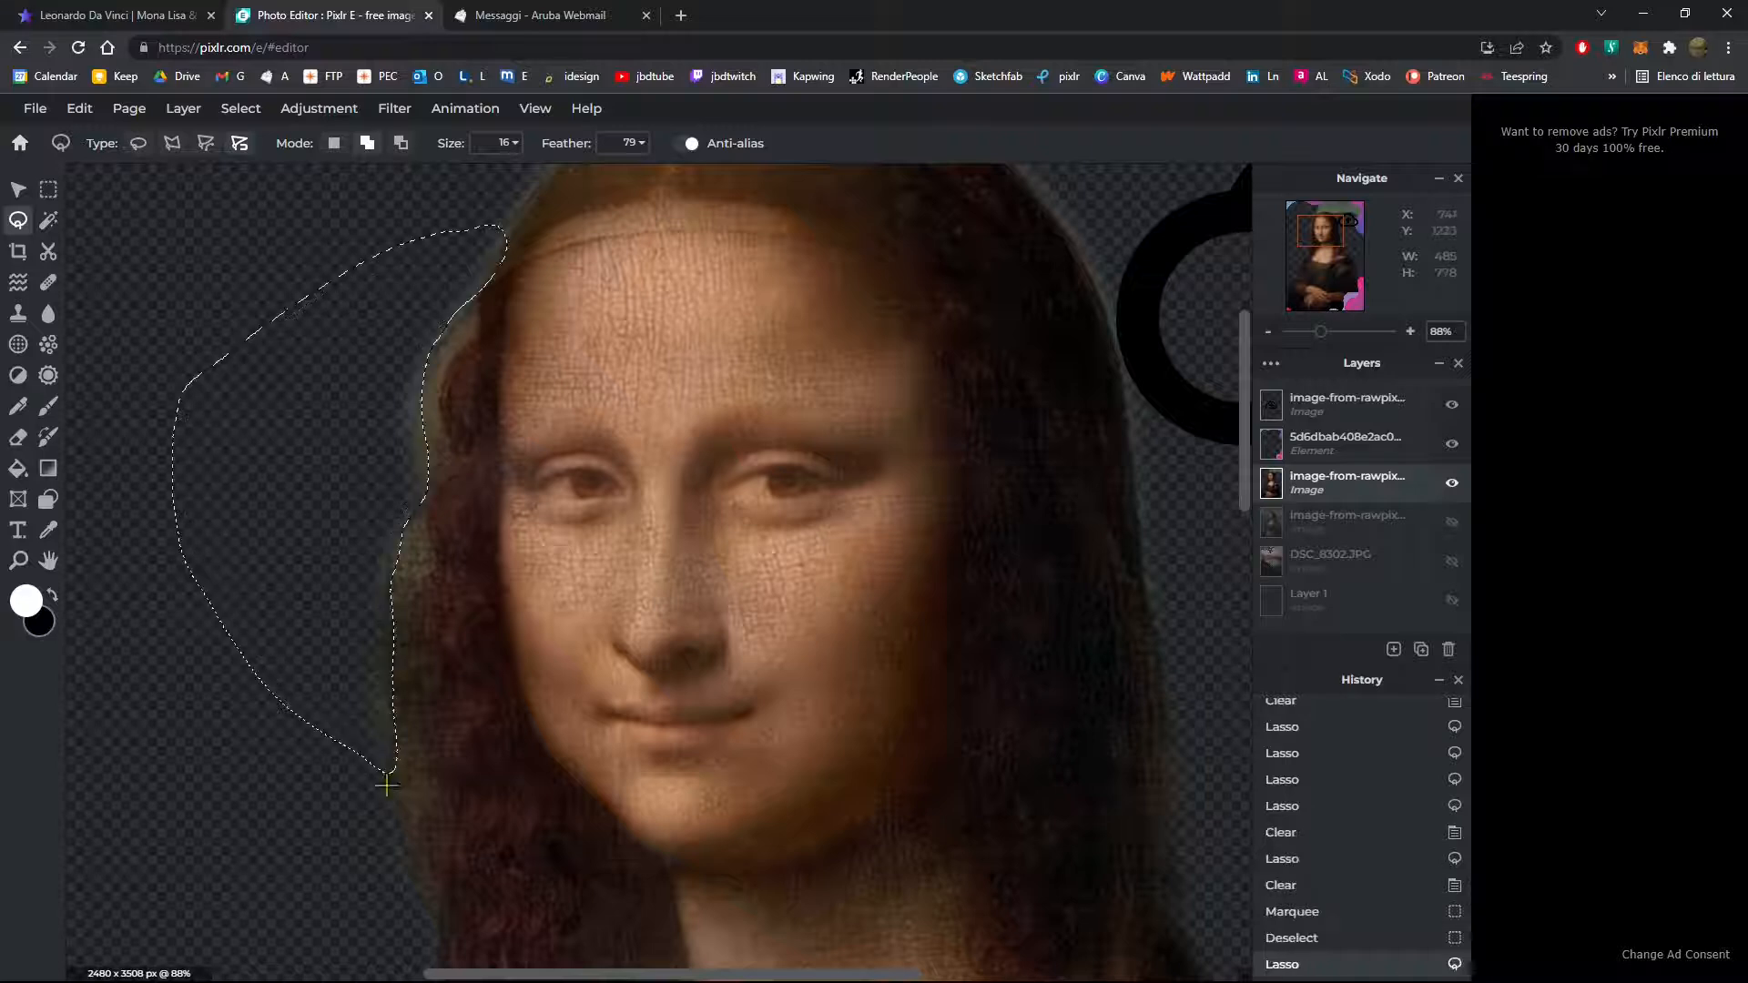
key(Delete)
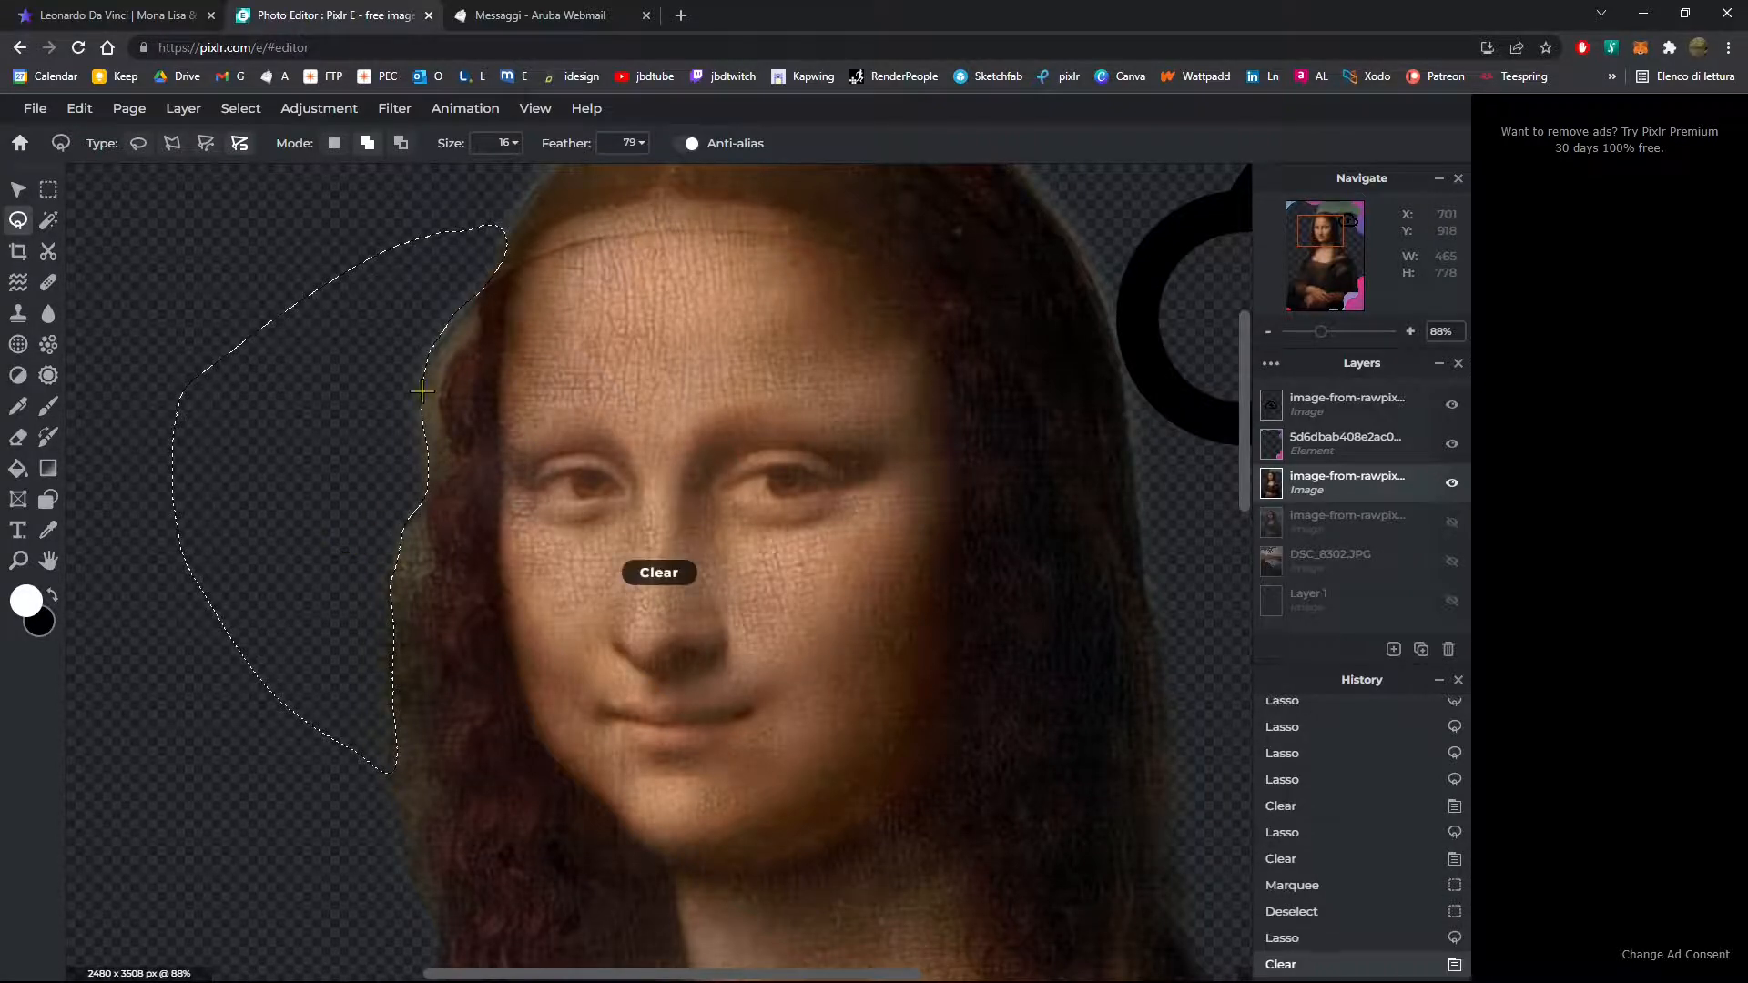
Step: Try to trace the dress neckline and the edge of the chest with the magnetic Lasso
scroll(483, 382, down, 5)
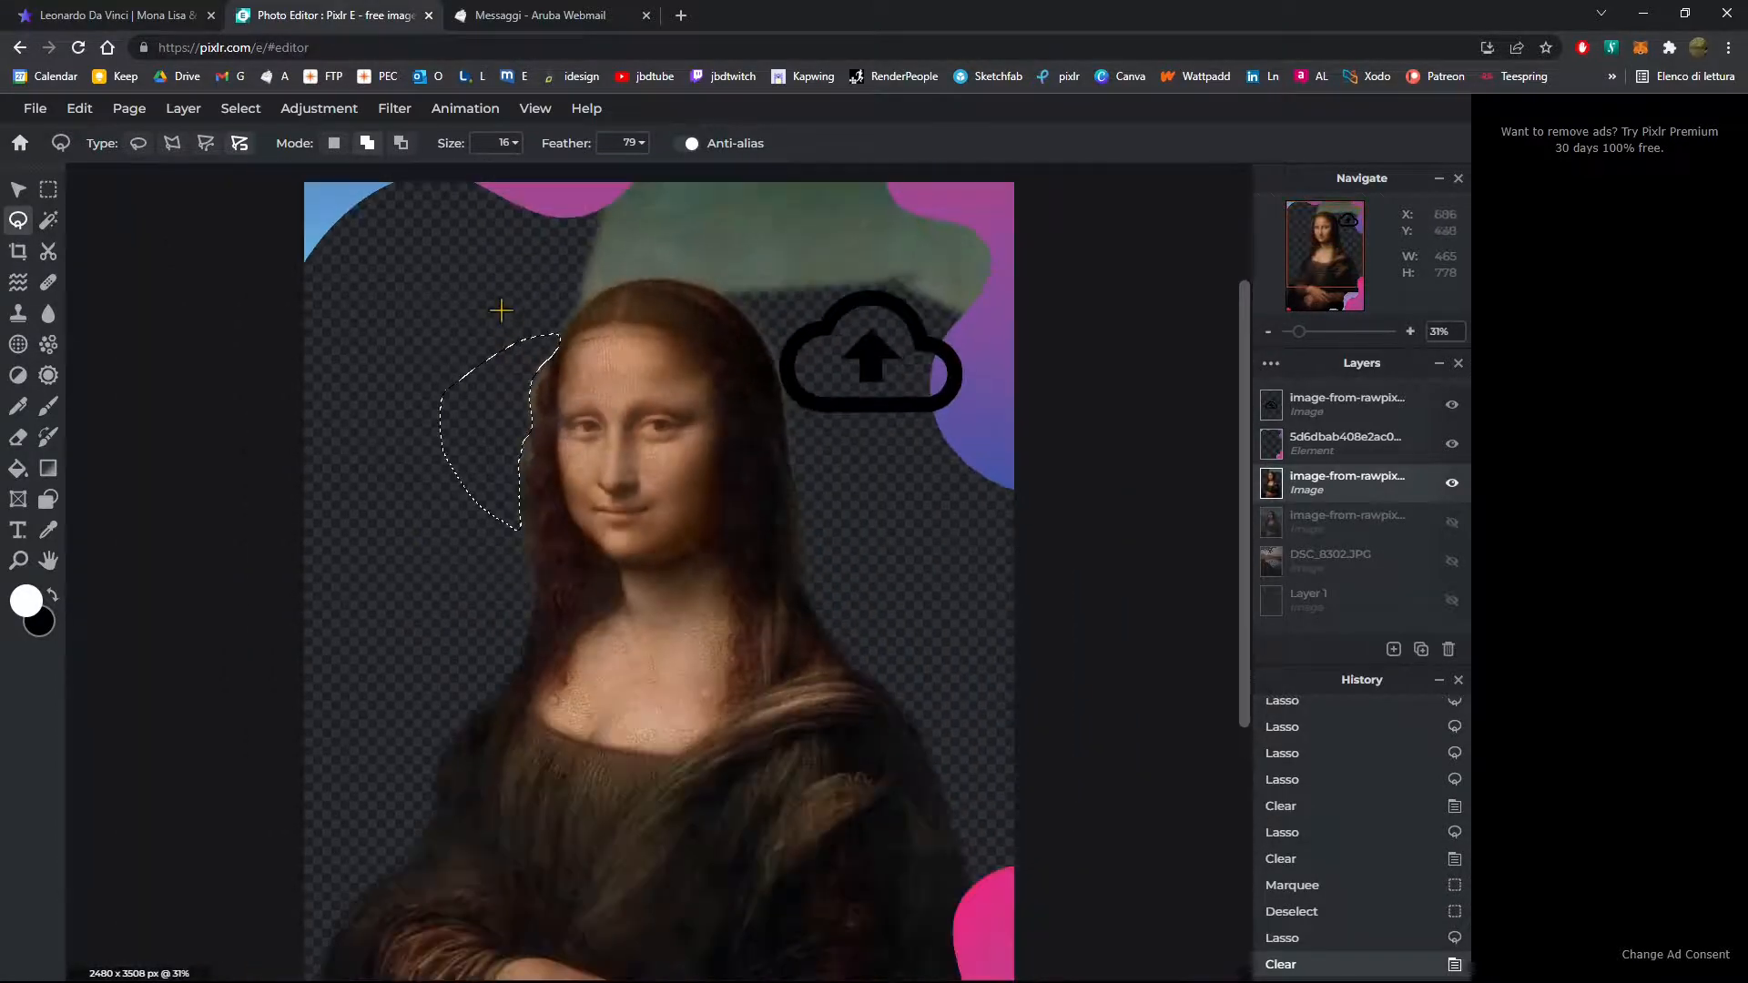
scroll(608, 721, up, 3)
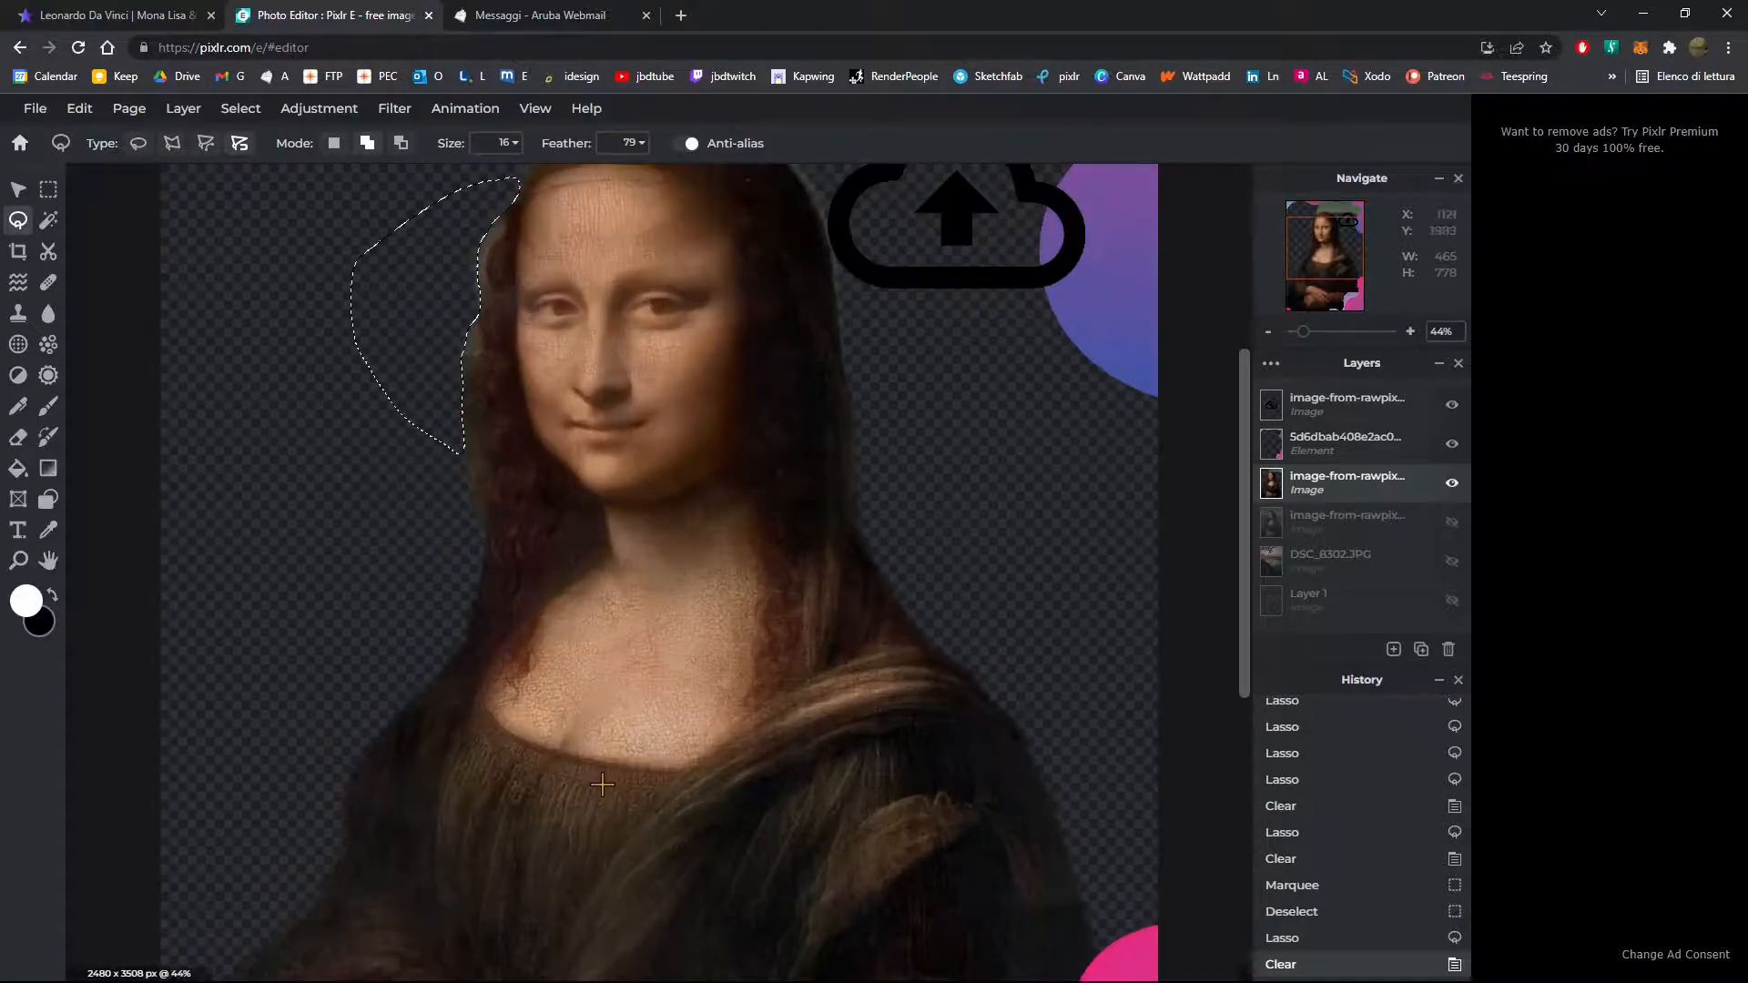
scroll(608, 790, up, 2)
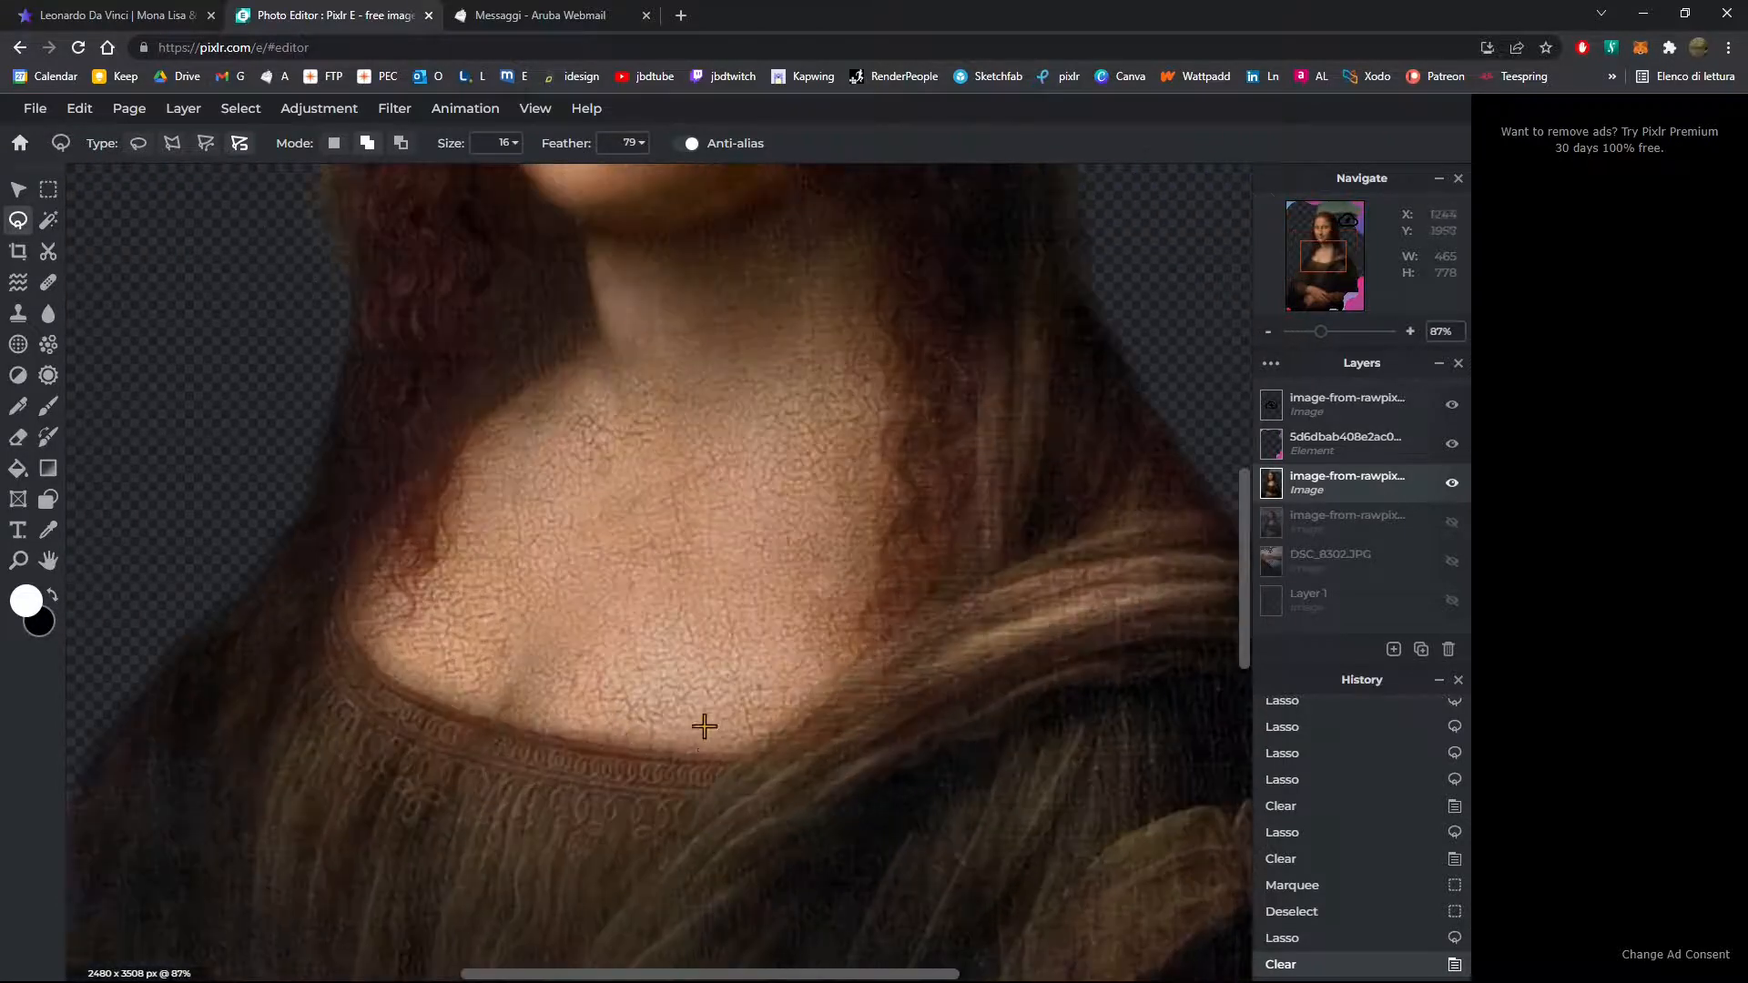
drag(696, 758, 660, 754)
mouse_move(450, 709)
mouse_down()
mouse_move(387, 681)
mouse_move(339, 613)
mouse_move(378, 673)
mouse_up()
drag(730, 757, 726, 758)
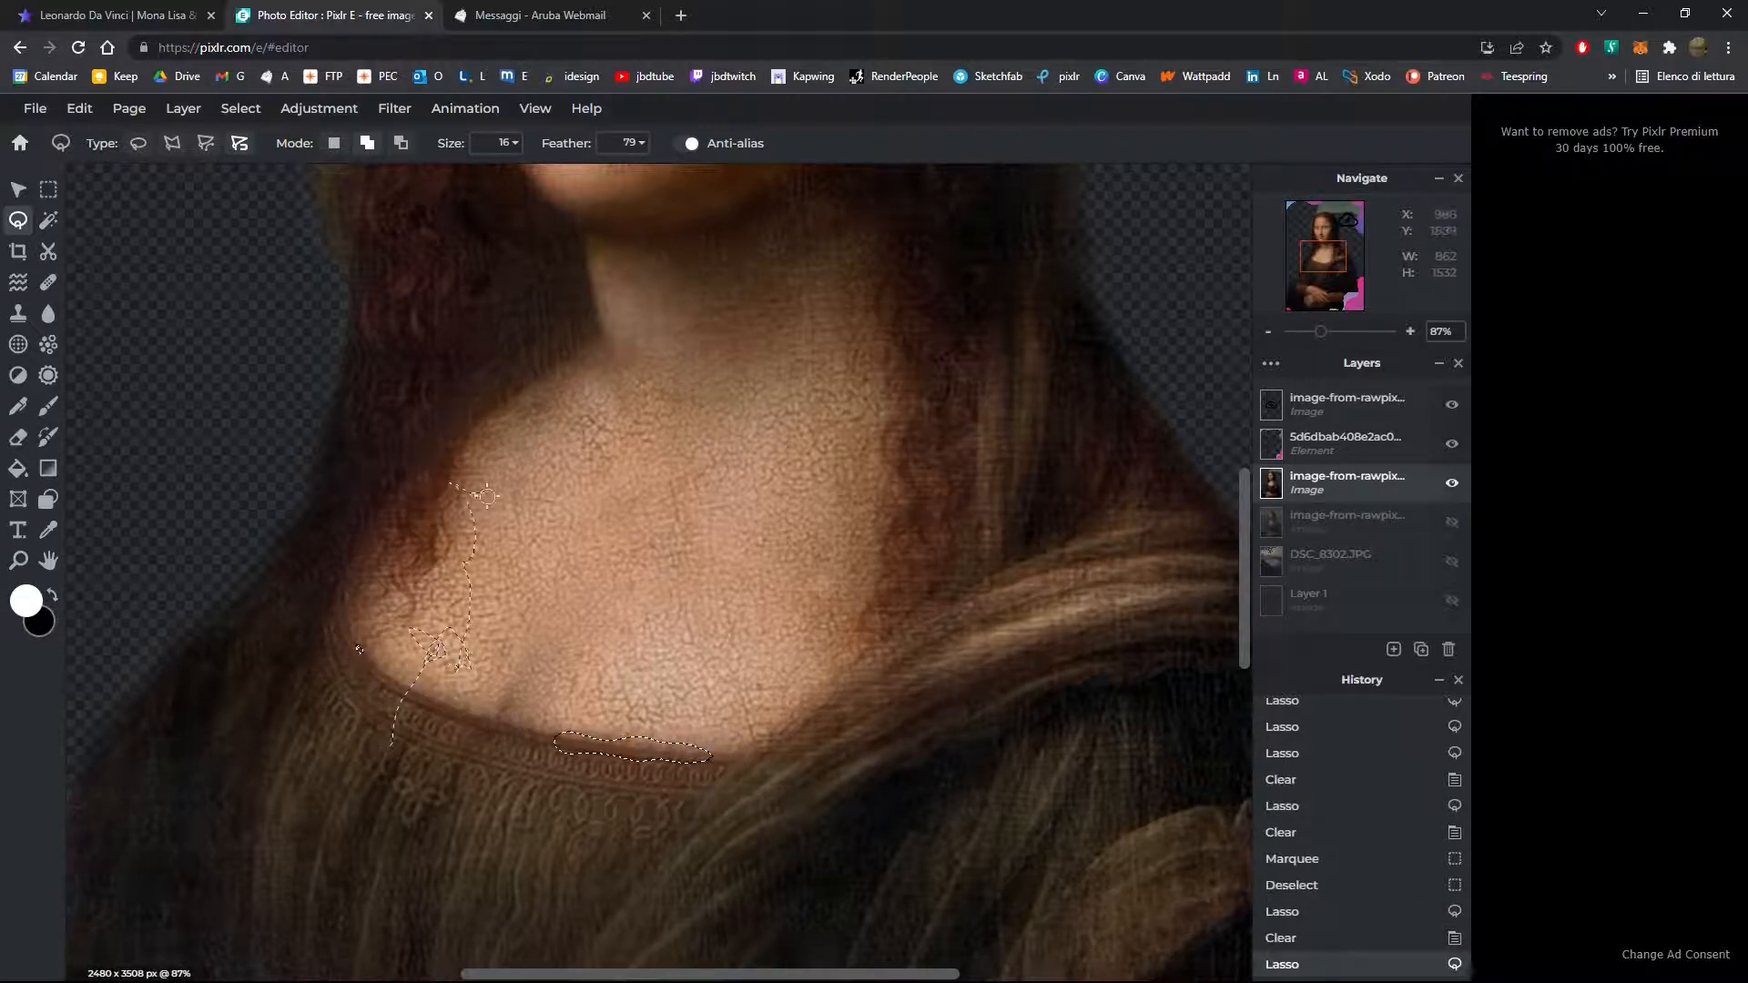
mouse_move(487, 496)
mouse_down()
mouse_move(365, 222)
mouse_move(196, 157)
mouse_move(238, 155)
mouse_move(326, 280)
mouse_move(278, 157)
mouse_move(234, 151)
mouse_move(169, 241)
mouse_move(61, 256)
mouse_move(43, 223)
mouse_up()
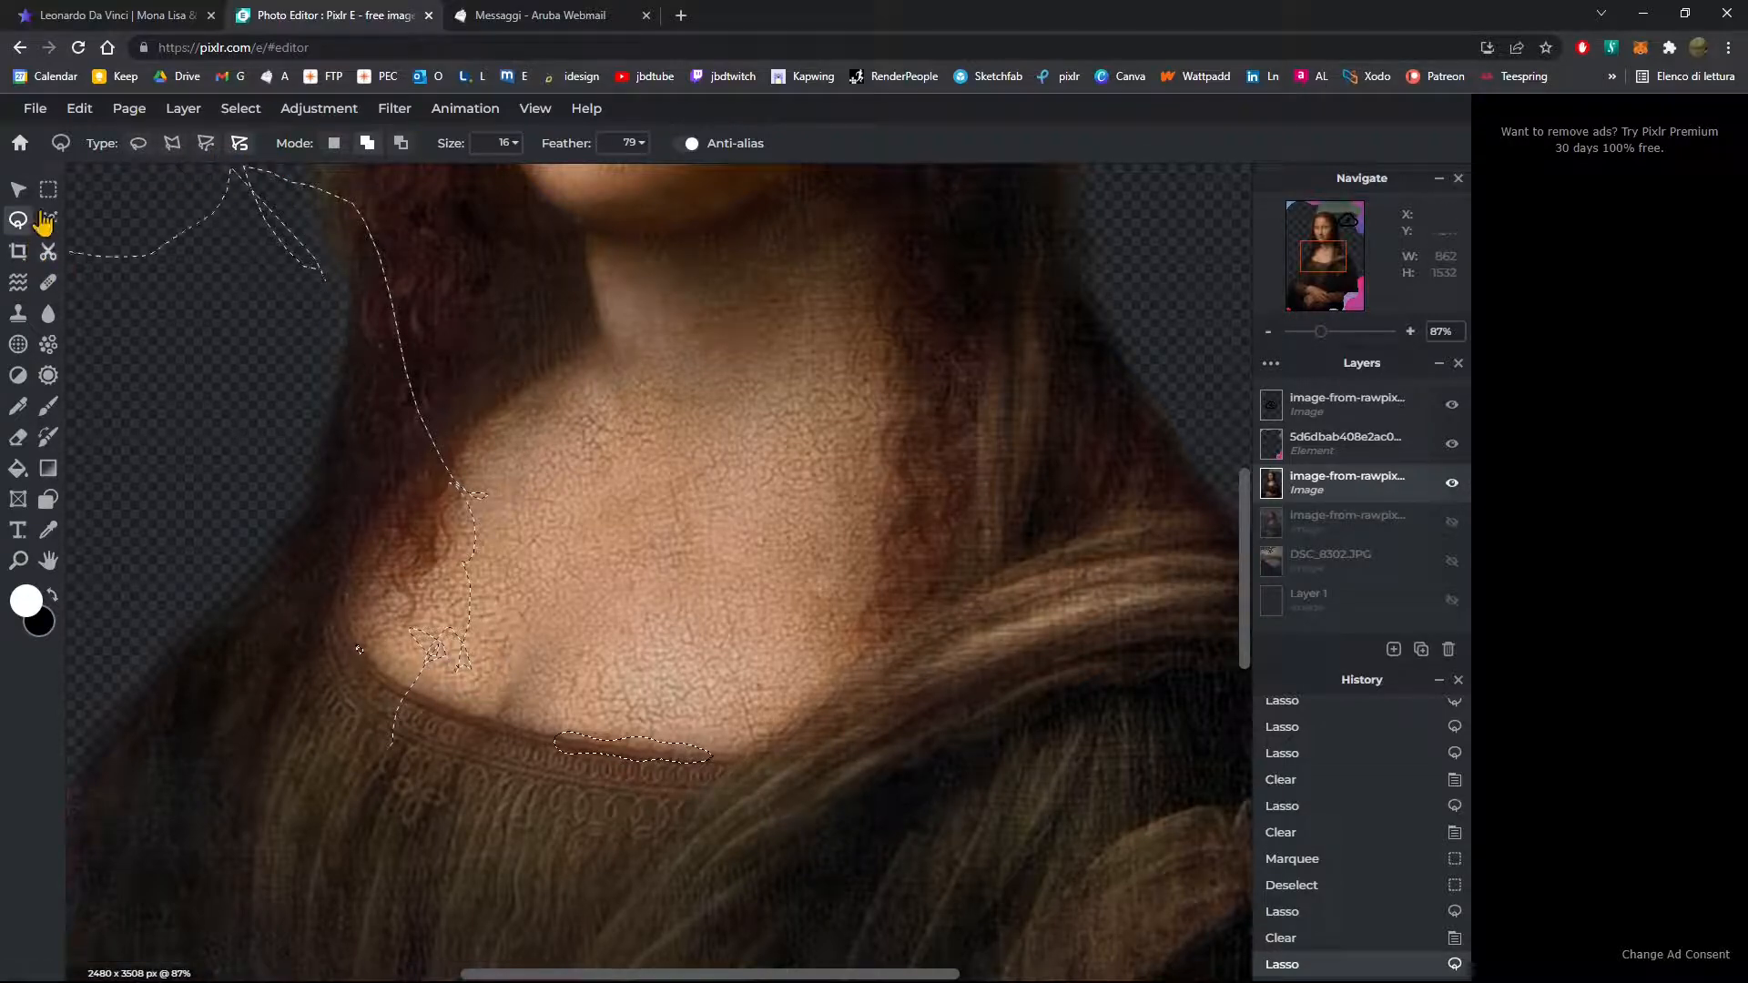
Step: Switch to the Marquee tool and deselect the stray outlines on the neckline and beside the hair
click(49, 189)
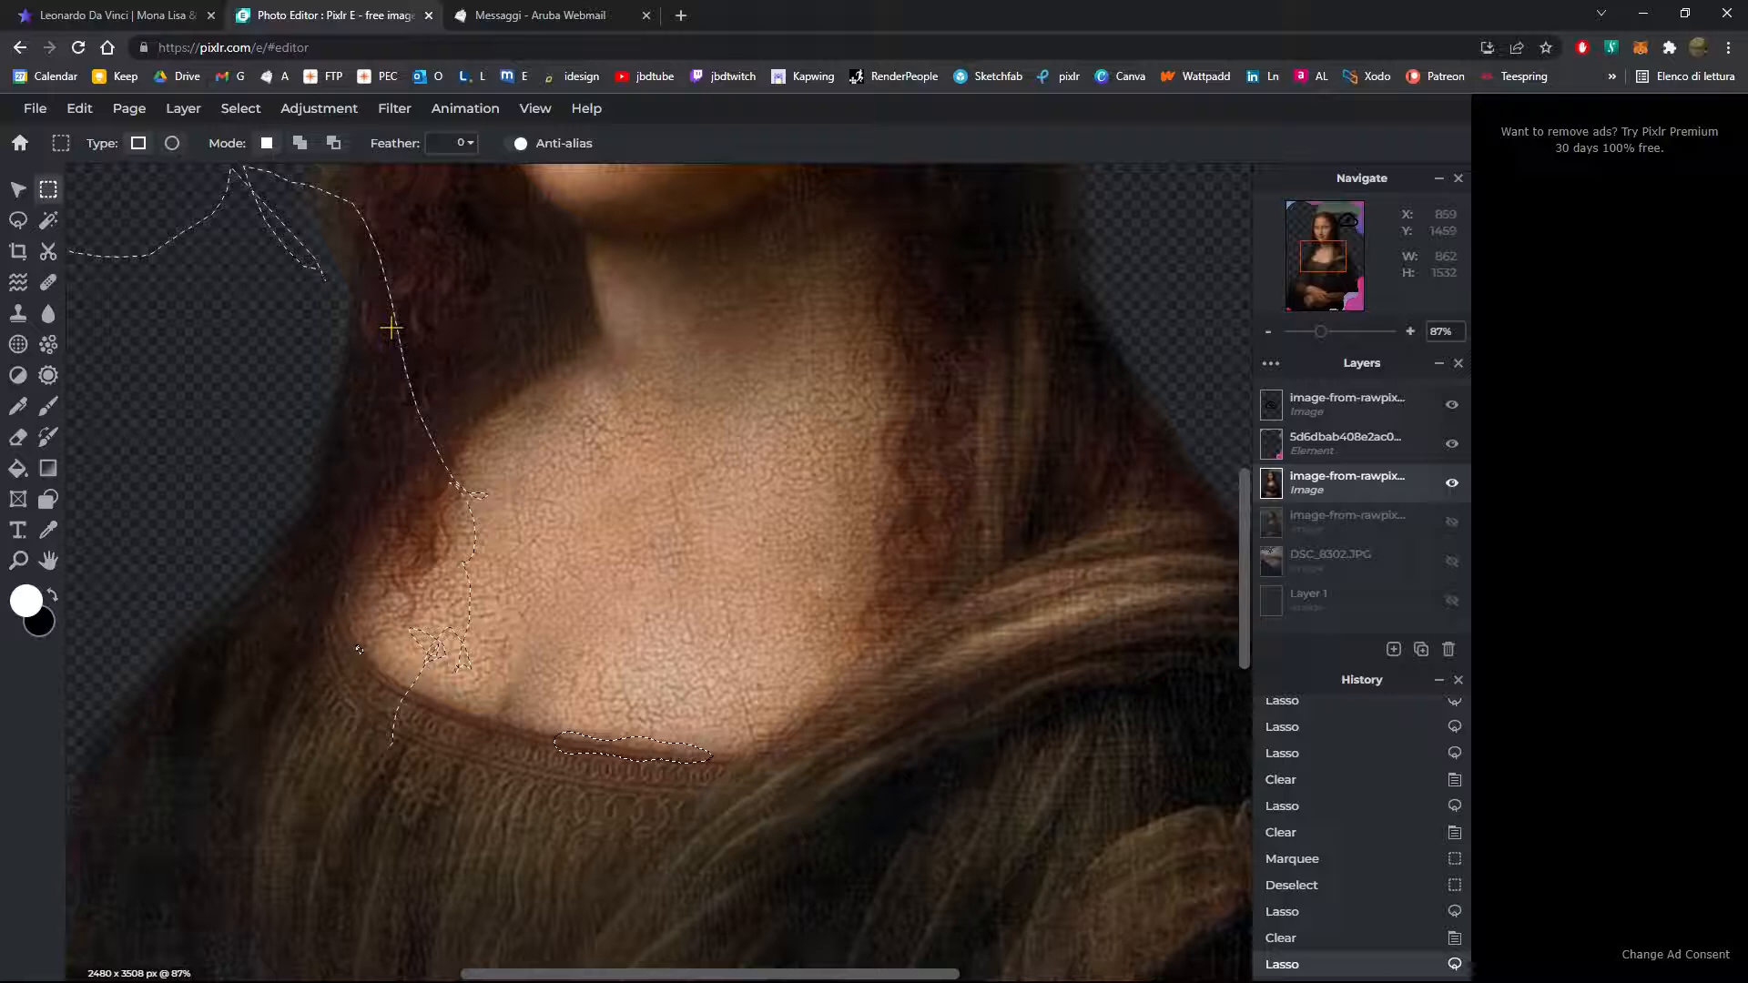
scroll(310, 845, down, 2)
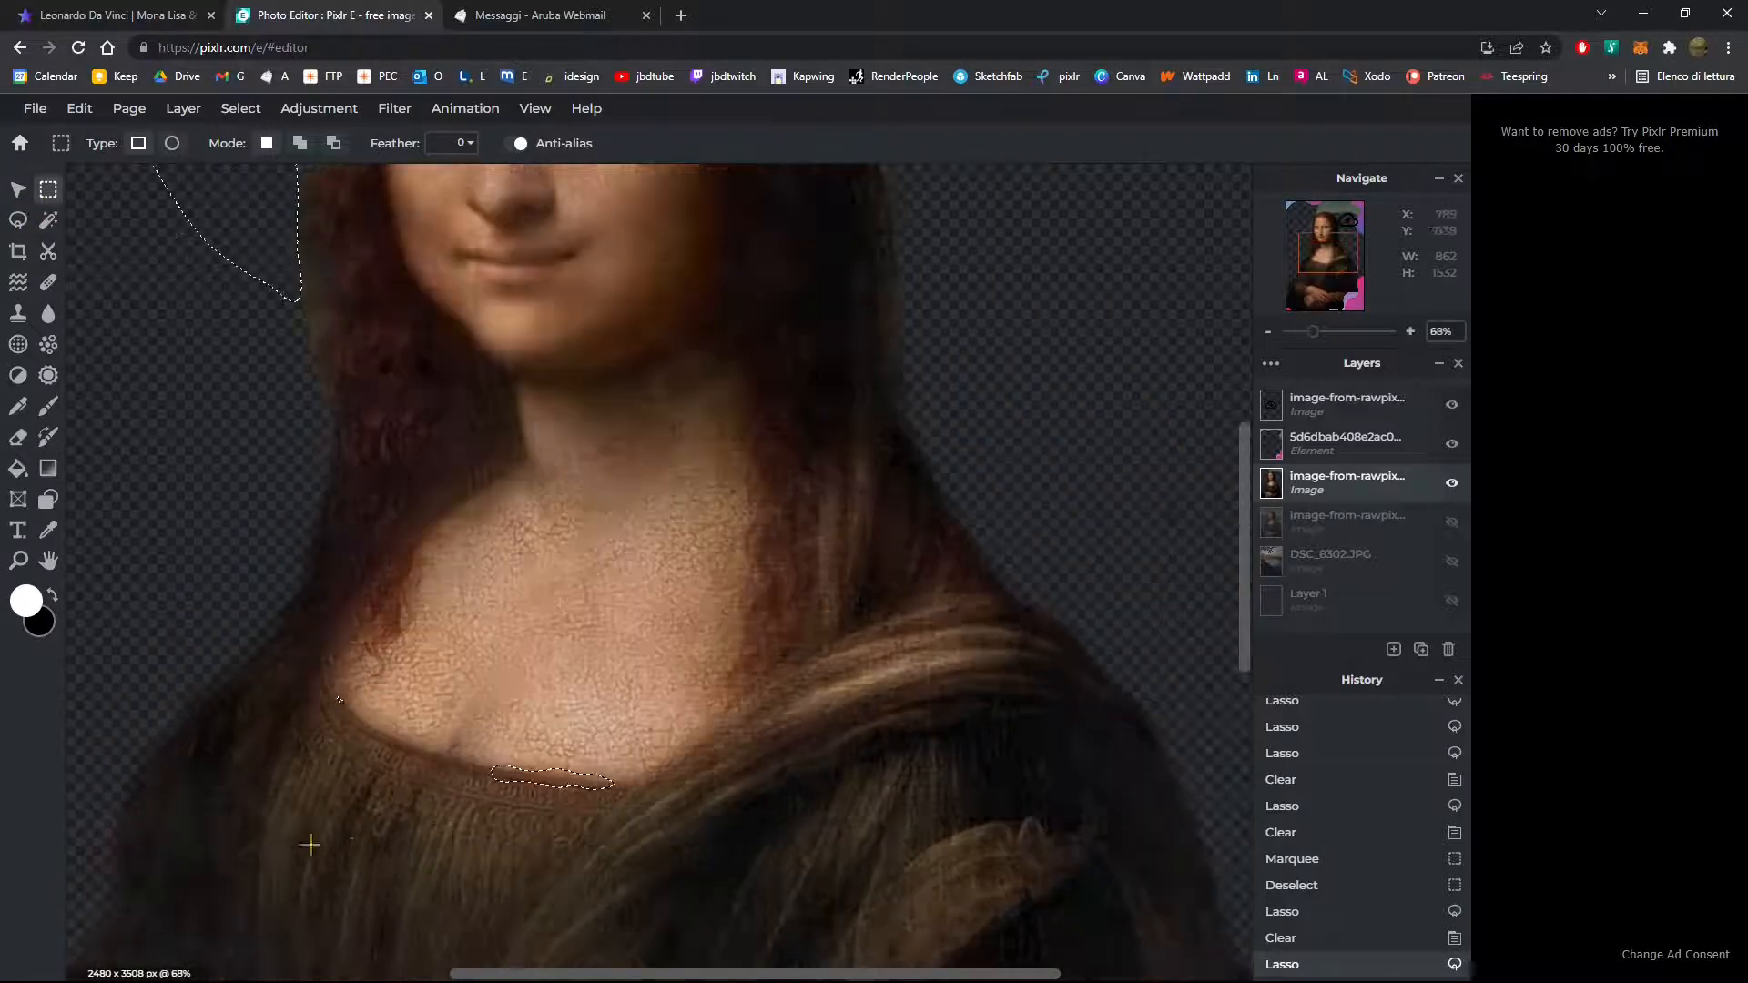
scroll(637, 729, down, 5)
key(ctrl+d)
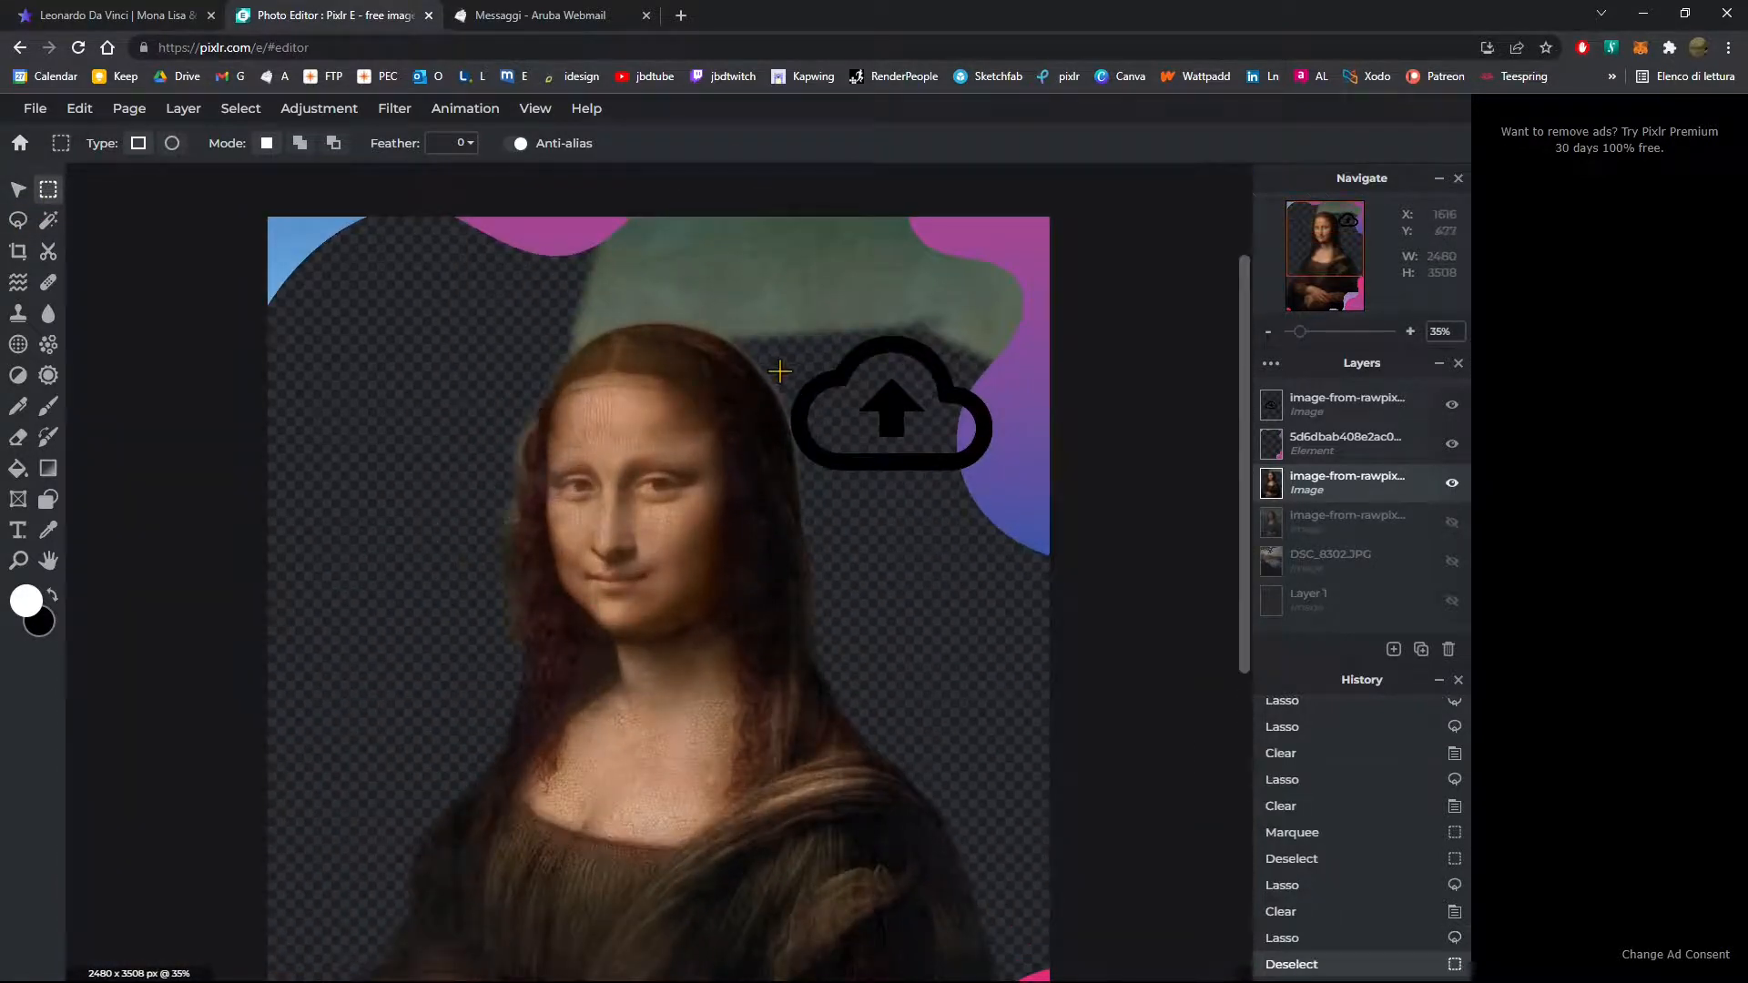
Step: With the magnetic Lasso, outline the fringe between the hair and the cloud icon, about 418 × 697 px, and clear it
scroll(780, 371, up, 6)
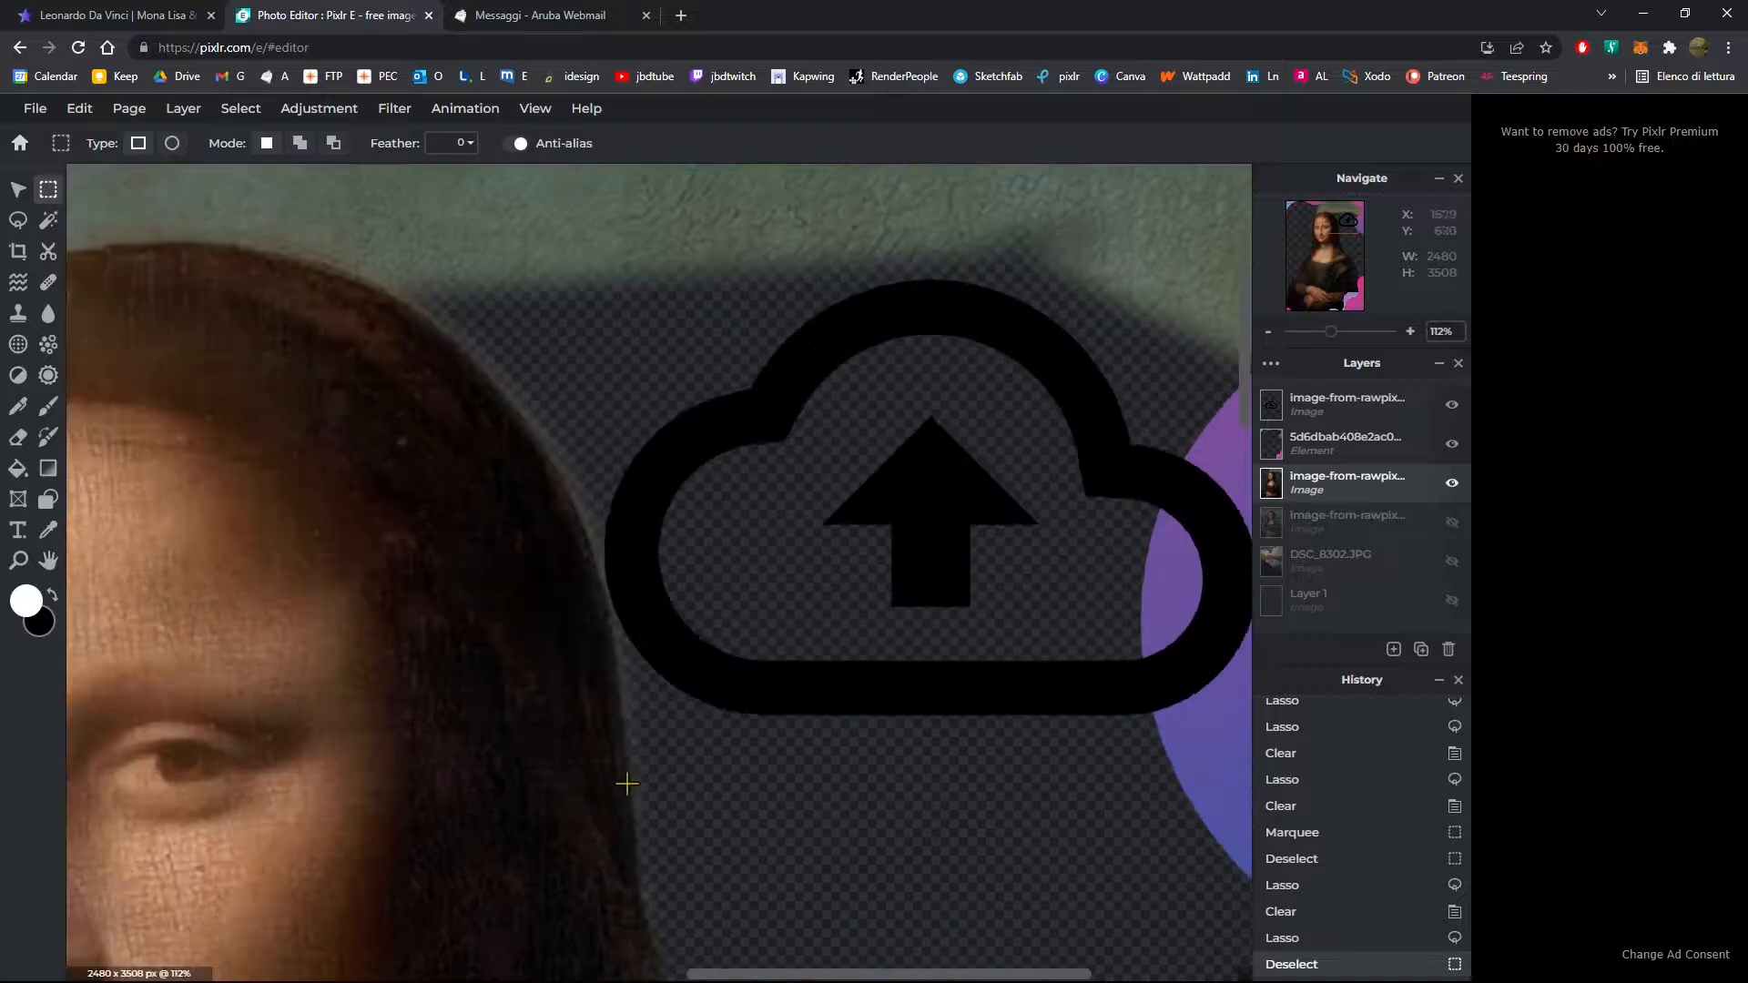
scroll(714, 351, down, 1)
scroll(274, 348, up, 1)
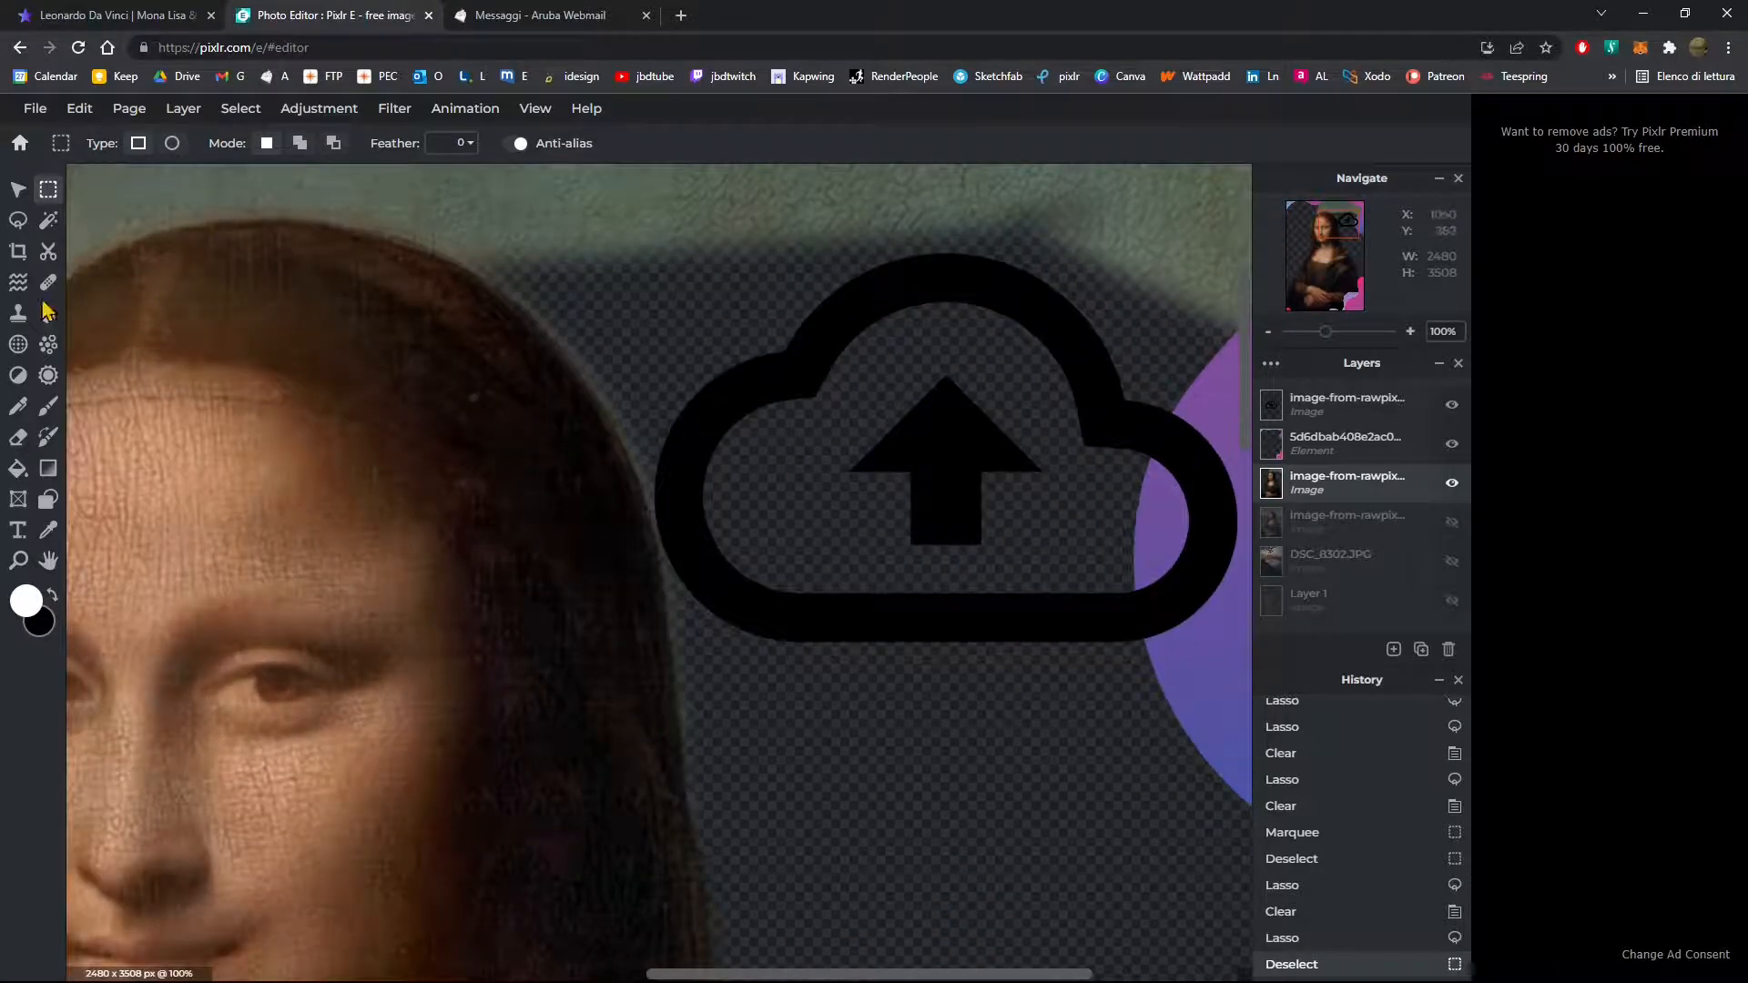
click(17, 220)
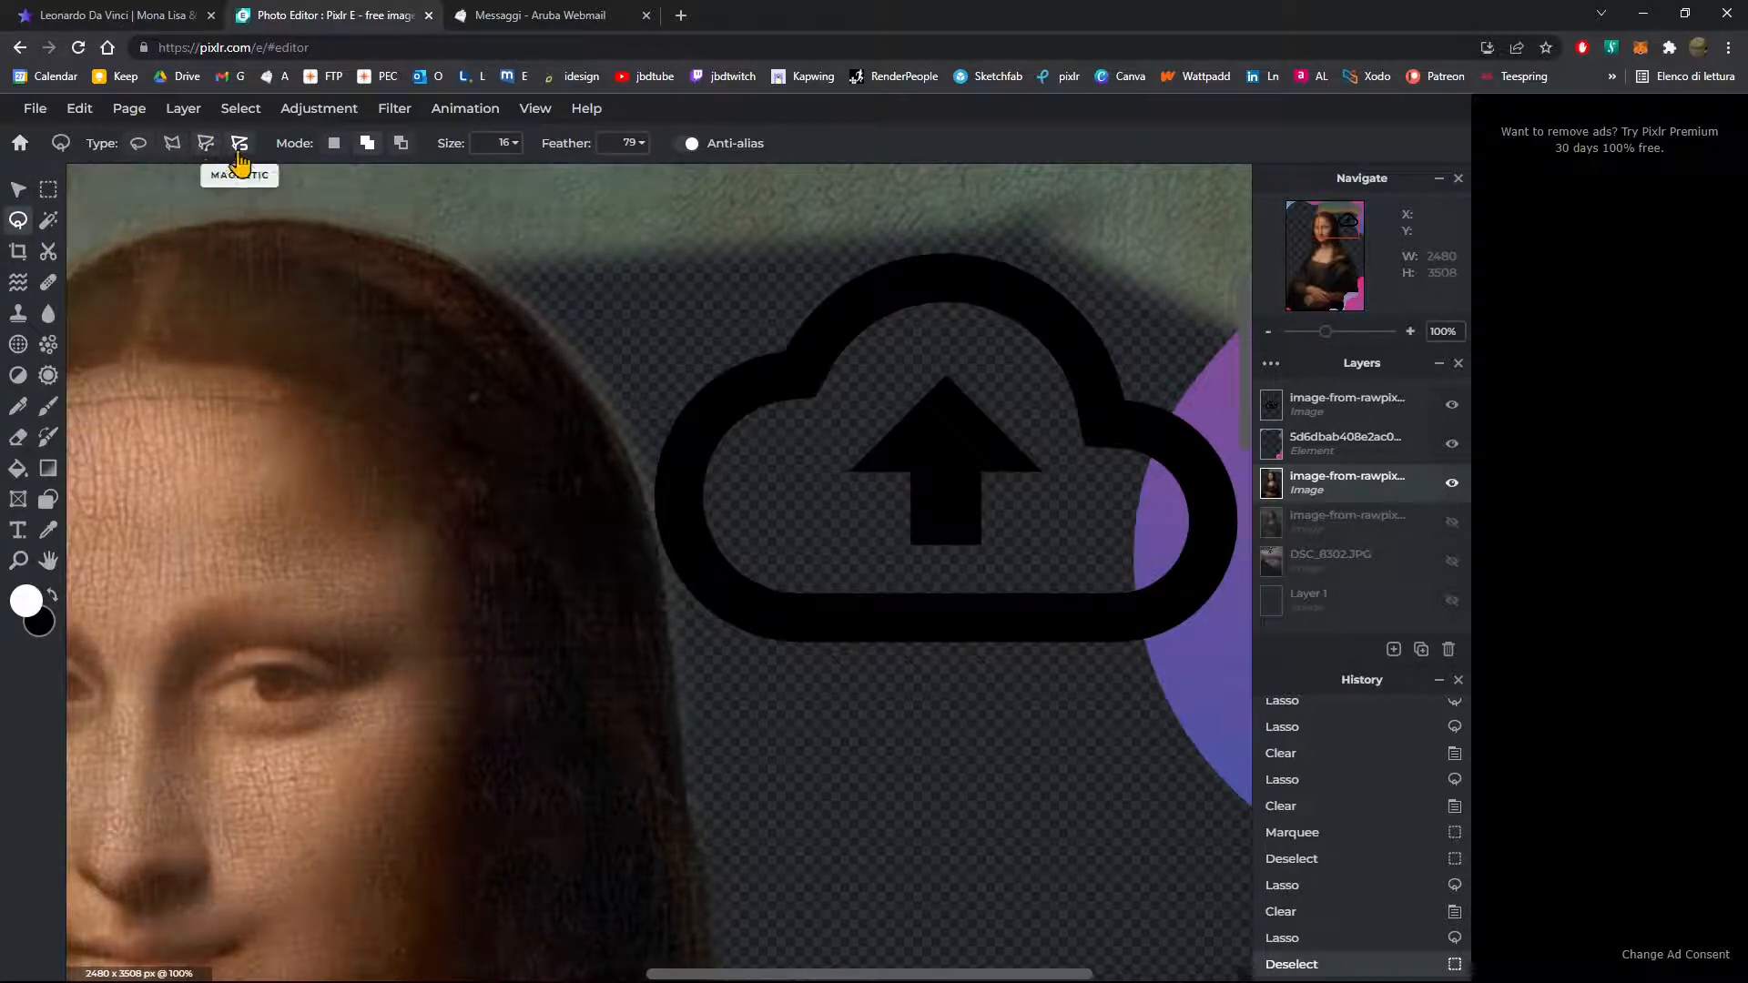
drag(448, 248, 543, 316)
mouse_move(617, 419)
mouse_down()
mouse_move(704, 777)
mouse_move(771, 662)
mouse_move(656, 402)
mouse_up()
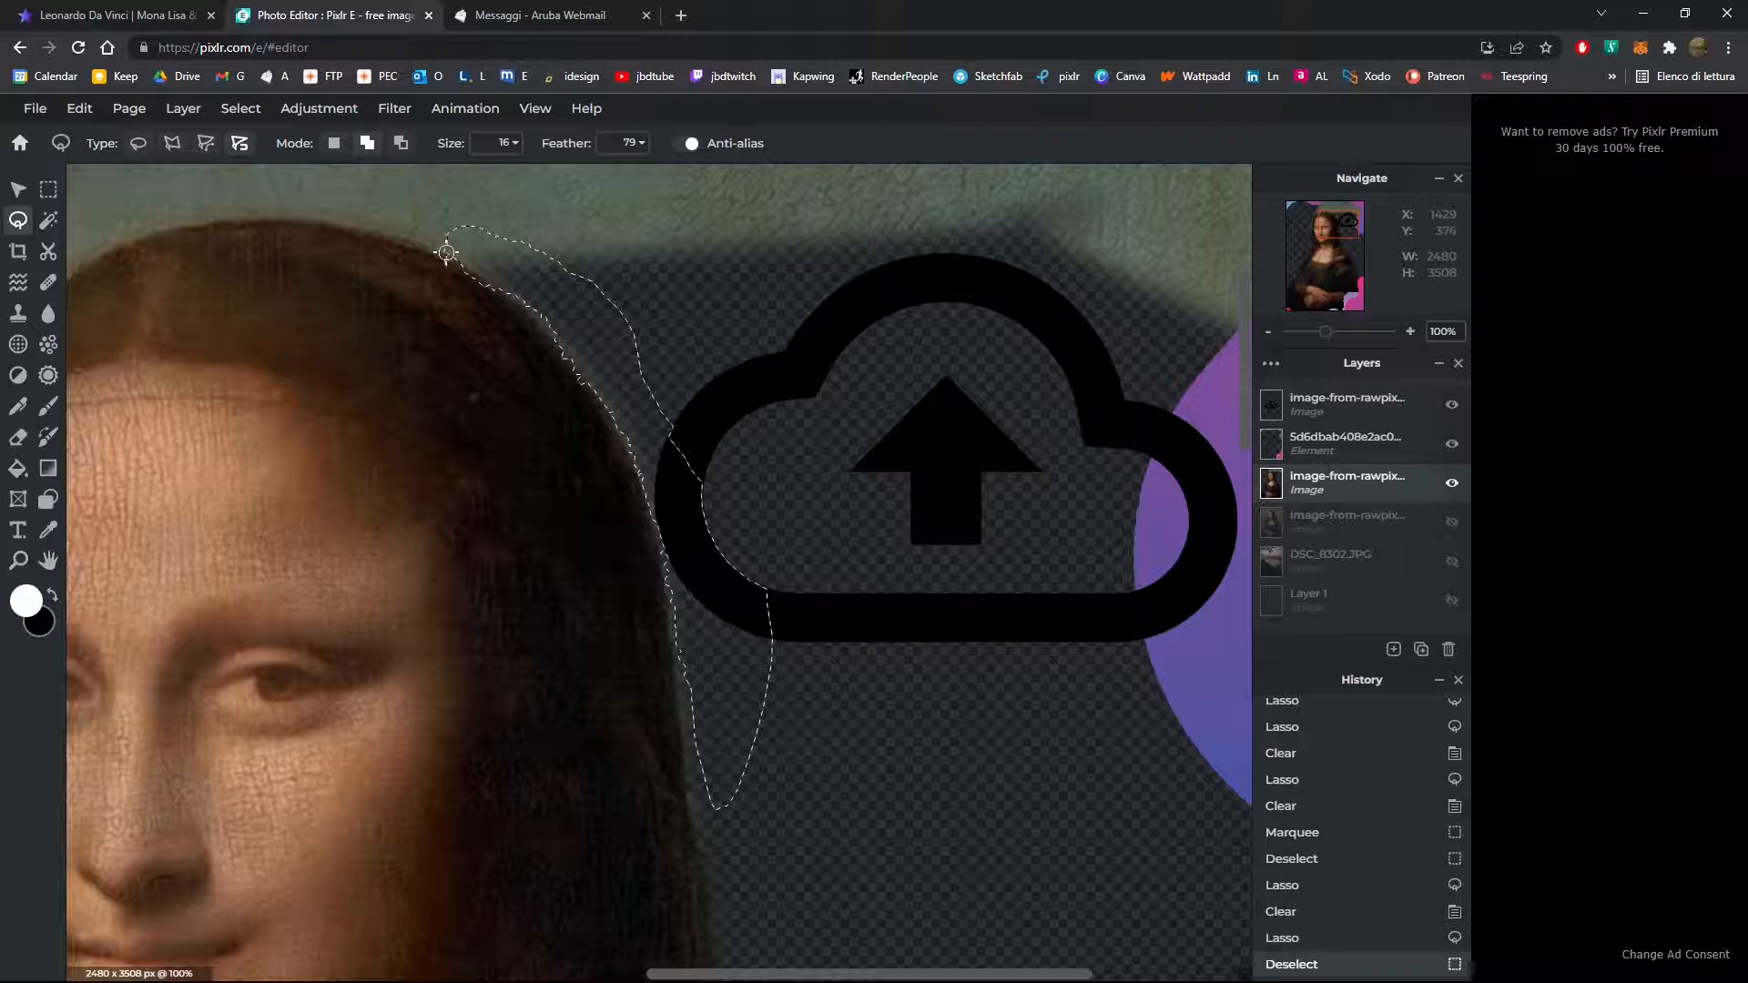
drag(446, 253, 446, 253)
scroll(701, 492, down, 3)
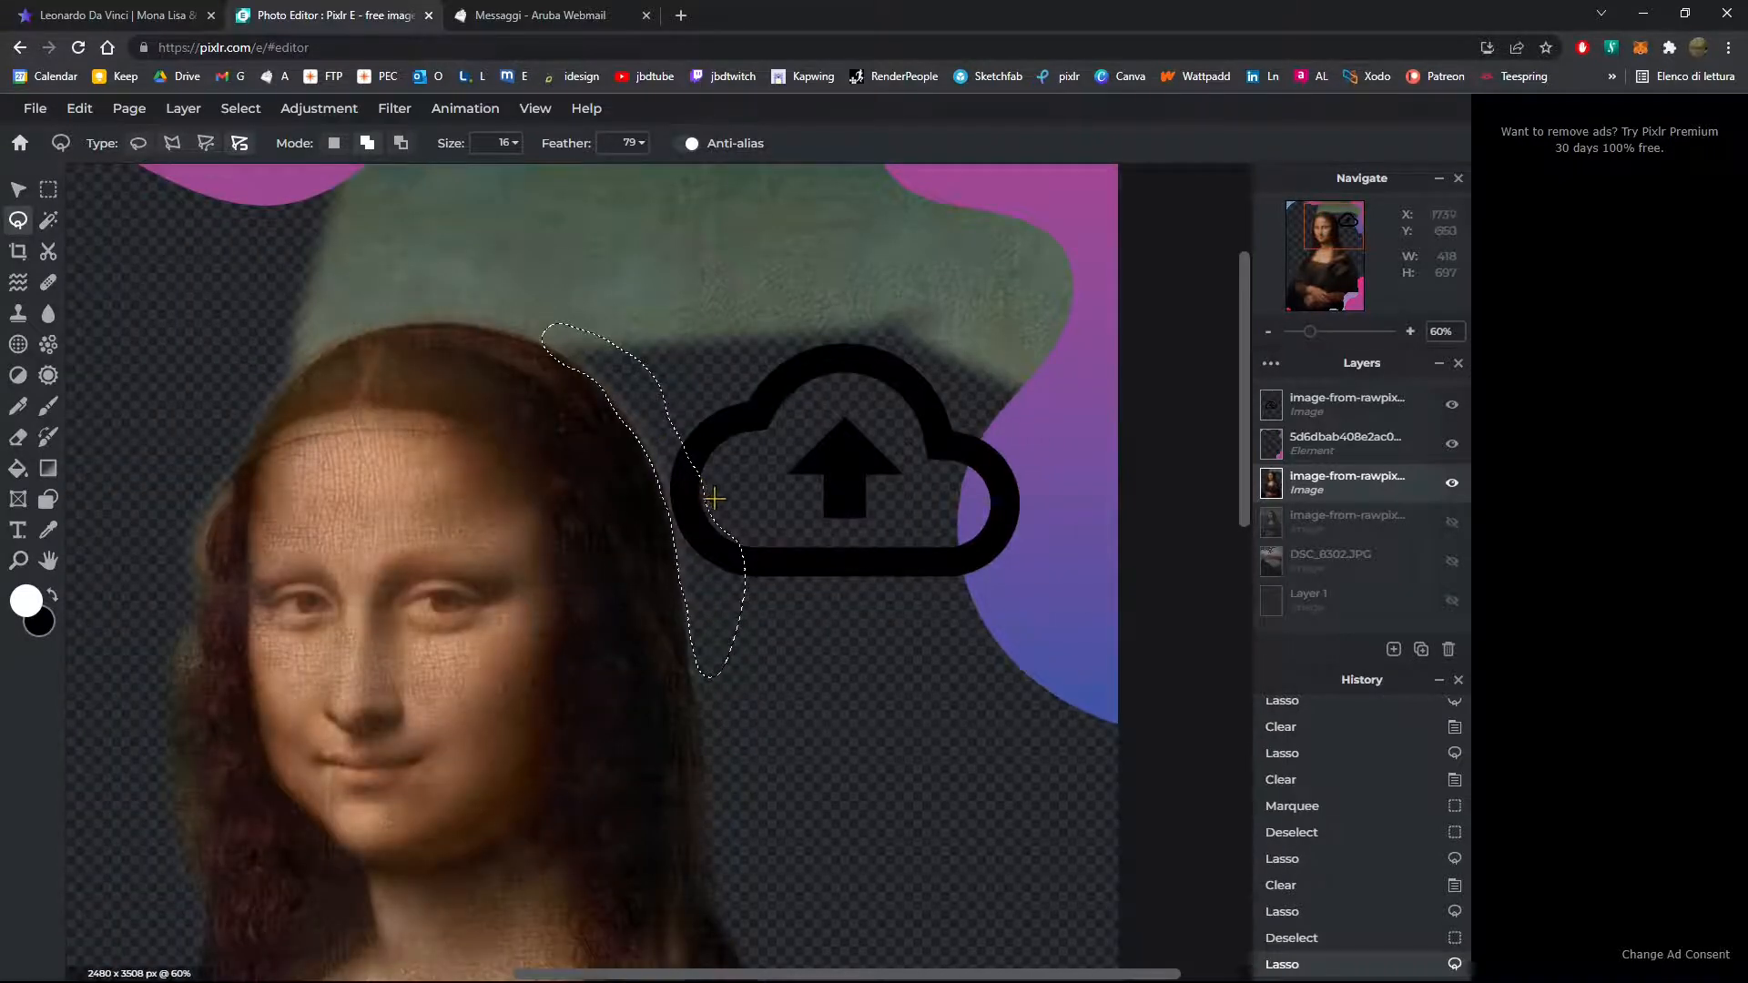
key(Delete)
Step: Extend the magnetic Lasso selection over the crown of the head, about 940 × 806 px in total, and clear the green background there
scroll(297, 310, up, 3)
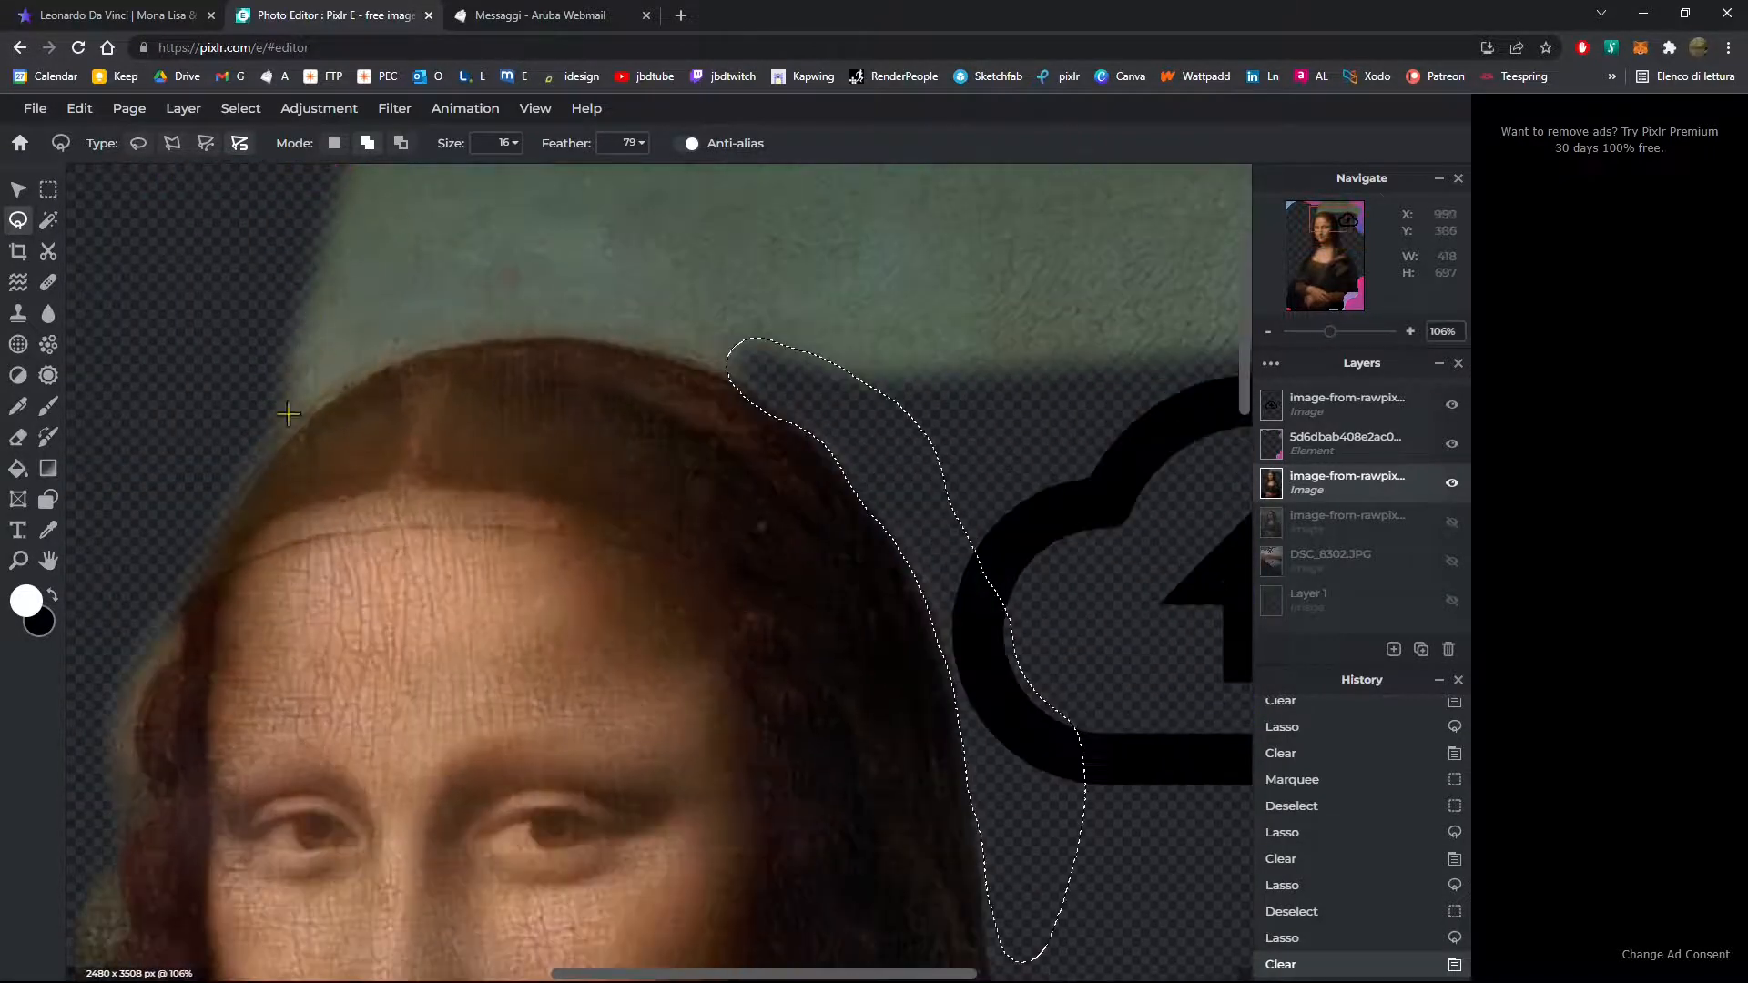
drag(307, 428, 360, 382)
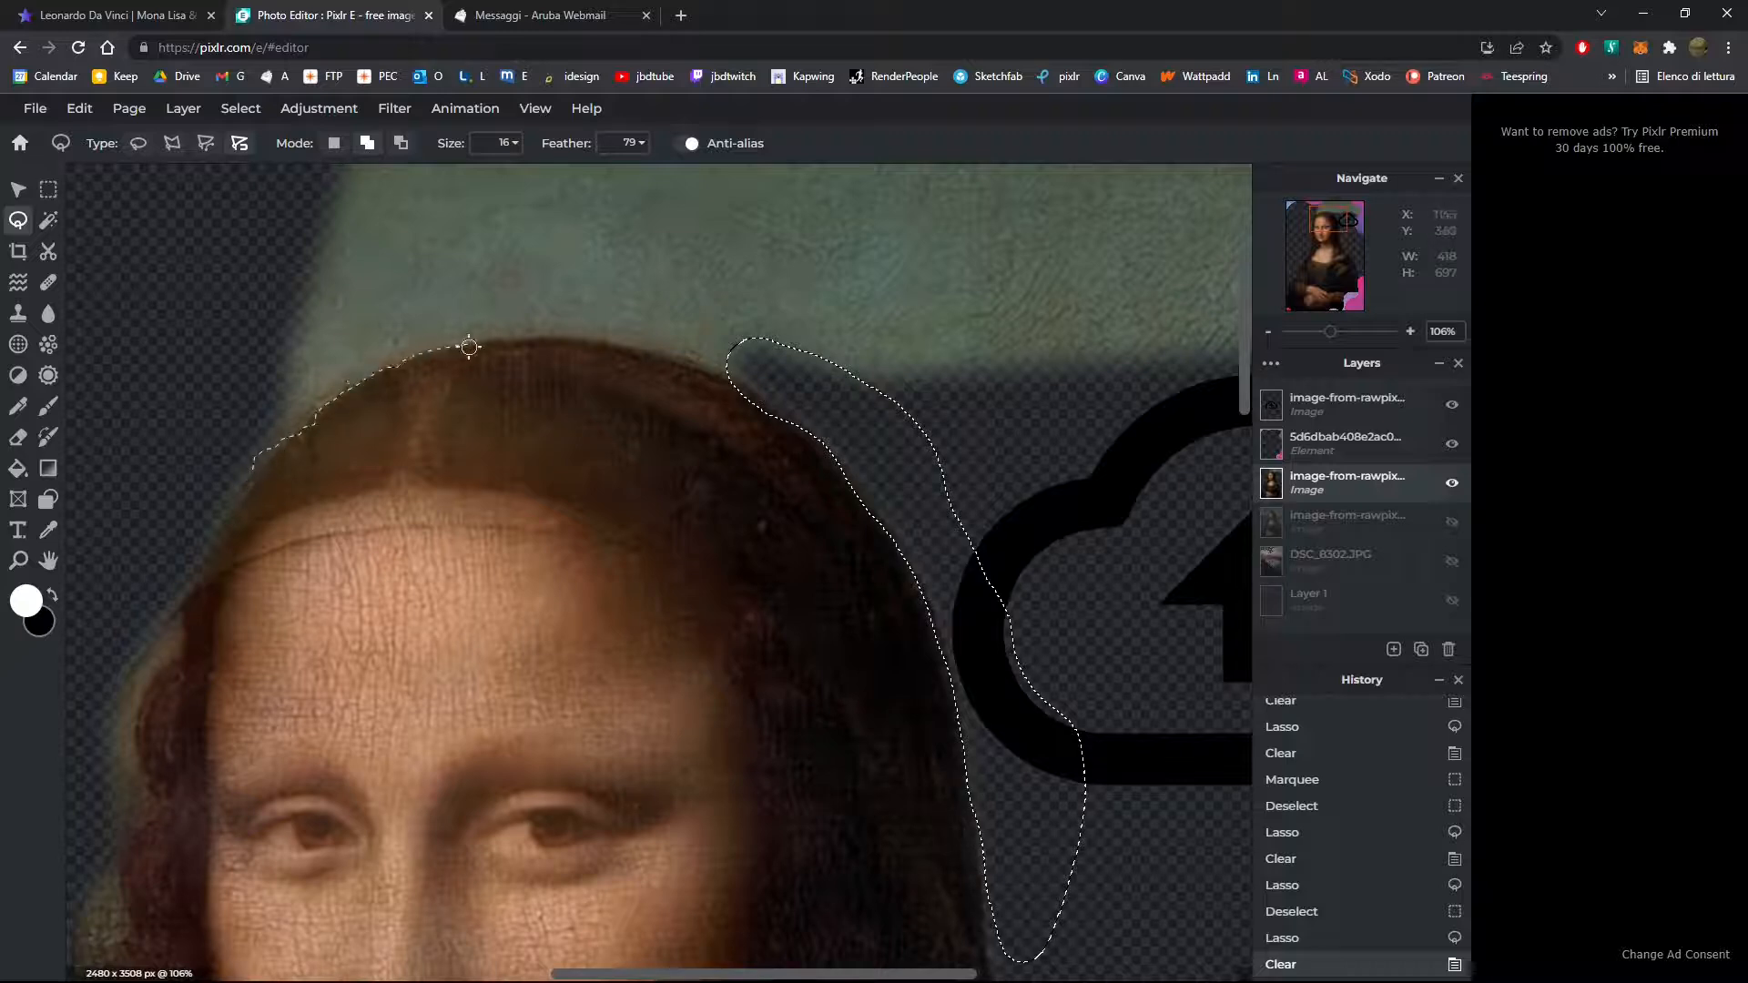
mouse_move(469, 347)
mouse_down()
mouse_move(765, 382)
mouse_move(781, 321)
mouse_up()
mouse_move(719, 240)
mouse_down()
mouse_move(489, 251)
mouse_move(349, 290)
mouse_move(268, 330)
mouse_move(231, 414)
mouse_move(255, 470)
mouse_up()
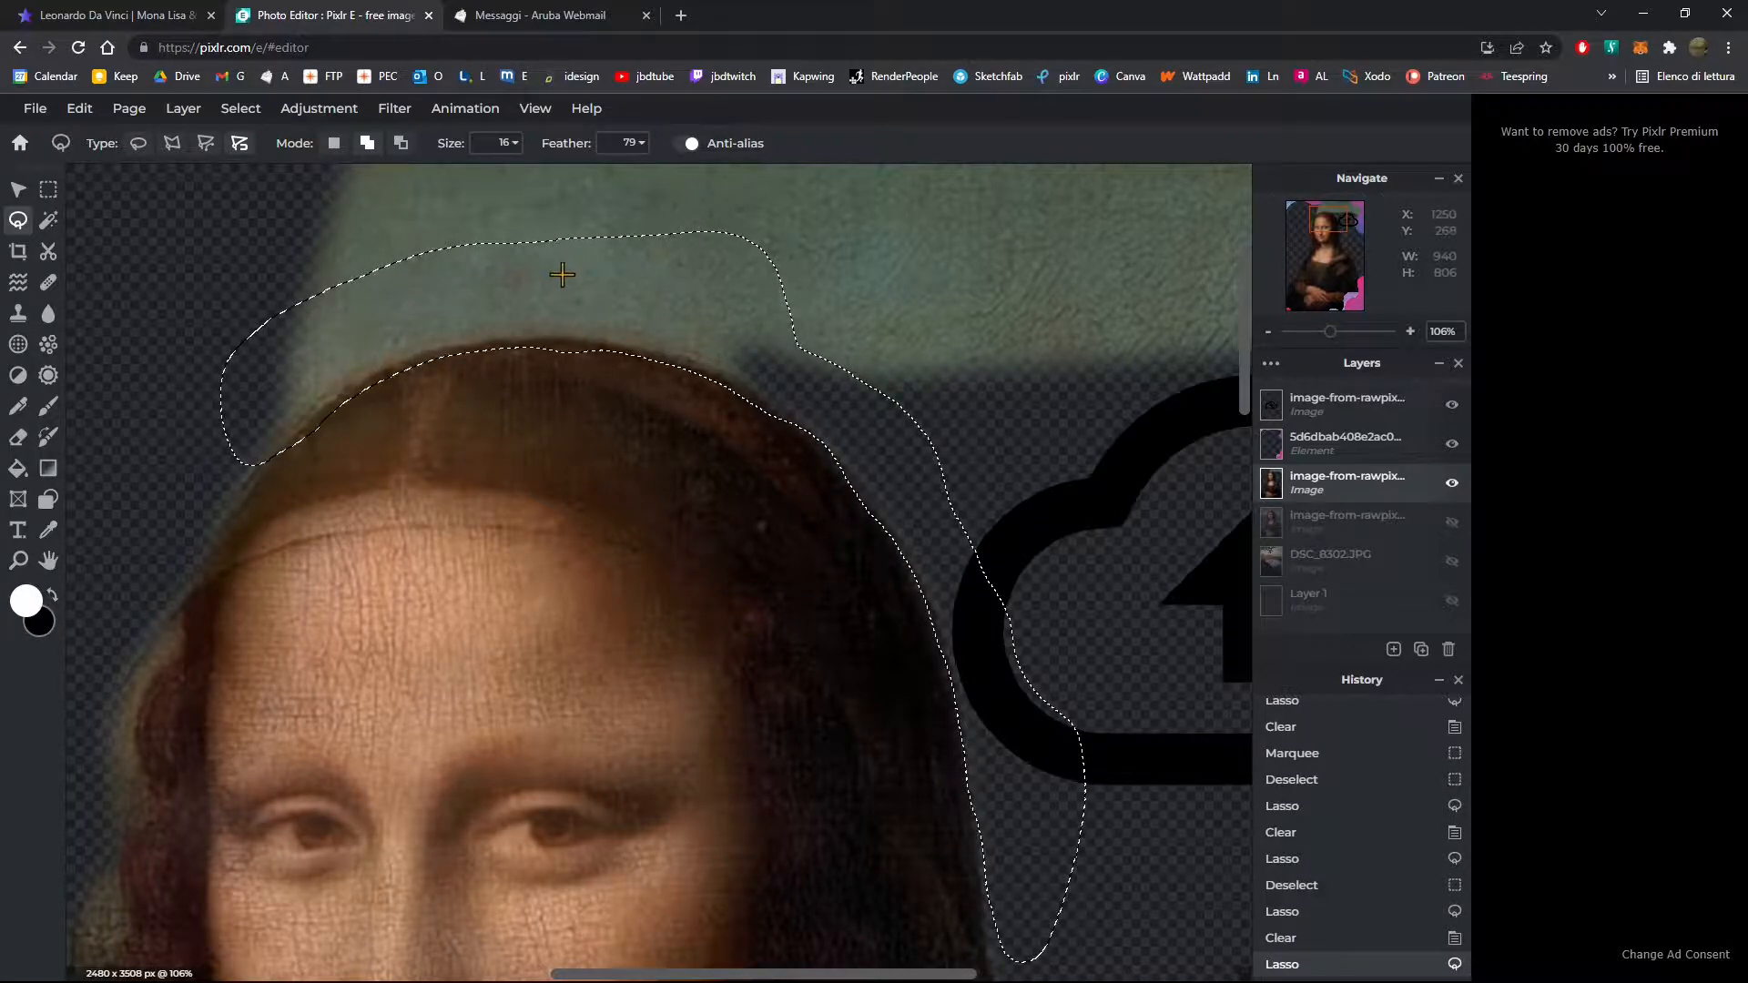
key(Delete)
Step: Switch to the Marquee tool and deselect the cleared band around the head
scroll(482, 468, down, 8)
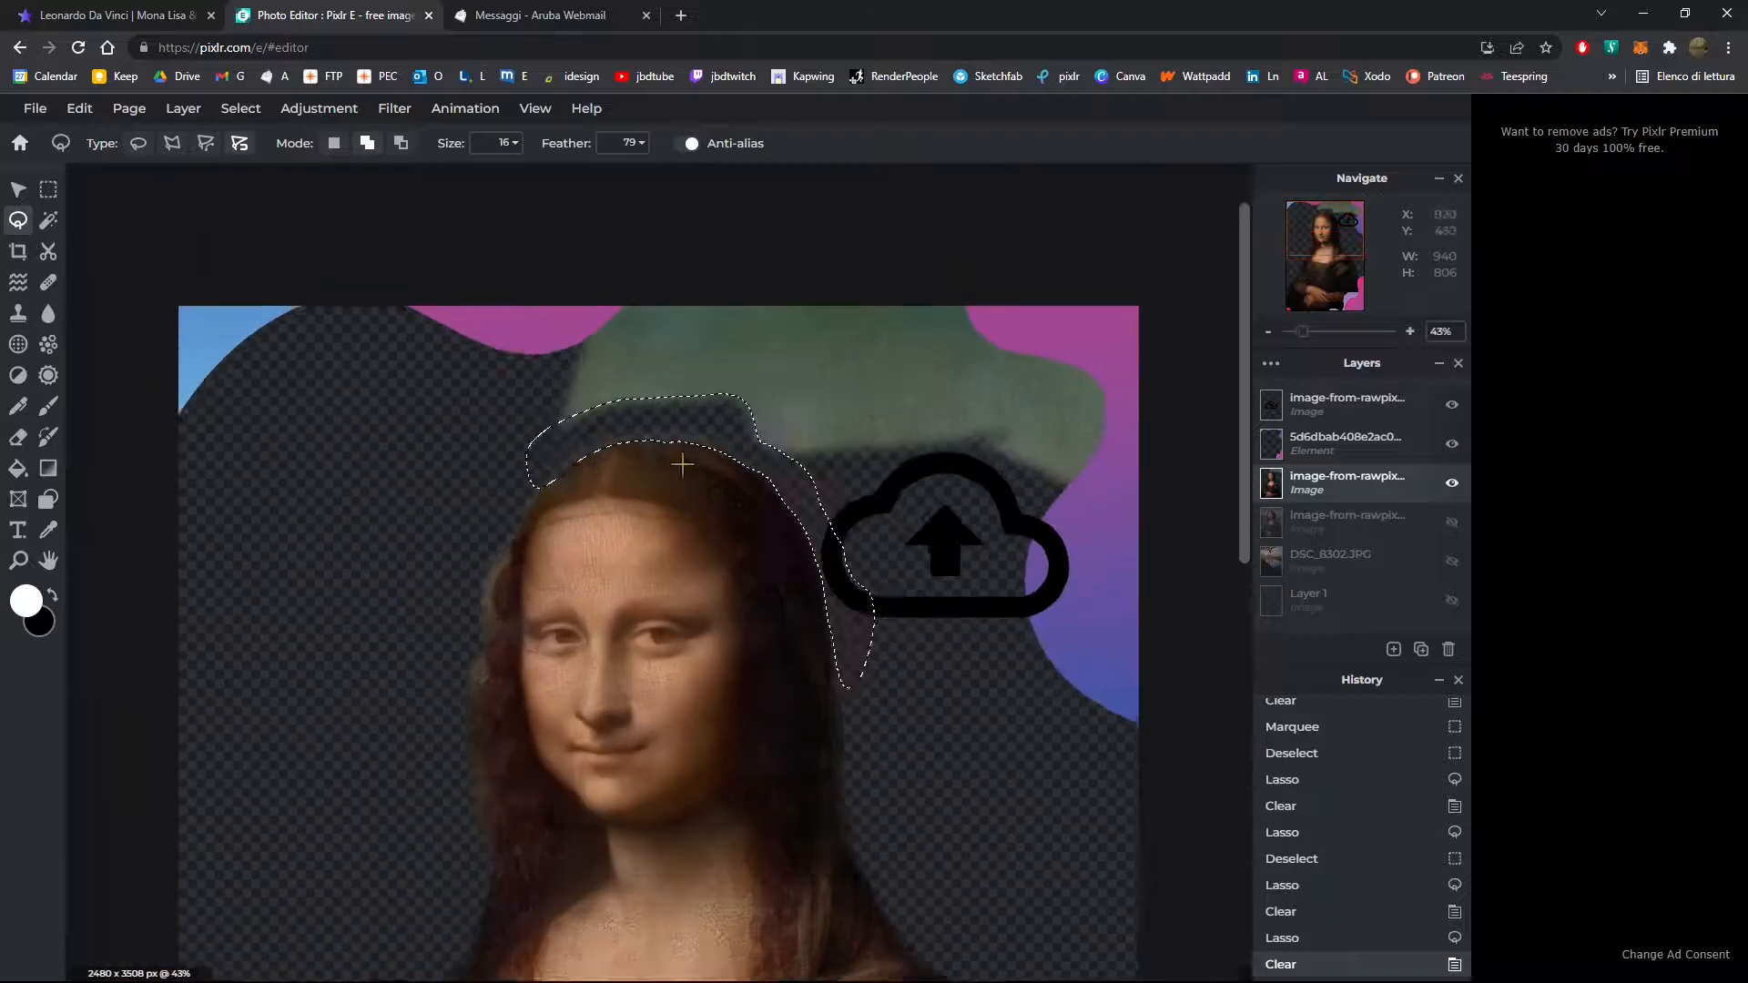
scroll(701, 452, up, 1)
click(48, 189)
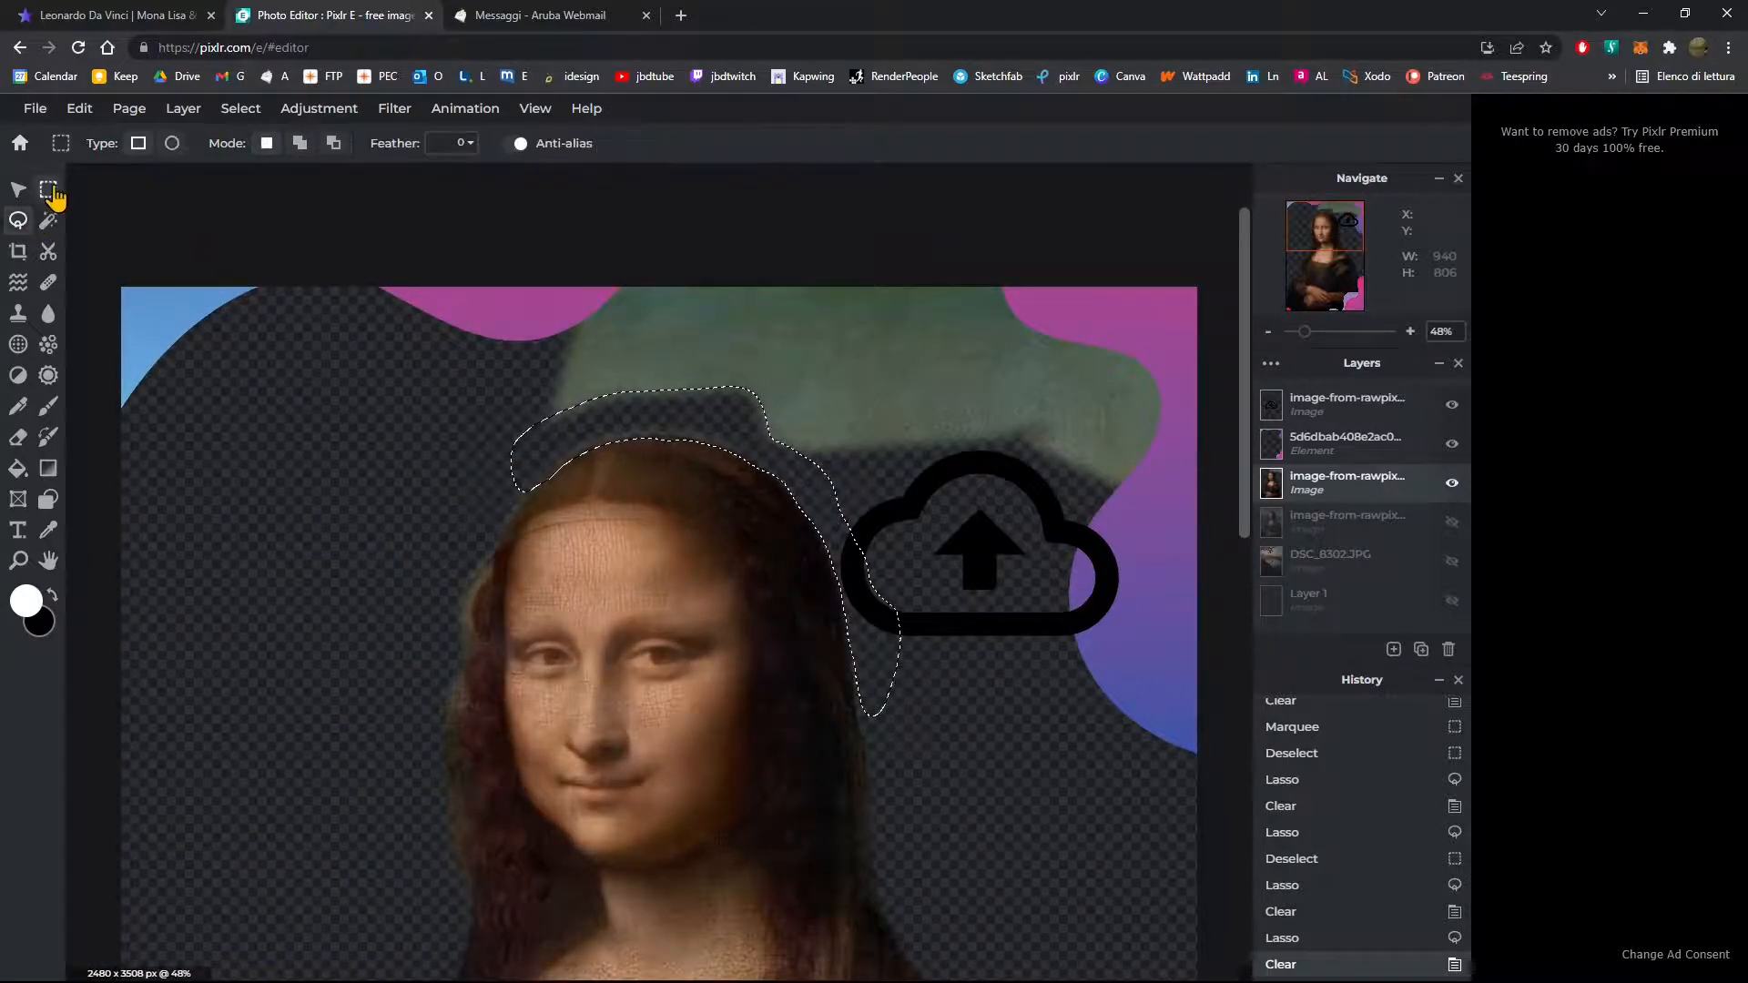
right_click(662, 406)
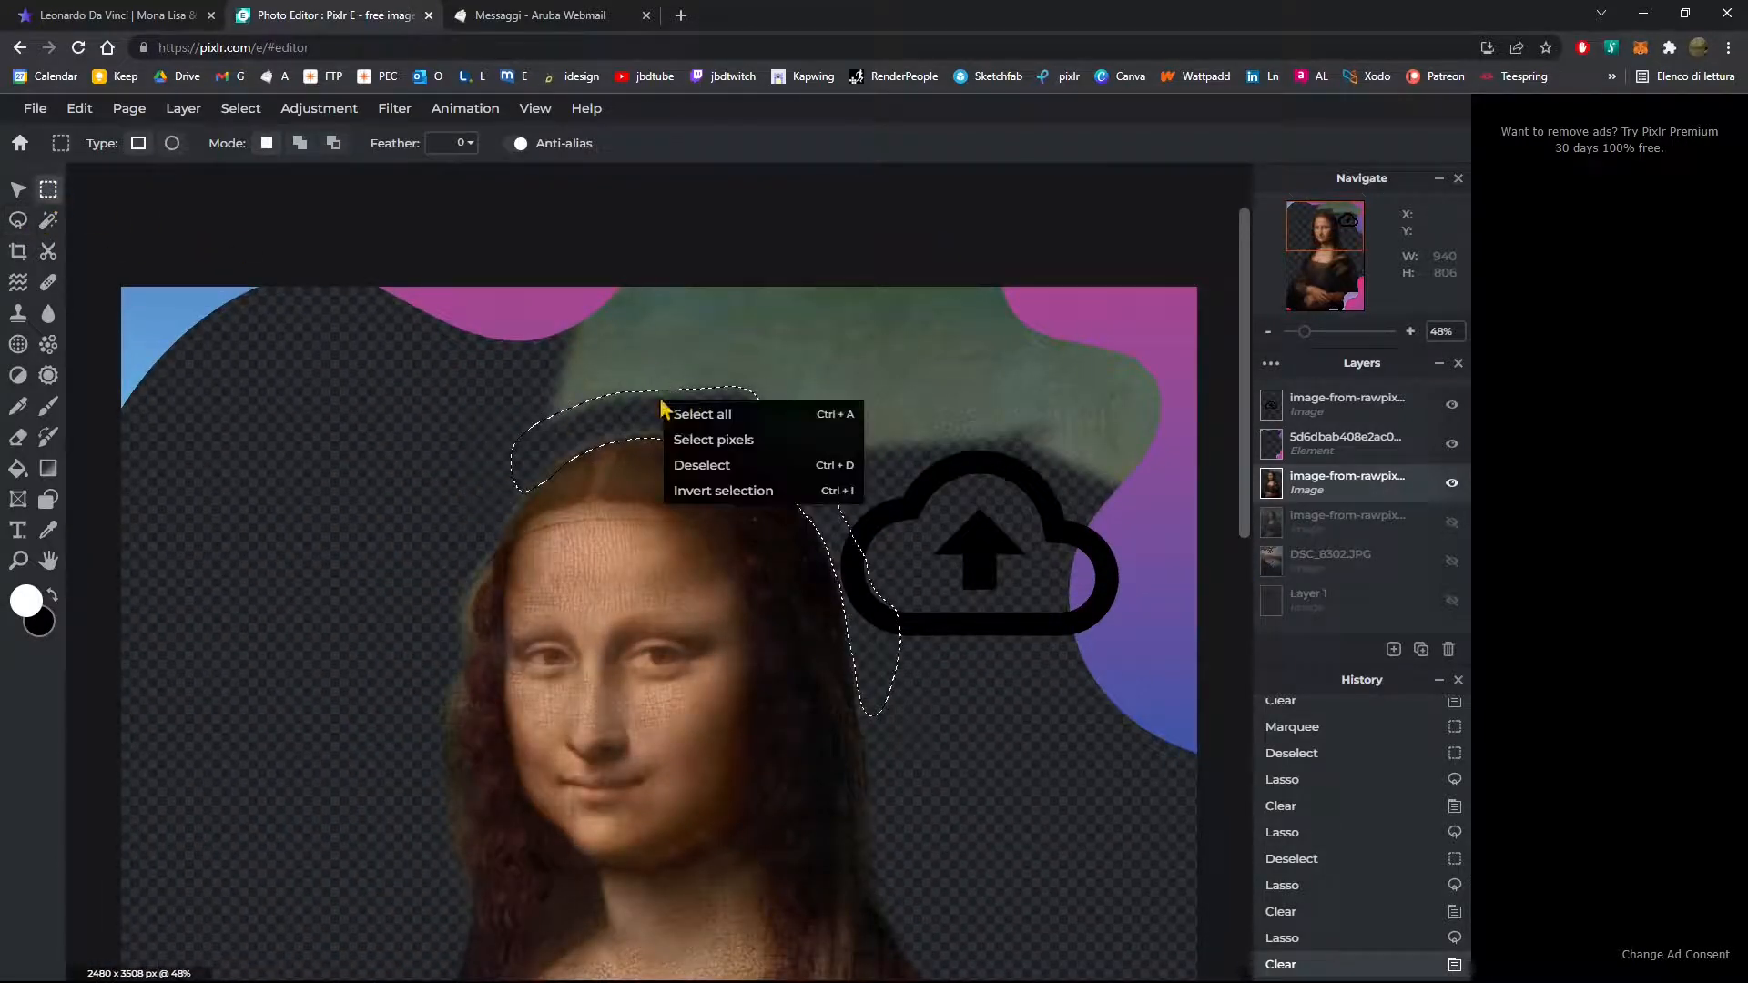
click(706, 465)
Step: Examine the edges of the Mona Lisa cutout around the hair, shoulders and remaining green background
scroll(661, 261, down, 6)
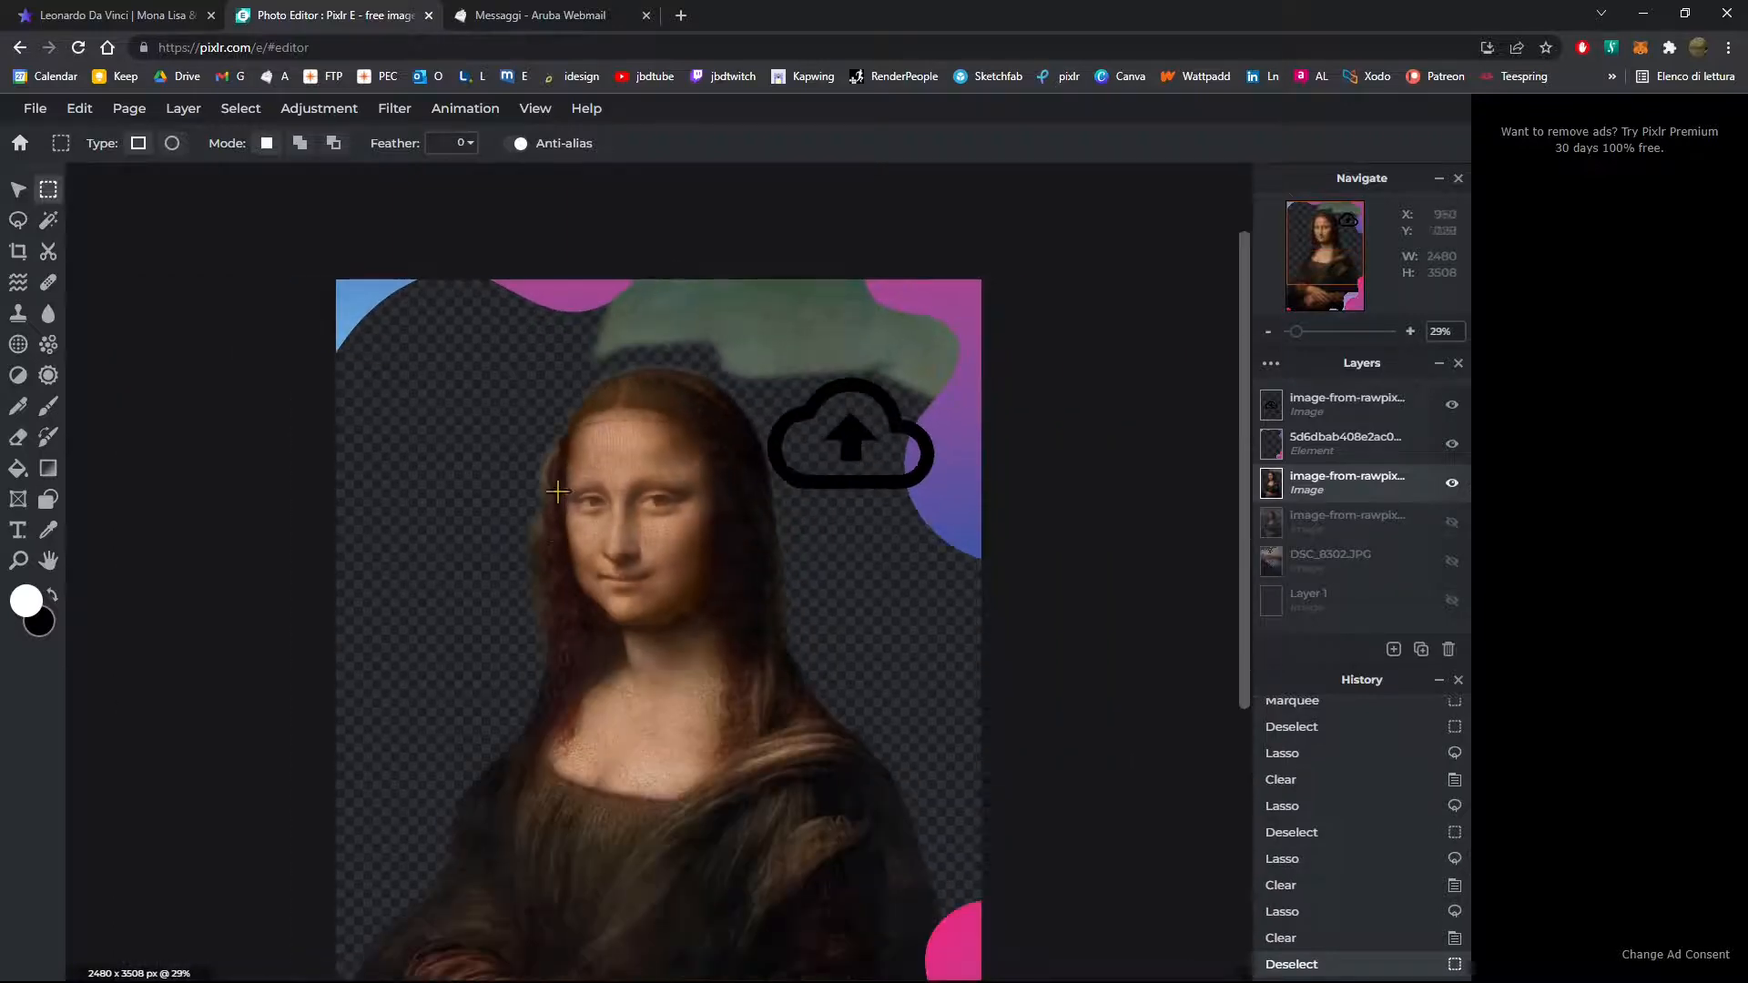
scroll(565, 387, up, 3)
scroll(565, 387, up, 2)
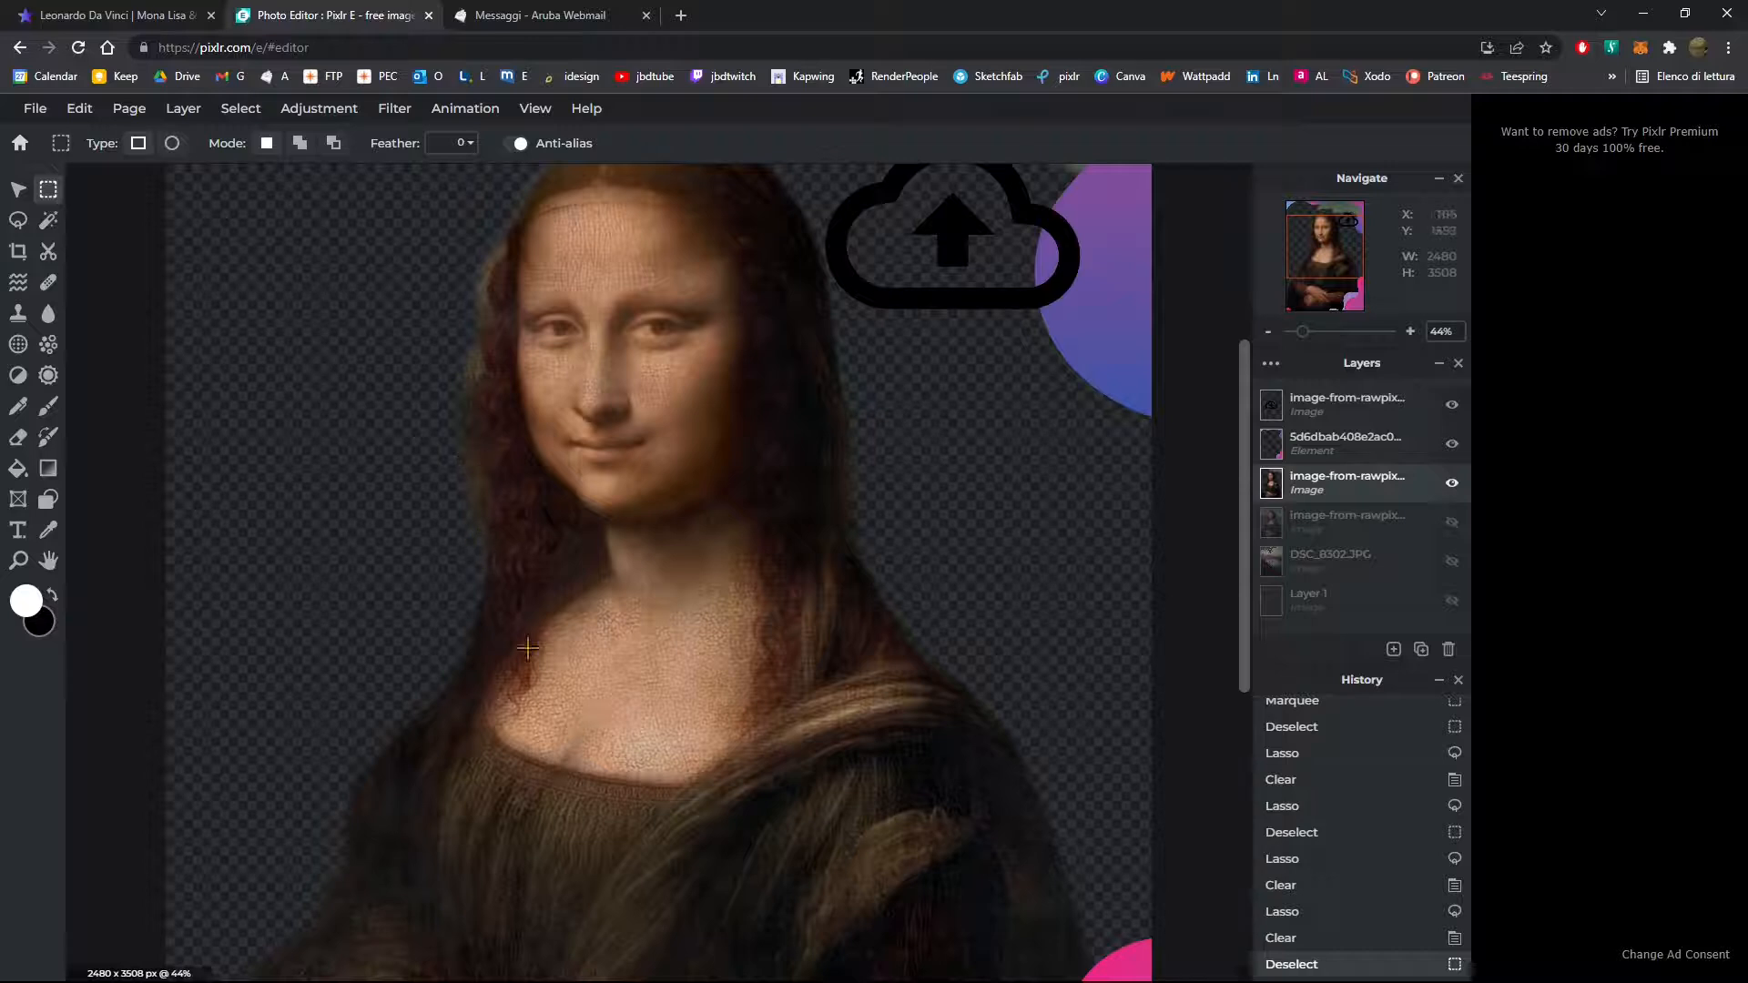
scroll(500, 518, down, 2)
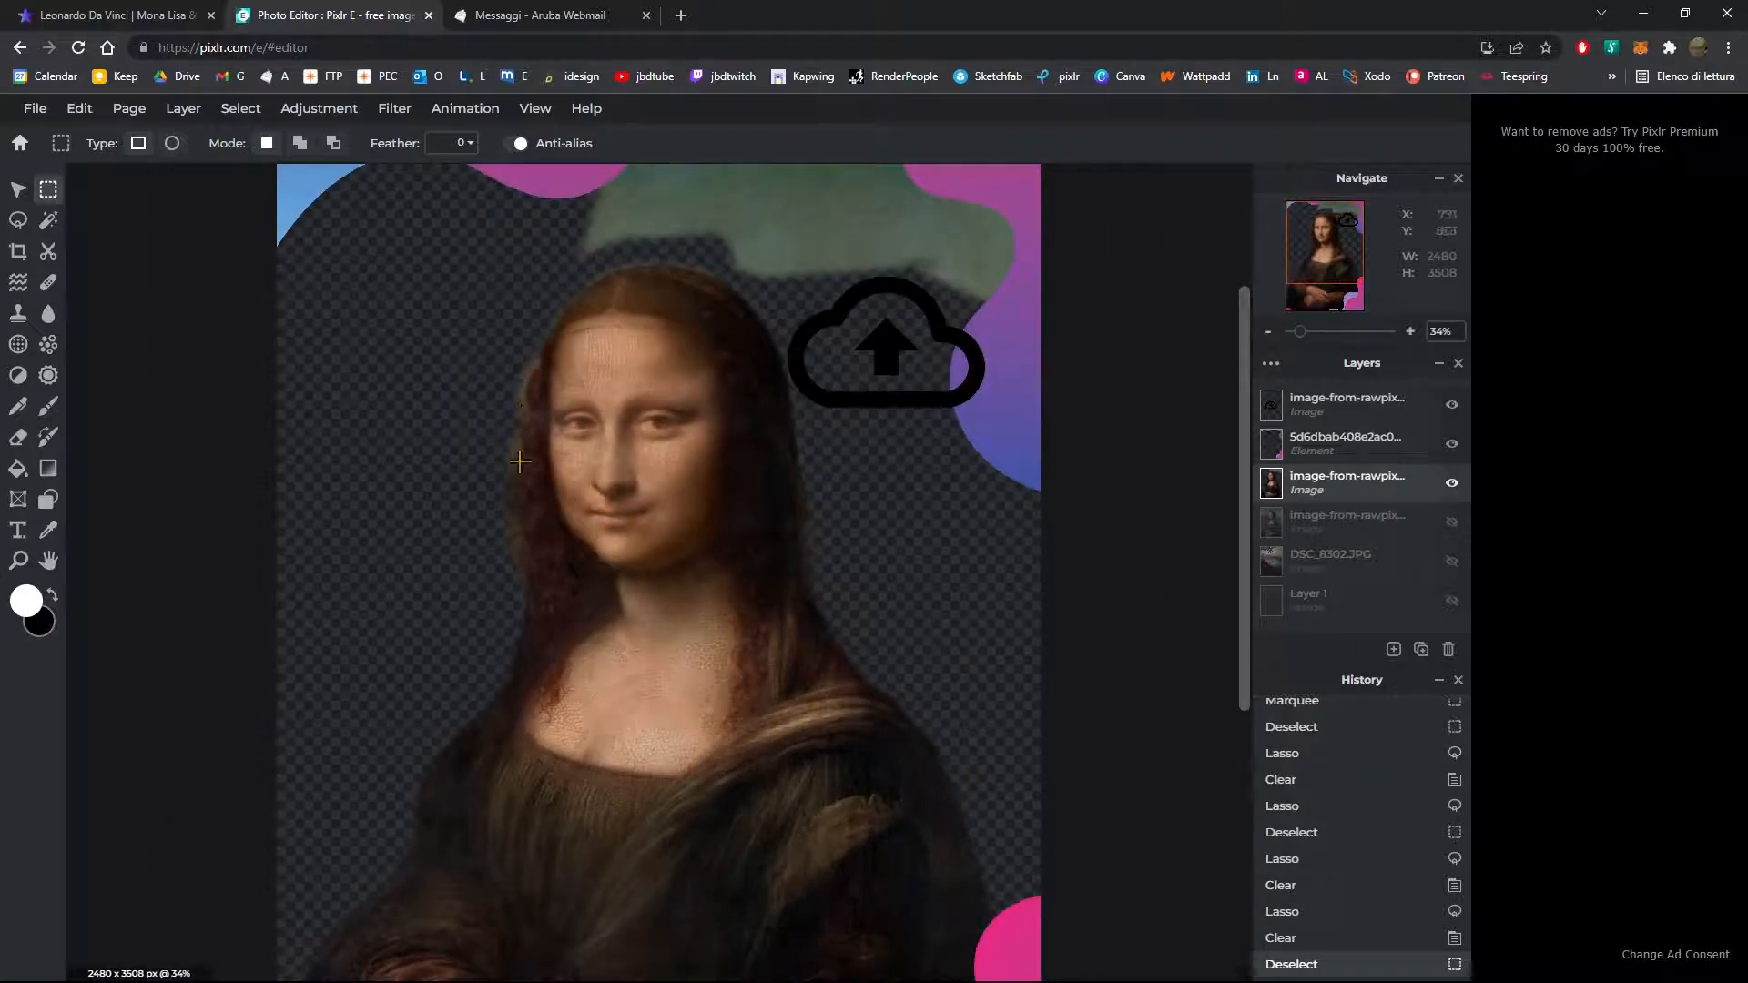
scroll(579, 300, down, 2)
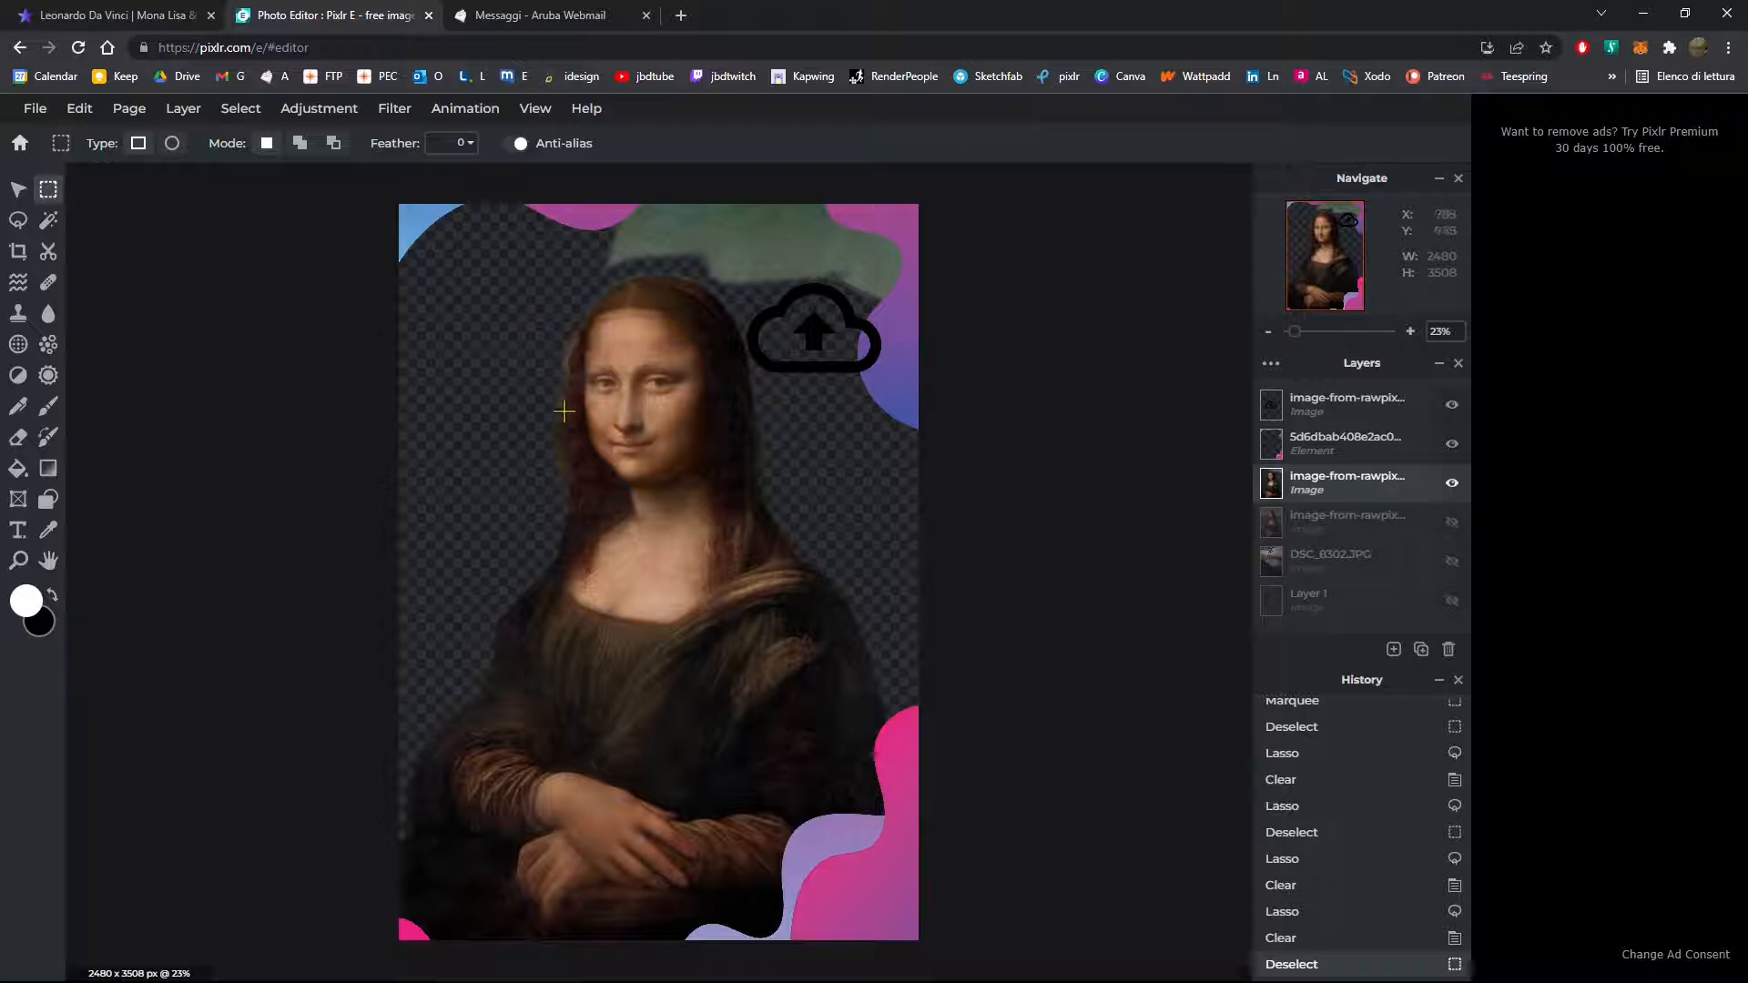
scroll(564, 411, down, 1)
scroll(1075, 303, up, 4)
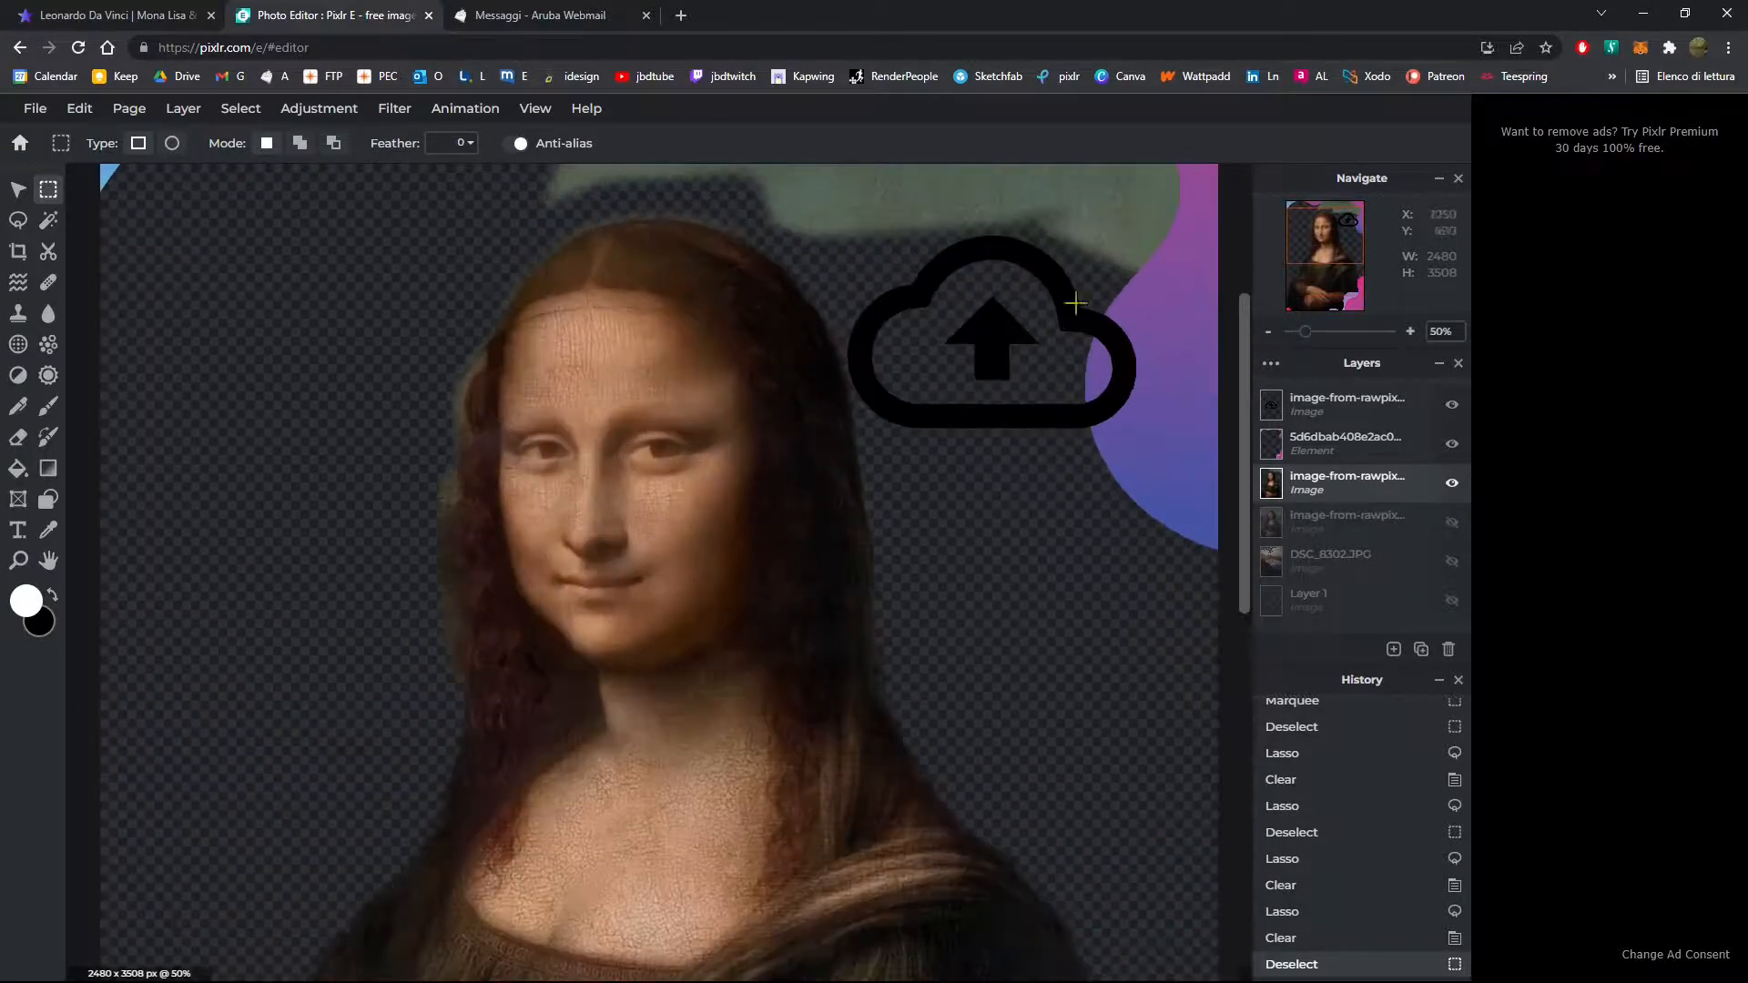
Step: Switch to the Magic Wand selection tool
drag(1244, 400, 1244, 314)
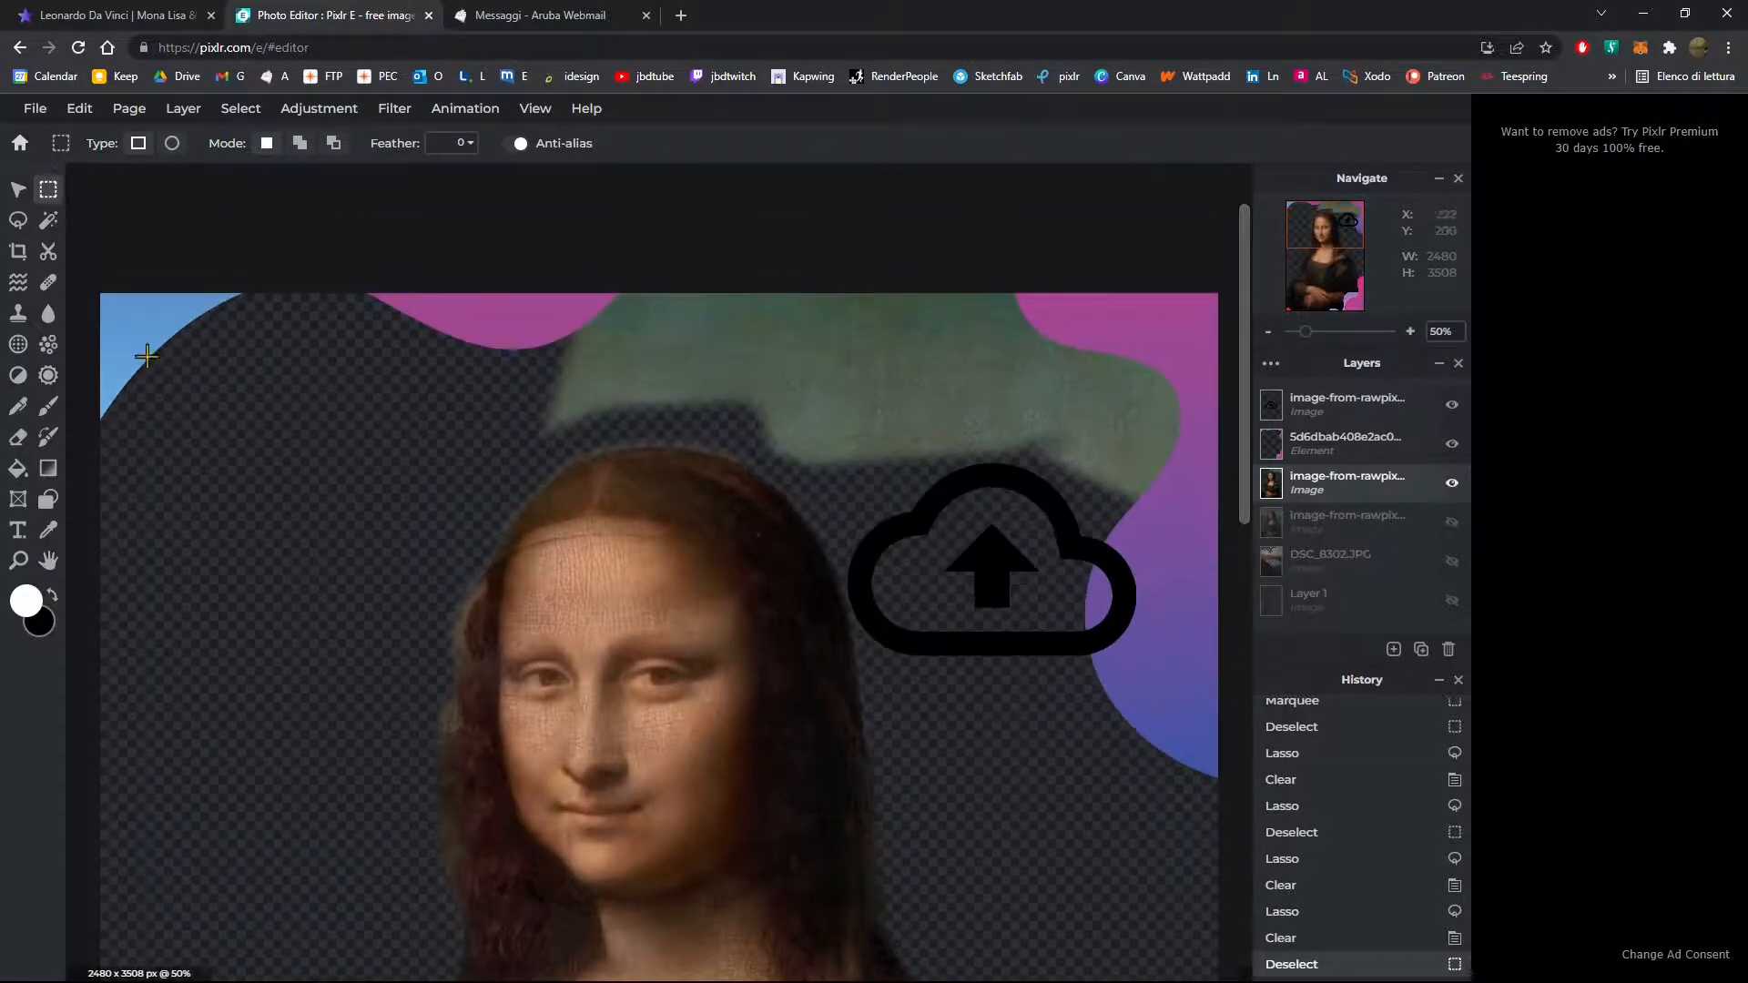
click(47, 223)
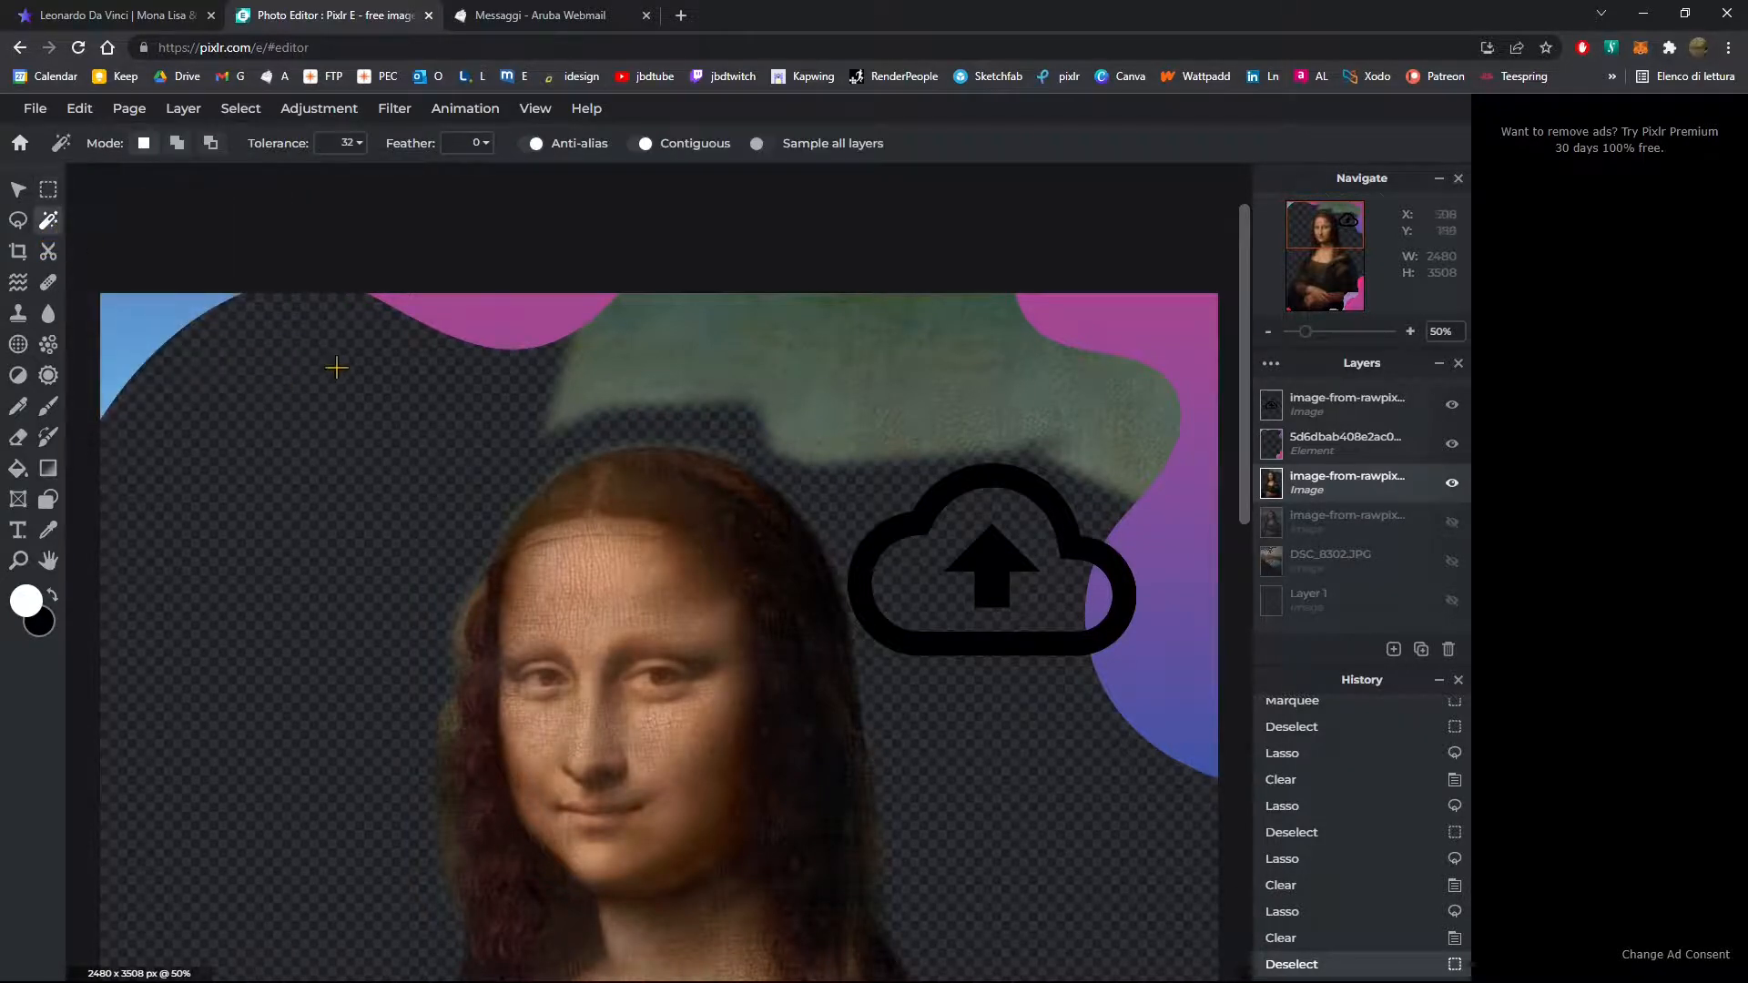
scroll(336, 367, down, 3)
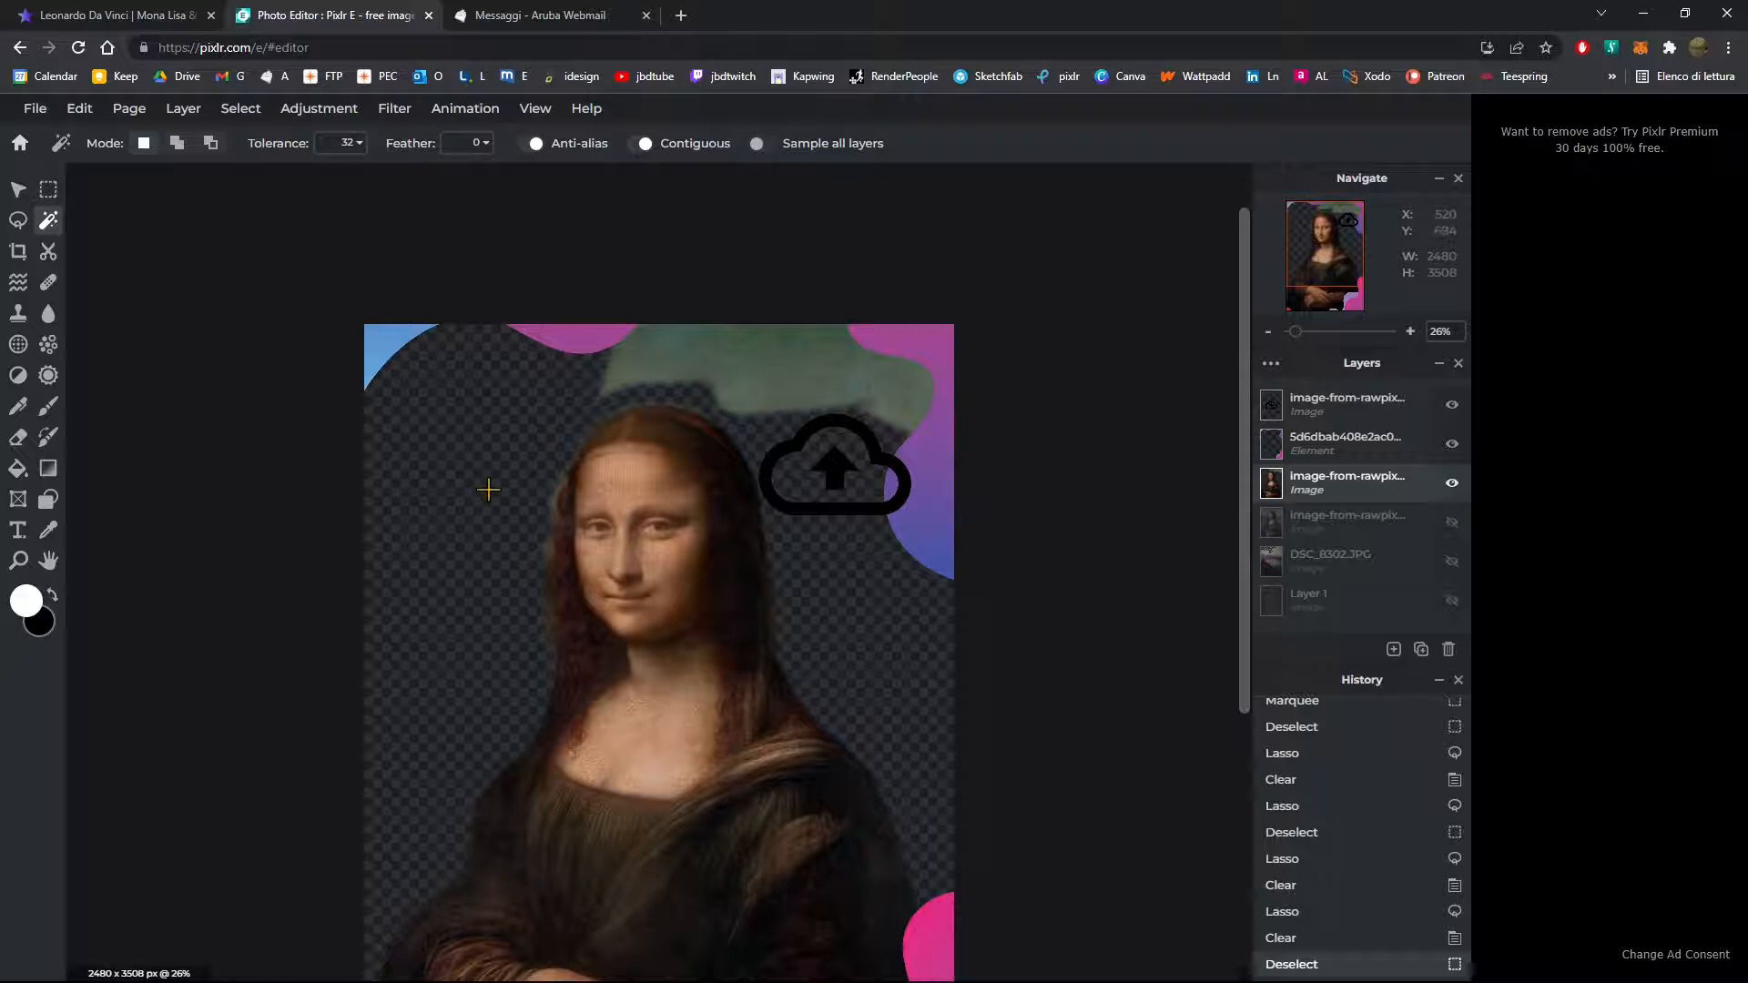
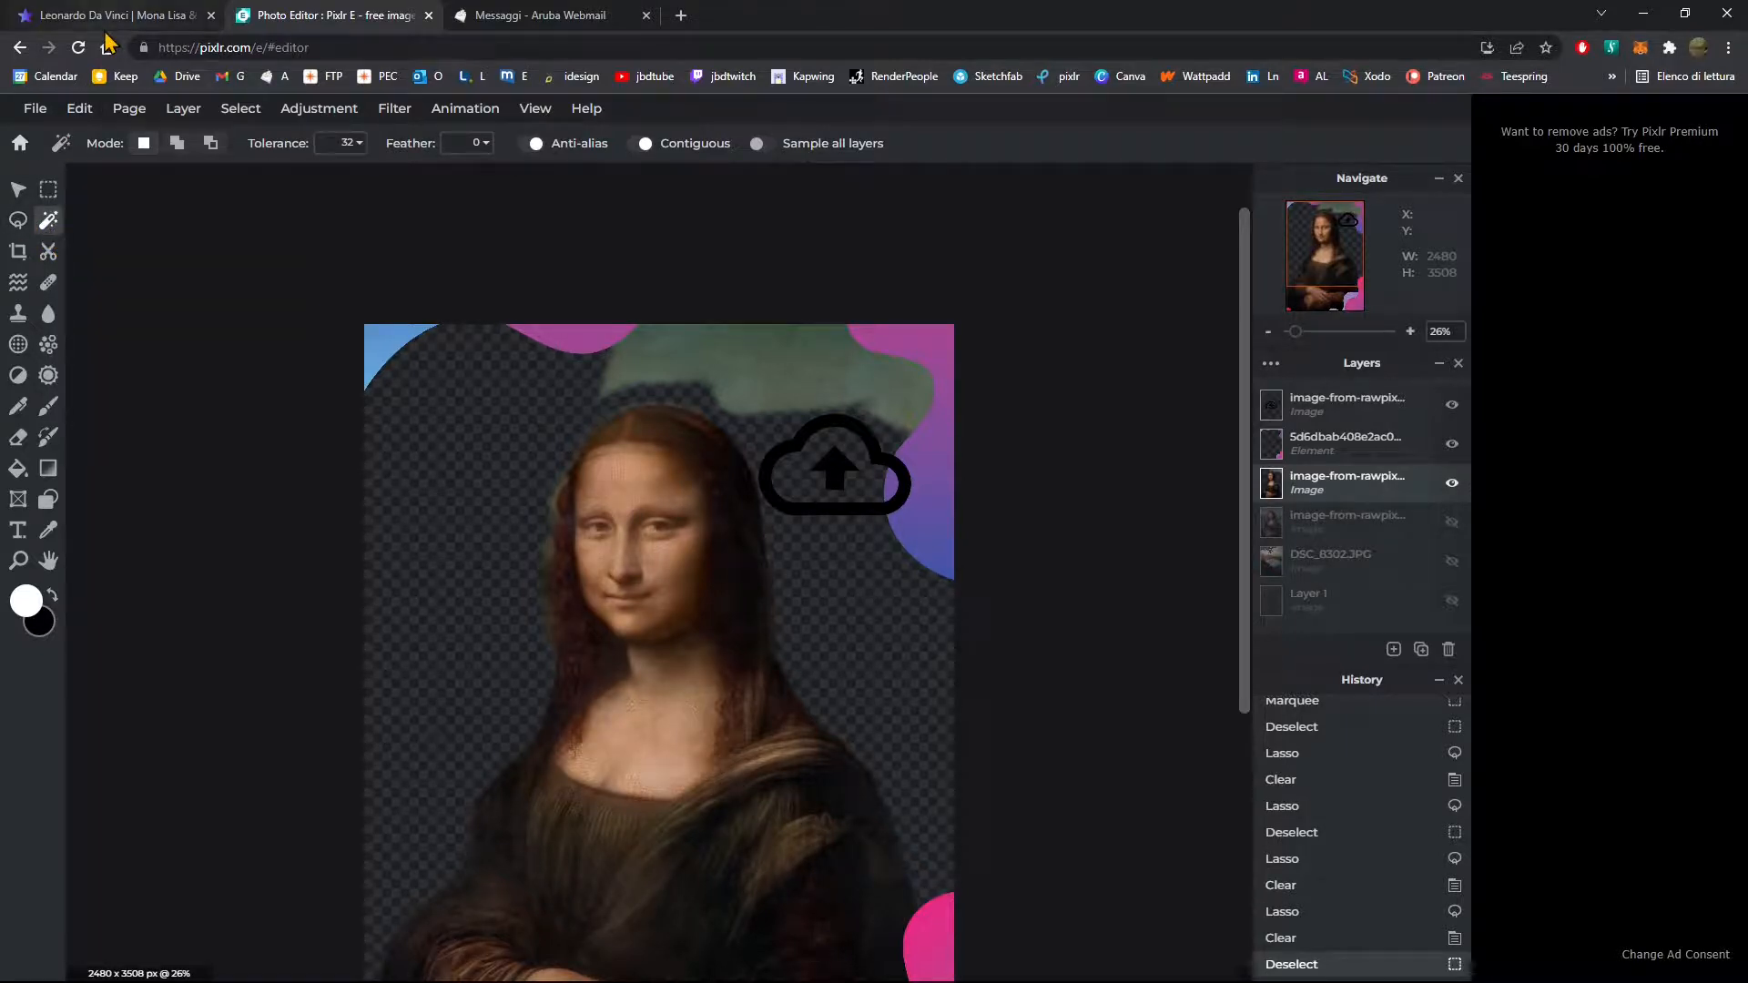
Step: Open the Pixlr homepage in a new browser tab
right_click(383, 20)
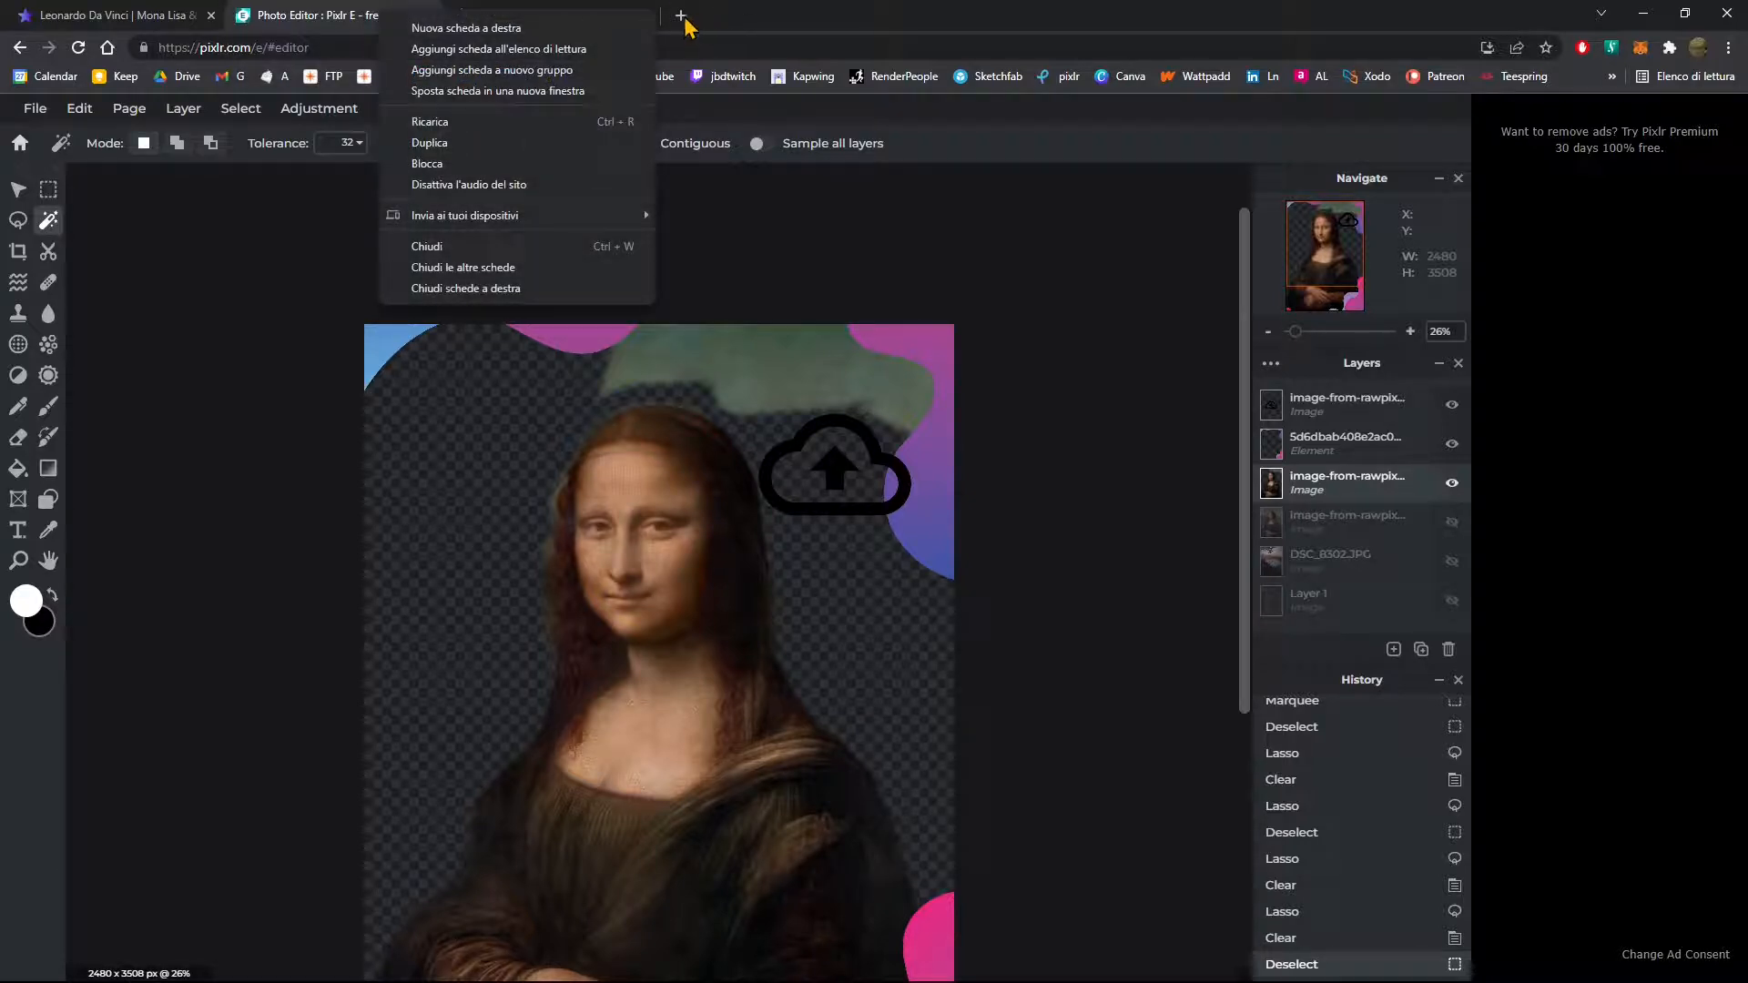
click(790, 13)
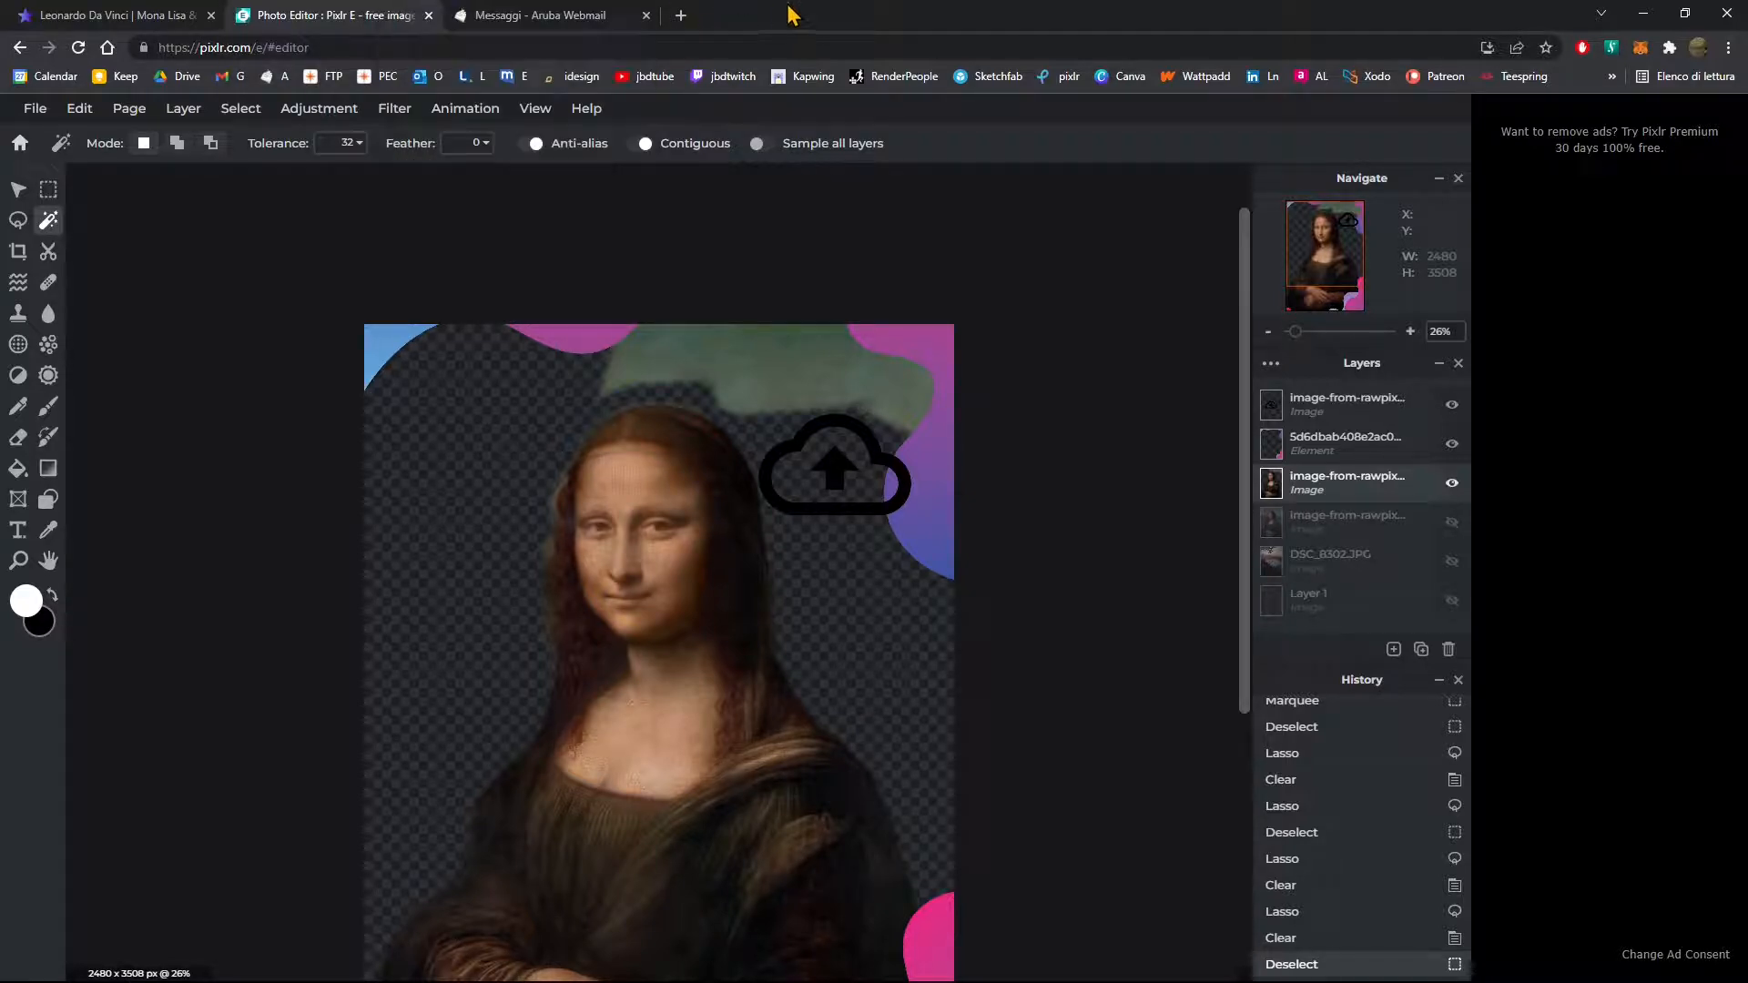
click(678, 18)
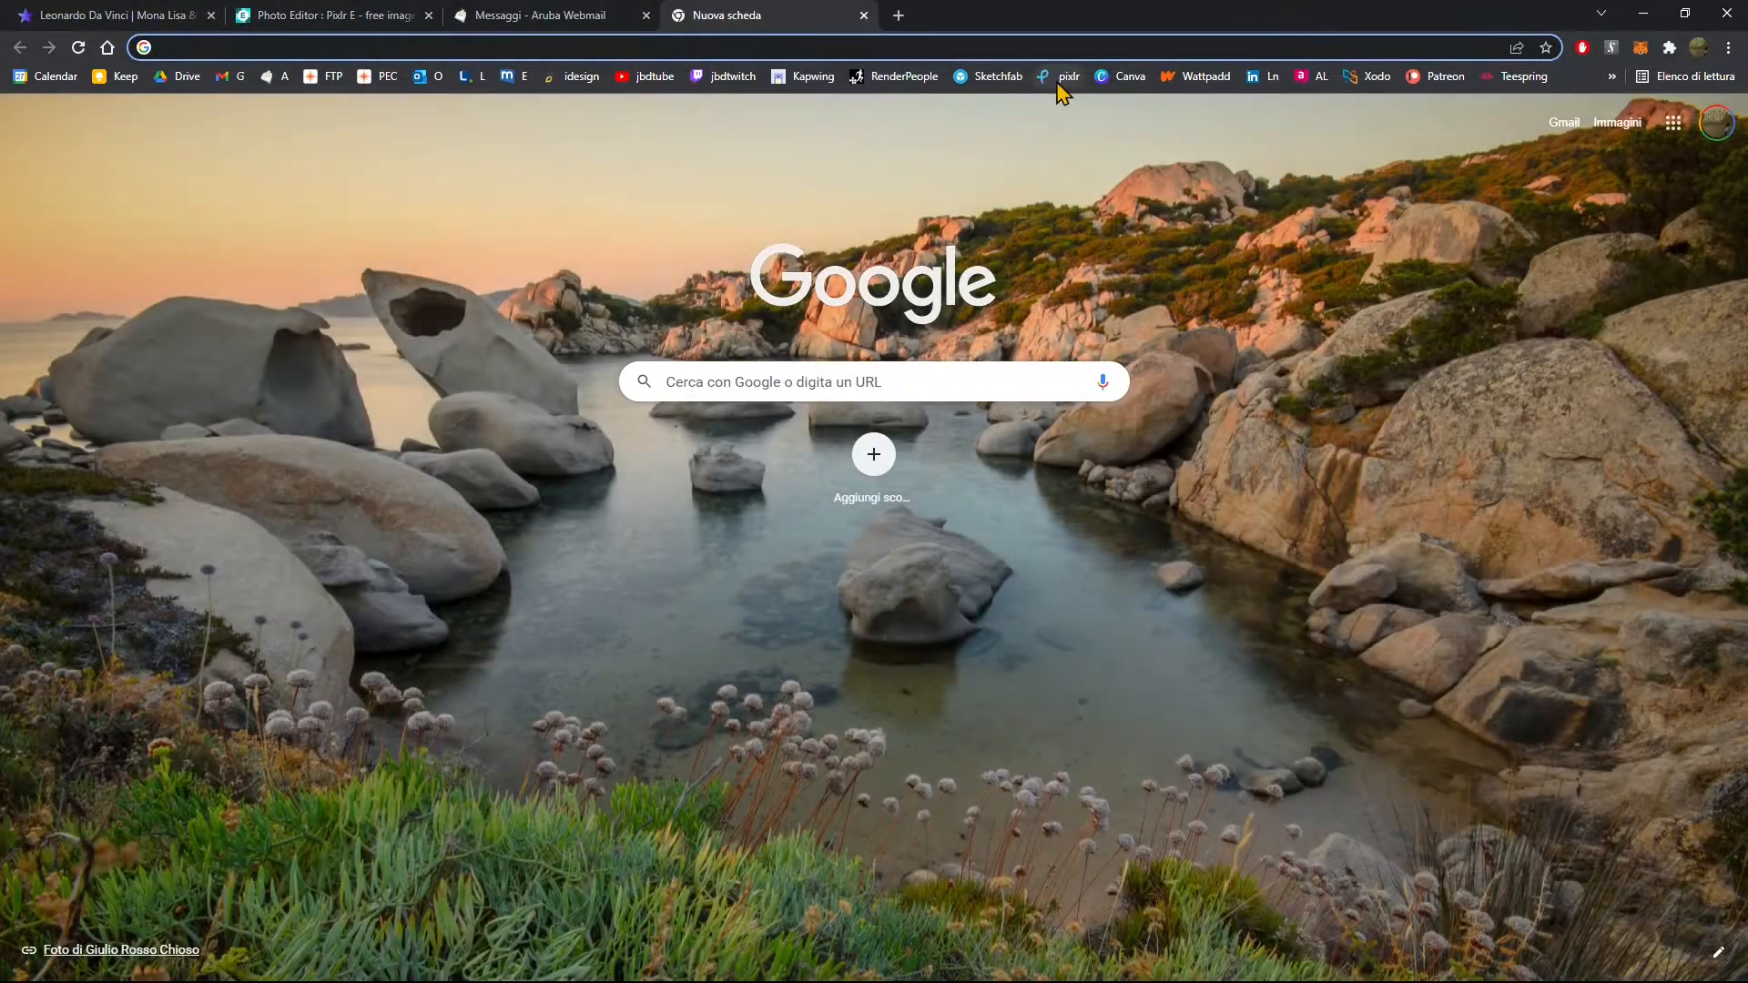
click(1060, 78)
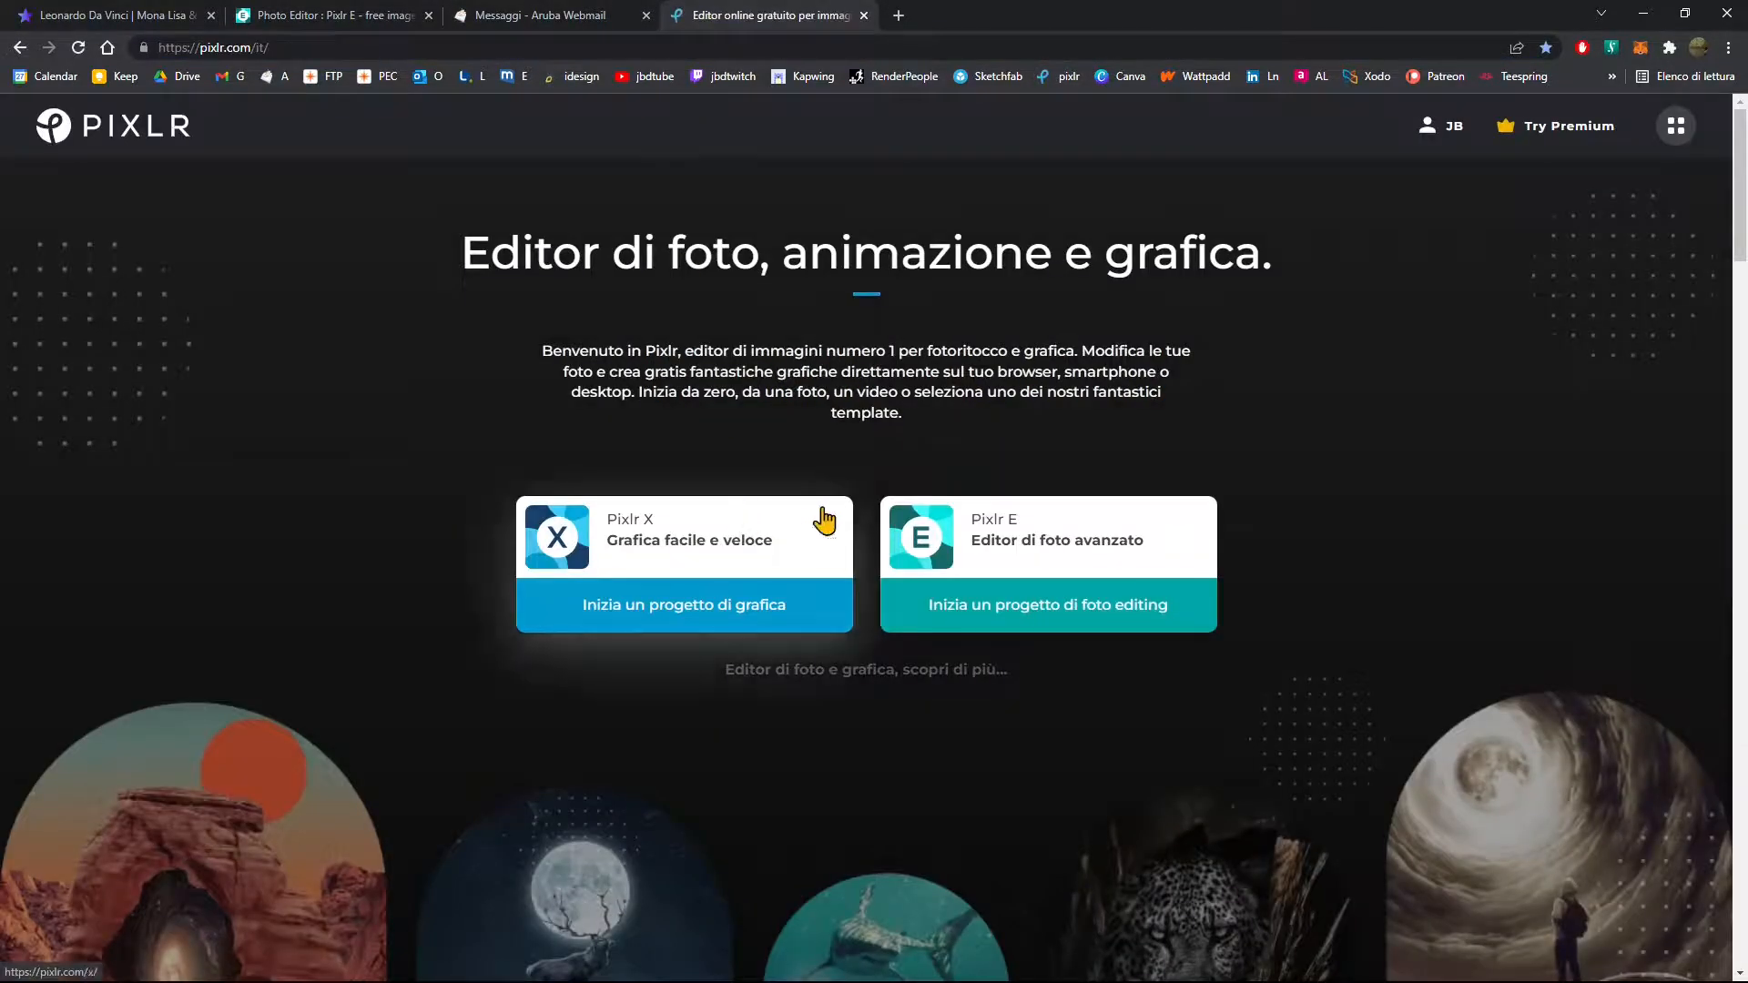
Step: Find Rimozione Sfondo on the homepage and open its background removal page, returning to the Mona Lisa project
scroll(824, 520, down, 20)
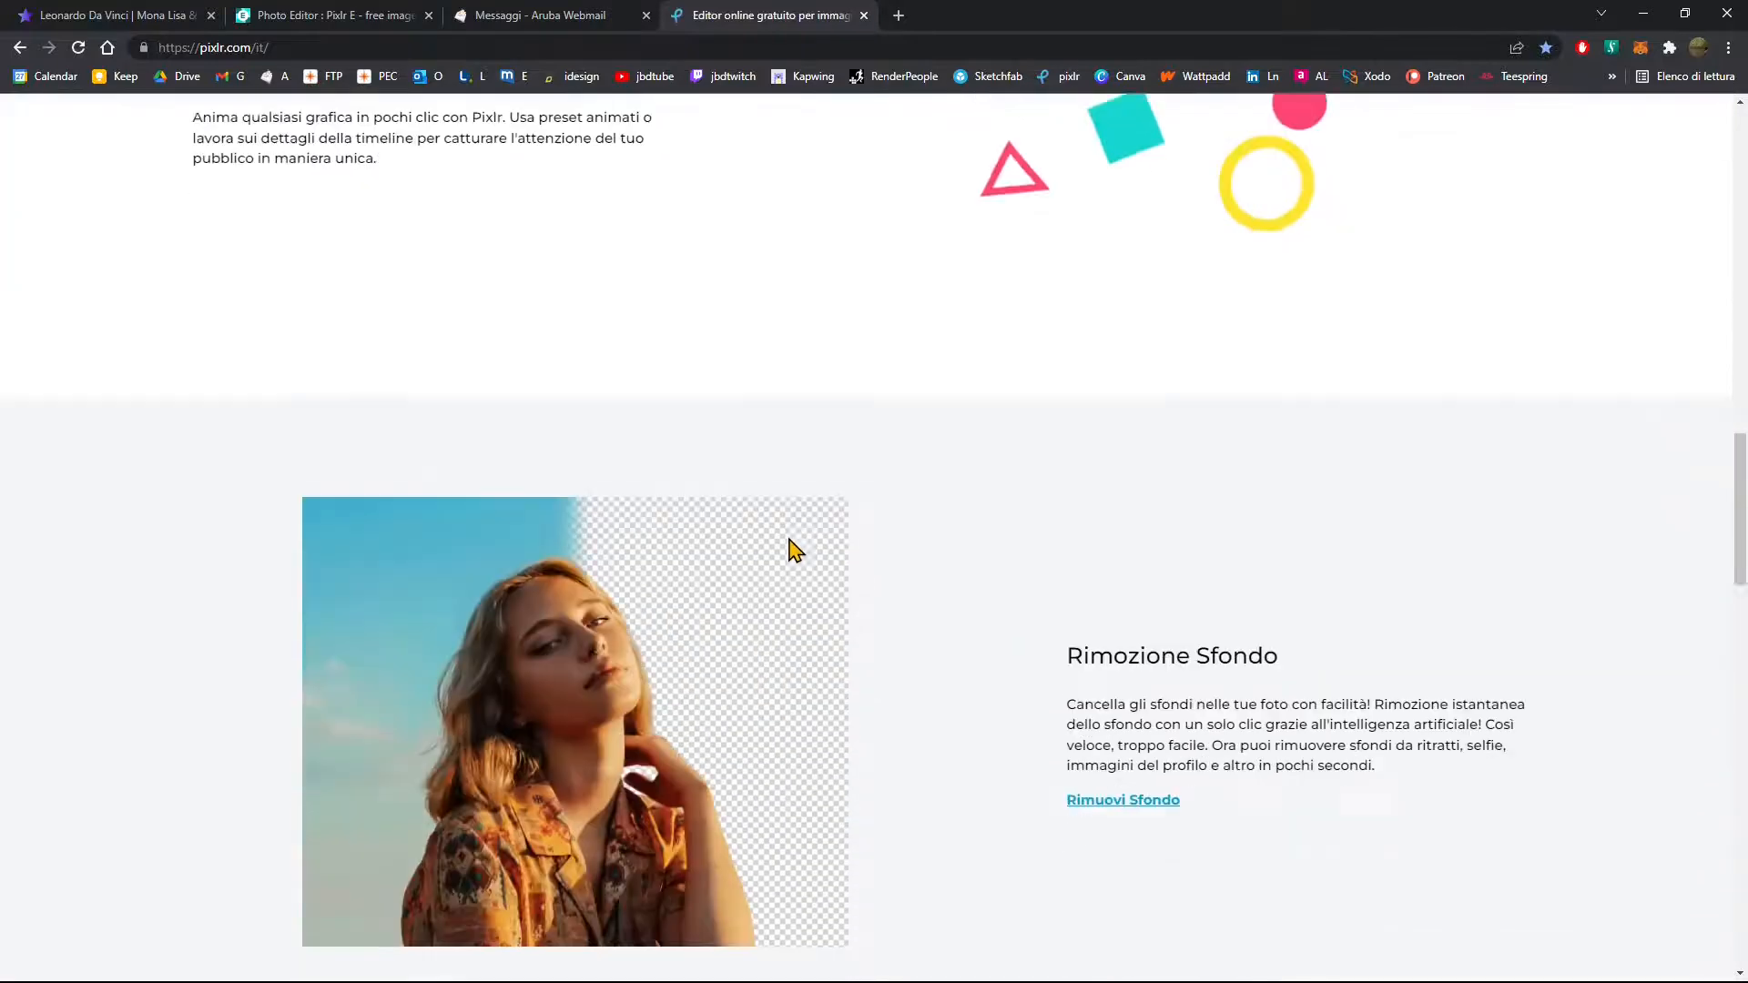
scroll(791, 547, down, 9)
scroll(800, 538, up, 4)
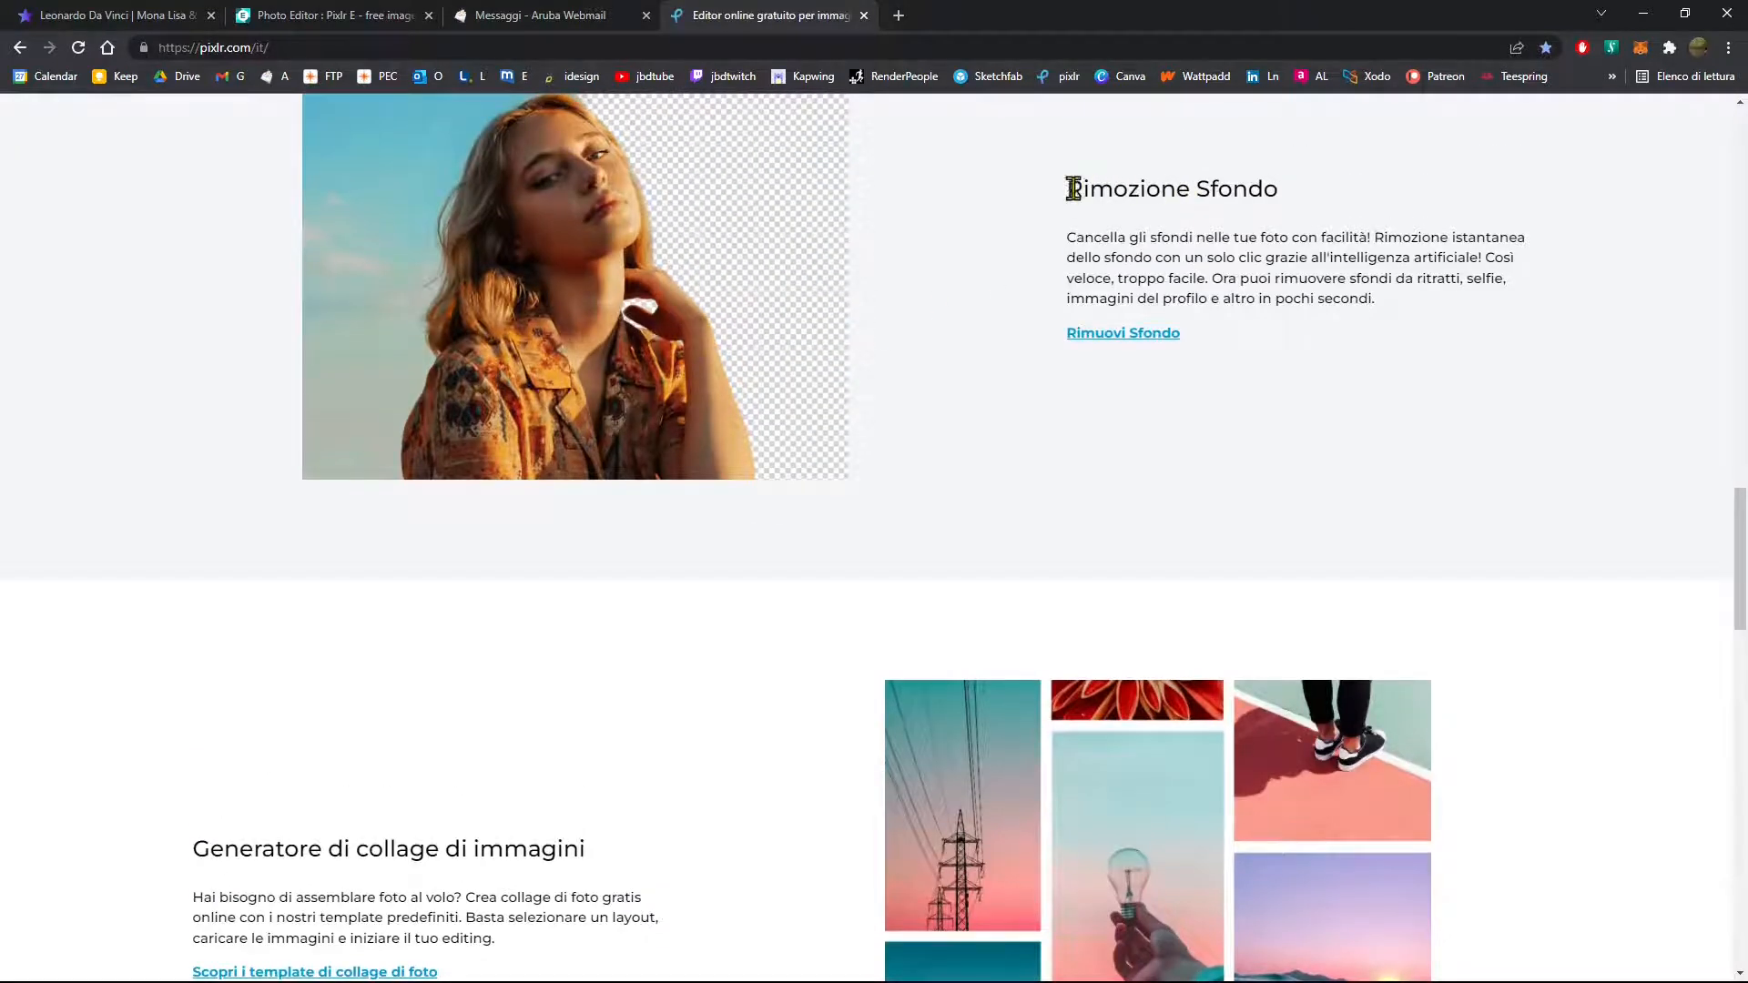
drag(1071, 188, 1270, 195)
scroll(623, 392, up, 1)
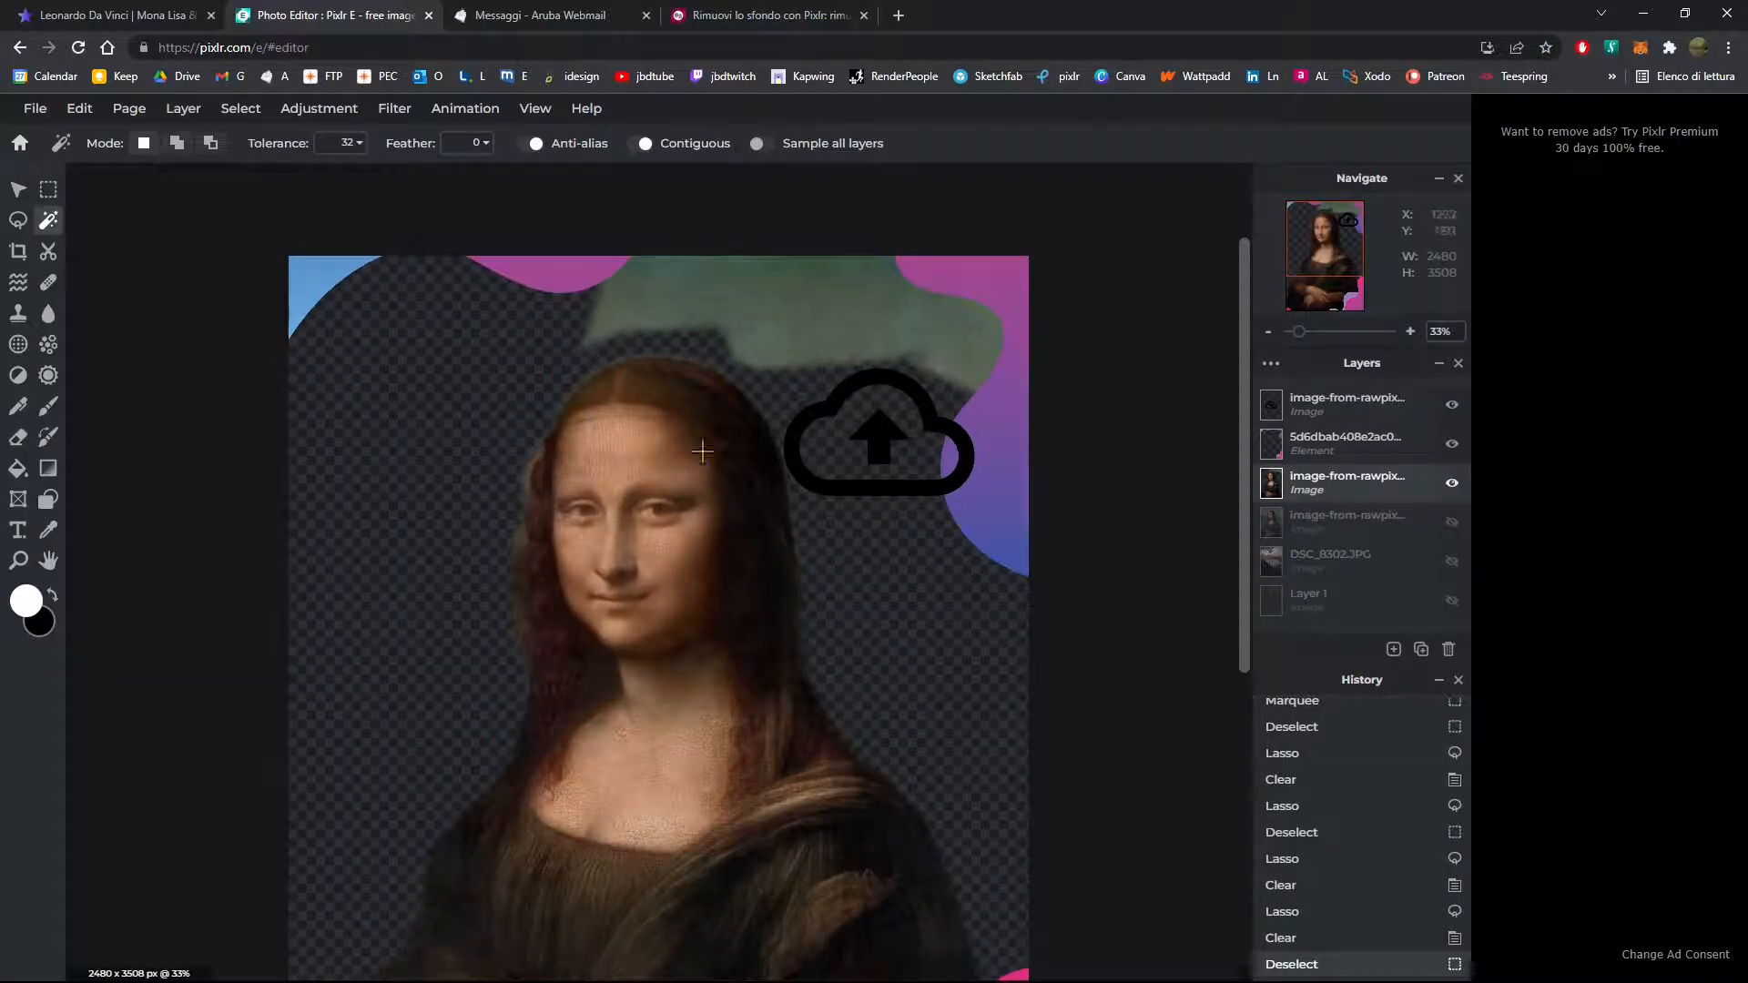
Step: Select the remaining green background above the head with the Magic Wand at tolerance 32
scroll(610, 415, up, 2)
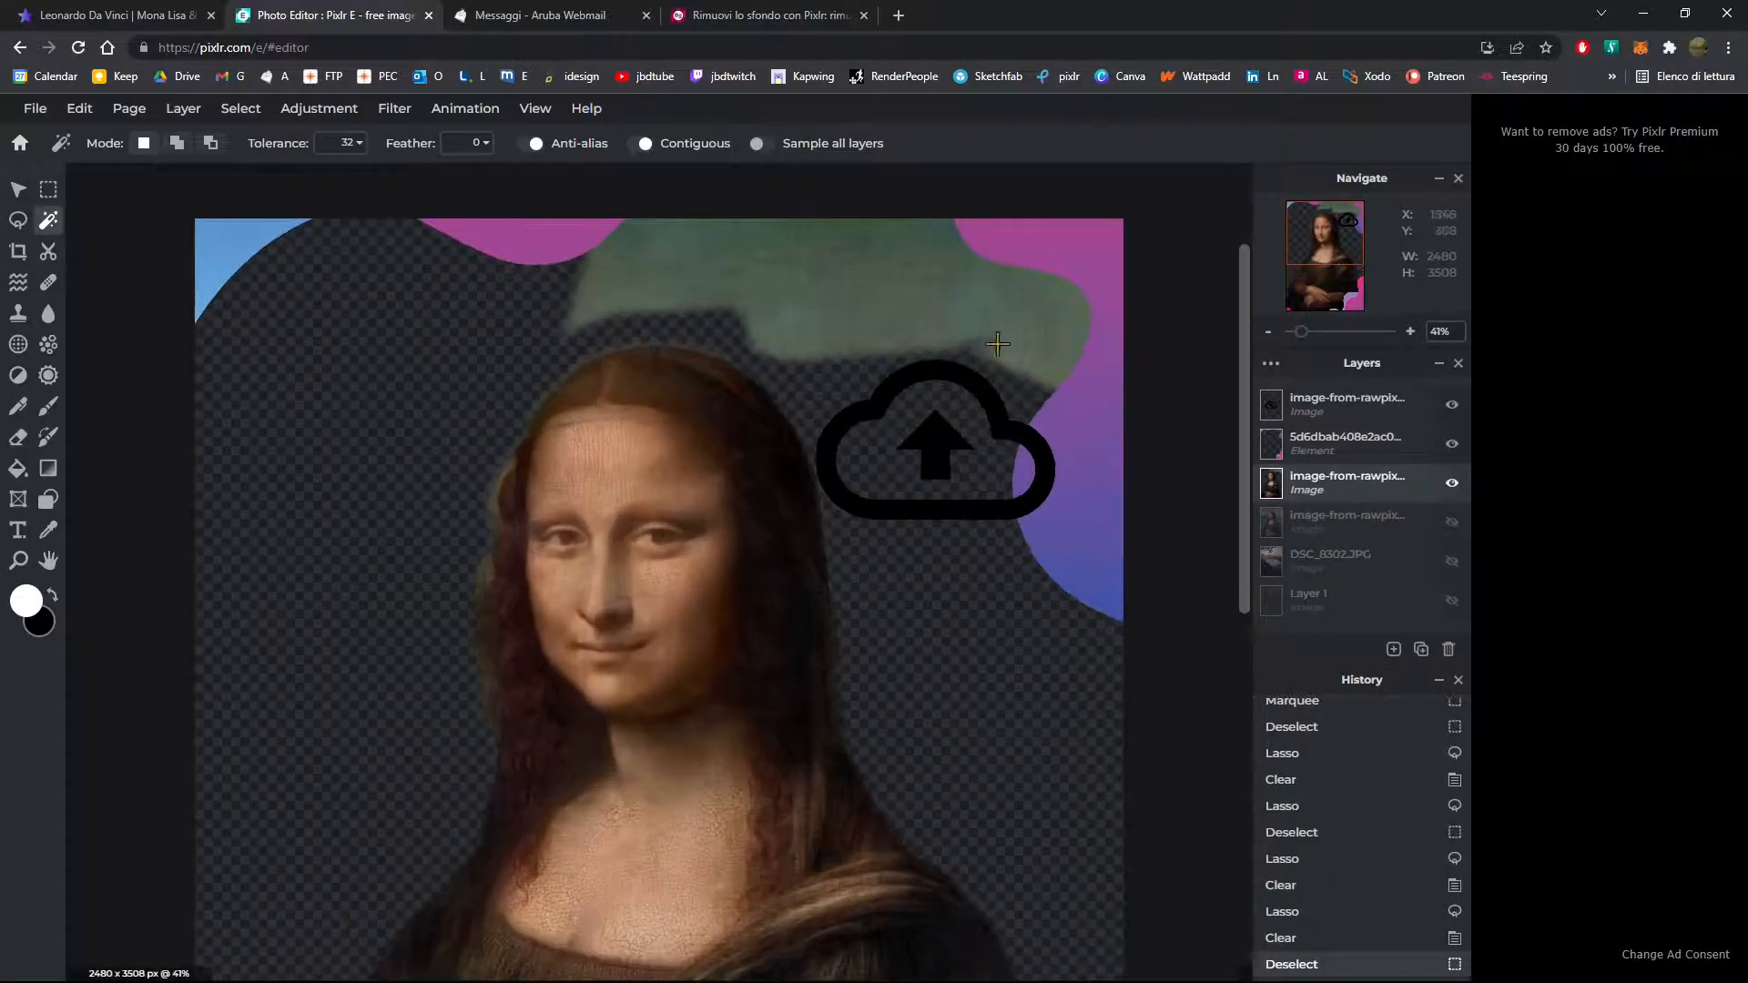
scroll(1247, 367, up, 2)
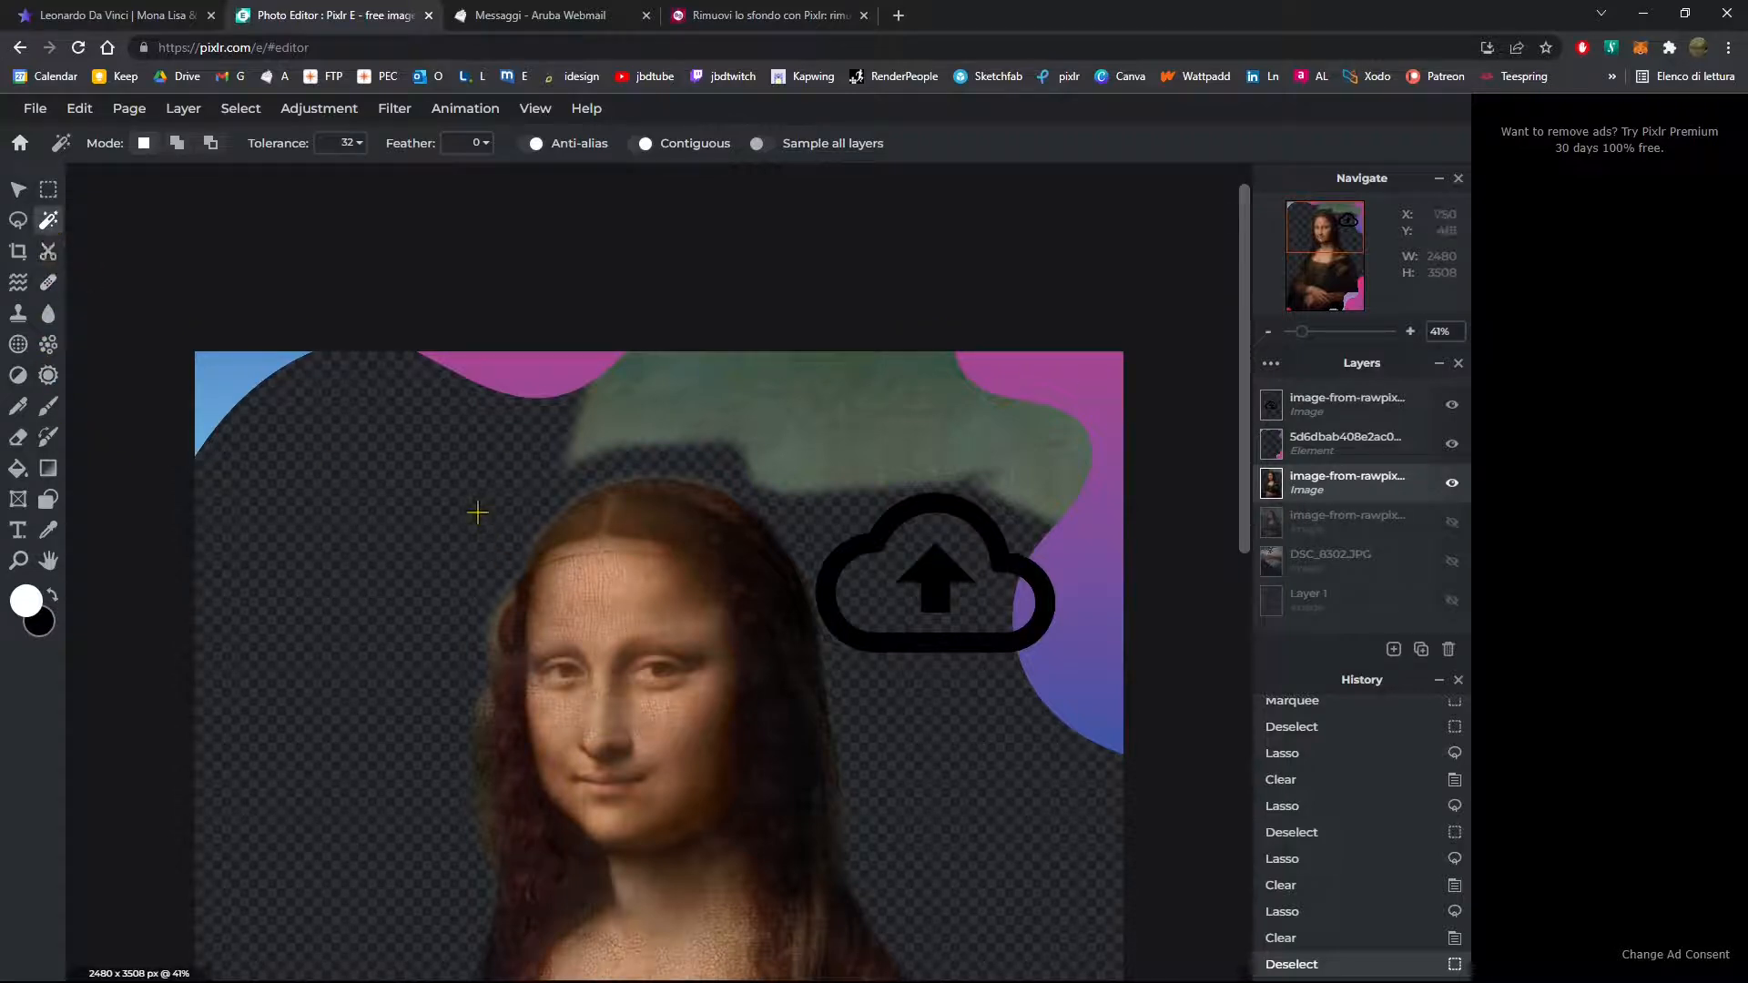
scroll(462, 434, down, 2)
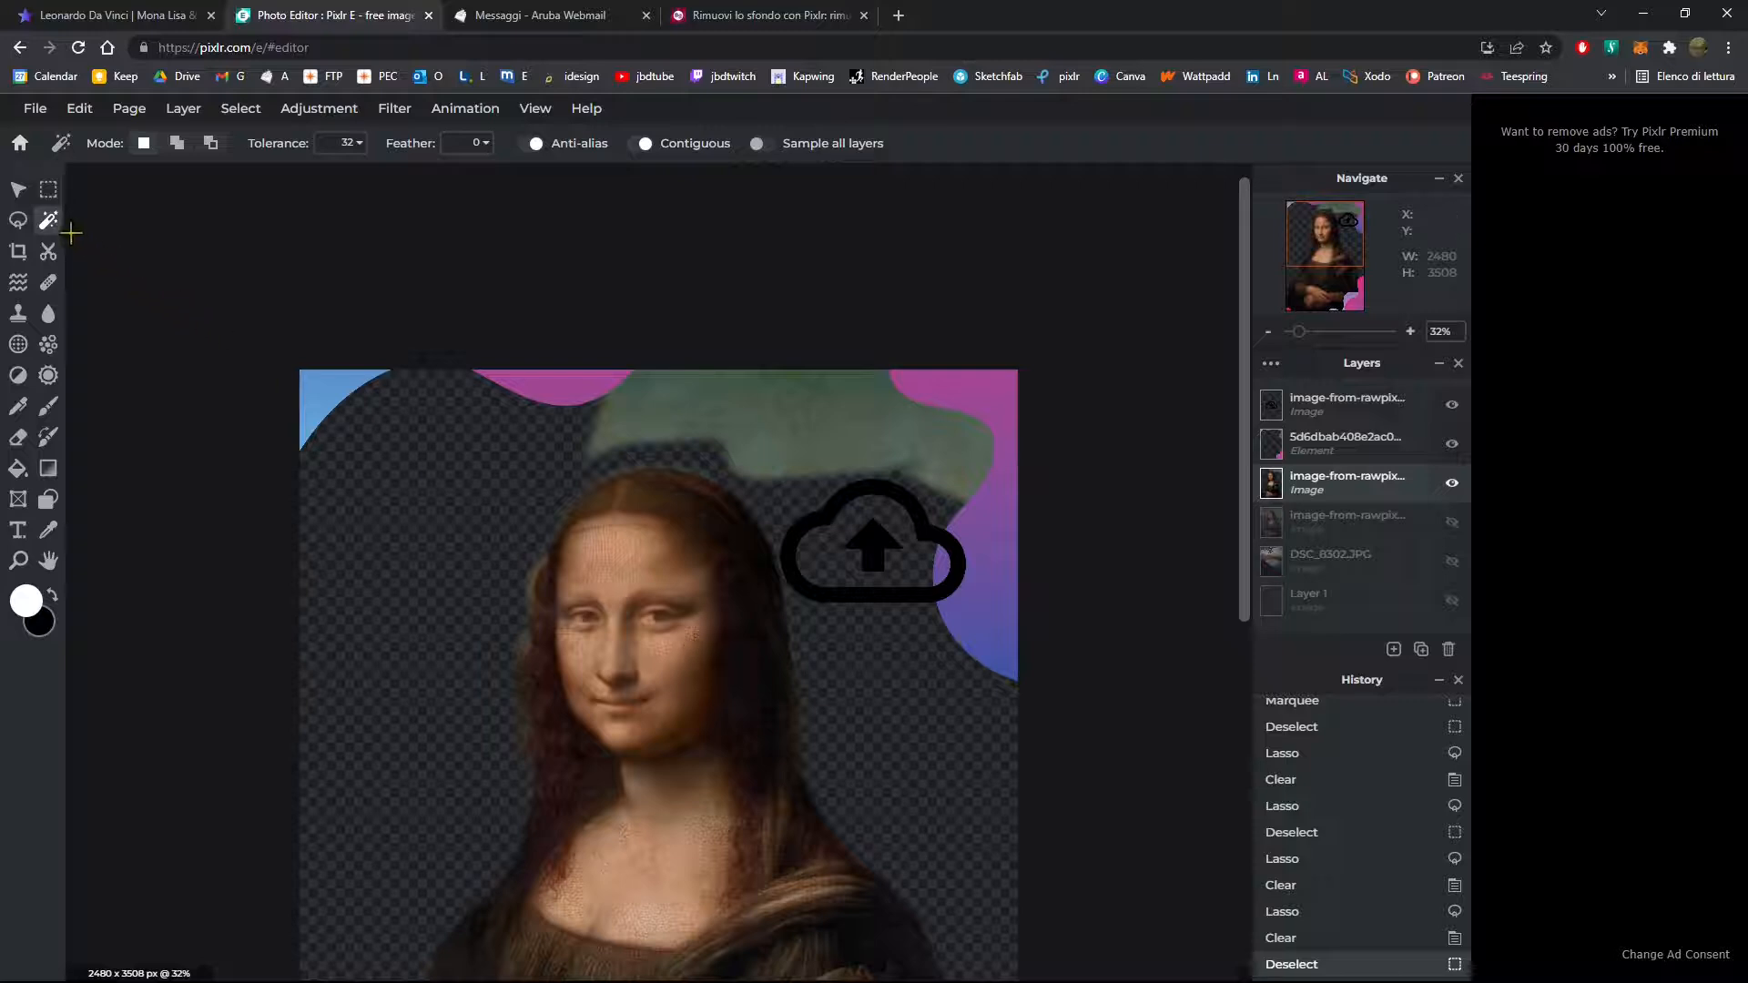
scroll(942, 391, up, 2)
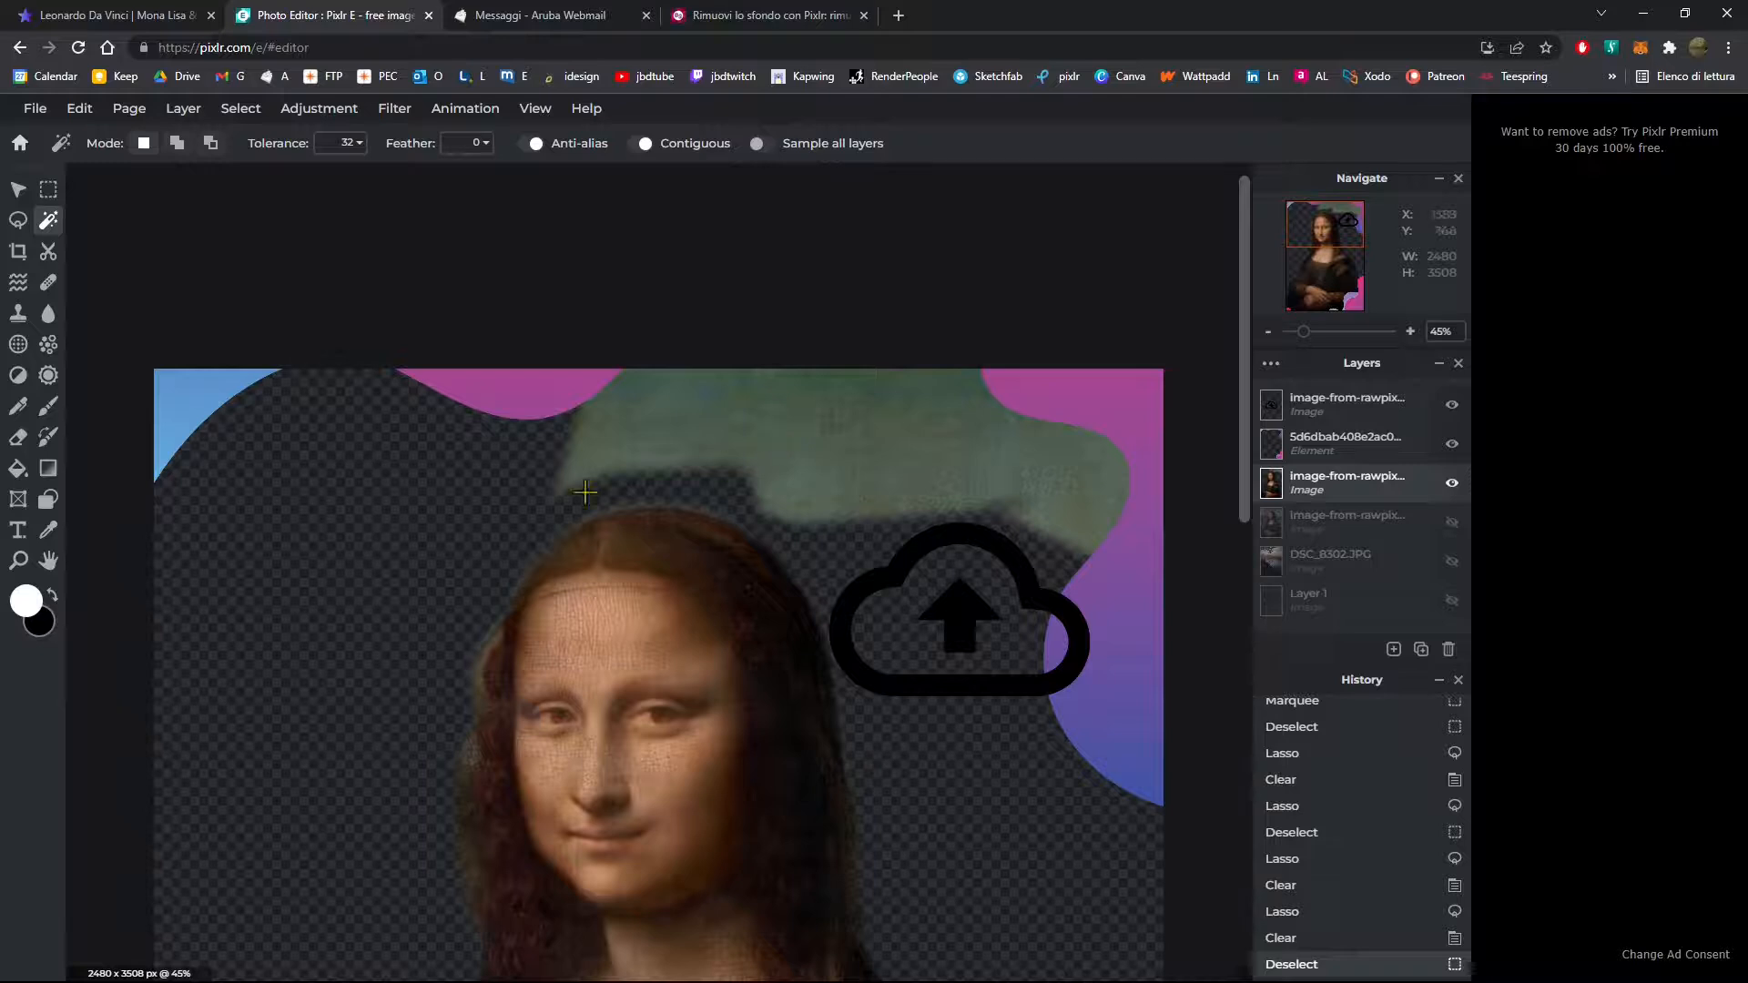
scroll(585, 493, down, 2)
scroll(862, 430, up, 1)
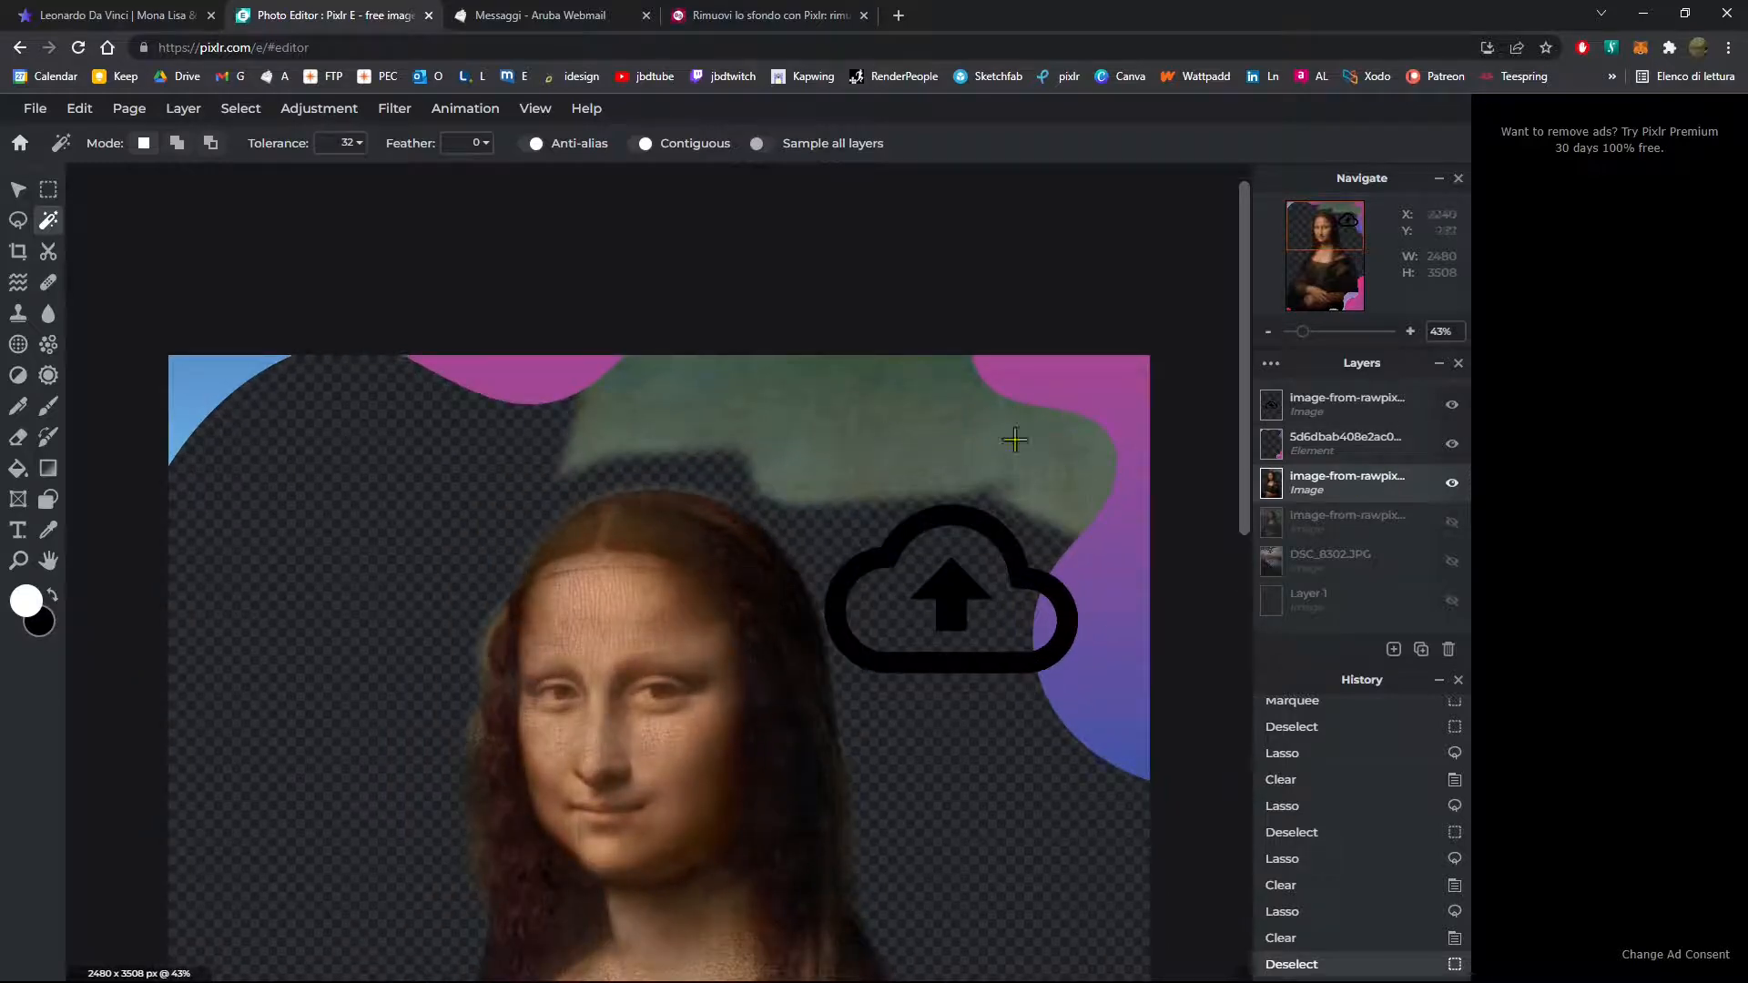
click(986, 422)
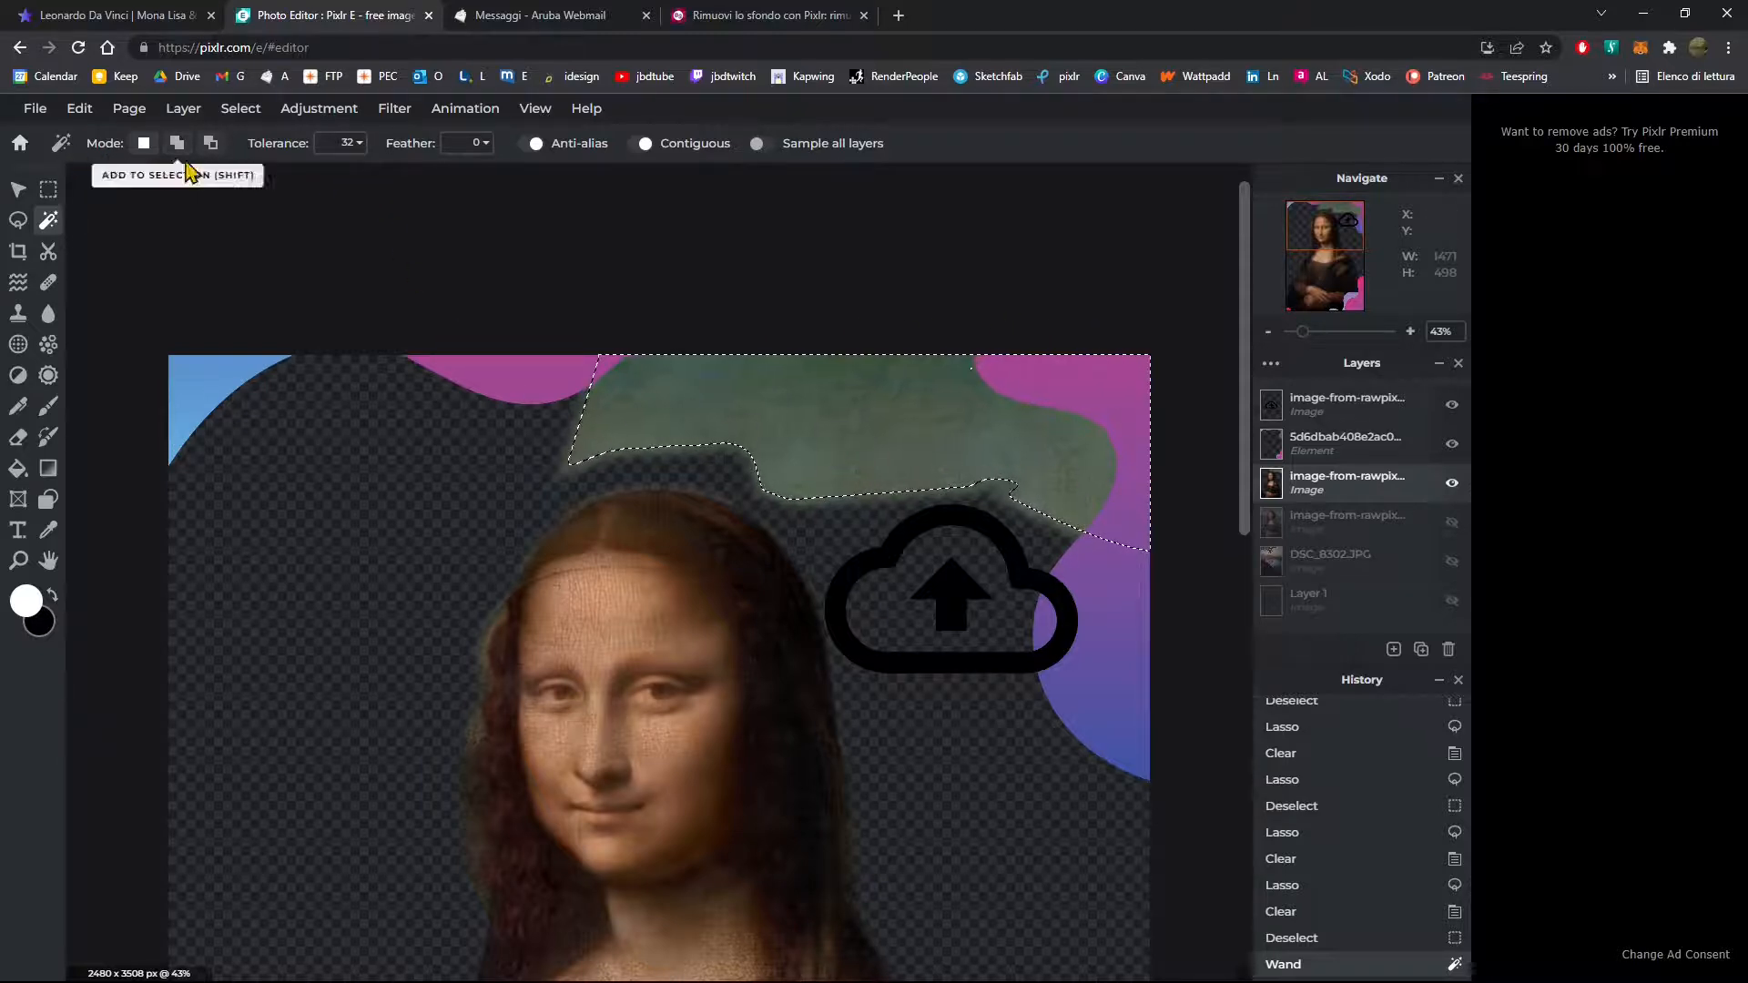
Step: Set the wand's tolerance to 255 and sample the green background above the head again
click(343, 146)
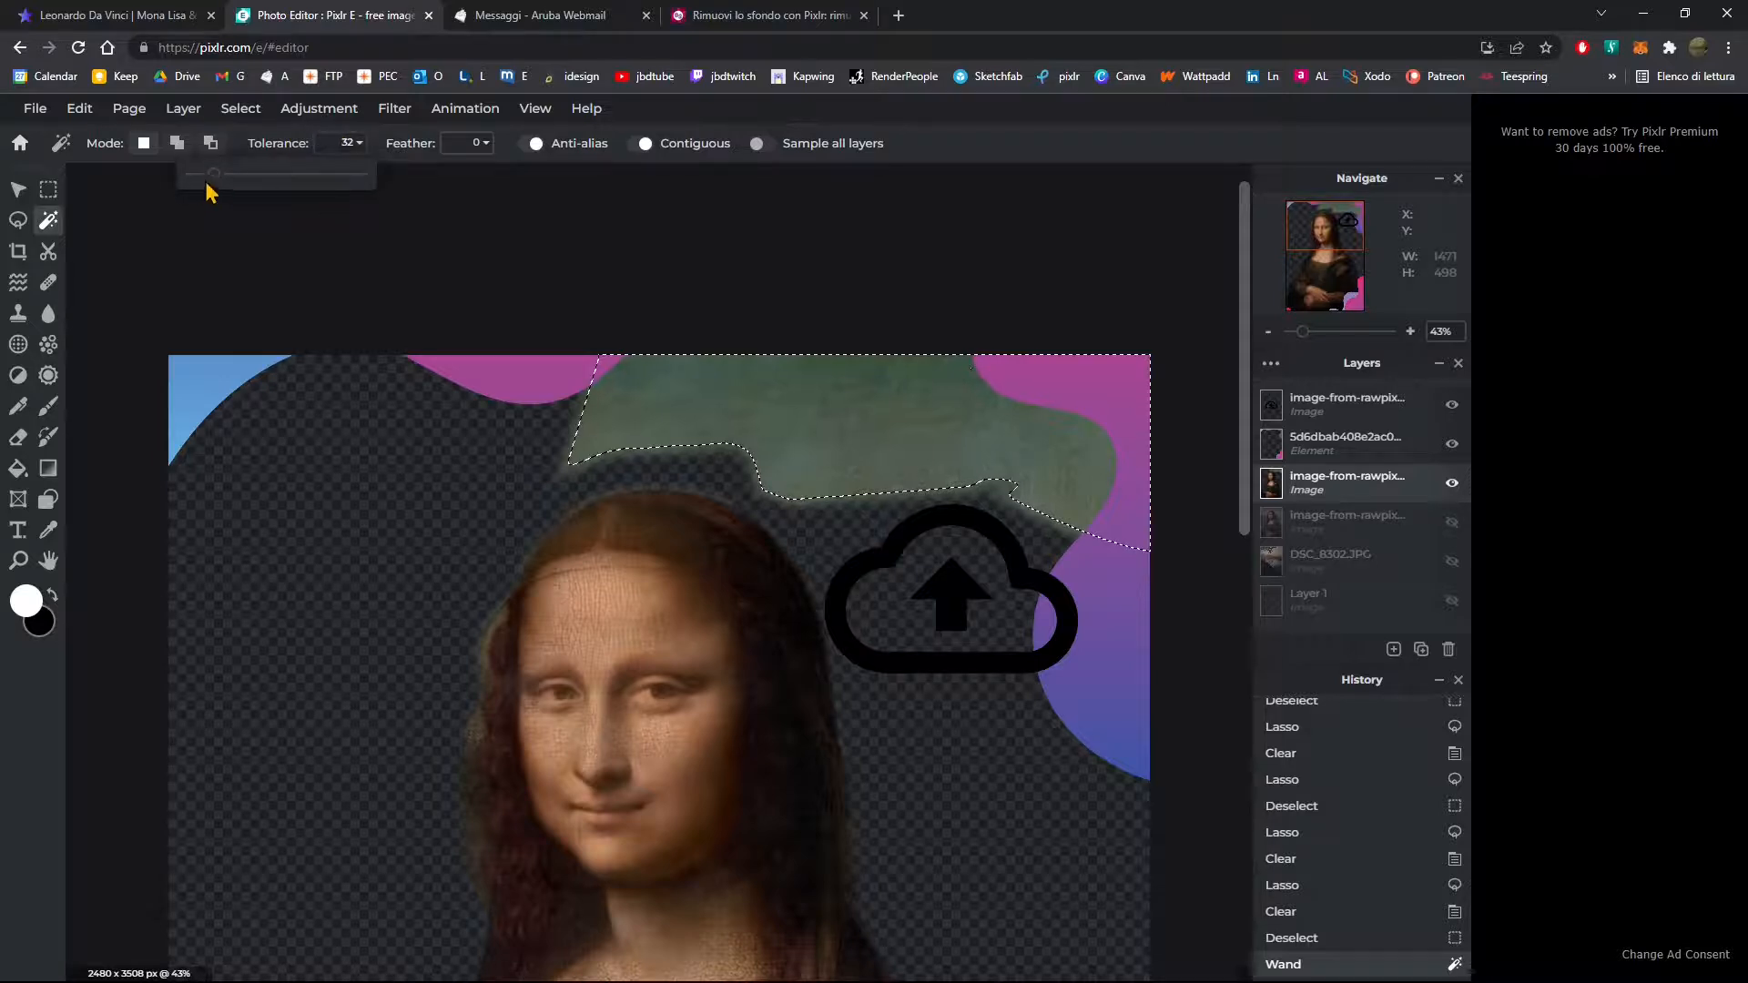
drag(205, 175, 452, 192)
click(689, 395)
click(688, 395)
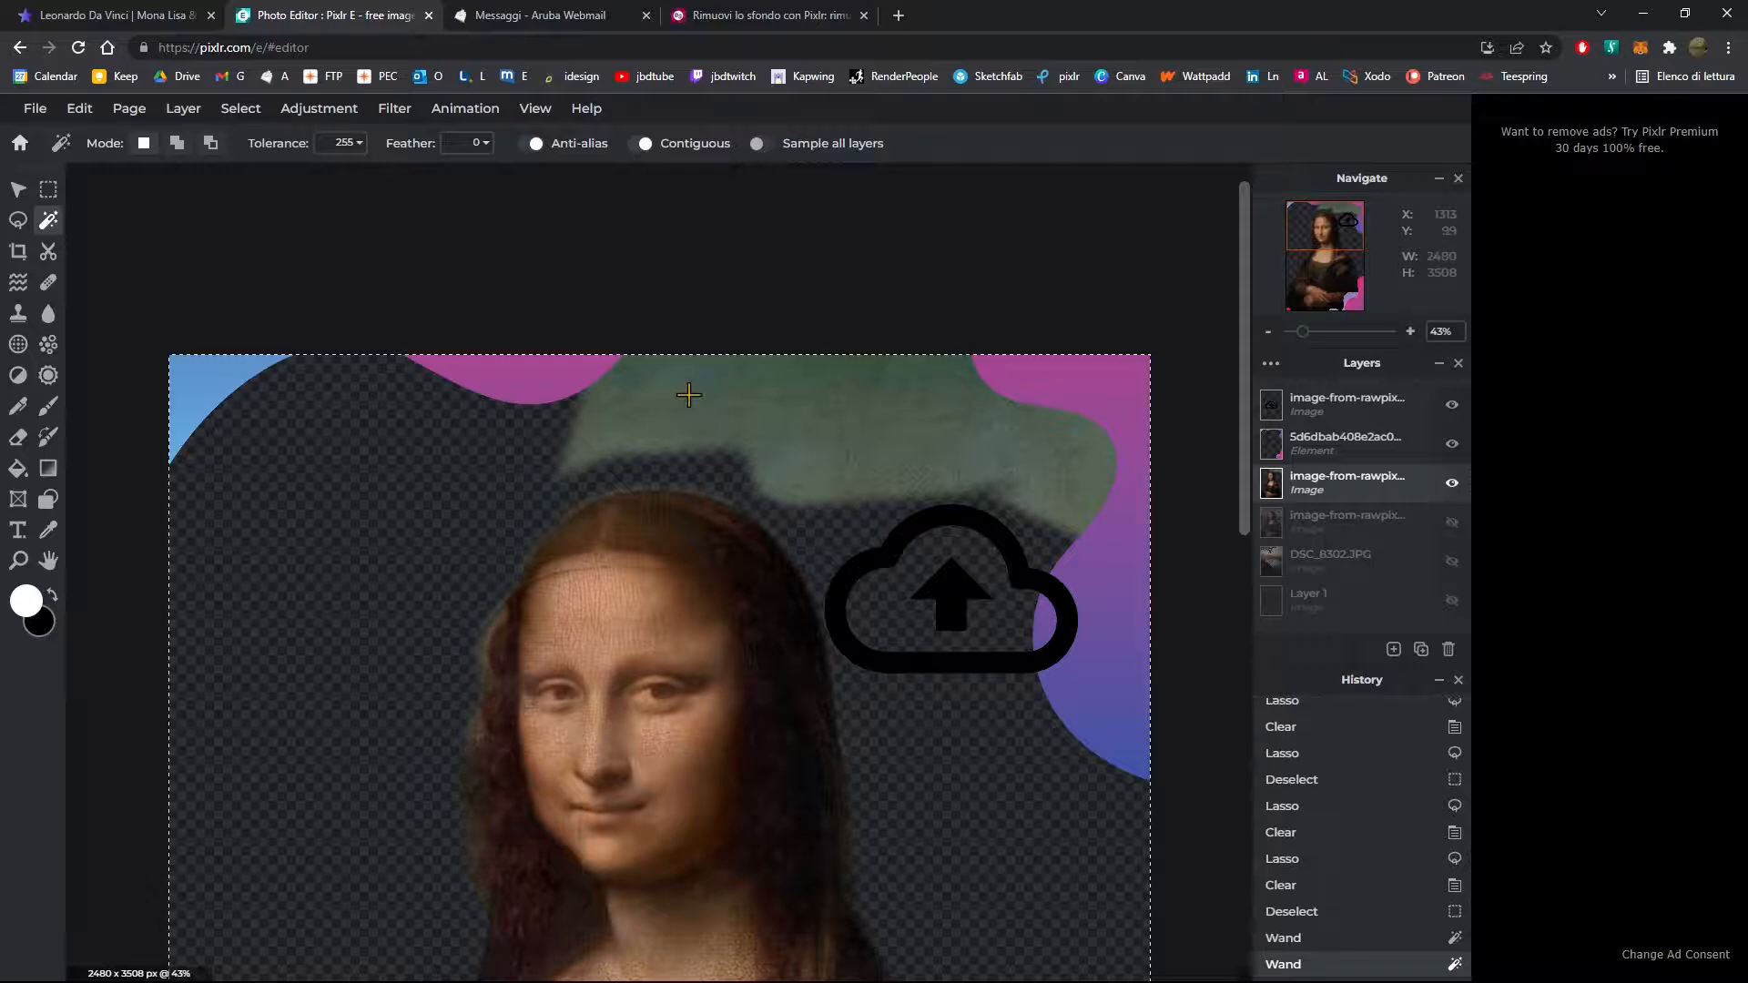
scroll(719, 309, down, 3)
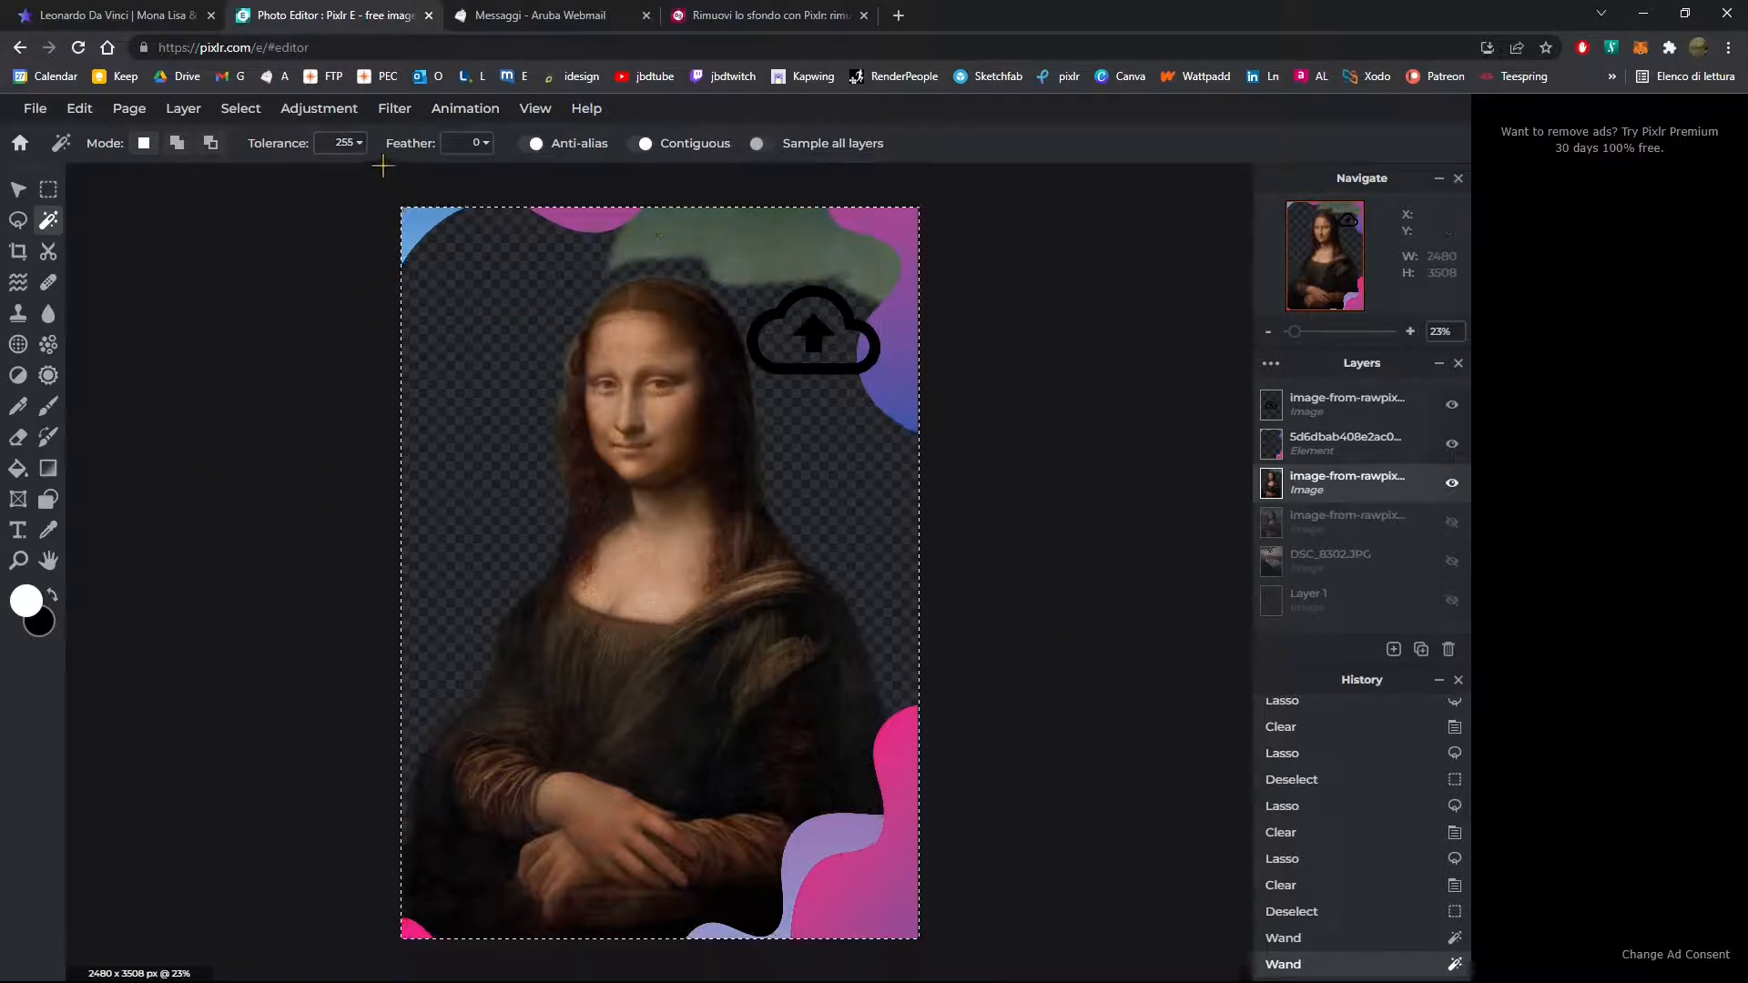
Step: Reduce the wand's tolerance to 35 and select the green background patch above the head
click(338, 151)
drag(297, 203, 218, 188)
click(383, 301)
click(756, 227)
scroll(756, 227, up, 2)
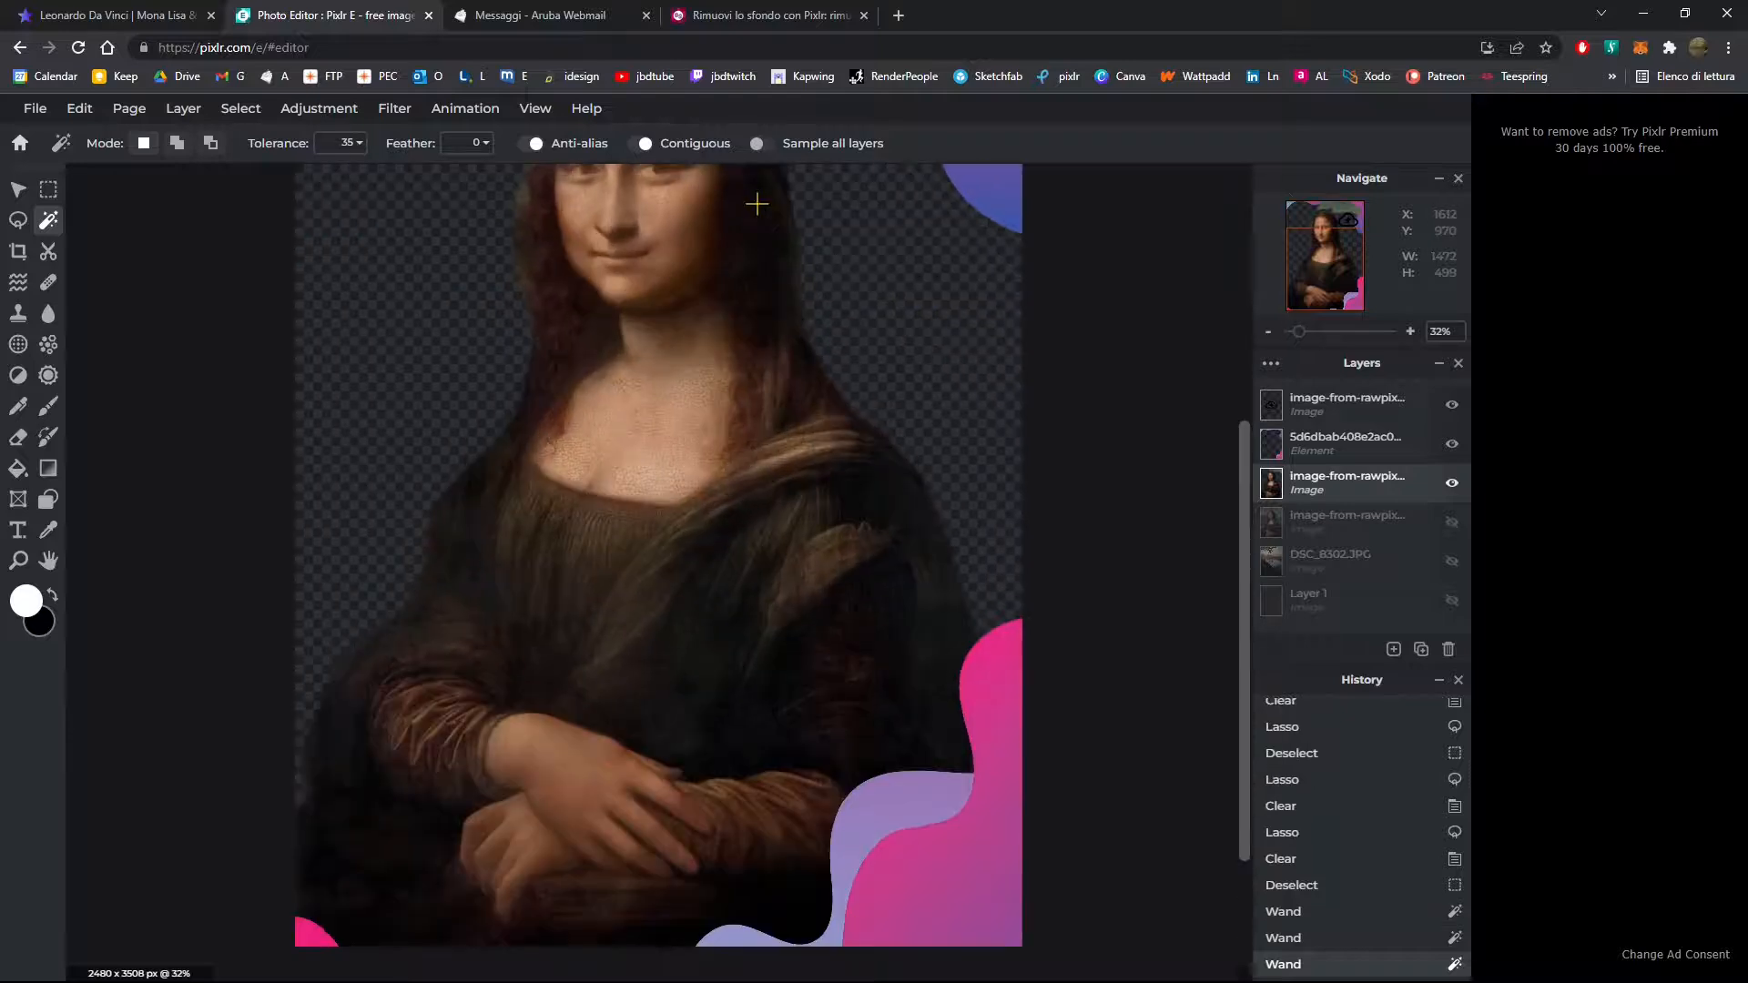
drag(1240, 496, 1240, 259)
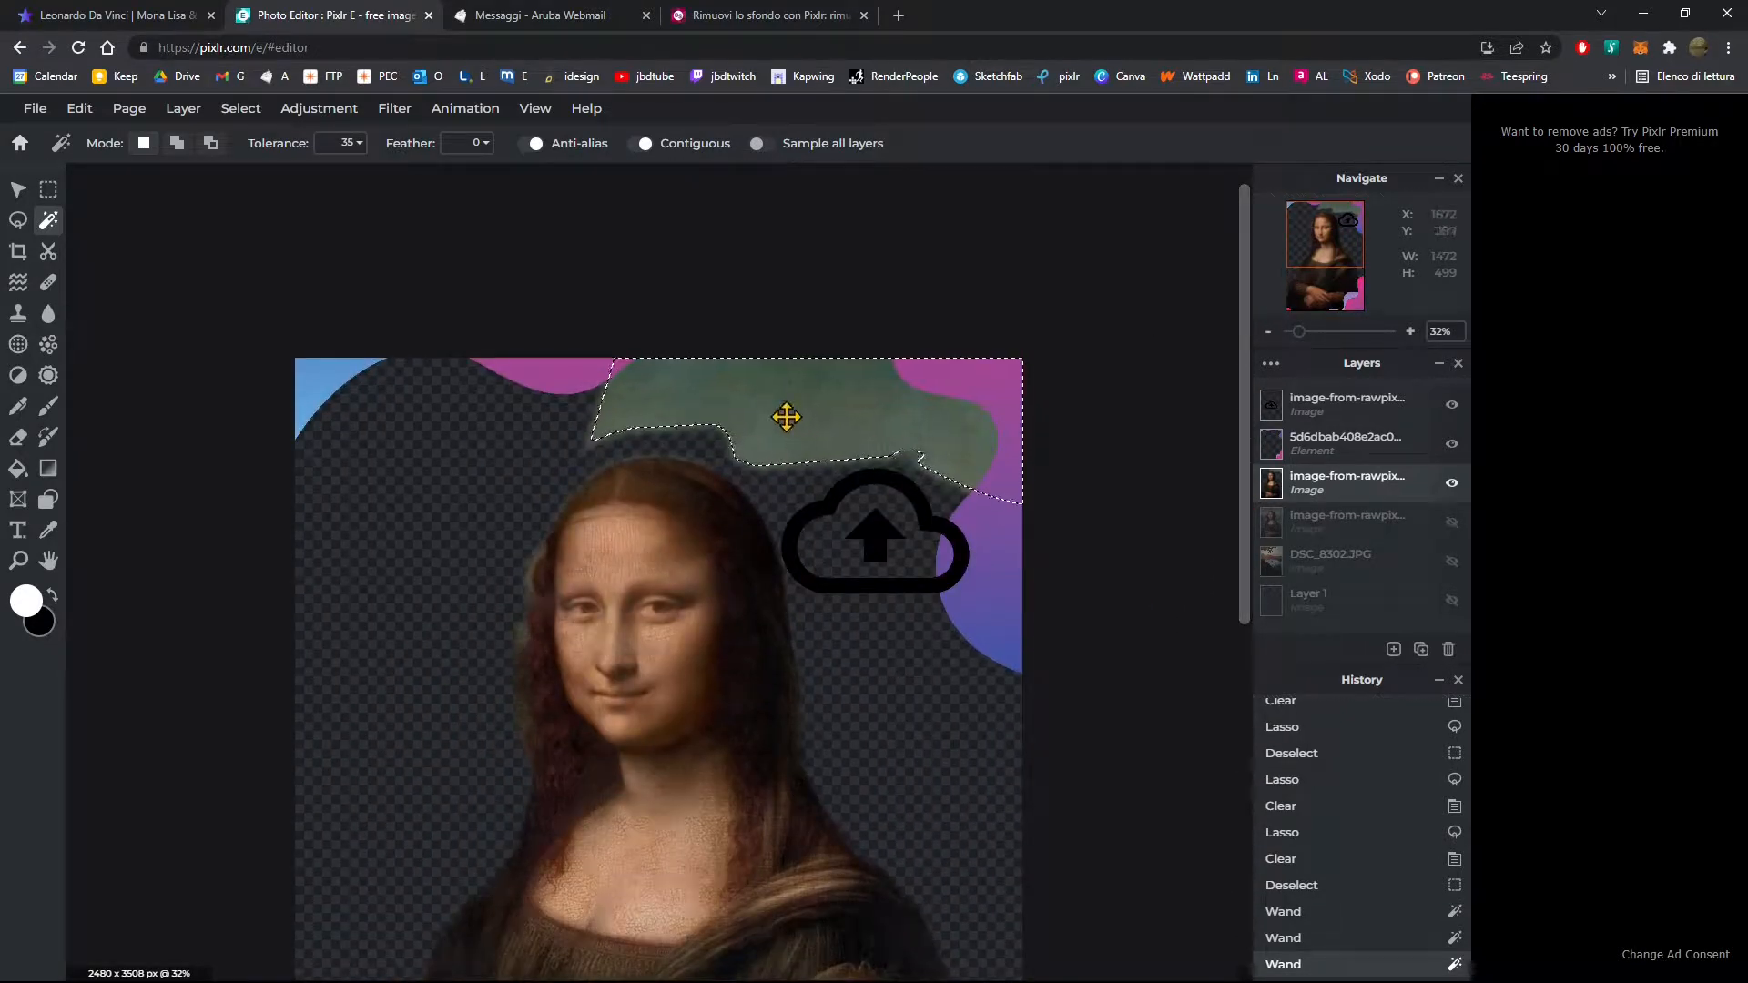
Step: Raise the wand's tolerance to 139 and reselect the green background patch
click(359, 144)
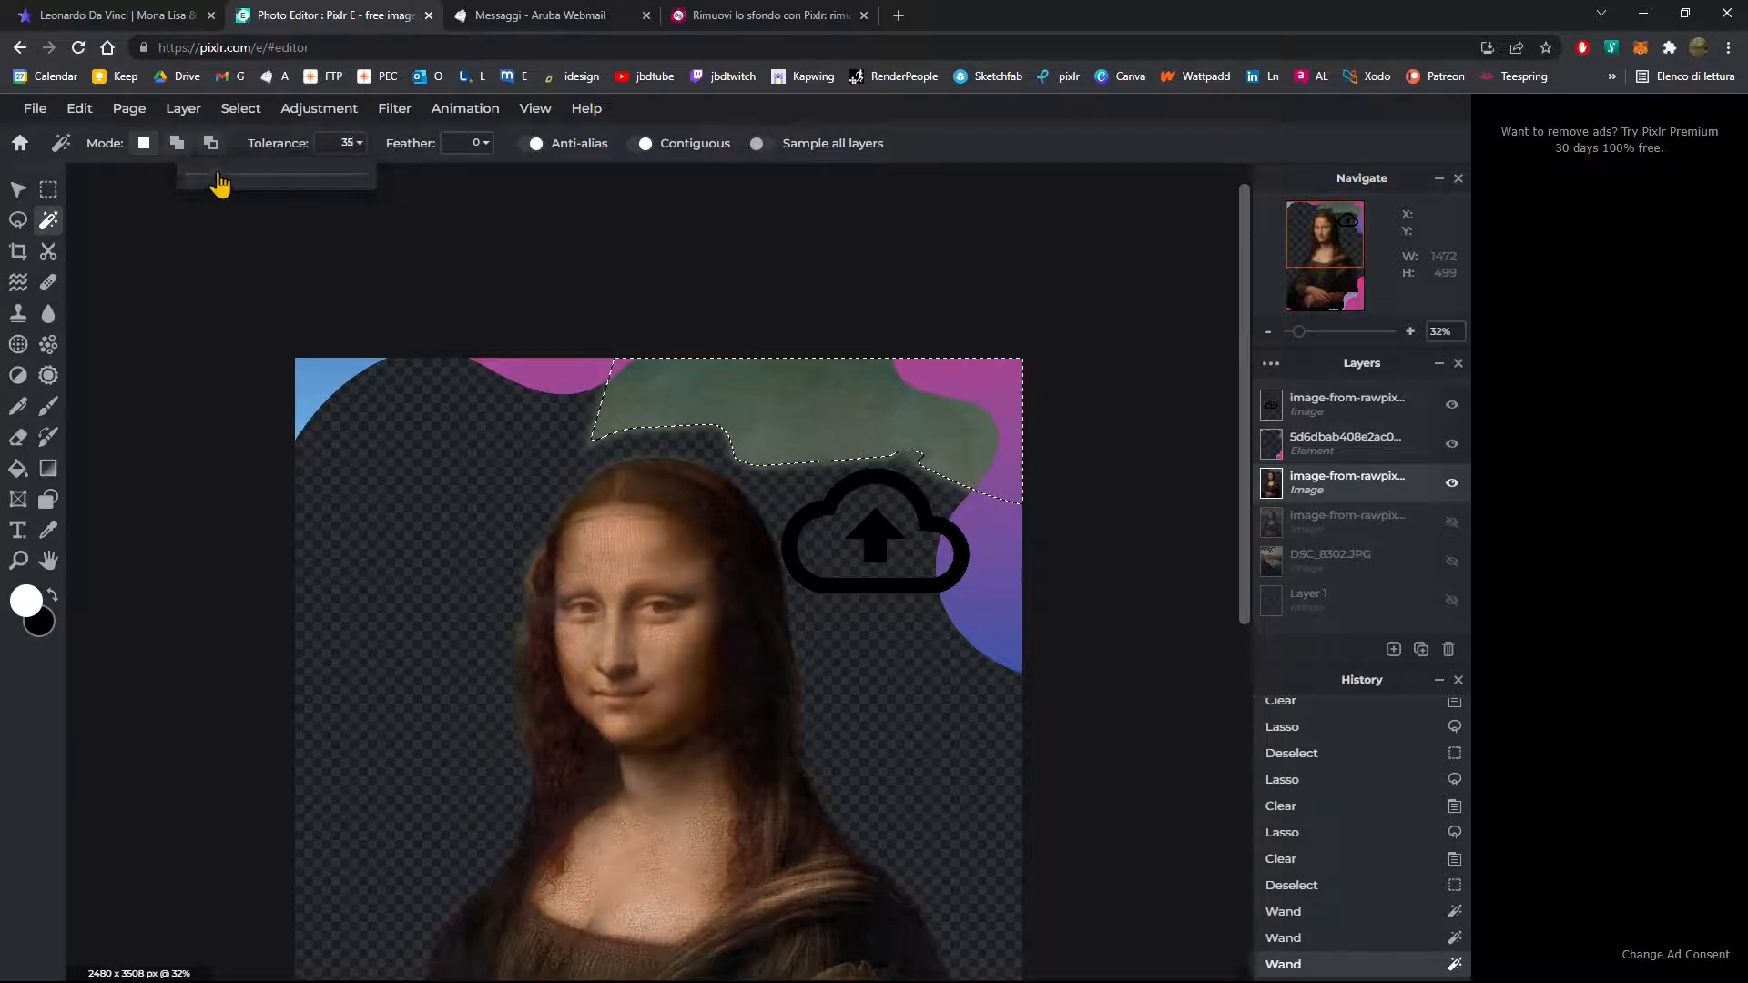
drag(219, 183, 287, 186)
click(667, 400)
click(590, 336)
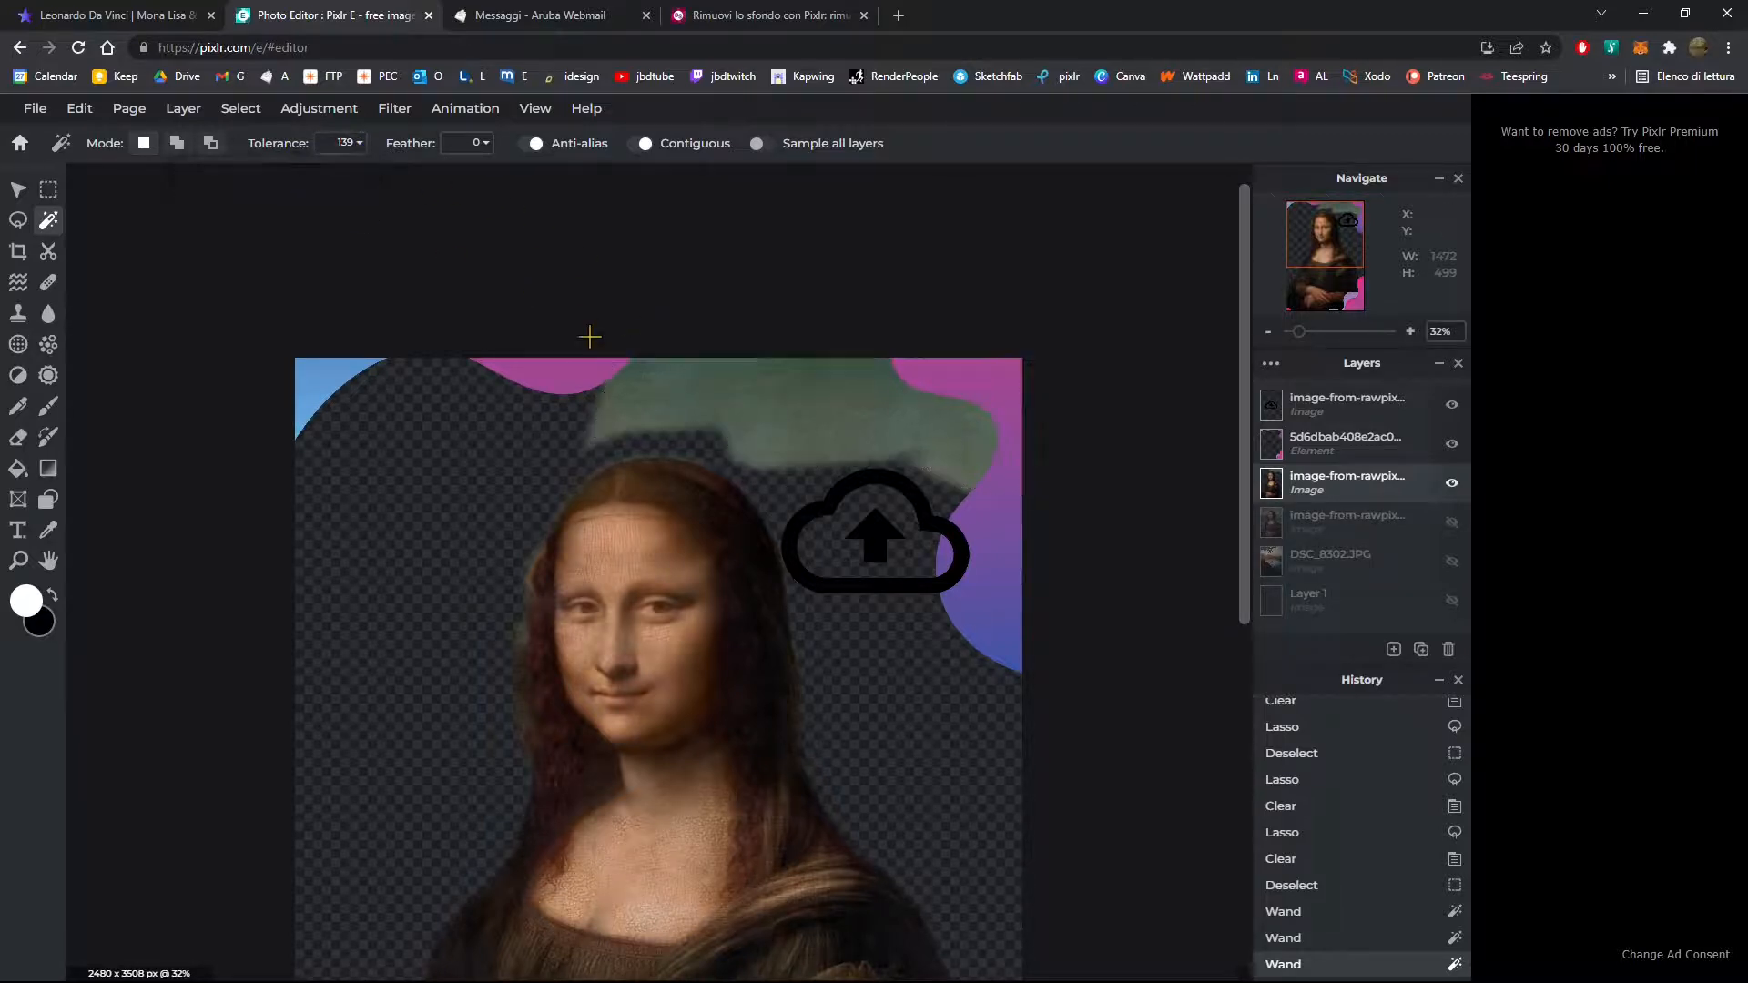
click(652, 387)
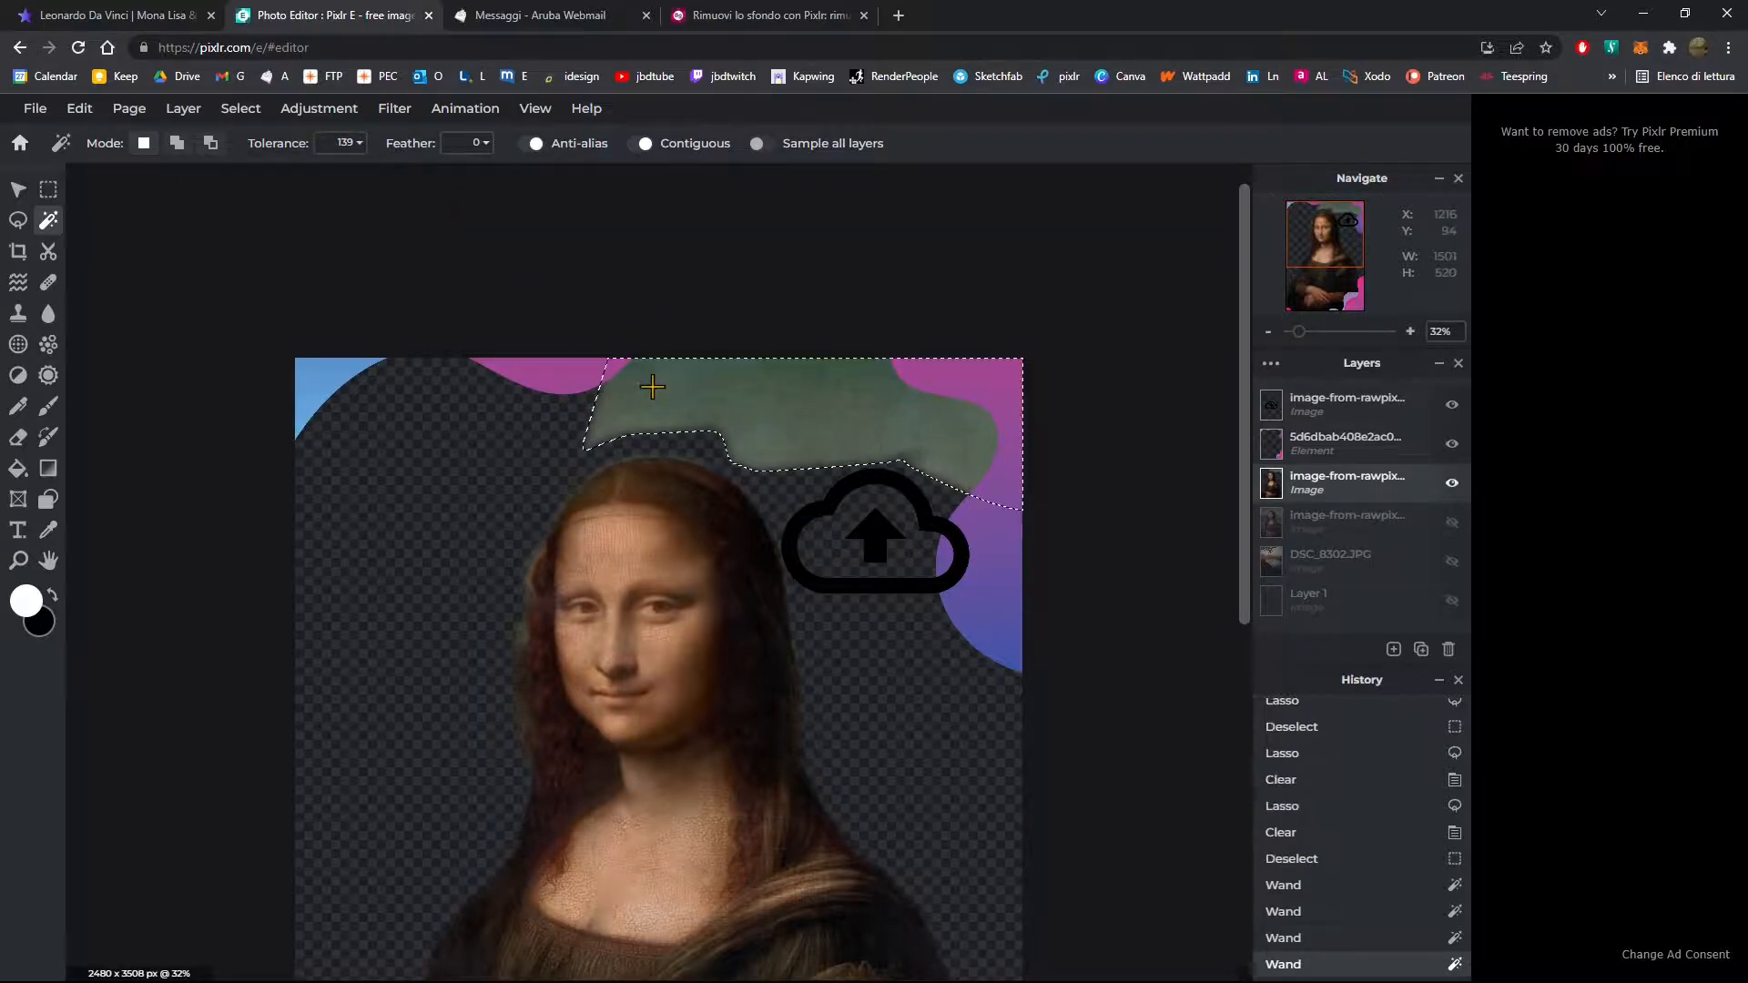
Step: Set the wand's tolerance to 215 and sample the green background patch once more
click(346, 143)
drag(299, 183, 338, 188)
click(704, 414)
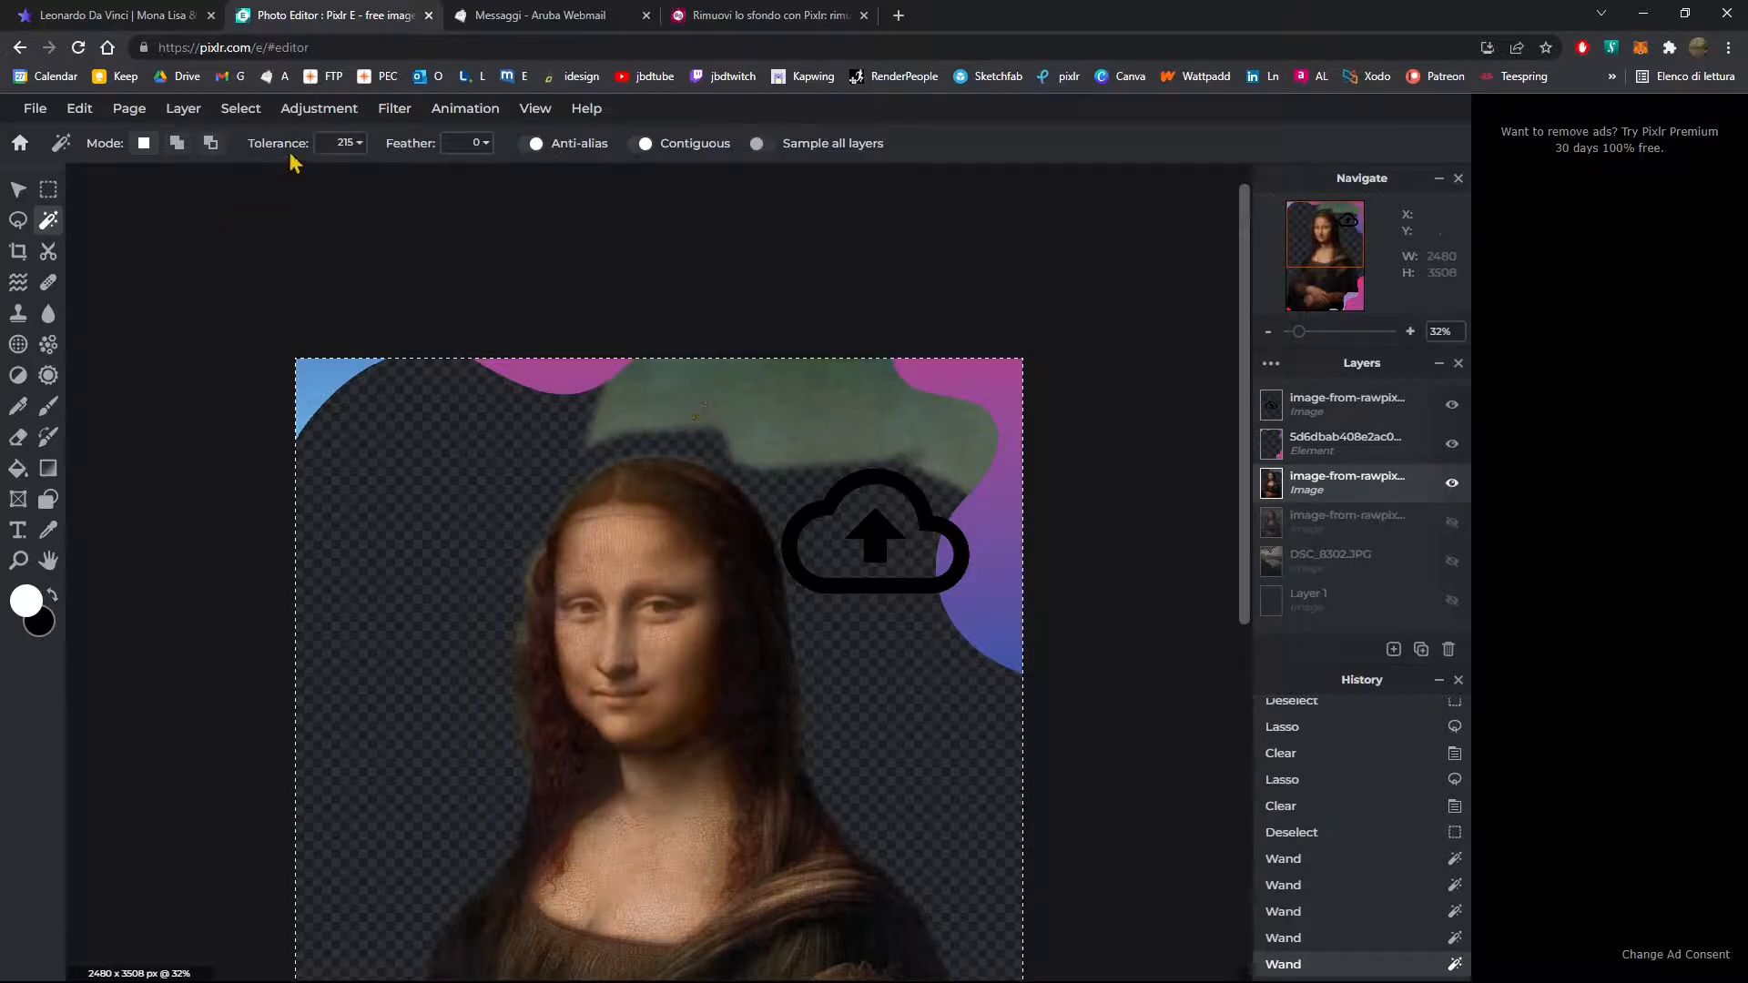
Step: Lower the wand's tolerance to 164 and select the Mona Lisa figure by sampling the top of her hair
click(346, 143)
drag(339, 183, 307, 193)
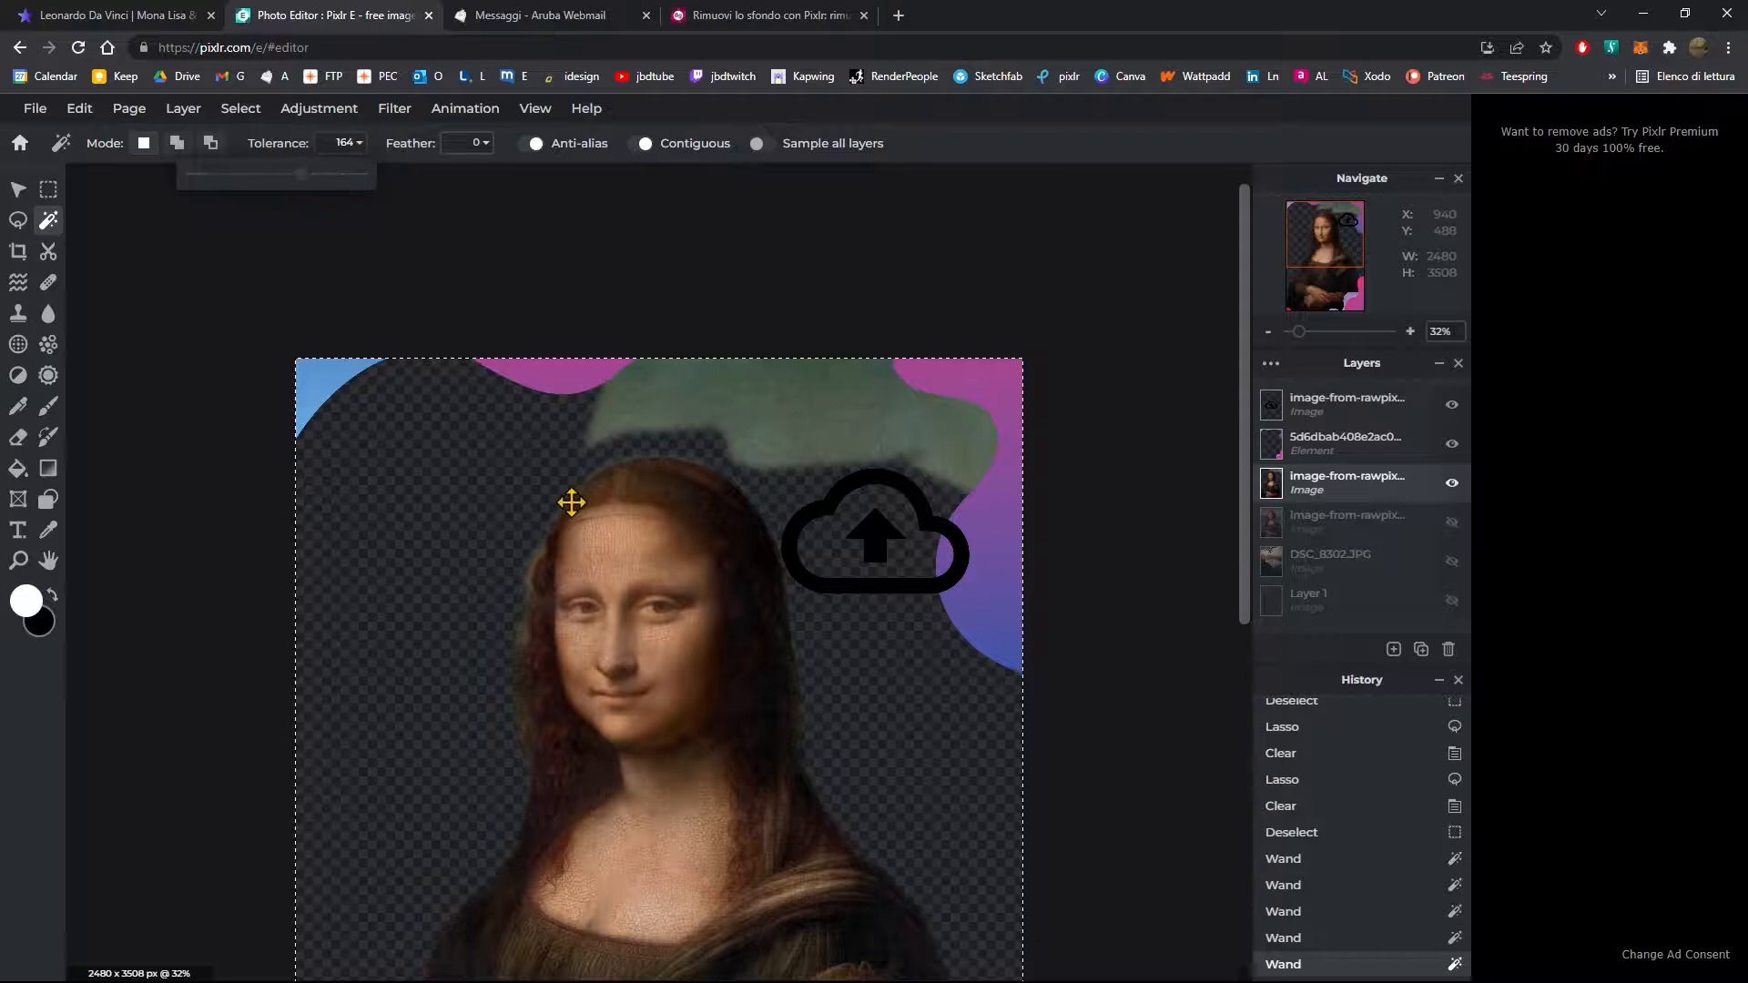
click(657, 486)
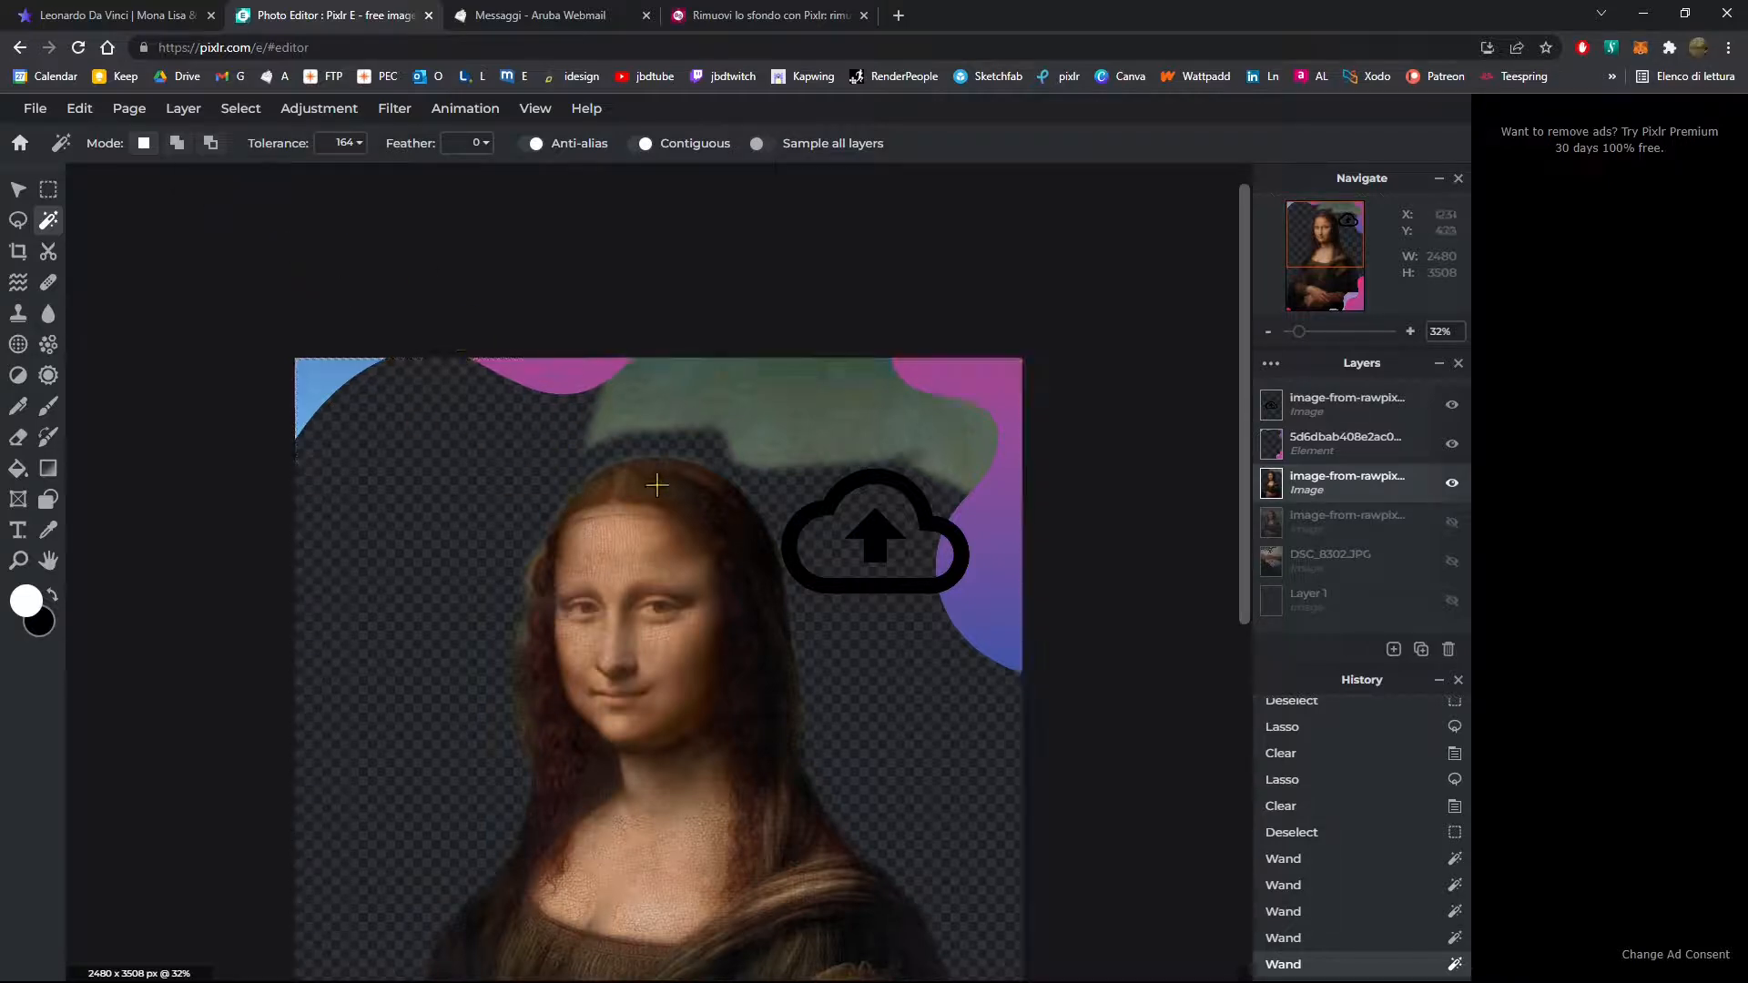
scroll(630, 445, down, 2)
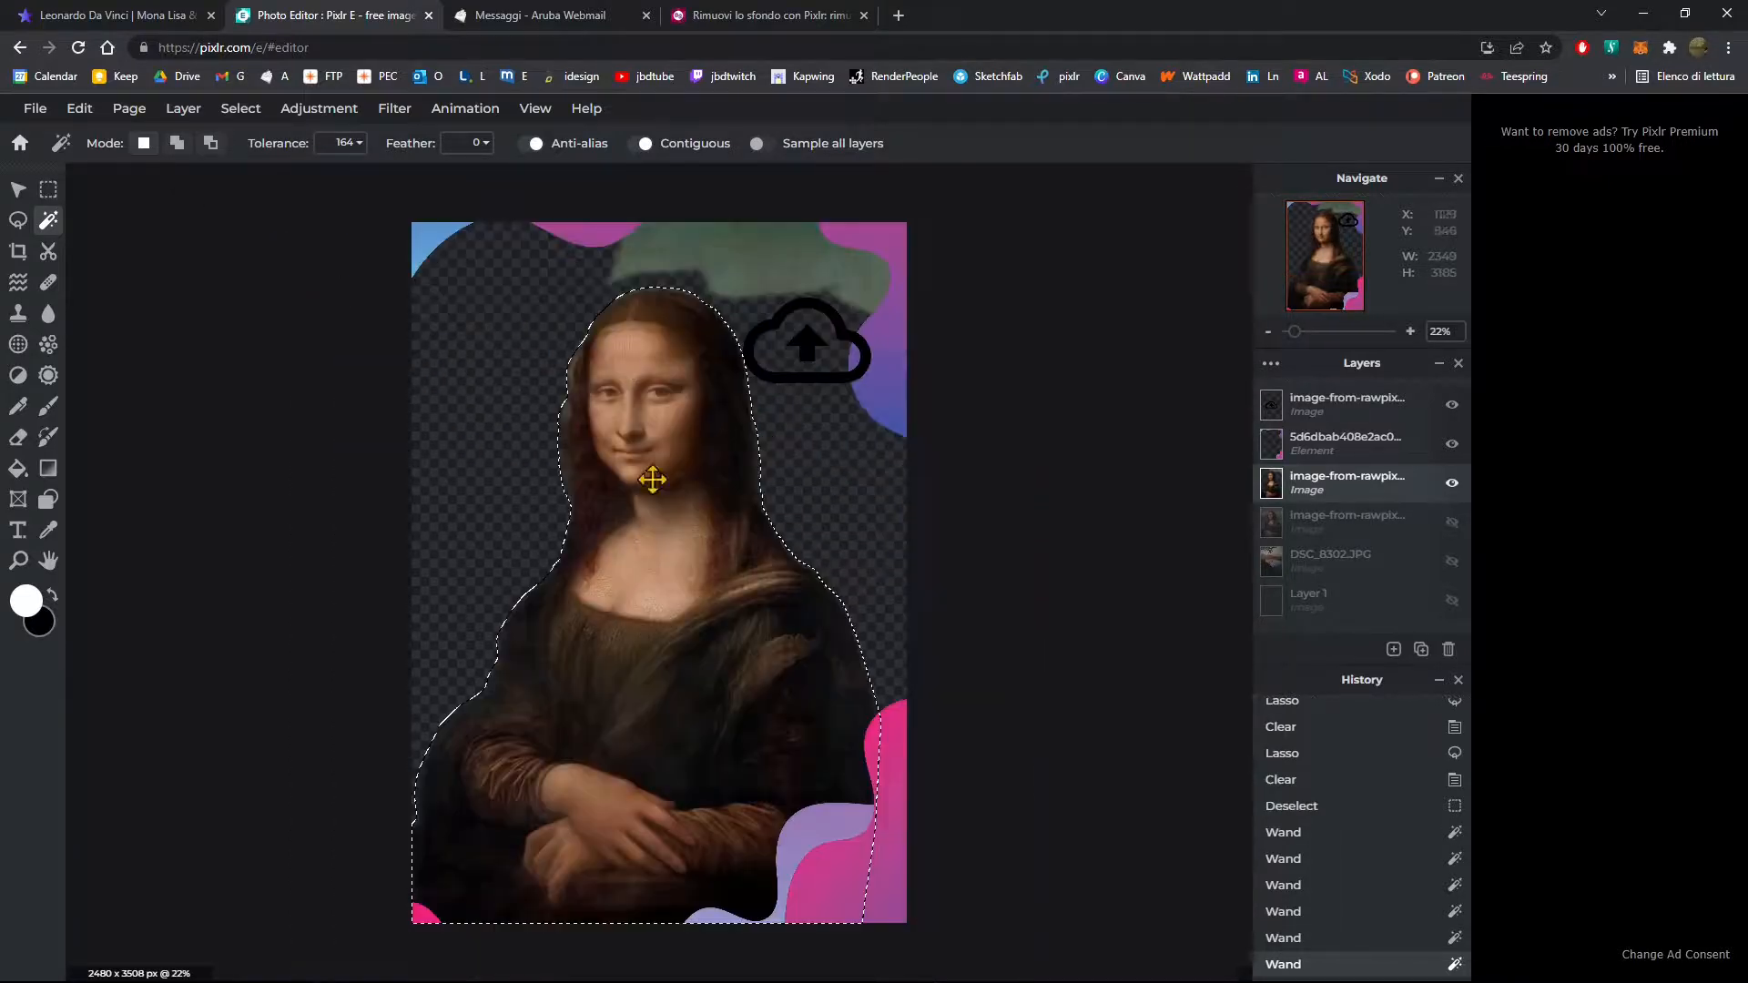
Step: Set the wand's tolerance to 39 and select the figure's dark areas by sampling her hair beside the face
click(355, 144)
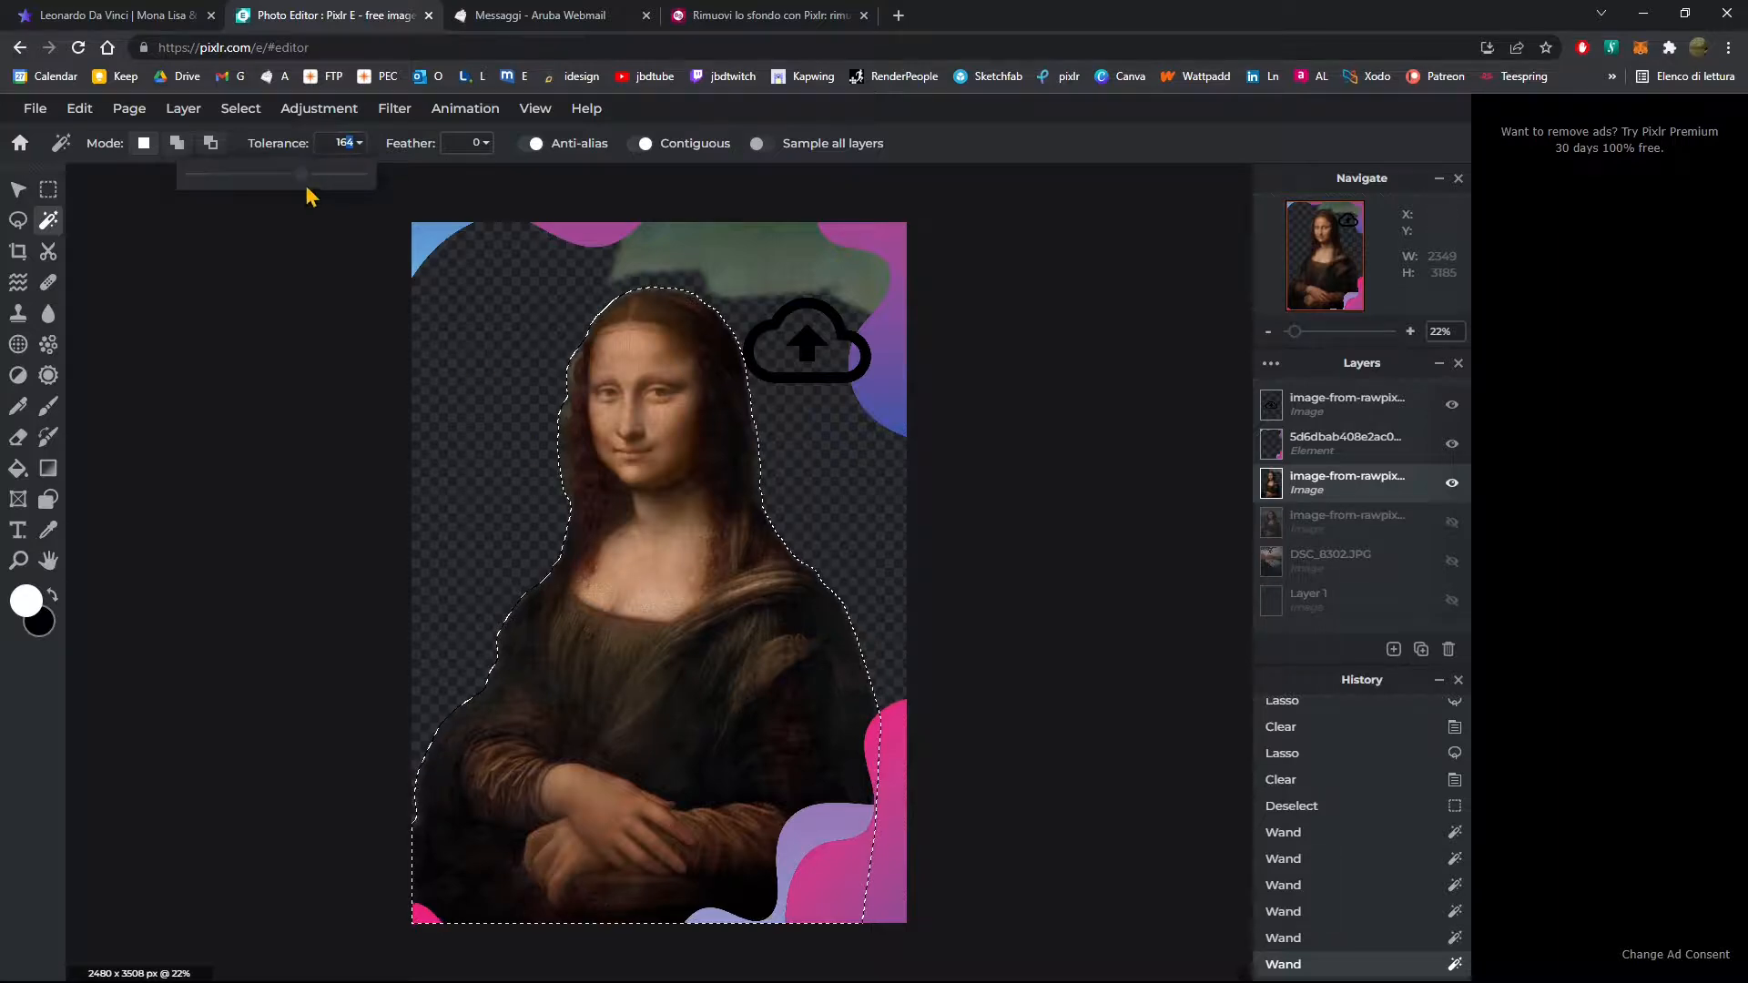
drag(304, 183, 219, 195)
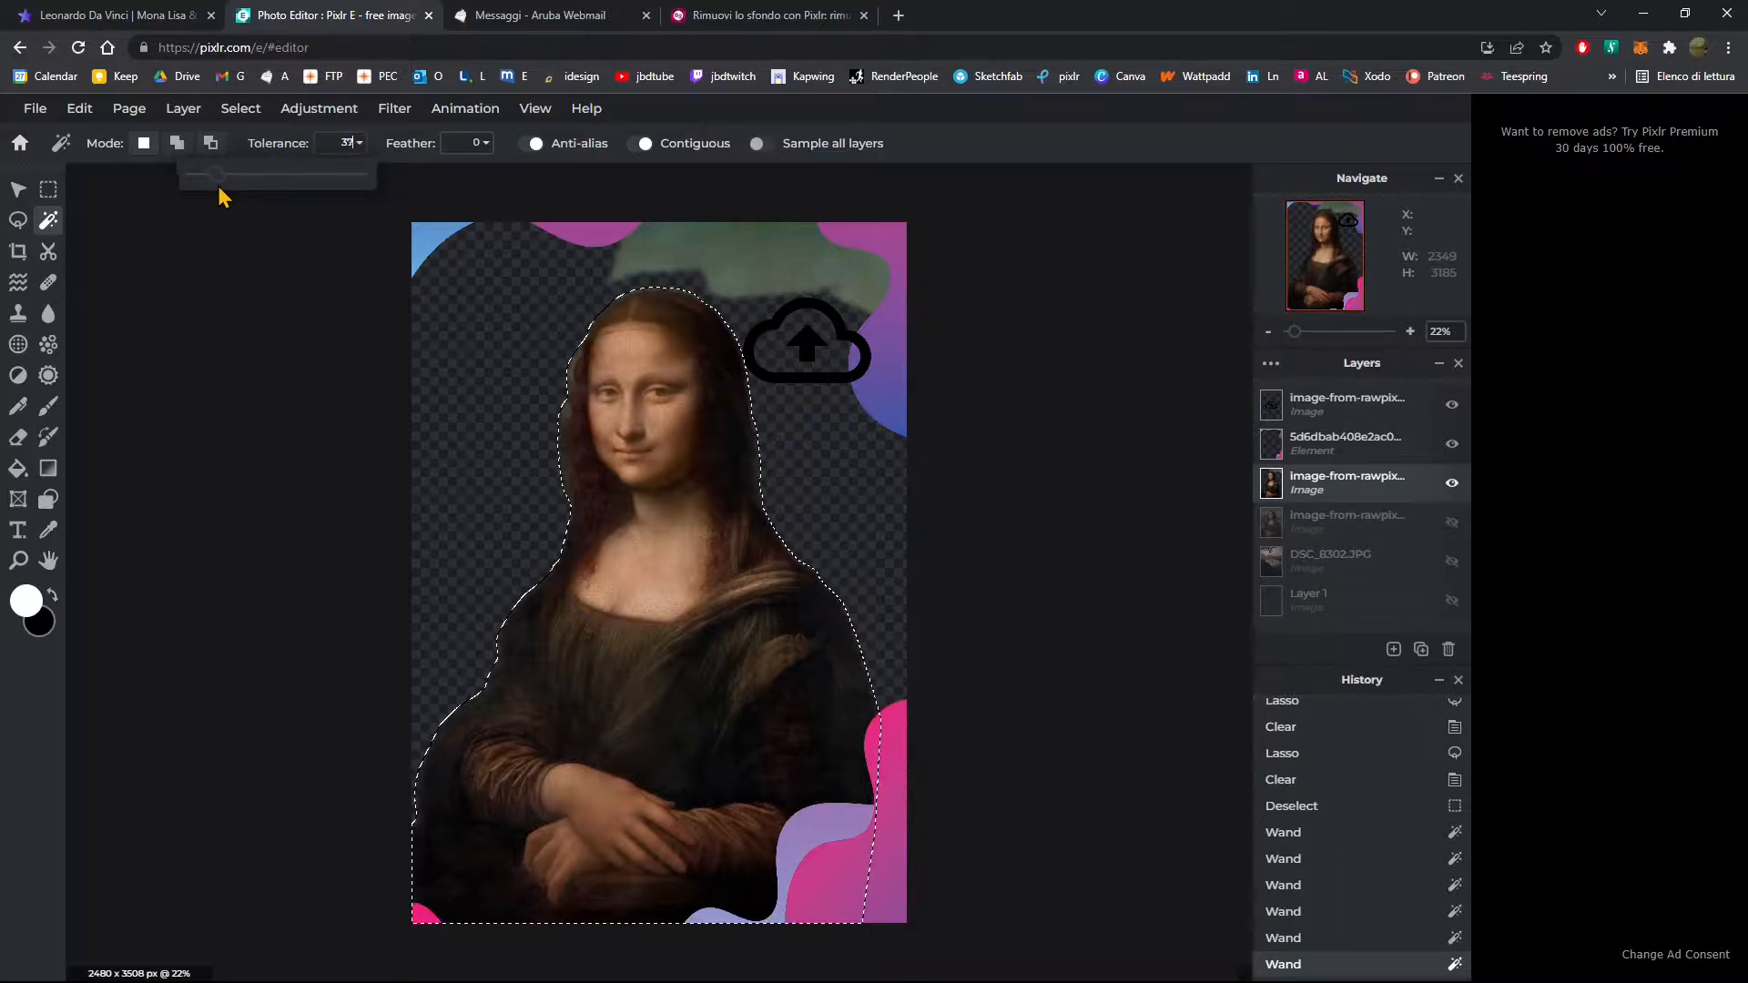
click(713, 337)
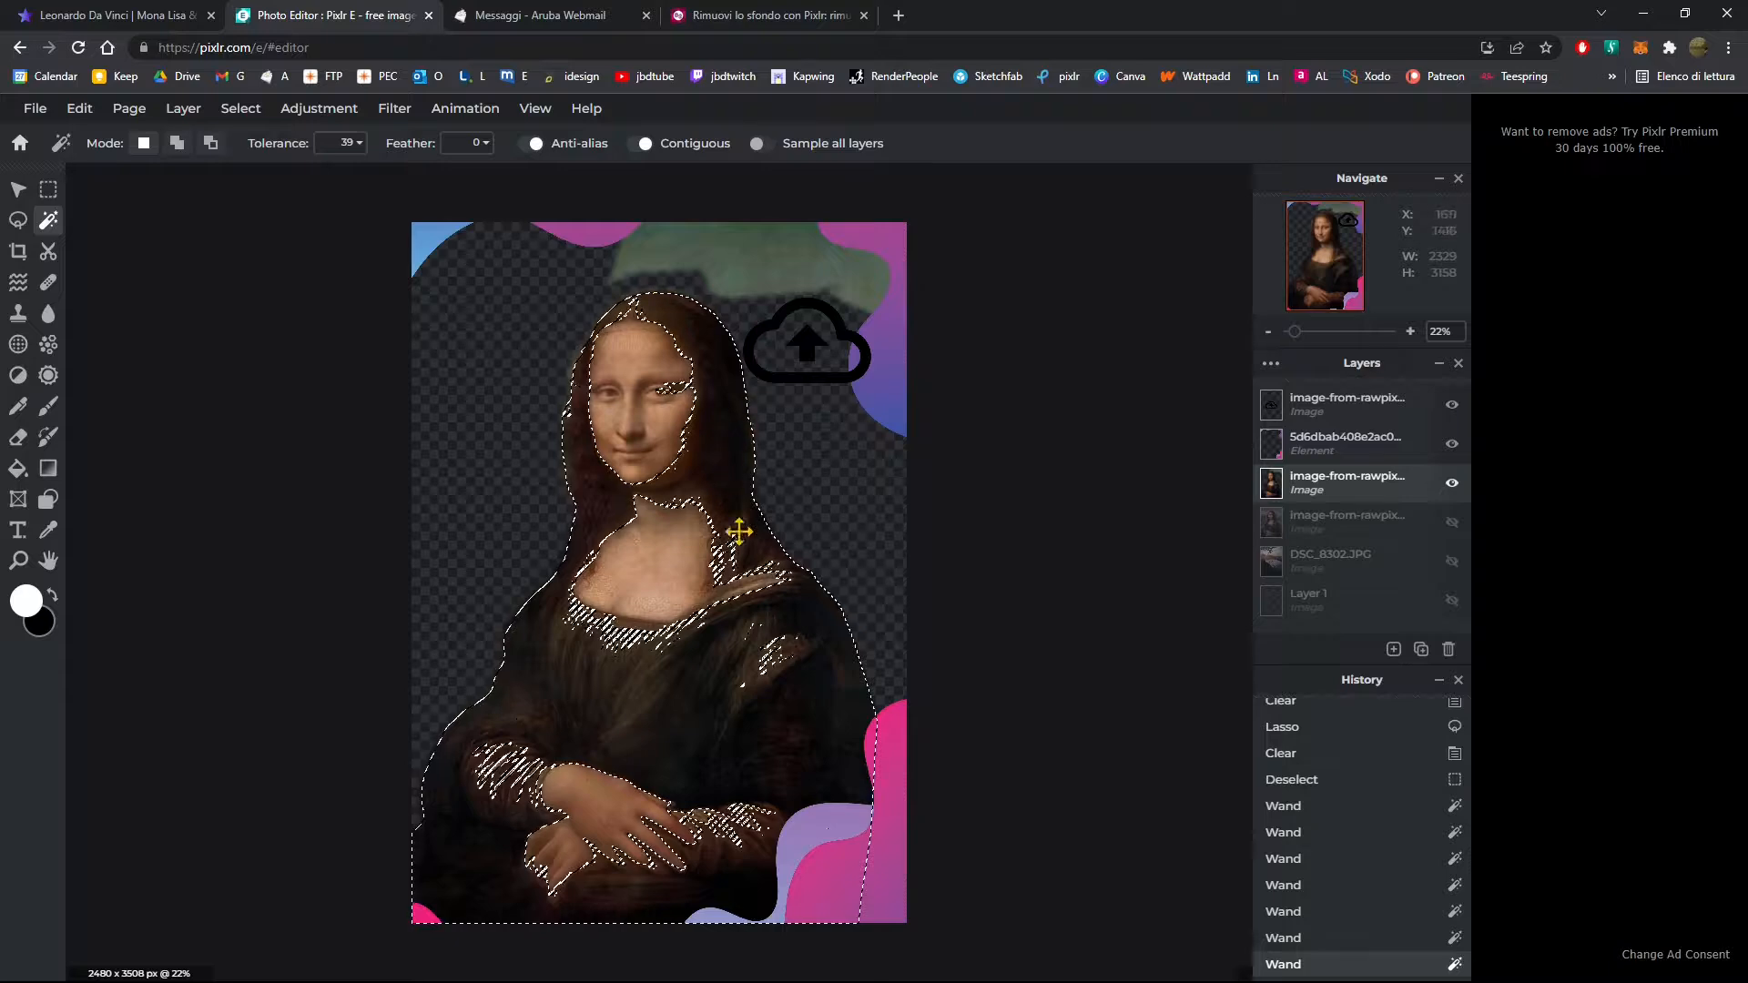
Step: Reduce the wand's tolerance to 11 and select similar skin tones by sampling her forehead
click(354, 150)
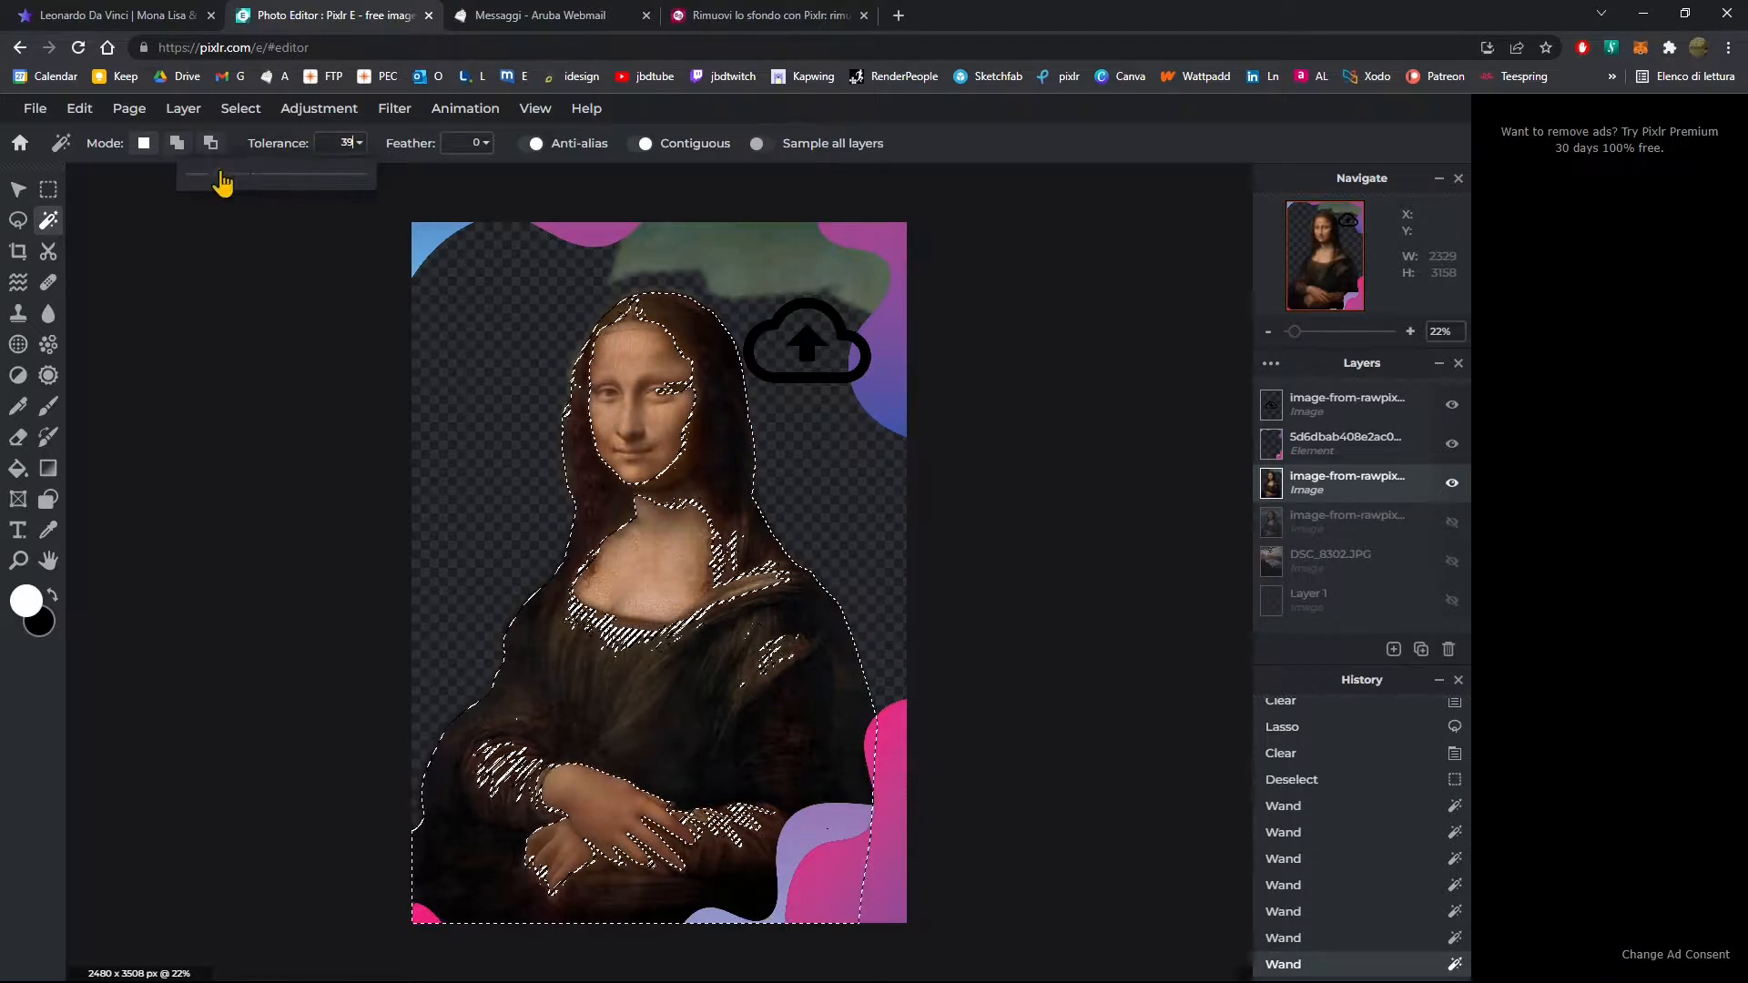
drag(219, 175, 200, 175)
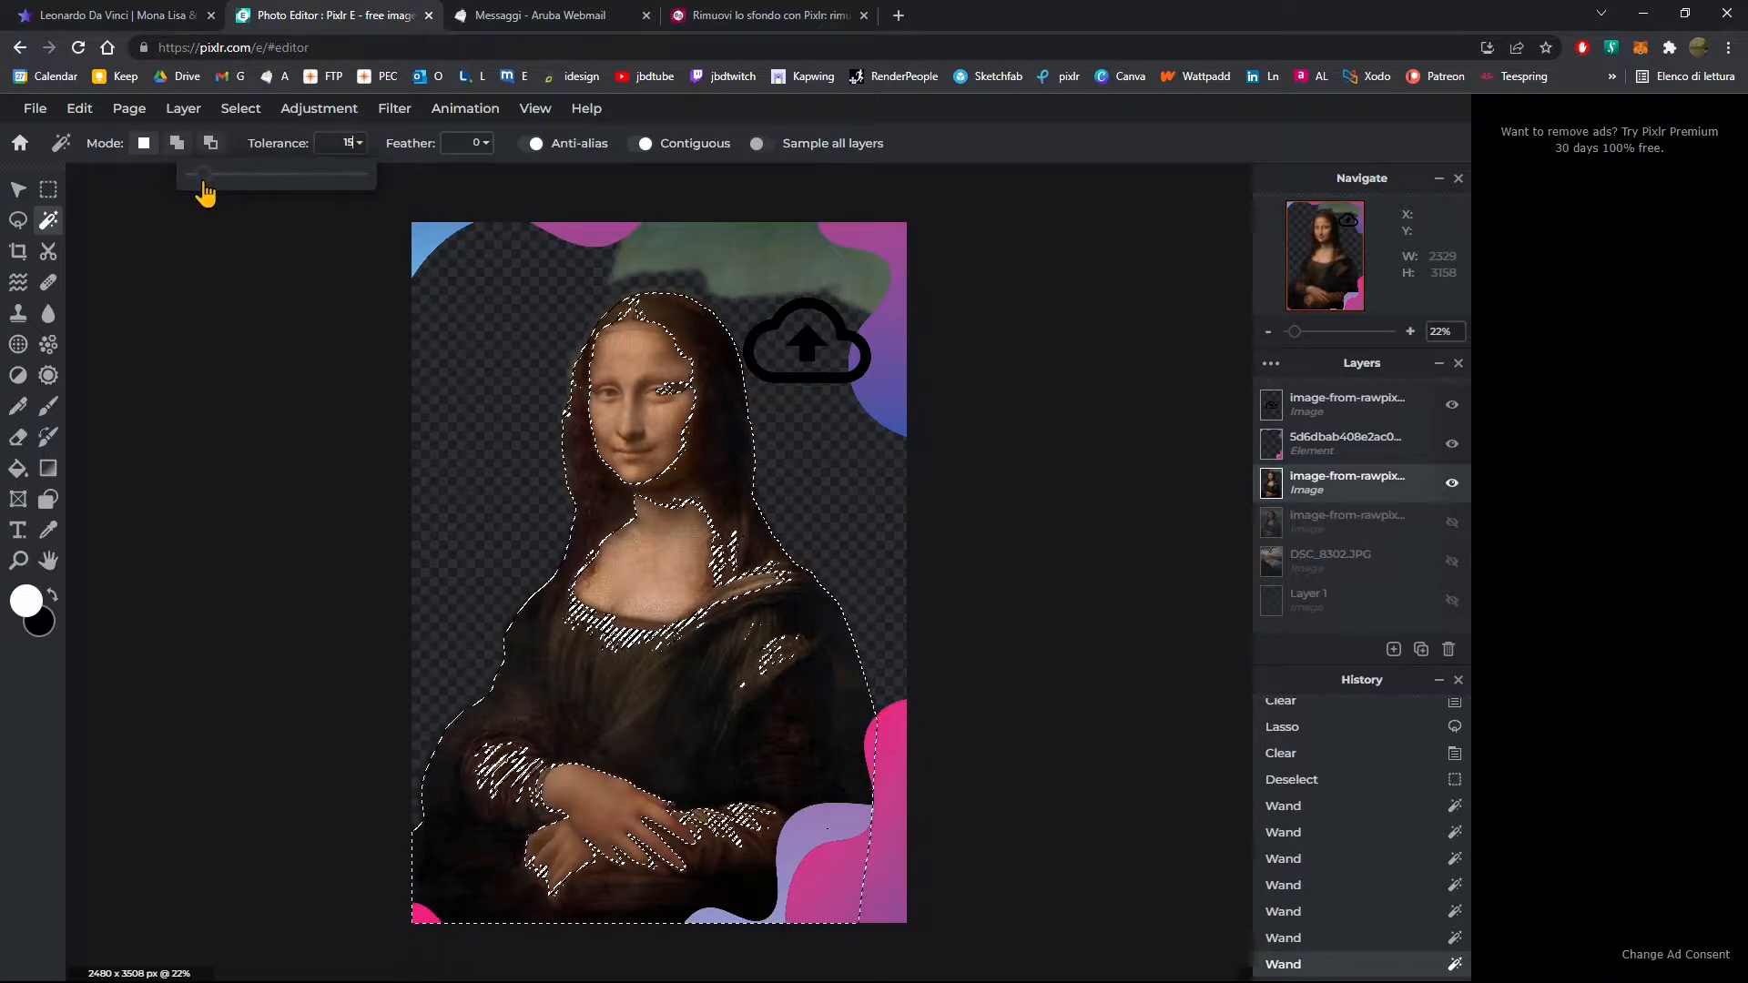
click(603, 358)
scroll(601, 355, up, 4)
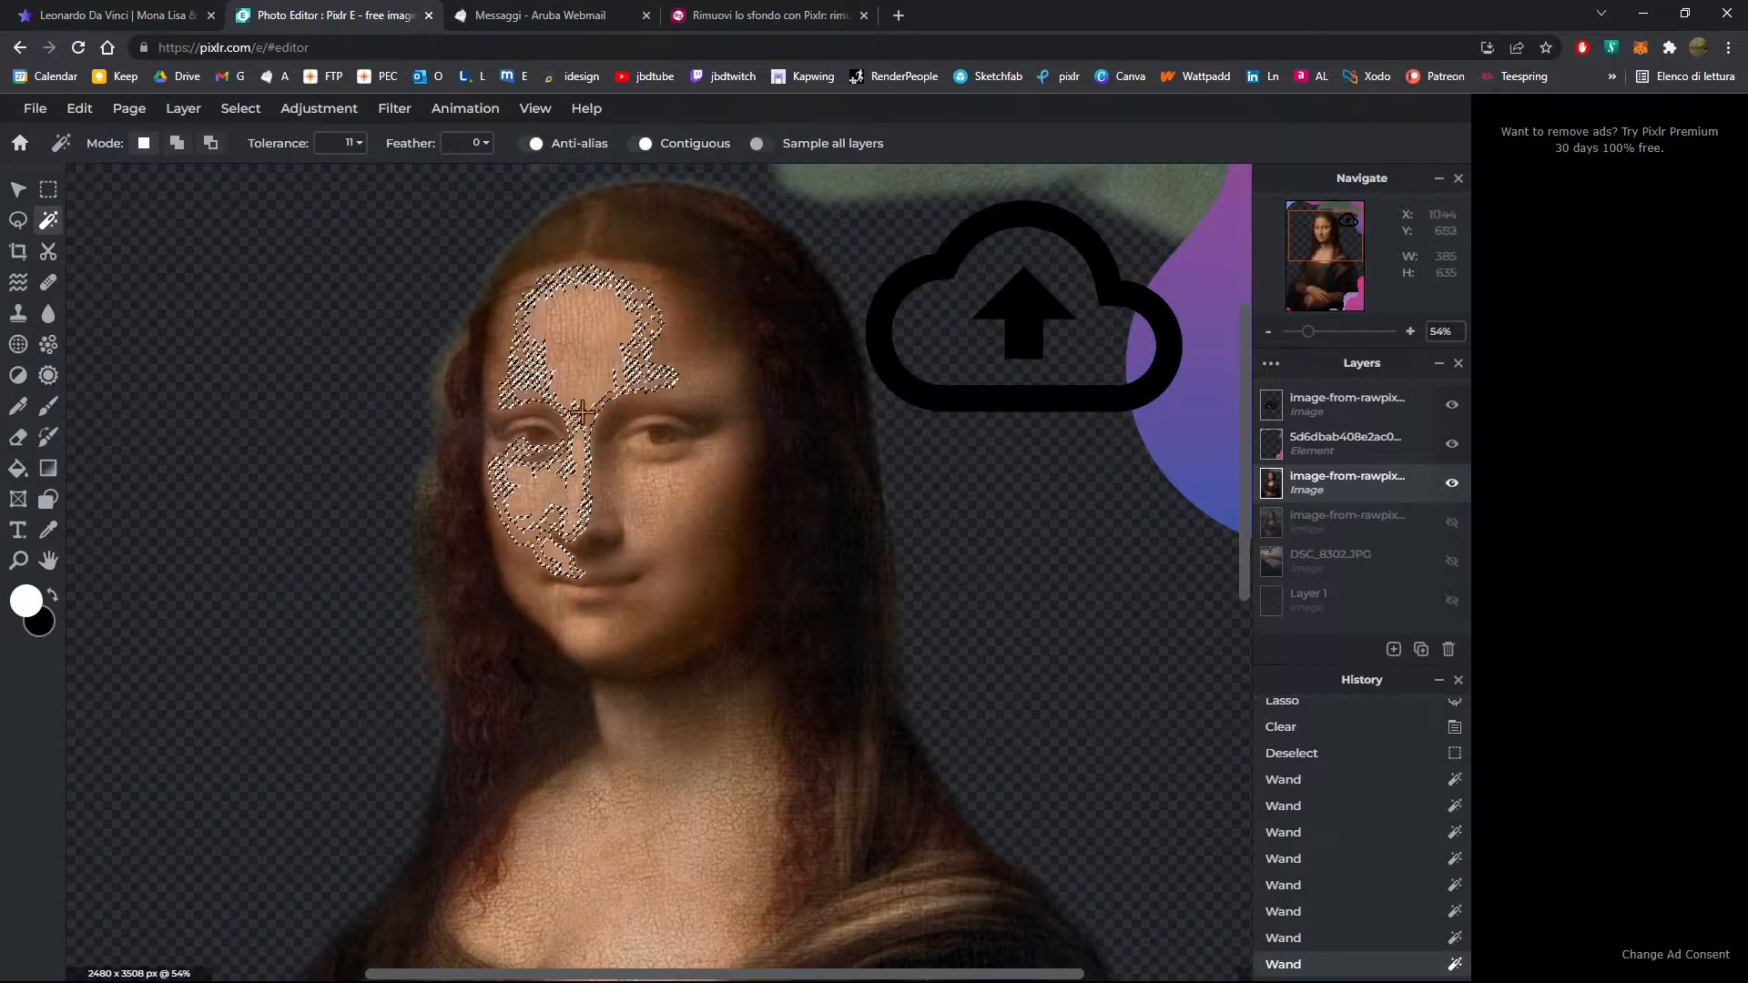
scroll(583, 346, down, 1)
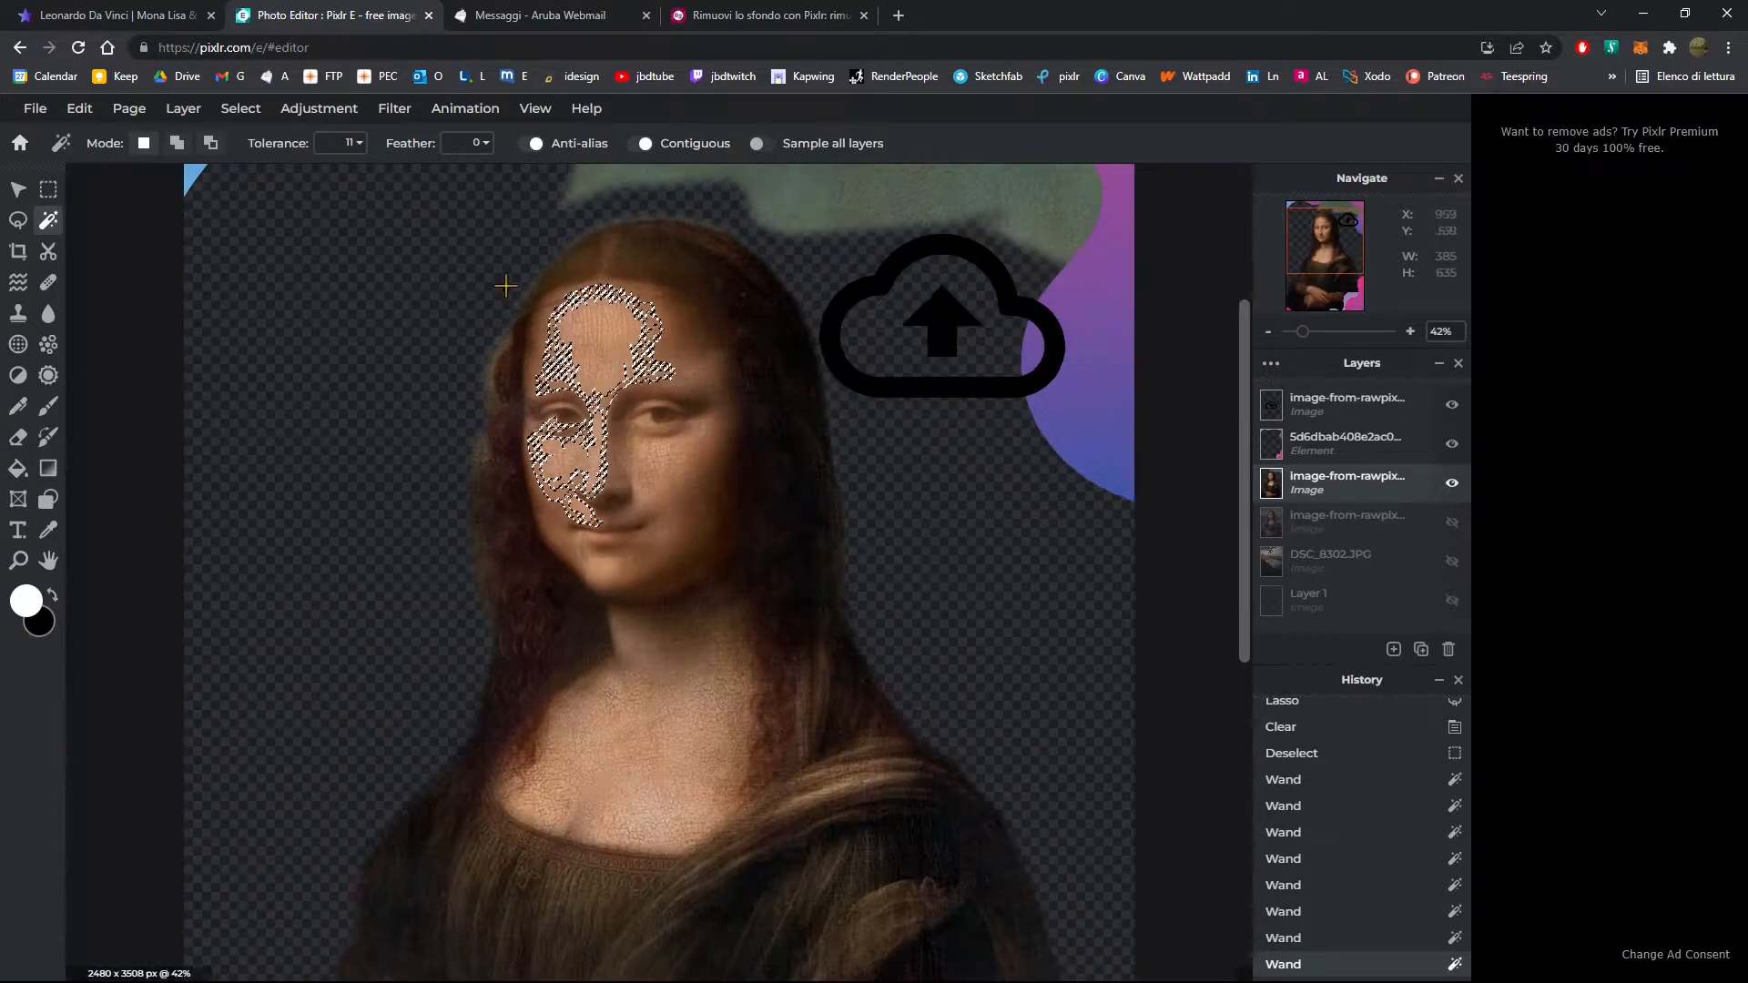
Step: Set the wand's feather to 68 and try it on the dark hair beside her neck and on the green background
click(484, 152)
drag(389, 176, 434, 177)
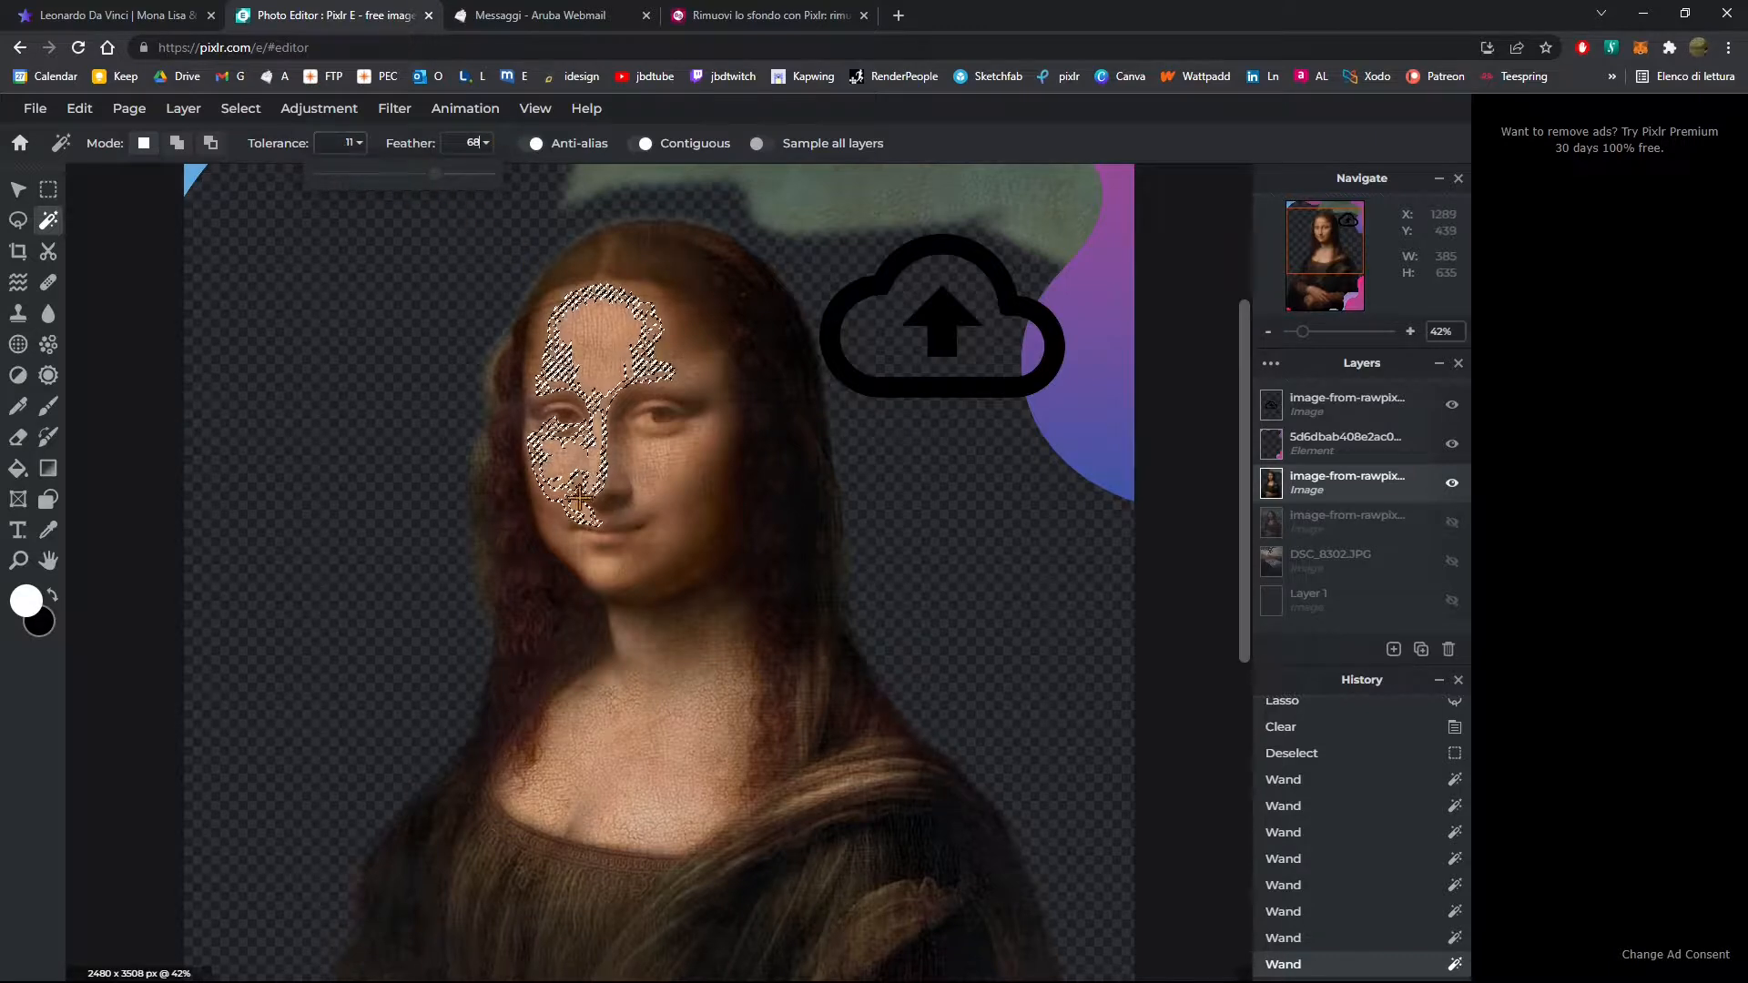
click(587, 637)
scroll(537, 664, down, 1)
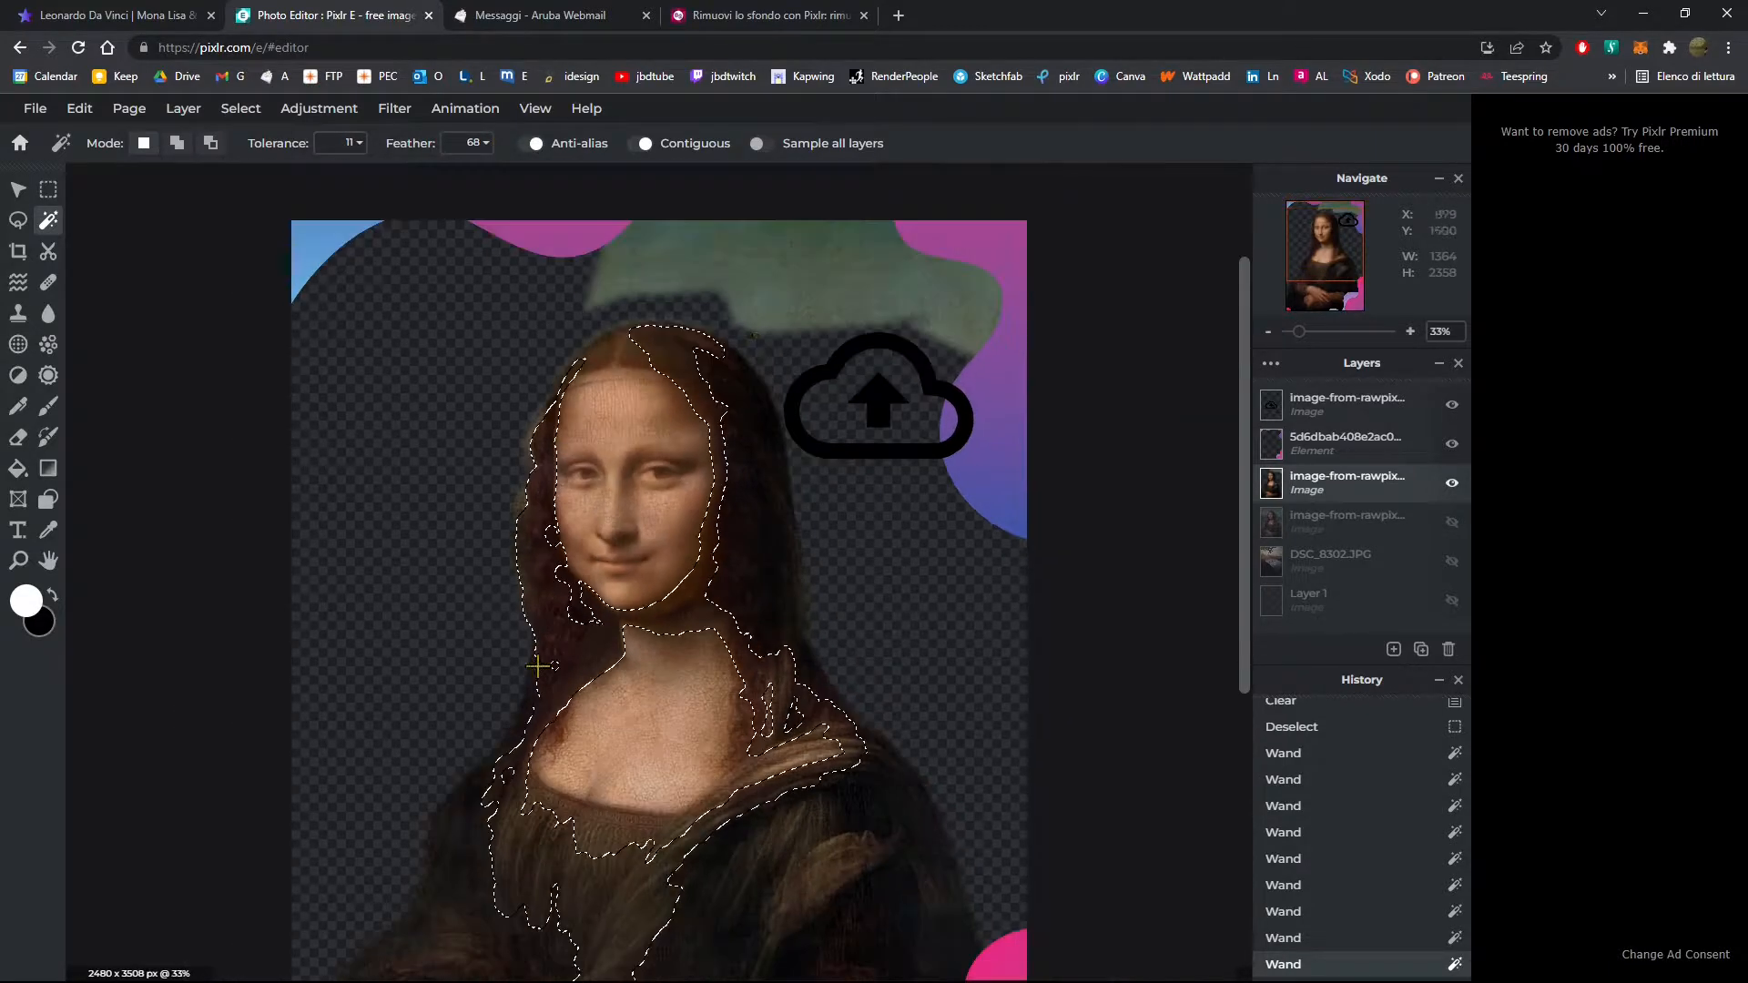
click(812, 287)
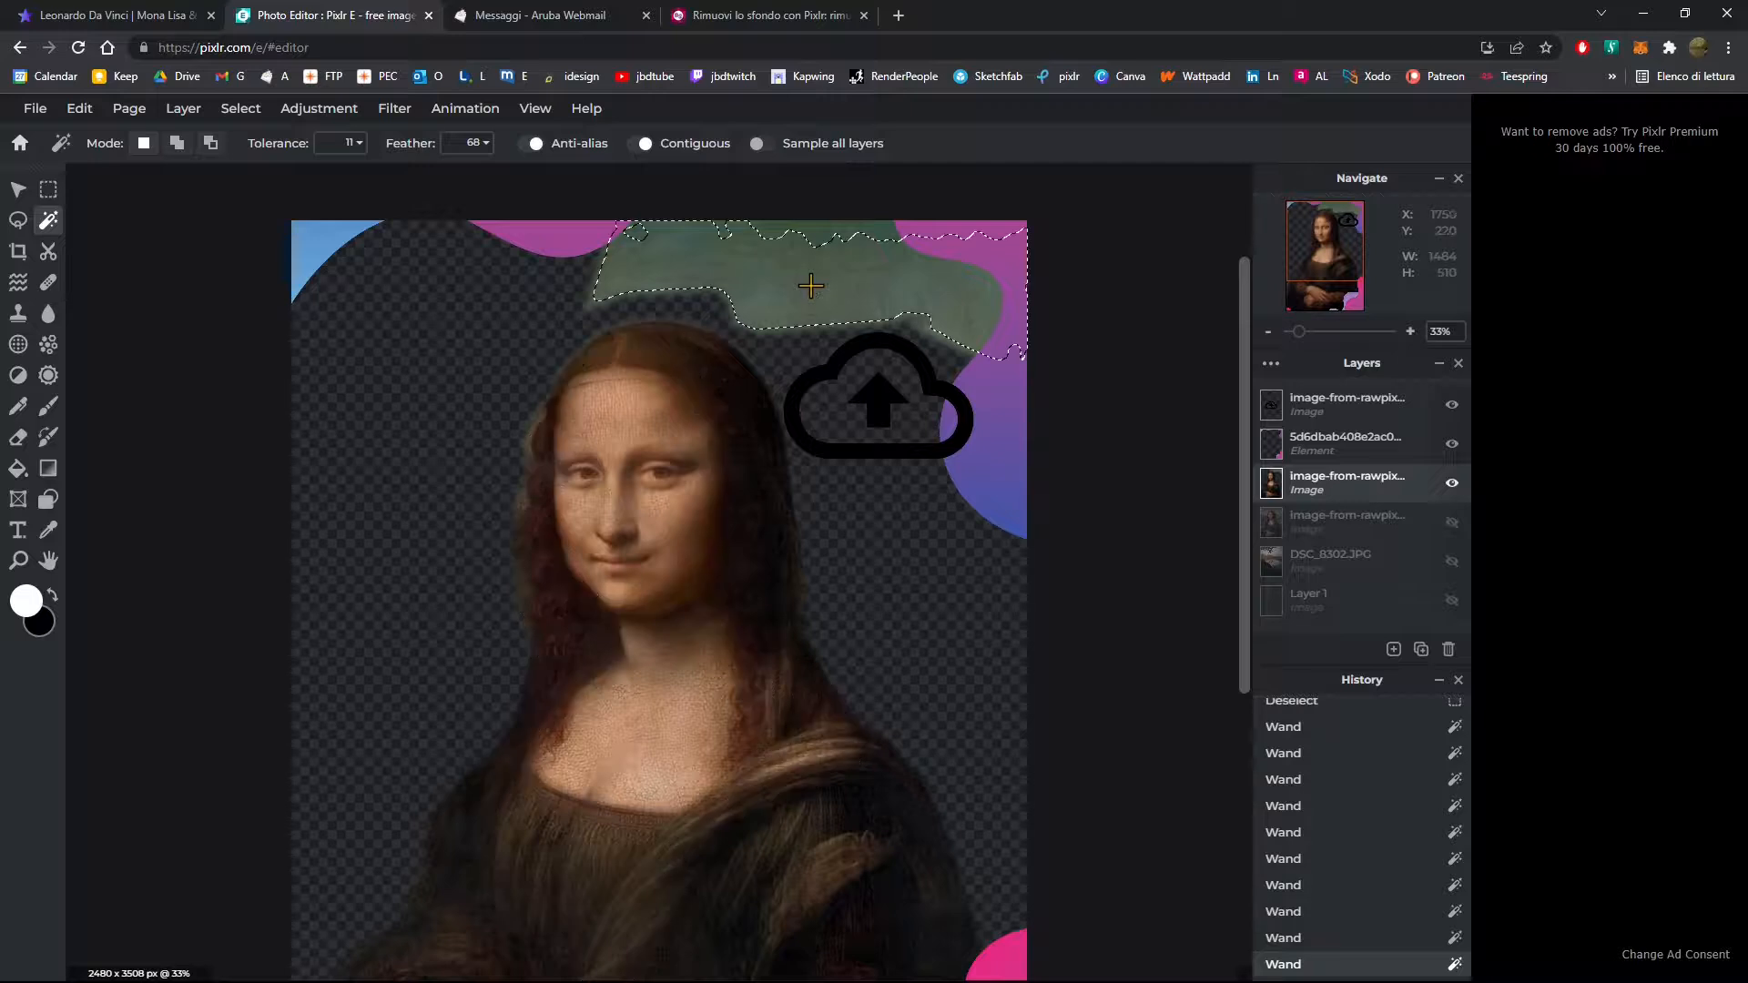
Step: Turn off Contiguous and reselect the green background patch with tolerance 11, clearing the selection between attempts
click(650, 149)
click(651, 151)
click(645, 148)
click(704, 262)
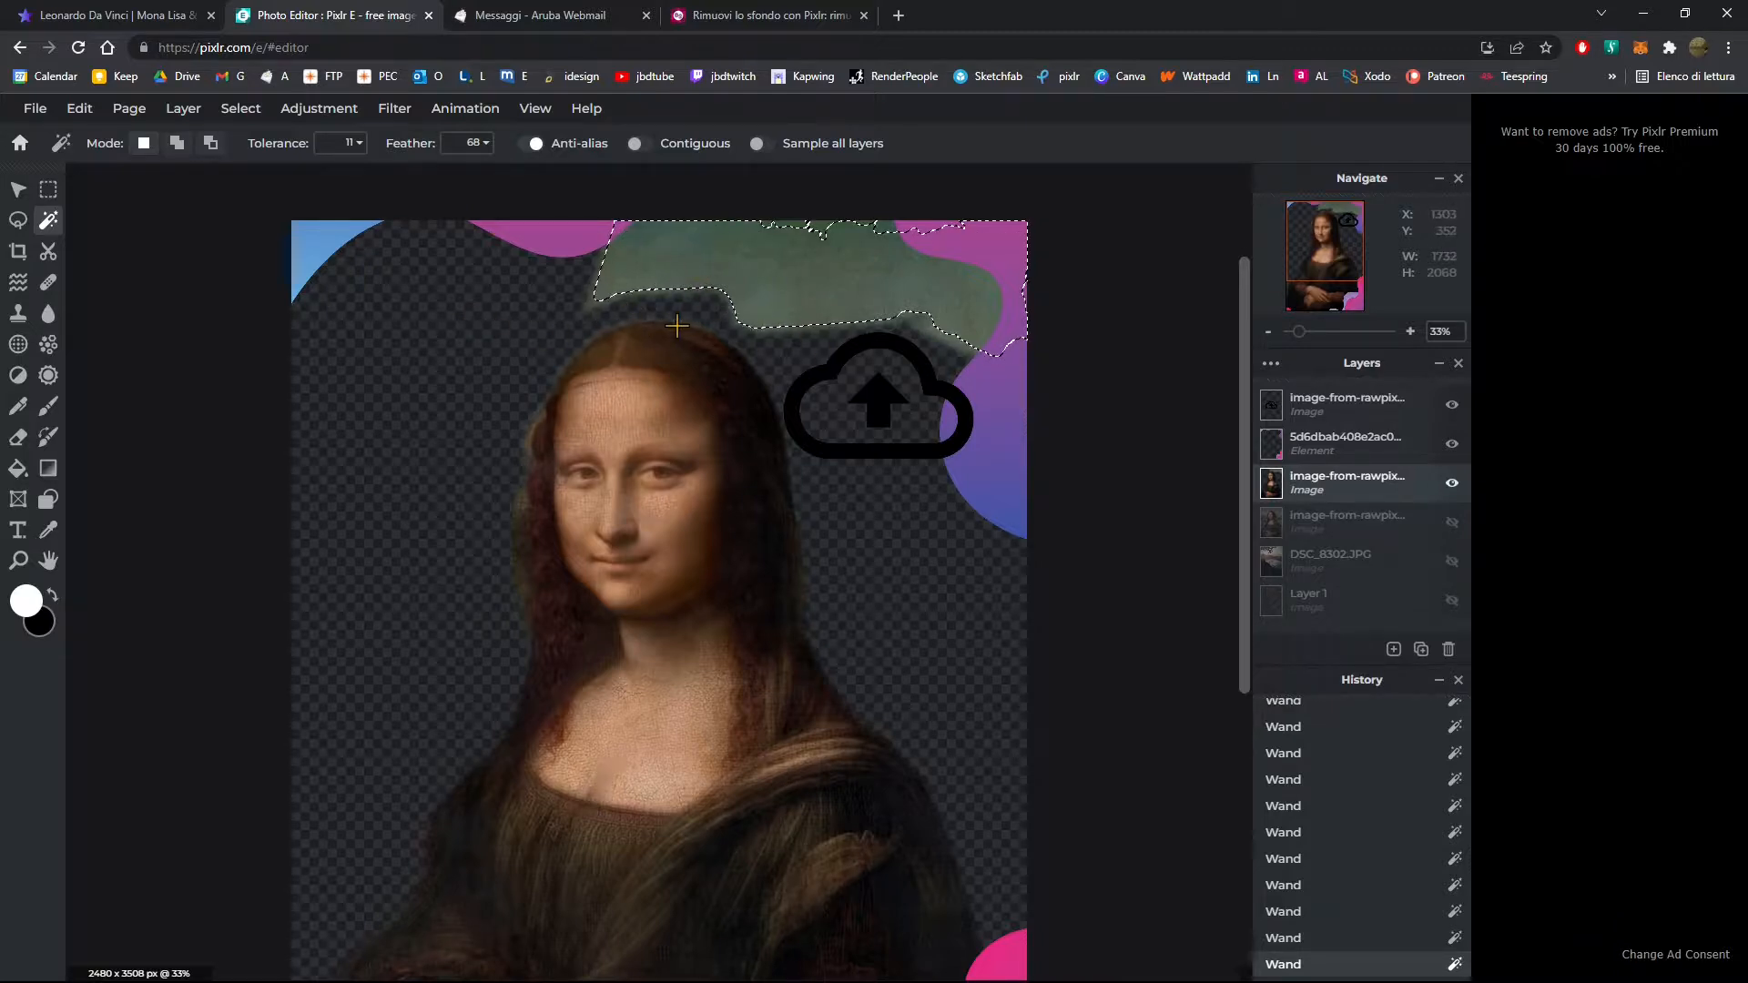
key(ctrl+d)
click(635, 288)
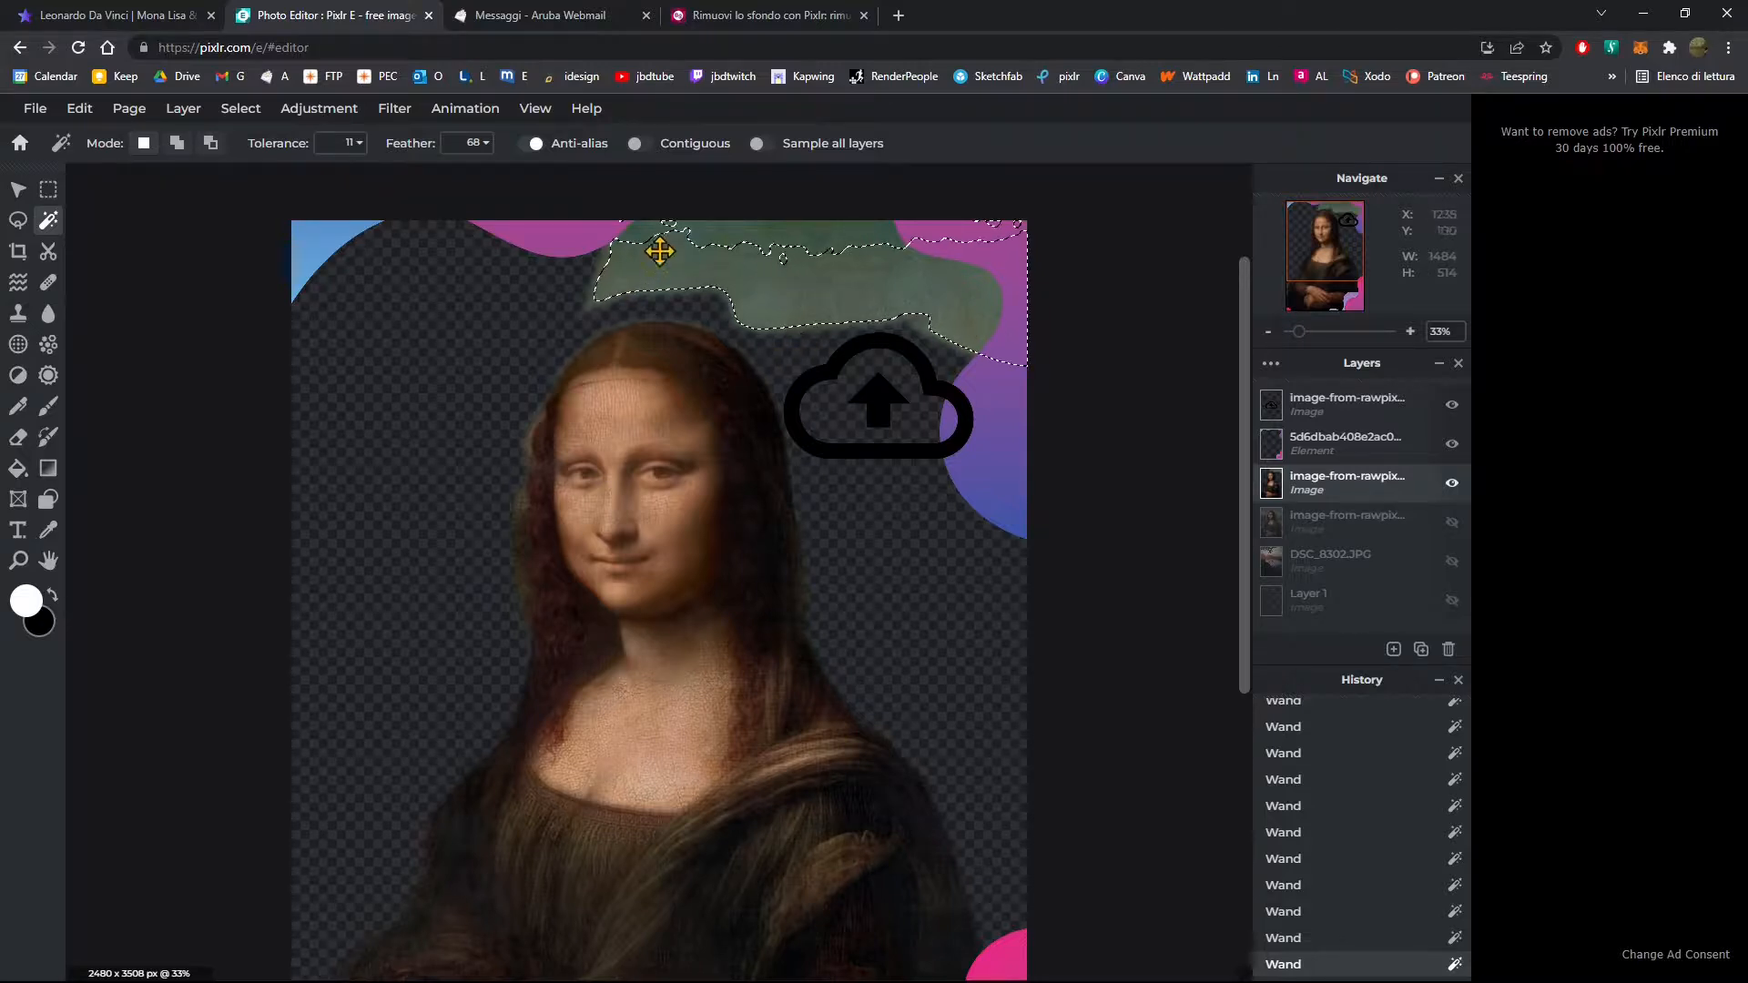
Step: Raise the wand's tolerance to 142 and sample the green background with Contiguous off
click(351, 144)
click(284, 176)
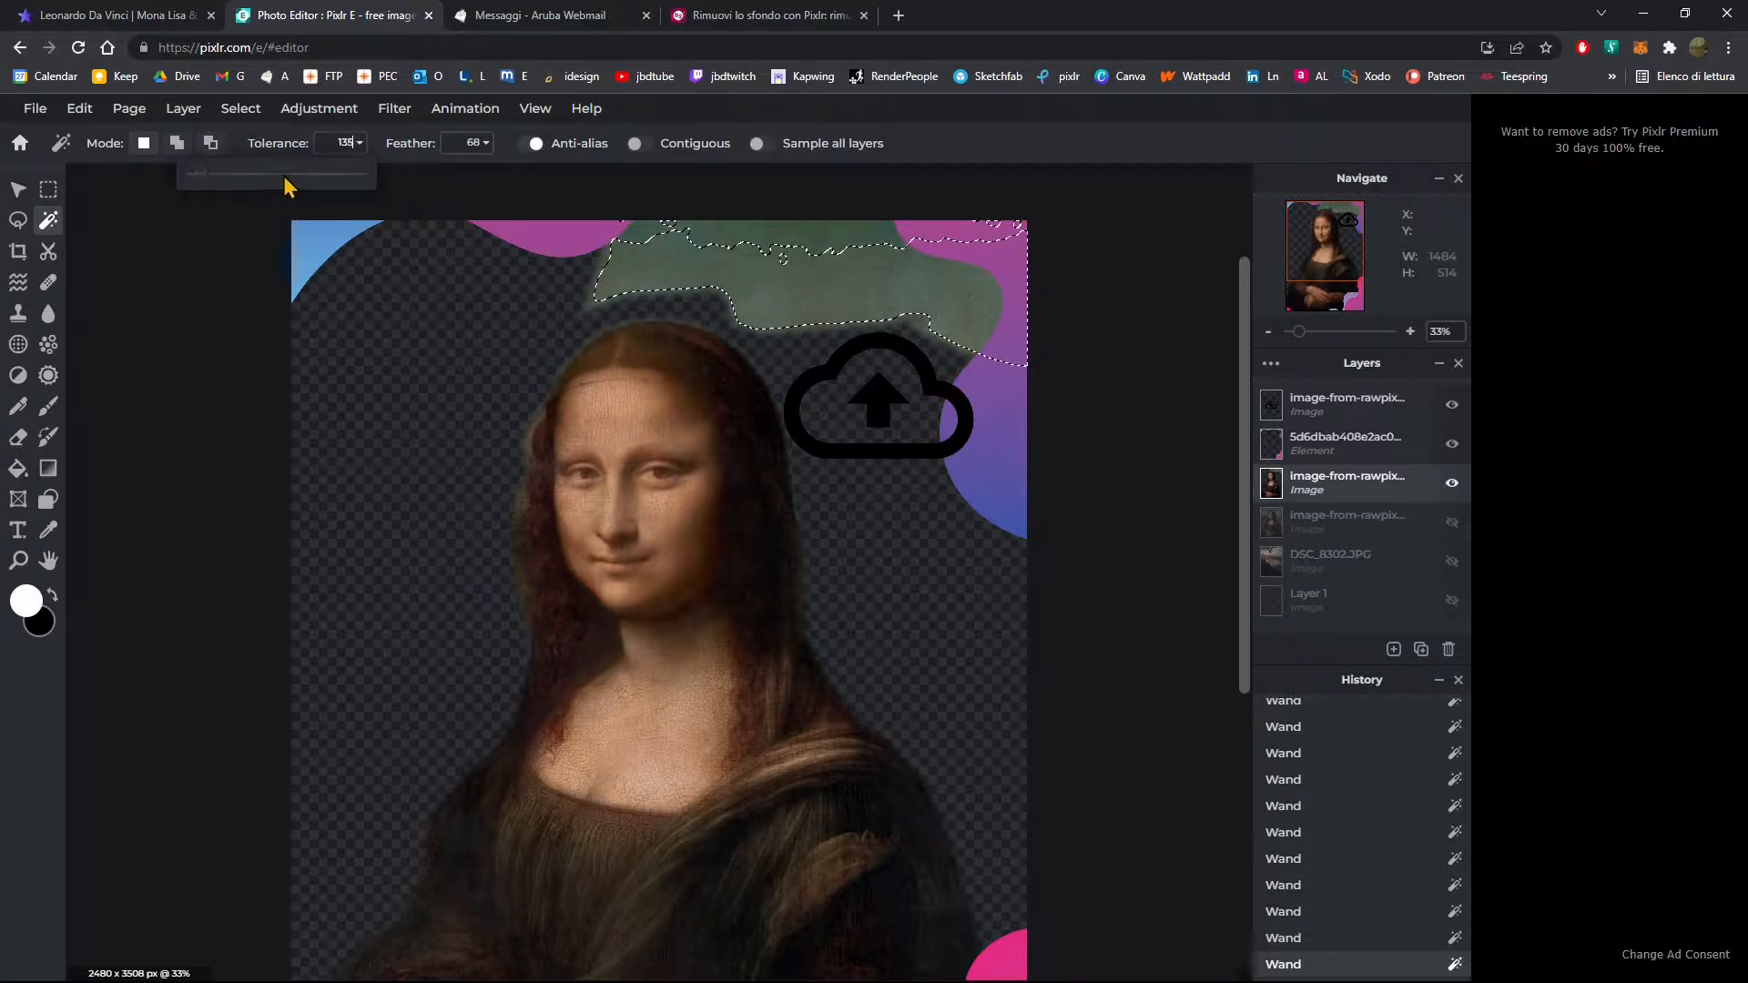
drag(285, 178, 289, 175)
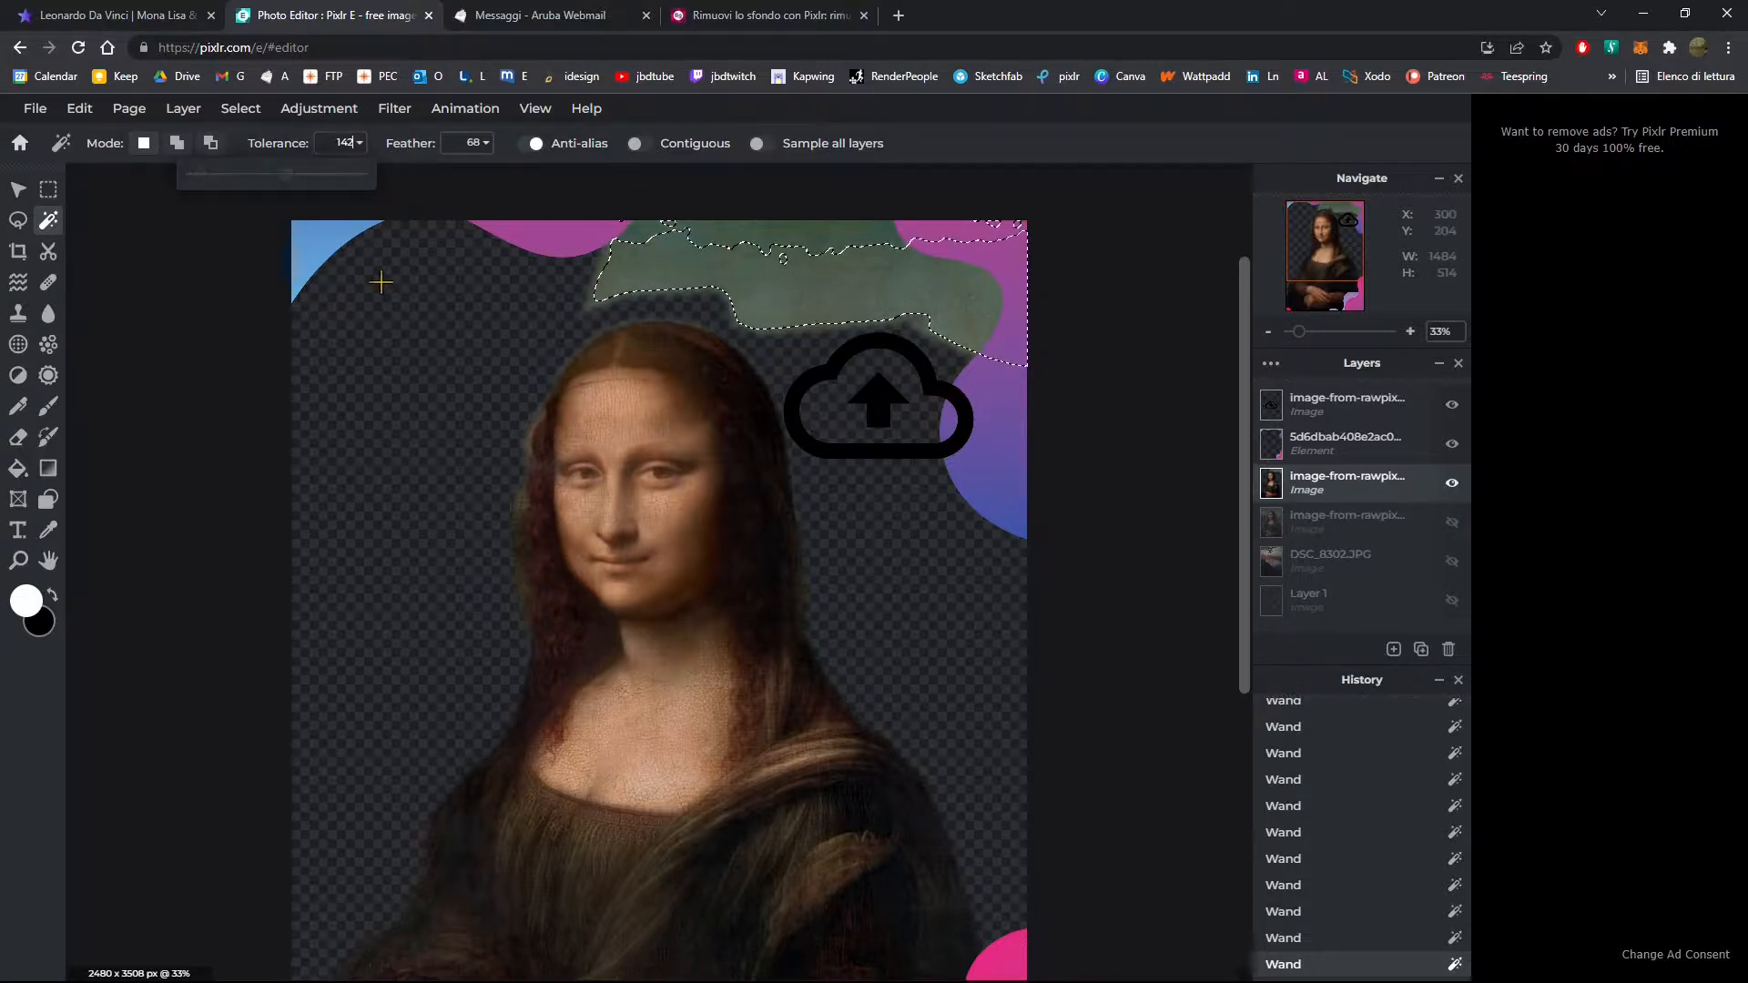
click(728, 242)
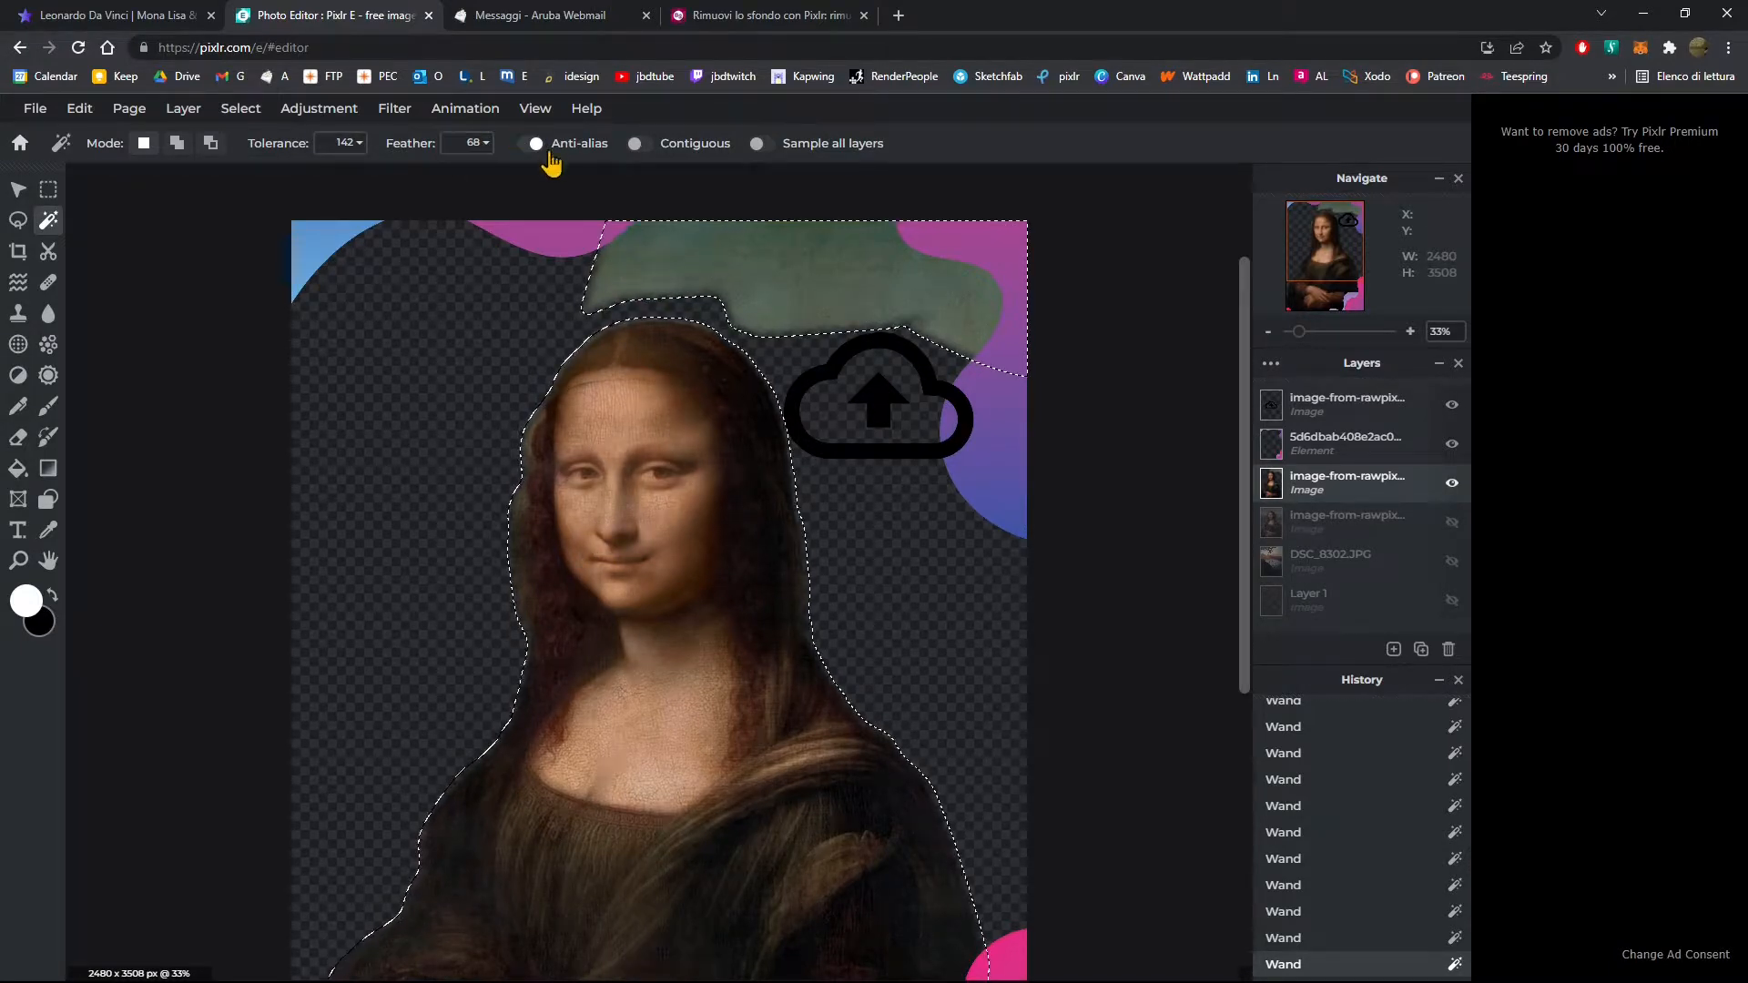
Step: Turn Contiguous back on and select only the connected green background patch above the head
click(640, 143)
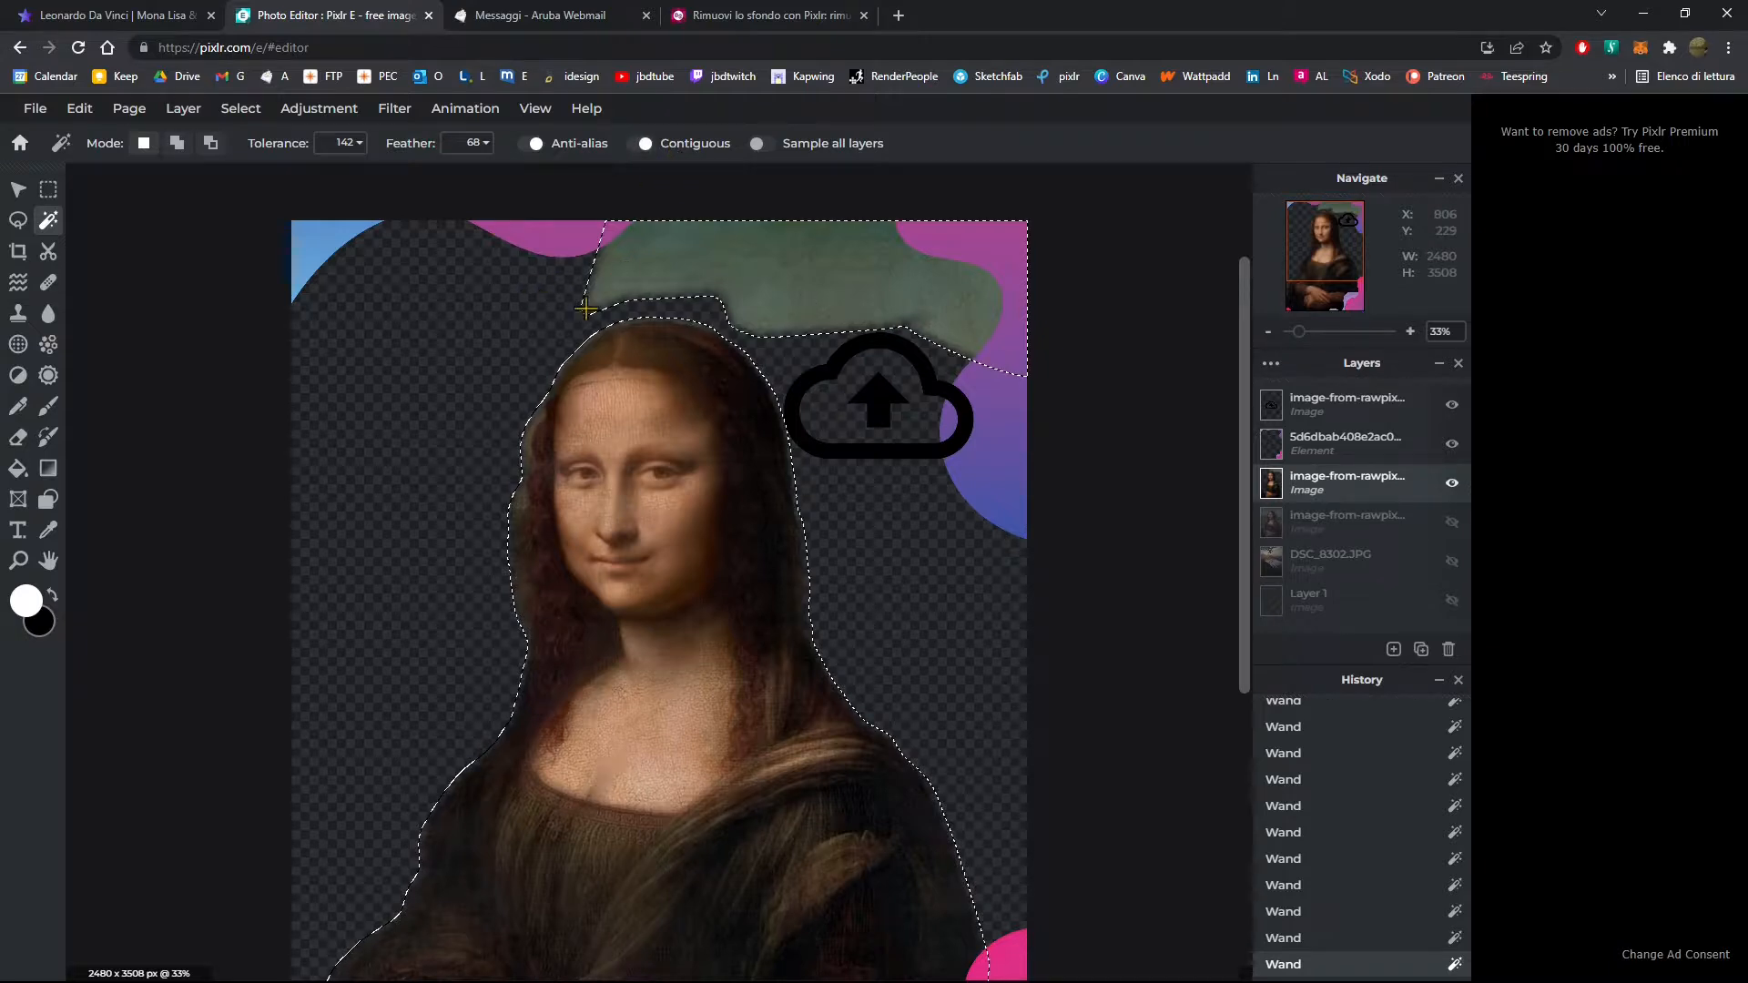
click(672, 231)
click(673, 231)
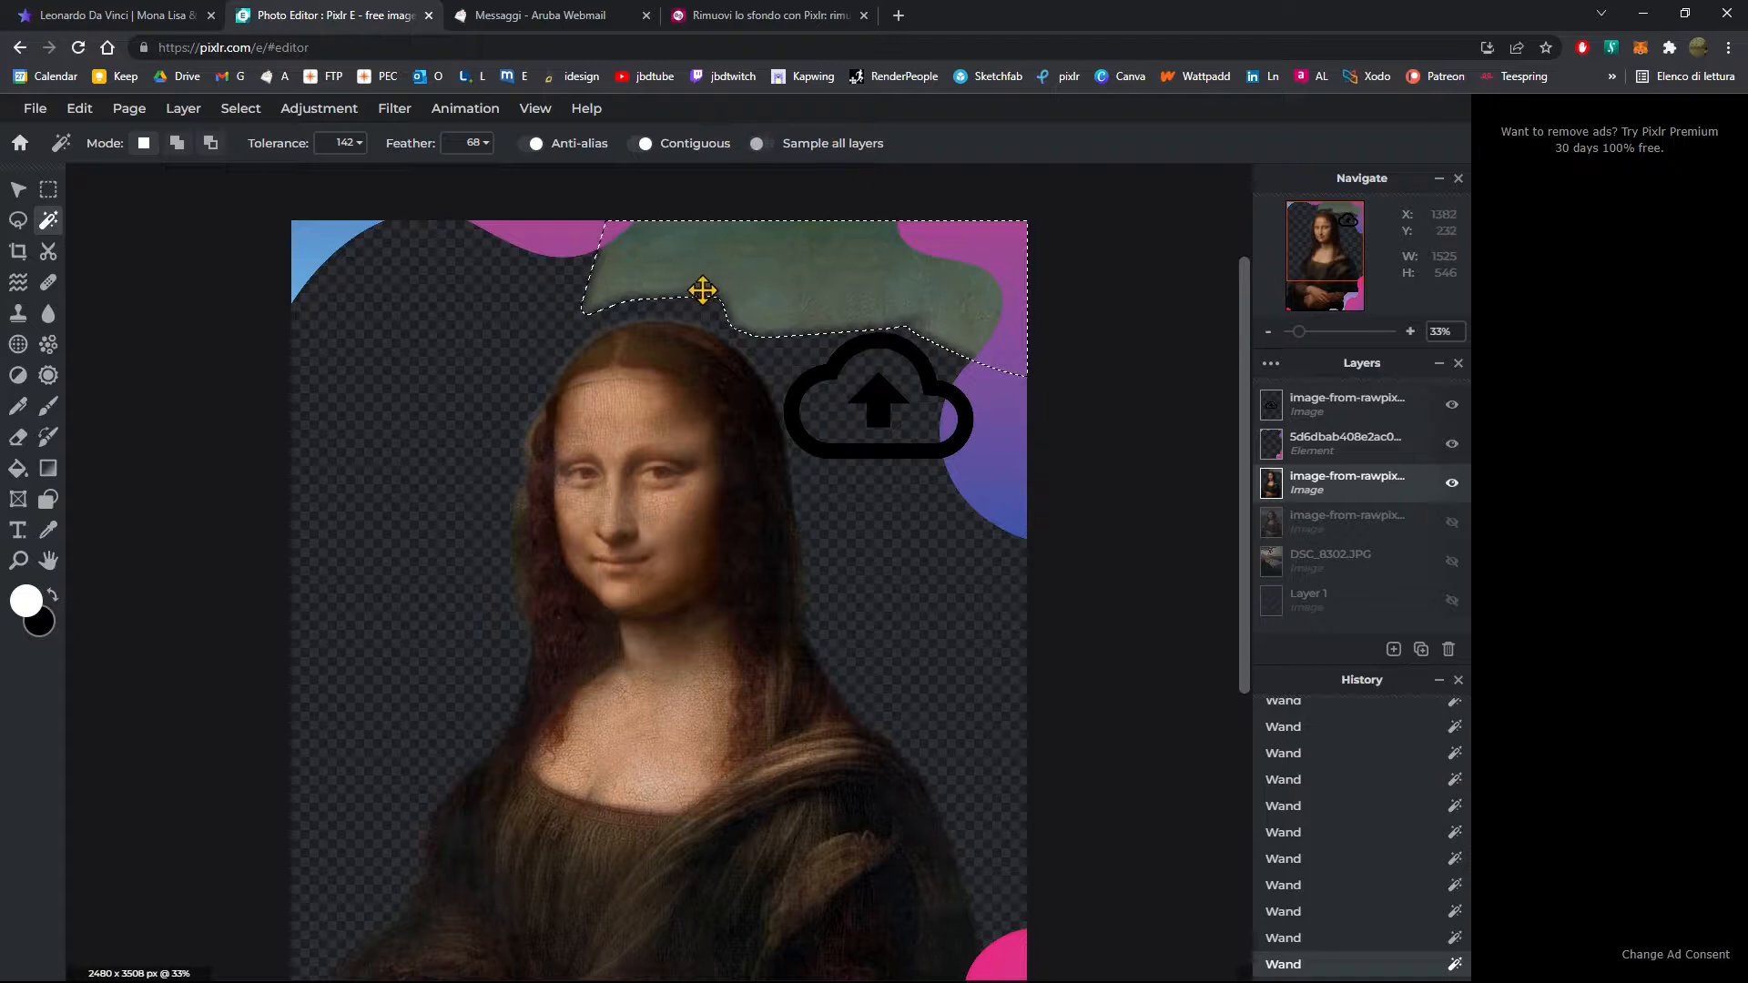
Step: Delete the selected green background patch above the Mona Lisa's head and deselect
key(Delete)
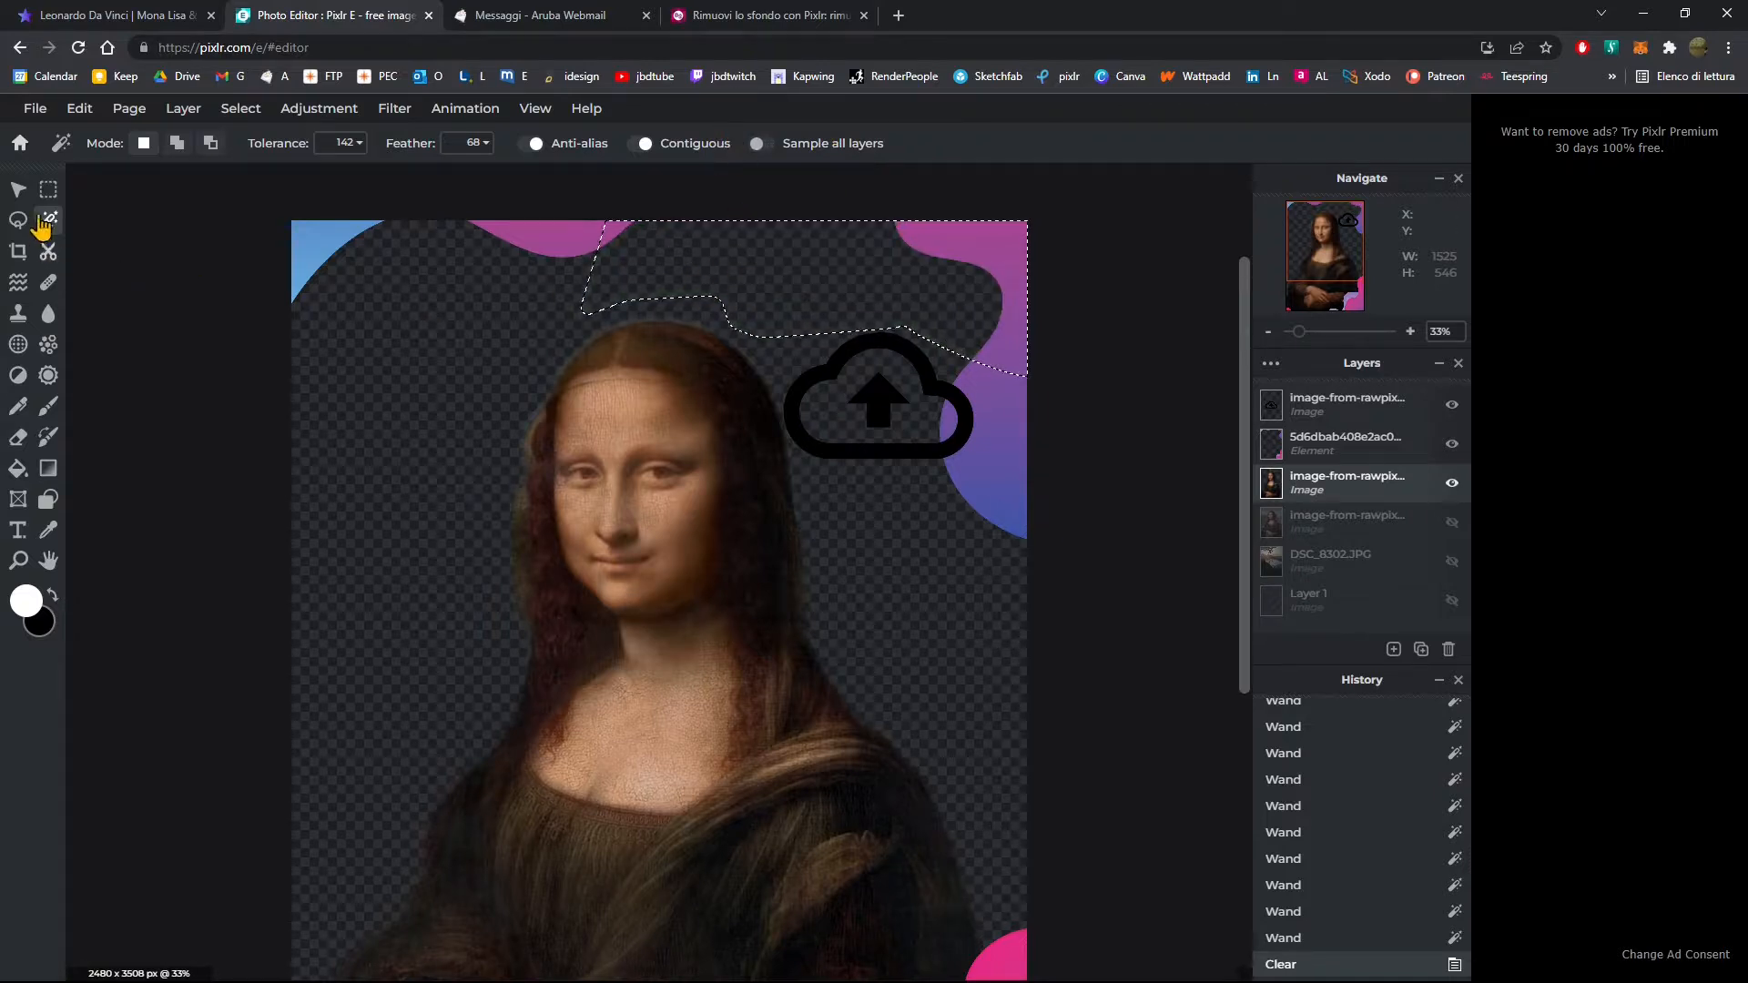
click(48, 189)
right_click(675, 280)
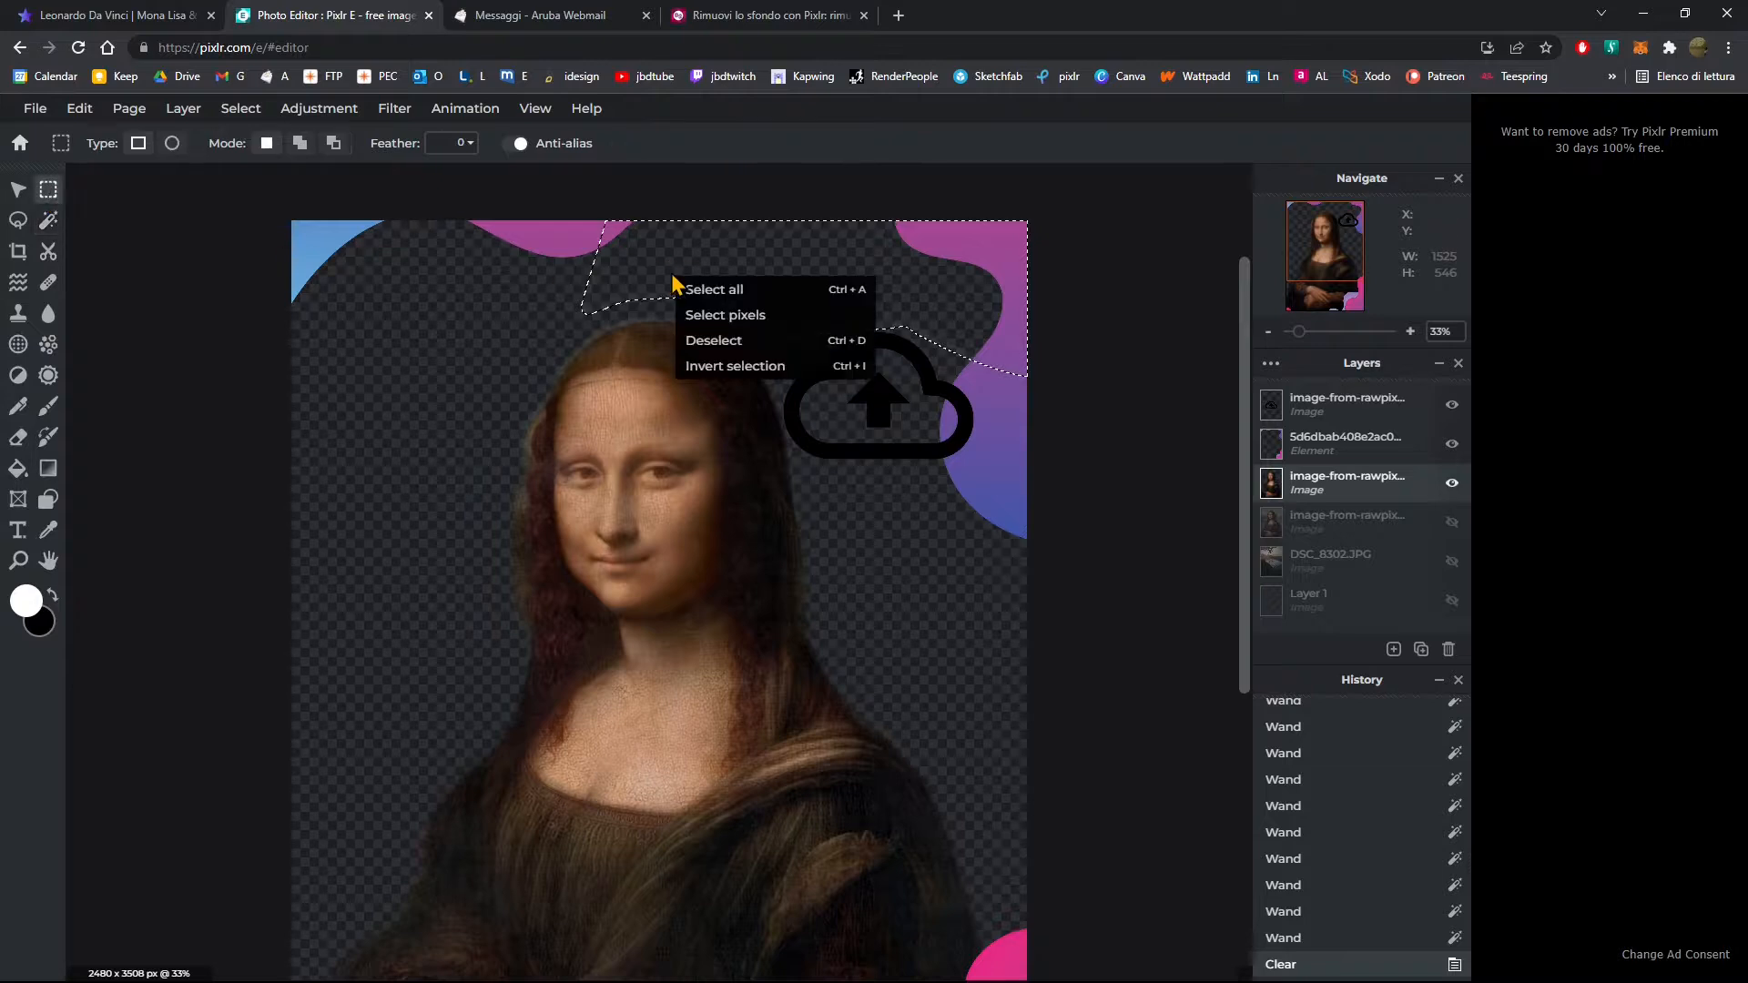
click(729, 349)
scroll(769, 266, down, 2)
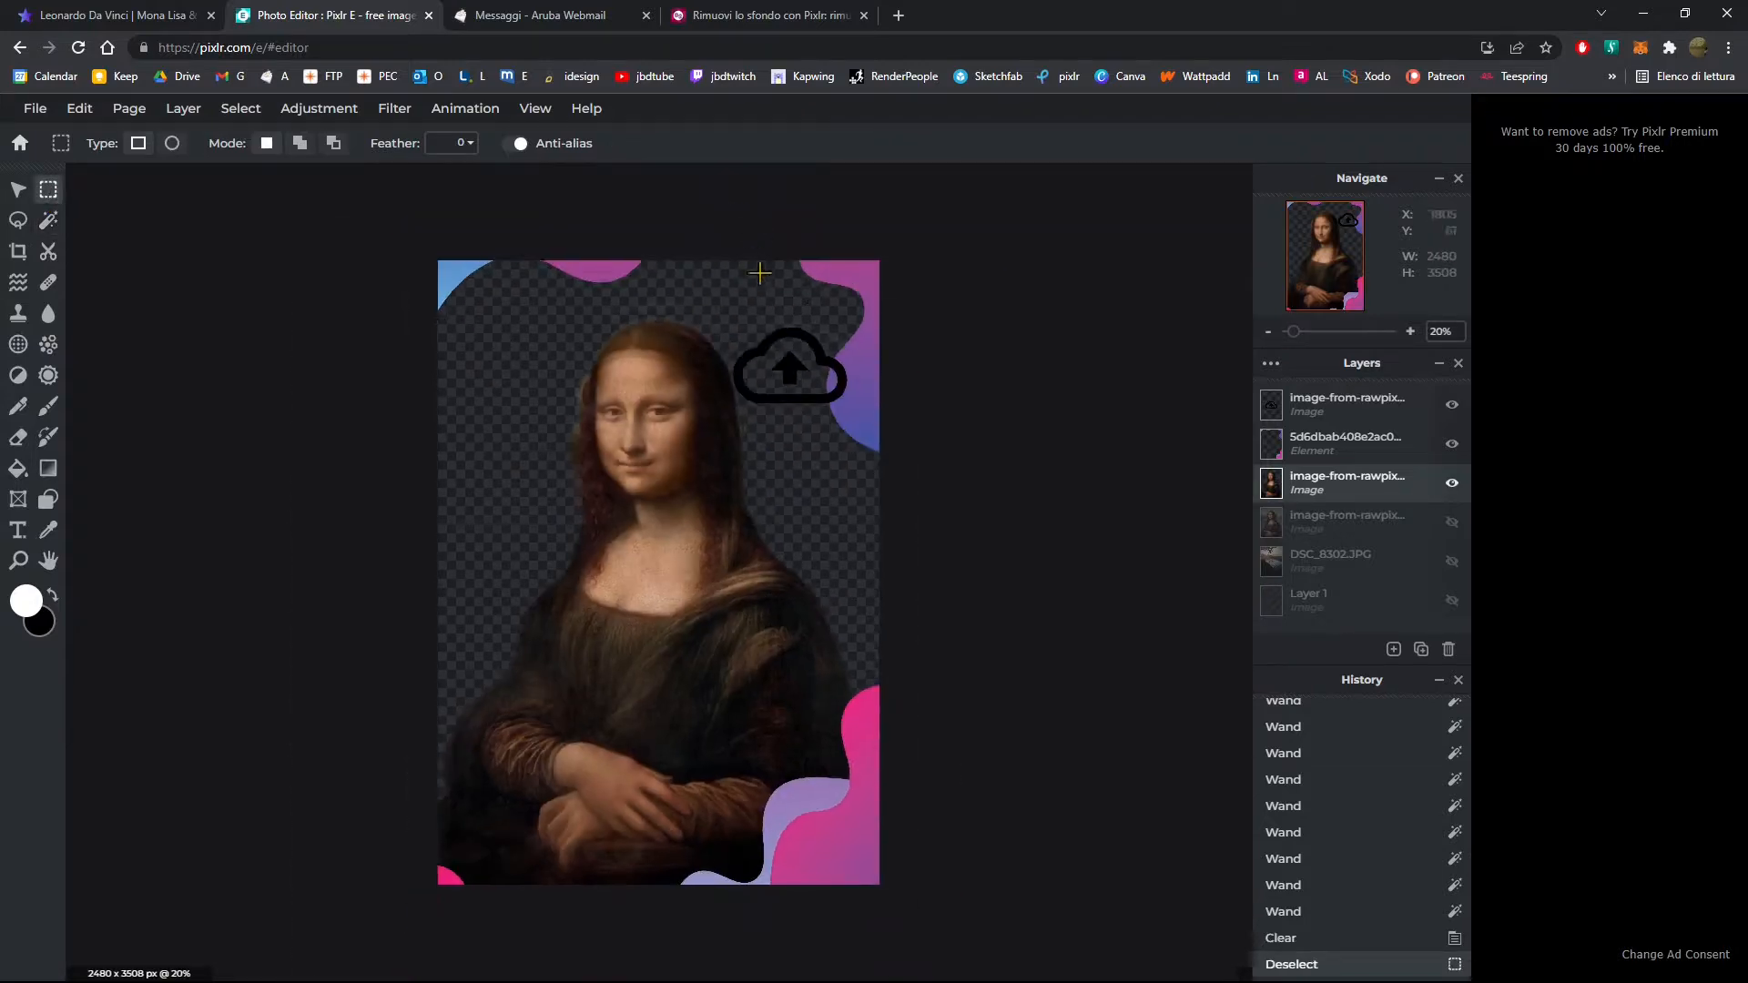
Step: Make the DSC_8302.JPG photo layer visible behind the Mona Lisa cutout
scroll(738, 218, up, 2)
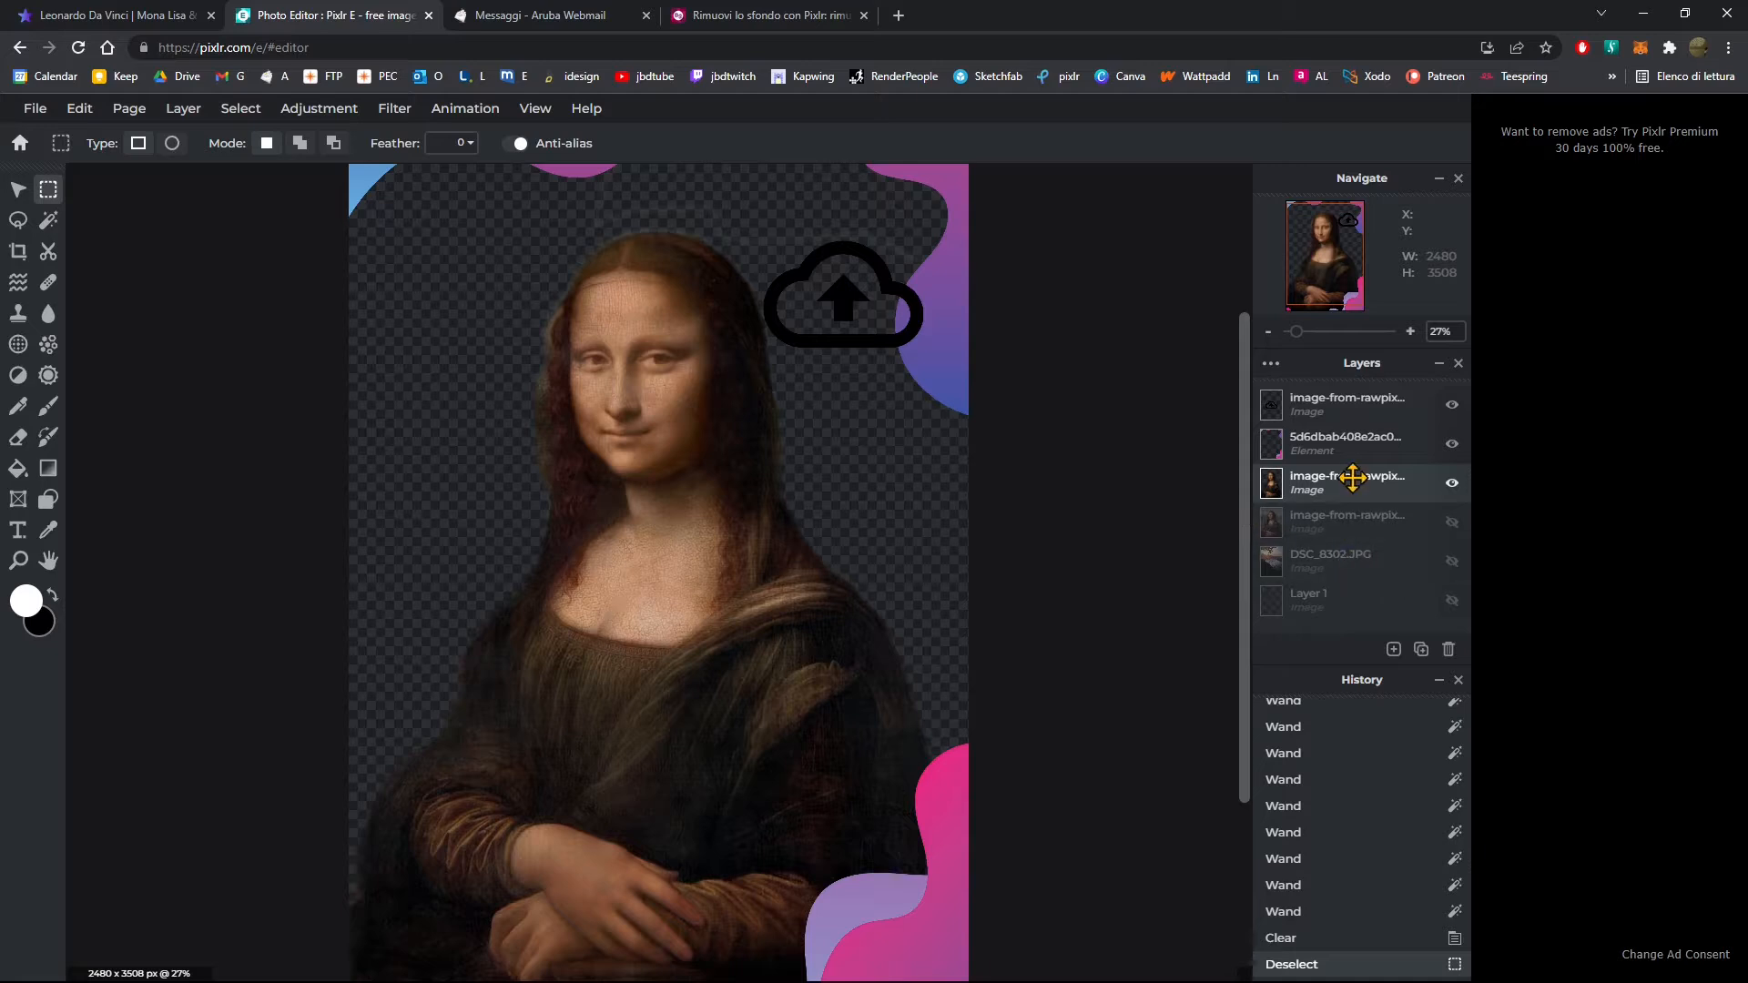
click(1452, 561)
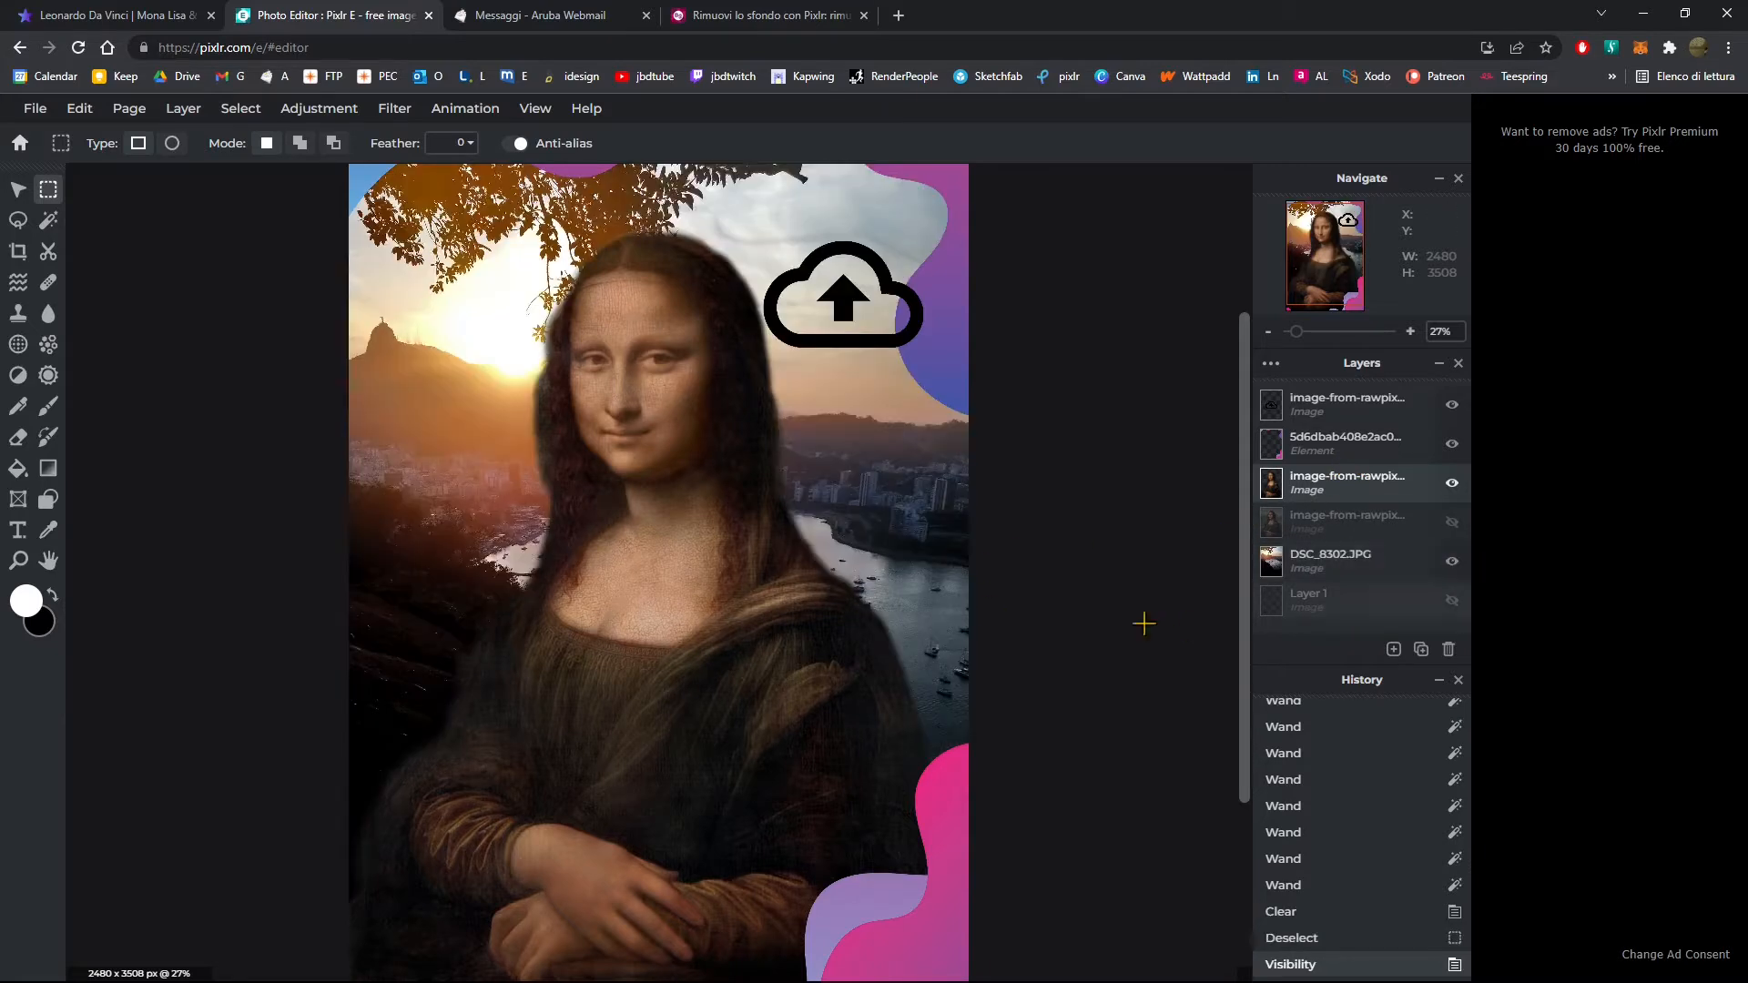
scroll(1023, 410, down, 2)
scroll(210, 737, up, 1)
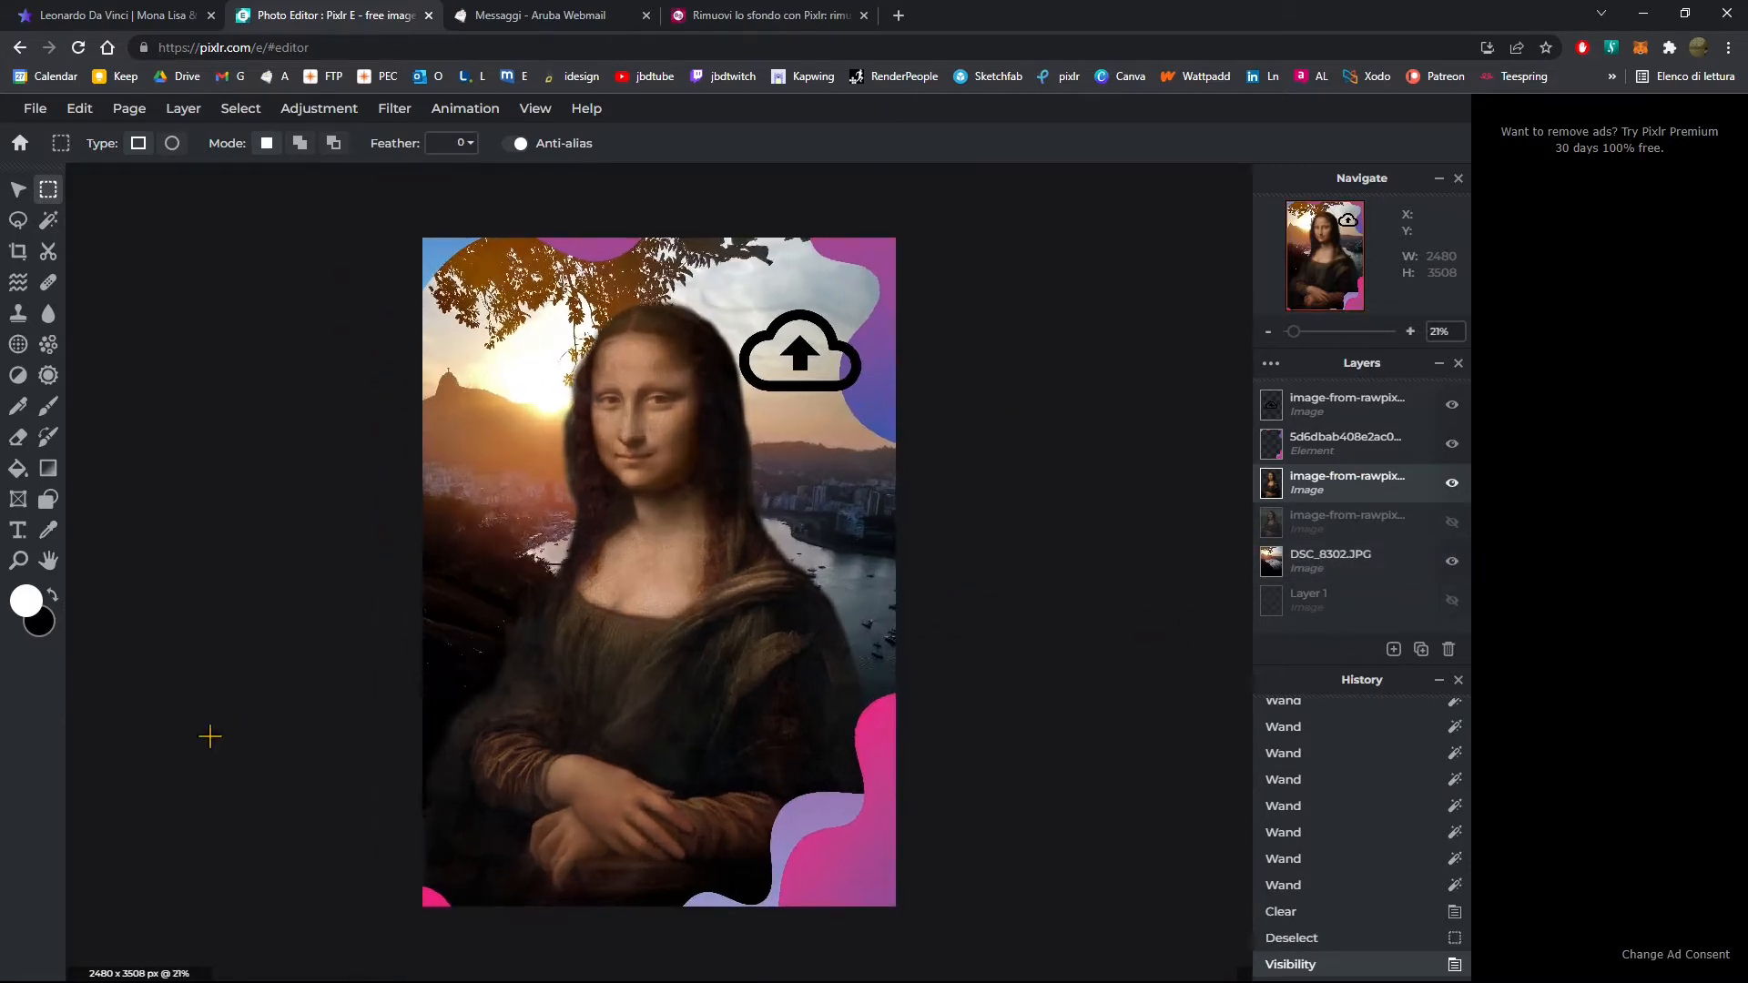